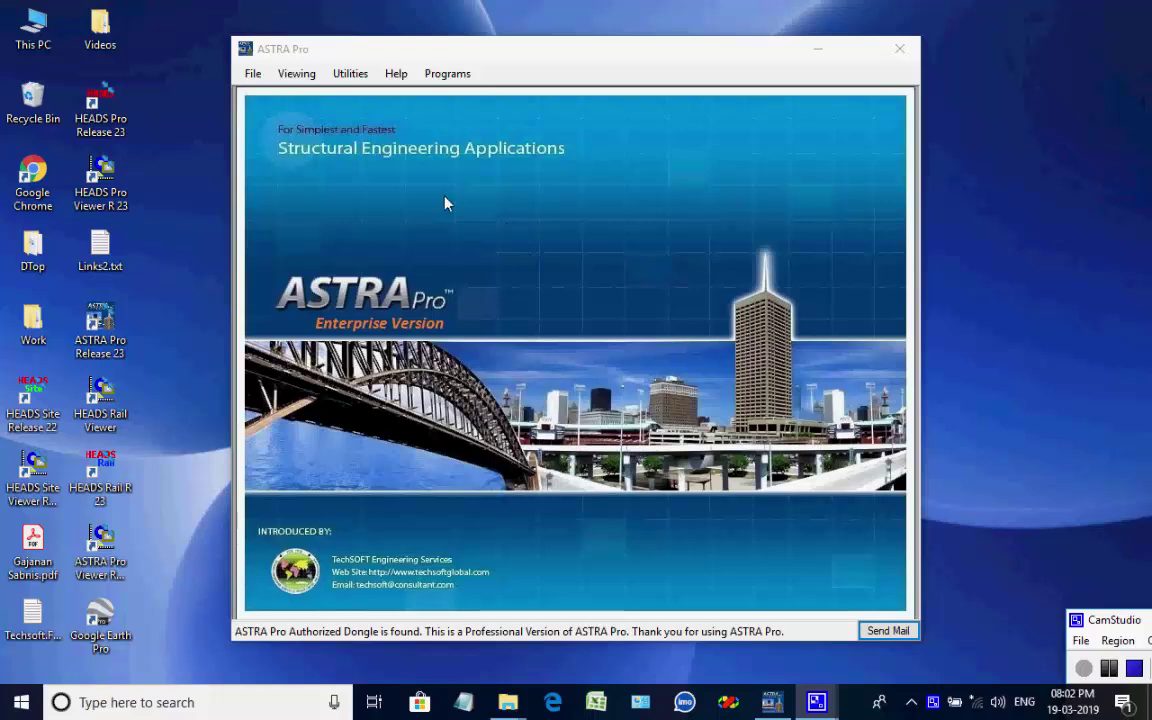
- Set the Work folder on the Desktop as the working folder
{"action": "left_click", "coordinate": [254, 78]}
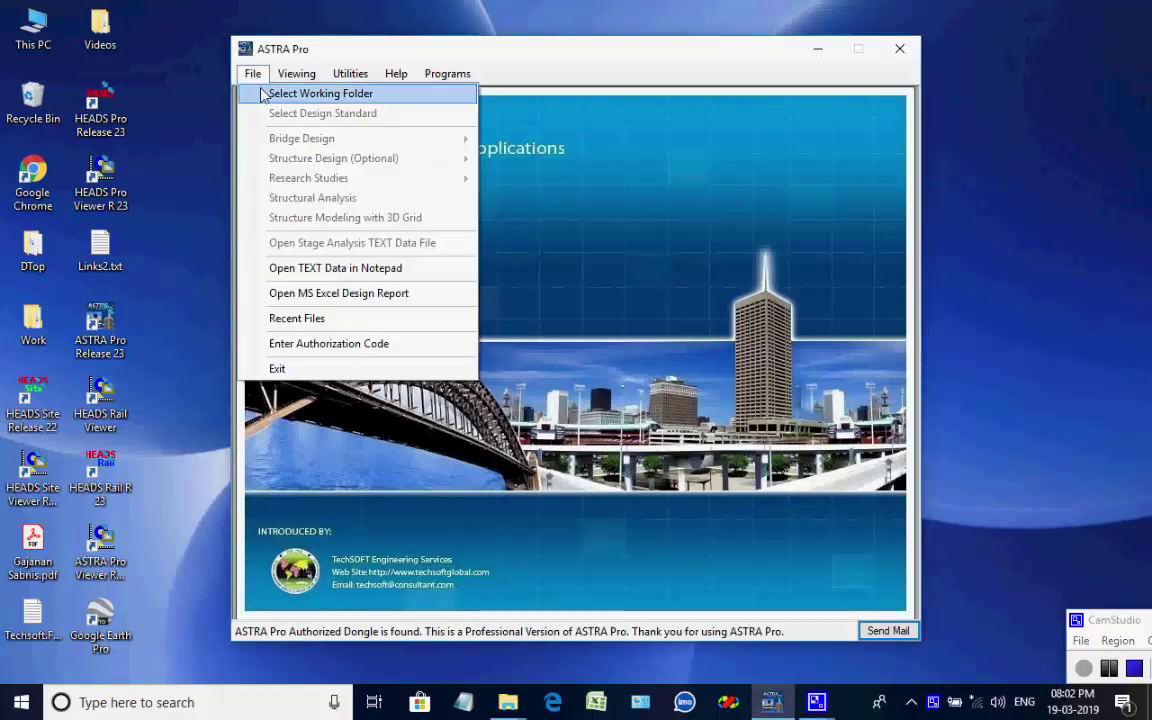
{"action": "left_click", "coordinate": [393, 97]}
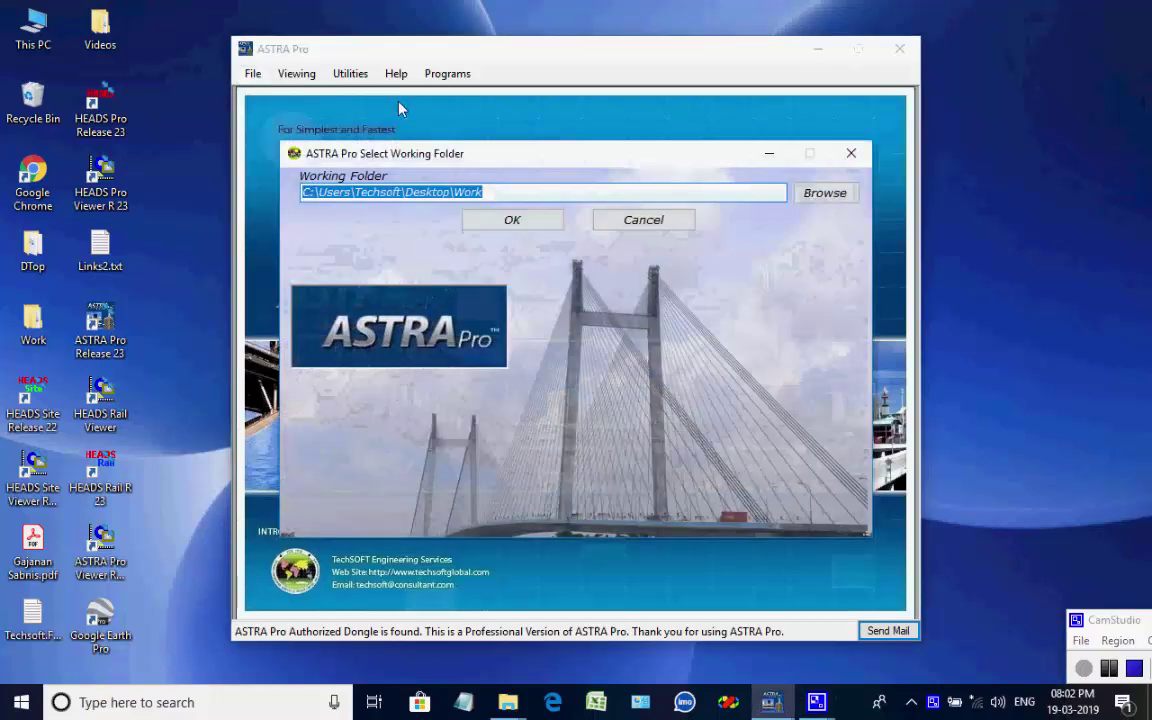
{"action": "left_click_drag", "start_coordinate": [492, 198], "coordinate": [406, 192]}
{"action": "left_click", "coordinate": [490, 197]}
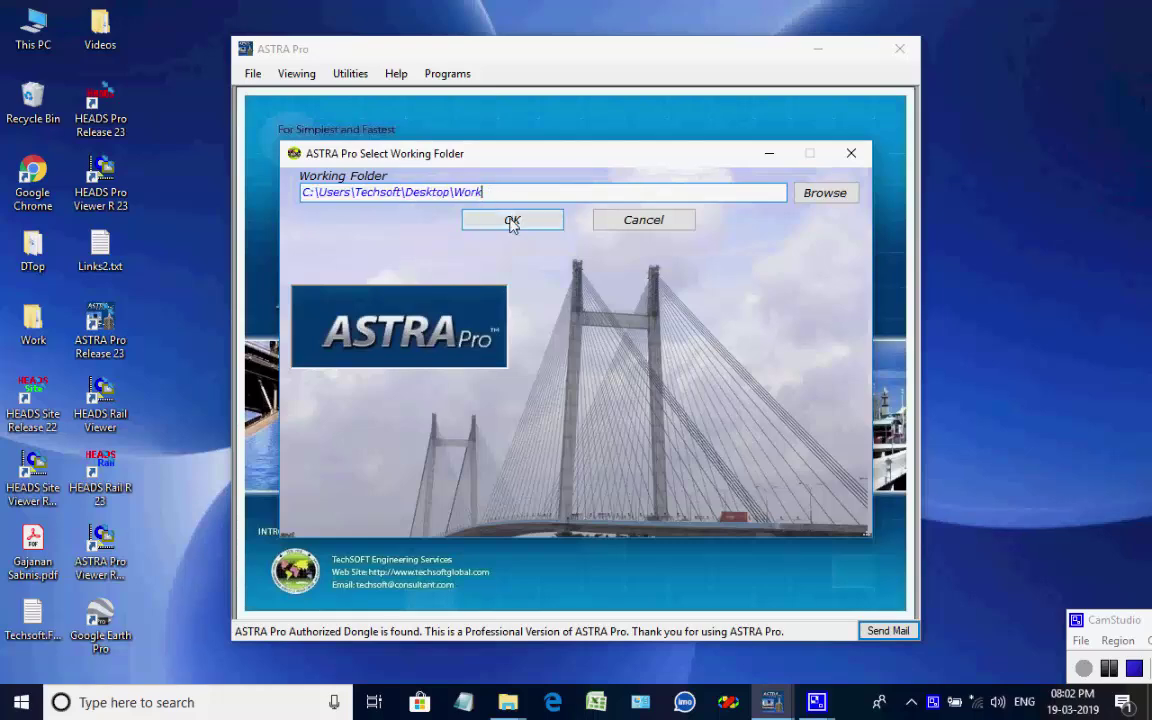
{"action": "left_click", "coordinate": [512, 222]}
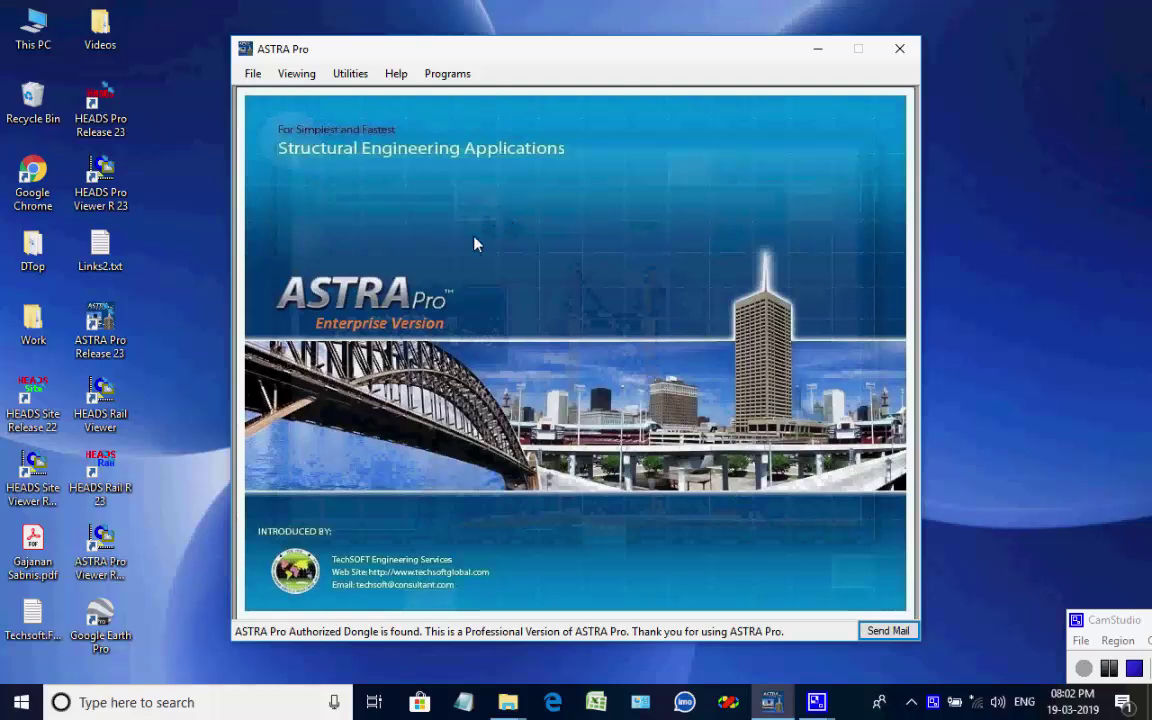
- Start a Pre Stressed Concrete (PSC) BOX-Girder Bridge design using the AASHTO - LRFD Standard
{"action": "left_click", "coordinate": [254, 76]}
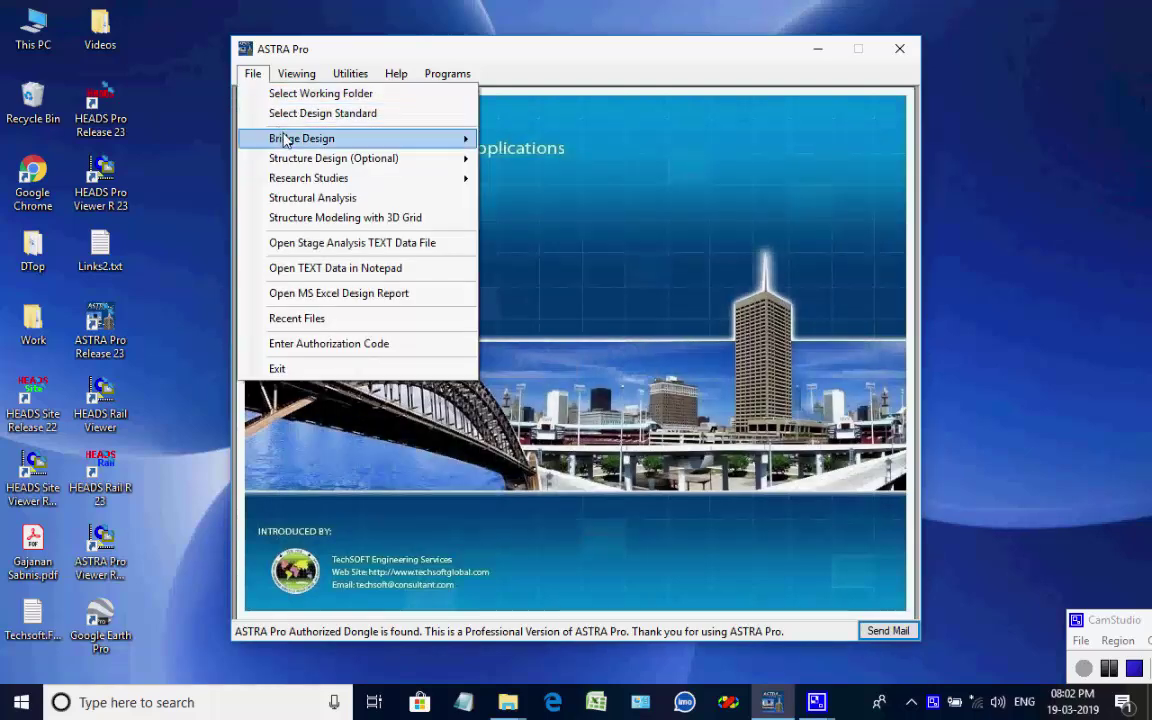
{"action": "mouse_move", "coordinate": [265, 137]}
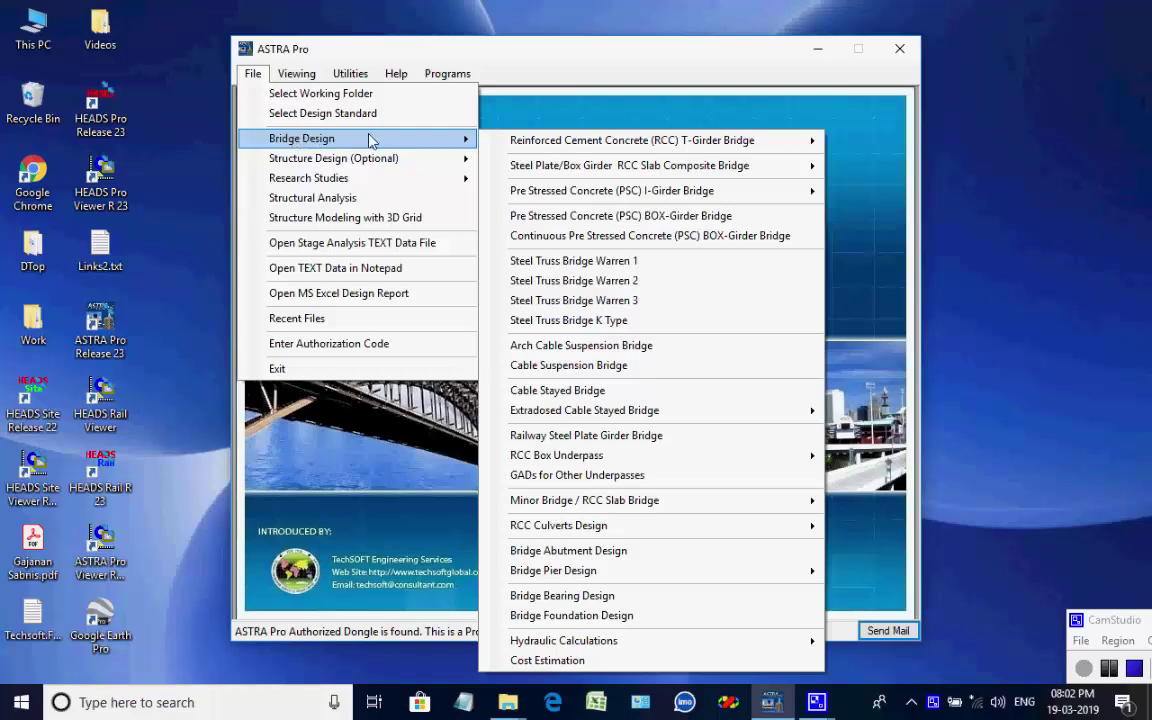
{"action": "left_click", "coordinate": [759, 218]}
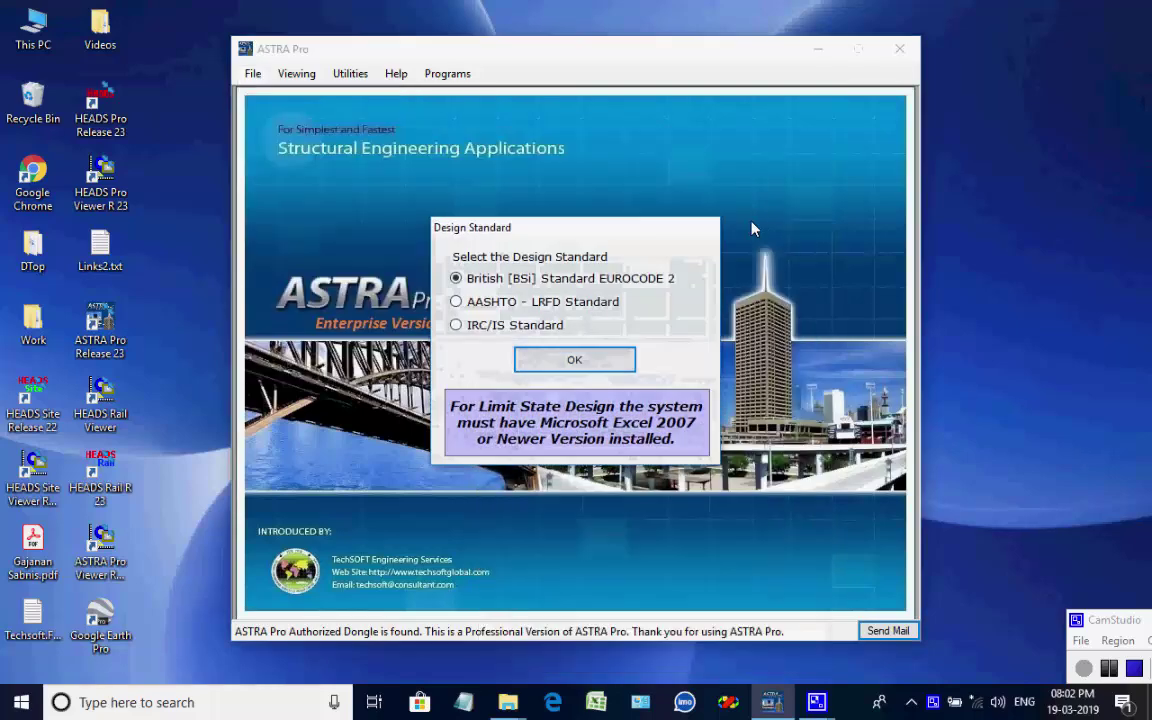
{"action": "left_click", "coordinate": [456, 302]}
{"action": "left_click", "coordinate": [576, 366]}
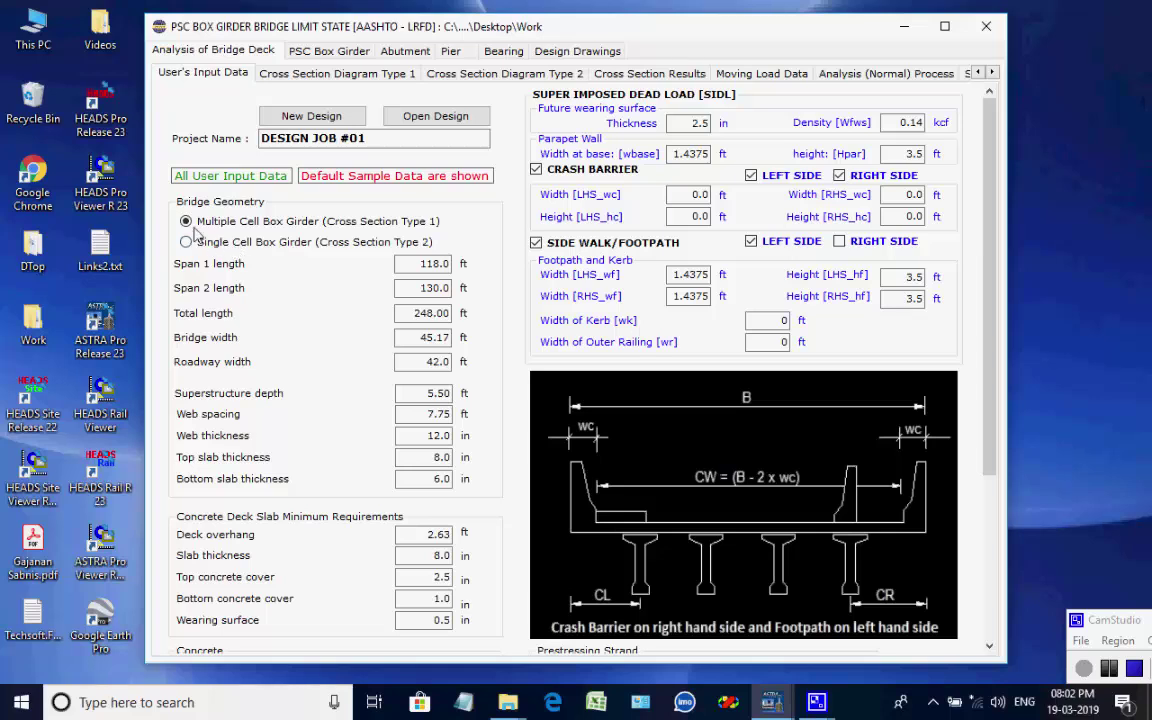
- Create the new design DESIGN JOB #01 and exclude the side walk/footpath and the left-side crash barrier
{"action": "left_click", "coordinate": [325, 118]}
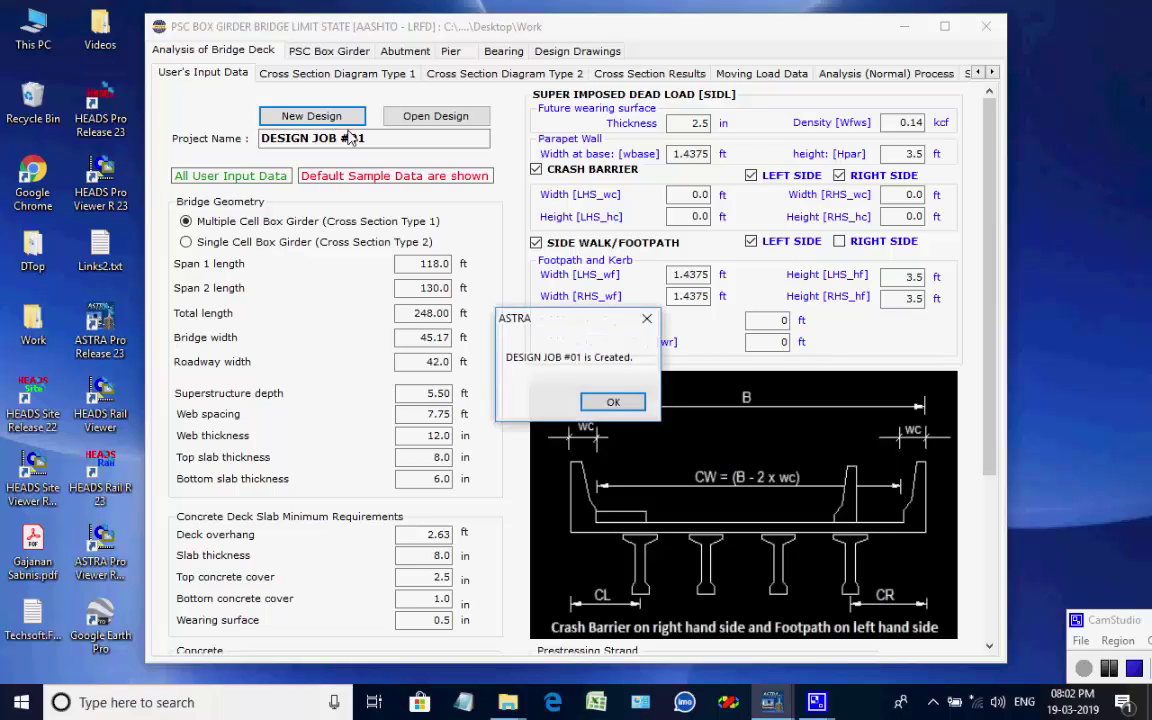
{"action": "left_click", "coordinate": [611, 403]}
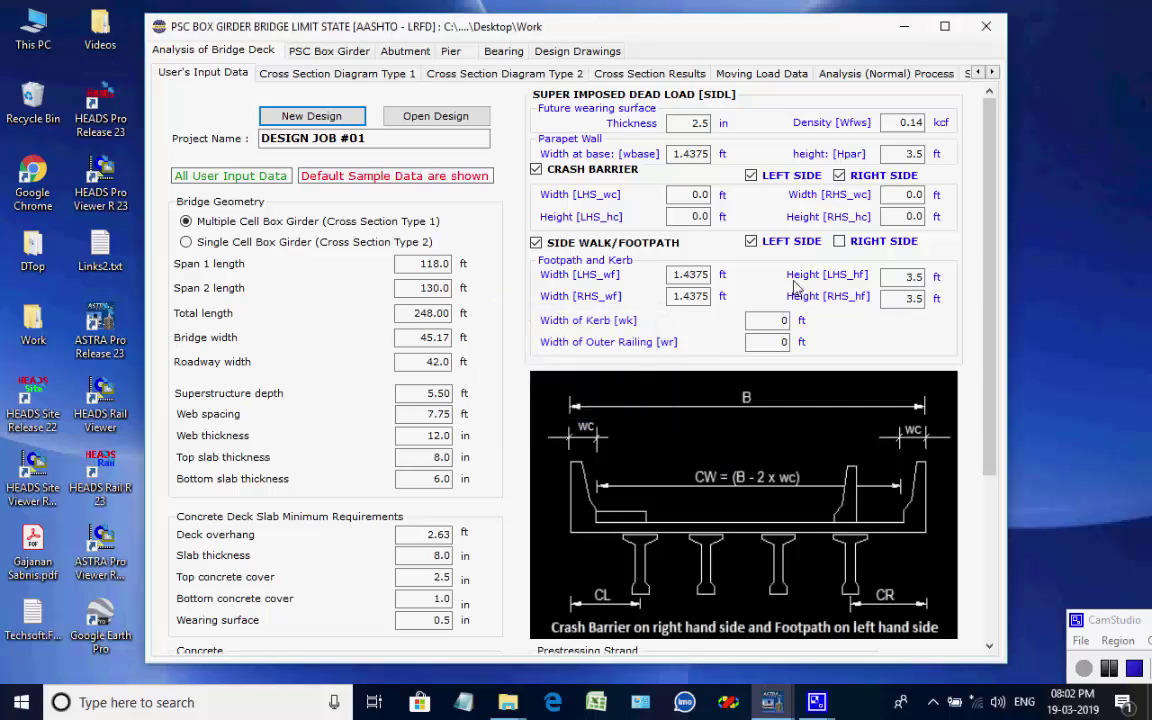
{"action": "left_click", "coordinate": [536, 242]}
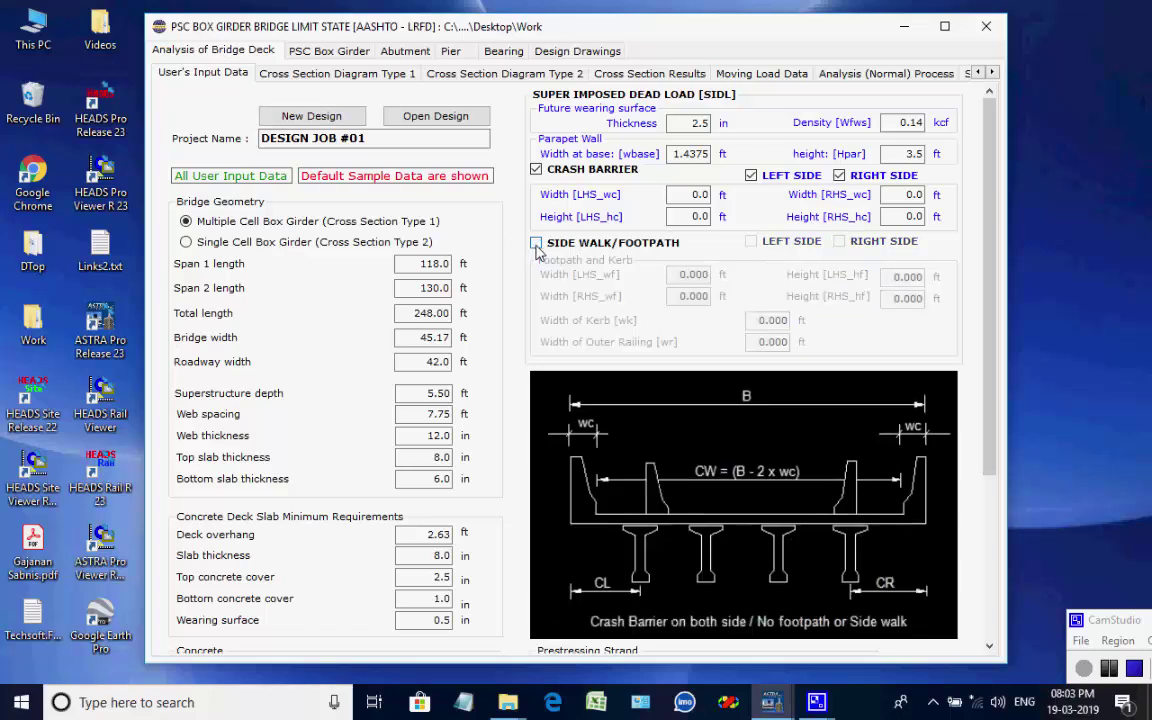
{"action": "left_click", "coordinate": [751, 176]}
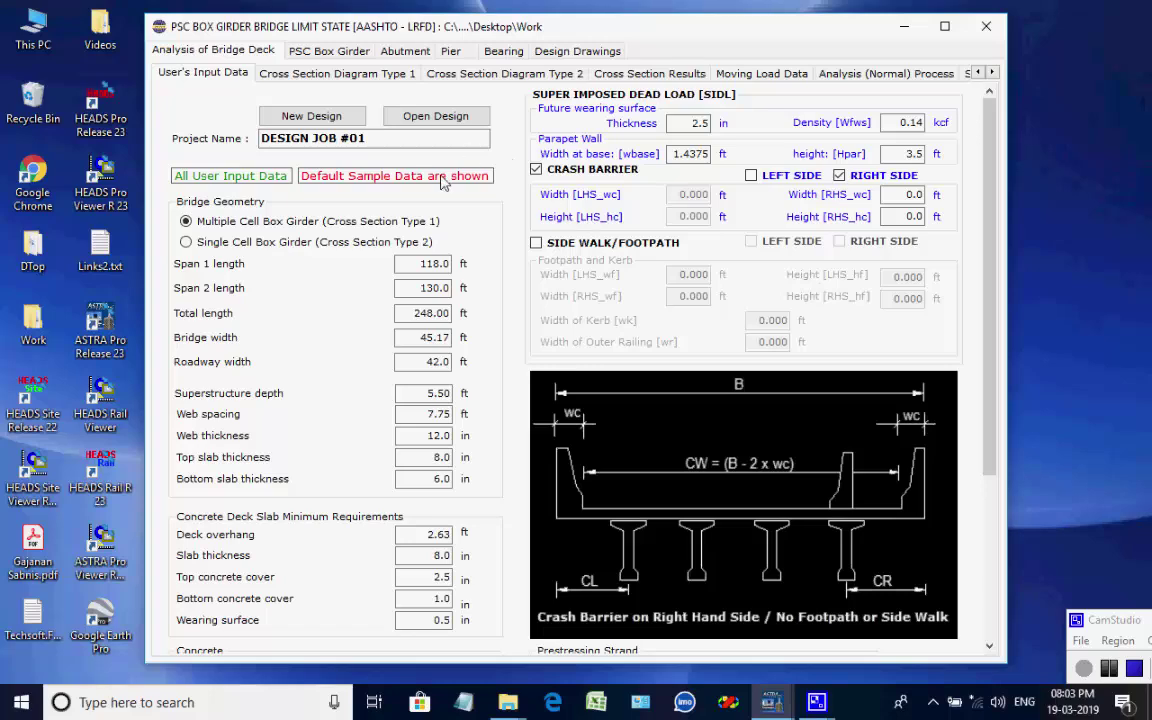
- Review the Type 1 and Type 2 cross-section data, generate the Type 2 section property results, and check the average box girder properties
{"action": "left_click", "coordinate": [366, 80]}
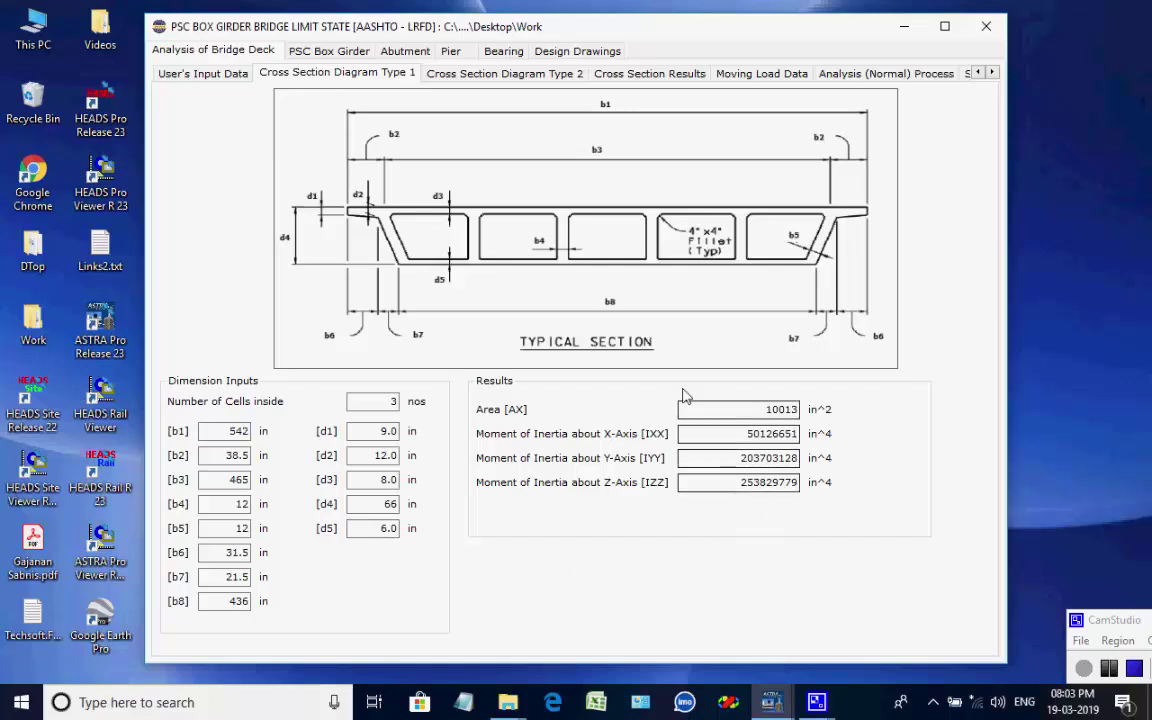
{"action": "left_click", "coordinate": [522, 84]}
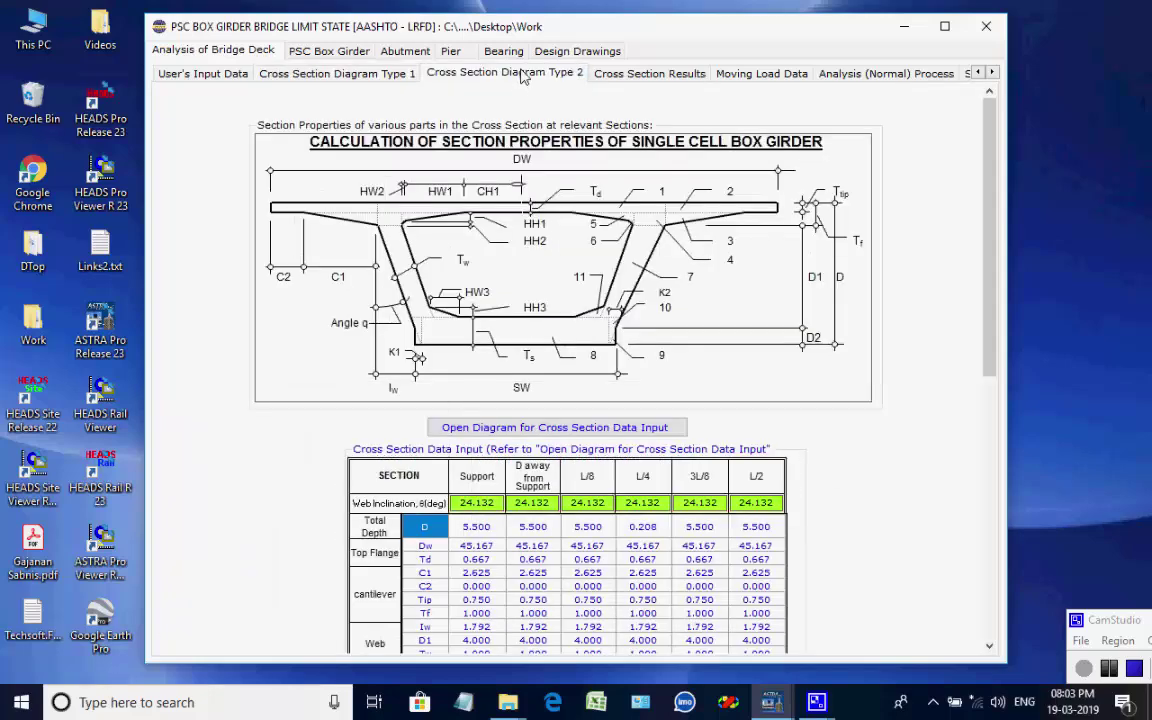
{"action": "left_click_drag", "start_coordinate": [981, 328], "coordinate": [959, 581]}
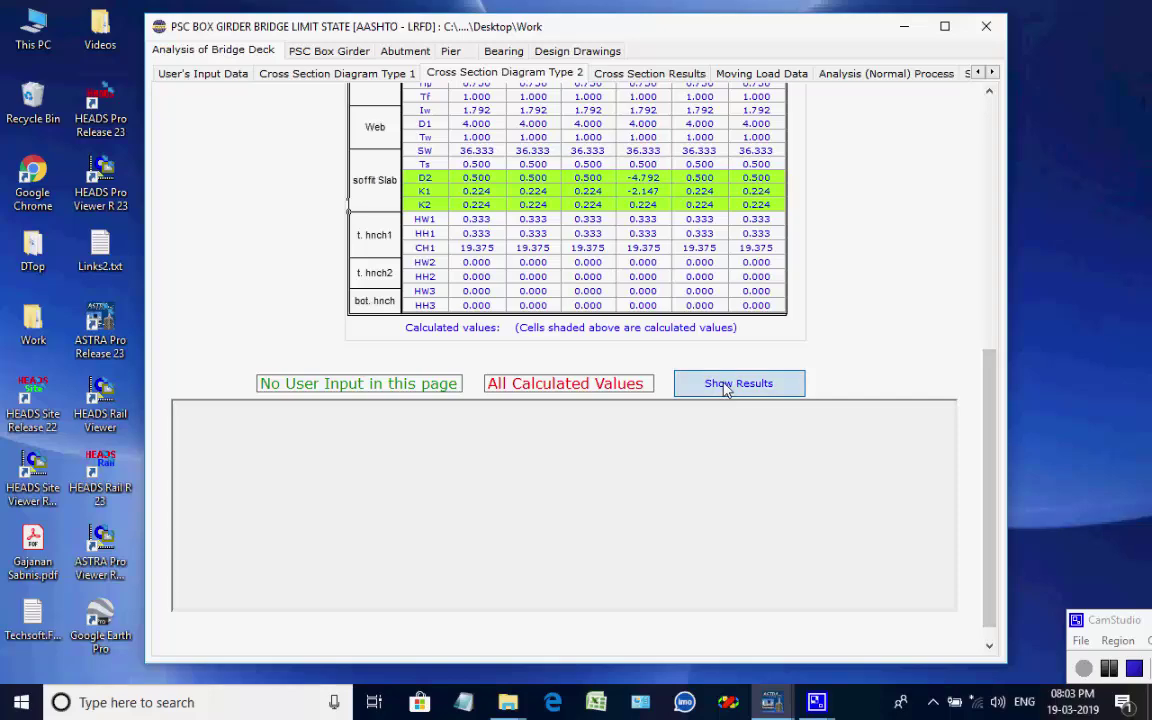
{"action": "left_click", "coordinate": [727, 386]}
{"action": "left_click_drag", "start_coordinate": [948, 426], "coordinate": [952, 598]}
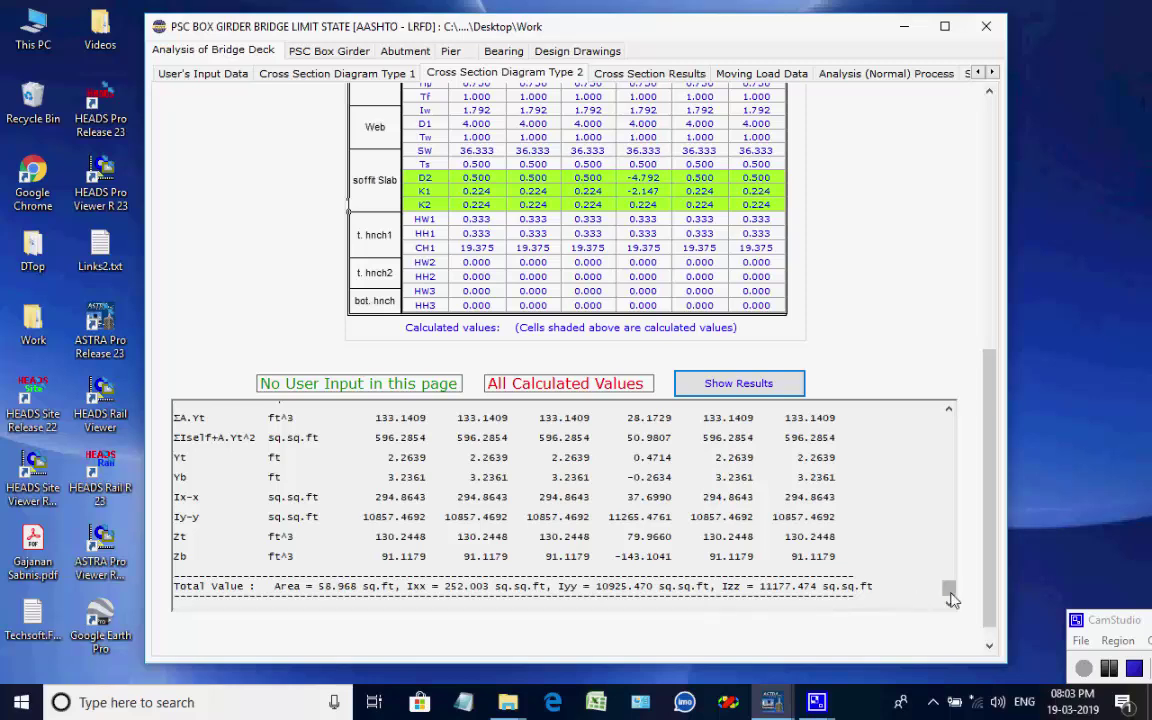
{"action": "left_click_drag", "start_coordinate": [262, 586], "coordinate": [884, 590]}
{"action": "left_click", "coordinate": [884, 590]}
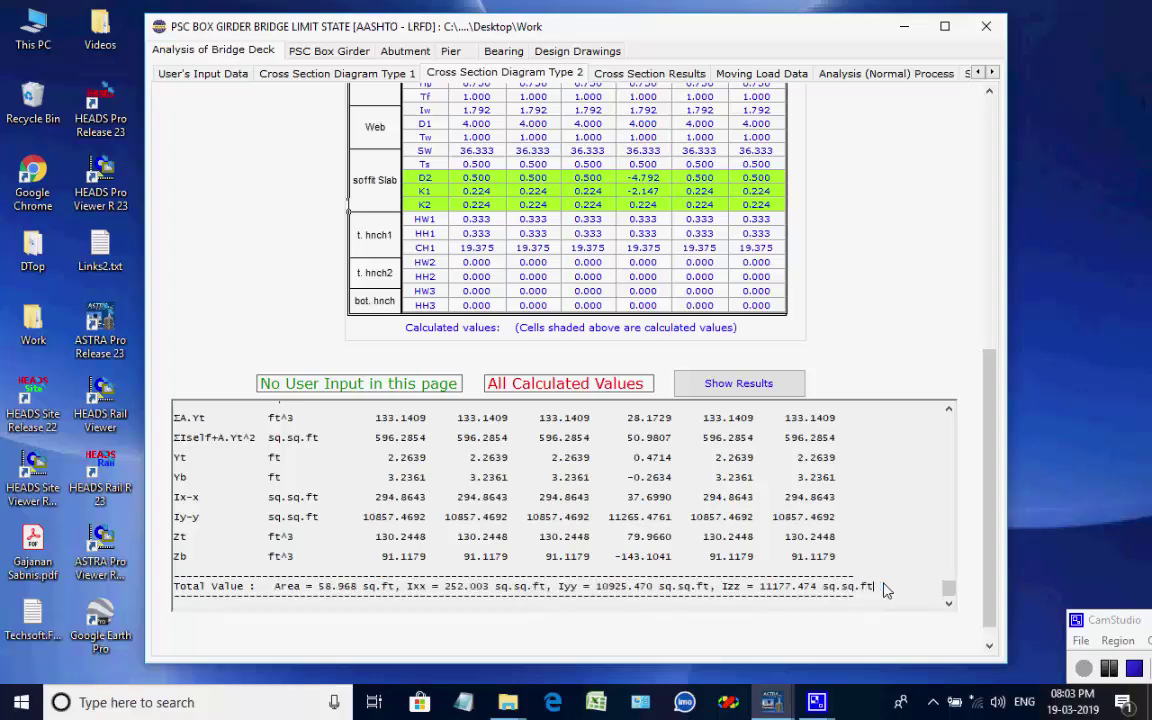
{"action": "scroll", "coordinate": [950, 590], "scroll_direction": "up", "scroll_amount": 10}
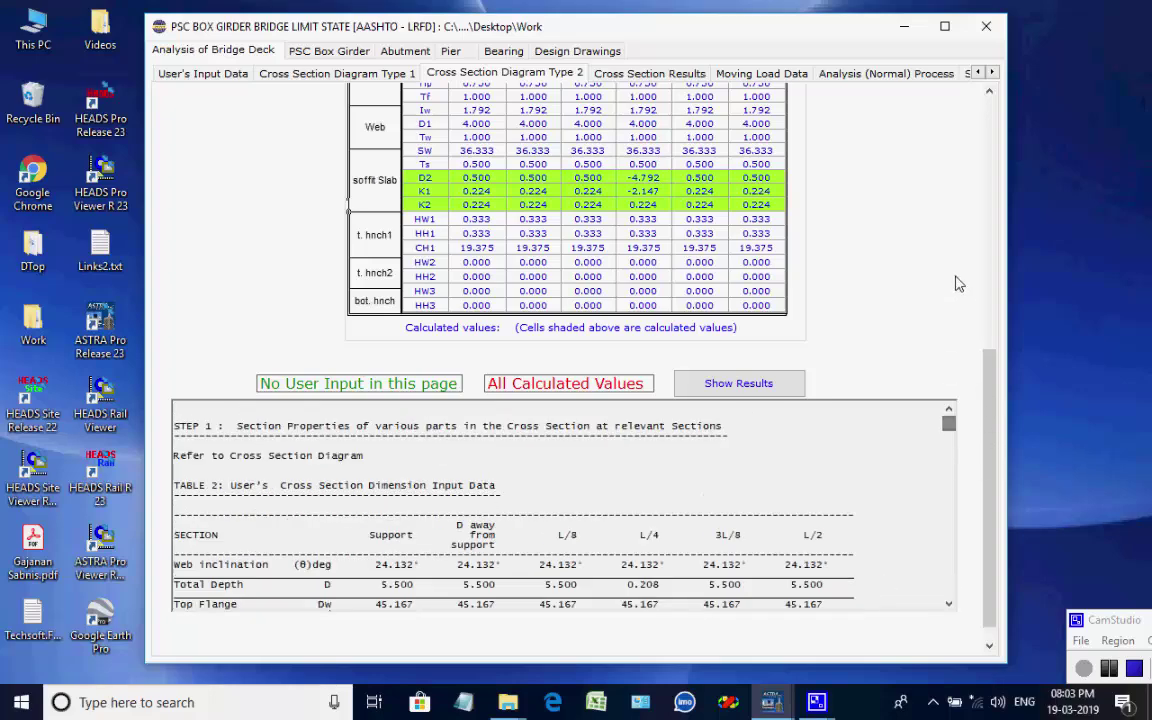
{"action": "scroll", "coordinate": [890, 283], "scroll_direction": "up", "scroll_amount": 10}
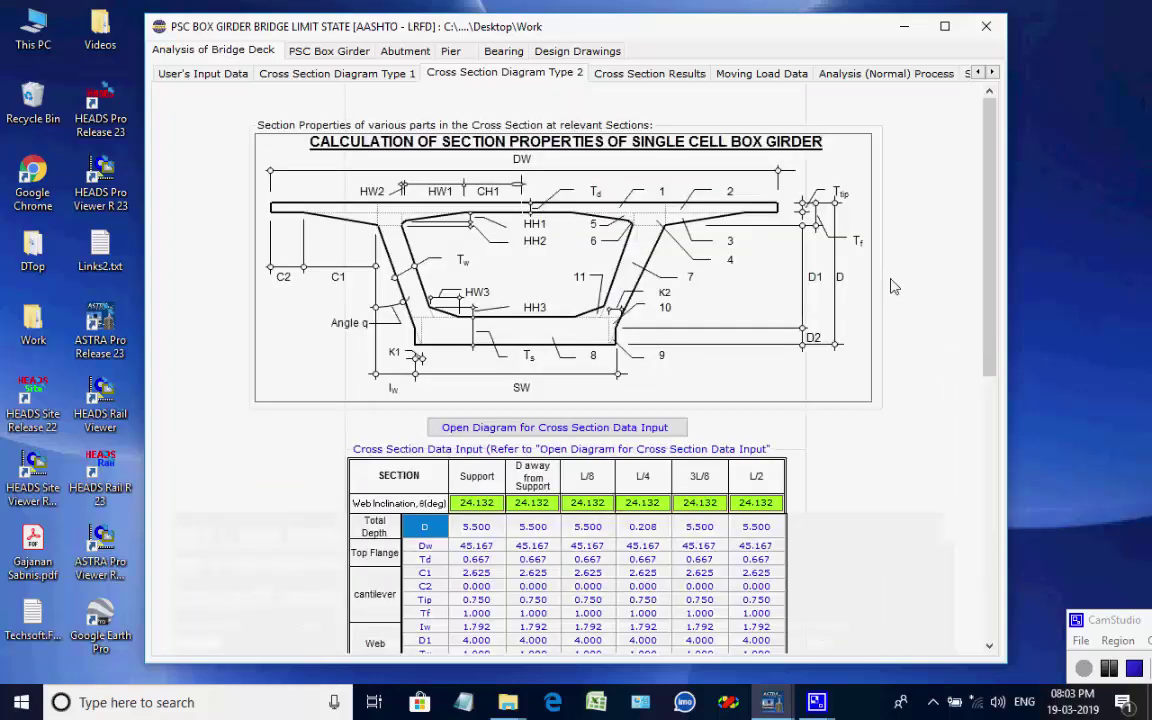
{"action": "left_click", "coordinate": [640, 73]}
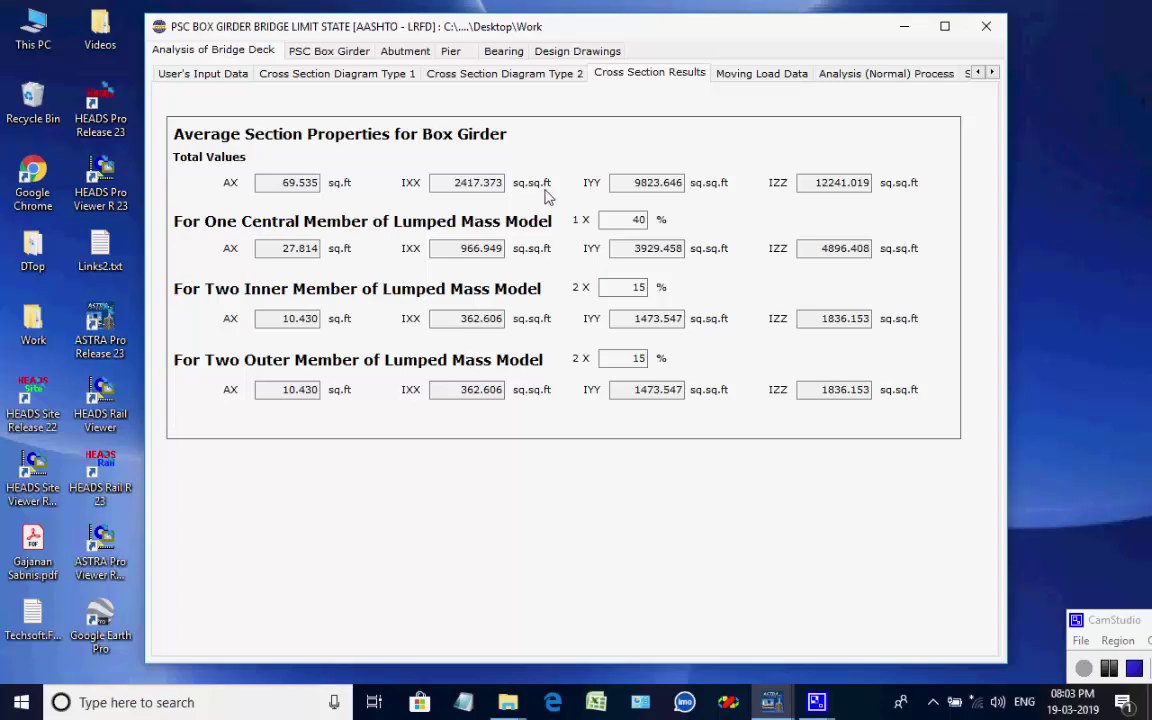
- Examine the moving load data, checking the TYPE 1 vehicle definition and its use in the LOAD 1 and LOAD 2 combinations
{"action": "left_click", "coordinate": [739, 76]}
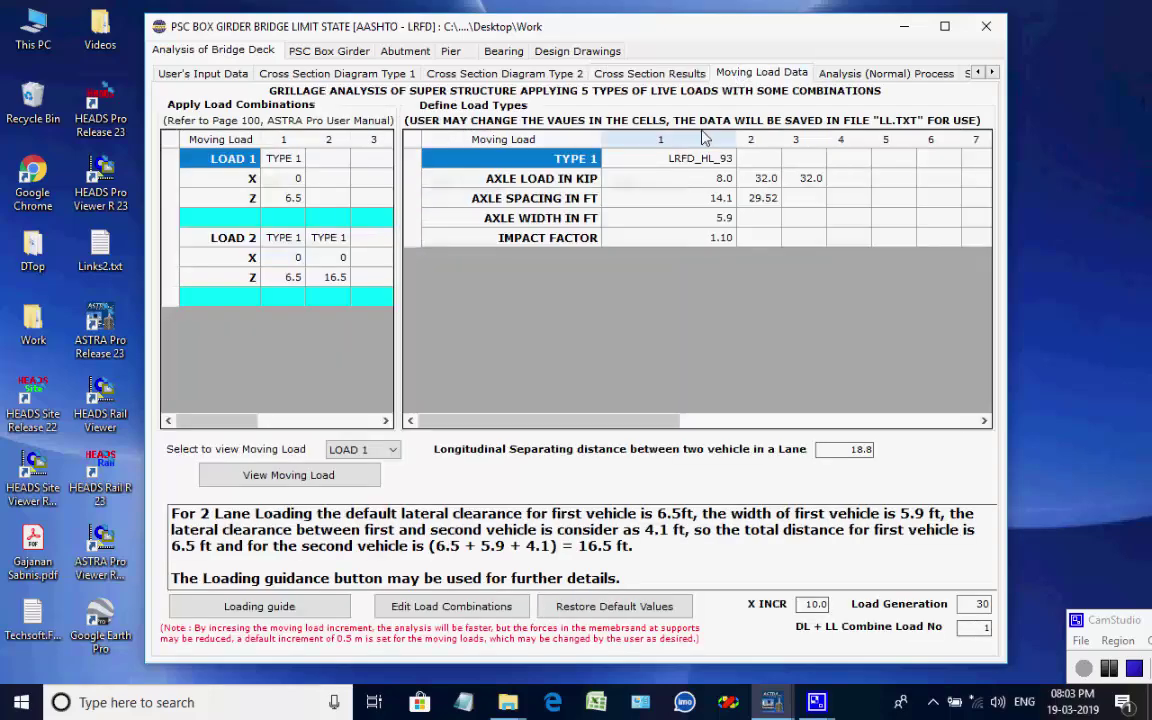
{"action": "left_click", "coordinate": [642, 157]}
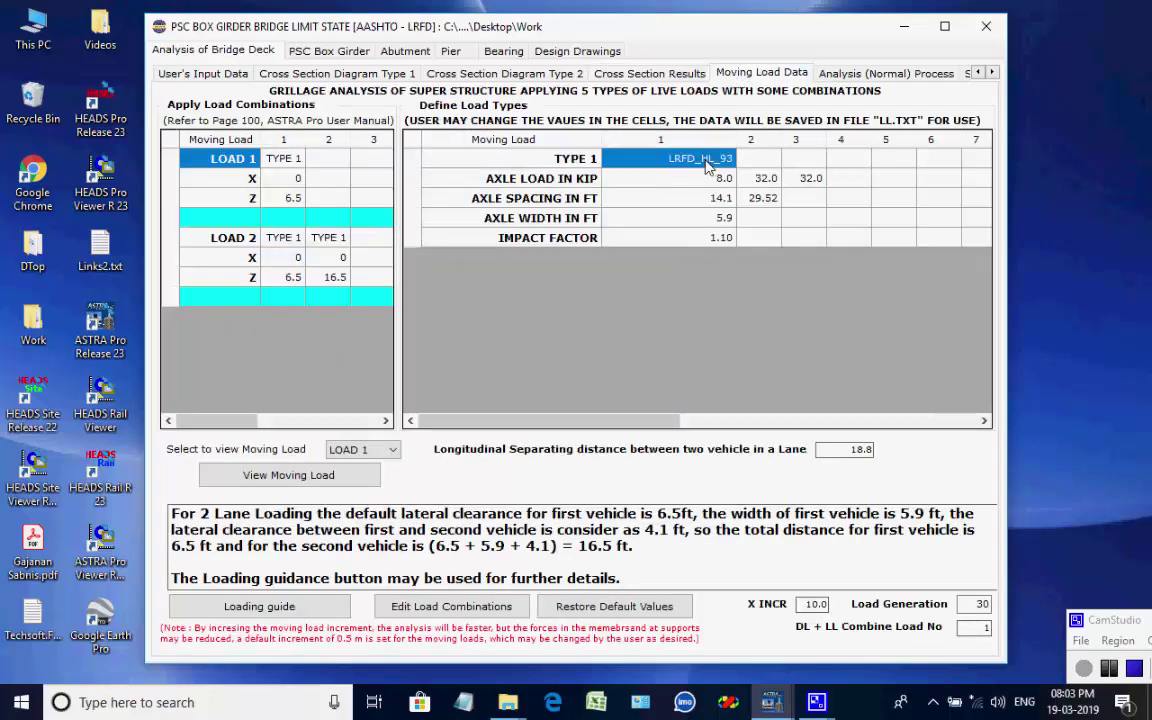
{"action": "left_click", "coordinate": [575, 161]}
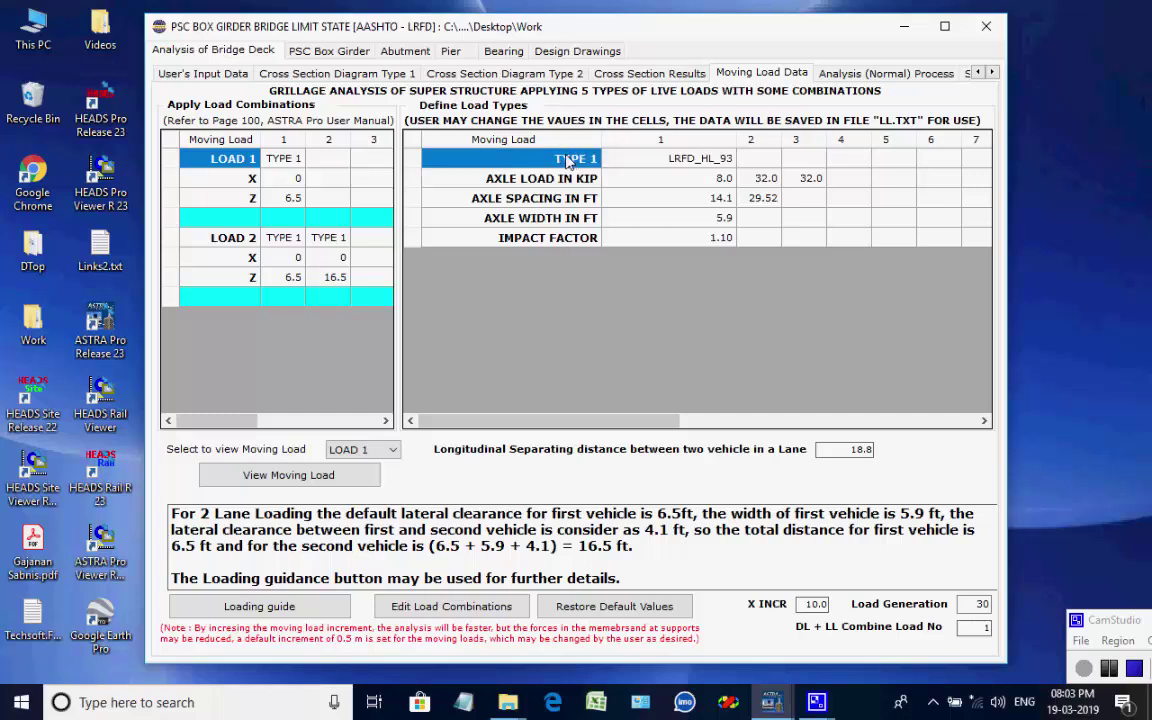
{"action": "left_click", "coordinate": [292, 161]}
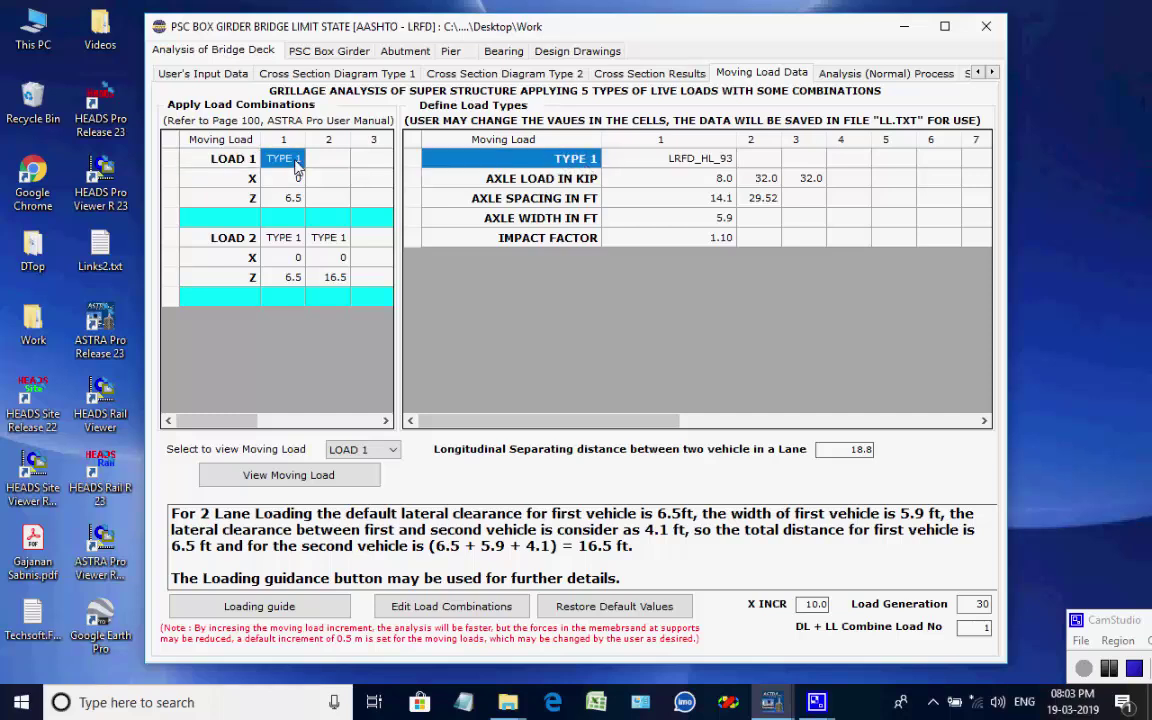
{"action": "left_click", "coordinate": [224, 156]}
{"action": "left_click", "coordinate": [285, 237]}
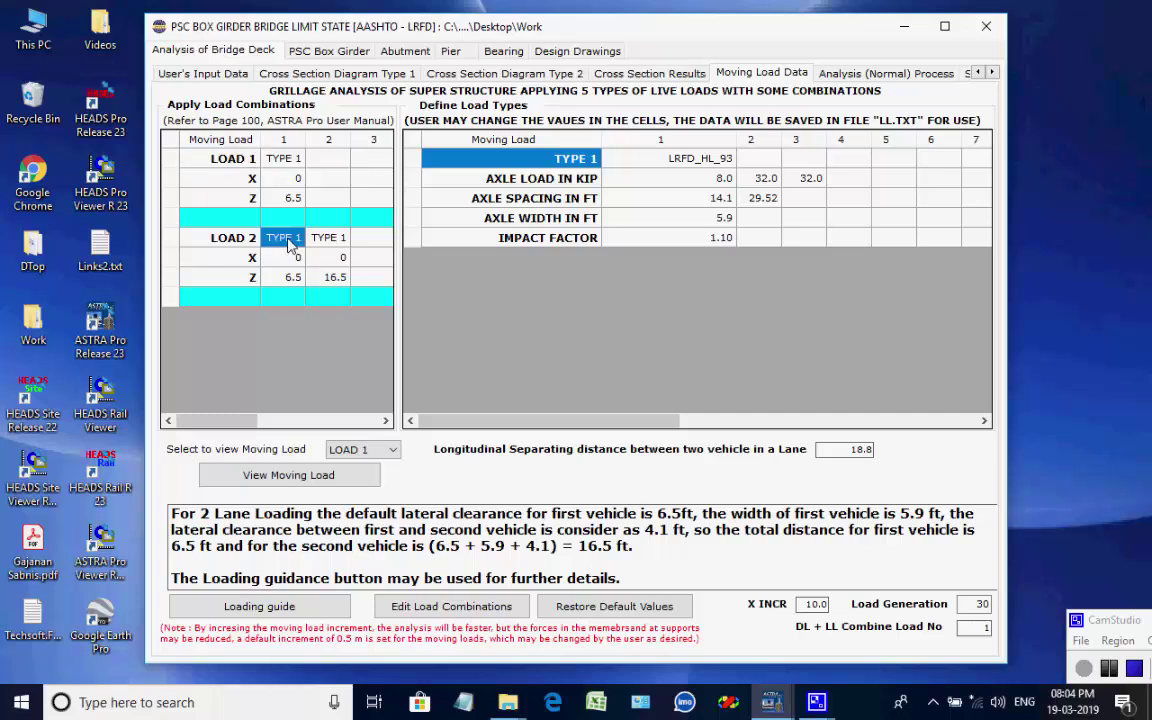
{"action": "left_click", "coordinate": [230, 240]}
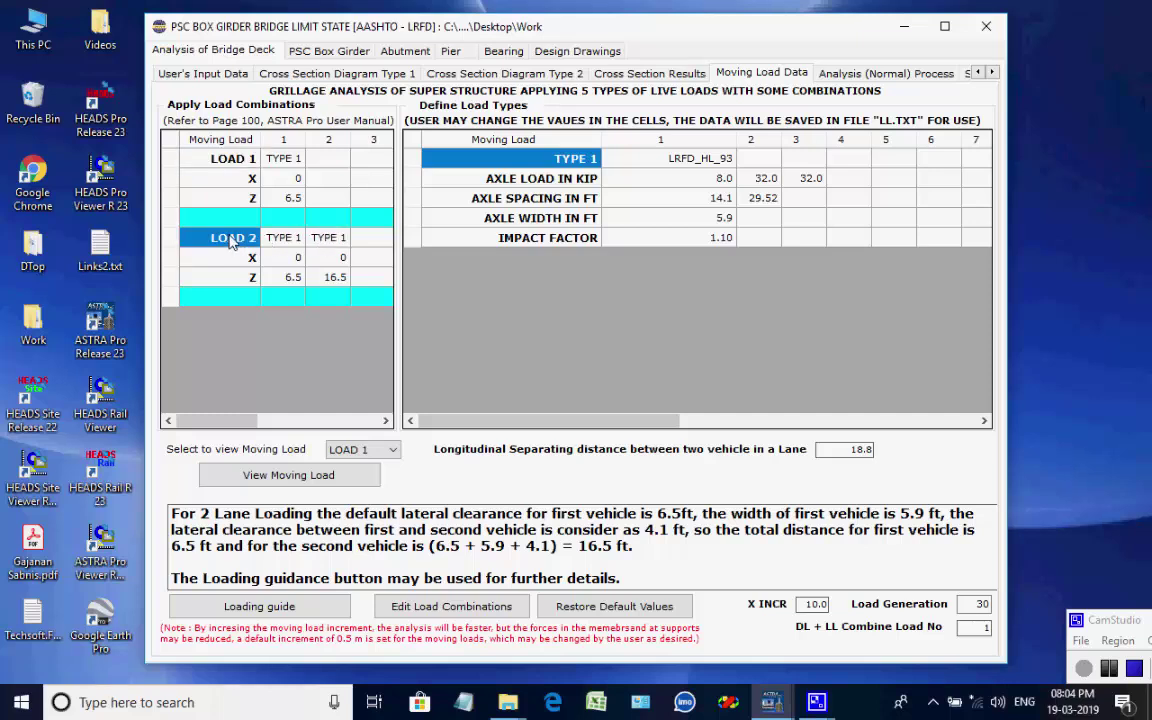
- View the LOAD 1 moving load and expand its vehicle axle load and start position details
{"action": "left_click", "coordinate": [322, 484]}
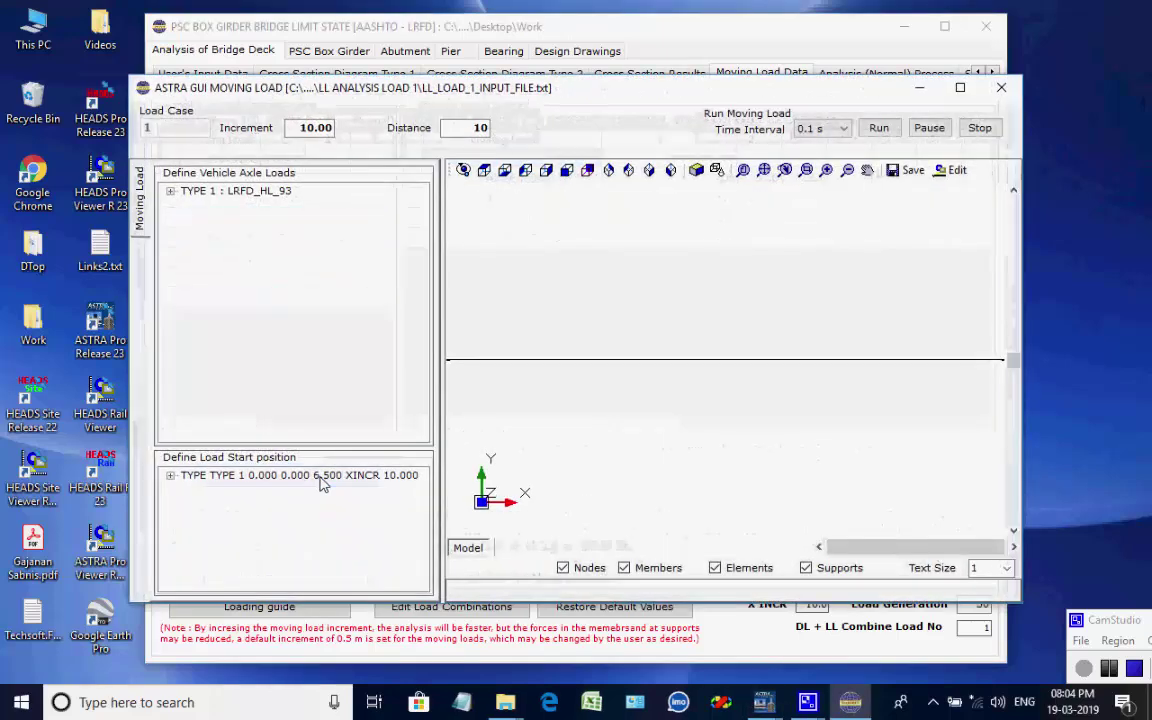
{"action": "left_click", "coordinate": [171, 192]}
{"action": "left_click", "coordinate": [171, 476]}
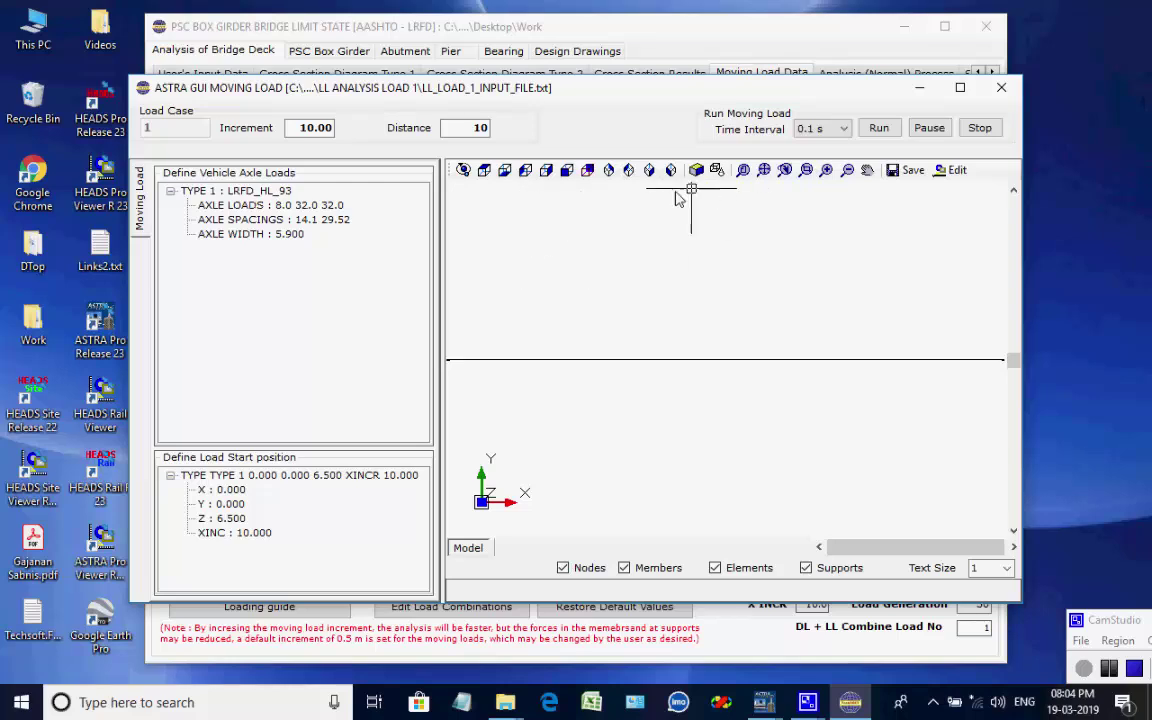
- Orbit the deck grillage into a 3D view, run the LOAD 1 moving load animation, and close the viewer
{"action": "left_click", "coordinate": [464, 170]}
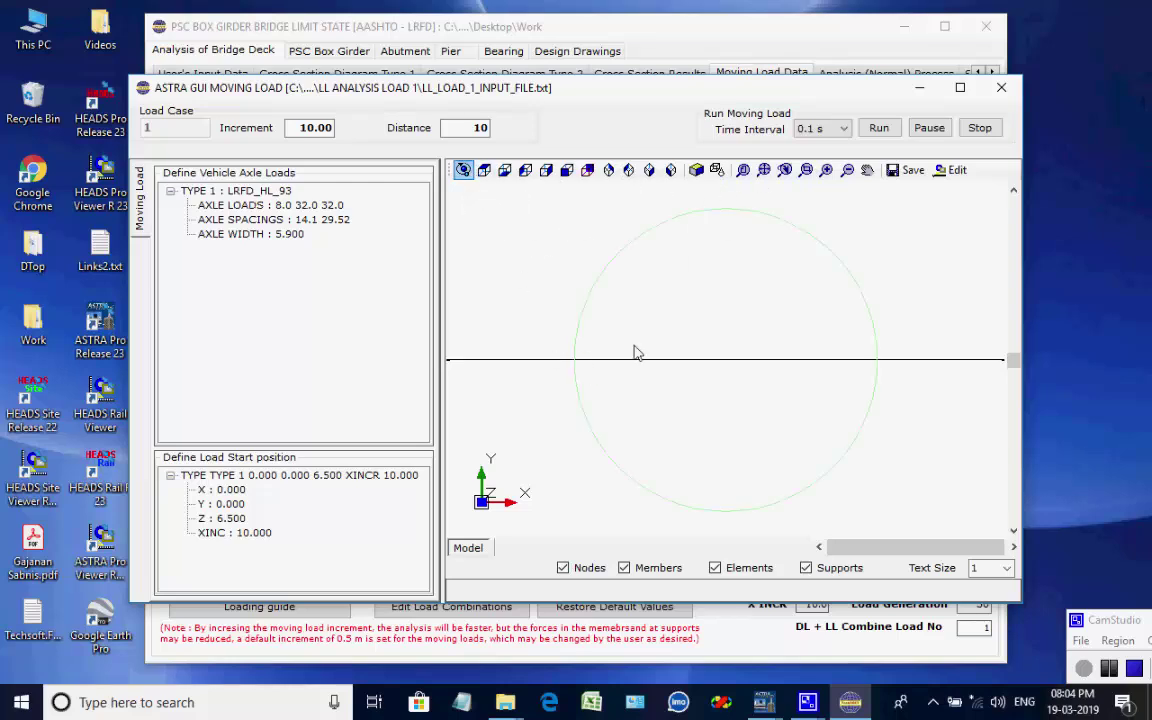
{"action": "left_click_drag", "start_coordinate": [653, 363], "coordinate": [763, 448]}
{"action": "left_click_drag", "start_coordinate": [686, 436], "coordinate": [878, 386]}
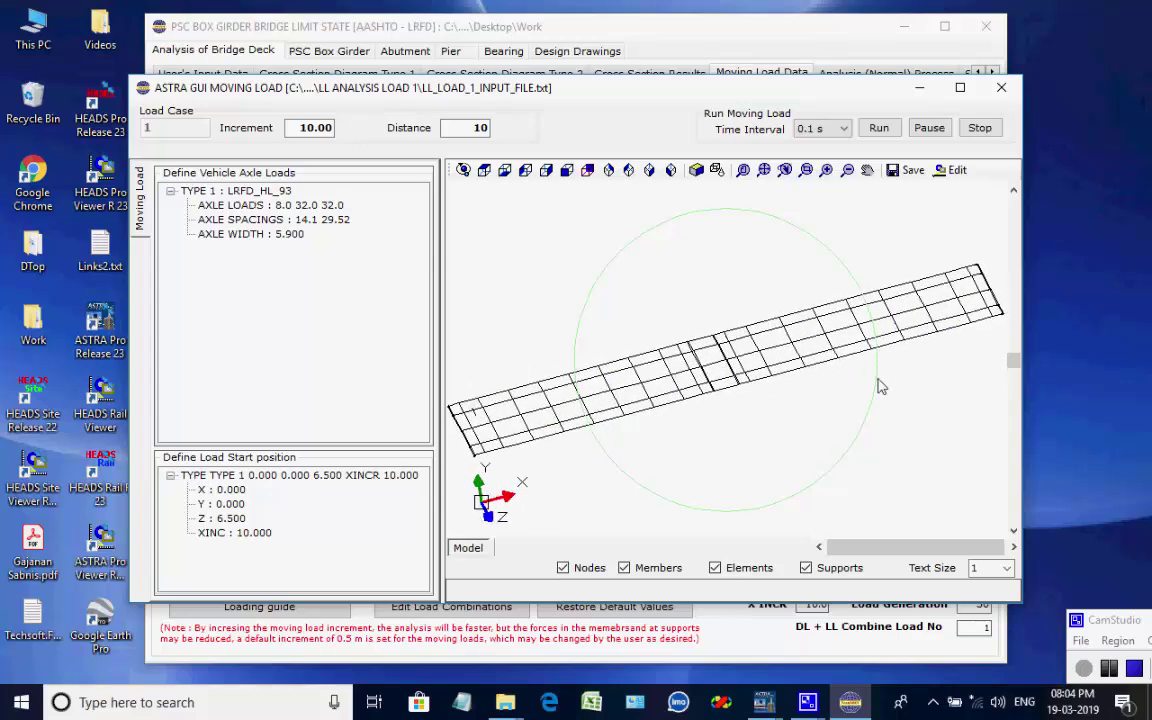
{"action": "left_click", "coordinate": [877, 131]}
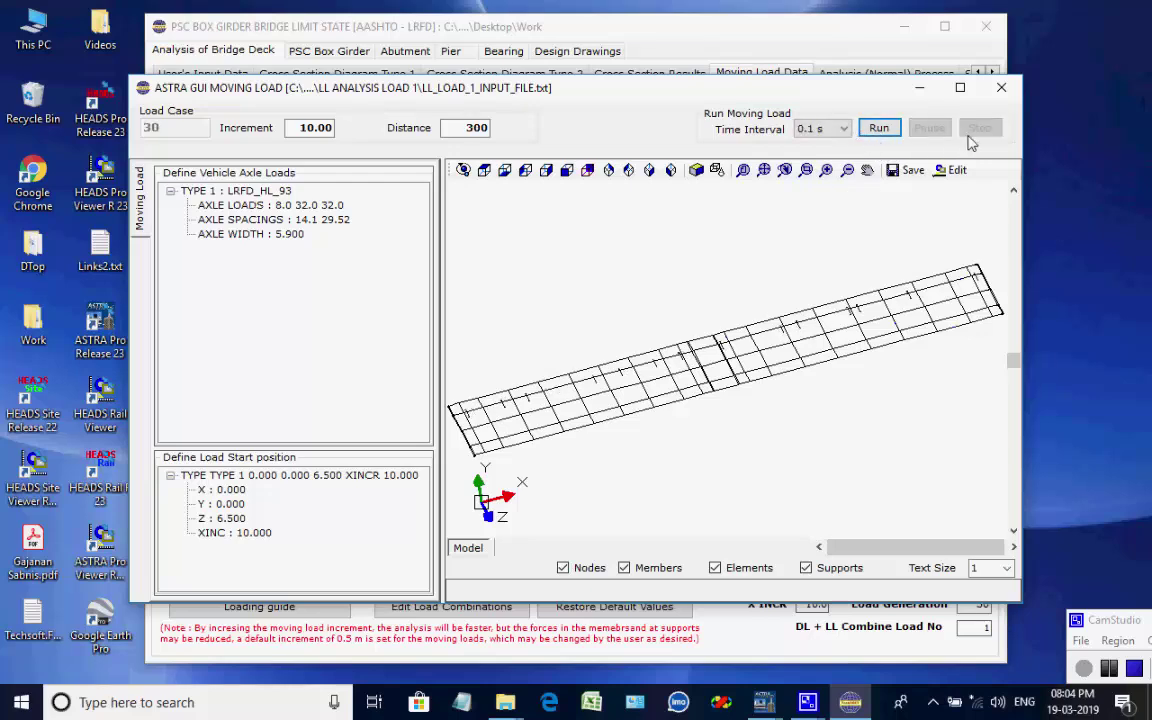
{"action": "left_click", "coordinate": [880, 129]}
{"action": "left_click", "coordinate": [999, 87]}
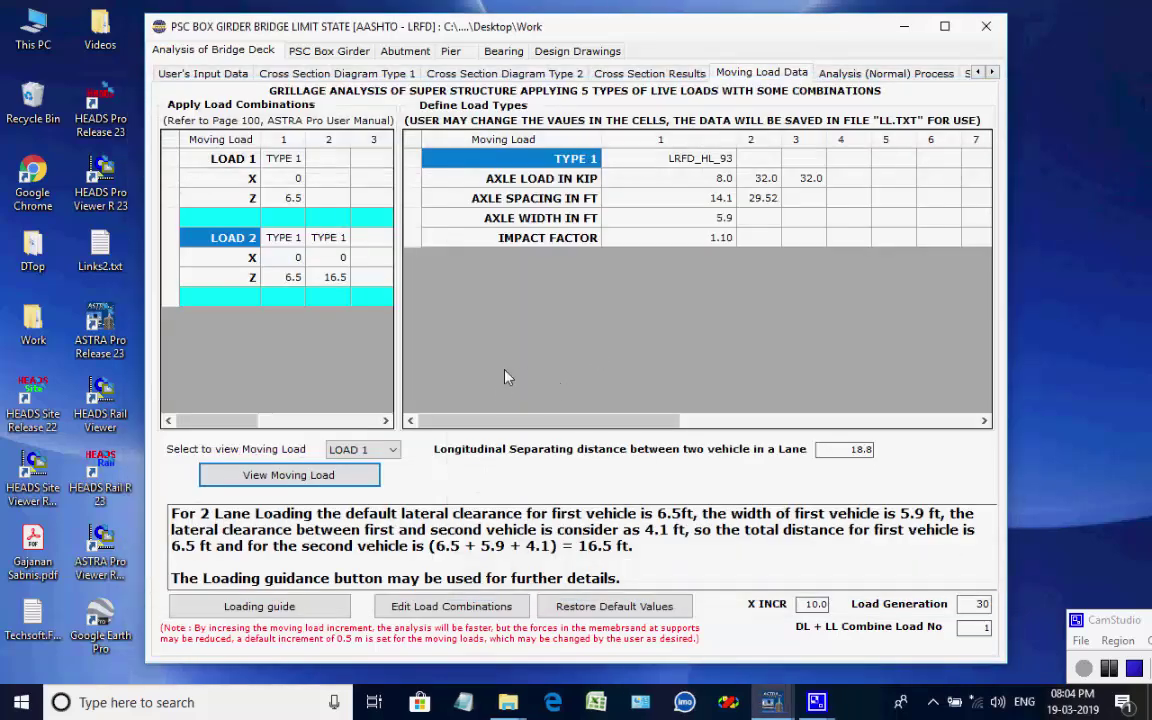
- Select LOAD 2 as the moving load to view and open it in the moving load viewer
{"action": "left_click", "coordinate": [362, 449]}
{"action": "left_click", "coordinate": [228, 238]}
{"action": "left_click", "coordinate": [365, 450]}
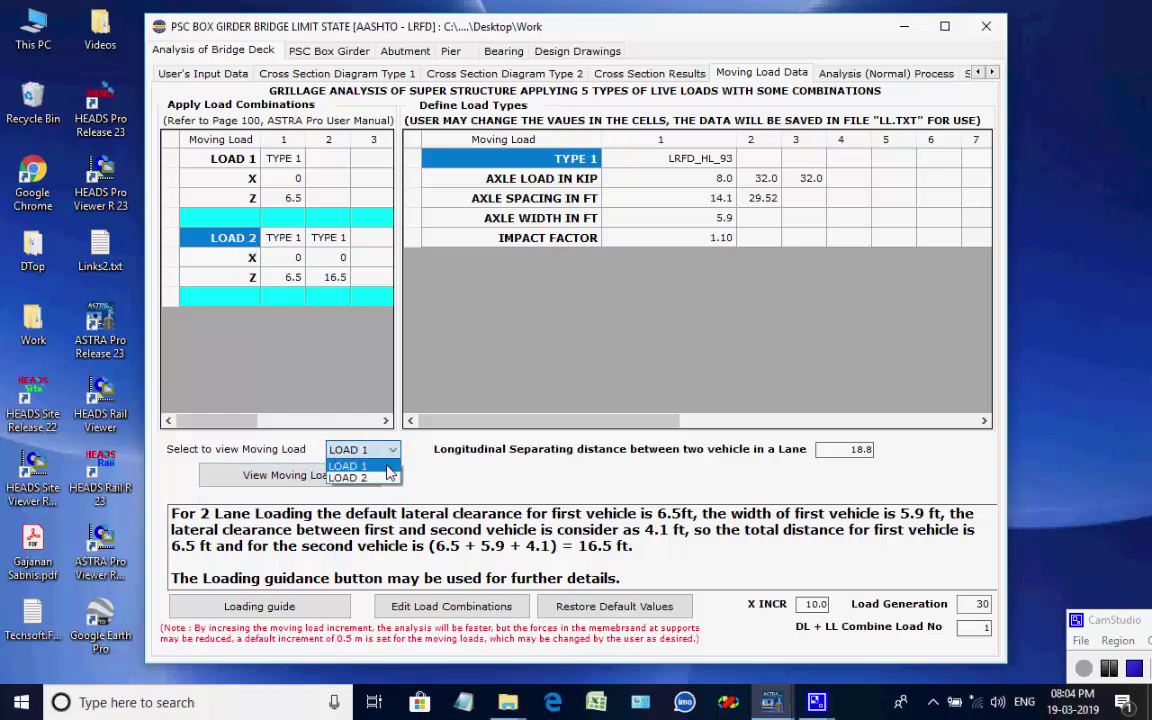
{"action": "left_click", "coordinate": [386, 480]}
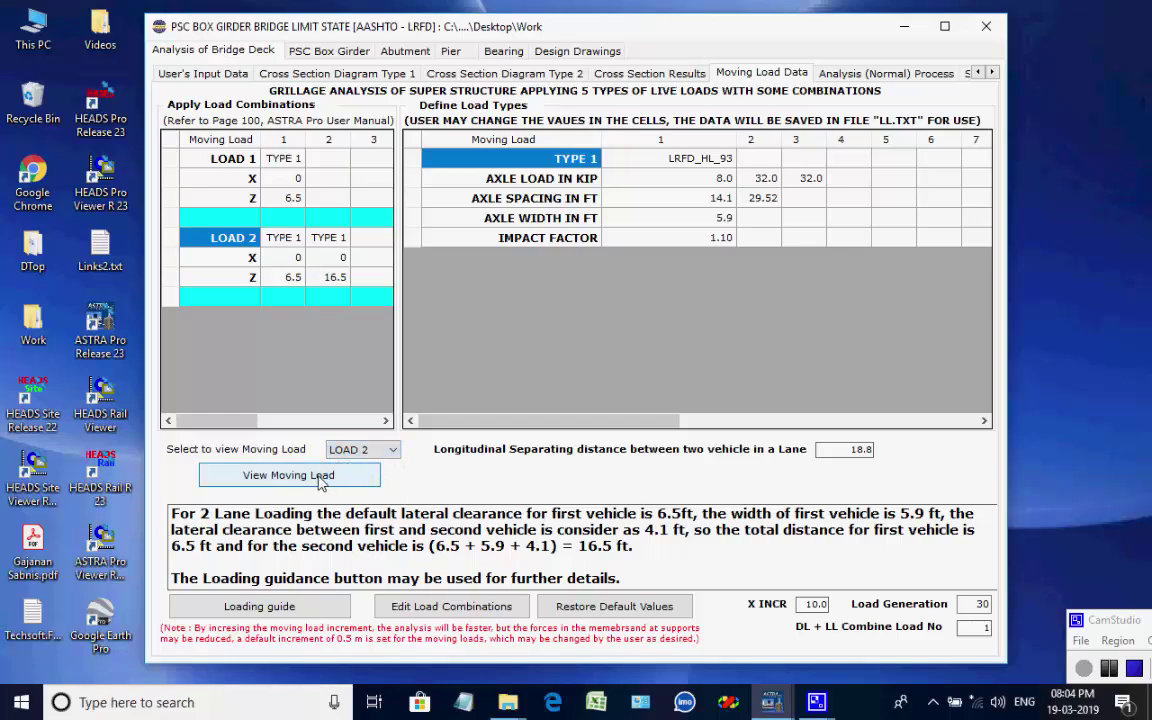
{"action": "left_click", "coordinate": [320, 477]}
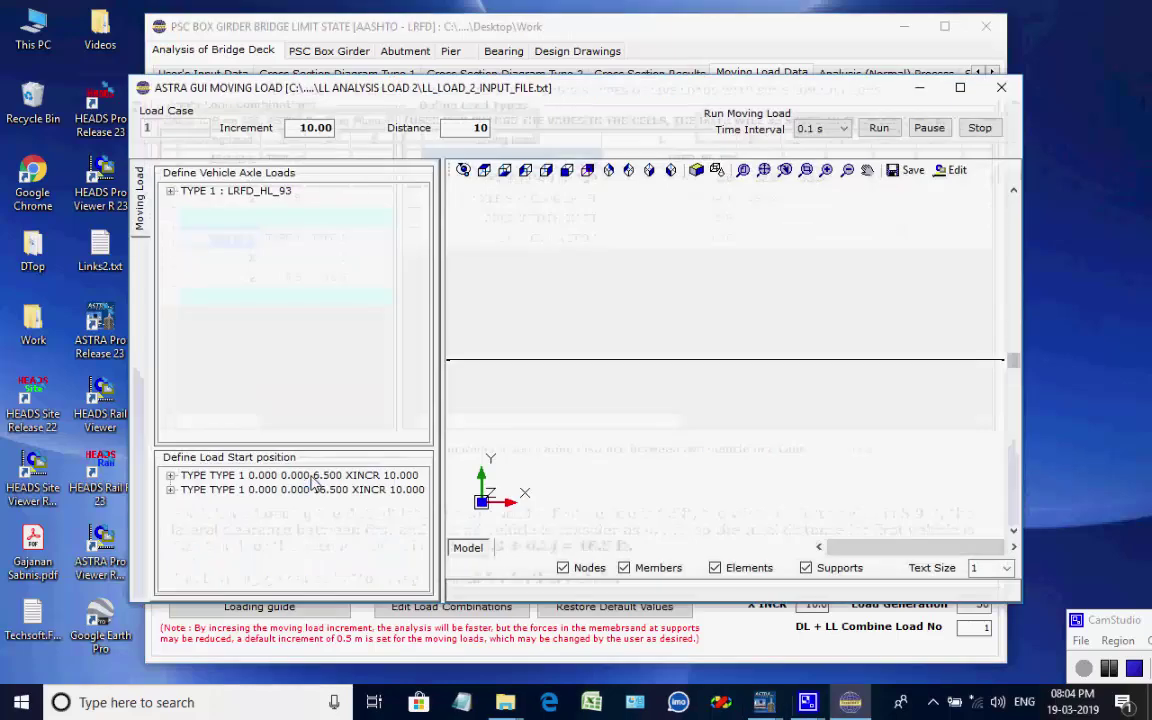
- Expand the TYPE 1 vehicle axle load details and both load start positions for the LOAD 2 moving load
{"action": "left_click", "coordinate": [170, 191]}
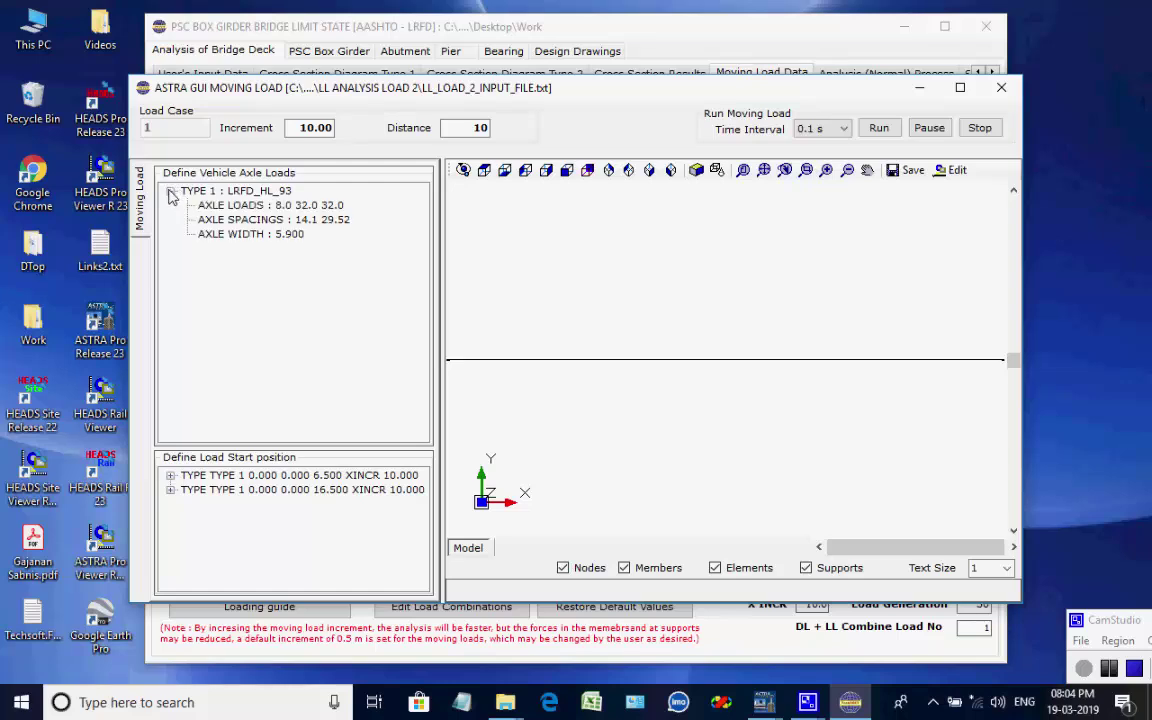
{"action": "left_click", "coordinate": [171, 477]}
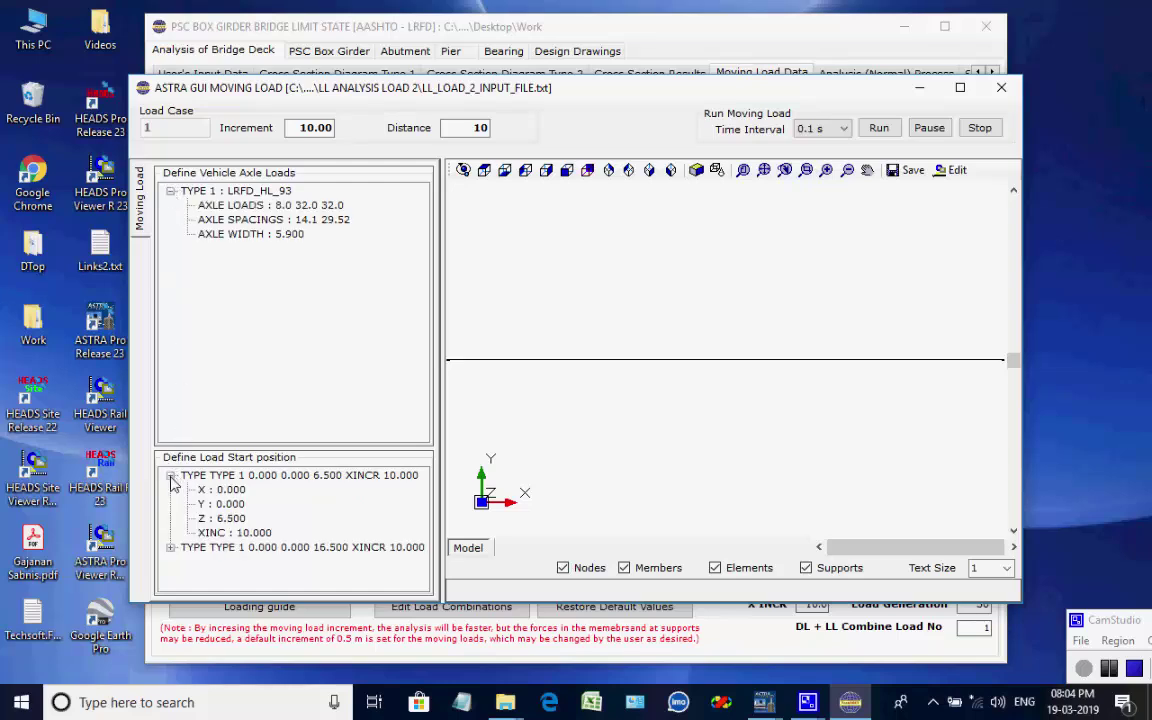
{"action": "left_click", "coordinate": [170, 547]}
{"action": "scroll", "coordinate": [310, 555], "scroll_direction": "up", "scroll_amount": 2}
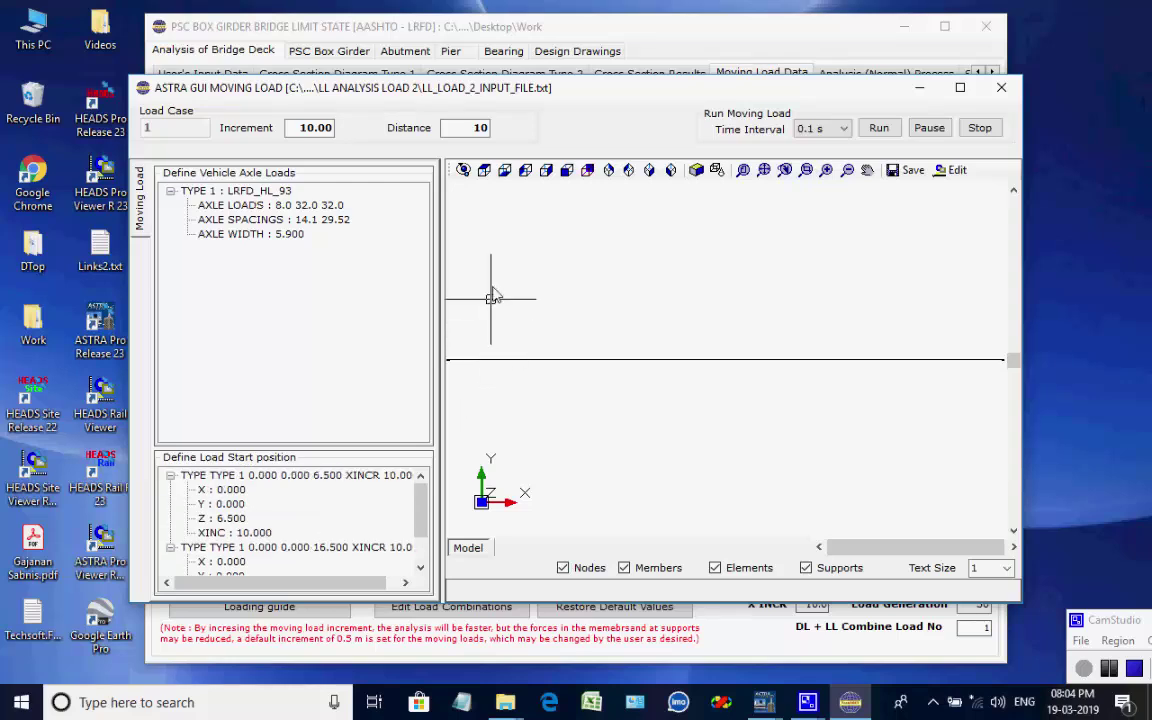
- Orbit the deck grillage into a 3D view, run the LOAD 2 moving load animation twice, and close the viewer
{"action": "left_click", "coordinate": [463, 170]}
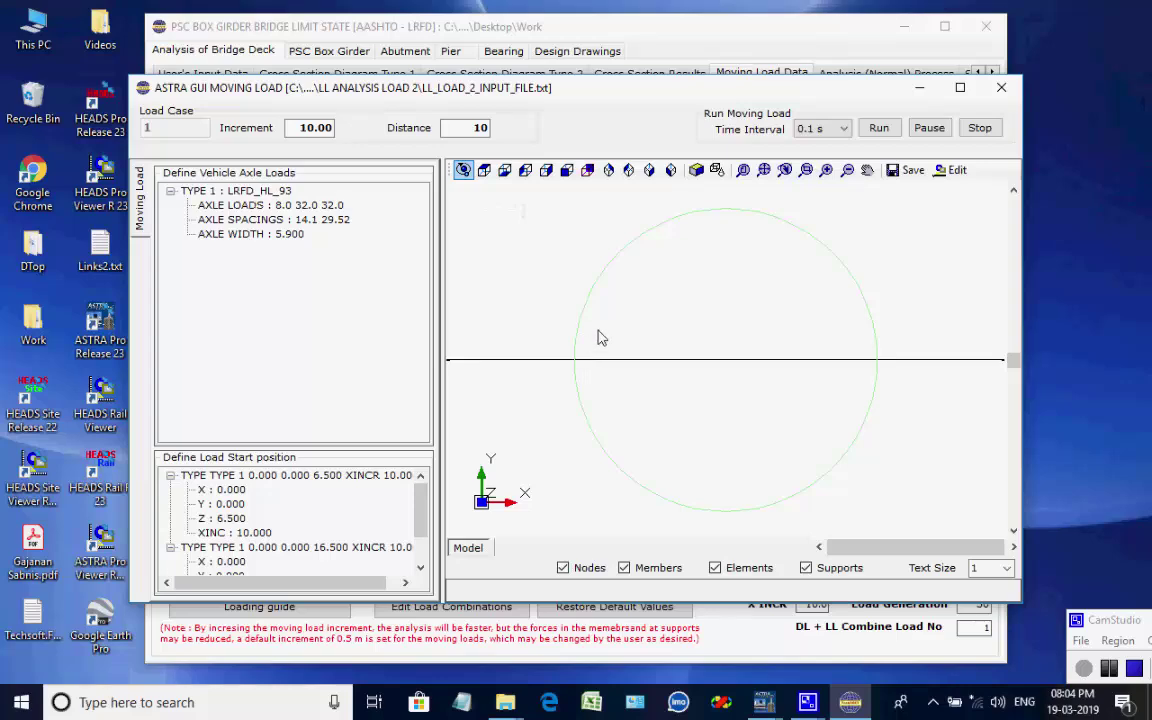
{"action": "left_click_drag", "start_coordinate": [661, 353], "coordinate": [892, 247]}
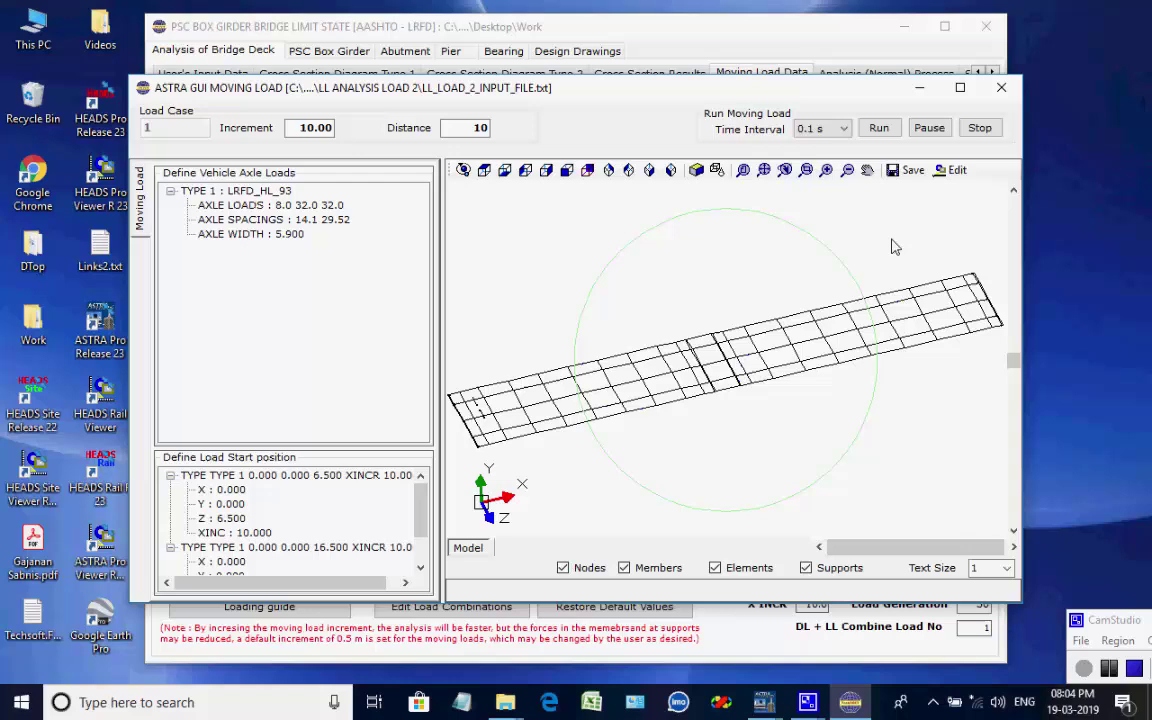
{"action": "left_click", "coordinate": [878, 130]}
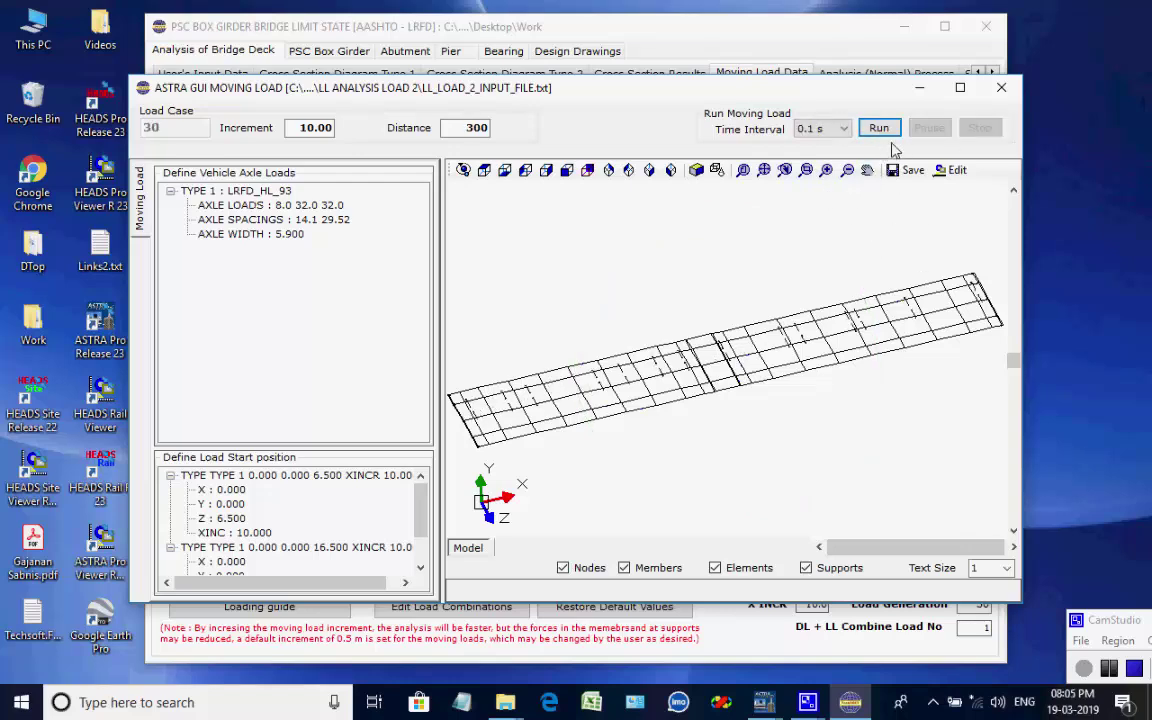
{"action": "left_click", "coordinate": [879, 129]}
{"action": "key", "text": "Return"}
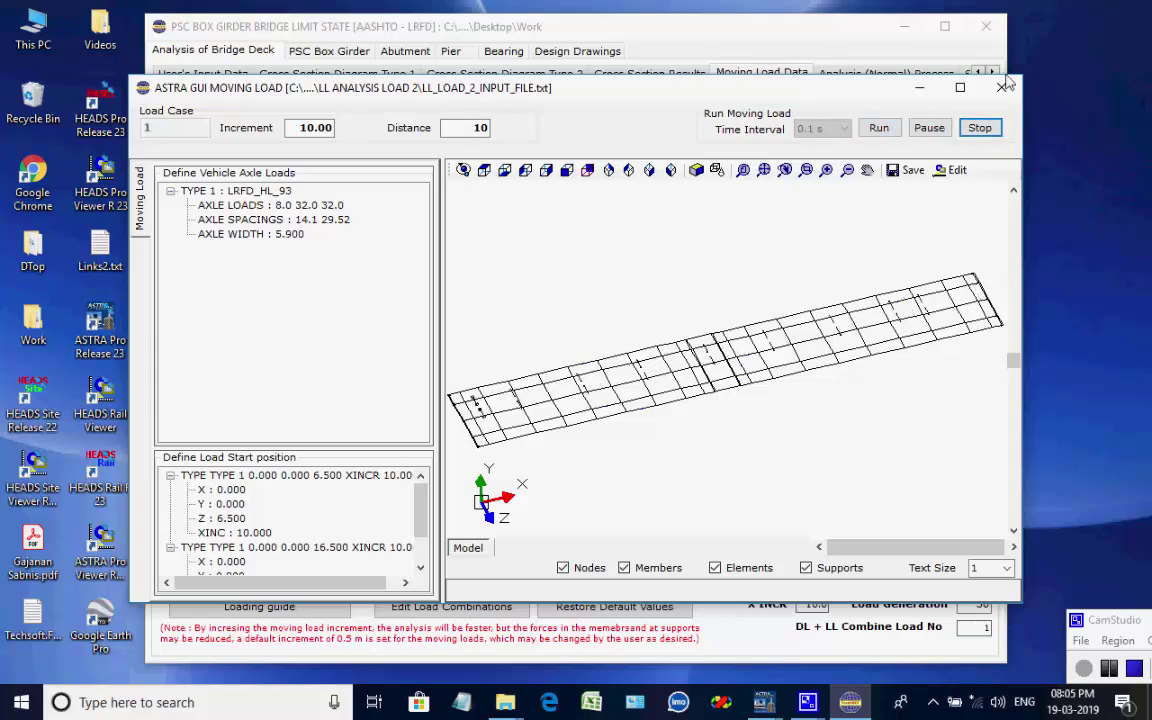
{"action": "left_click", "coordinate": [1001, 87]}
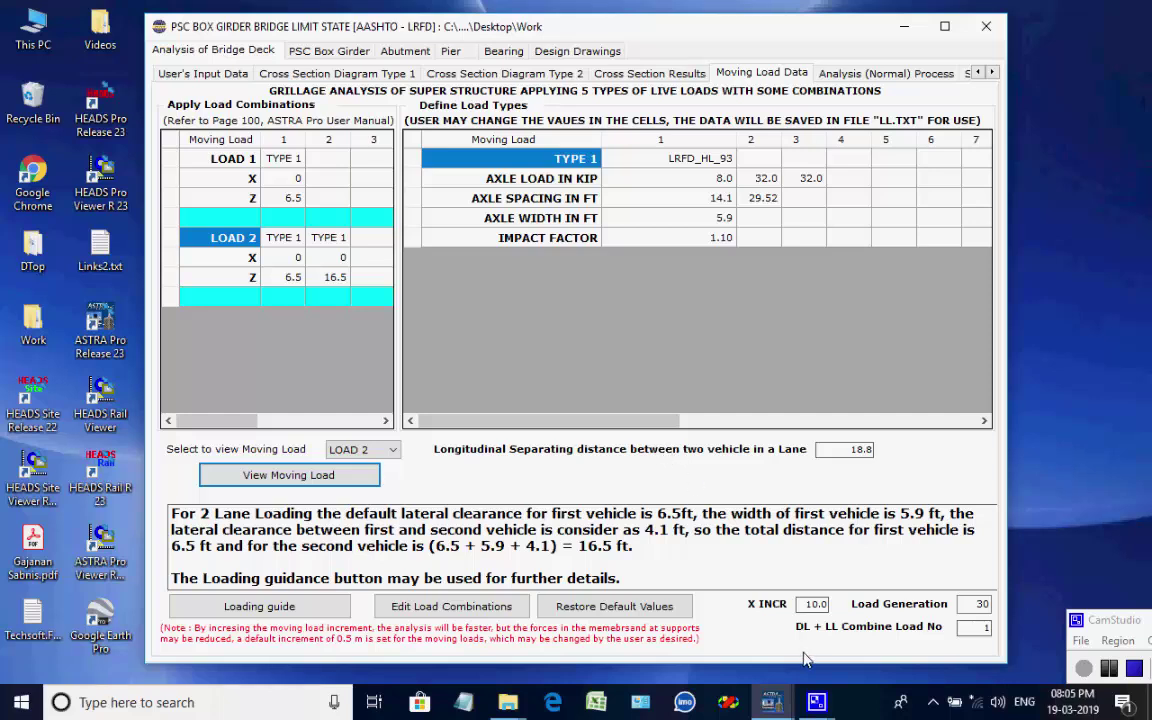
- Create the normal analysis input data in separate files and check the list of analysis files, keeping DEAD LOAD ANALYSIS selected
{"action": "double_click", "coordinate": [815, 605]}
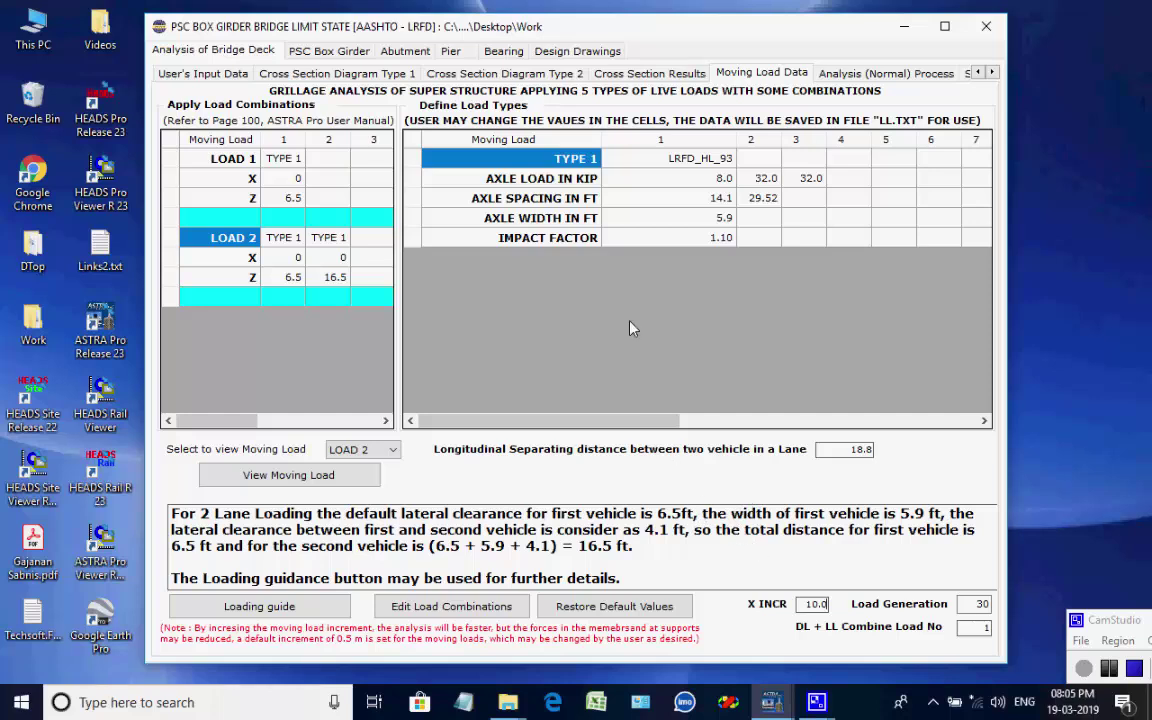
{"action": "left_click", "coordinate": [873, 76]}
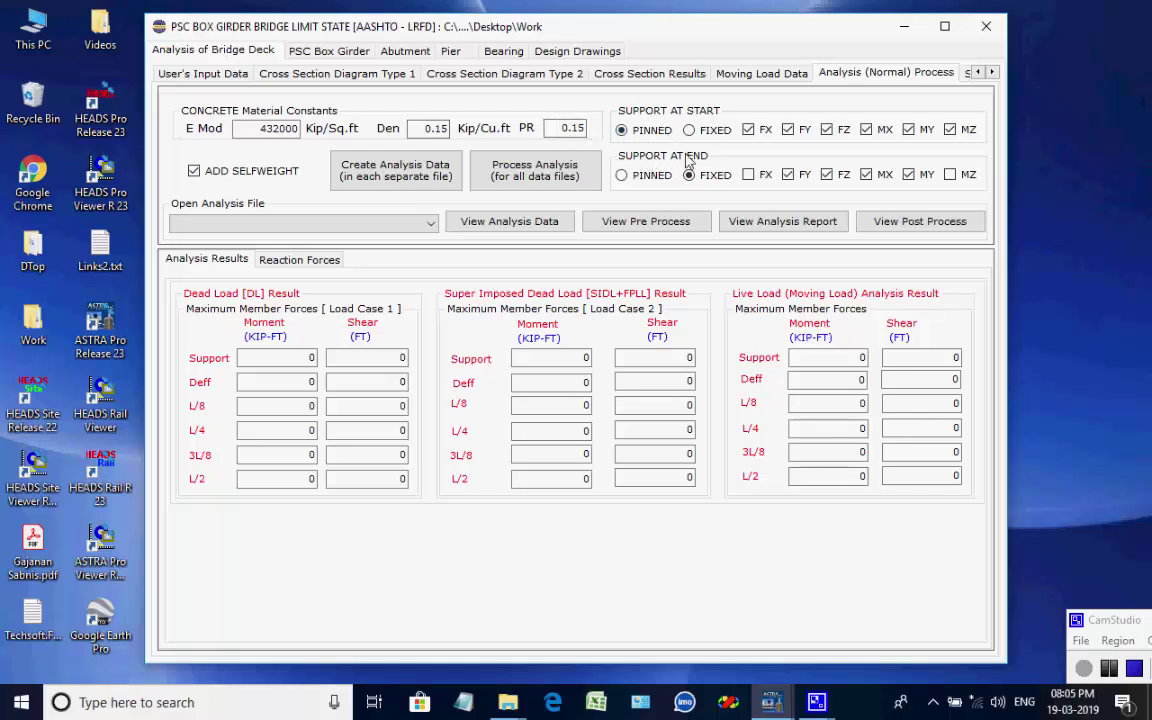
{"action": "left_click", "coordinate": [397, 173]}
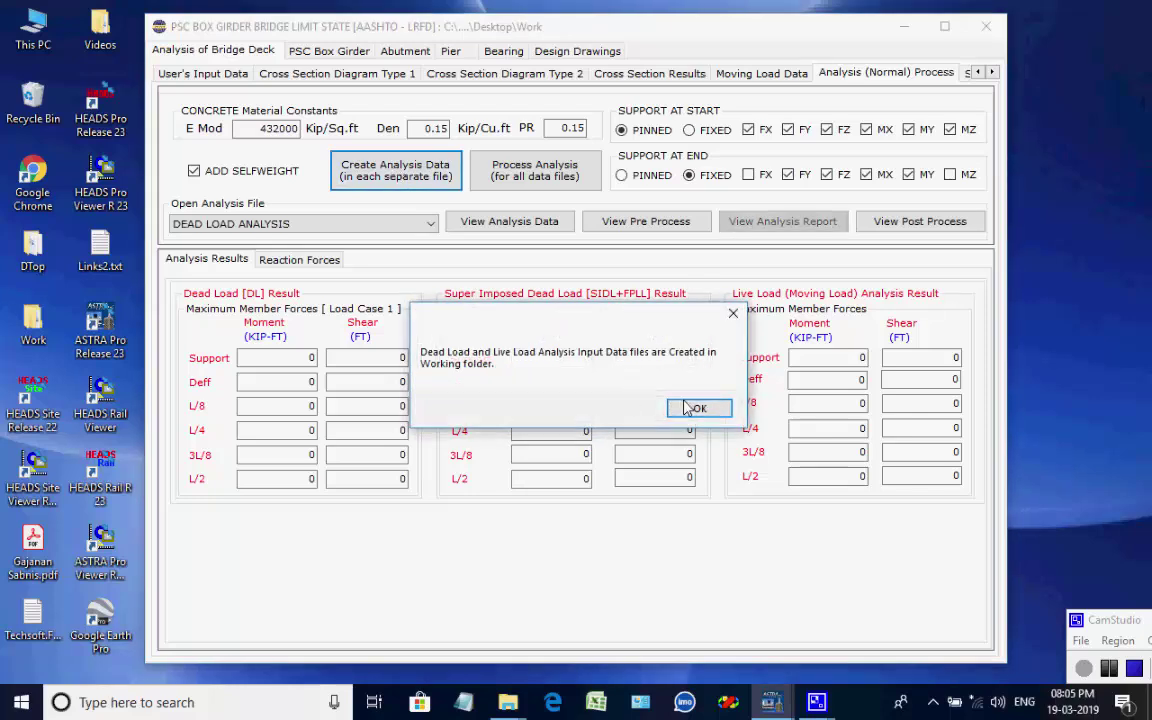
{"action": "left_click", "coordinate": [697, 410]}
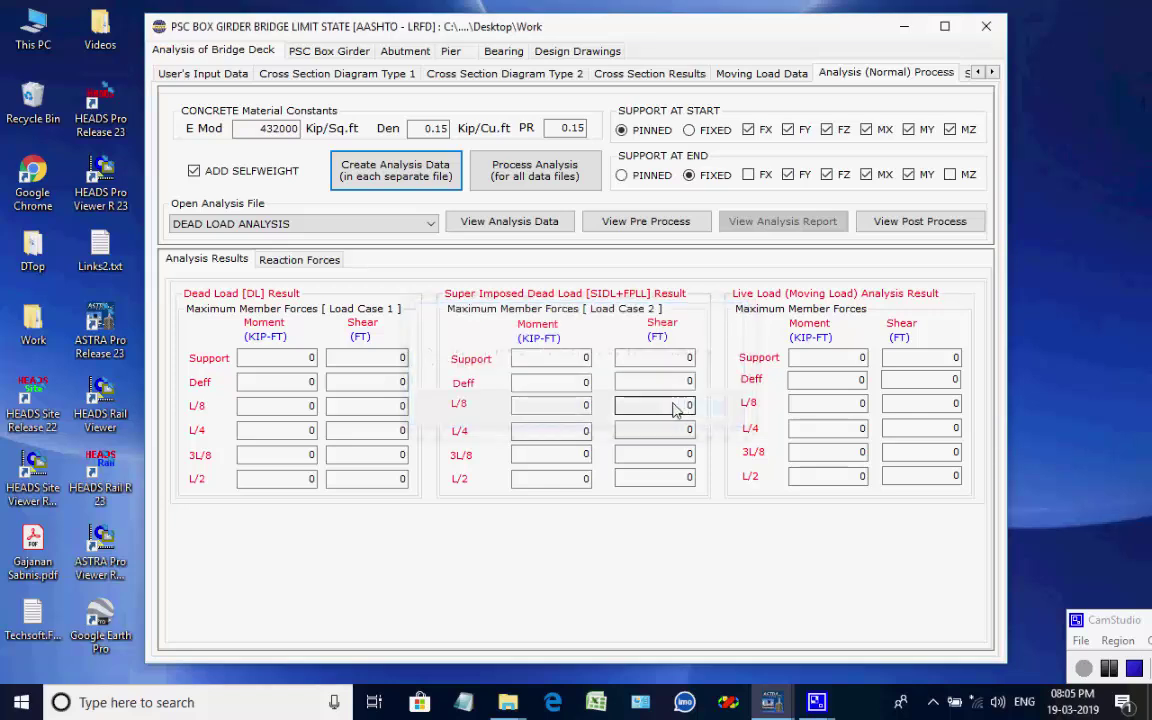
{"action": "left_click", "coordinate": [432, 224]}
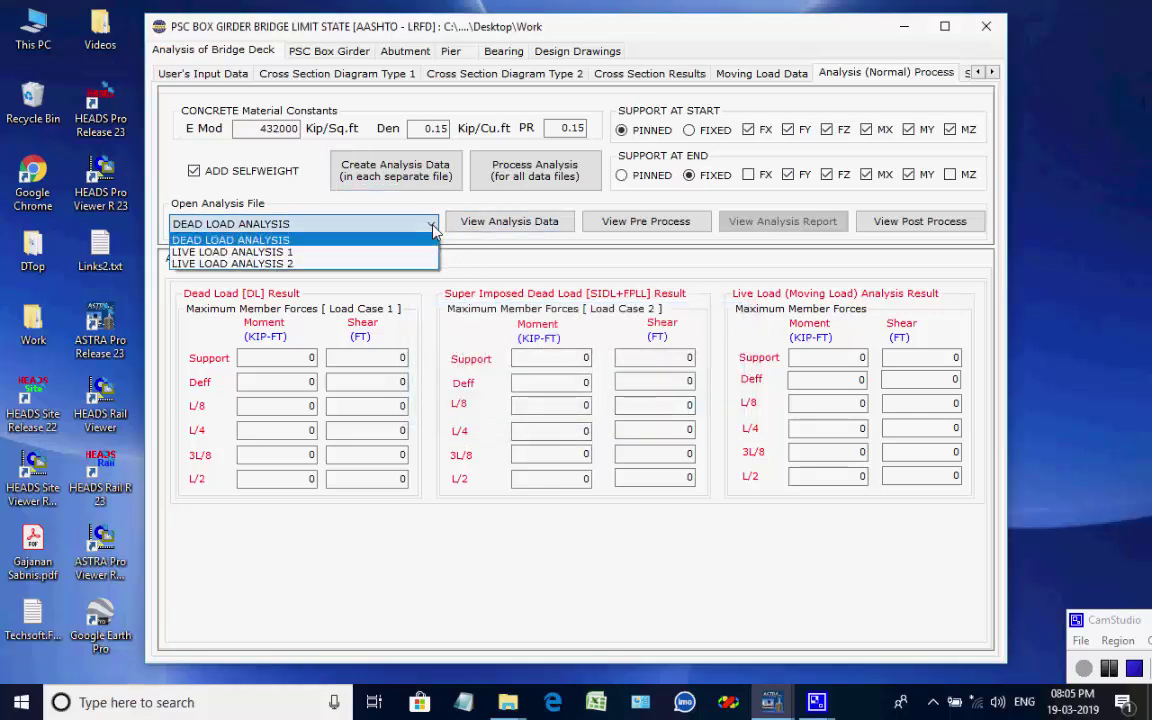
{"action": "left_click", "coordinate": [434, 228]}
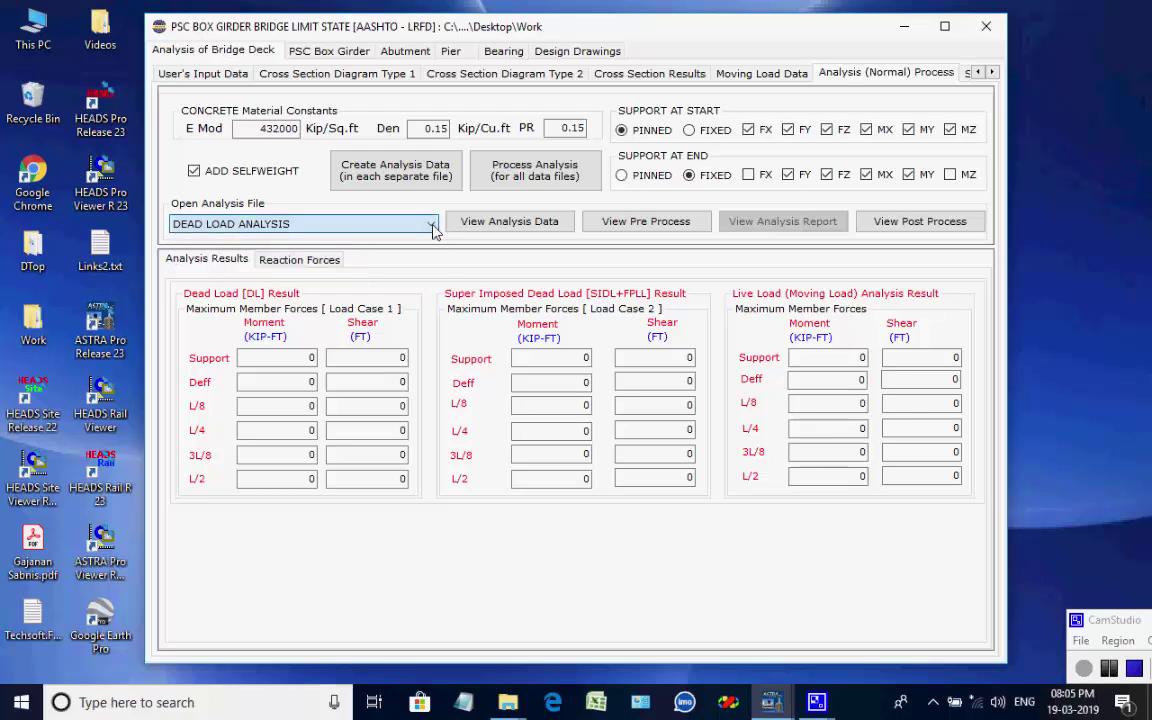
{"action": "left_click", "coordinate": [400, 170]}
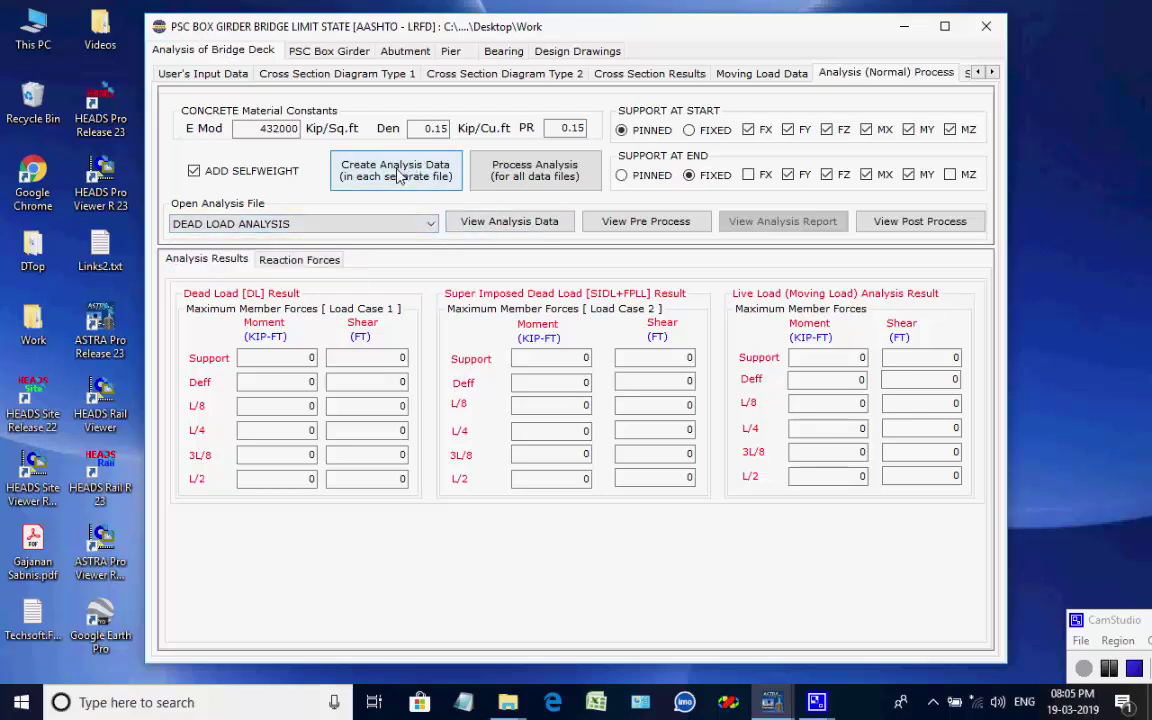
- Start processing all normal analysis data files and run the dead load analysis through to its report
{"action": "left_click", "coordinate": [517, 175]}
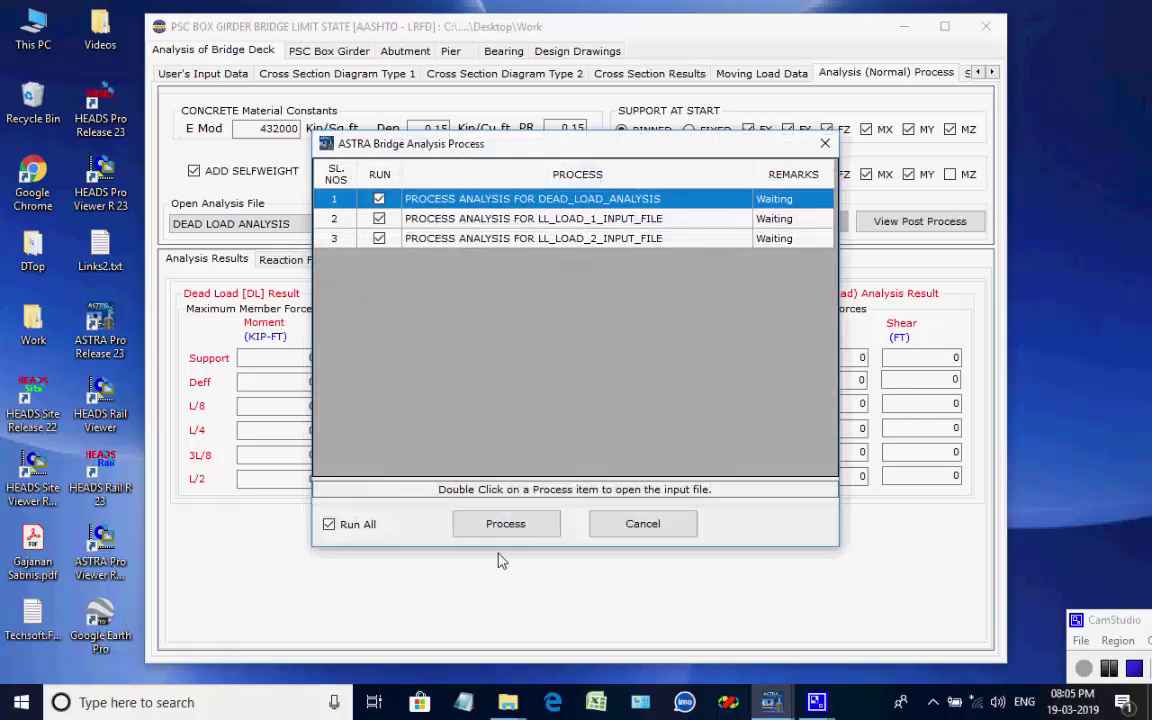
{"action": "left_click", "coordinate": [504, 528]}
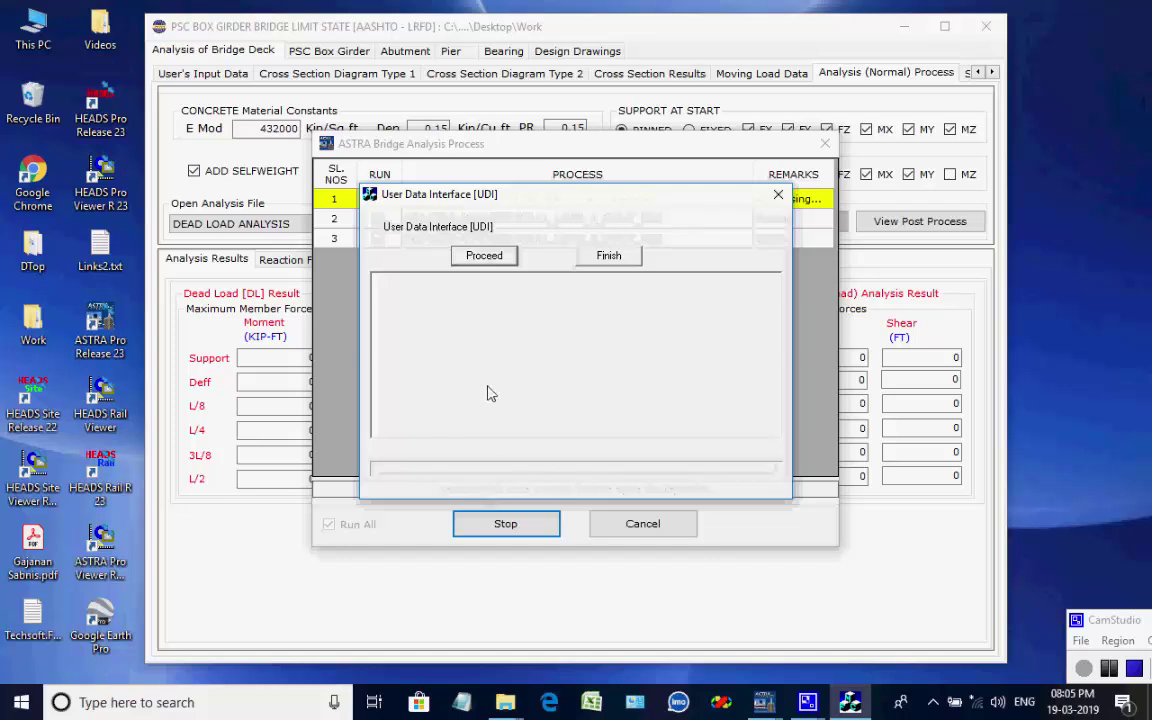
{"action": "left_click", "coordinate": [489, 258]}
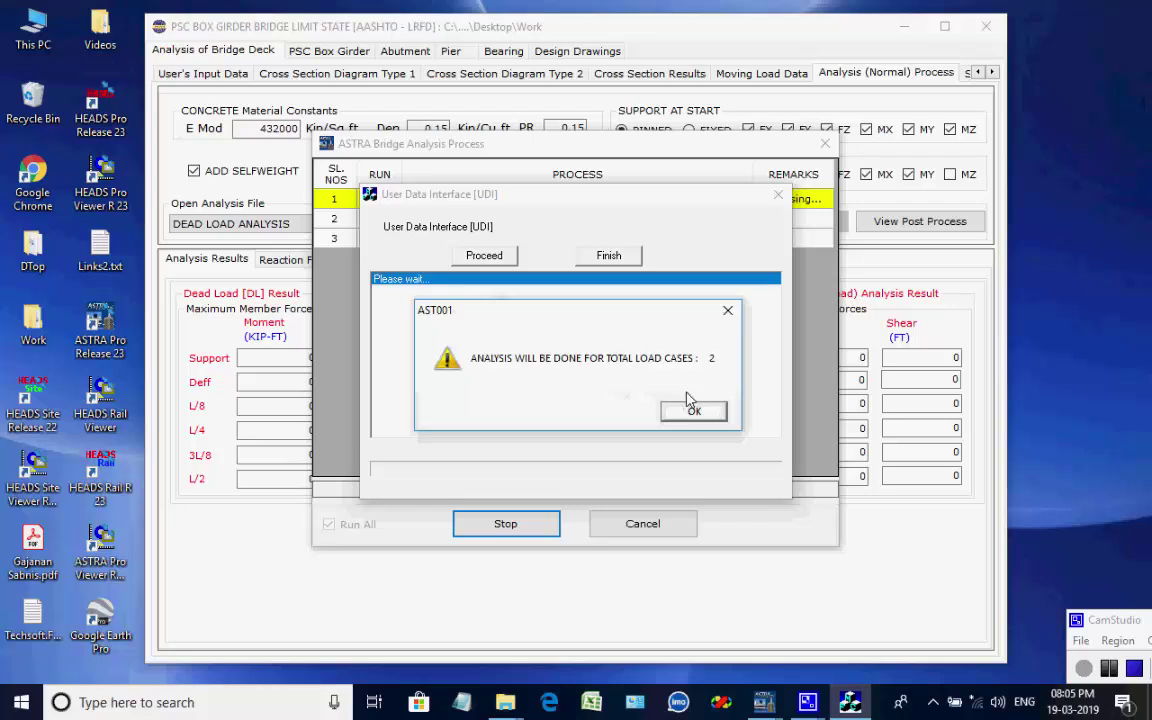
{"action": "left_click", "coordinate": [691, 411]}
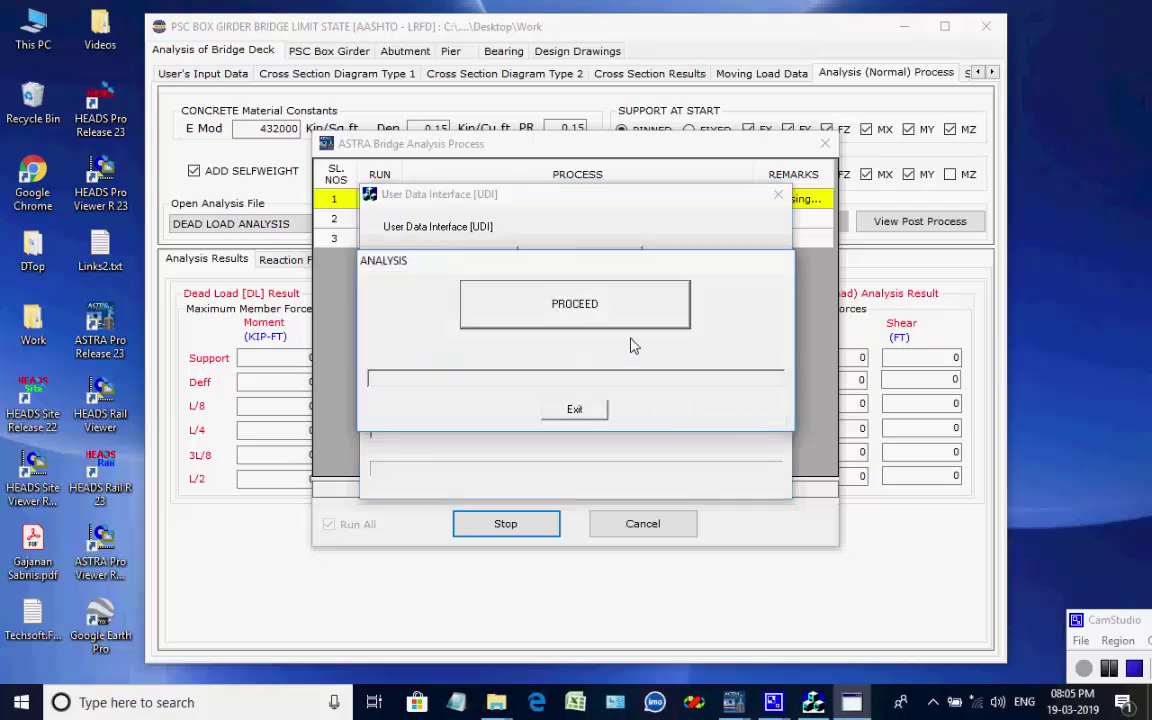
{"action": "left_click", "coordinate": [611, 317]}
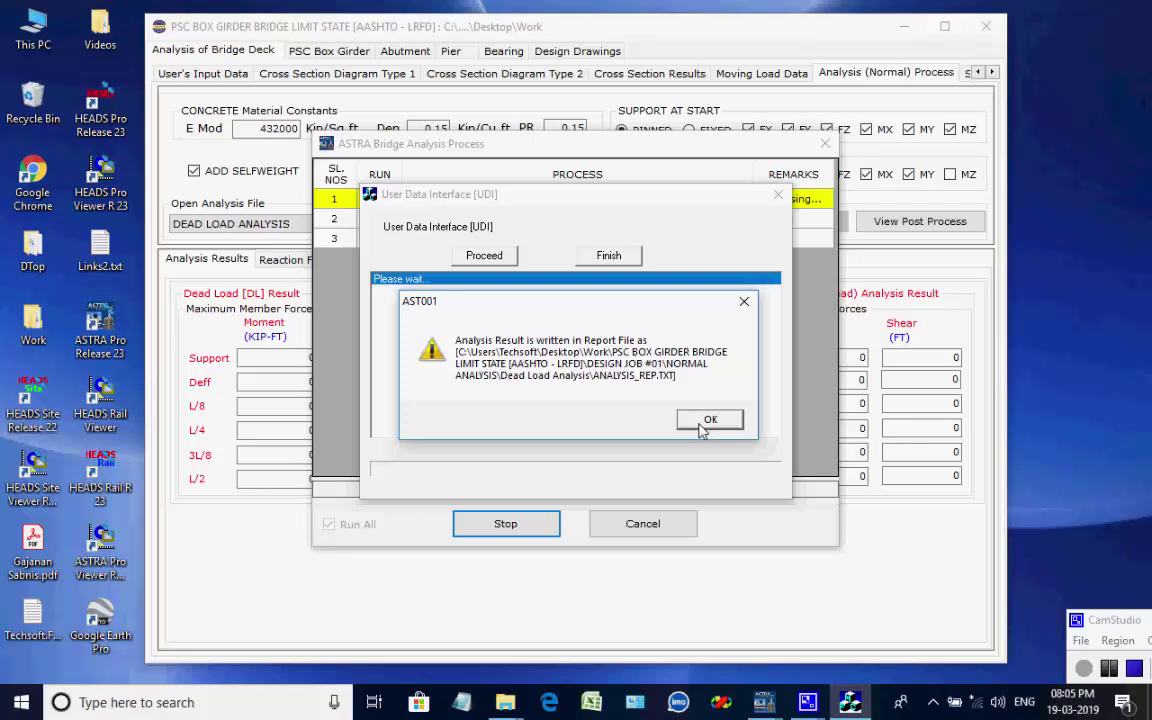
{"action": "left_click", "coordinate": [702, 422]}
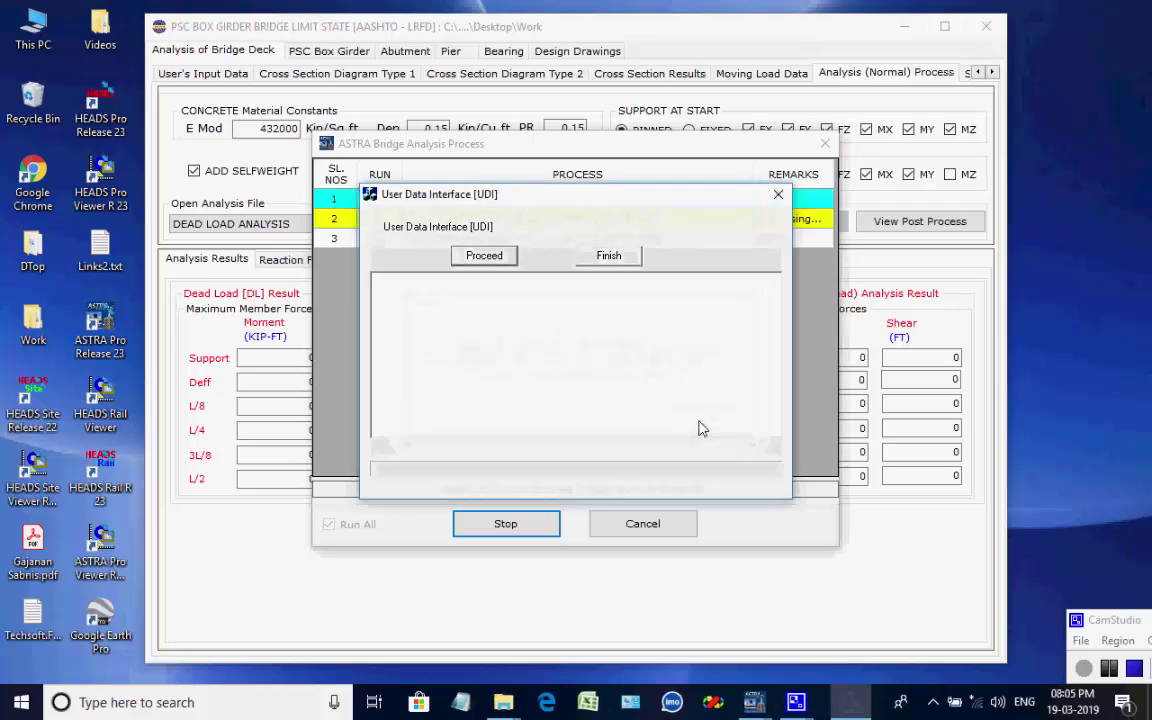
- Run the normal analysis for LL_LOAD_1_INPUT_FILE through to its report
{"action": "left_click", "coordinate": [509, 258]}
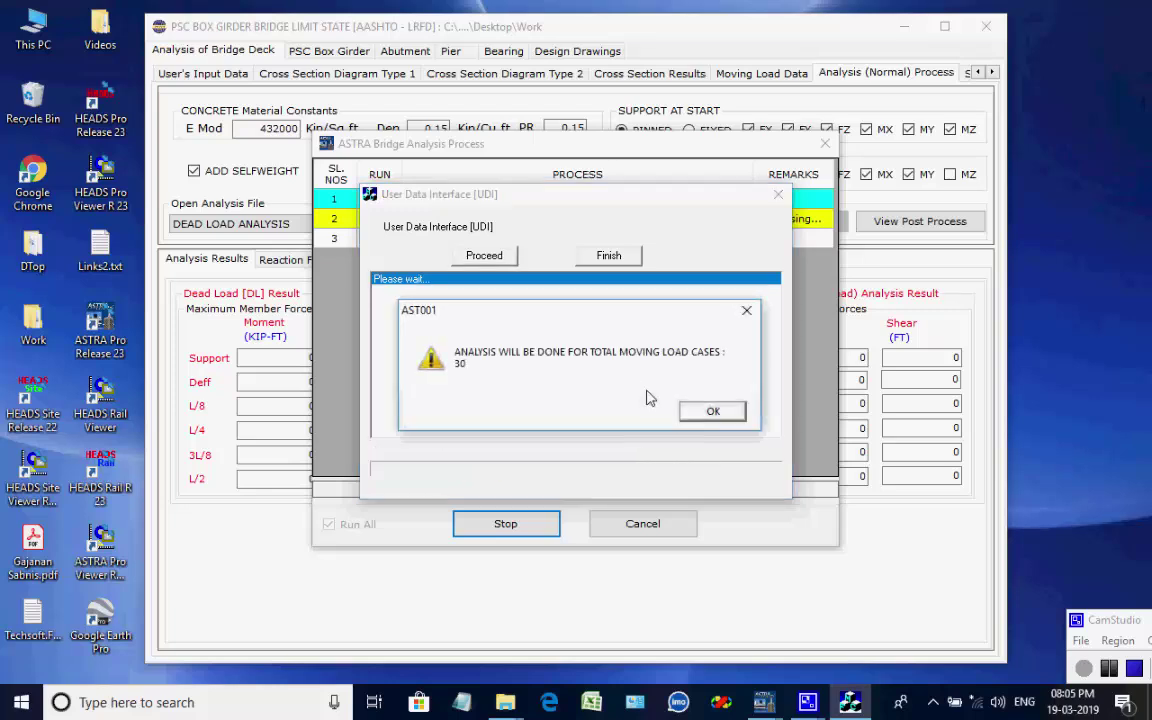
{"action": "left_click", "coordinate": [710, 410]}
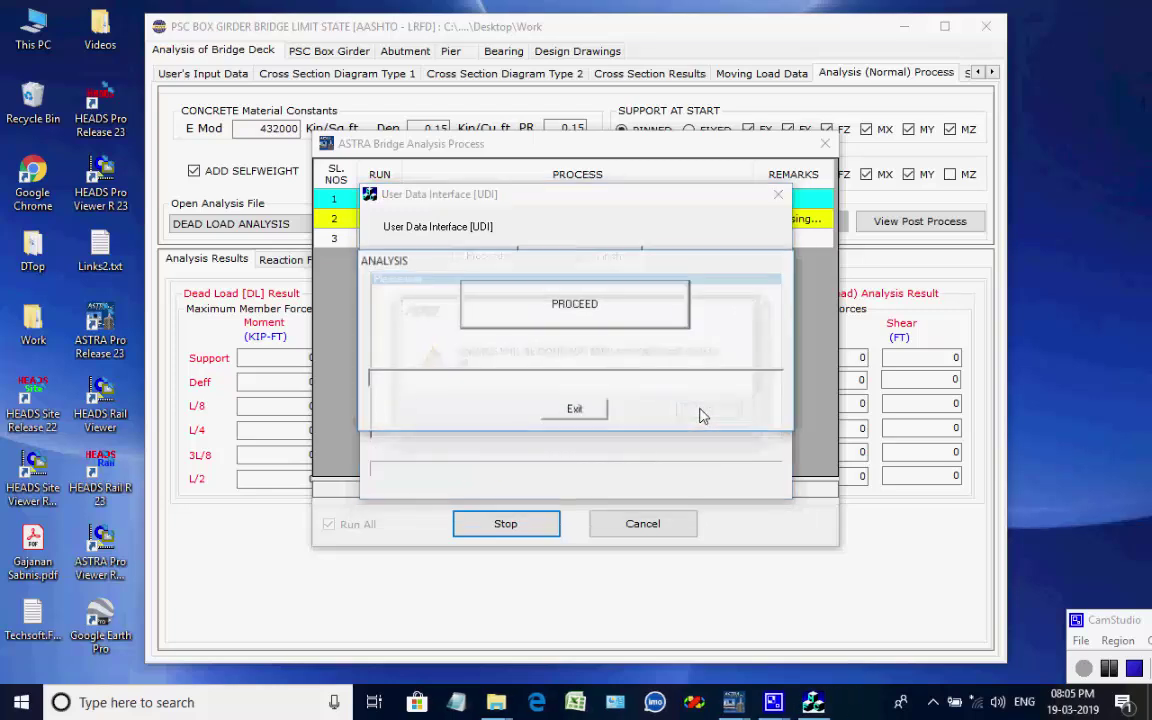
{"action": "left_click", "coordinate": [603, 318]}
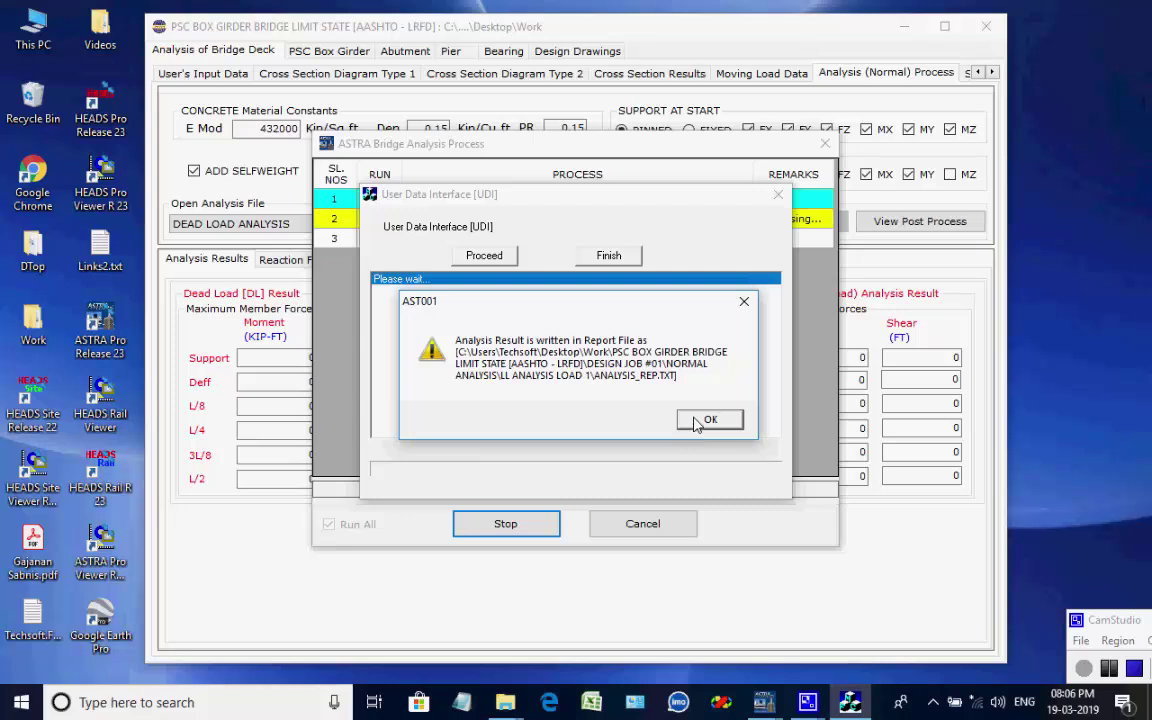
{"action": "left_click", "coordinate": [705, 420]}
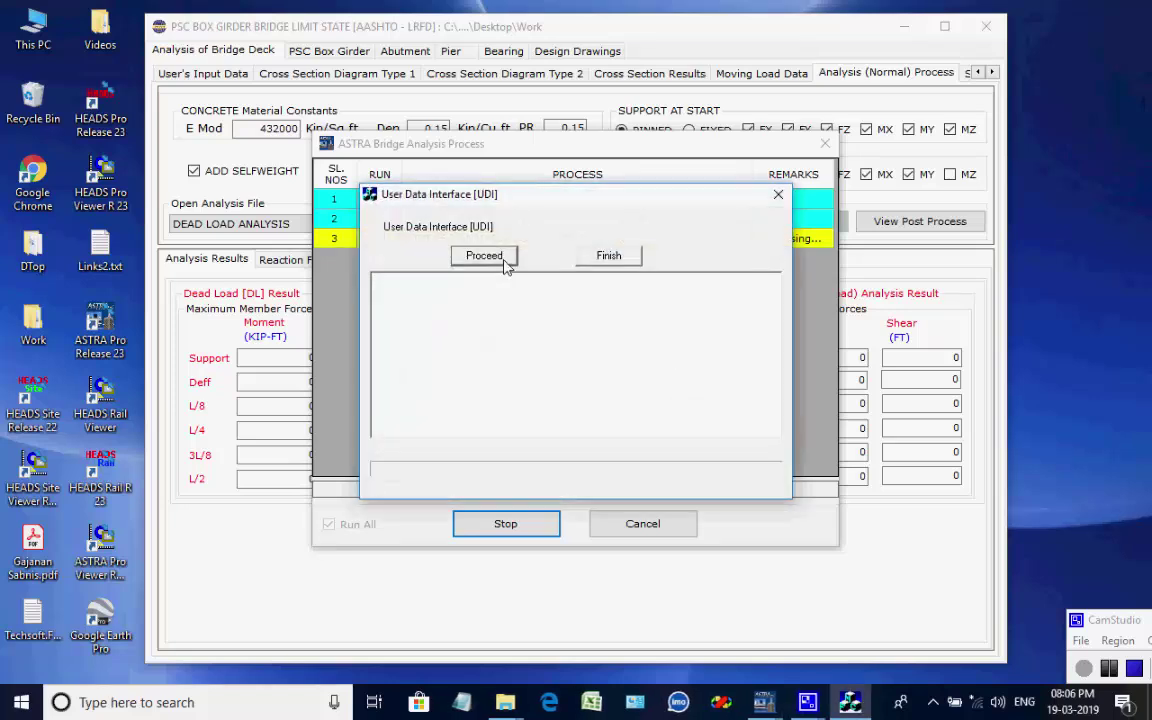
- Run the normal analysis for LL_LOAD_2_INPUT_FILE through to its report, completing the batch
{"action": "left_click", "coordinate": [505, 259]}
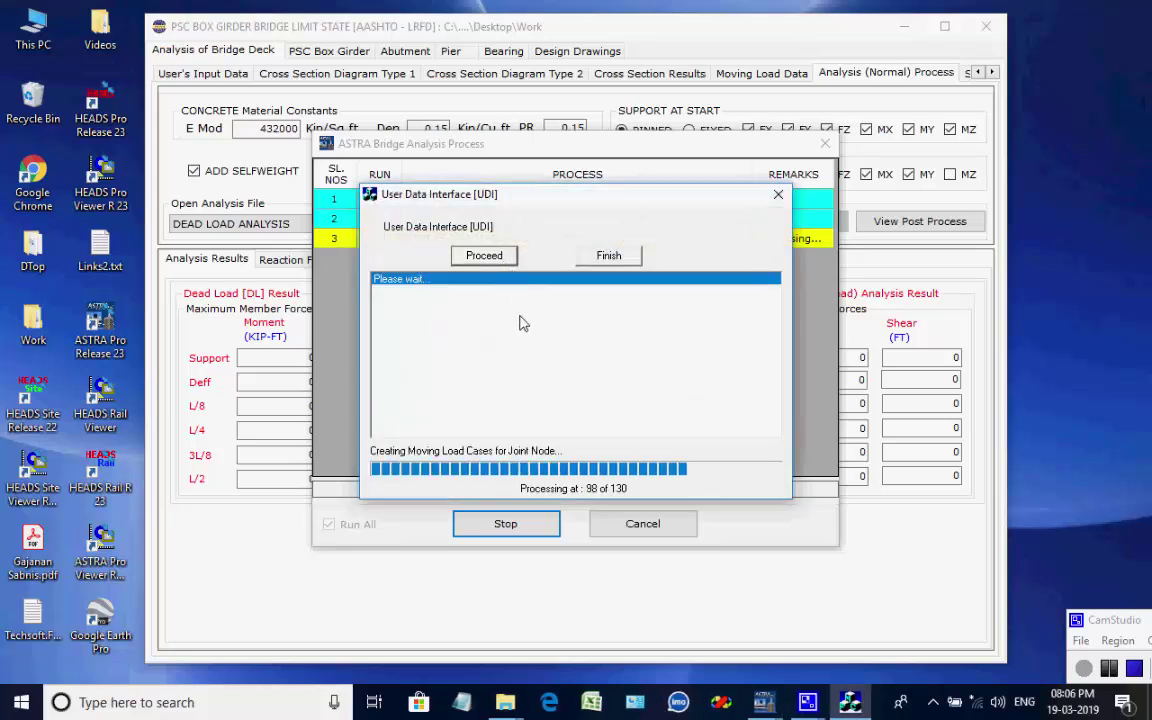
{"action": "left_click", "coordinate": [704, 412]}
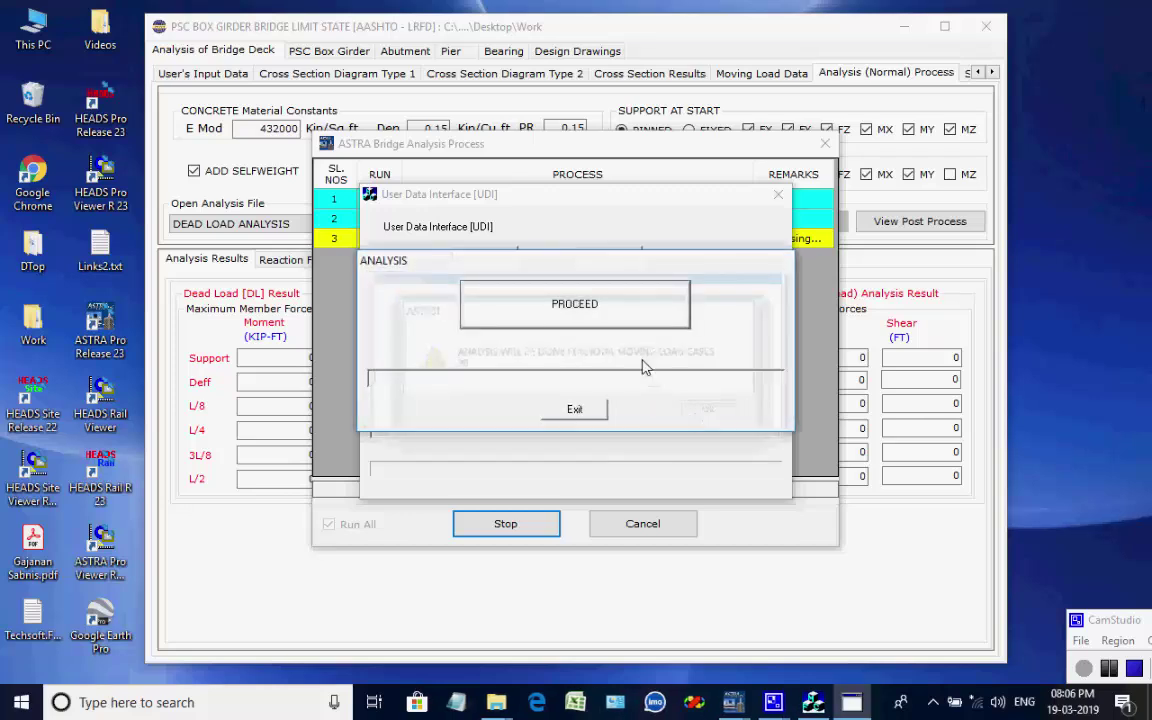
{"action": "left_click", "coordinate": [605, 319]}
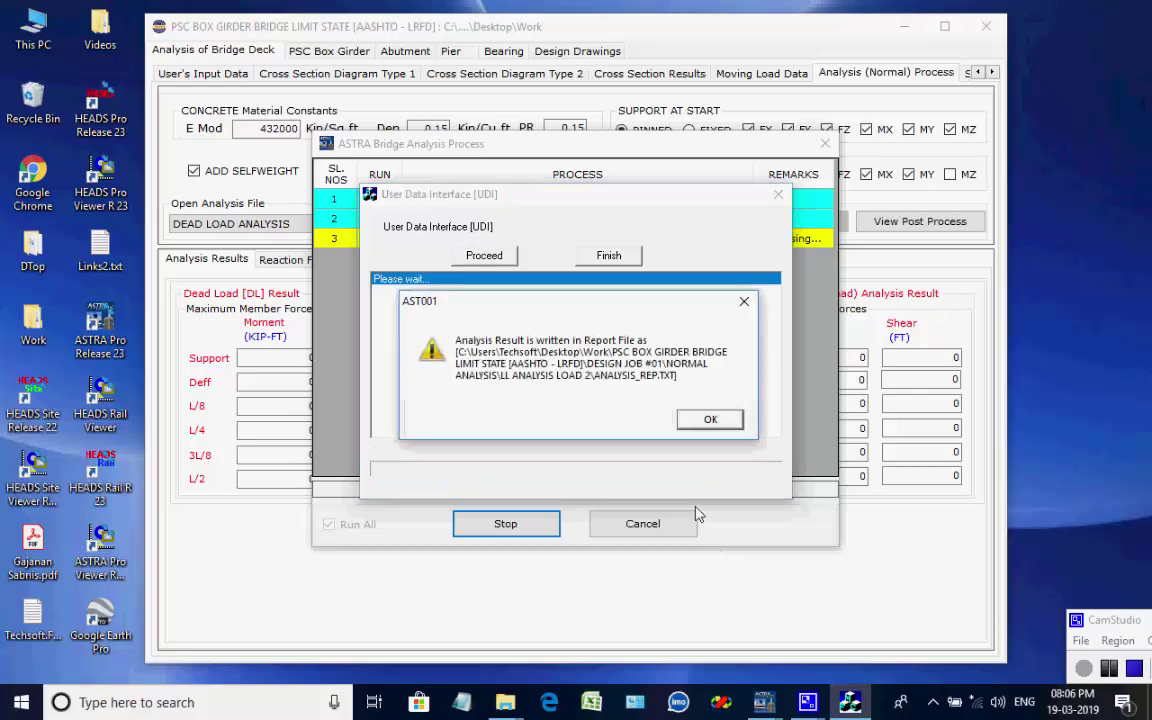
{"action": "left_click", "coordinate": [708, 420]}
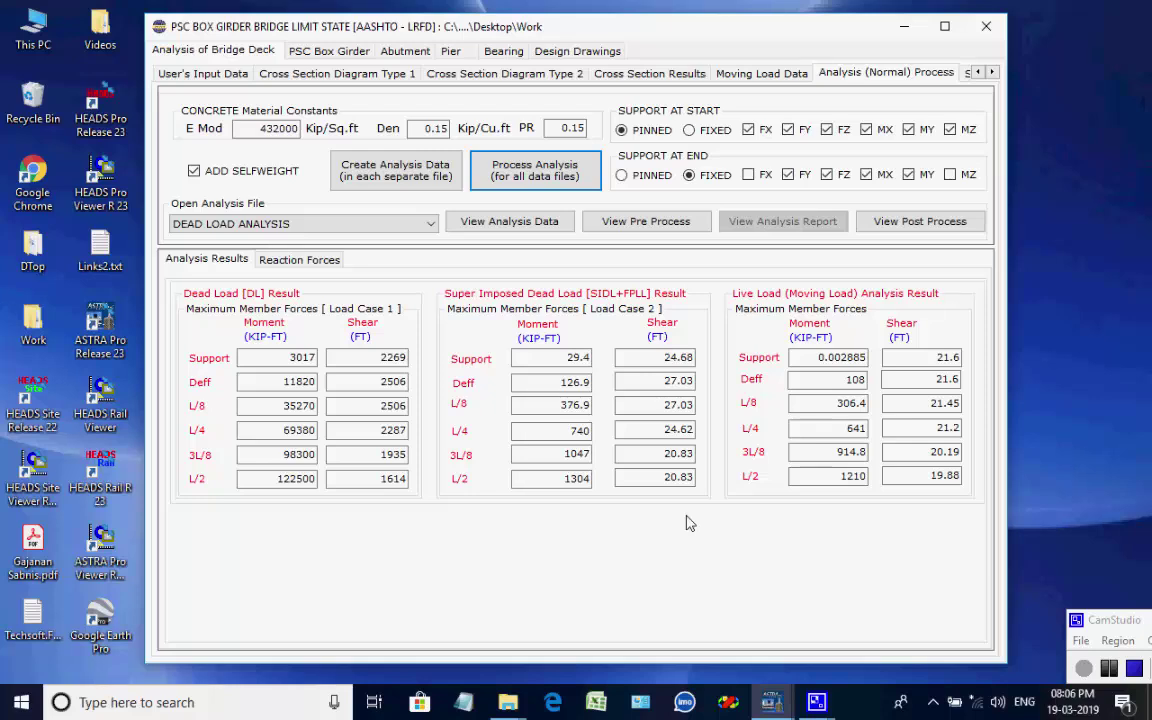
- Go to the Stage 1 analysis, create its input data in separate files, and keep DEAD LOAD ANALYSIS as the analysis file
{"action": "left_click", "coordinate": [992, 73]}
{"action": "left_click", "coordinate": [991, 73]}
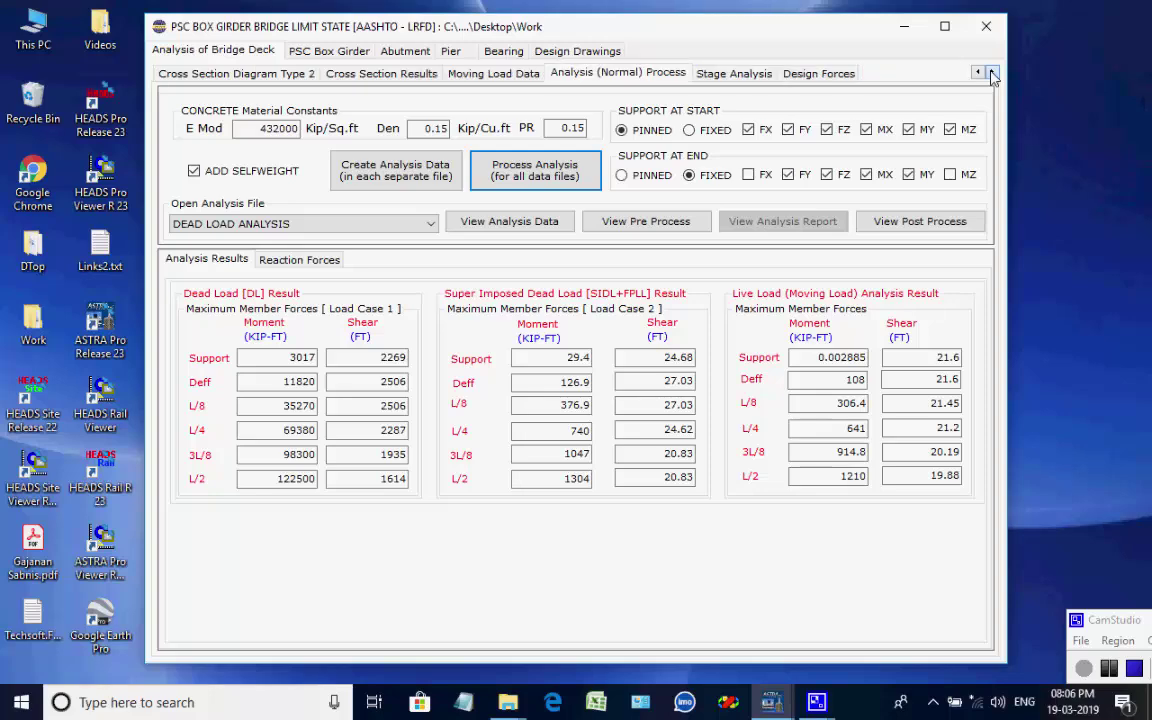
{"action": "left_click", "coordinate": [735, 73]}
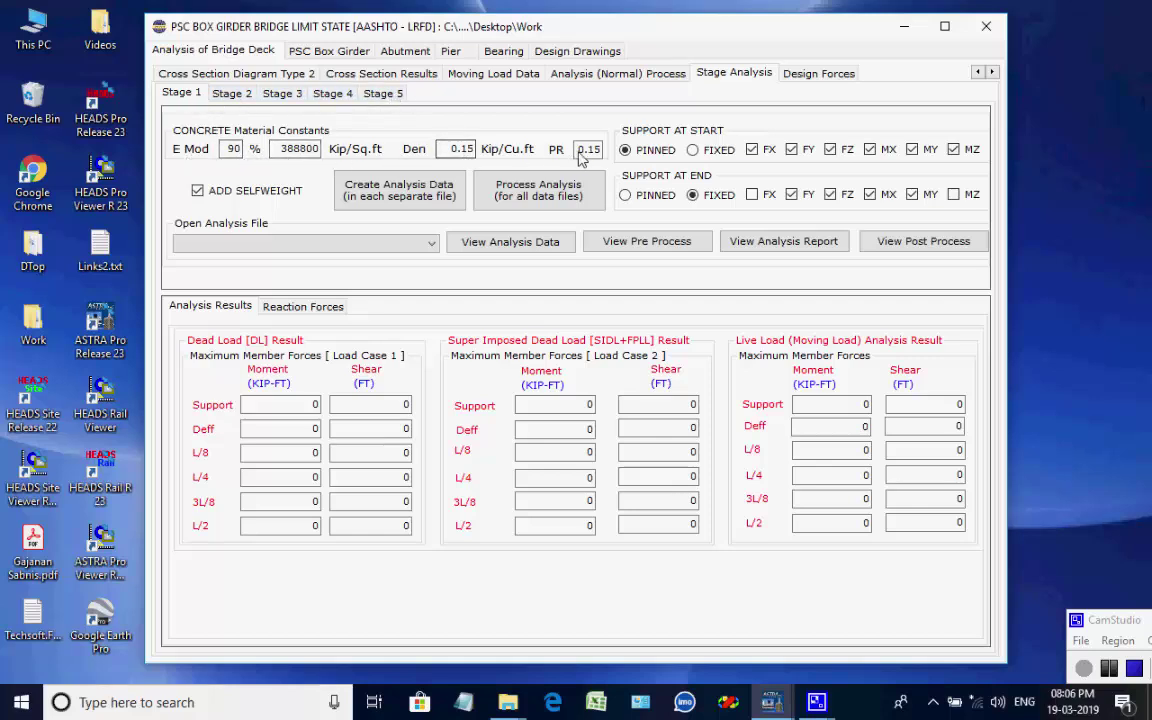
{"action": "left_click", "coordinate": [392, 195]}
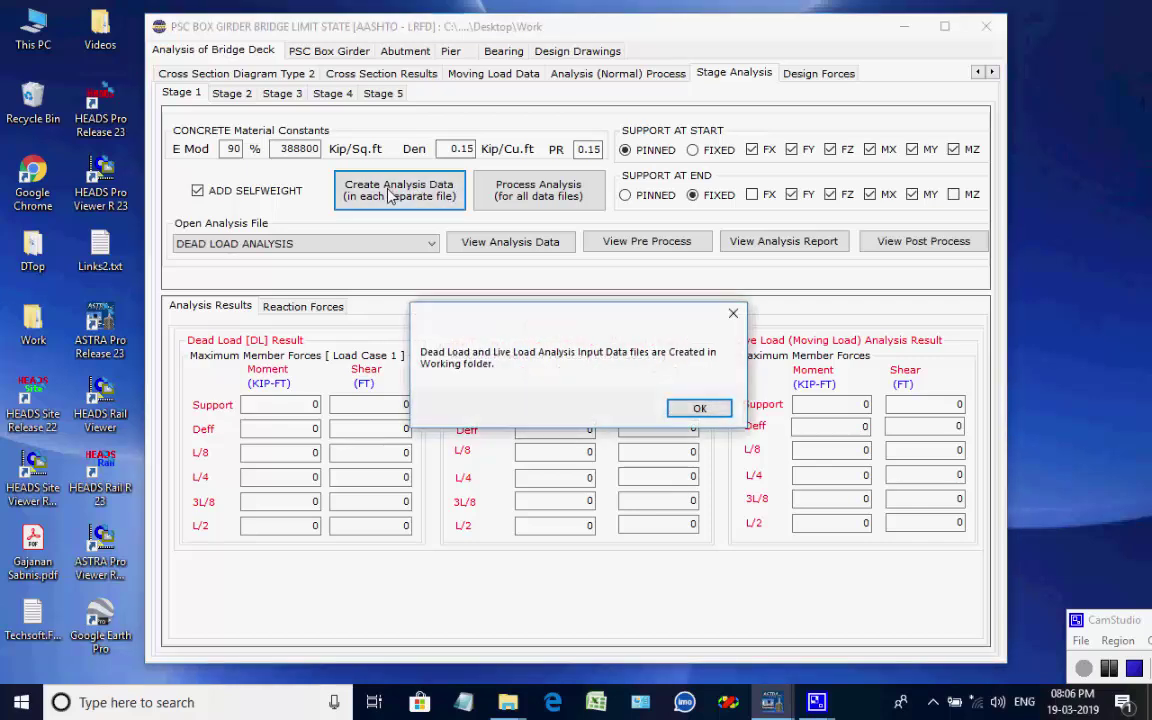
{"action": "left_click", "coordinate": [698, 408]}
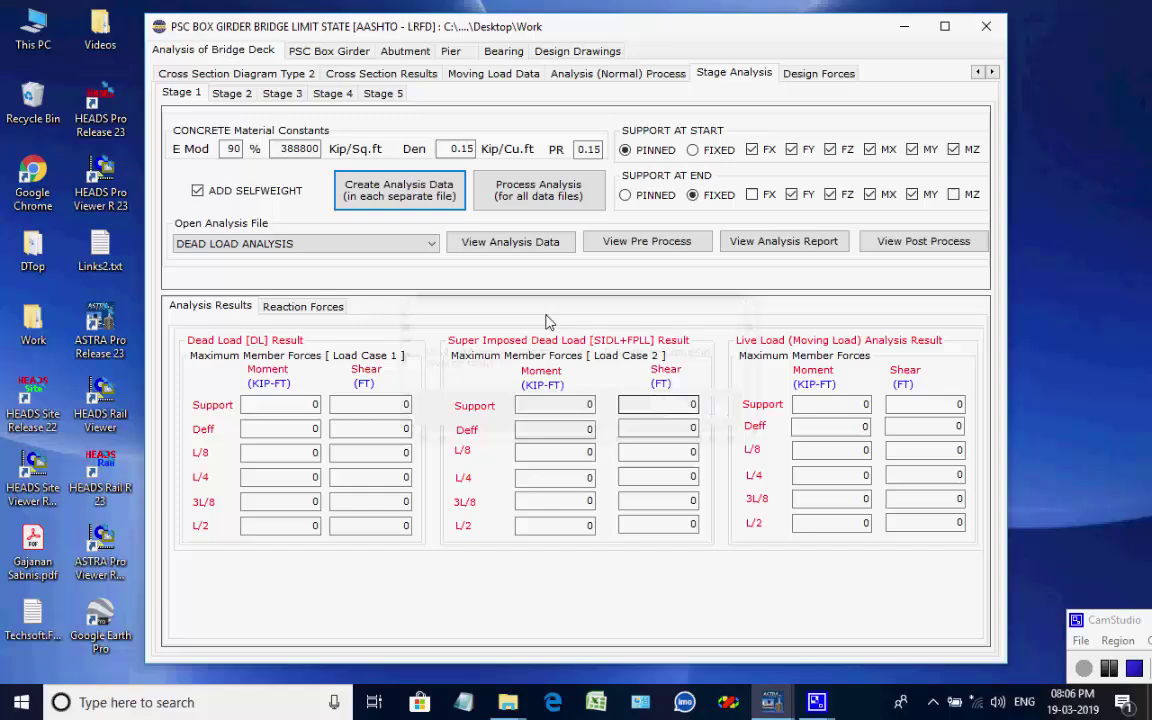
{"action": "left_click", "coordinate": [432, 245]}
{"action": "left_click", "coordinate": [432, 253]}
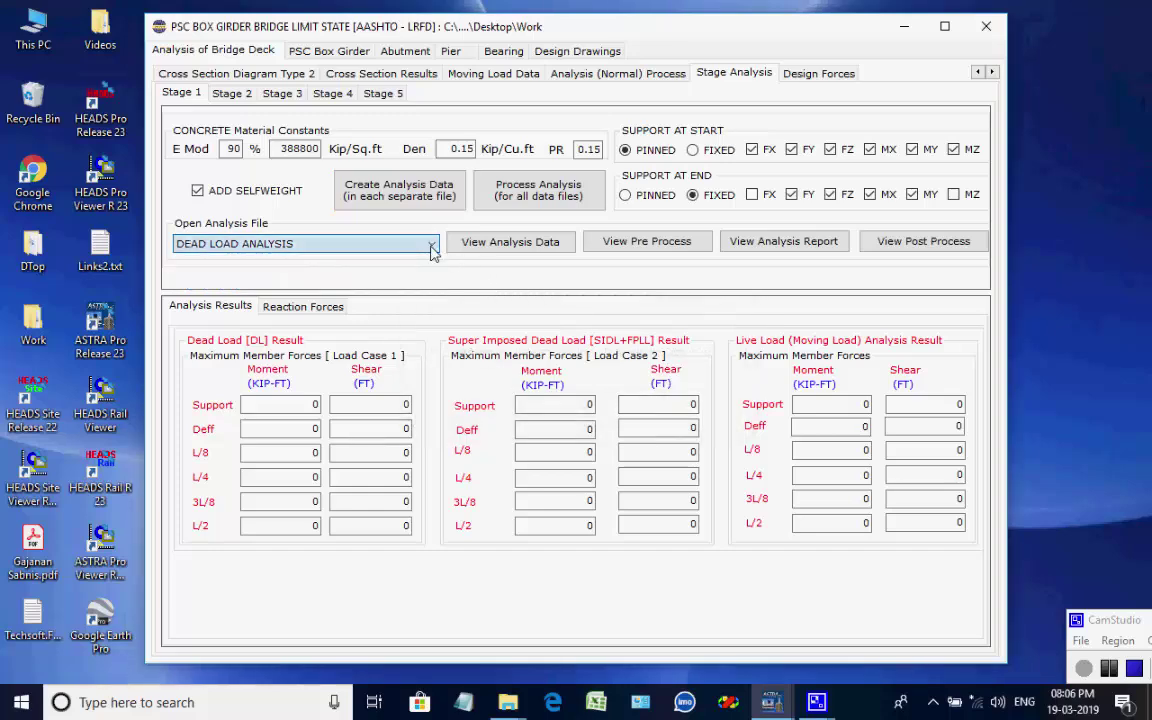
- Start processing all Stage 1 analysis data files and run the dead load analysis through to its report
{"action": "left_click", "coordinate": [527, 195]}
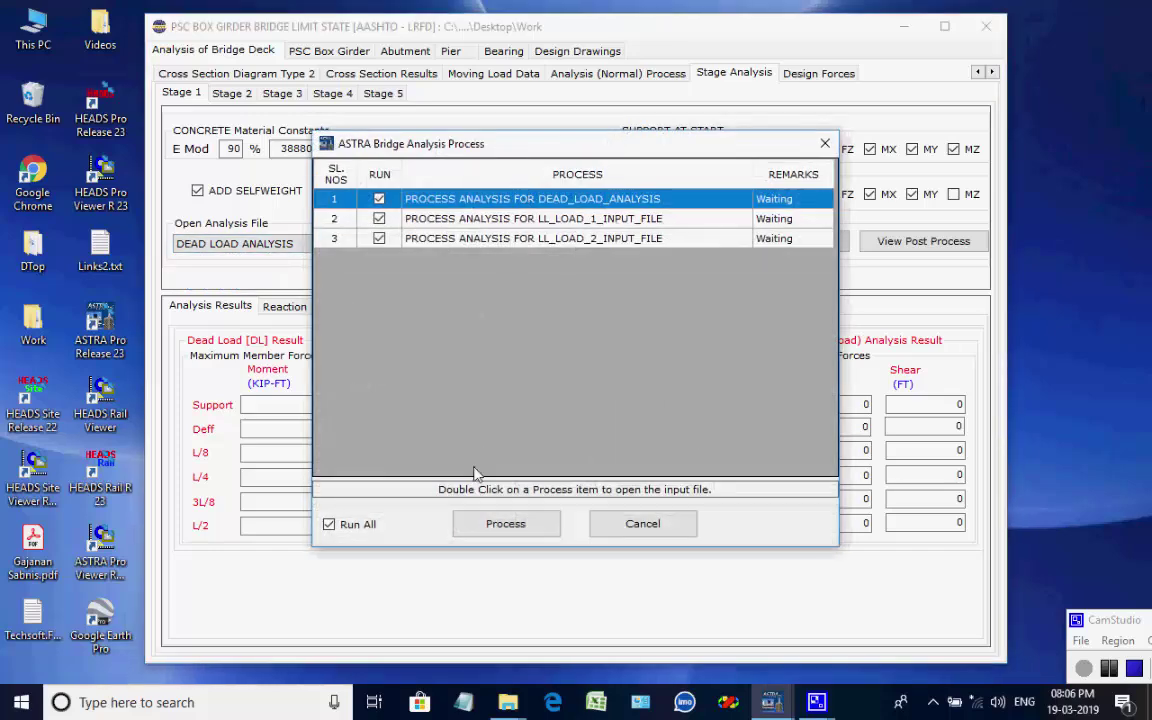
{"action": "left_click", "coordinate": [500, 528]}
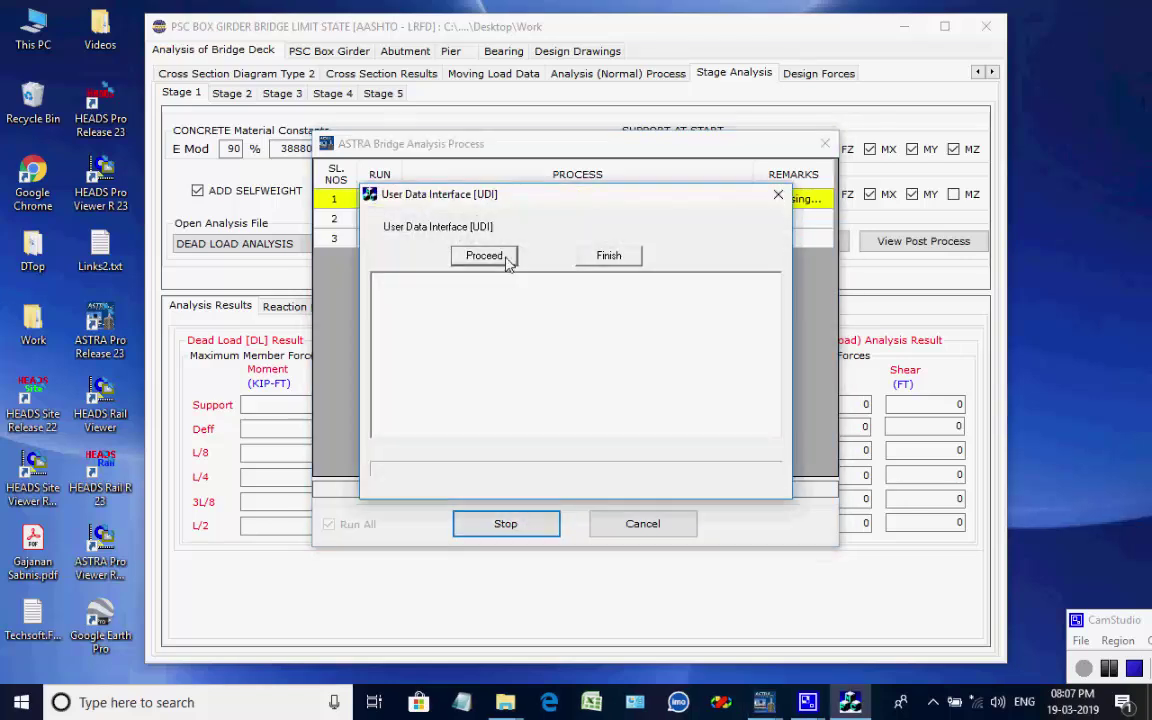
{"action": "left_click", "coordinate": [490, 258]}
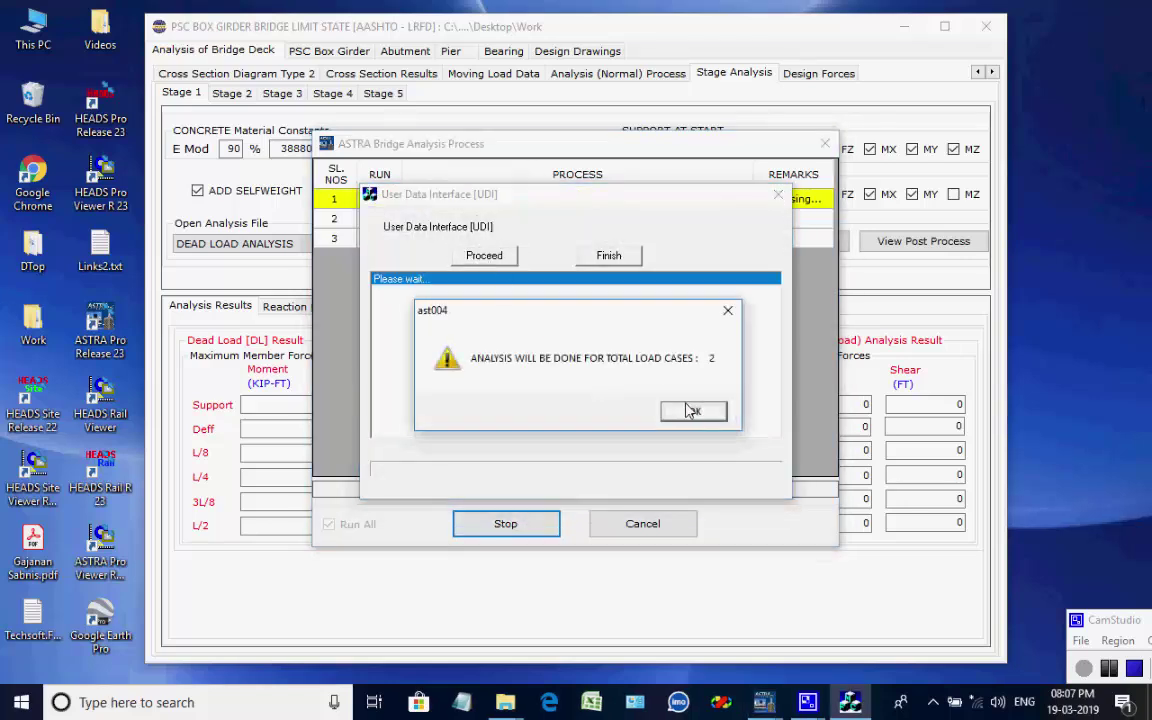
{"action": "left_click", "coordinate": [694, 408]}
{"action": "left_click", "coordinate": [604, 318]}
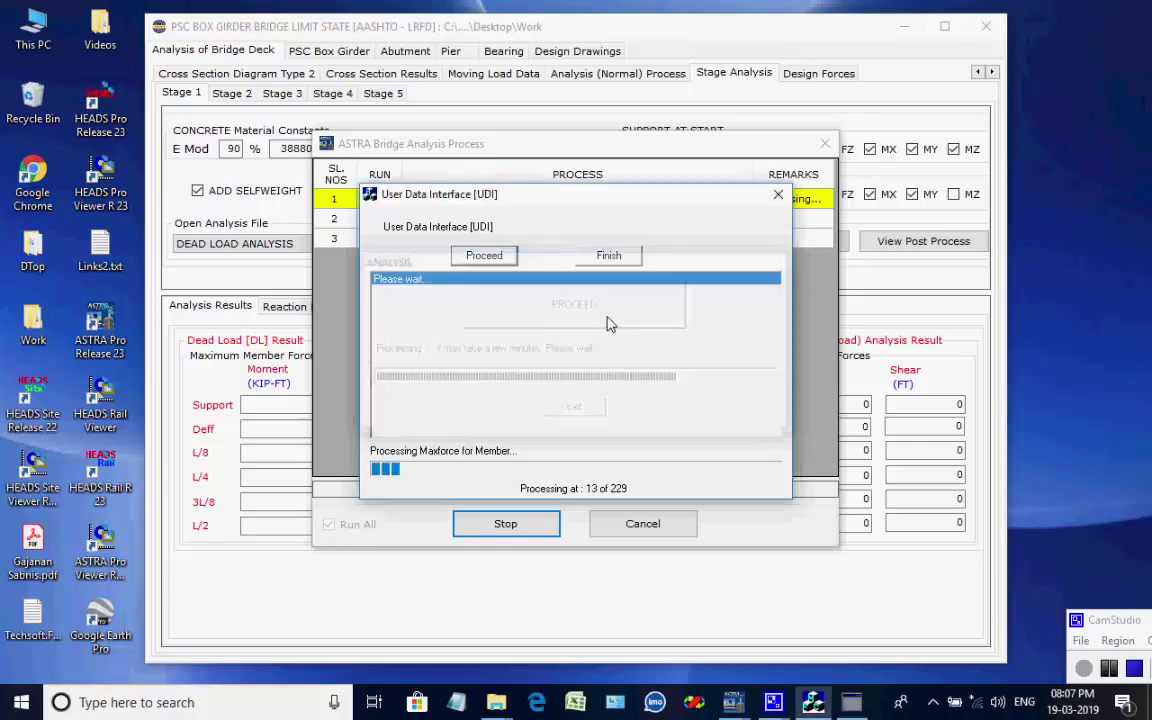
{"action": "left_click", "coordinate": [709, 419]}
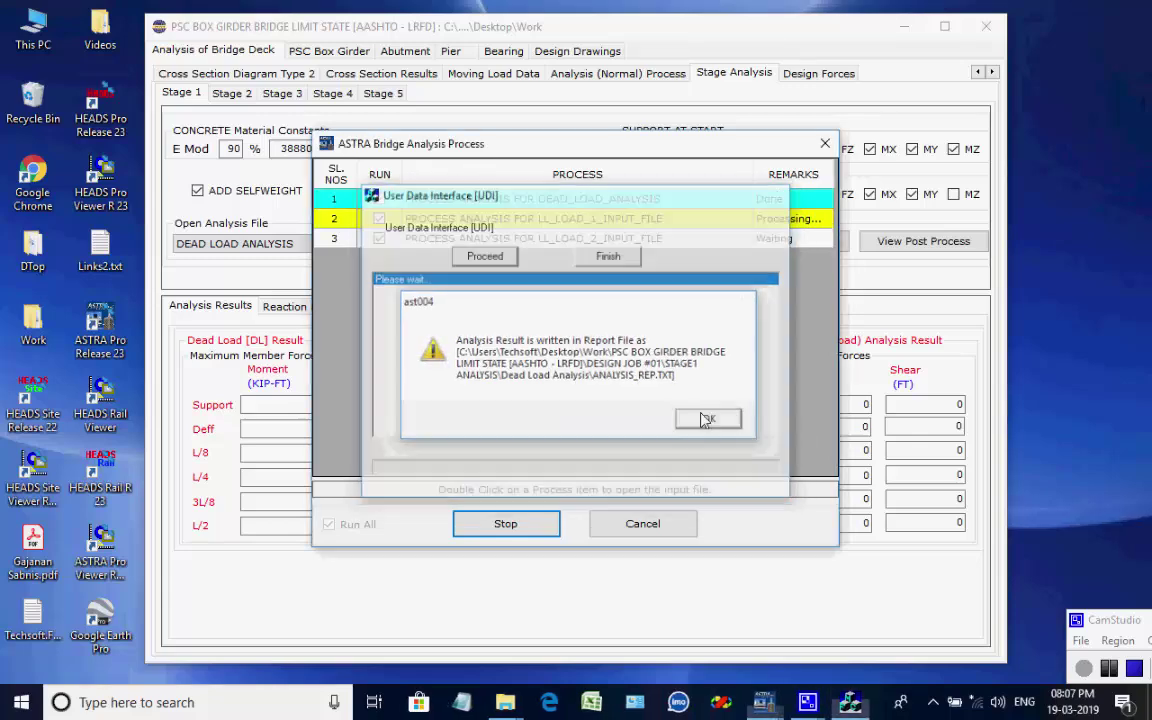
- Run the Stage 1 analysis for LL_LOAD_1_INPUT_FILE through to its report
{"action": "left_click", "coordinate": [503, 254]}
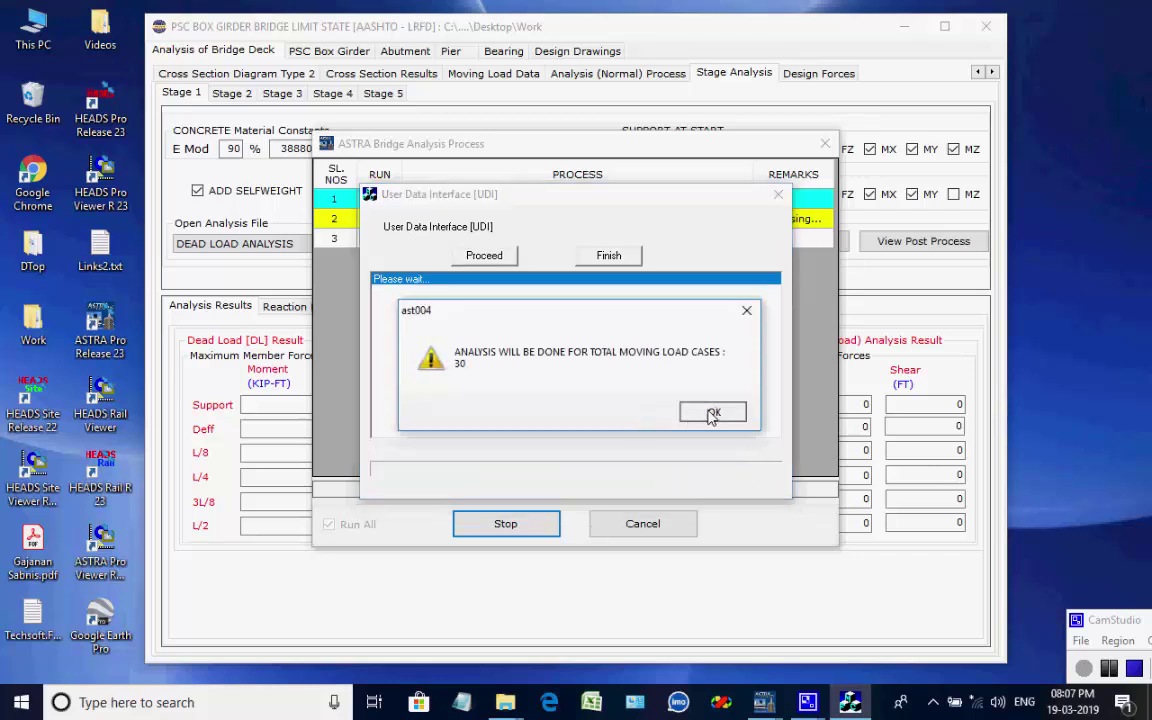
{"action": "left_click", "coordinate": [705, 412]}
{"action": "left_click", "coordinate": [607, 318]}
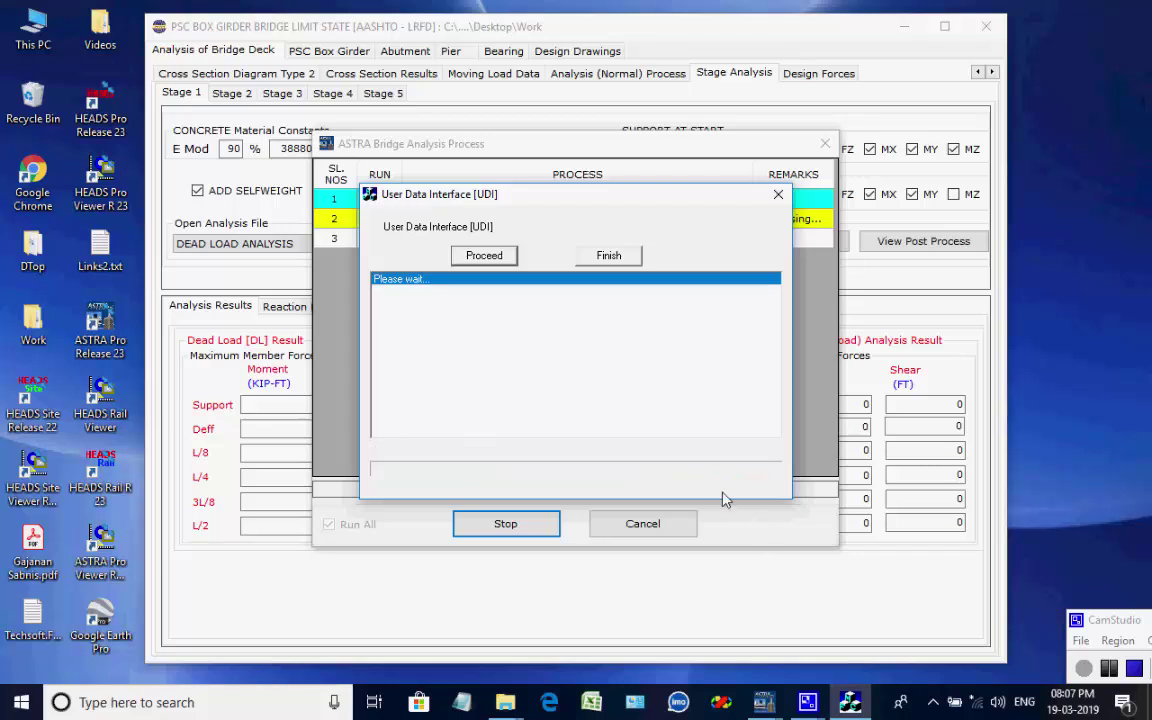
{"action": "left_click", "coordinate": [709, 419]}
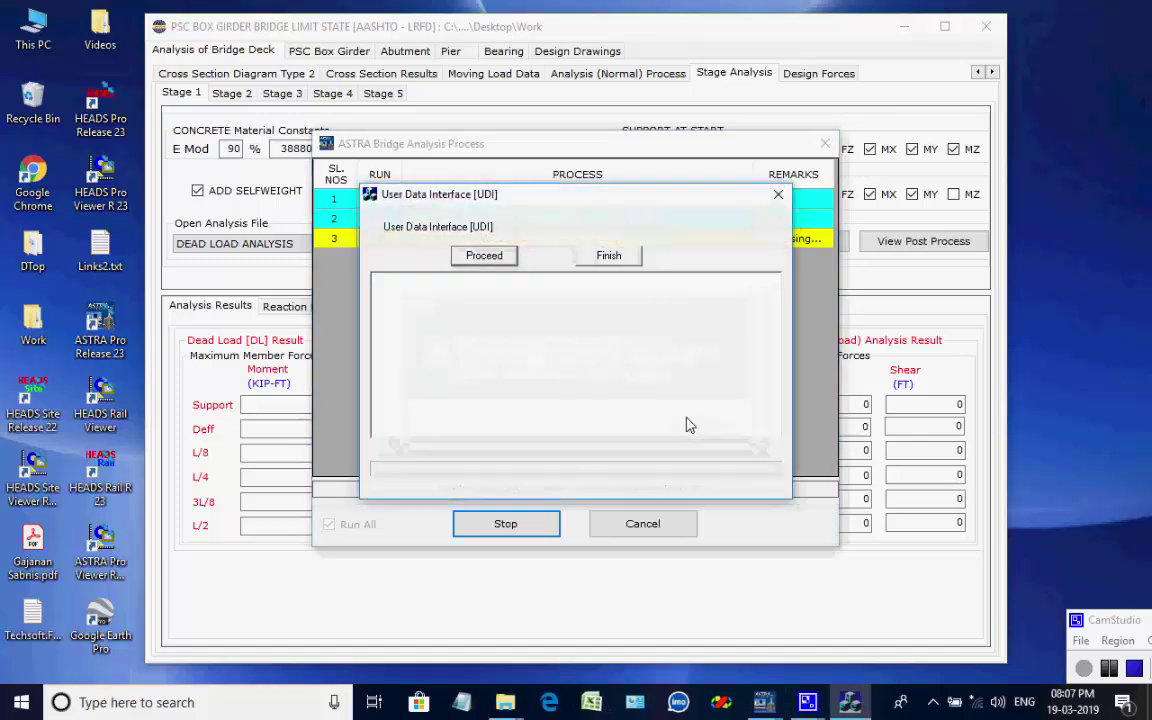
- Run the Stage 1 analysis for LL_LOAD_2_INPUT_FILE through to its report, completing the Stage 1 batch
{"action": "left_click", "coordinate": [486, 257]}
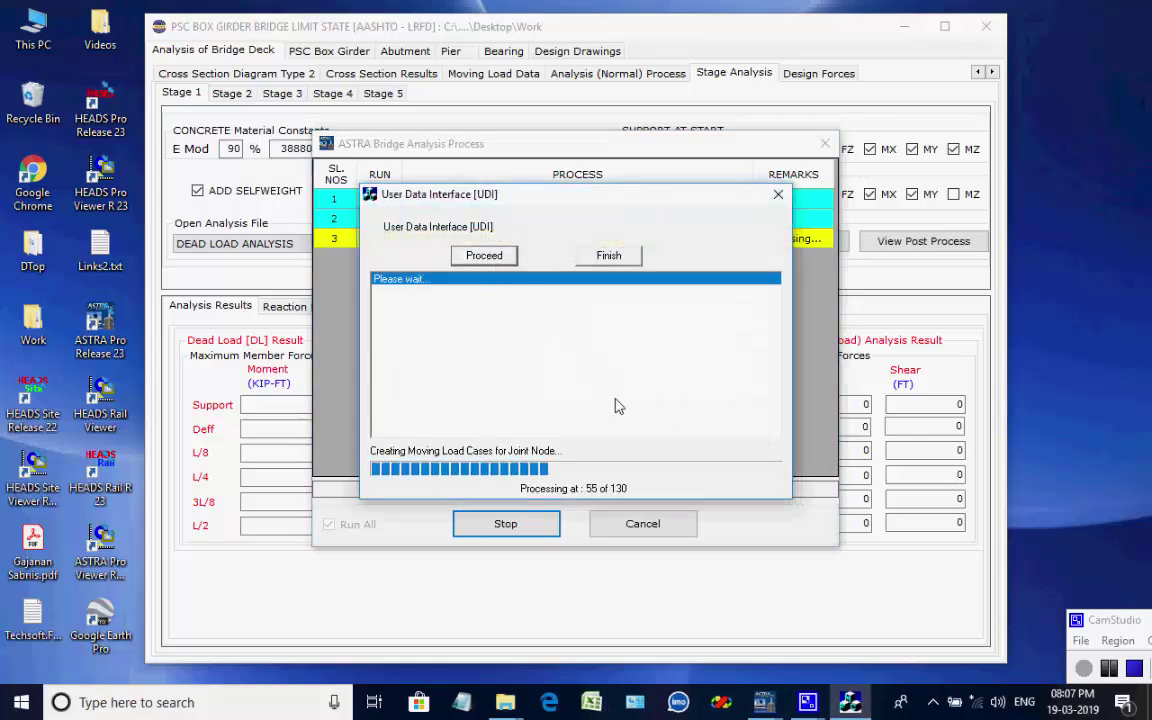
{"action": "left_click", "coordinate": [709, 418]}
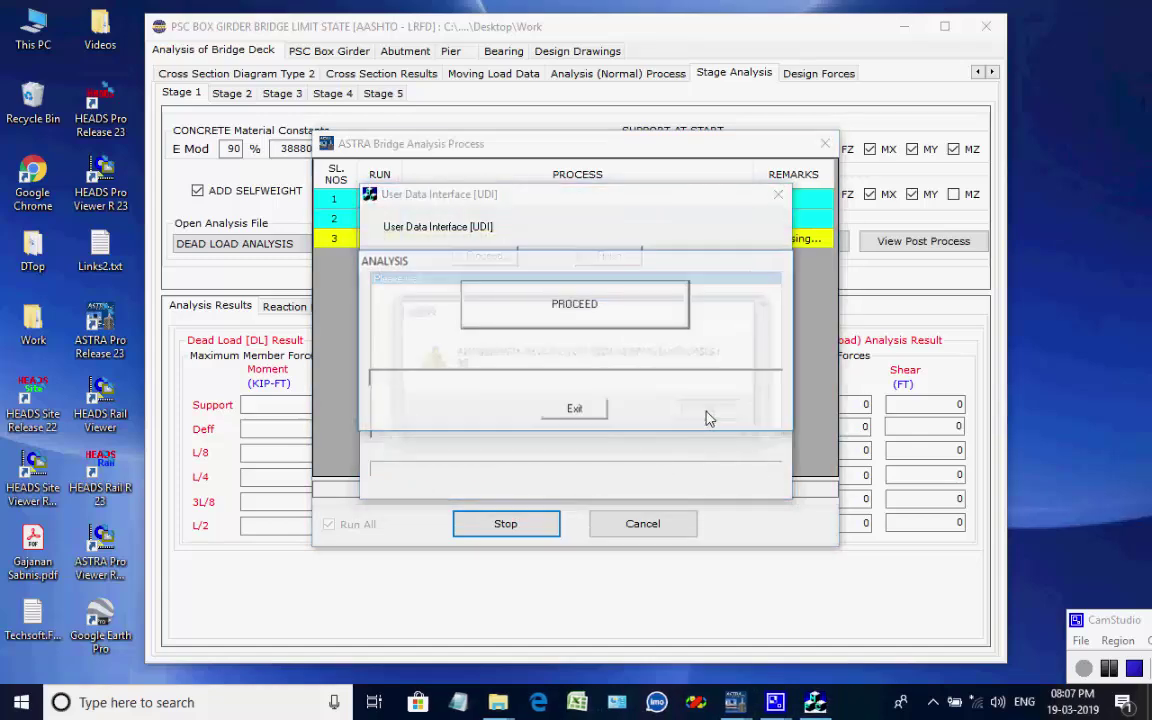
{"action": "left_click", "coordinate": [612, 319]}
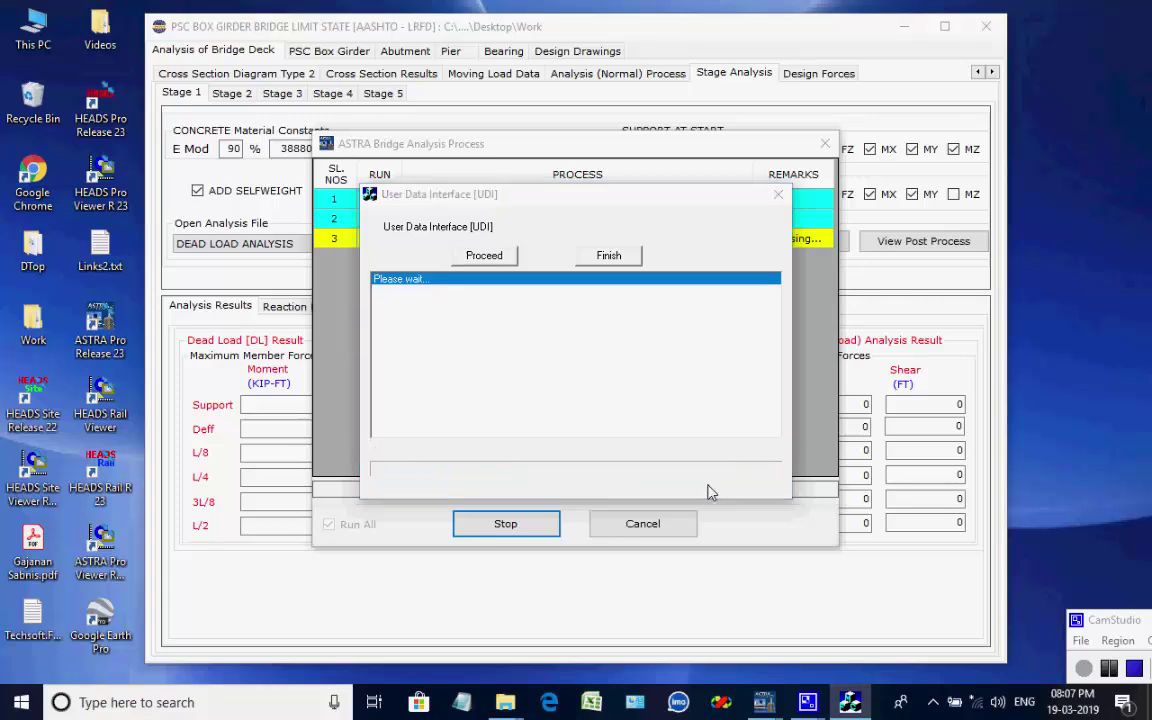
{"action": "left_click", "coordinate": [708, 421]}
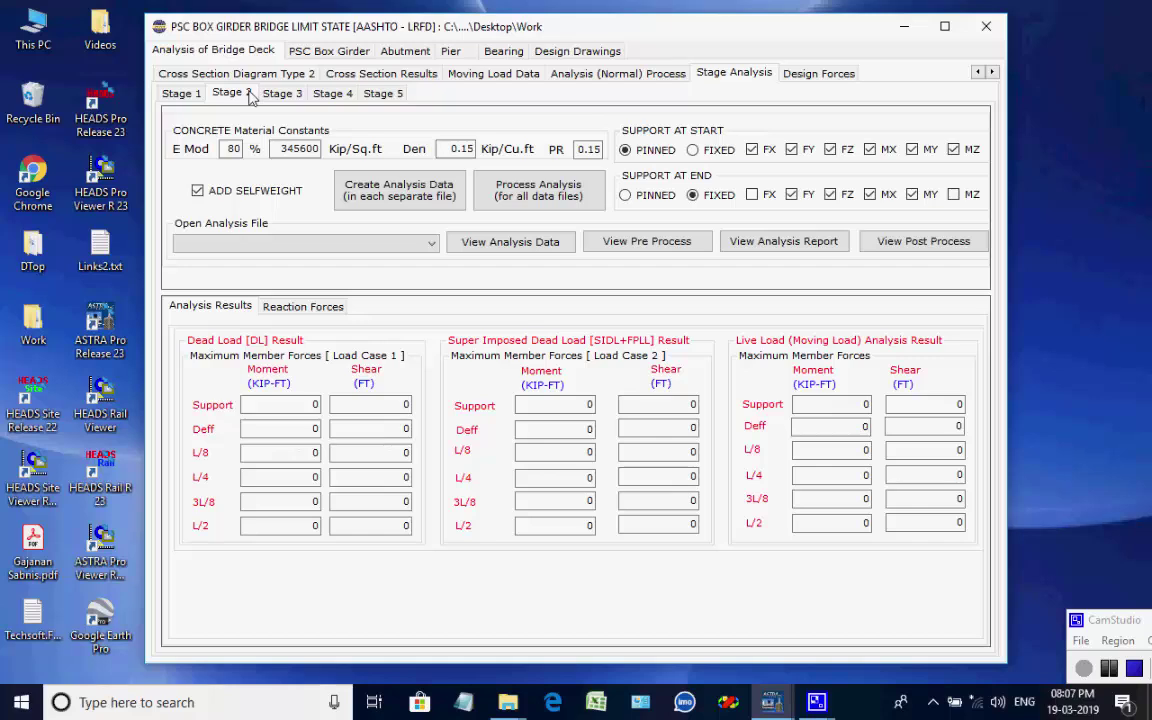
- Create the Stage 2 analysis input data in separate files and keep DEAD LOAD ANALYSIS as the analysis file
{"action": "left_click", "coordinate": [385, 196]}
{"action": "left_click", "coordinate": [695, 406]}
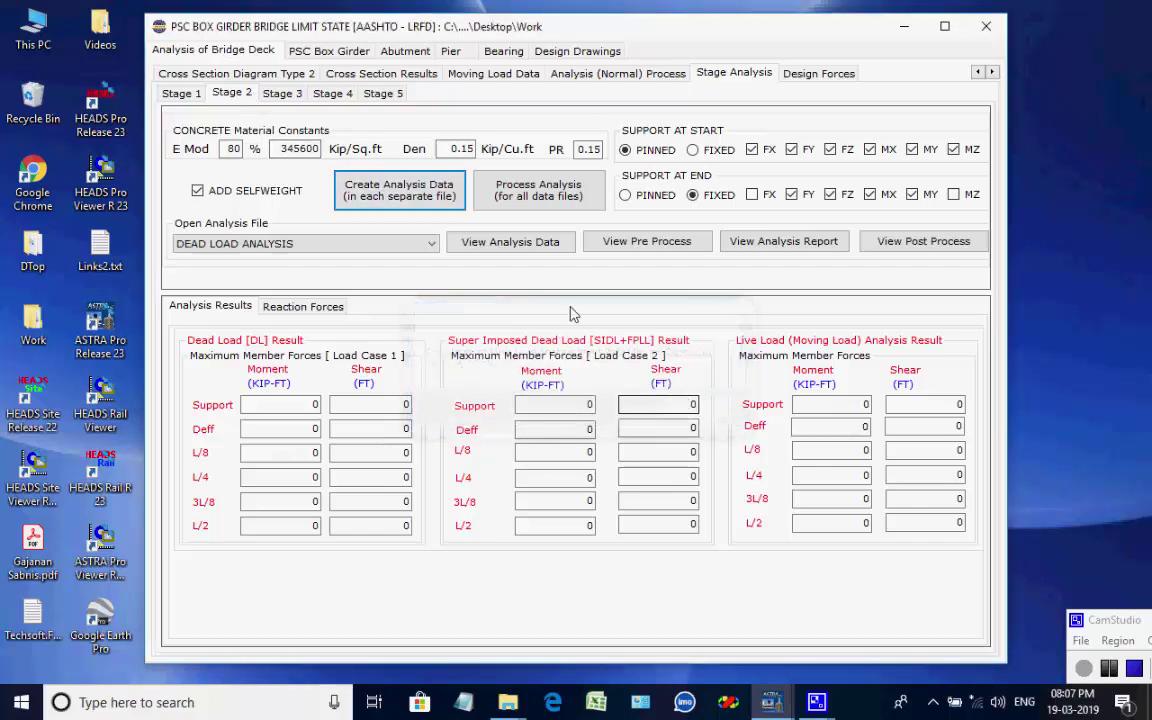
{"action": "left_click", "coordinate": [432, 244]}
{"action": "left_click", "coordinate": [433, 254]}
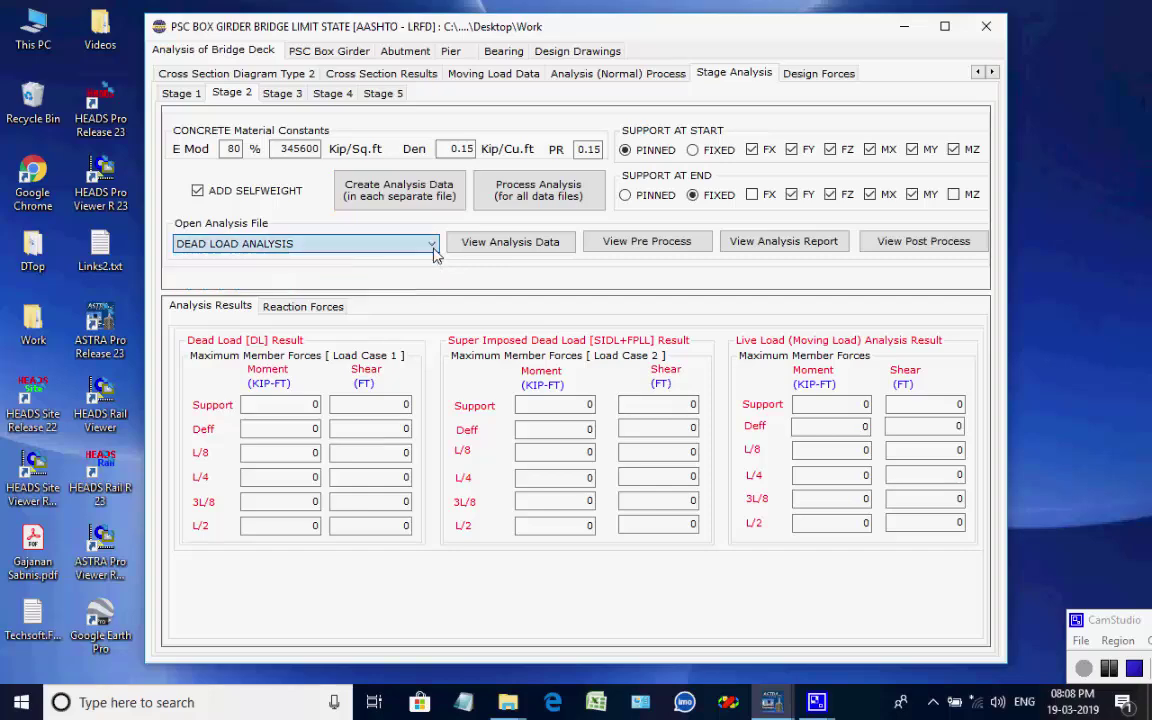
- Start processing all Stage 2 analysis data files and run the dead load analysis through to its report
{"action": "left_click", "coordinate": [535, 190]}
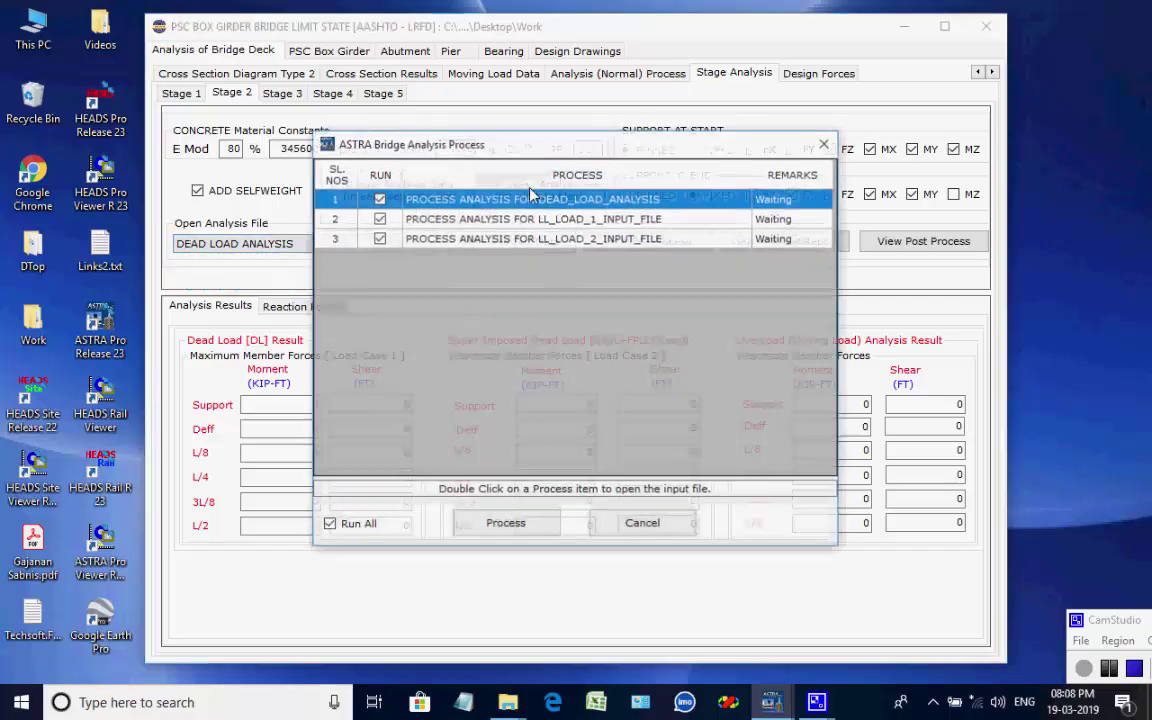
{"action": "left_click", "coordinate": [508, 530]}
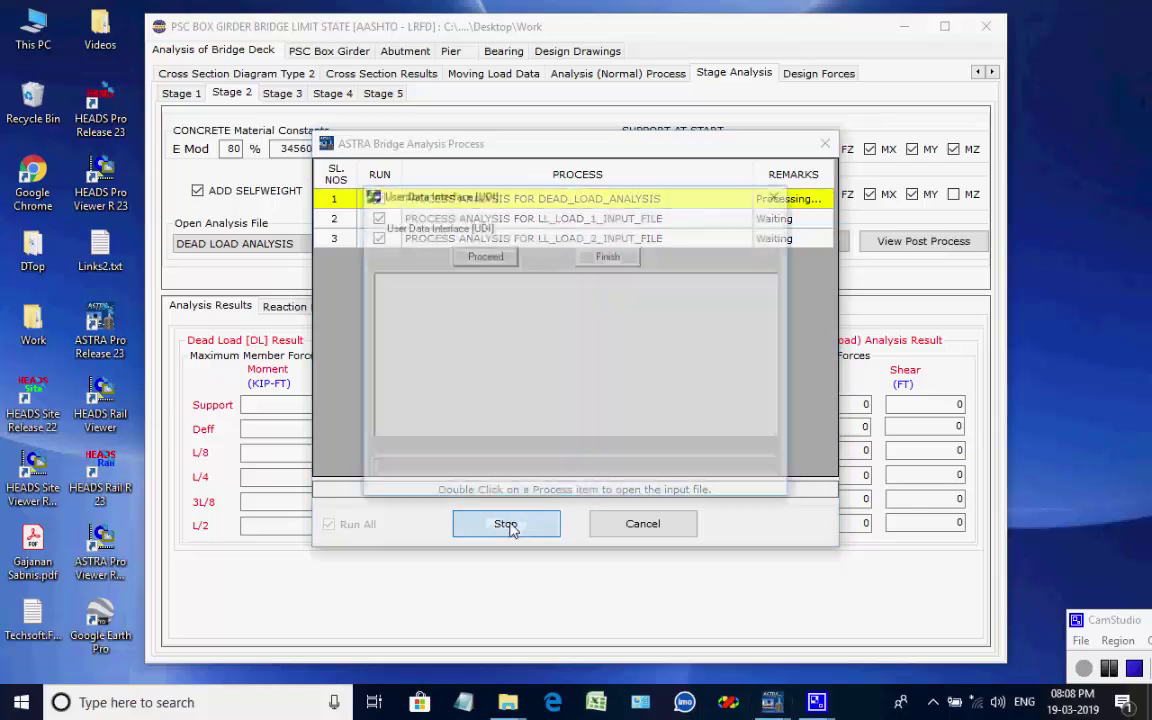
{"action": "left_click", "coordinate": [486, 257]}
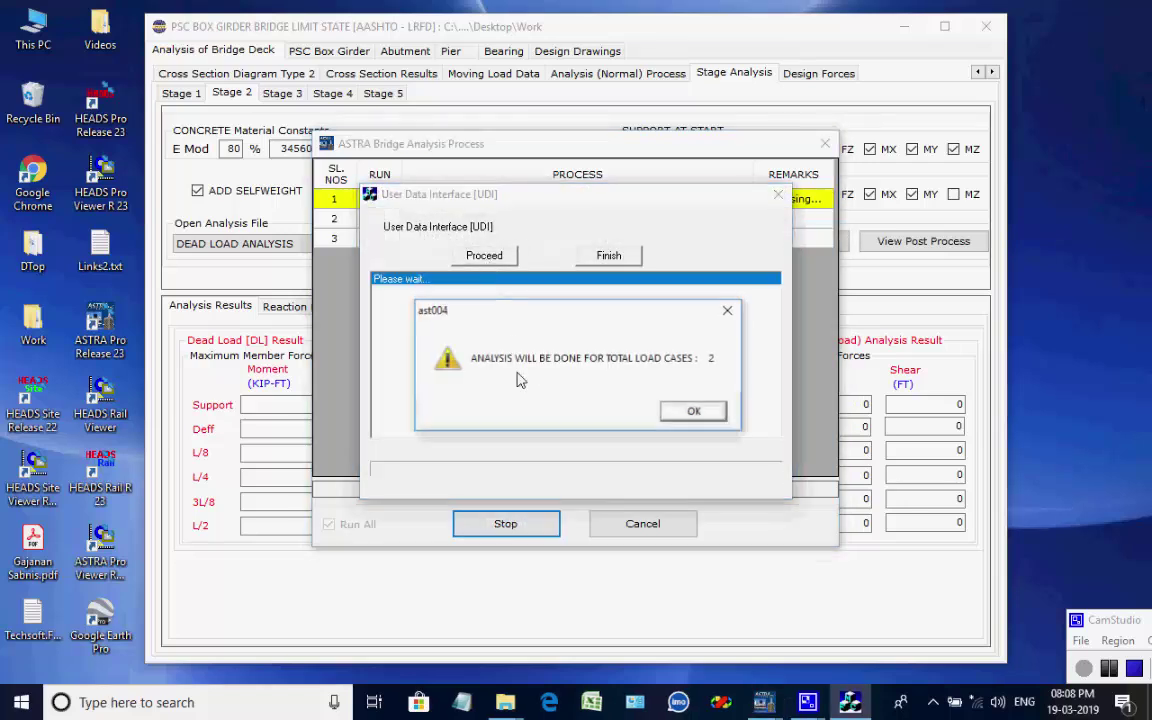
{"action": "left_click", "coordinate": [693, 413]}
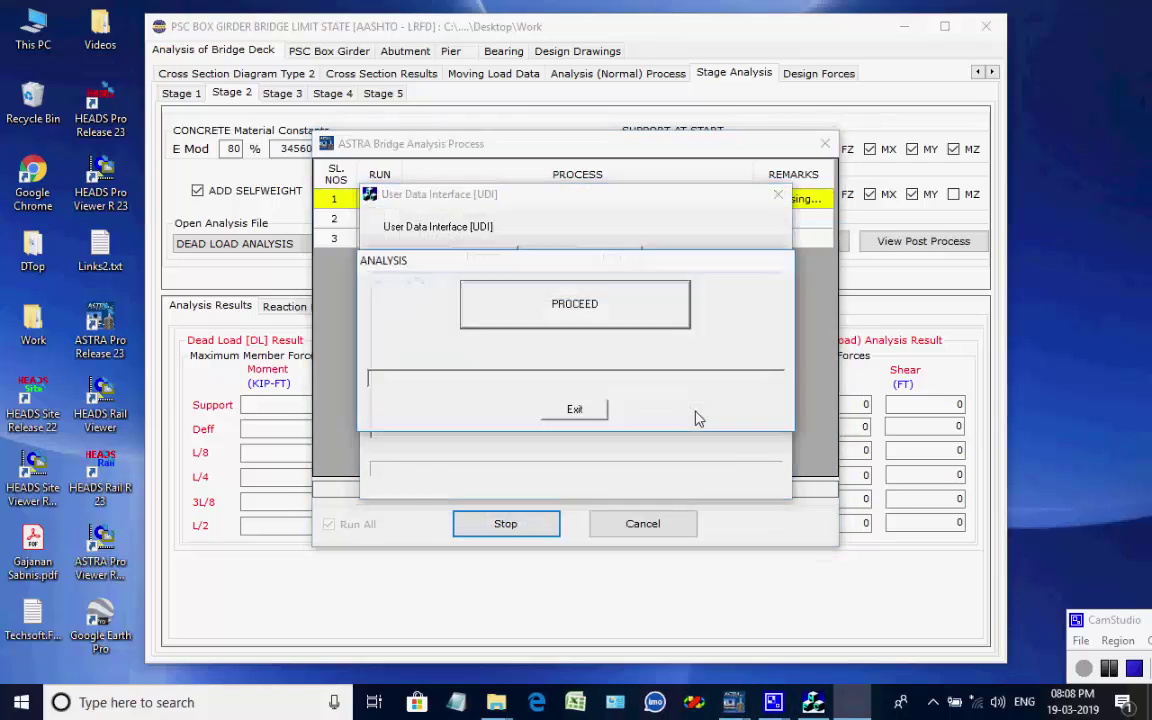
{"action": "left_click", "coordinate": [601, 318]}
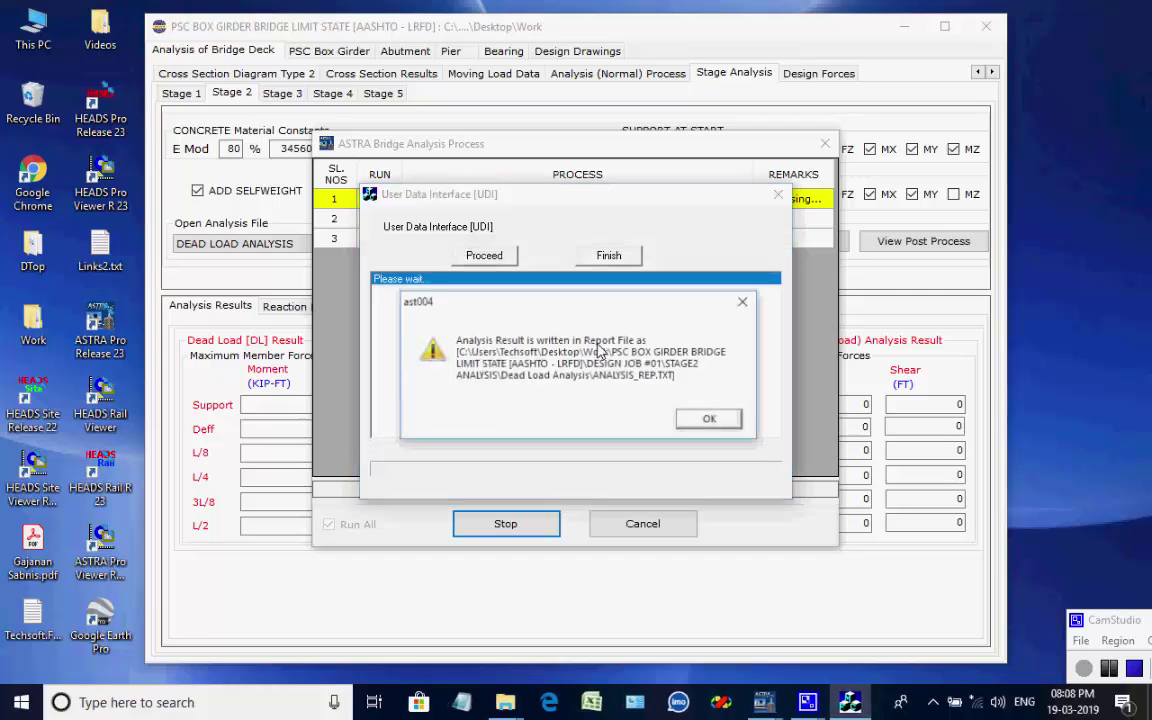
{"action": "left_click", "coordinate": [705, 422]}
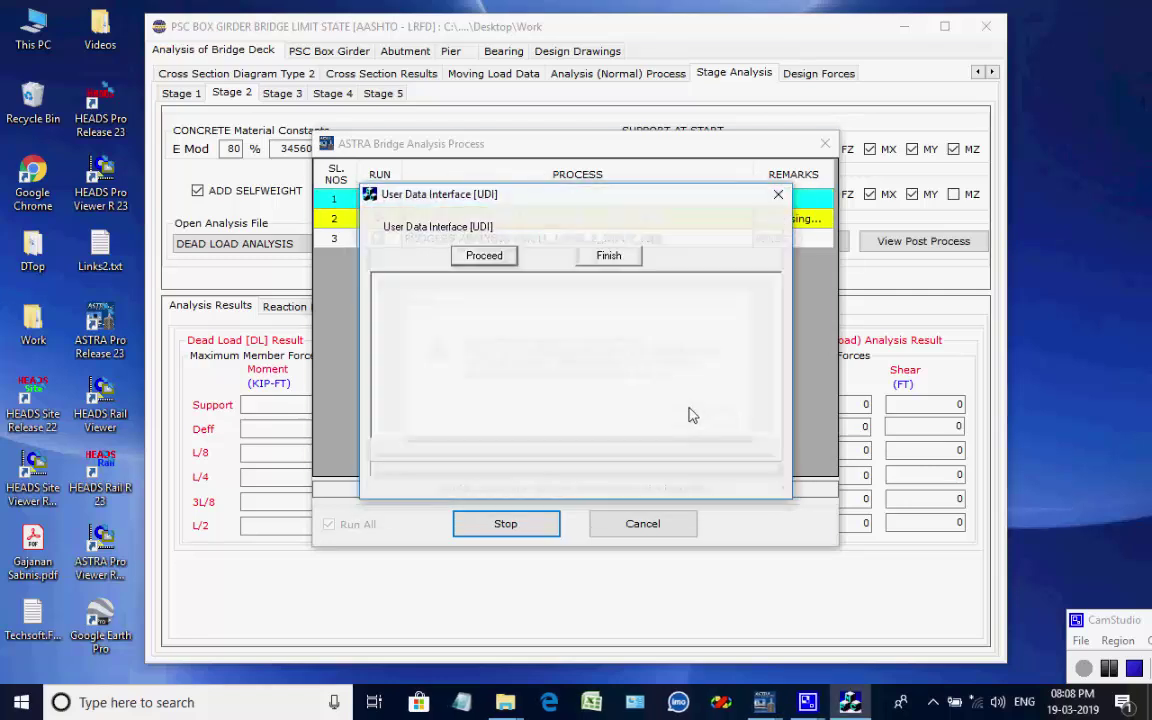
- Run the Stage 2 analysis for LL_LOAD_1_INPUT_FILE through to its report
{"action": "left_click", "coordinate": [509, 259]}
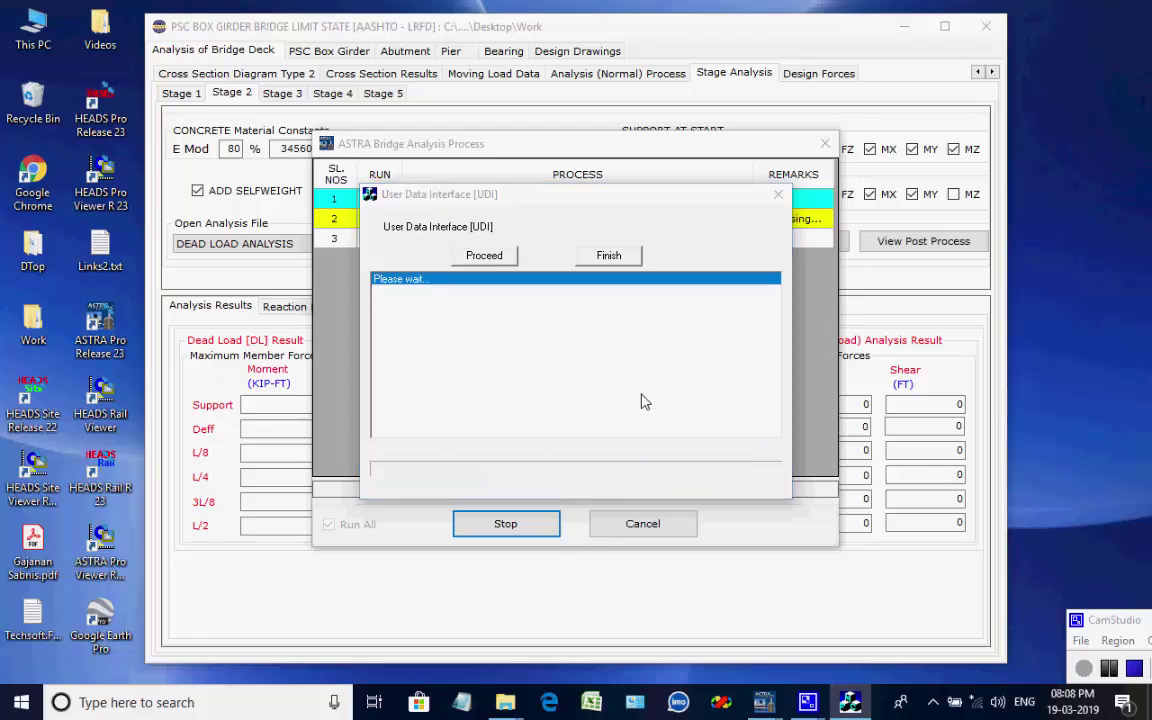
{"action": "left_click", "coordinate": [709, 412]}
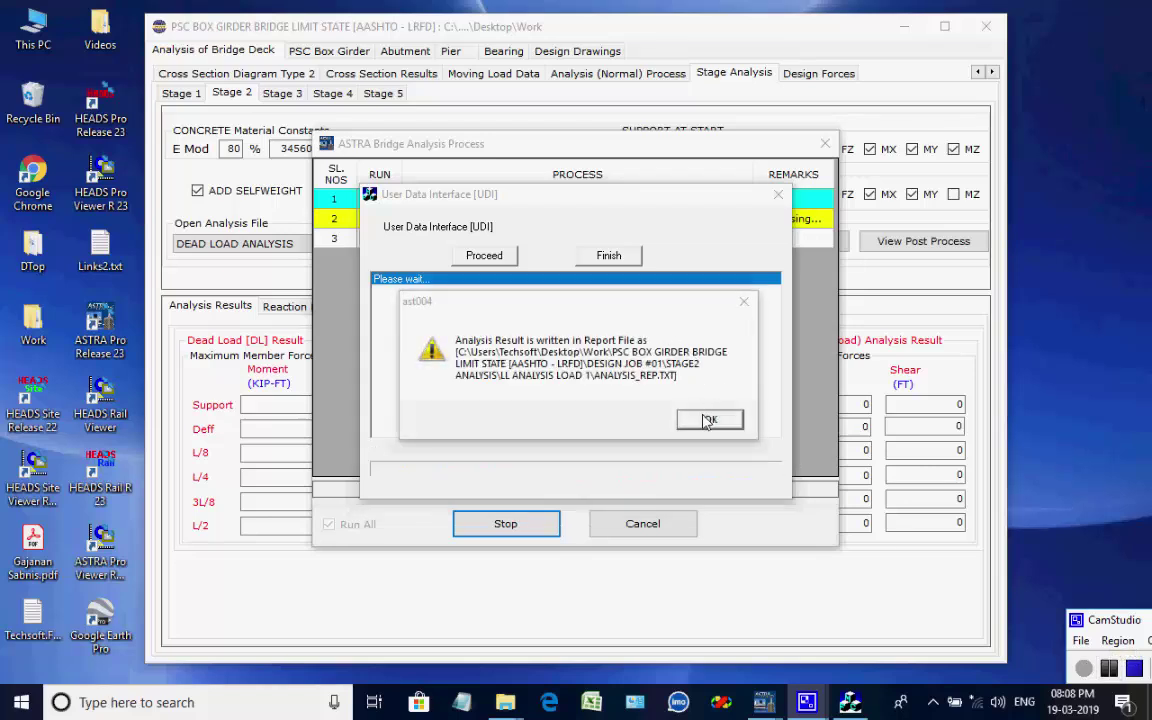
{"action": "left_click", "coordinate": [708, 420]}
- Run the Stage 2 analysis for LL_LOAD_2_INPUT_FILE through to its report, completing the Stage 2 batch
{"action": "left_click", "coordinate": [505, 259]}
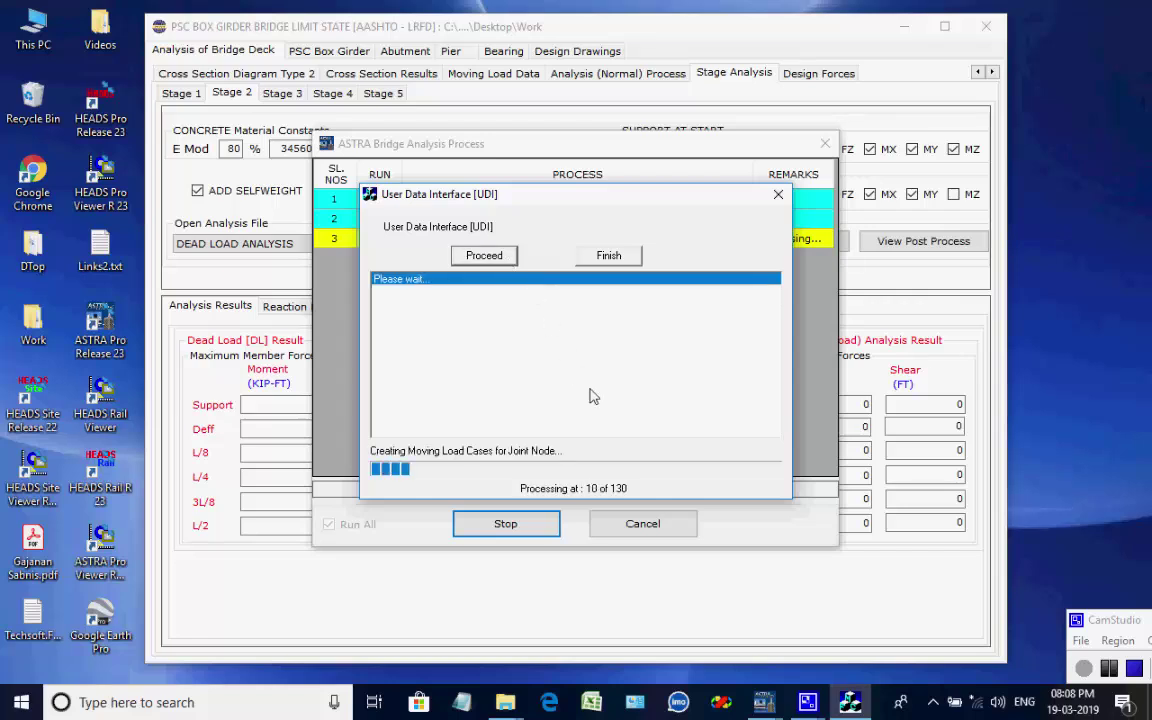
{"action": "left_click", "coordinate": [711, 414]}
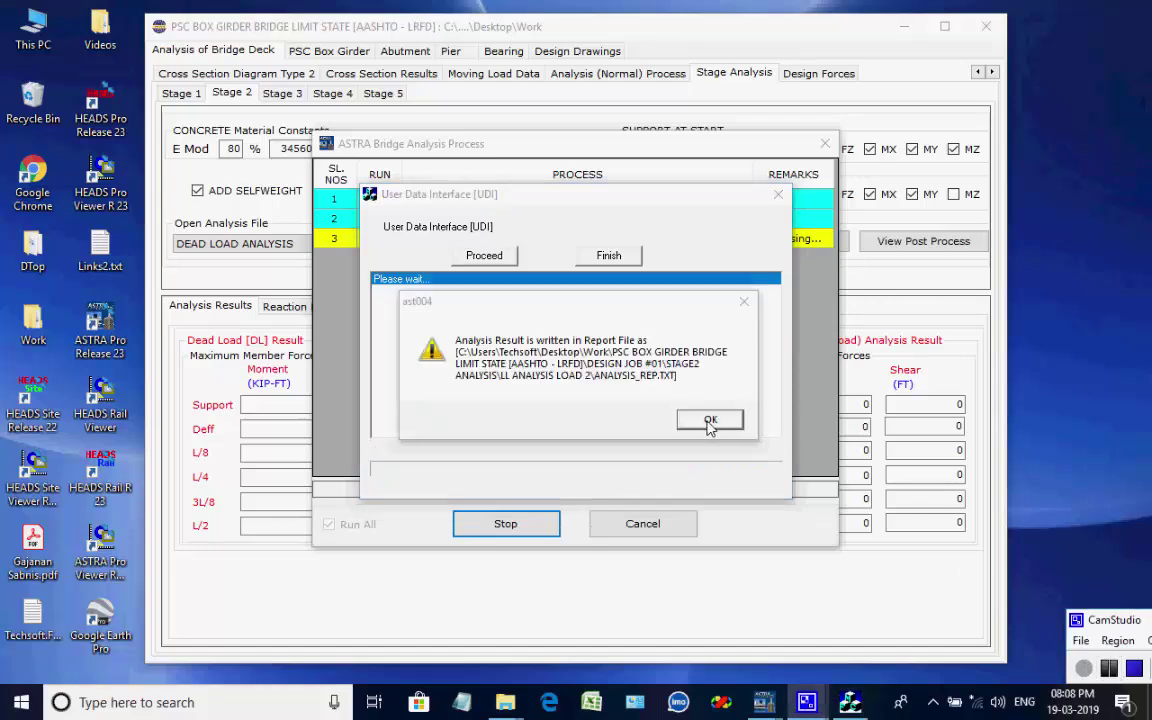
{"action": "left_click", "coordinate": [708, 421]}
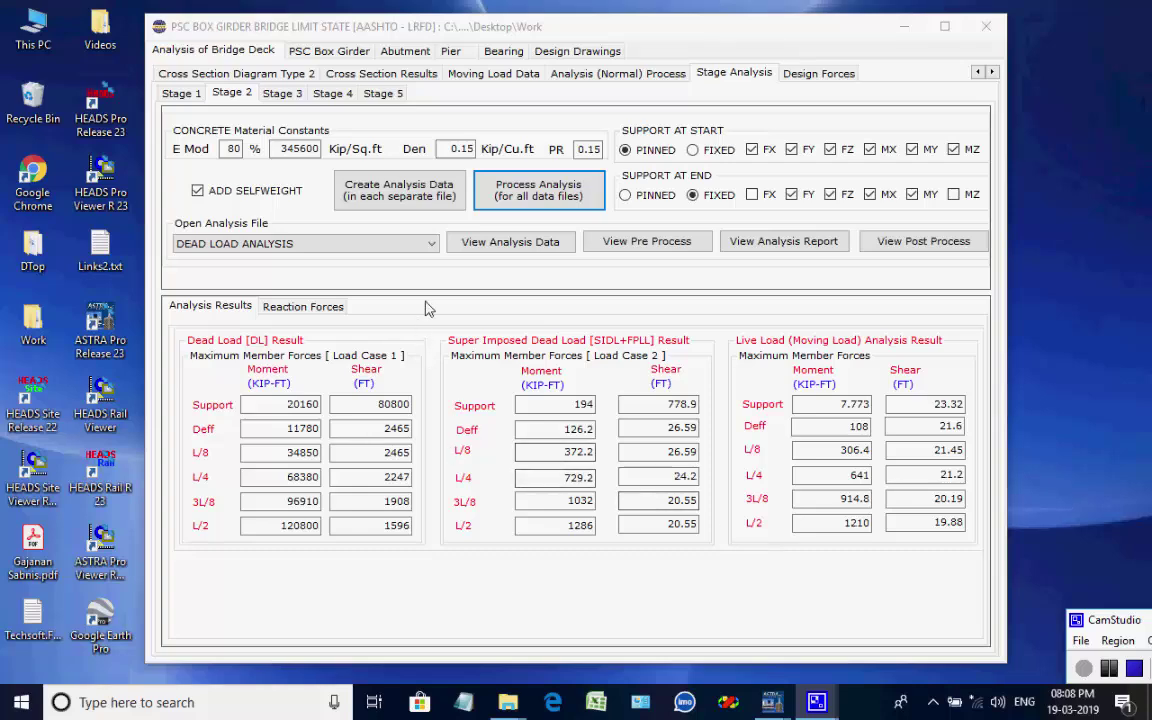
- Go to the Stage 3 analysis, create its input data in separate files, and keep DEAD LOAD ANALYSIS as the analysis file
{"action": "left_click", "coordinate": [290, 93]}
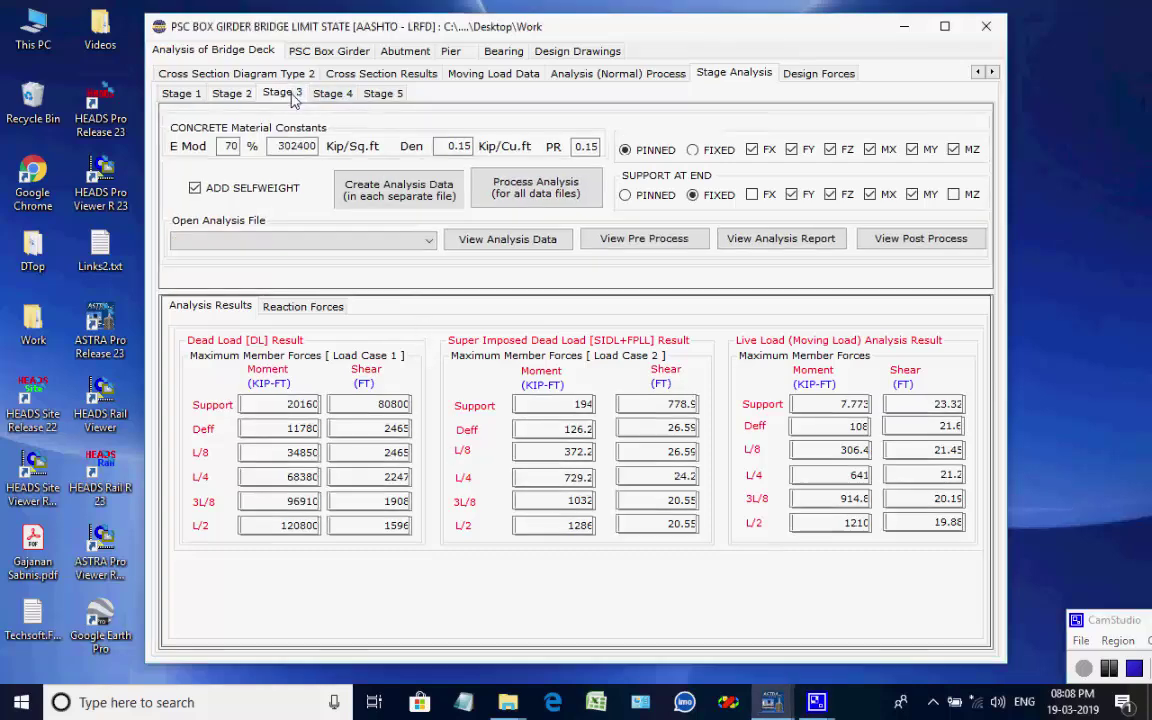
{"action": "left_click", "coordinate": [385, 191]}
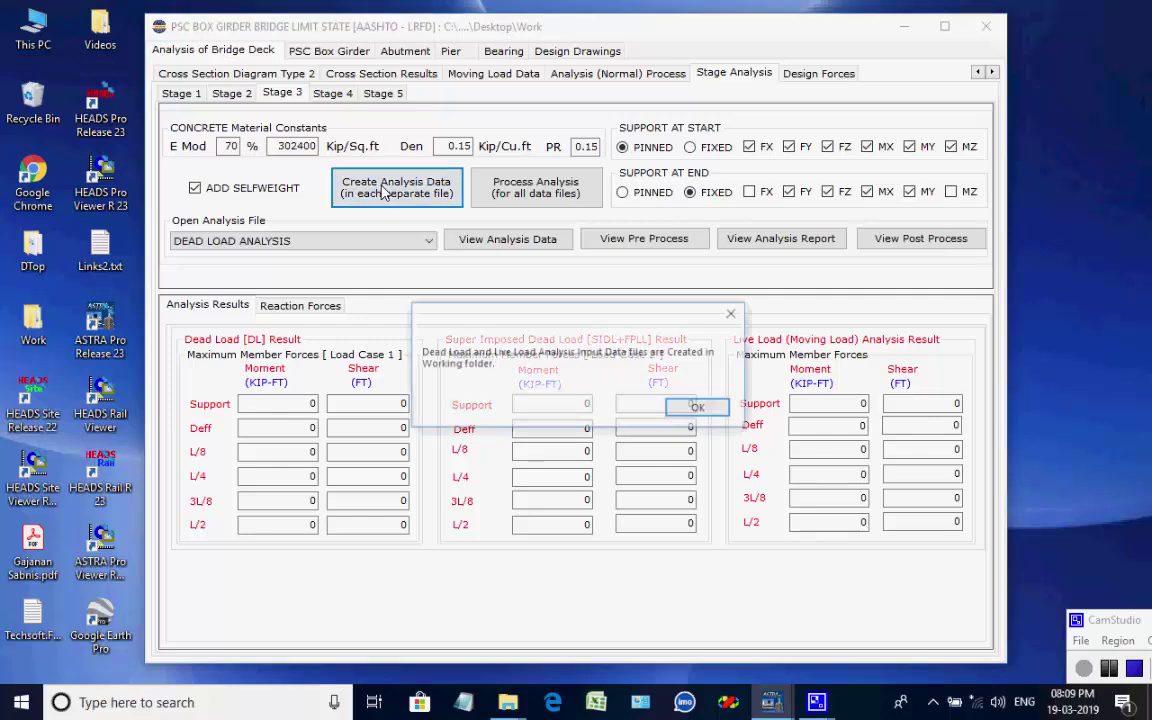
{"action": "left_click", "coordinate": [697, 410]}
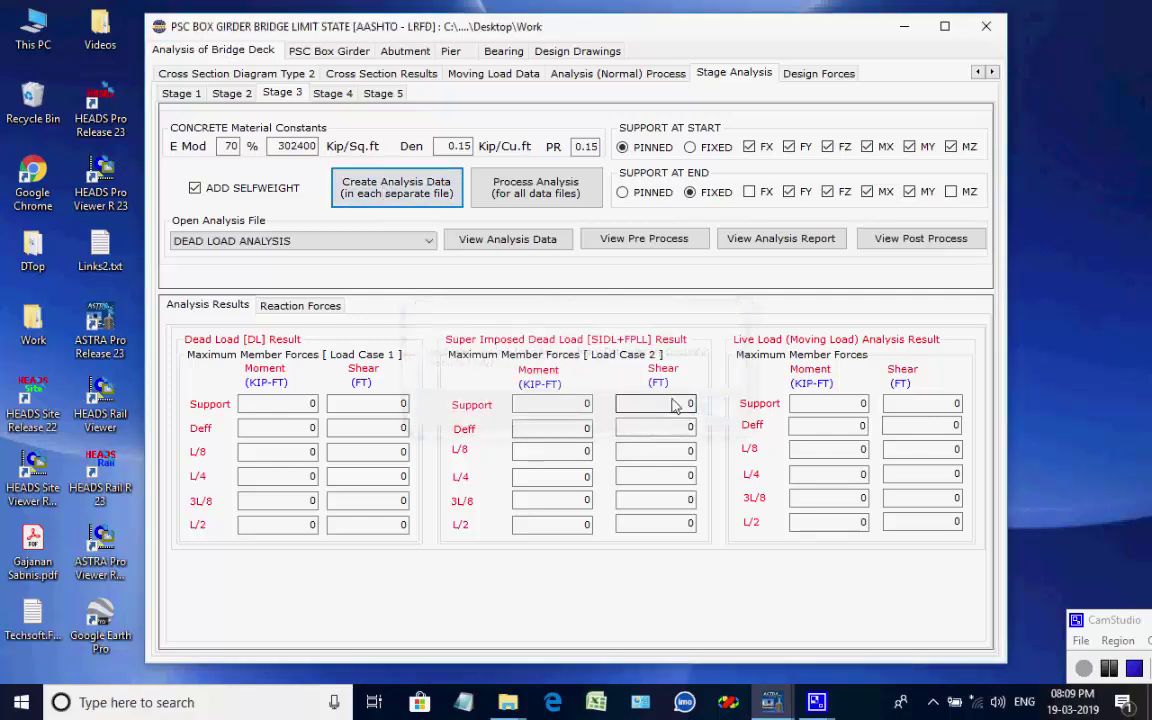
{"action": "left_click", "coordinate": [300, 241]}
{"action": "left_click", "coordinate": [290, 248]}
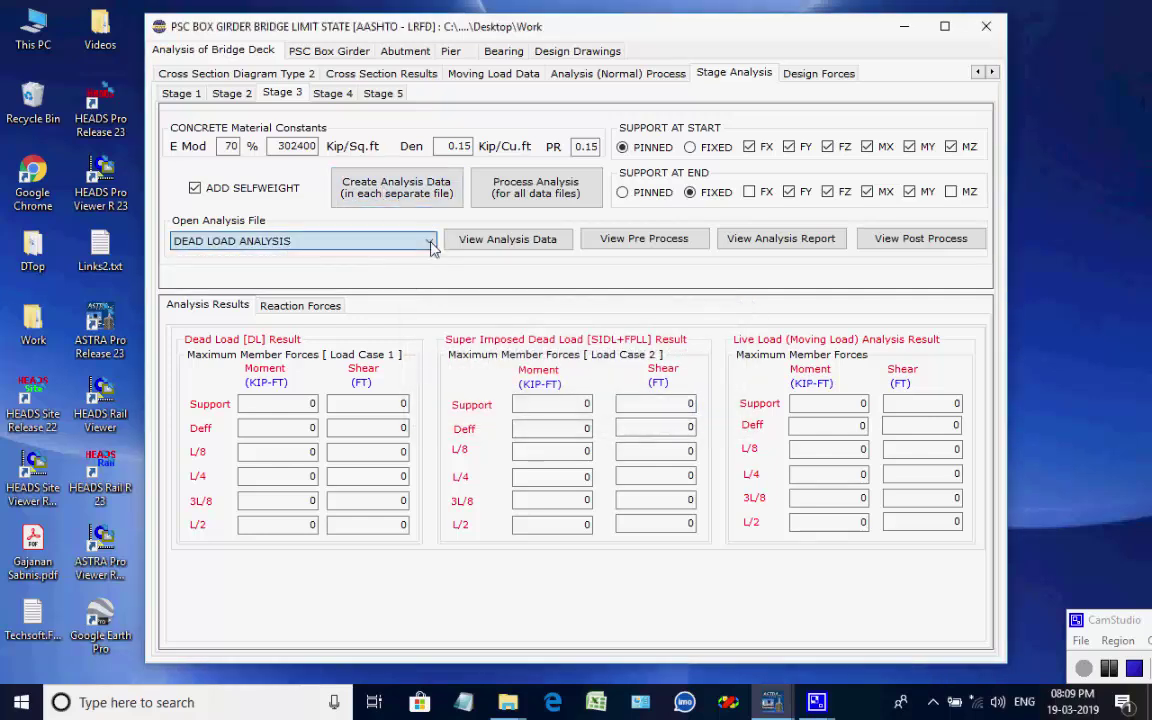
- Start processing all Stage 3 analysis data files and run the dead load analysis through to its report
{"action": "left_click", "coordinate": [486, 168]}
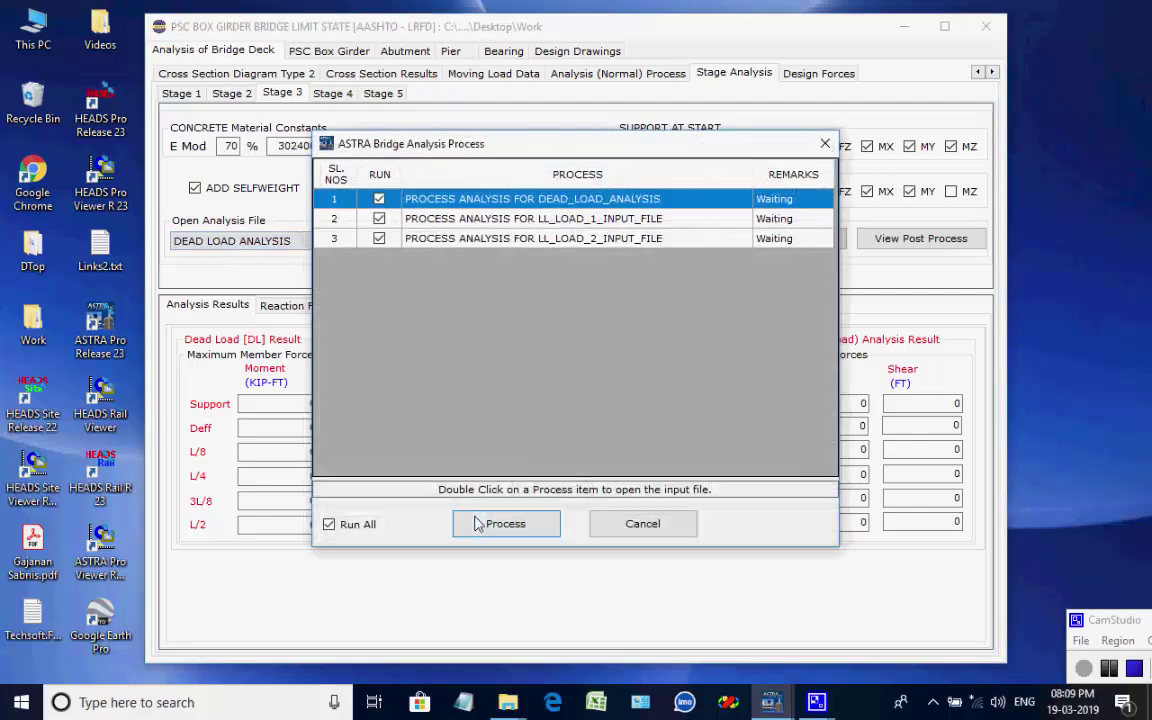
{"action": "left_click", "coordinate": [497, 529]}
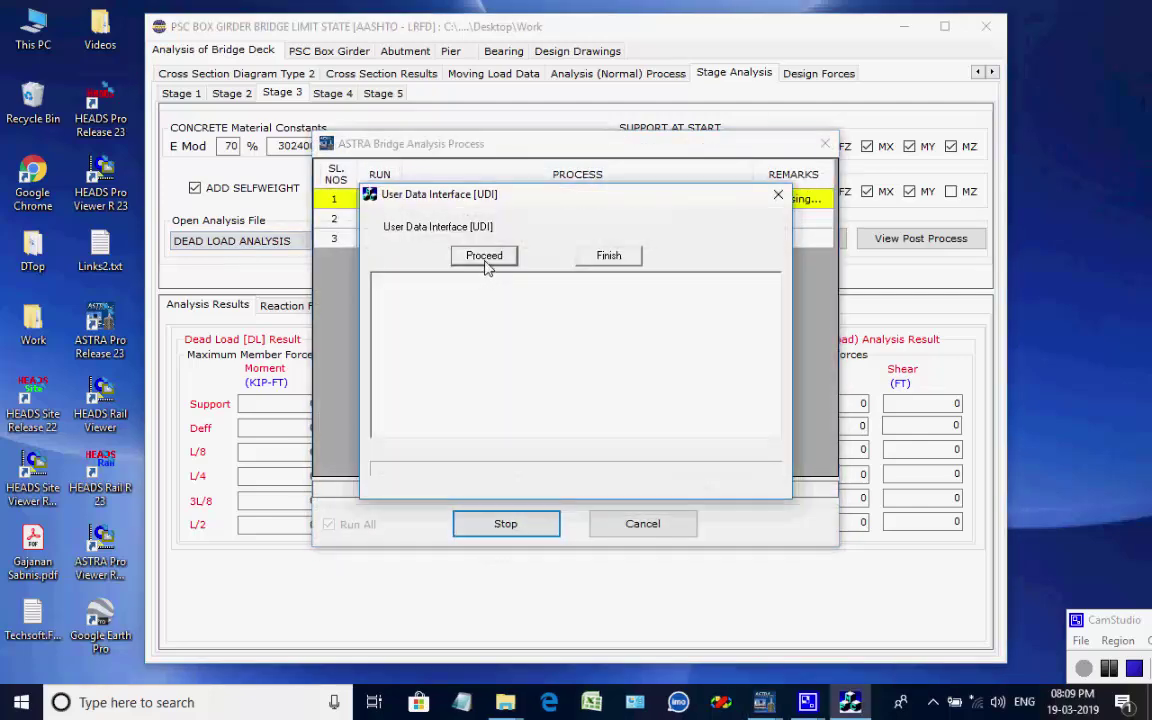
{"action": "left_click", "coordinate": [485, 259]}
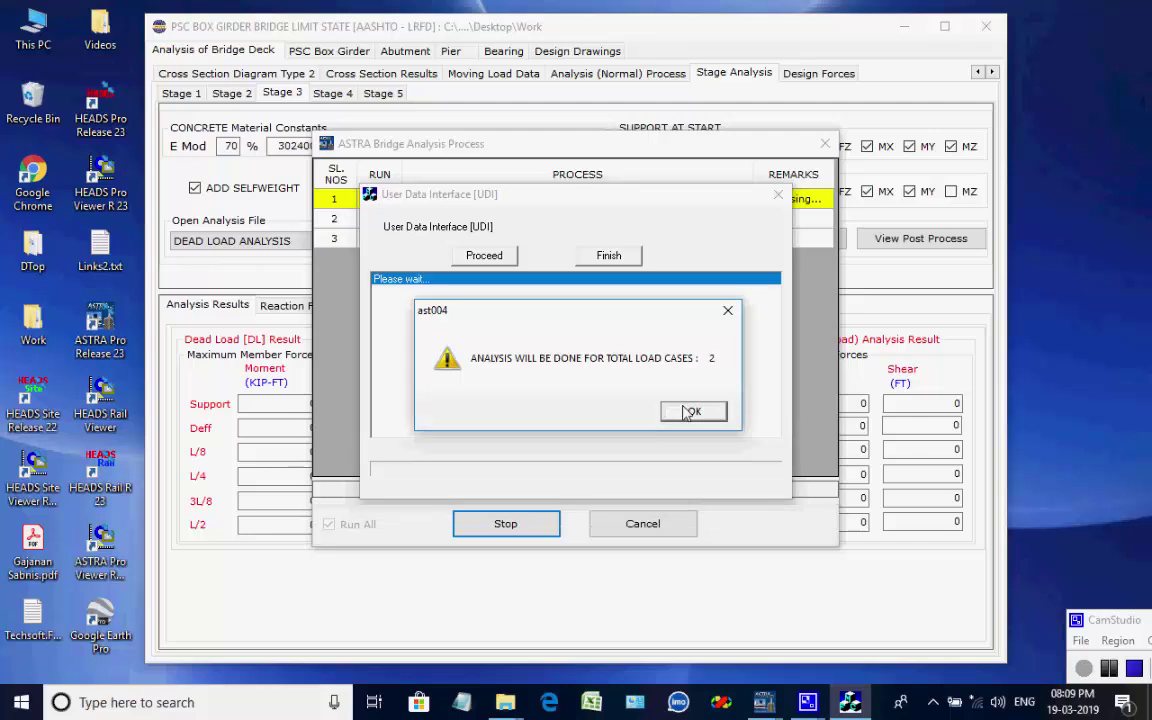
{"action": "left_click", "coordinate": [685, 412]}
{"action": "left_click", "coordinate": [615, 322]}
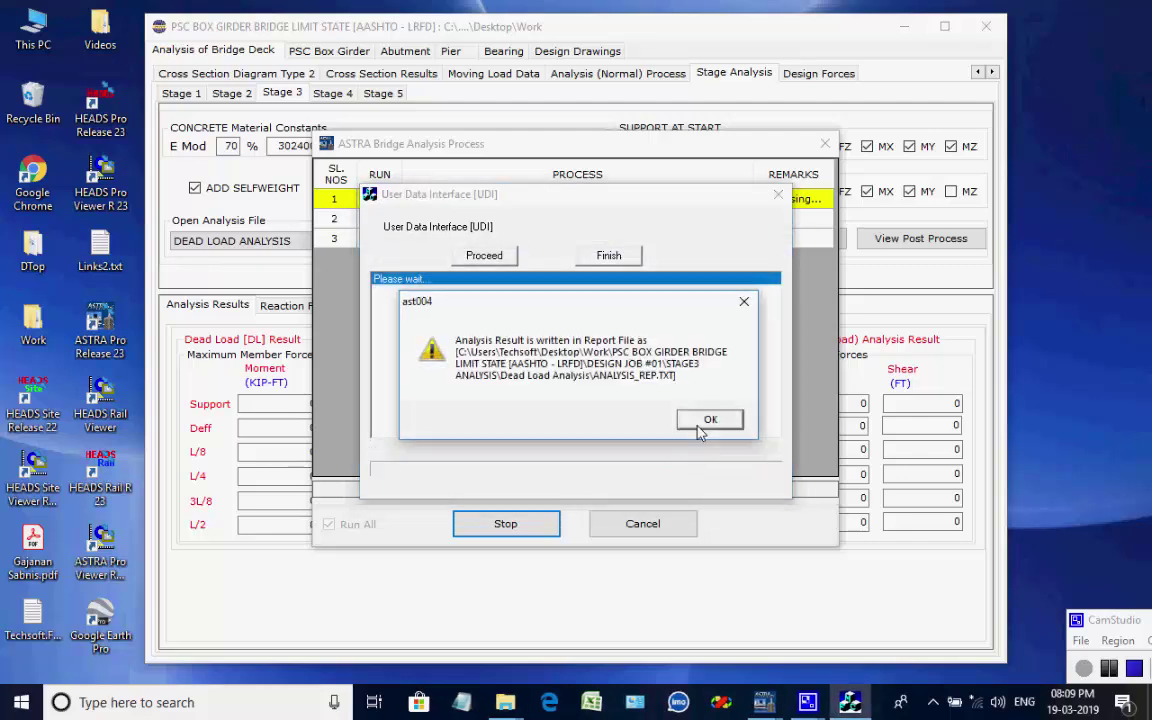
{"action": "left_click", "coordinate": [704, 420]}
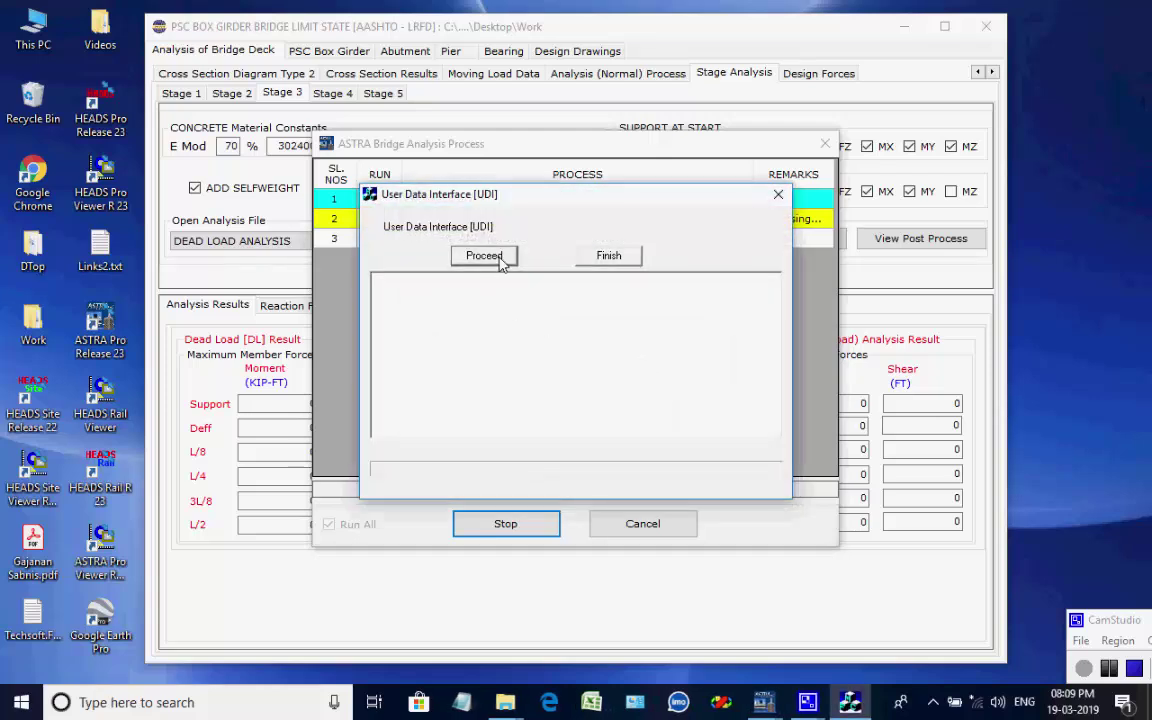
- Run the Stage 3 analysis for LL_LOAD_1_INPUT_FILE through to its report
{"action": "left_click", "coordinate": [499, 257]}
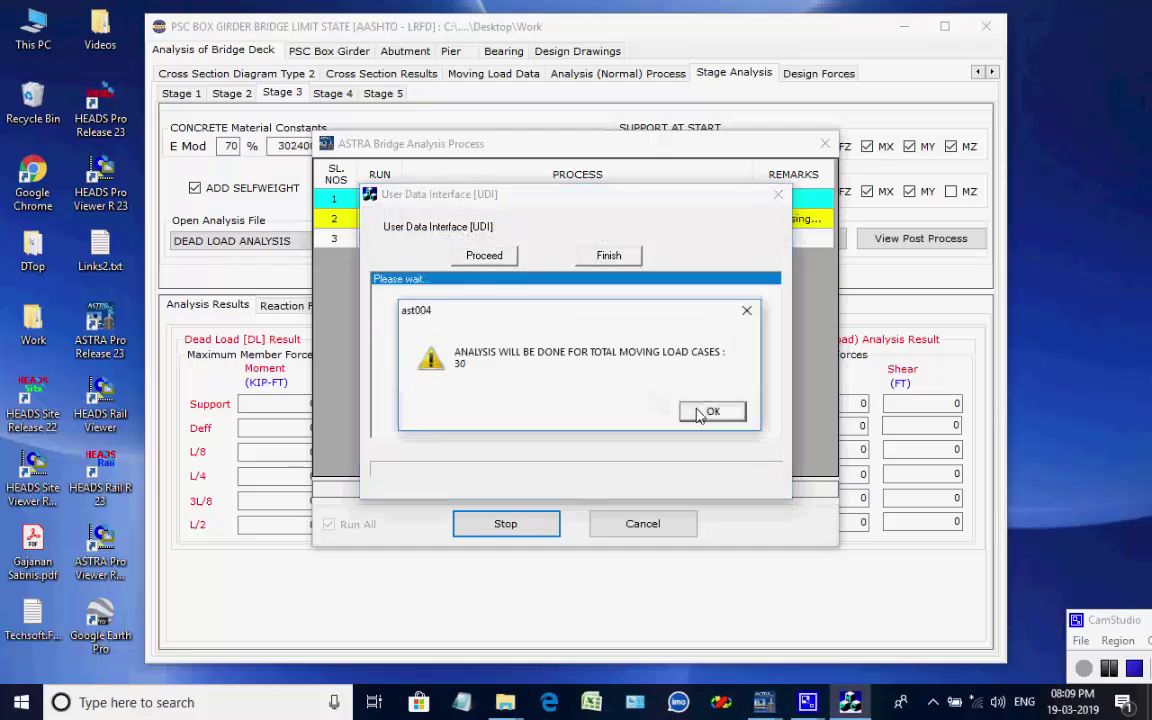
{"action": "left_click", "coordinate": [700, 414]}
{"action": "left_click", "coordinate": [605, 320]}
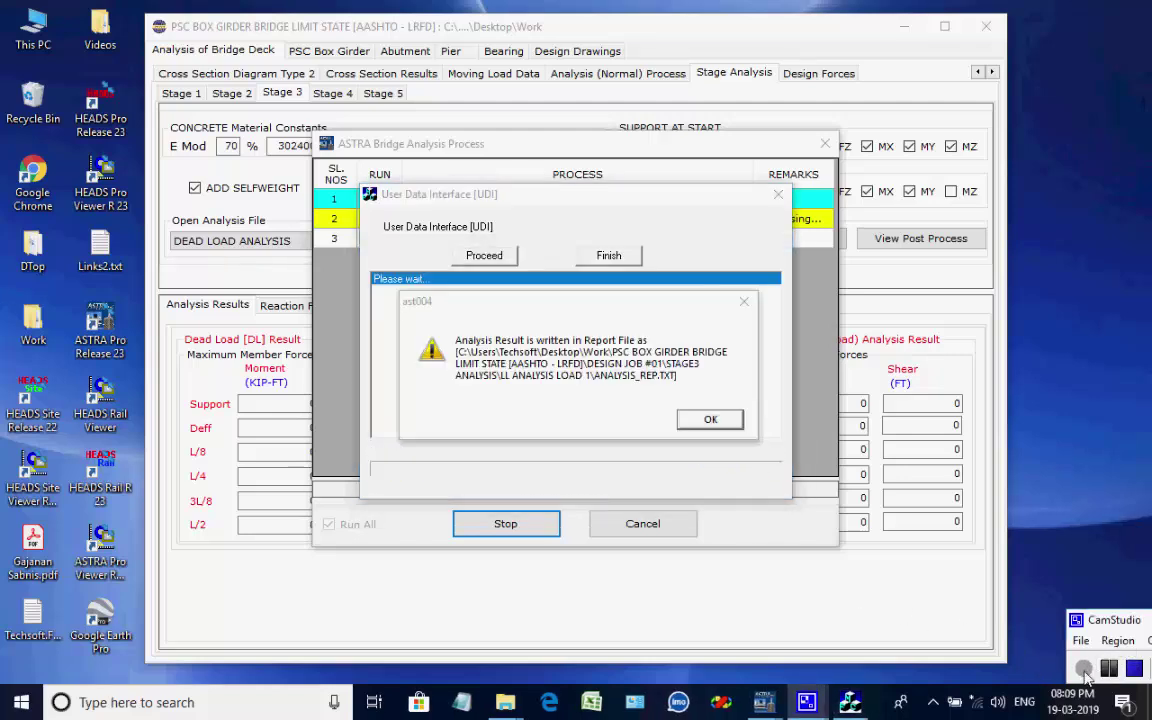
{"action": "left_click", "coordinate": [710, 420]}
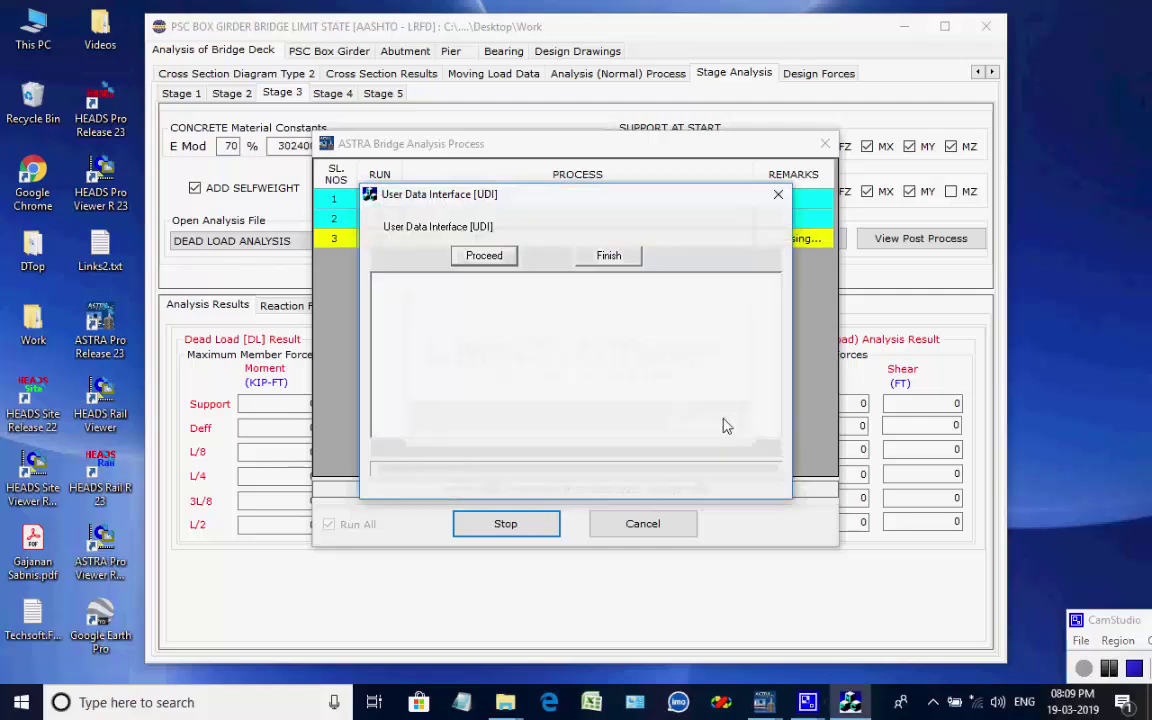
- Run the Stage 3 analysis for LL_LOAD_2_INPUT_FILE through to its report, completing the Stage 3 batch
{"action": "left_click", "coordinate": [503, 258]}
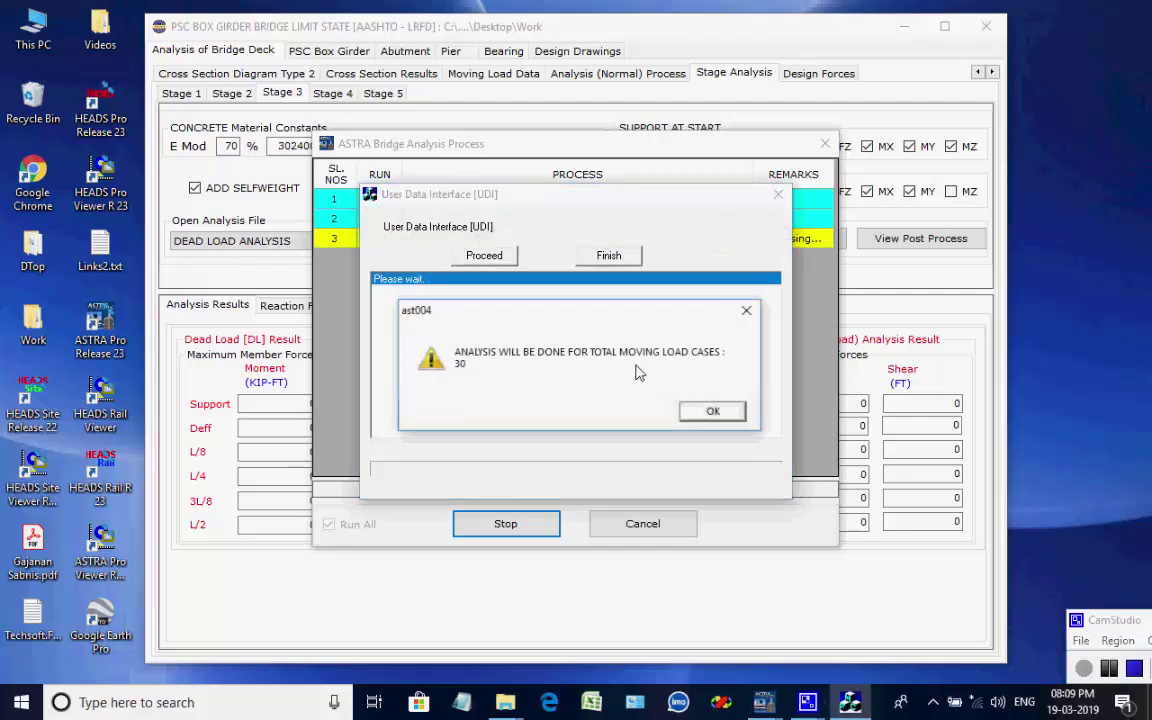
{"action": "left_click", "coordinate": [690, 411]}
{"action": "left_click", "coordinate": [637, 318]}
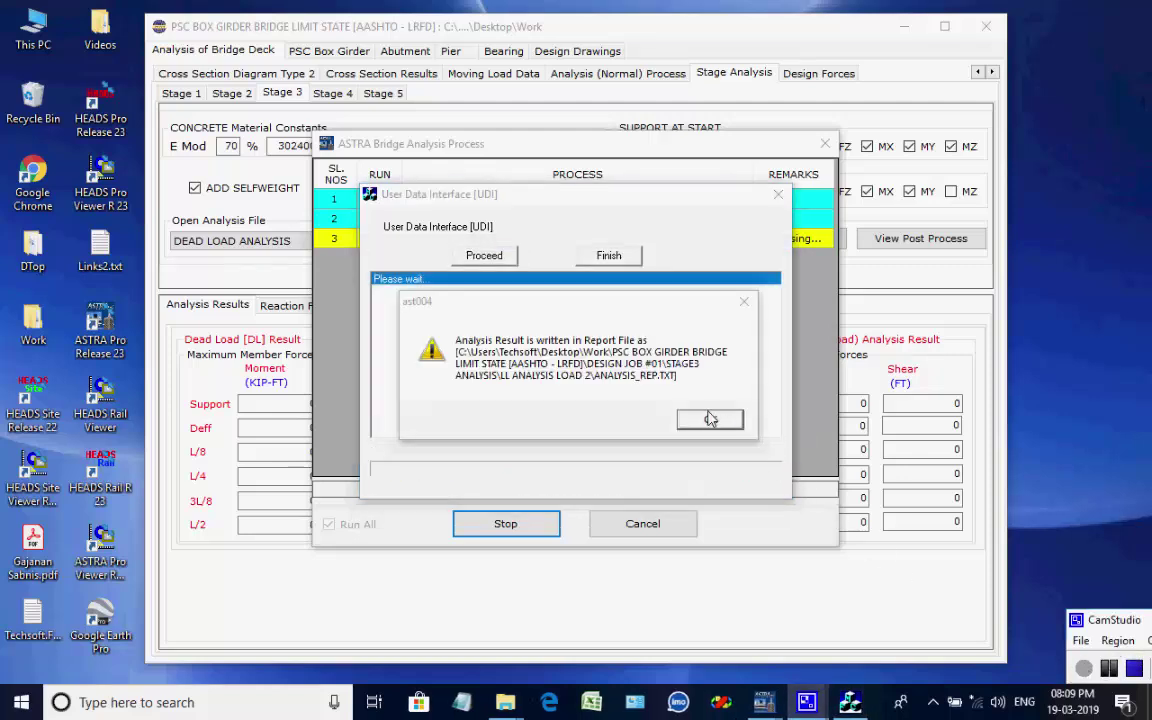
{"action": "left_click", "coordinate": [709, 421]}
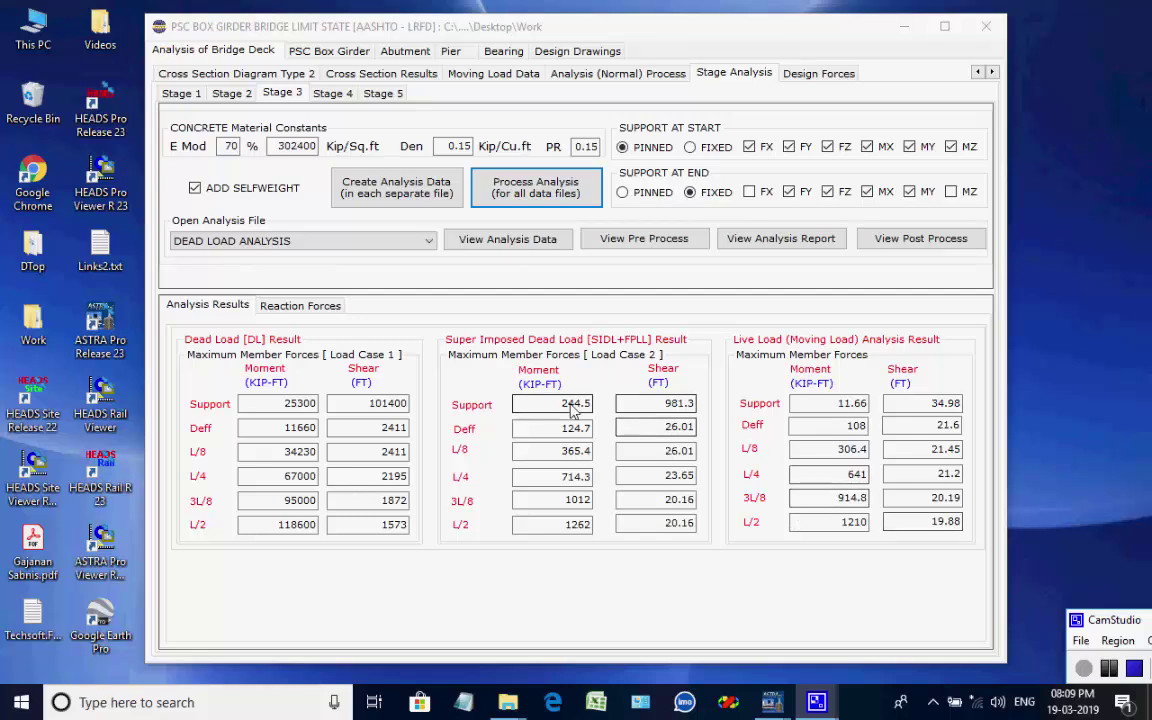
- Go to the Stage 4 analysis, create its input data in separate files, and keep DEAD LOAD ANALYSIS as the analysis file
{"action": "left_click", "coordinate": [342, 94]}
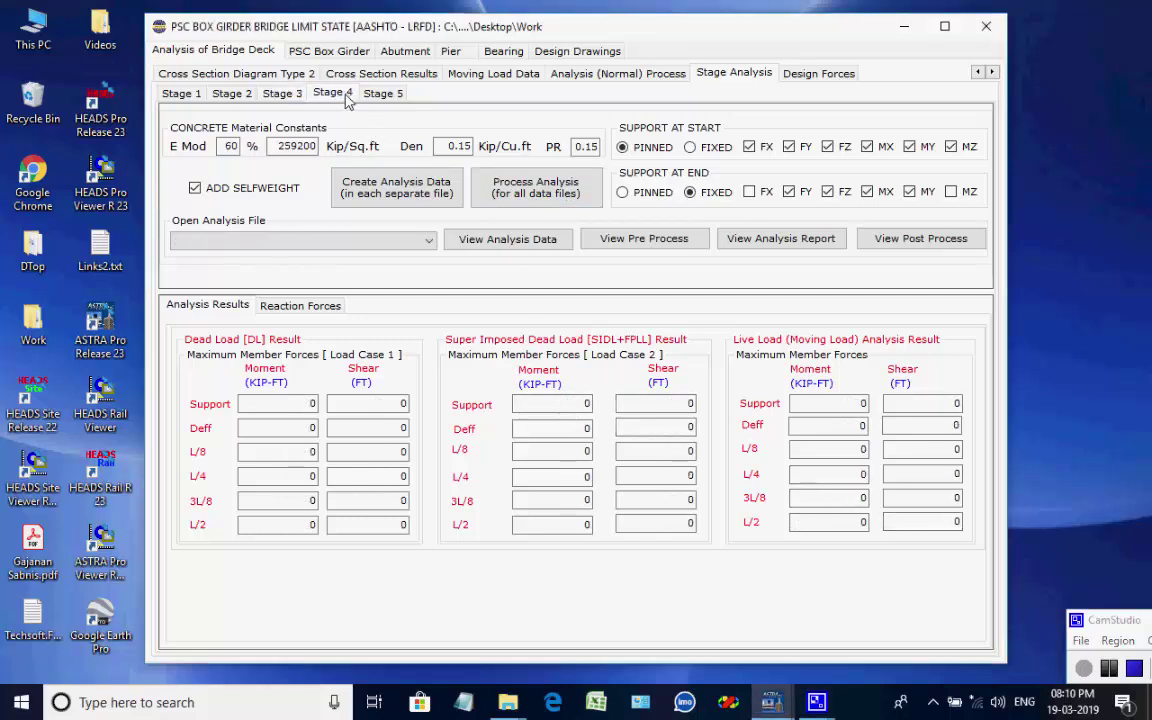
{"action": "left_click", "coordinate": [380, 195]}
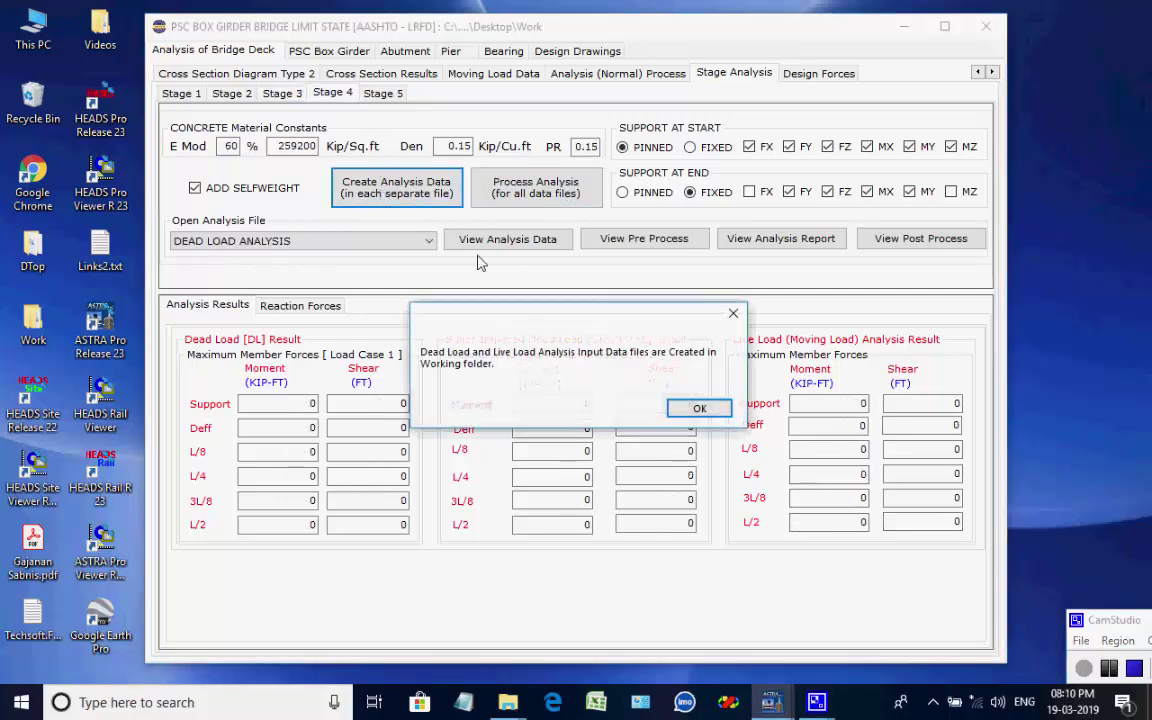
{"action": "left_click", "coordinate": [698, 410]}
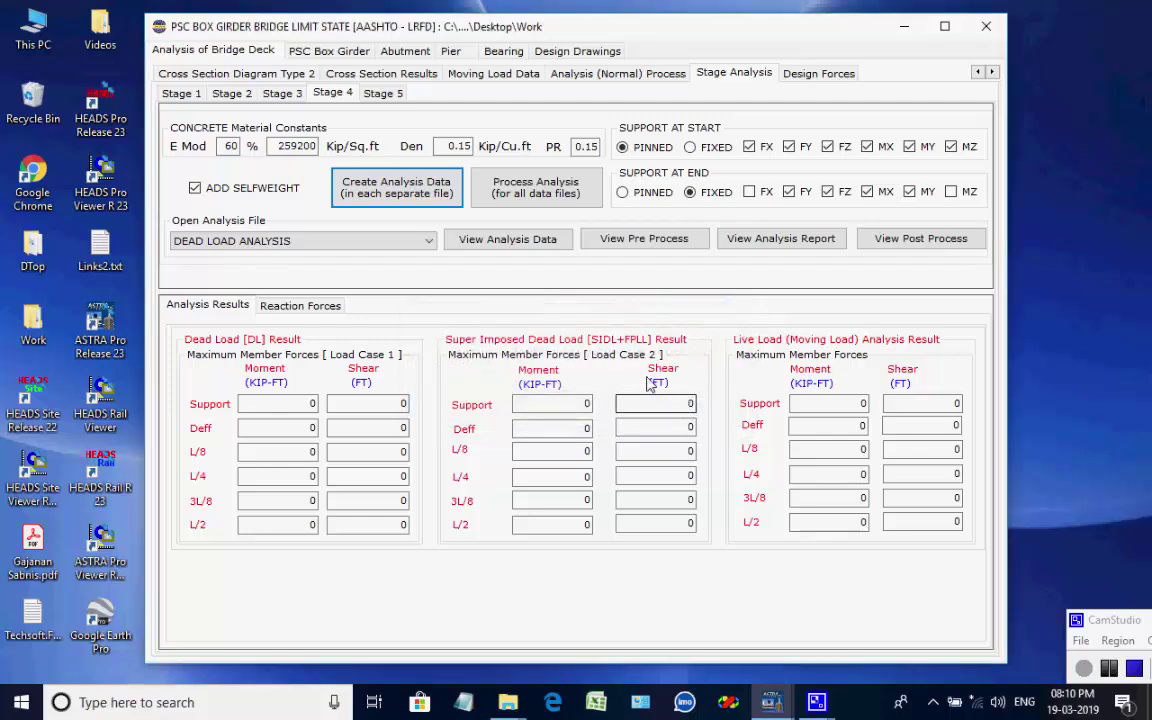
{"action": "left_click", "coordinate": [430, 240]}
{"action": "left_click", "coordinate": [400, 252]}
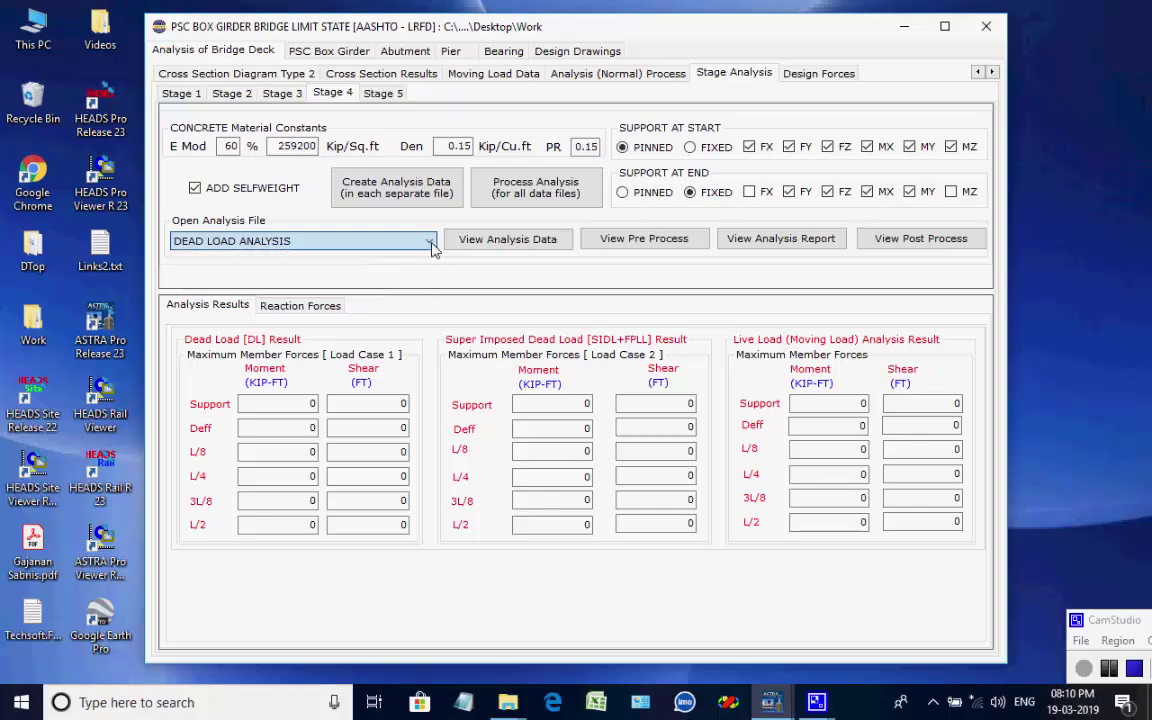
- Start processing all Stage 4 analysis data files and run the dead load analysis through to its report
{"action": "left_click", "coordinate": [518, 191]}
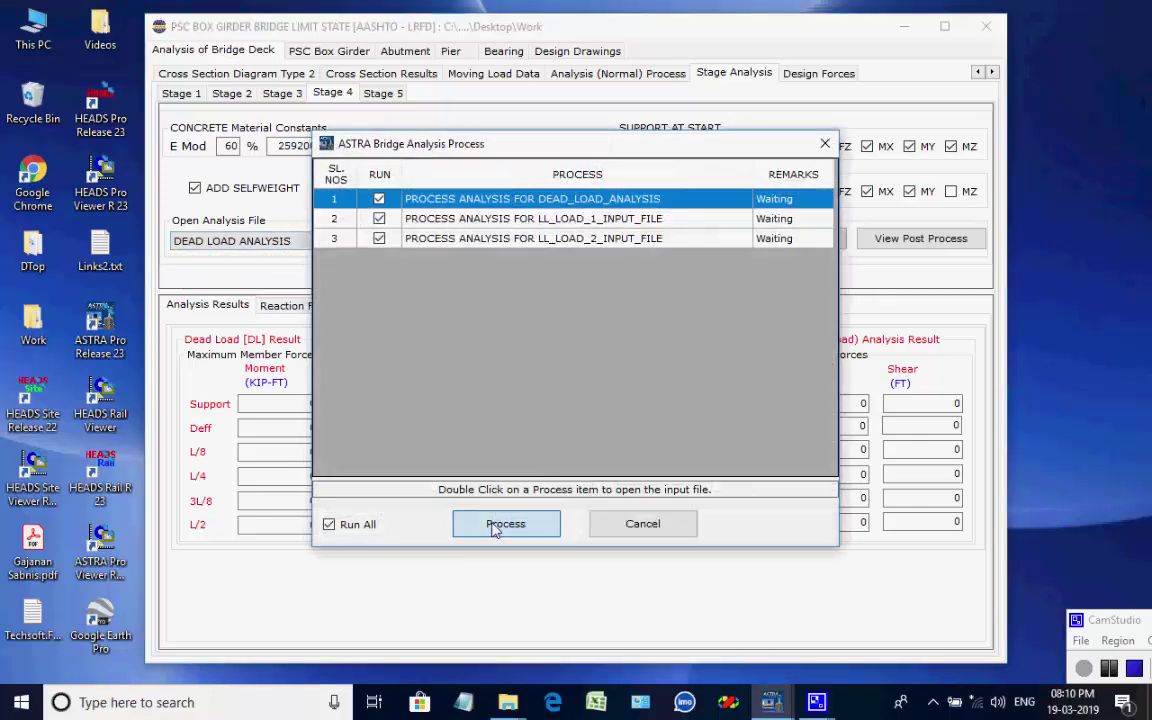
{"action": "left_click", "coordinate": [495, 524]}
{"action": "left_click", "coordinate": [487, 257]}
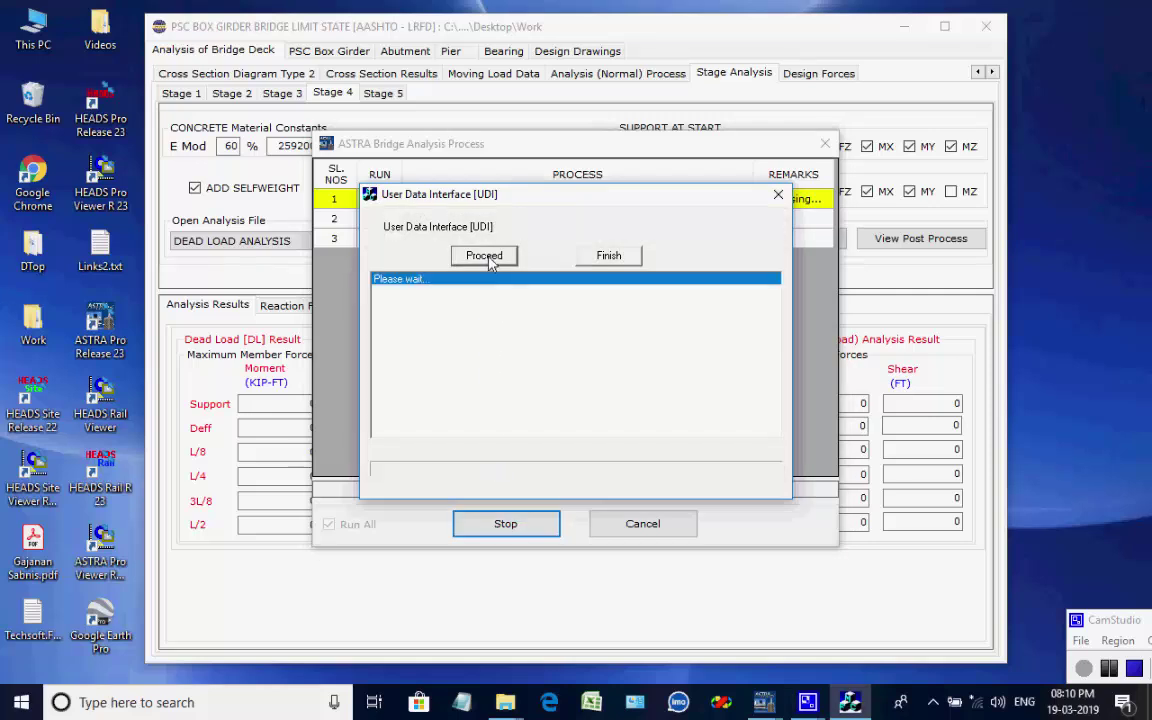
{"action": "left_click", "coordinate": [682, 414]}
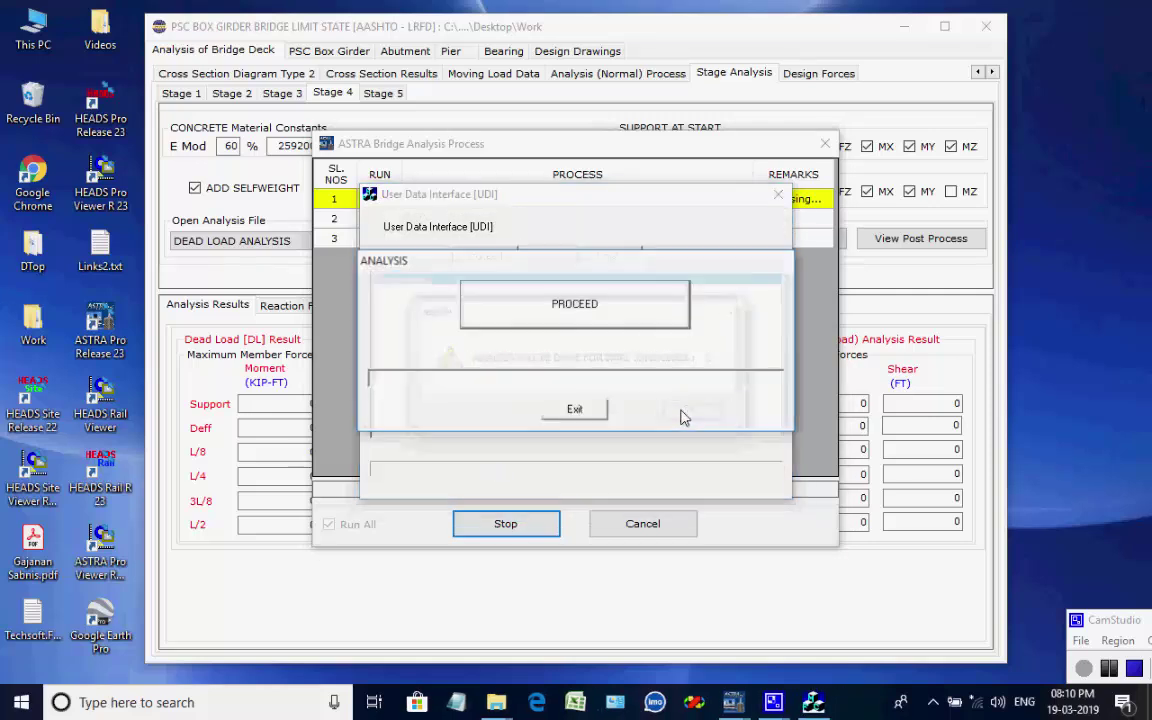
{"action": "left_click", "coordinate": [610, 321]}
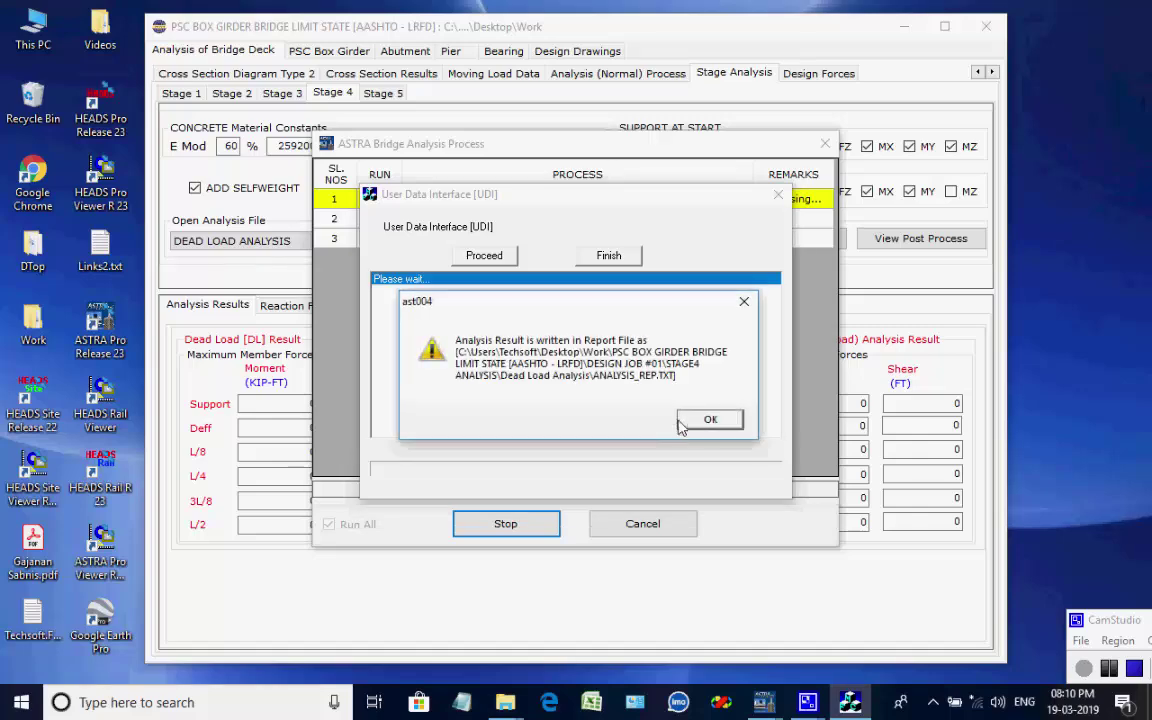
{"action": "left_click", "coordinate": [710, 421]}
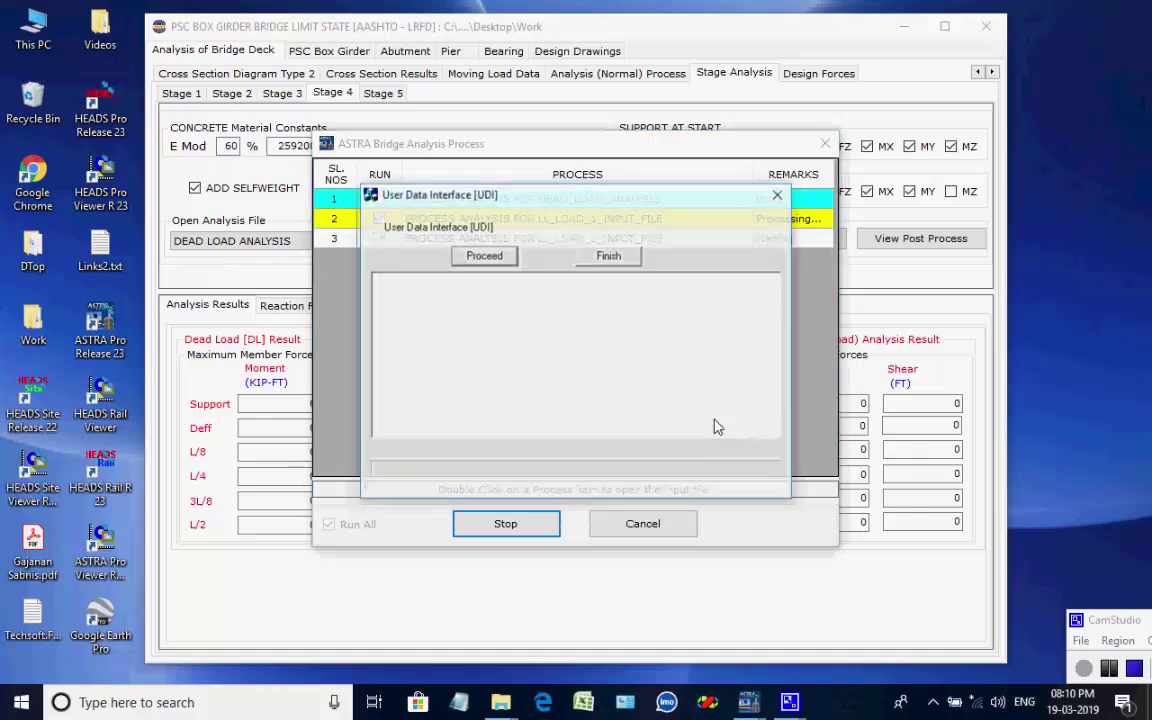
- Run the Stage 4 analysis for LL_LOAD_1_INPUT_FILE through to its report
{"action": "left_click", "coordinate": [510, 258]}
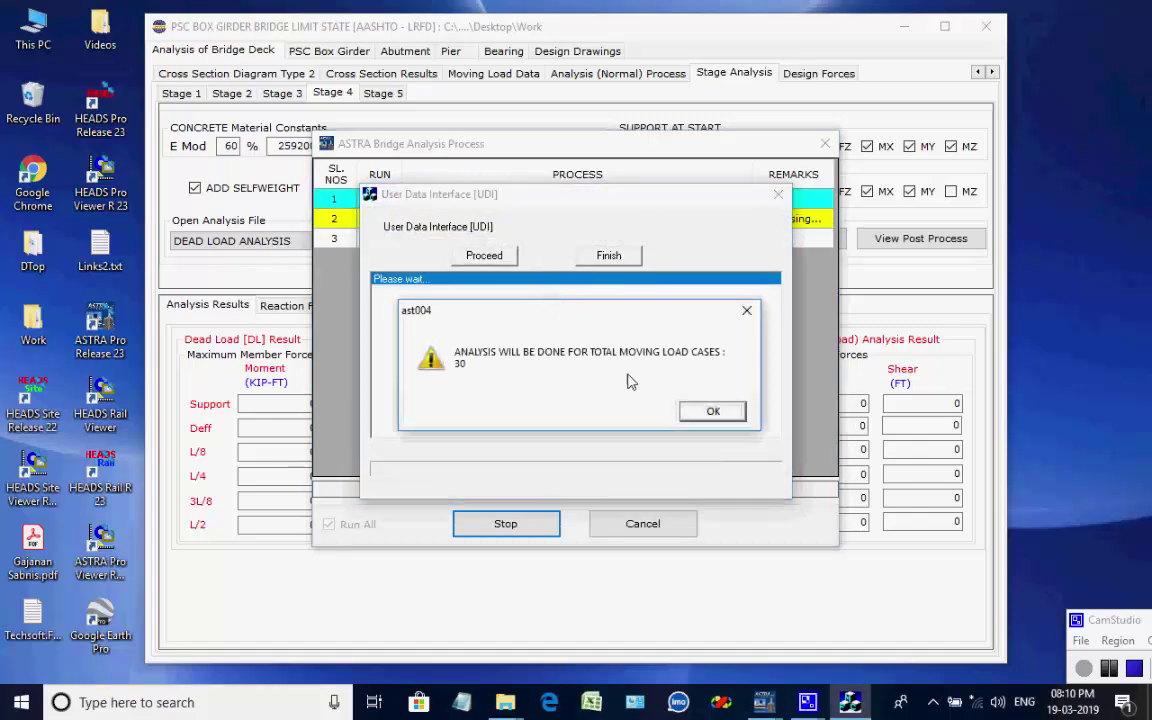
{"action": "left_click", "coordinate": [710, 413]}
{"action": "left_click", "coordinate": [612, 317]}
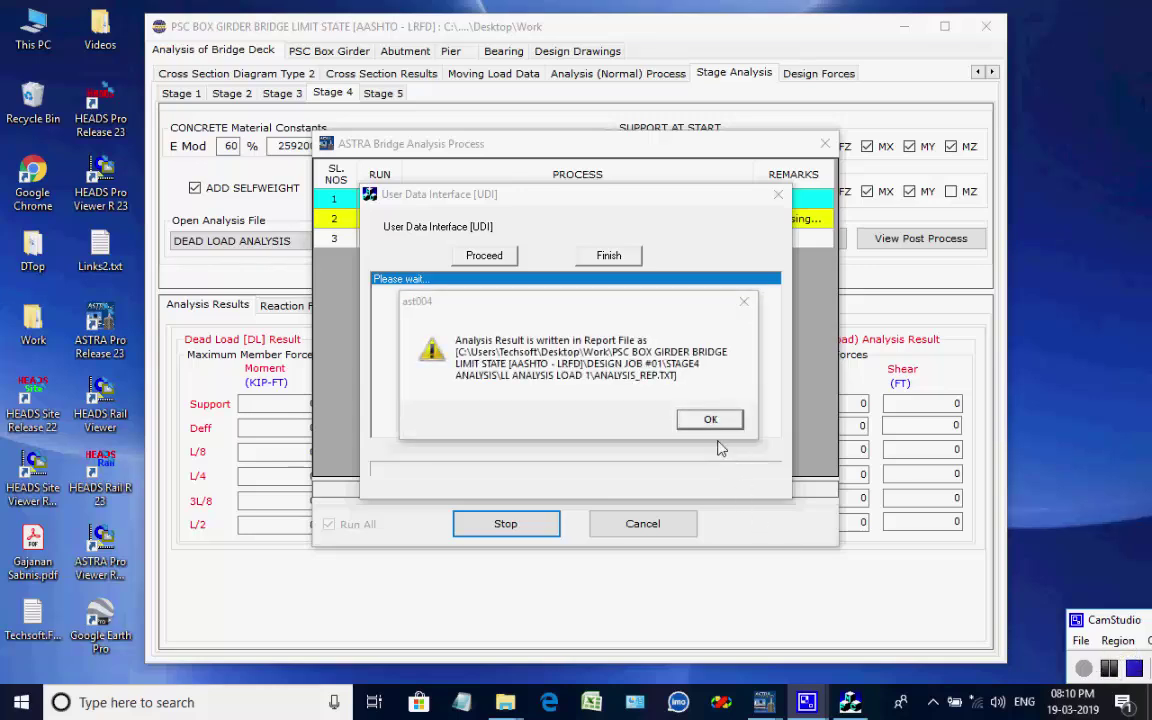
{"action": "left_click", "coordinate": [714, 417]}
- Run the Stage 4 analysis for LL_LOAD_2_INPUT_FILE through to its report, completing the Stage 4 batch
{"action": "left_click", "coordinate": [508, 256]}
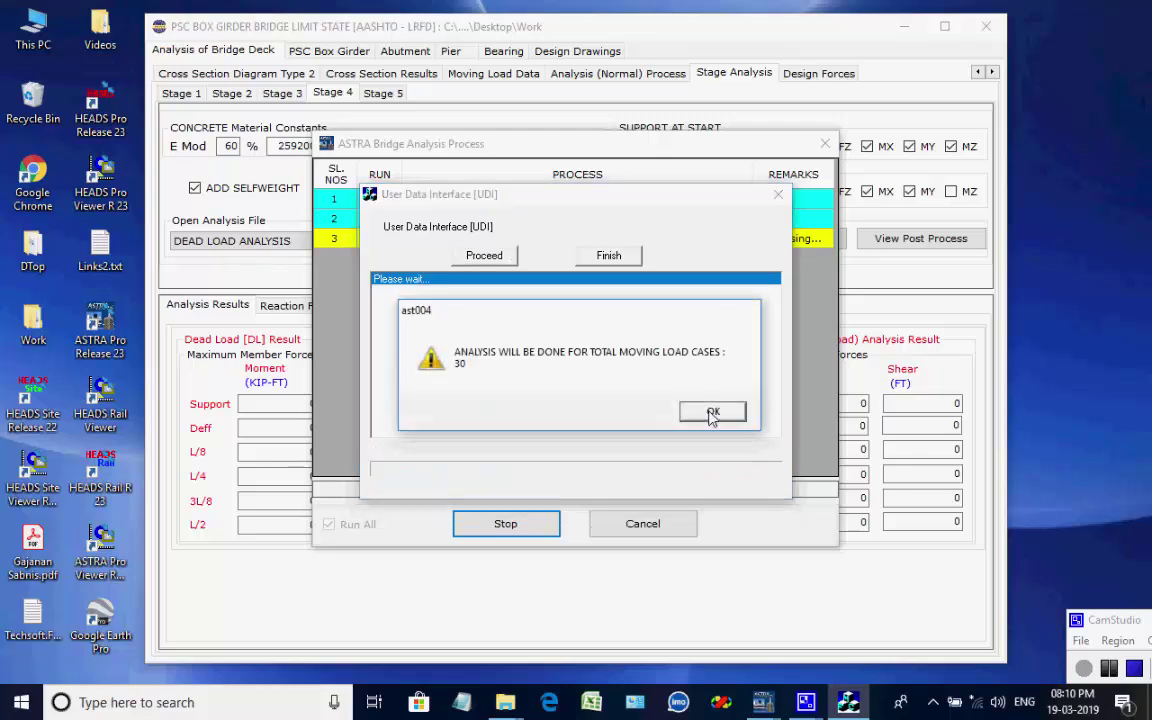
{"action": "left_click", "coordinate": [712, 410]}
{"action": "left_click", "coordinate": [627, 327]}
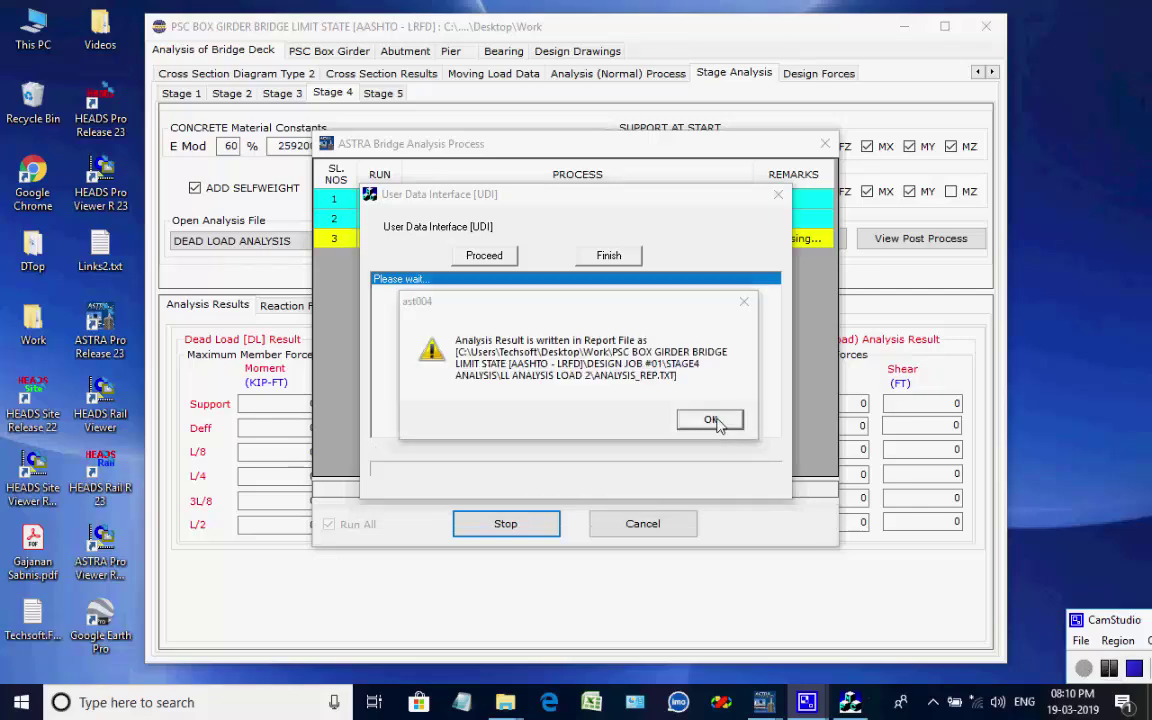
{"action": "left_click", "coordinate": [712, 420]}
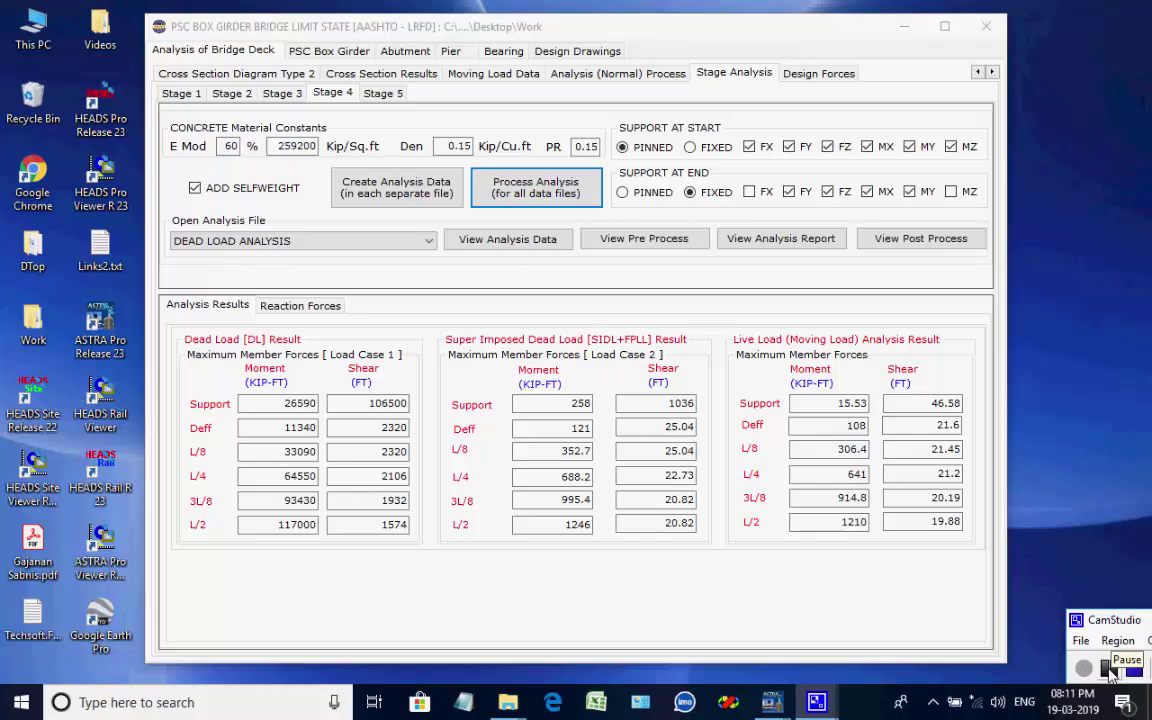
- Go to the Stage 5 analysis, create its input data in separate files, and keep DEAD LOAD ANALYSIS as the analysis file
{"action": "left_click", "coordinate": [383, 95]}
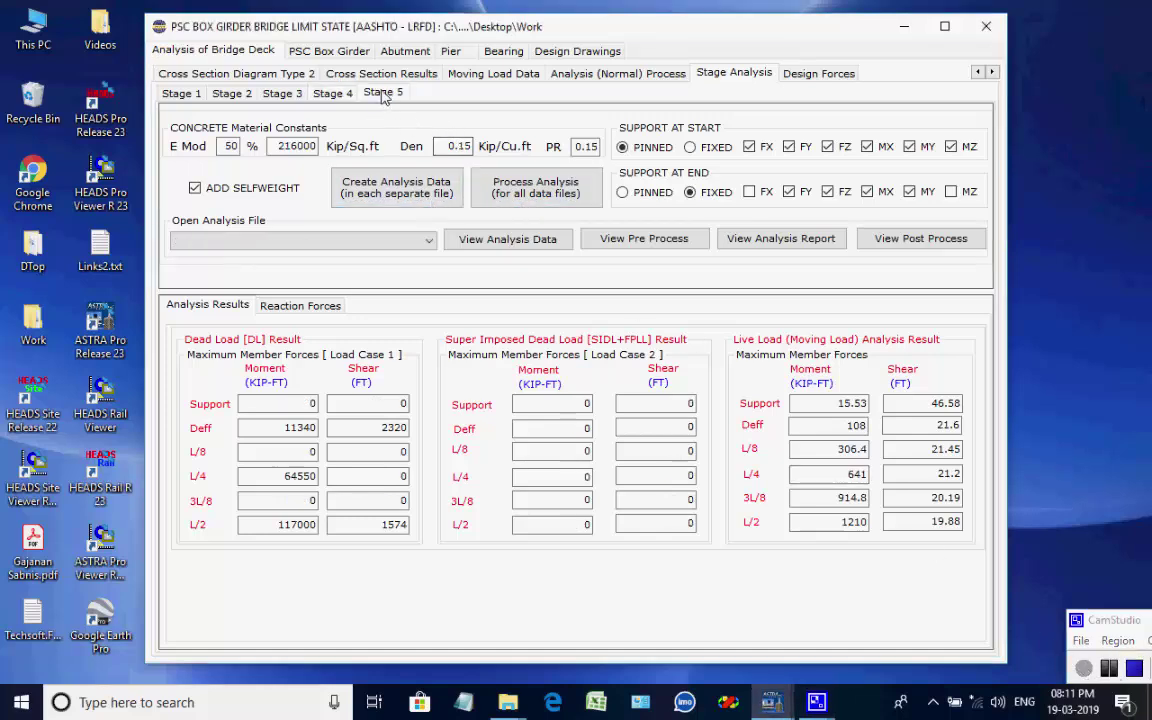
{"action": "left_click", "coordinate": [386, 193]}
{"action": "left_click", "coordinate": [630, 376]}
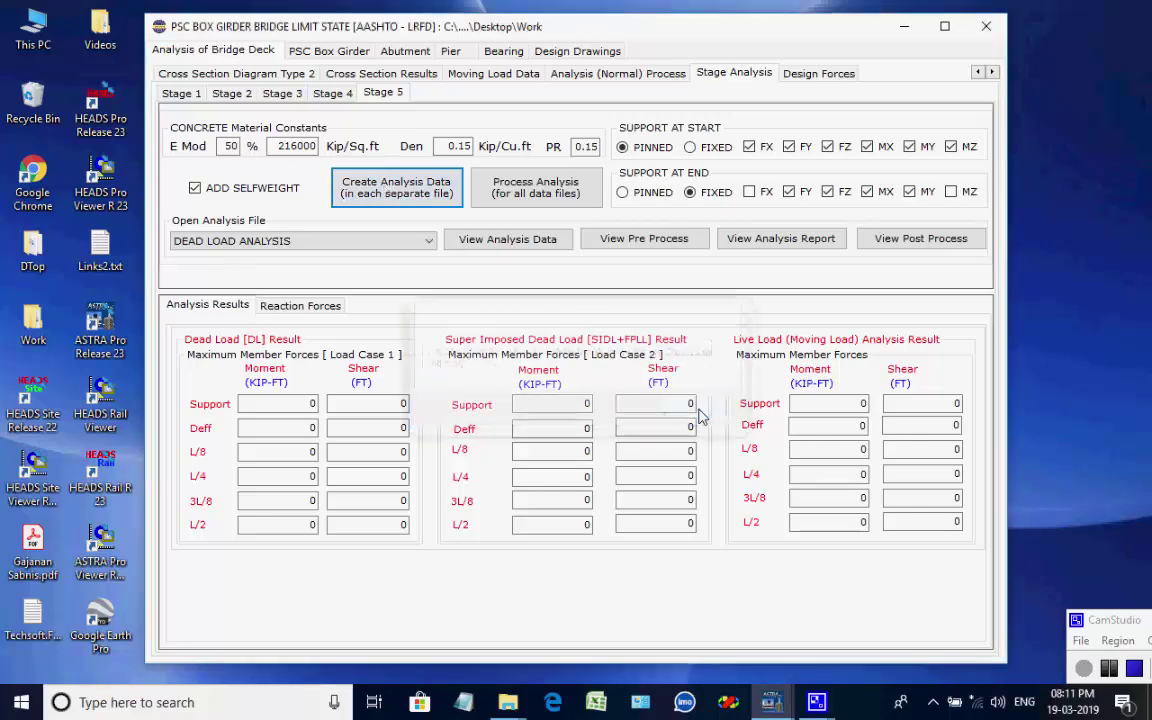
{"action": "left_click", "coordinate": [429, 241]}
{"action": "left_click", "coordinate": [260, 251]}
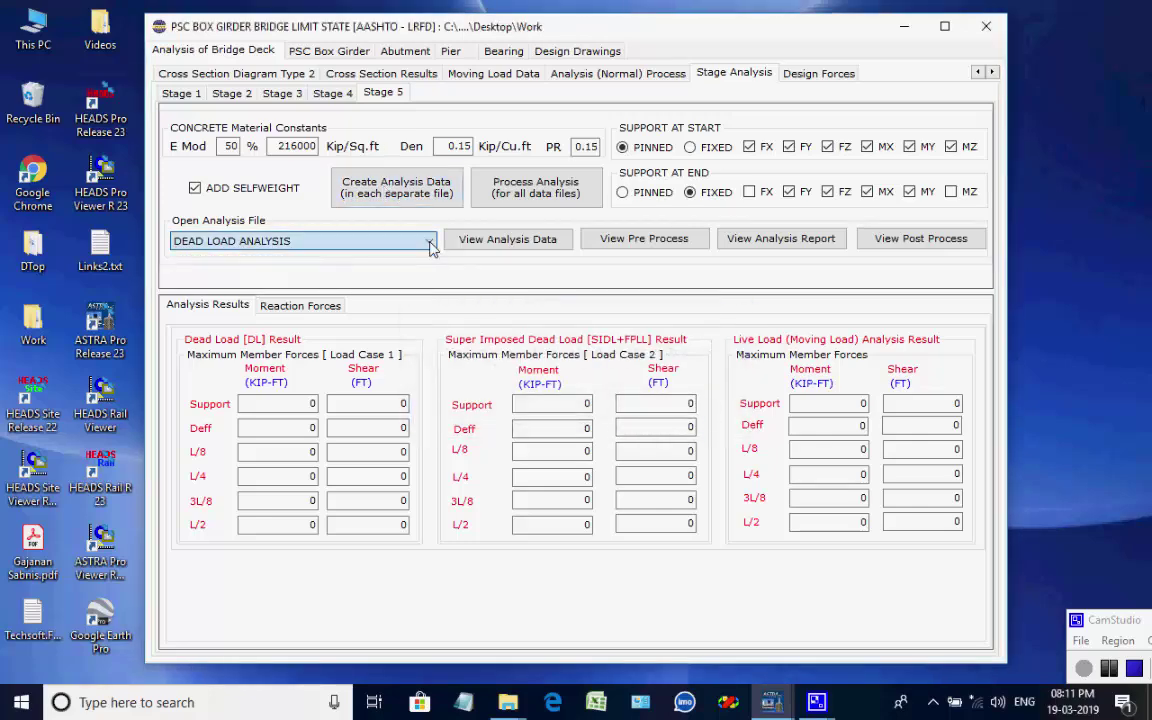
- Start processing all Stage 5 analysis data files and run the dead load analysis through to its report
{"action": "left_click", "coordinate": [498, 193]}
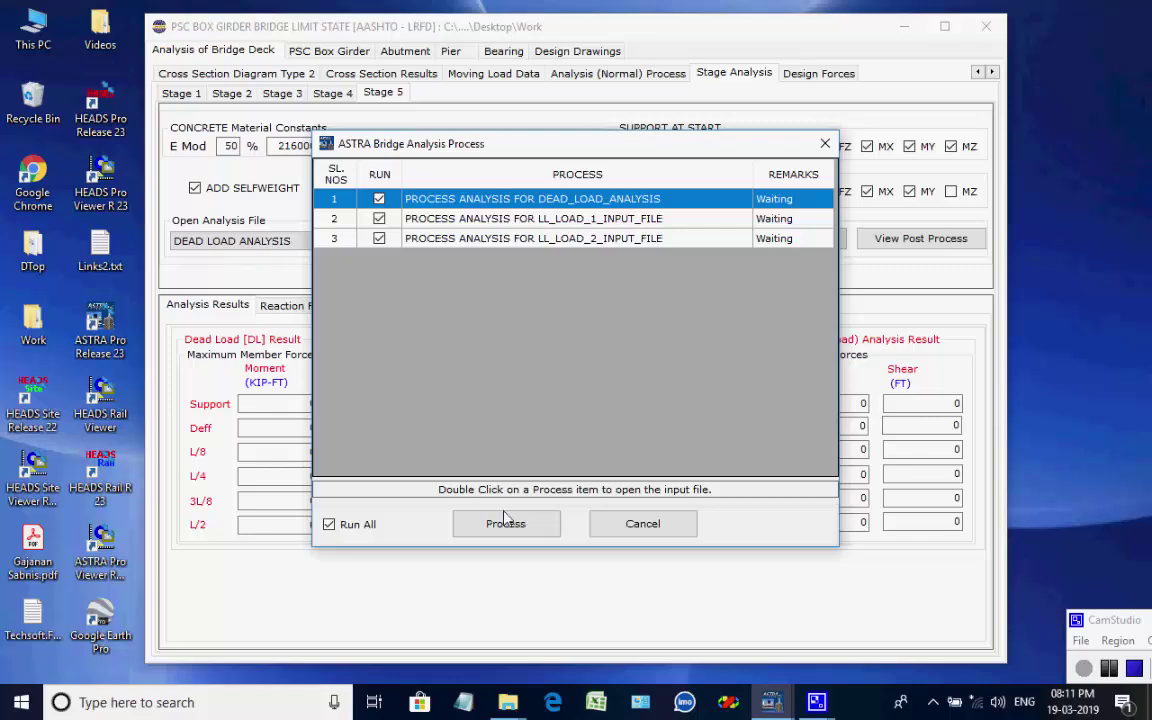
{"action": "left_click", "coordinate": [504, 521]}
{"action": "left_click", "coordinate": [484, 256]}
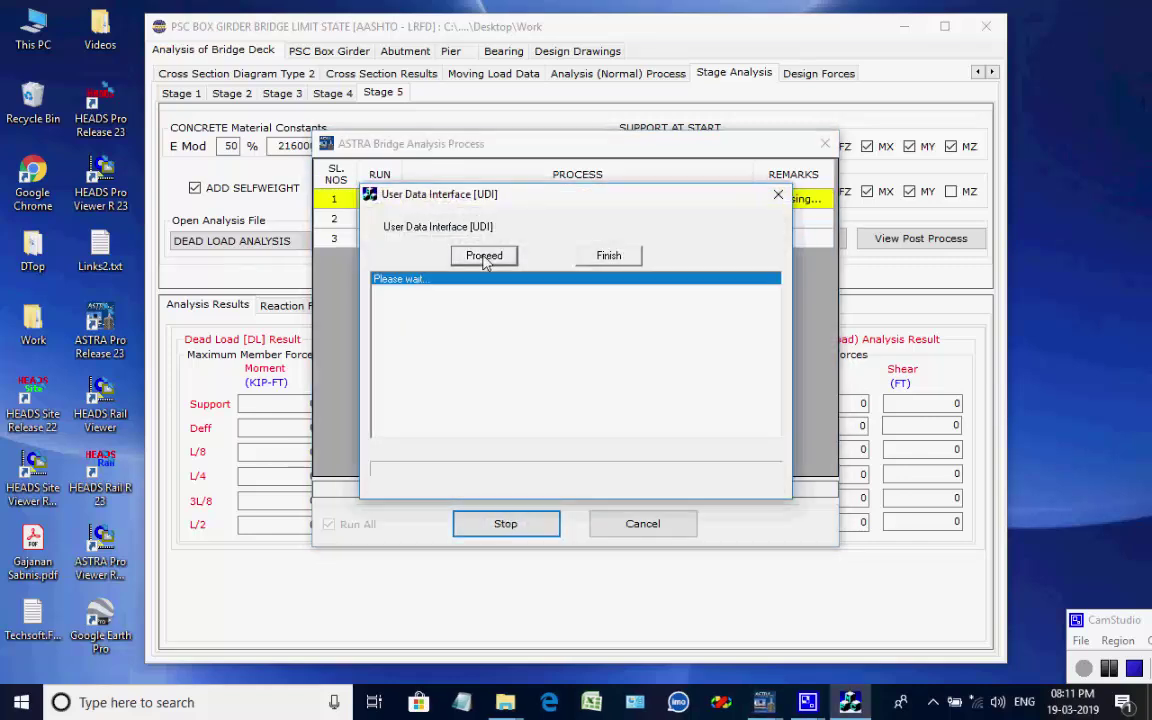
{"action": "left_click", "coordinate": [688, 413]}
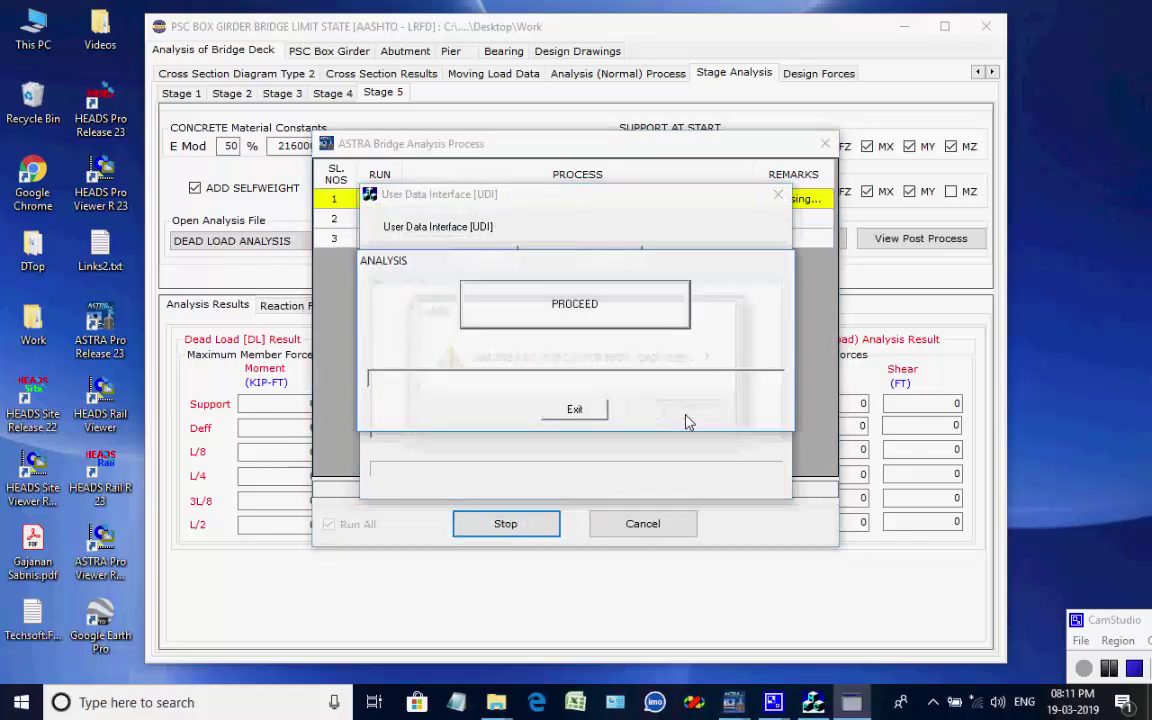
{"action": "left_click", "coordinate": [604, 322]}
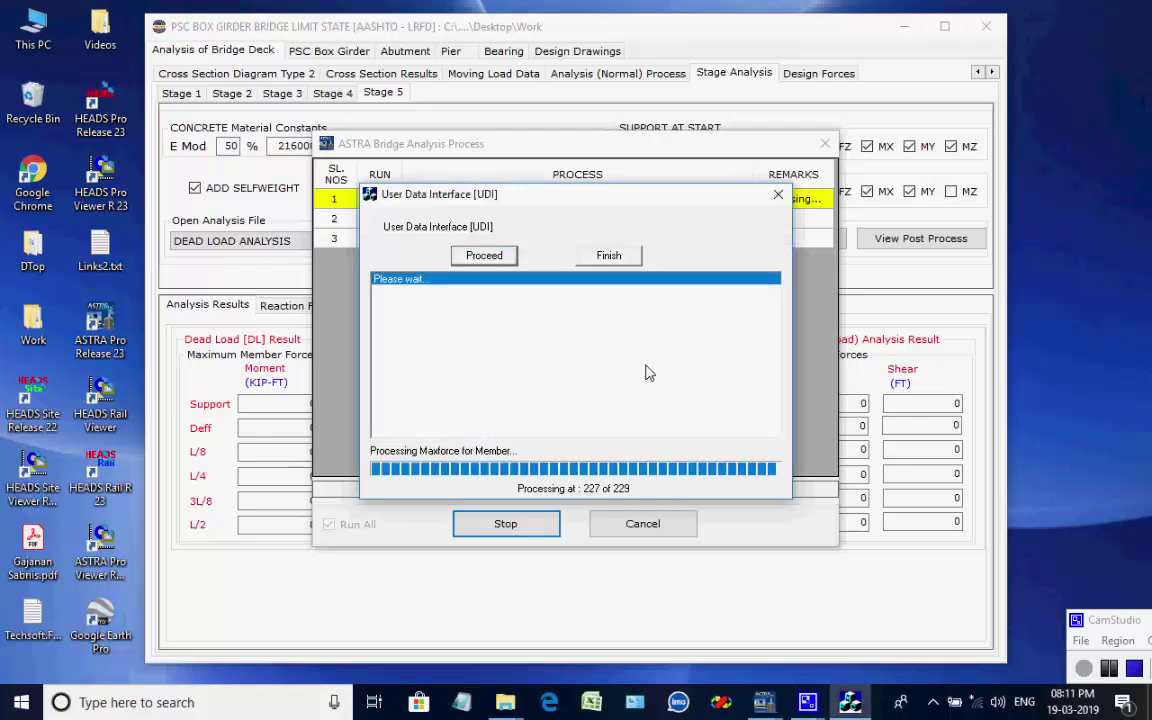
{"action": "left_click", "coordinate": [705, 421]}
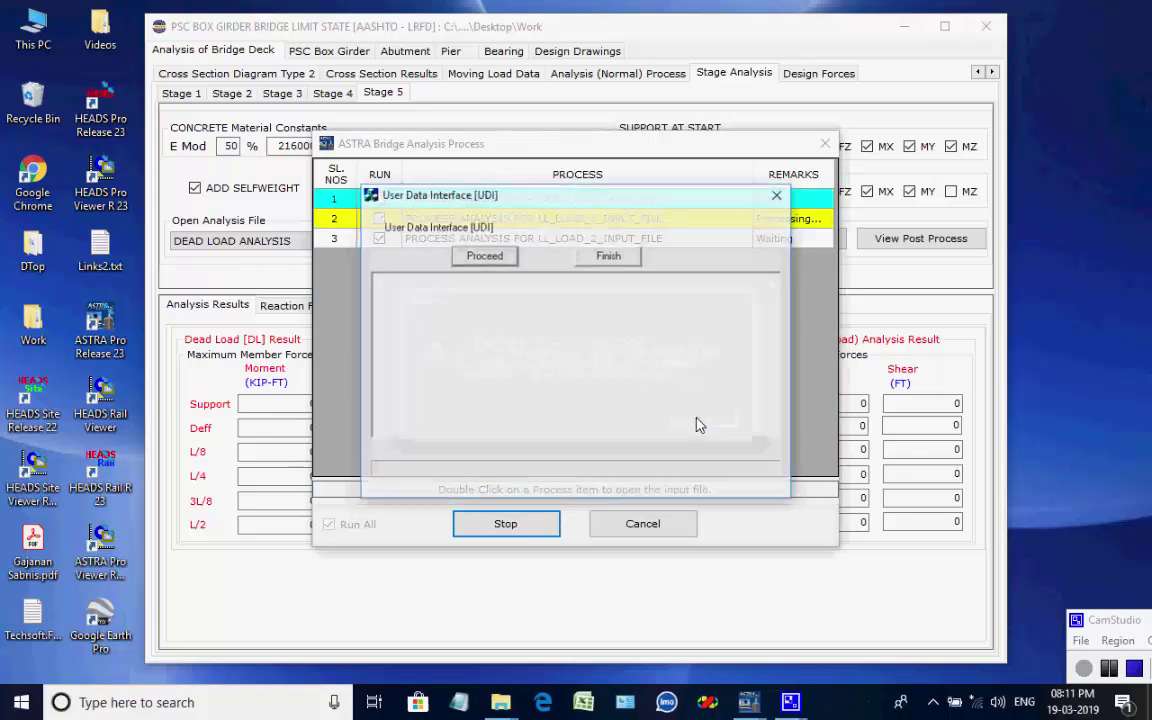
- Run the Stage 5 analysis for LL_LOAD_1_INPUT_FILE through to its report
{"action": "left_click", "coordinate": [506, 259]}
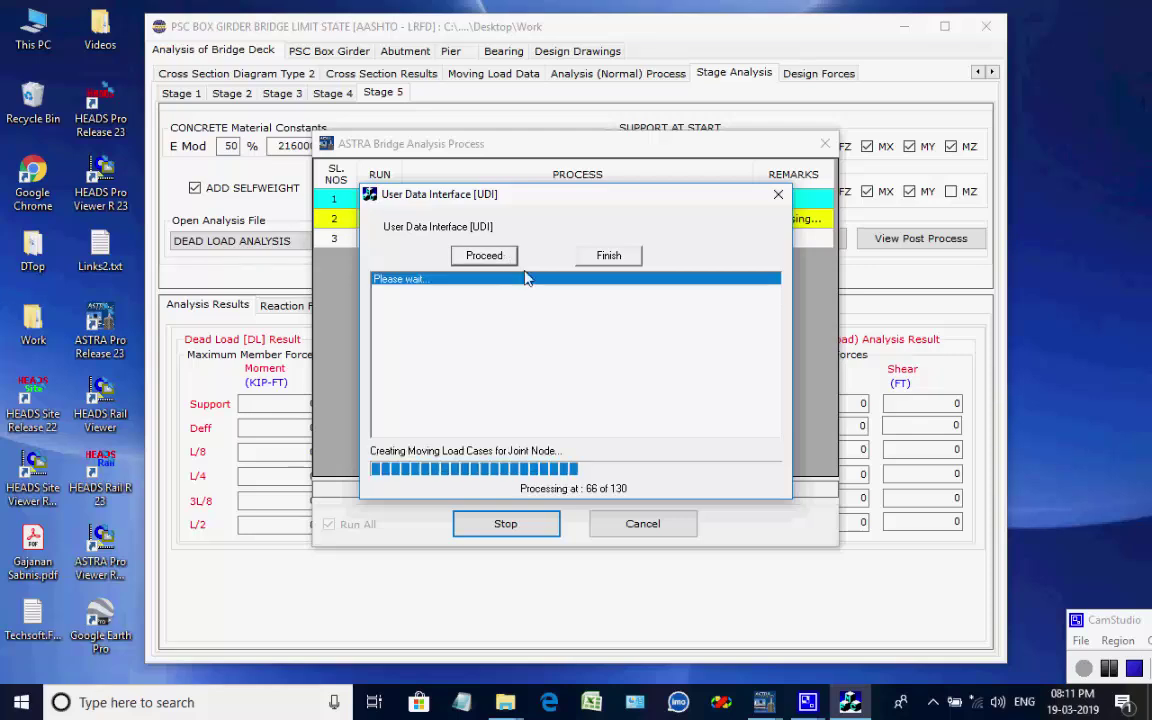
{"action": "left_click", "coordinate": [703, 415]}
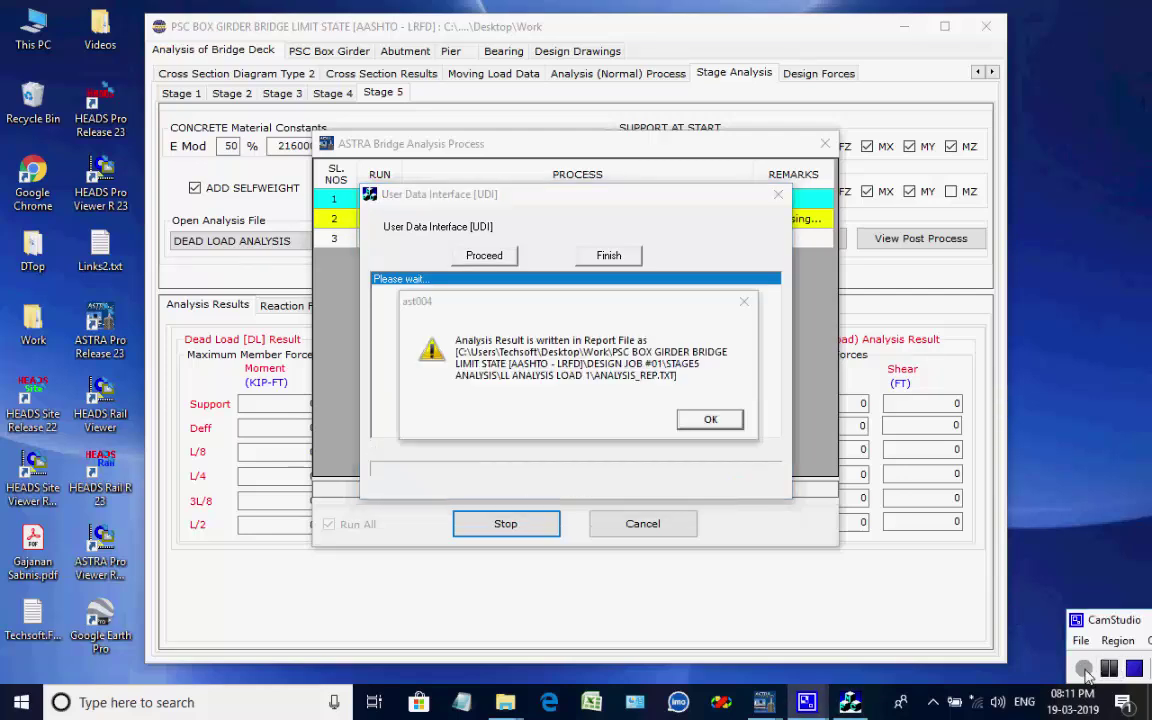
{"action": "left_click", "coordinate": [720, 419]}
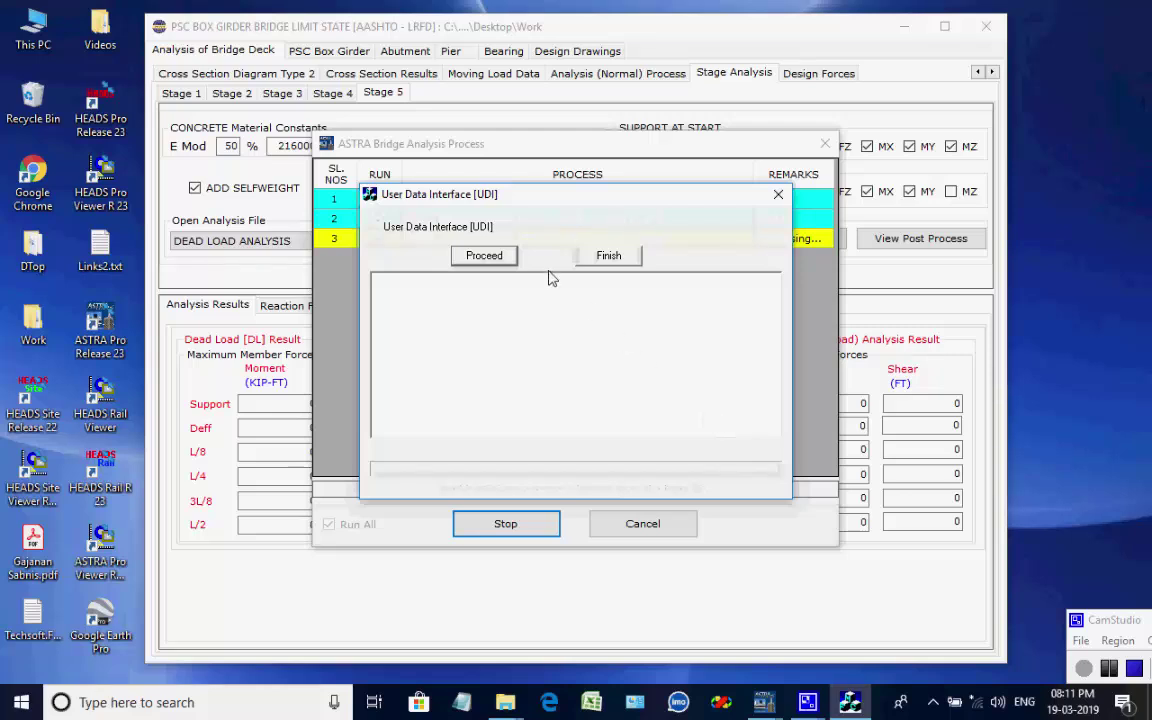
- Run the Stage 5 analysis for LL_LOAD_2_INPUT_FILE through to its report, completing the Stage 5 batch
{"action": "left_click", "coordinate": [506, 257]}
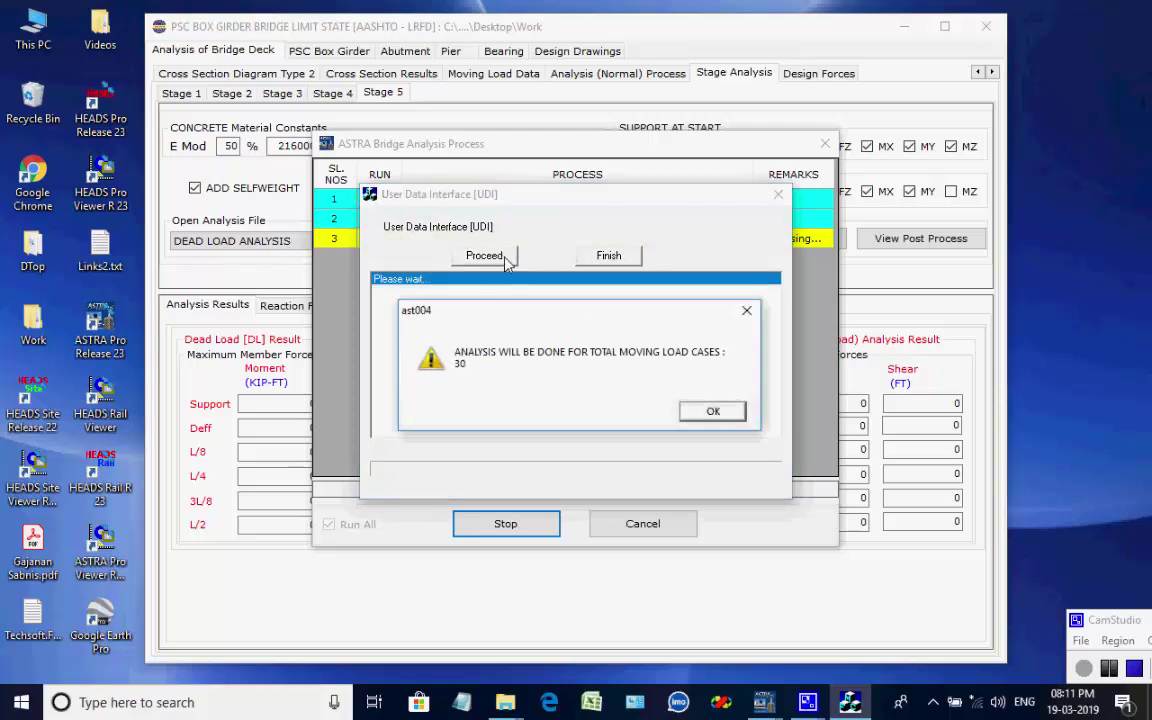
{"action": "left_click", "coordinate": [705, 413]}
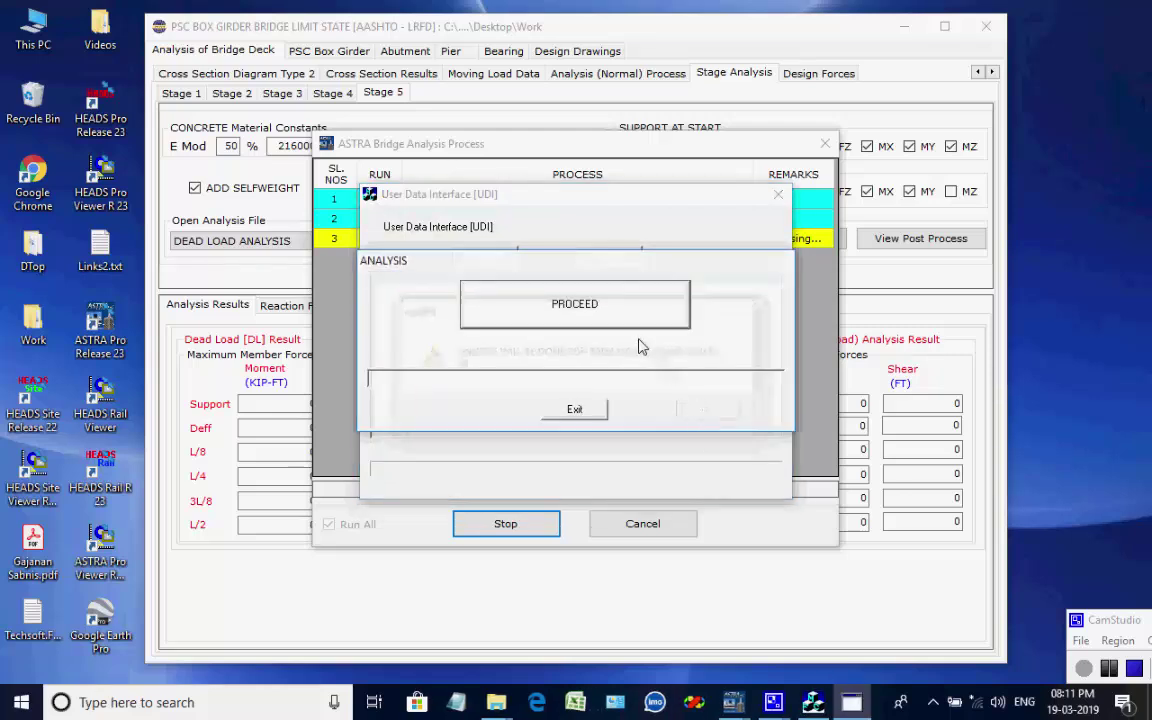
{"action": "left_click", "coordinate": [610, 325]}
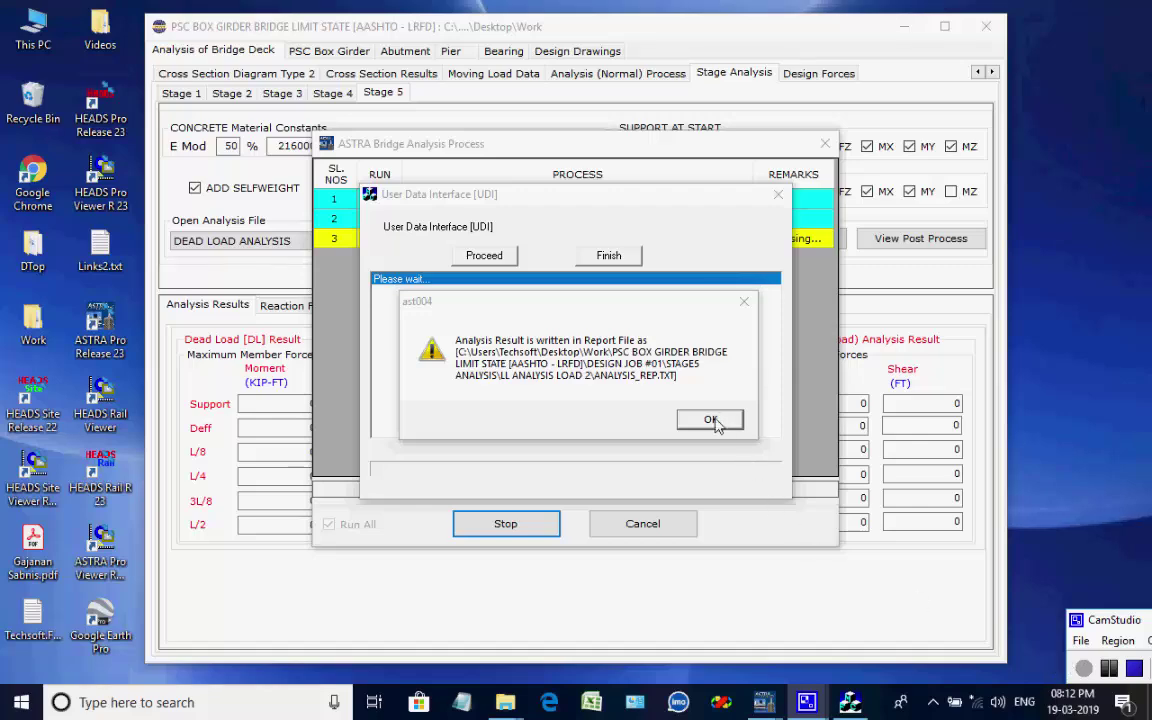
{"action": "left_click", "coordinate": [710, 421]}
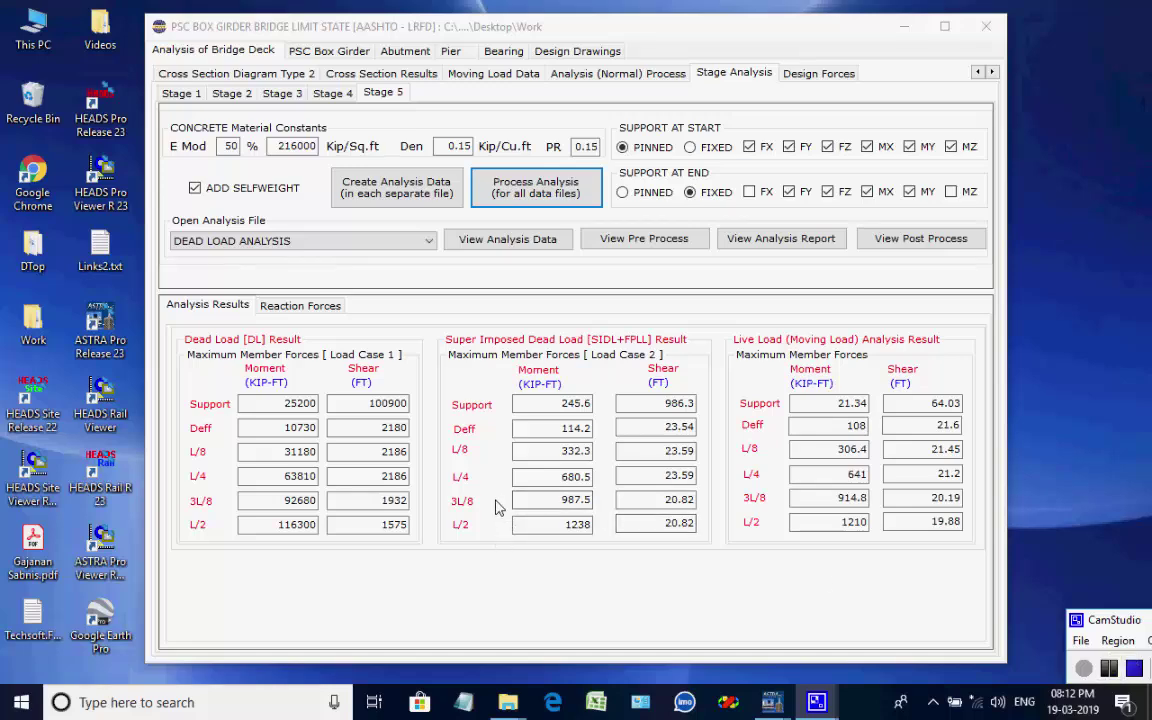
- Go to the design forces and choose STAGE 2 ANALYSIS as the design stage
{"action": "left_click", "coordinate": [815, 76]}
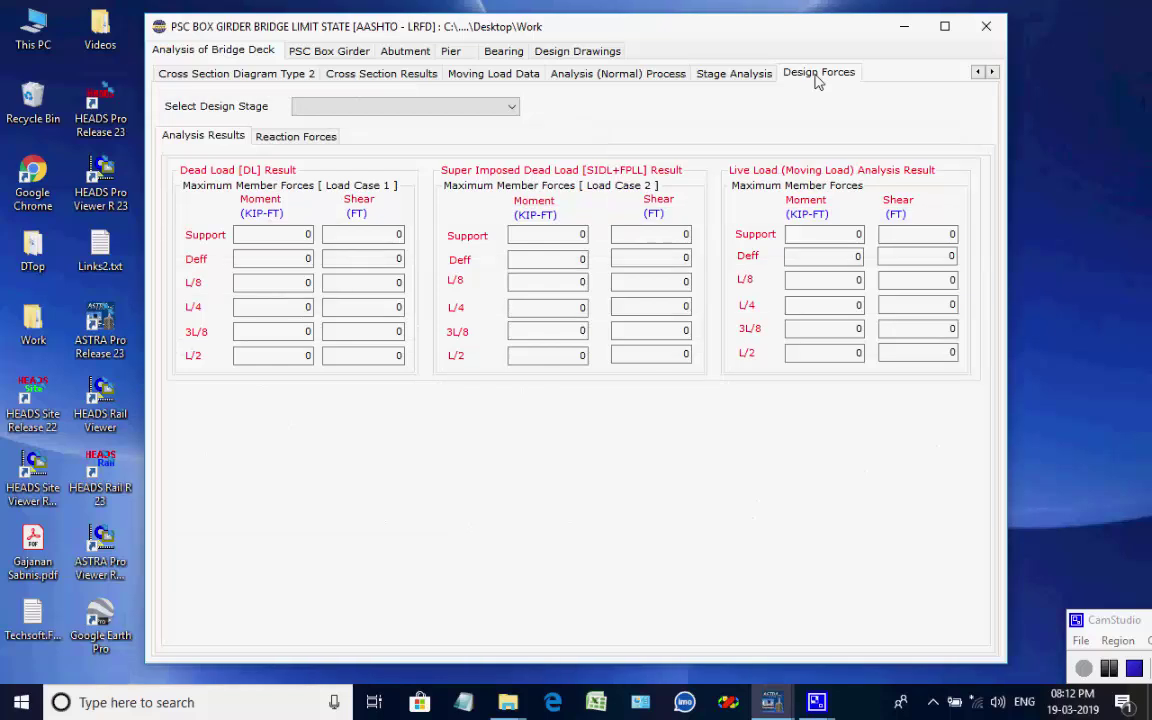
{"action": "left_click", "coordinate": [511, 112]}
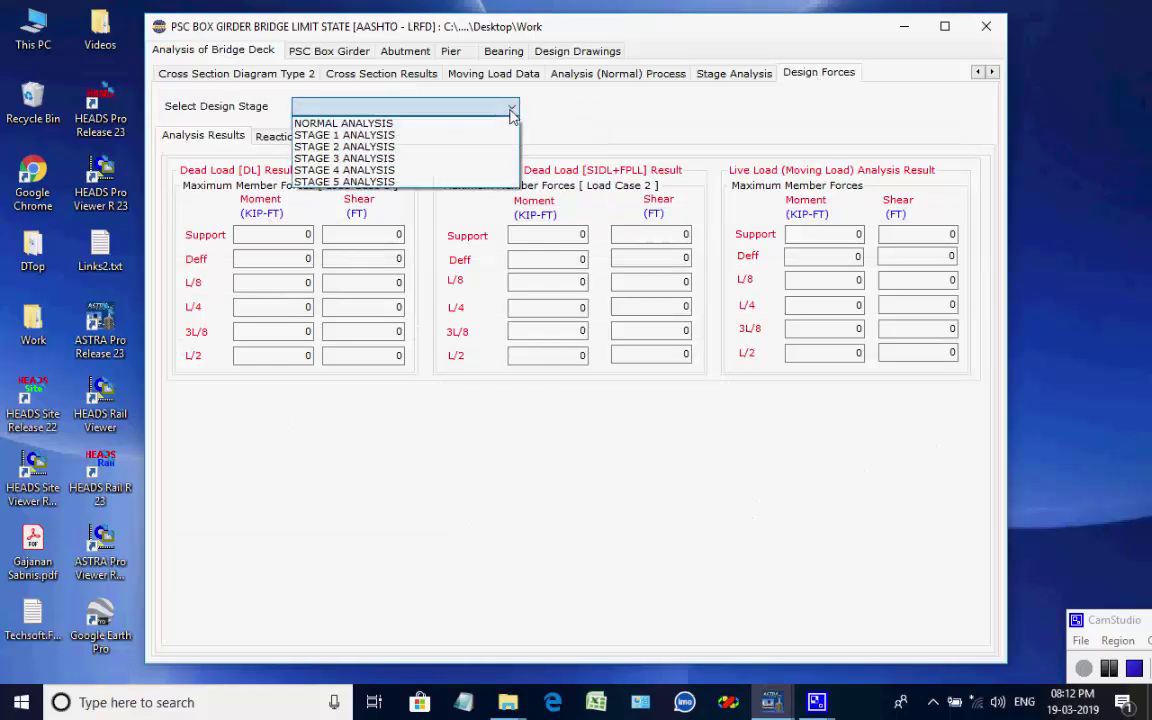
{"action": "left_click", "coordinate": [419, 155]}
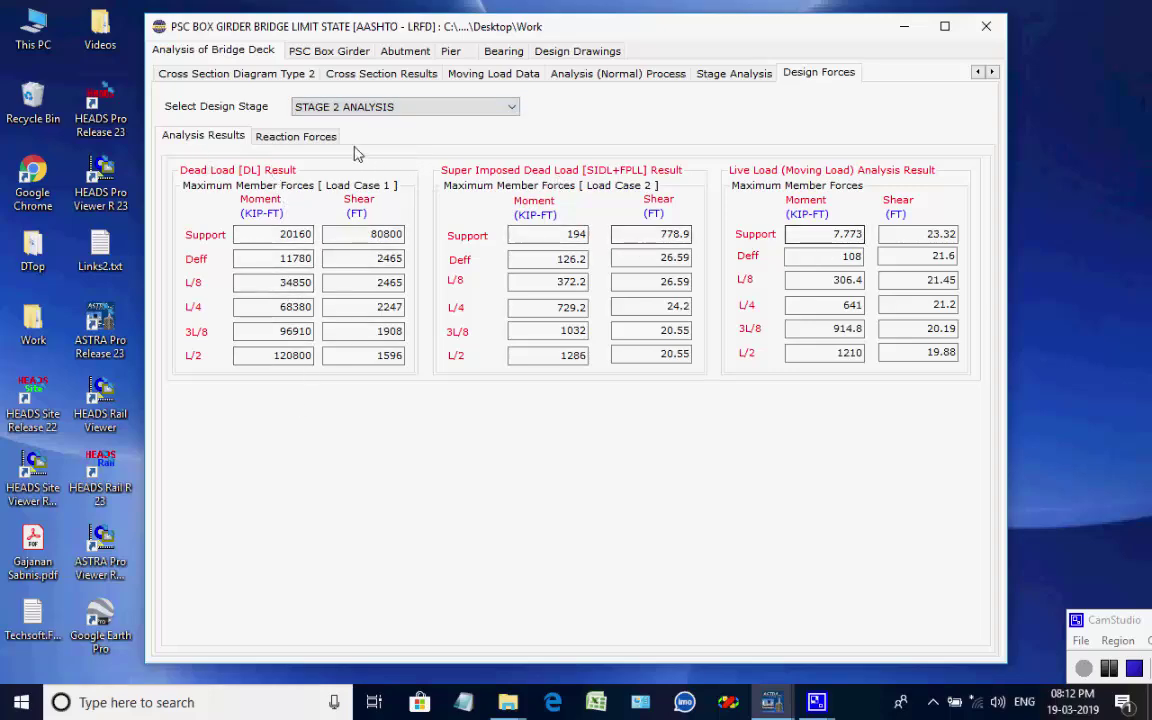
- Review the Stage 2 DL and SIDL support reactions, including both left and right end design forces
{"action": "left_click", "coordinate": [309, 140]}
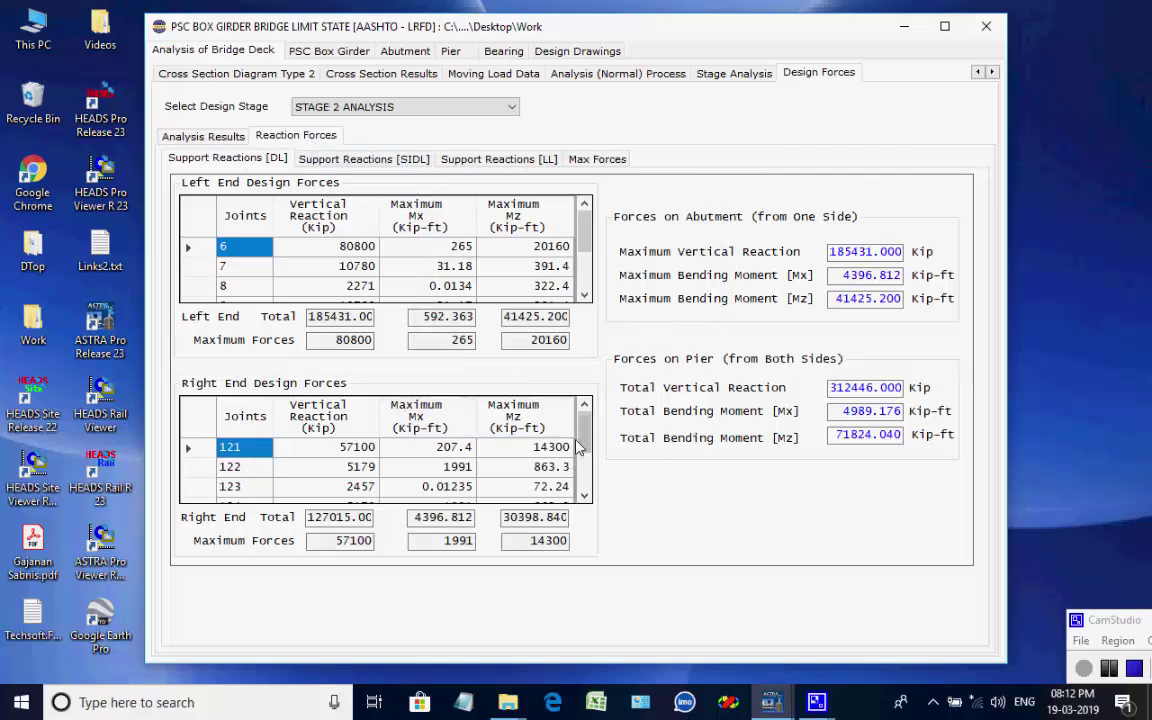
{"action": "mouse_move", "coordinate": [583, 440]}
{"action": "left_mouse_down"}
{"action": "mouse_move", "coordinate": [584, 478]}
{"action": "mouse_move", "coordinate": [584, 440]}
{"action": "left_mouse_up"}
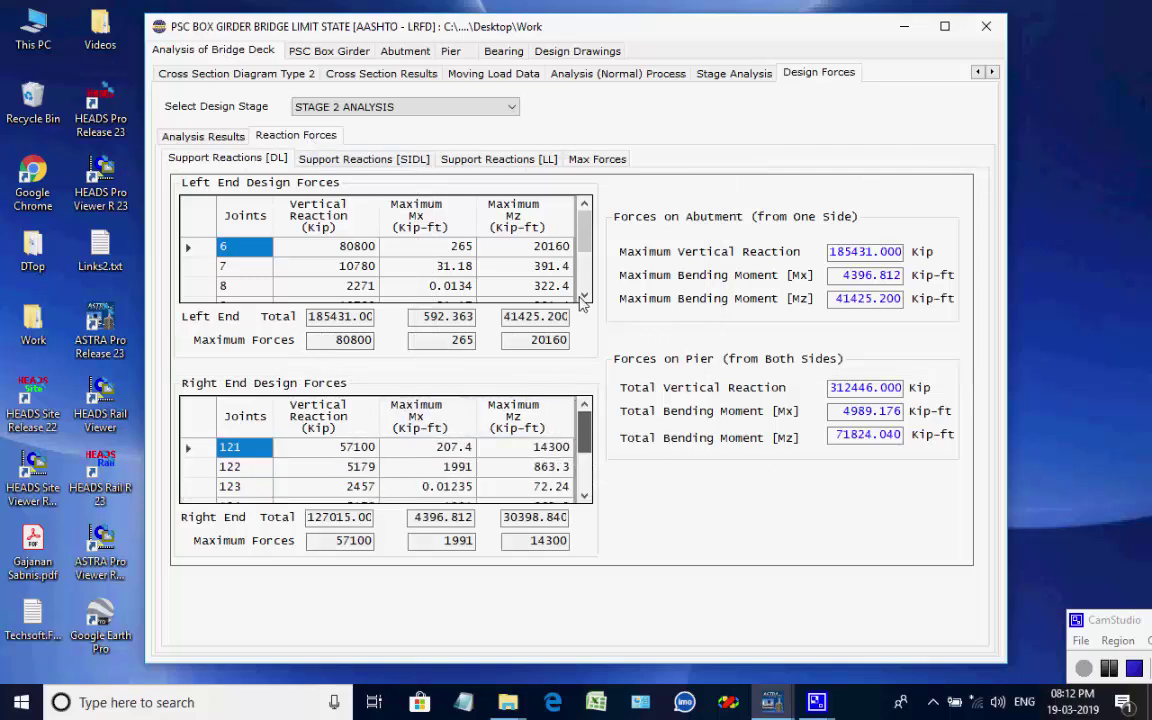
{"action": "mouse_move", "coordinate": [584, 225]}
{"action": "left_mouse_down"}
{"action": "mouse_move", "coordinate": [584, 255]}
{"action": "mouse_move", "coordinate": [583, 222]}
{"action": "left_mouse_up"}
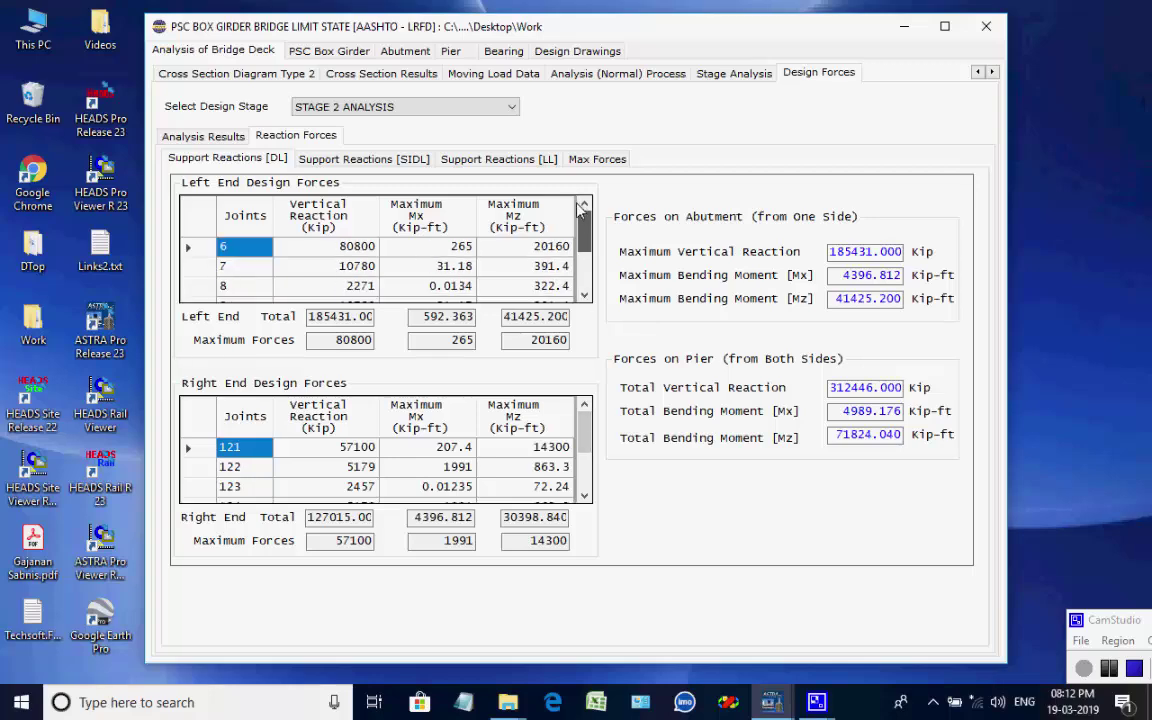
{"action": "left_click", "coordinate": [354, 158]}
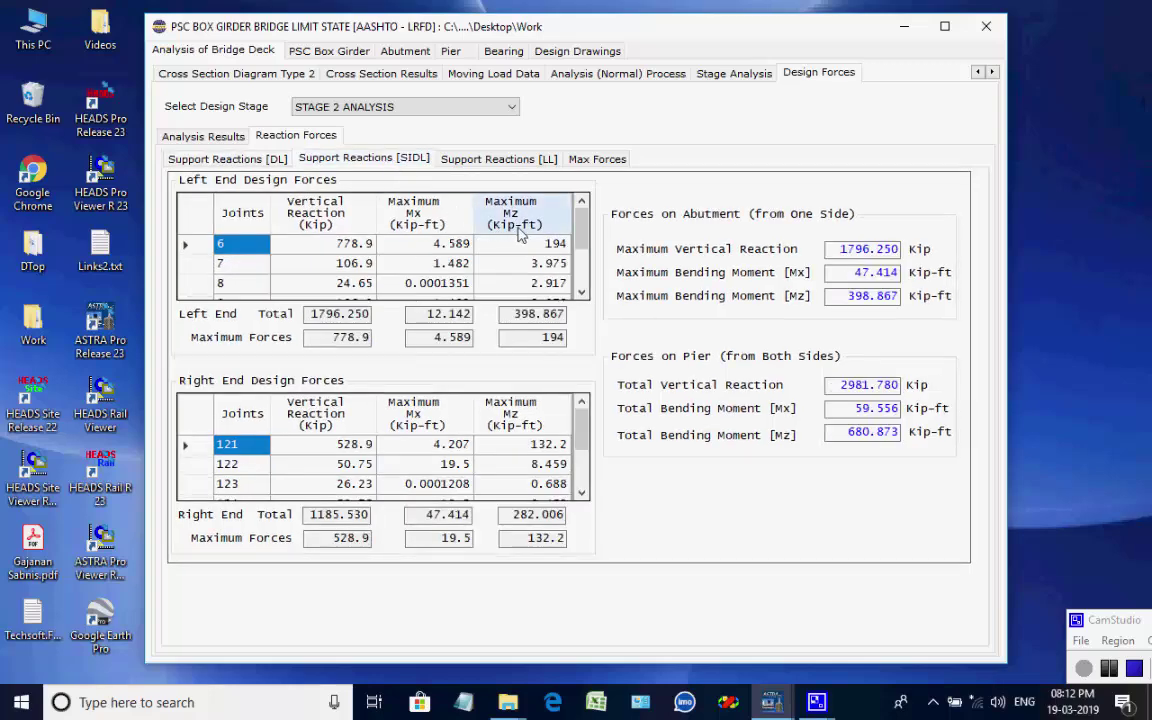
{"action": "mouse_move", "coordinate": [585, 241]}
{"action": "left_mouse_down"}
{"action": "mouse_move", "coordinate": [584, 296]}
{"action": "mouse_move", "coordinate": [584, 225]}
{"action": "left_mouse_up"}
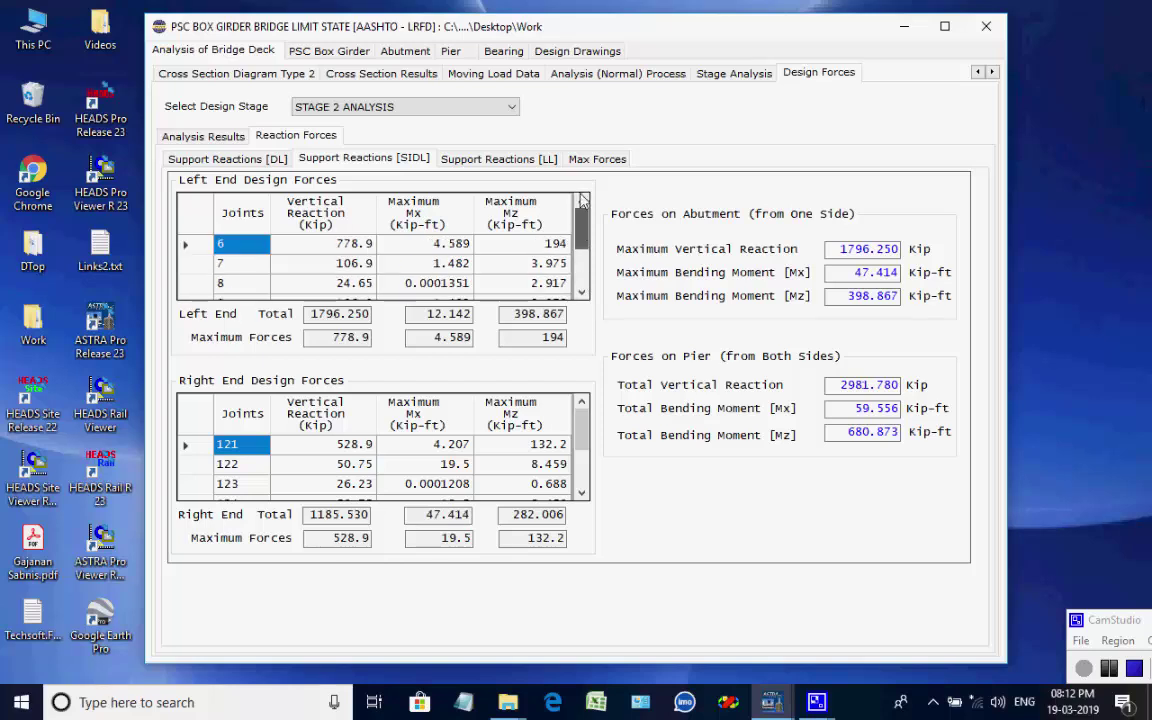
{"action": "mouse_move", "coordinate": [582, 427]}
{"action": "left_mouse_down"}
{"action": "mouse_move", "coordinate": [583, 470]}
{"action": "mouse_move", "coordinate": [583, 420]}
{"action": "left_mouse_up"}
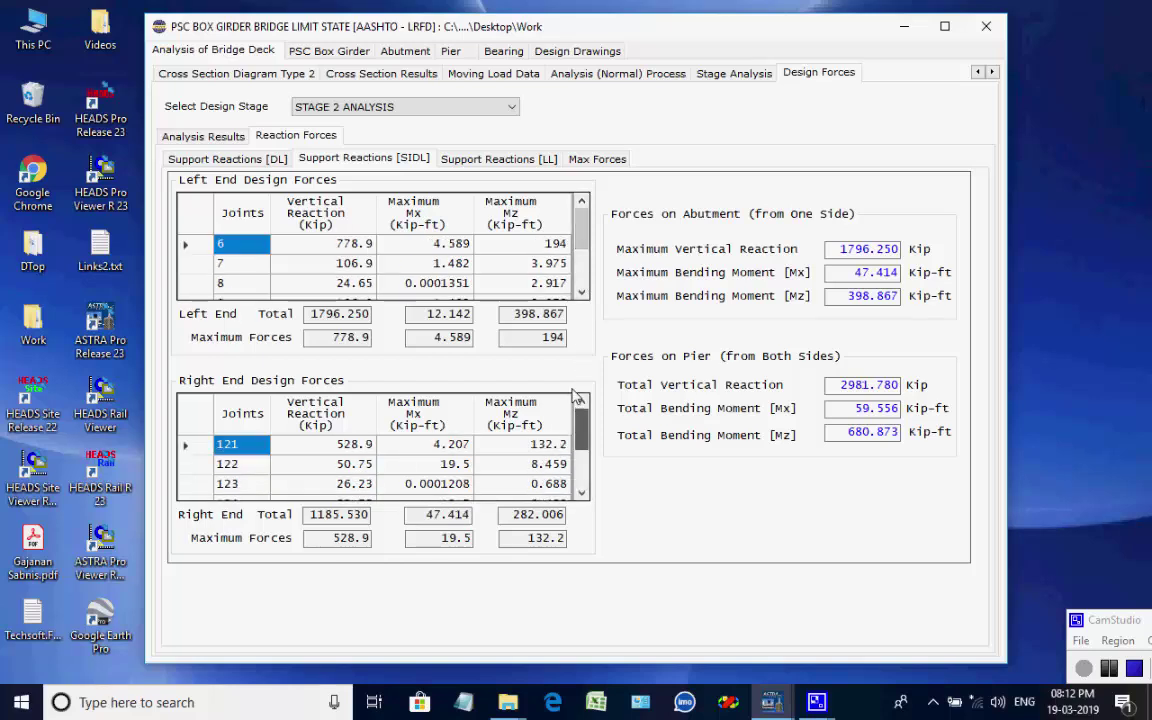
- Review the Stage 2 live load support reactions and the maximum forces for bearings at both ends
{"action": "left_click", "coordinate": [468, 159]}
{"action": "mouse_move", "coordinate": [581, 225]}
{"action": "left_mouse_down"}
{"action": "mouse_move", "coordinate": [591, 295]}
{"action": "mouse_move", "coordinate": [580, 225]}
{"action": "left_mouse_up"}
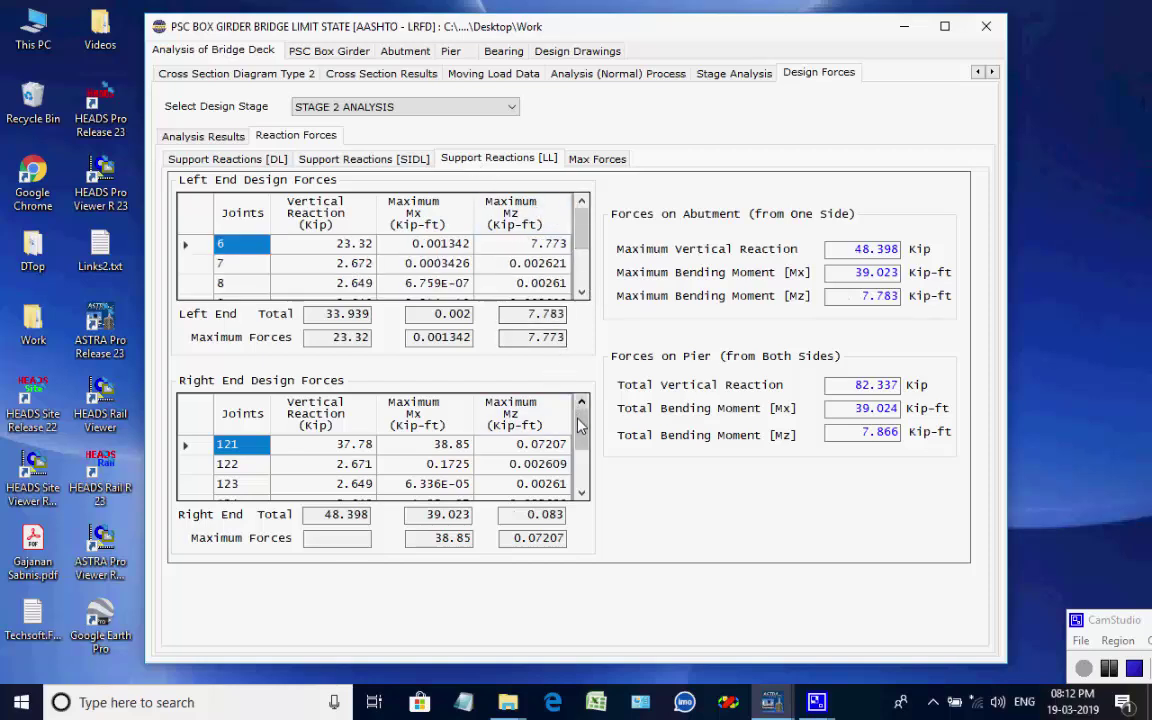
{"action": "mouse_move", "coordinate": [581, 427]}
{"action": "left_mouse_down"}
{"action": "mouse_move", "coordinate": [591, 478]}
{"action": "mouse_move", "coordinate": [582, 415]}
{"action": "left_mouse_up"}
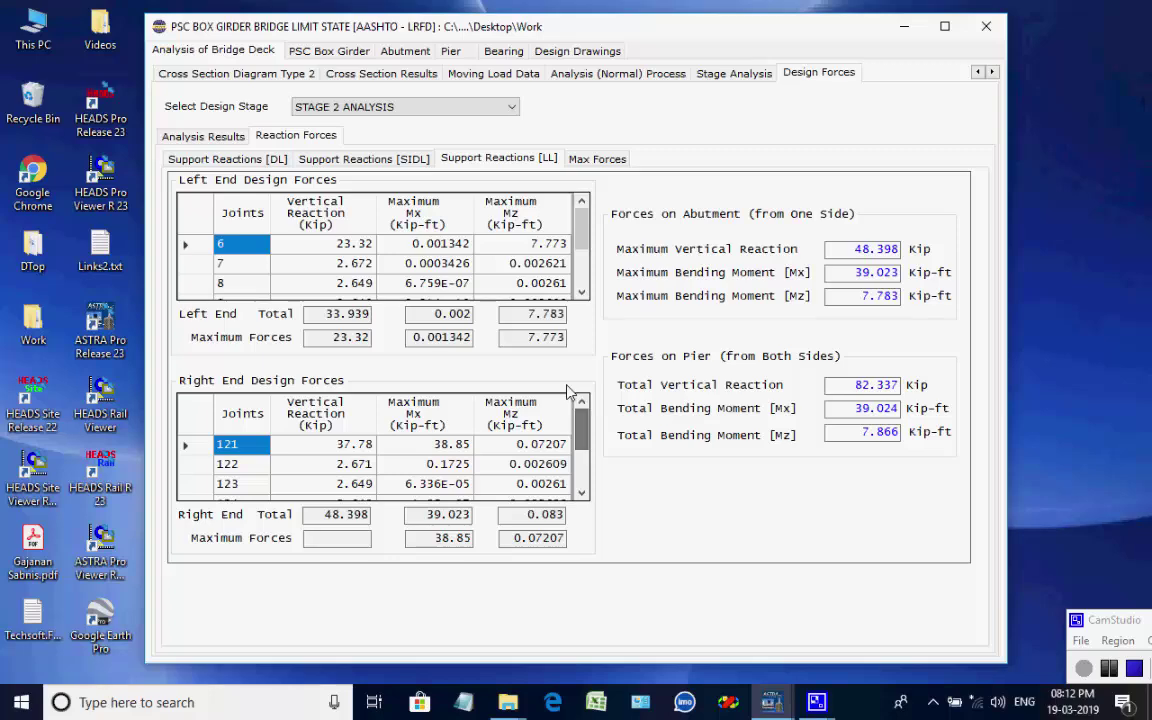
{"action": "left_click", "coordinate": [597, 159]}
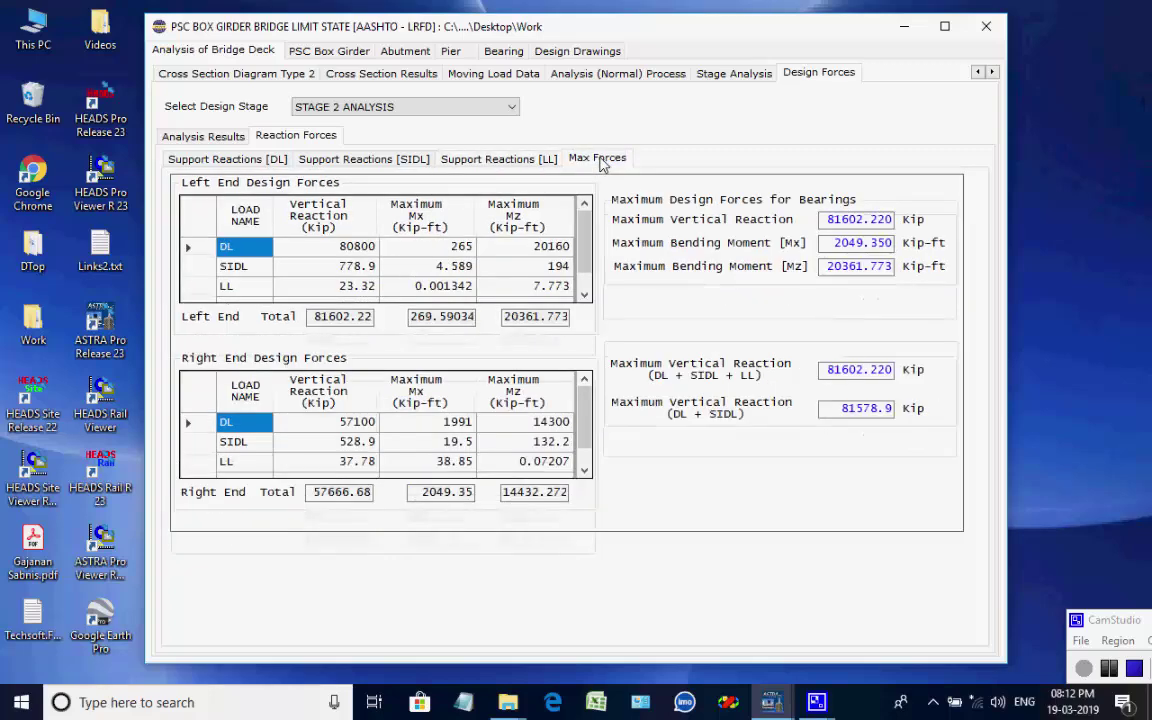
{"action": "scroll", "coordinate": [528, 262], "scroll_direction": "down", "scroll_amount": 1}
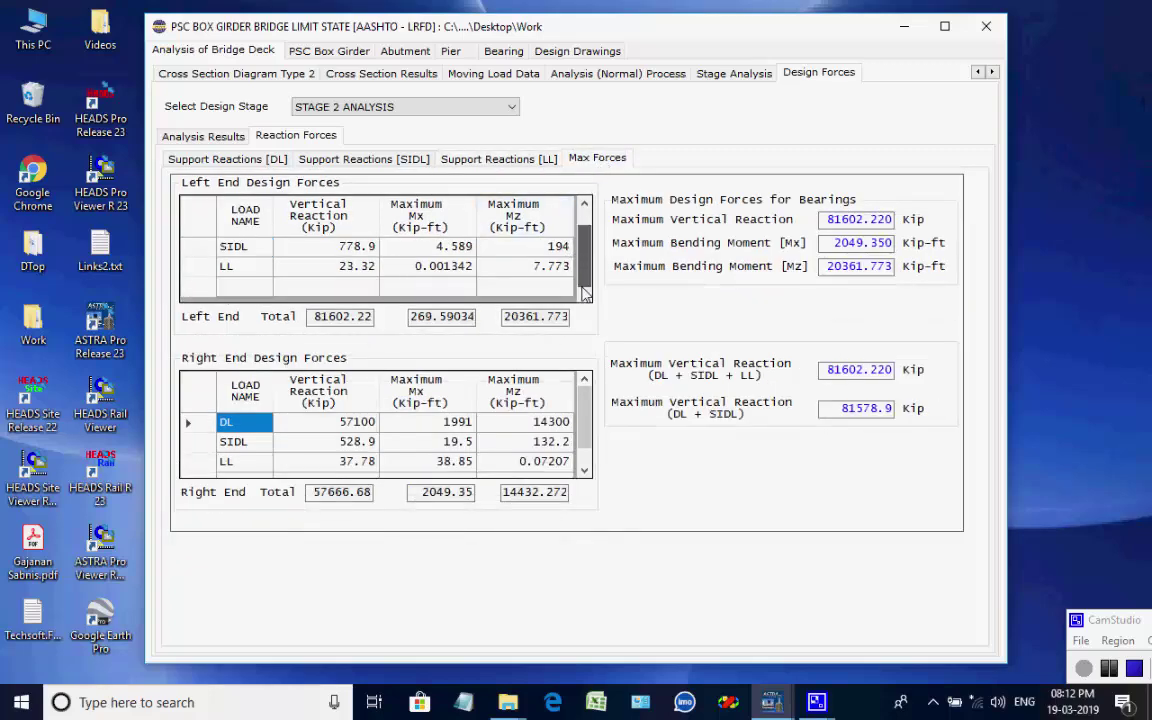
{"action": "scroll", "coordinate": [528, 262], "scroll_direction": "up", "scroll_amount": 1}
{"action": "left_click_drag", "start_coordinate": [585, 390], "coordinate": [589, 334]}
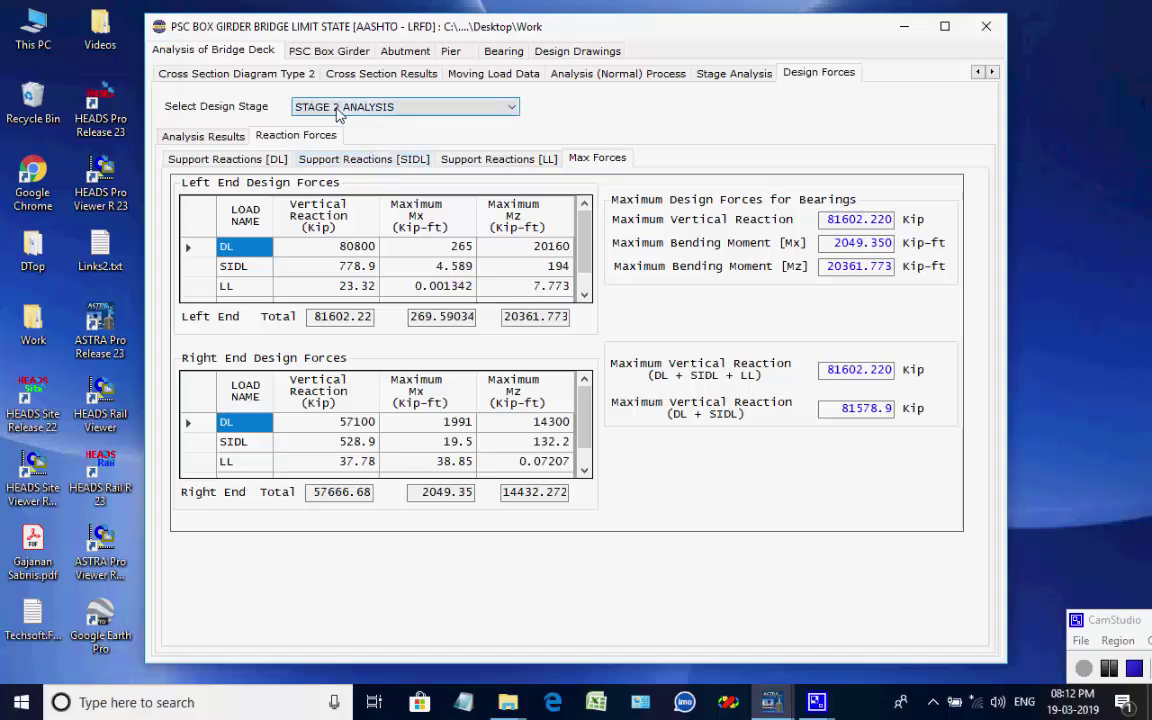
- Process the PSC box girder as a new design to generate its AASHTO LRFD PSC Box Girder Design workbook
{"action": "left_click", "coordinate": [323, 52]}
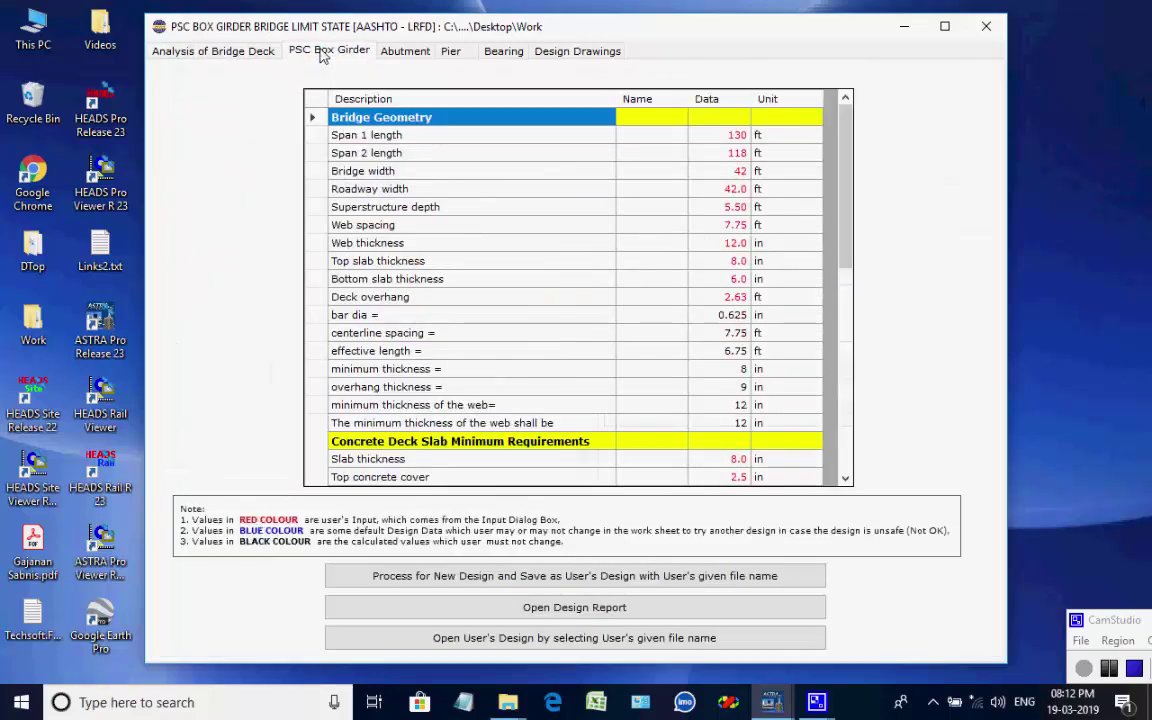
{"action": "left_click", "coordinate": [549, 585]}
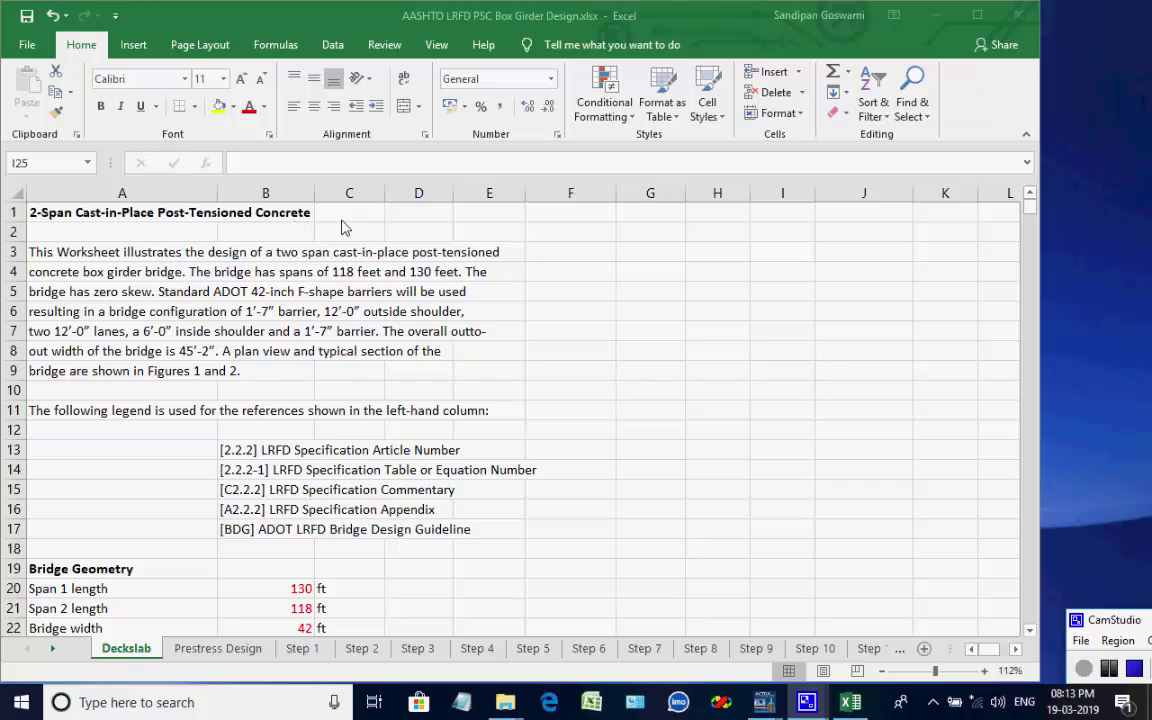
- Examine the Deckslab sheet's bridge geometry, minimum requirements, location plan and typical section dimensions
{"action": "scroll", "coordinate": [341, 228], "scroll_direction": "down", "scroll_amount": 3}
{"action": "scroll", "coordinate": [332, 330], "scroll_direction": "down", "scroll_amount": 7}
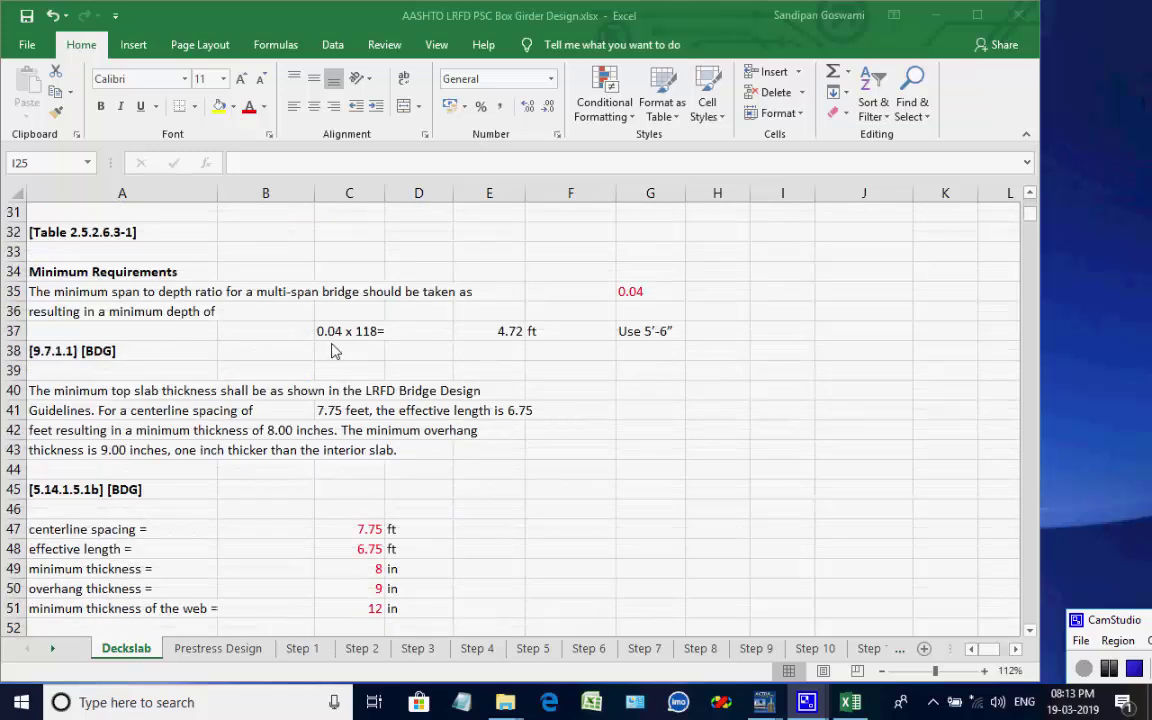
{"action": "scroll", "coordinate": [333, 350], "scroll_direction": "down", "scroll_amount": 10}
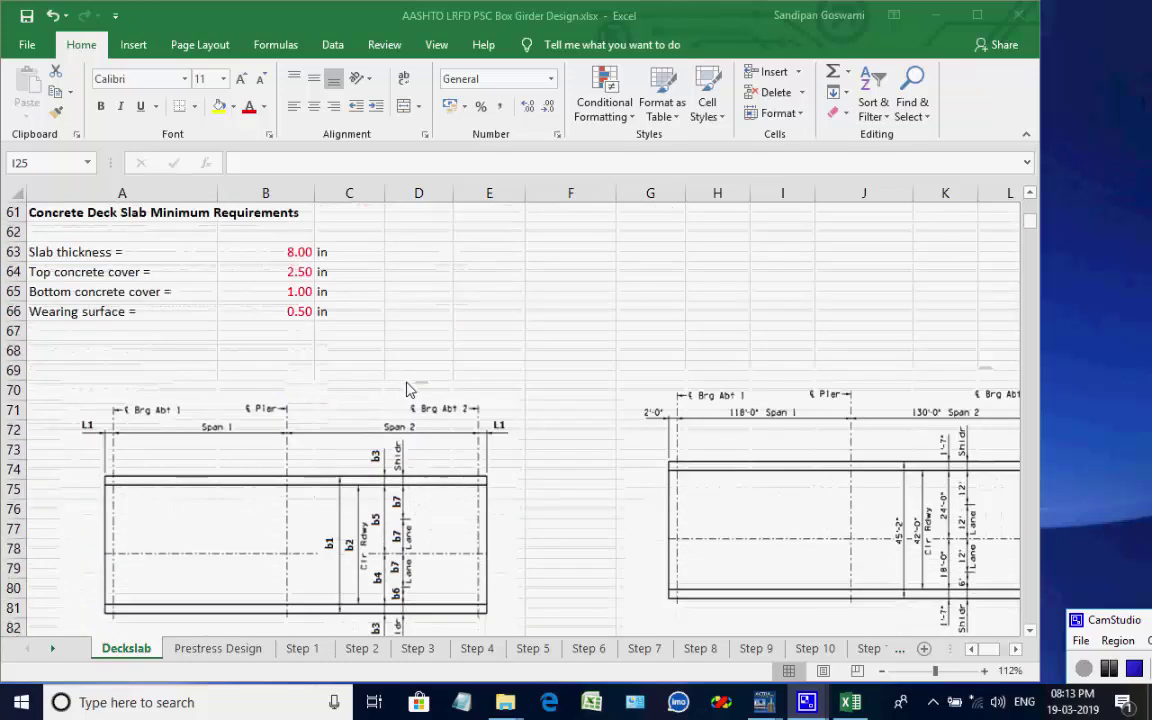
{"action": "scroll", "coordinate": [407, 388], "scroll_direction": "down", "scroll_amount": 2}
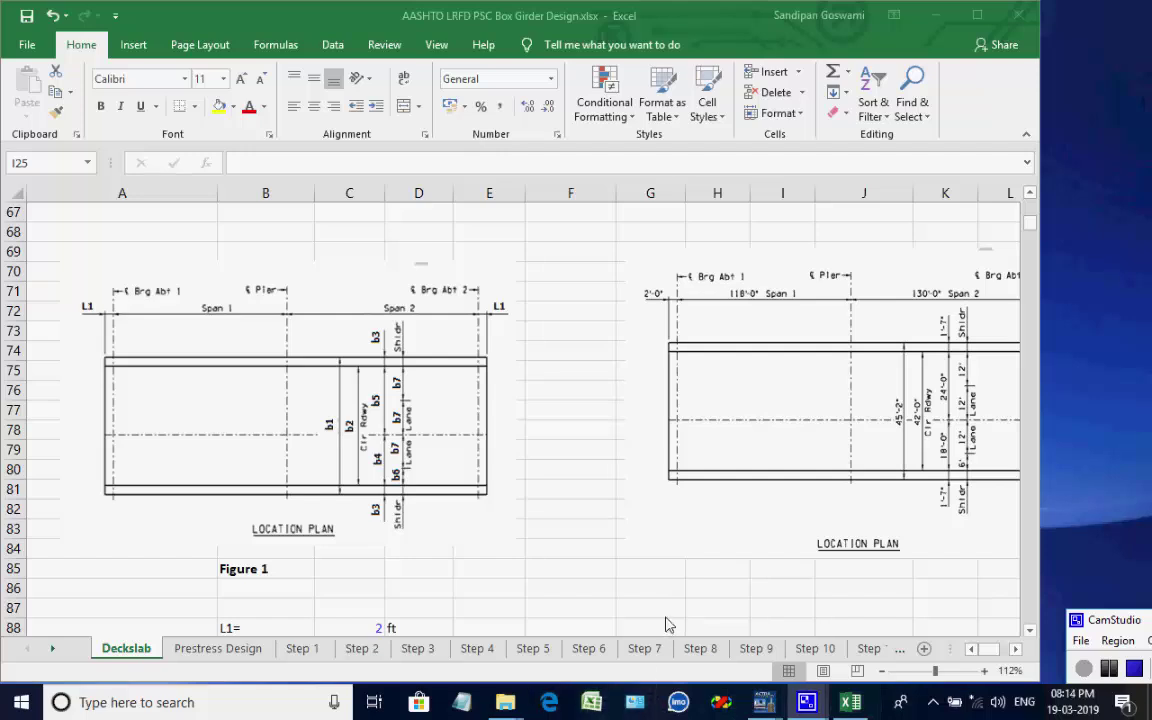
{"action": "scroll", "coordinate": [668, 624], "scroll_direction": "down", "scroll_amount": 5}
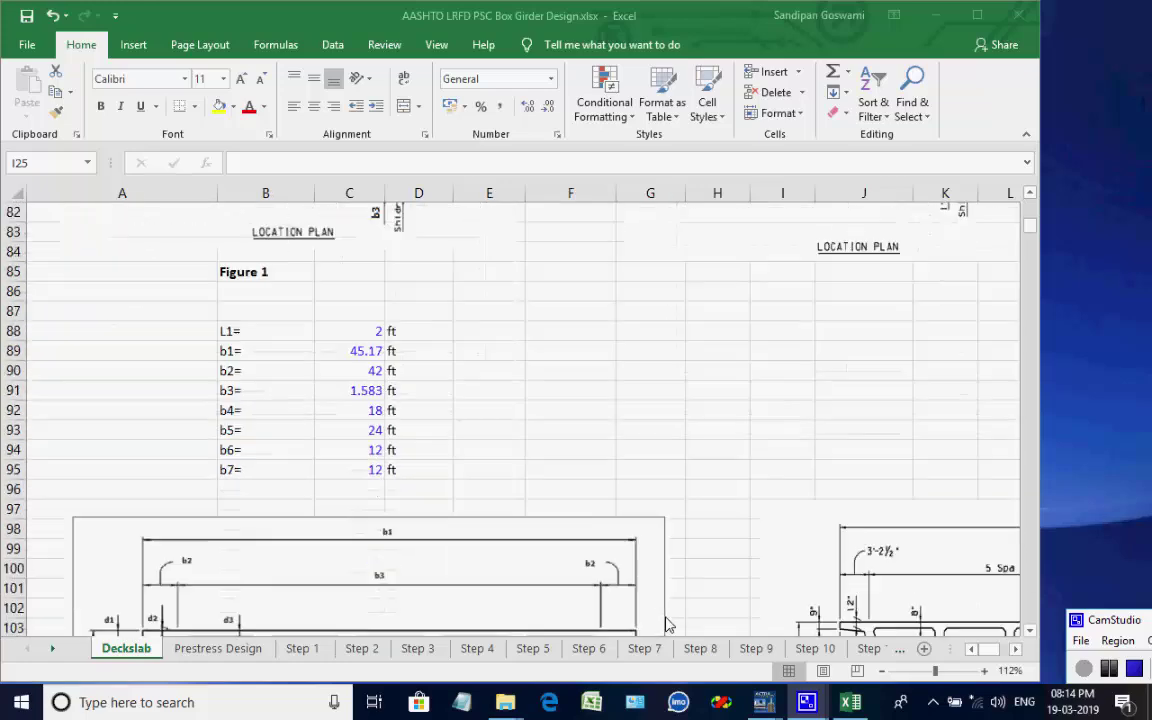
{"action": "scroll", "coordinate": [668, 624], "scroll_direction": "down", "scroll_amount": 4}
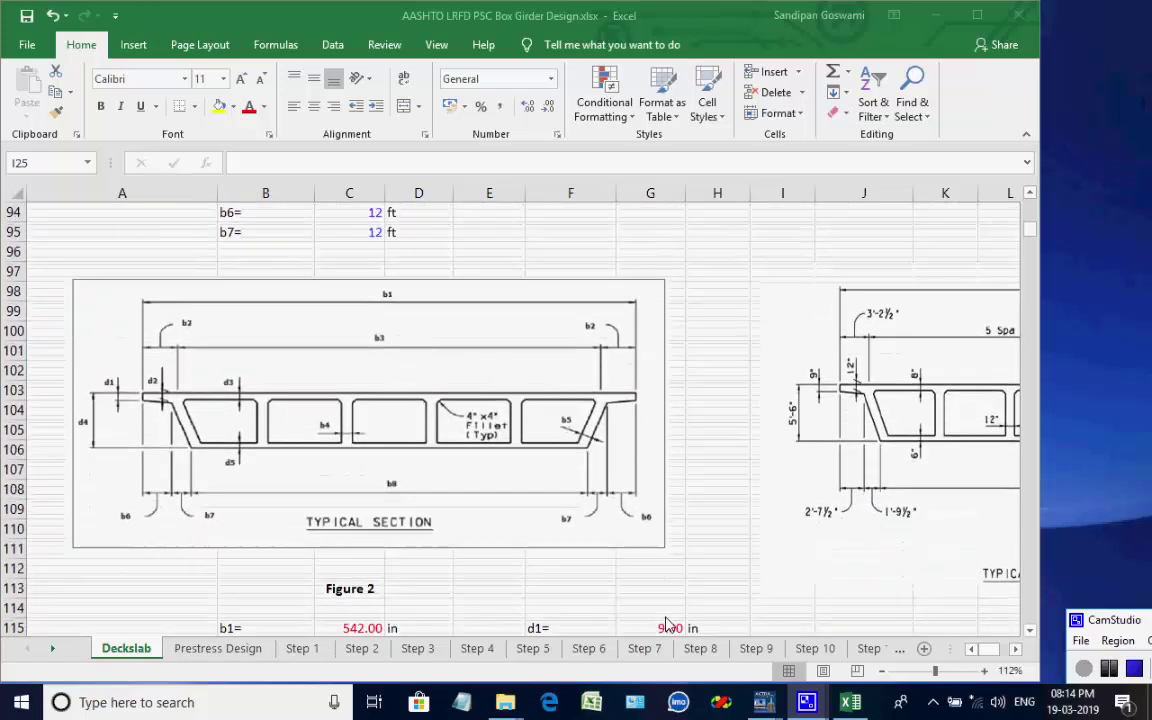
{"action": "scroll", "coordinate": [668, 624], "scroll_direction": "down", "scroll_amount": 11}
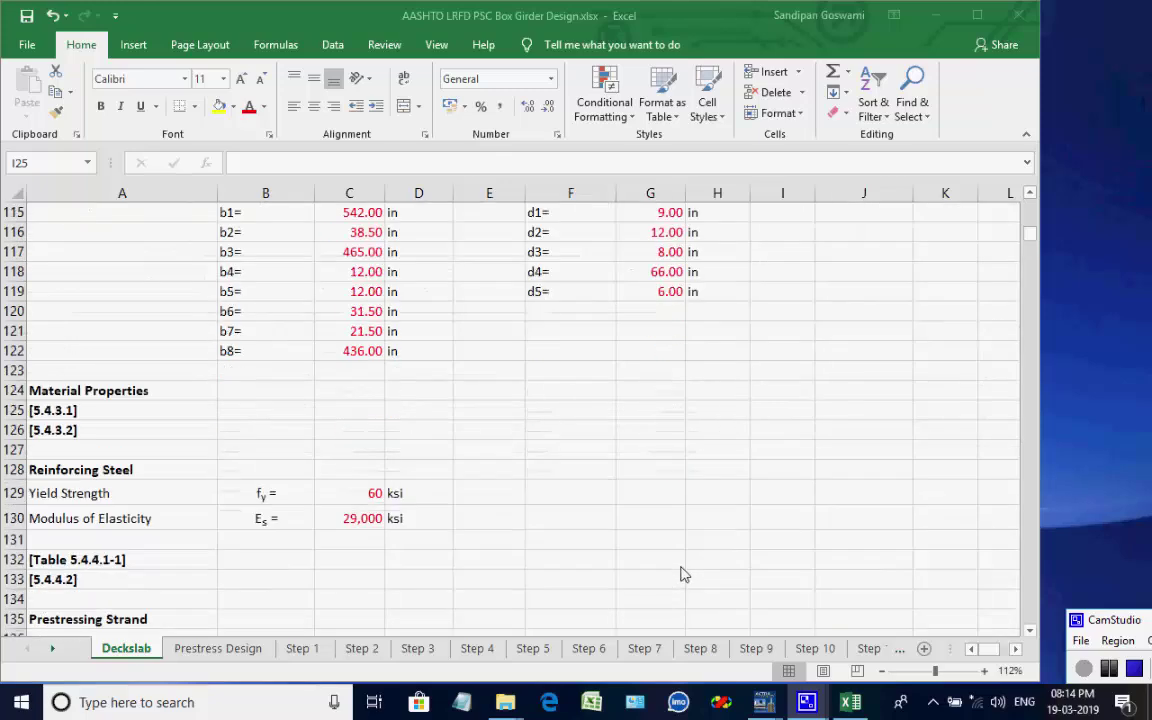
- Examine the Deckslab sheet's concrete properties, modulus of rupture, limit state factors and positive moment summary
{"action": "scroll", "coordinate": [702, 542], "scroll_direction": "down", "scroll_amount": 14}
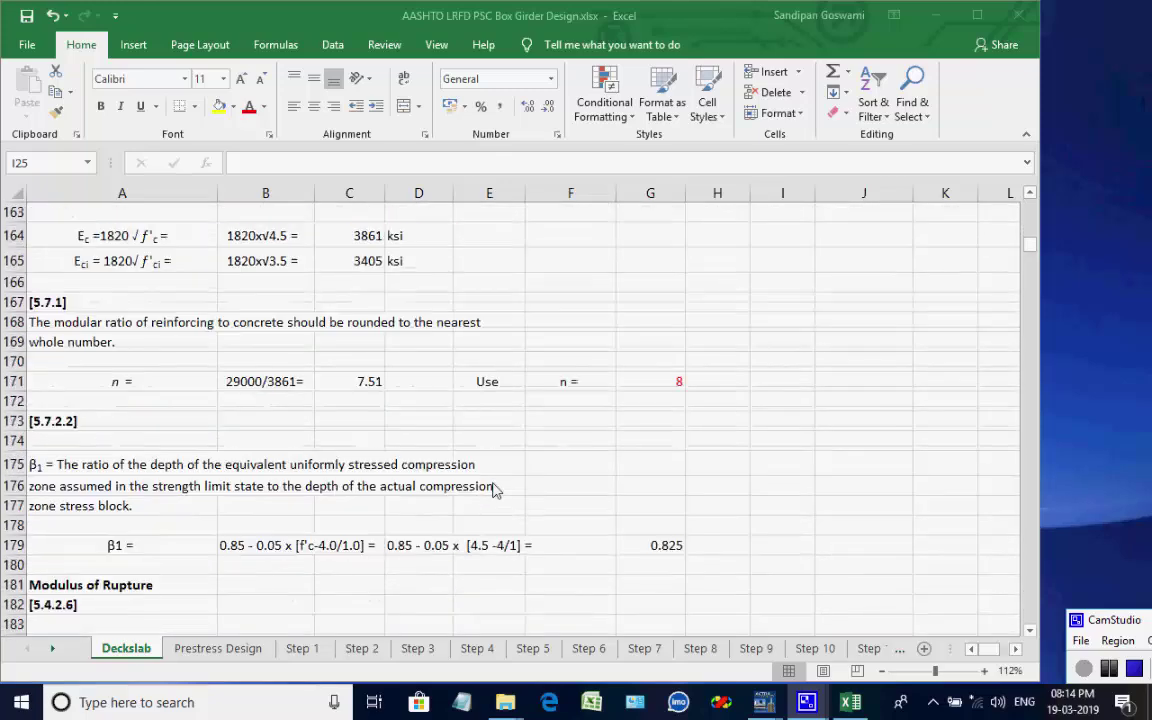
{"action": "scroll", "coordinate": [491, 489], "scroll_direction": "down", "scroll_amount": 7}
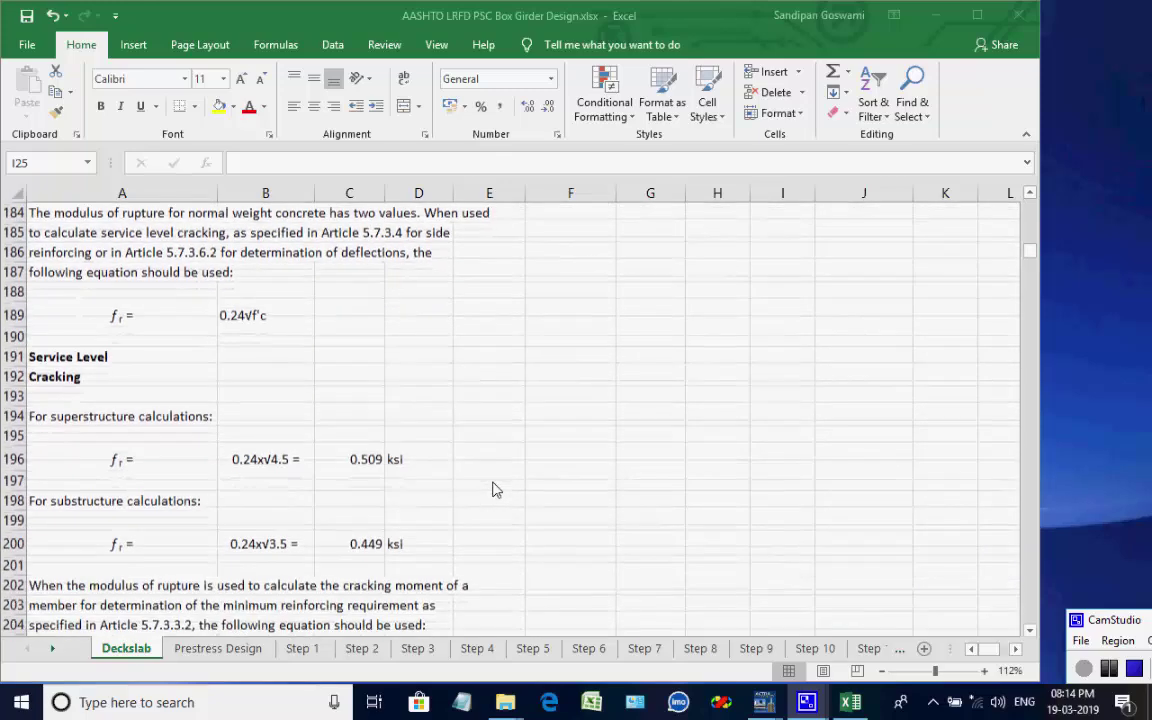
{"action": "scroll", "coordinate": [494, 489], "scroll_direction": "down", "scroll_amount": 10}
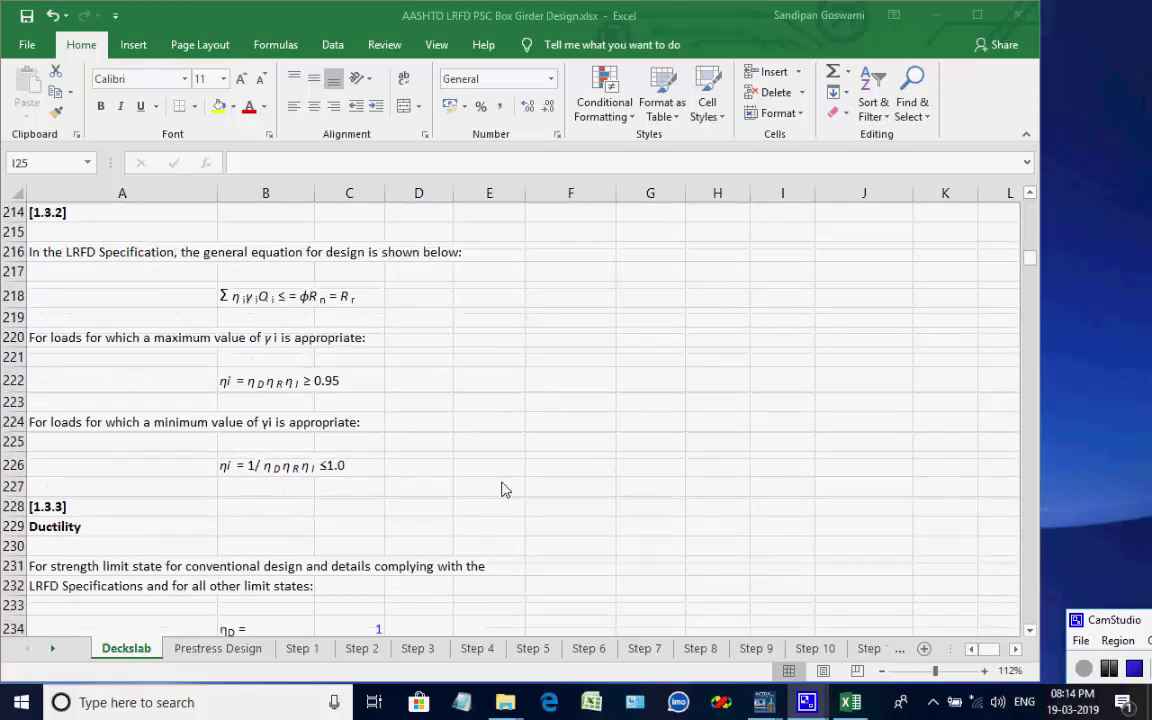
{"action": "scroll", "coordinate": [503, 489], "scroll_direction": "down", "scroll_amount": 3}
{"action": "scroll", "coordinate": [765, 418], "scroll_direction": "down", "scroll_amount": 7}
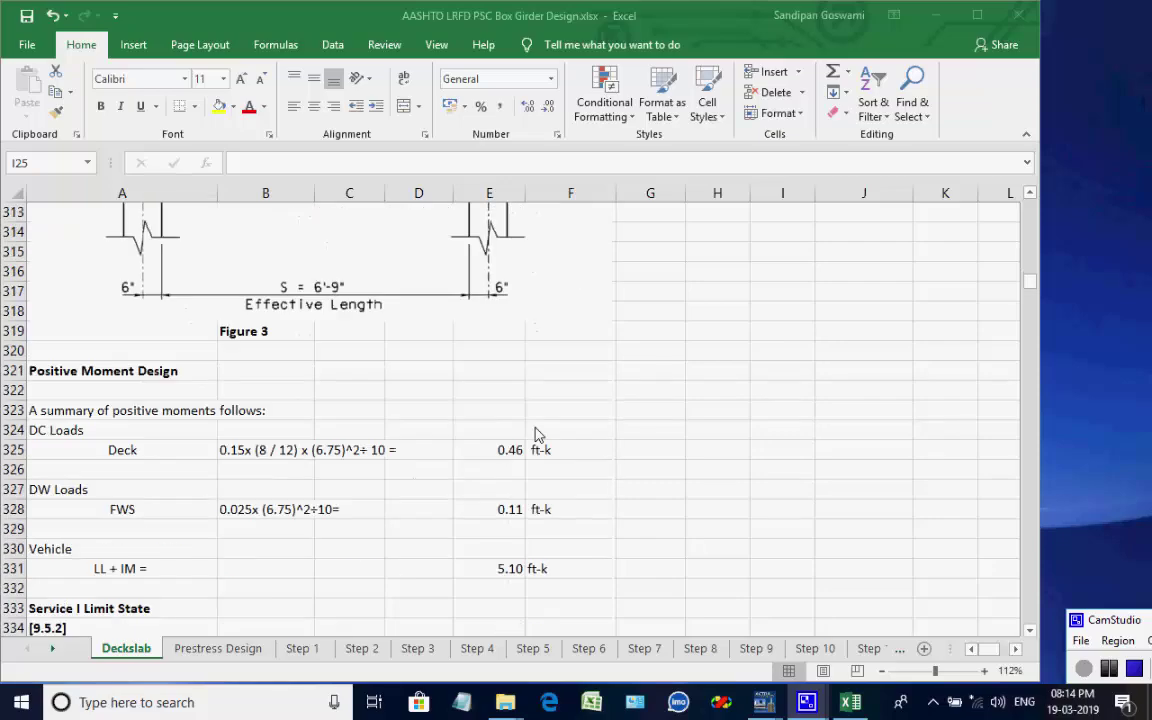
- Examine the deck slab's stress, crack control, flexural resistance and reinforcement calculations through to the second Strength I check
{"action": "scroll", "coordinate": [540, 436], "scroll_direction": "down", "scroll_amount": 20}
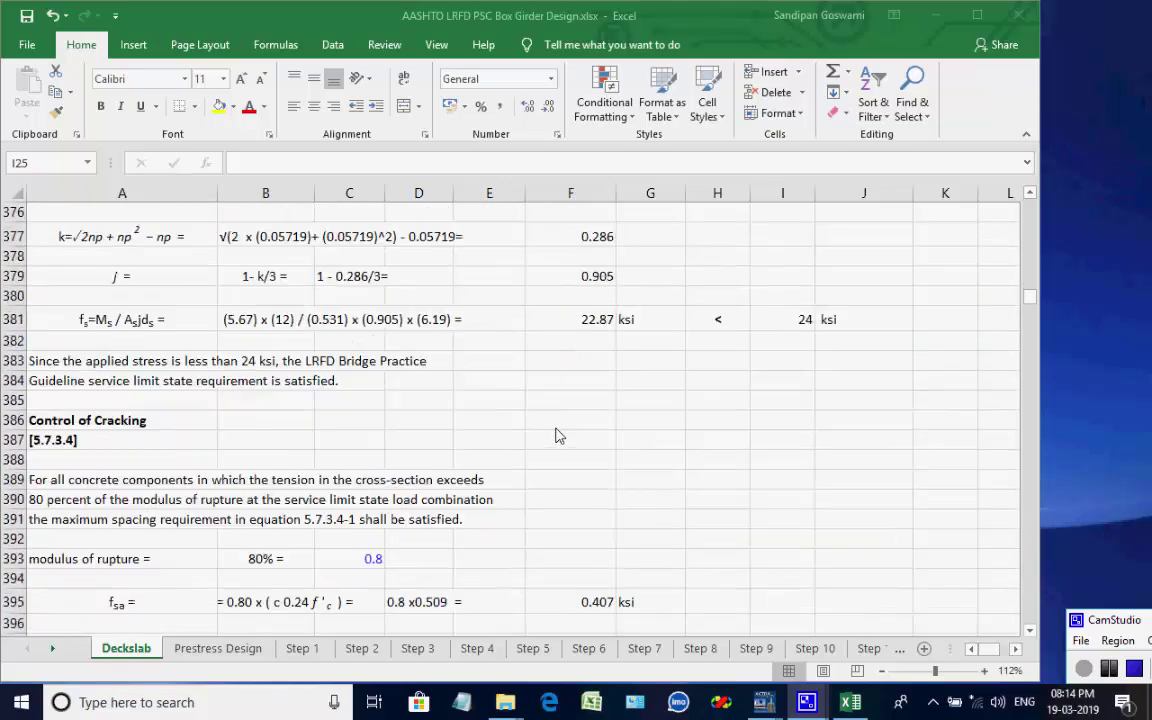
{"action": "scroll", "coordinate": [560, 439], "scroll_direction": "down", "scroll_amount": 20}
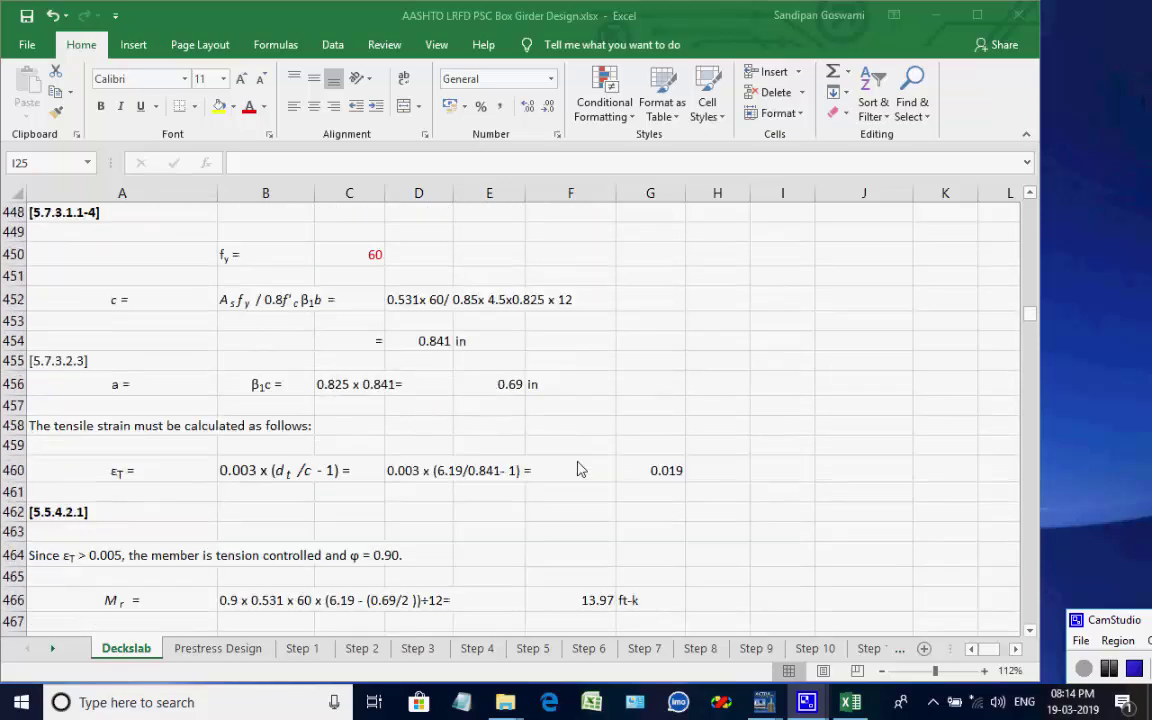
{"action": "scroll", "coordinate": [585, 470], "scroll_direction": "down", "scroll_amount": 16}
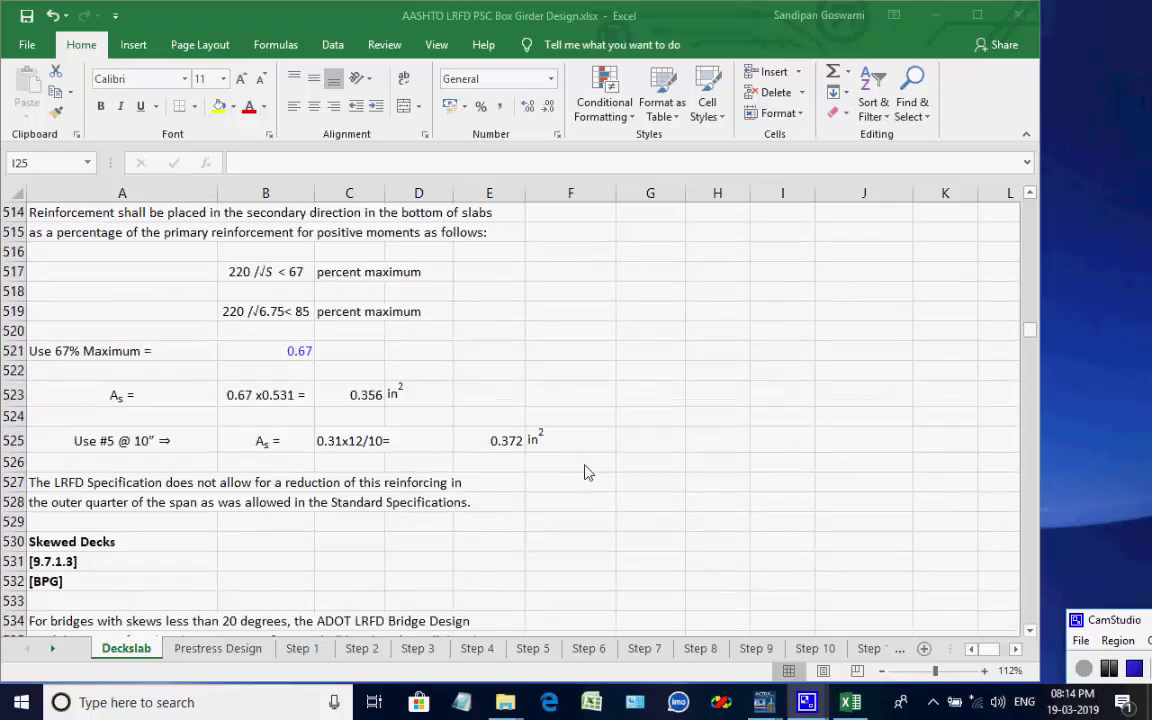
{"action": "scroll", "coordinate": [599, 480], "scroll_direction": "down", "scroll_amount": 15}
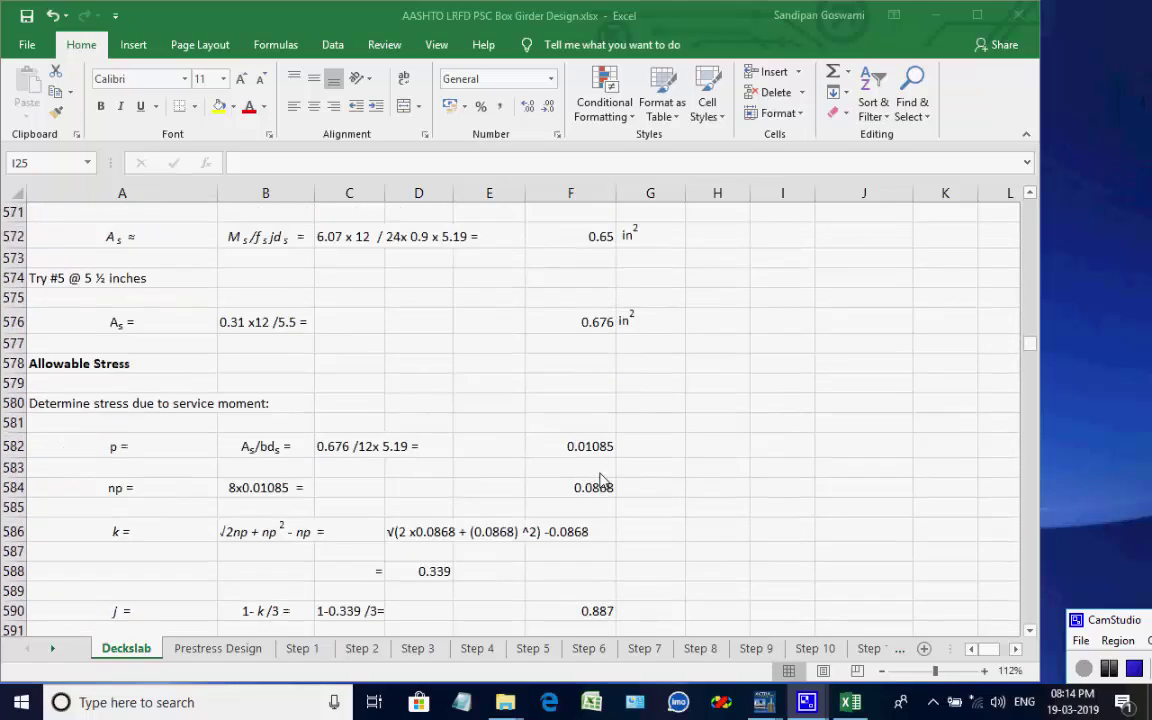
{"action": "scroll", "coordinate": [599, 481], "scroll_direction": "down", "scroll_amount": 19}
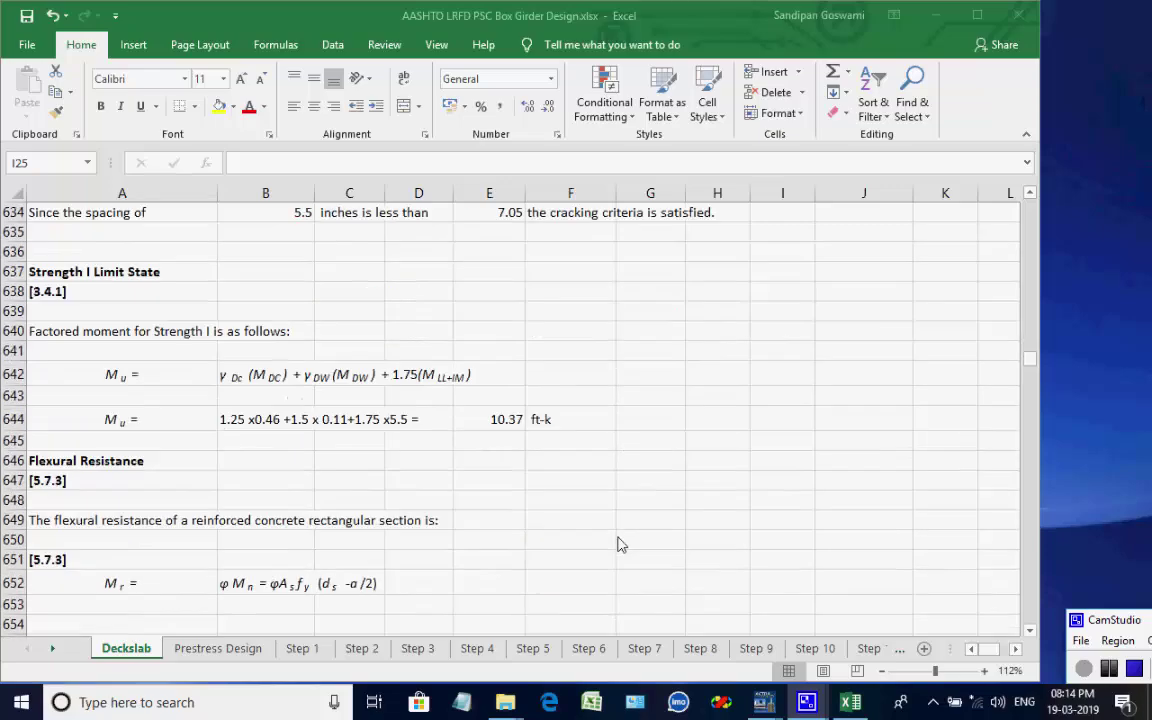
- Examine the deck overhang dimensions, railing resistance, barrier connection and face-of-barrier calculations in the Deckslab sheet
{"action": "scroll", "coordinate": [618, 543], "scroll_direction": "down", "scroll_amount": 8}
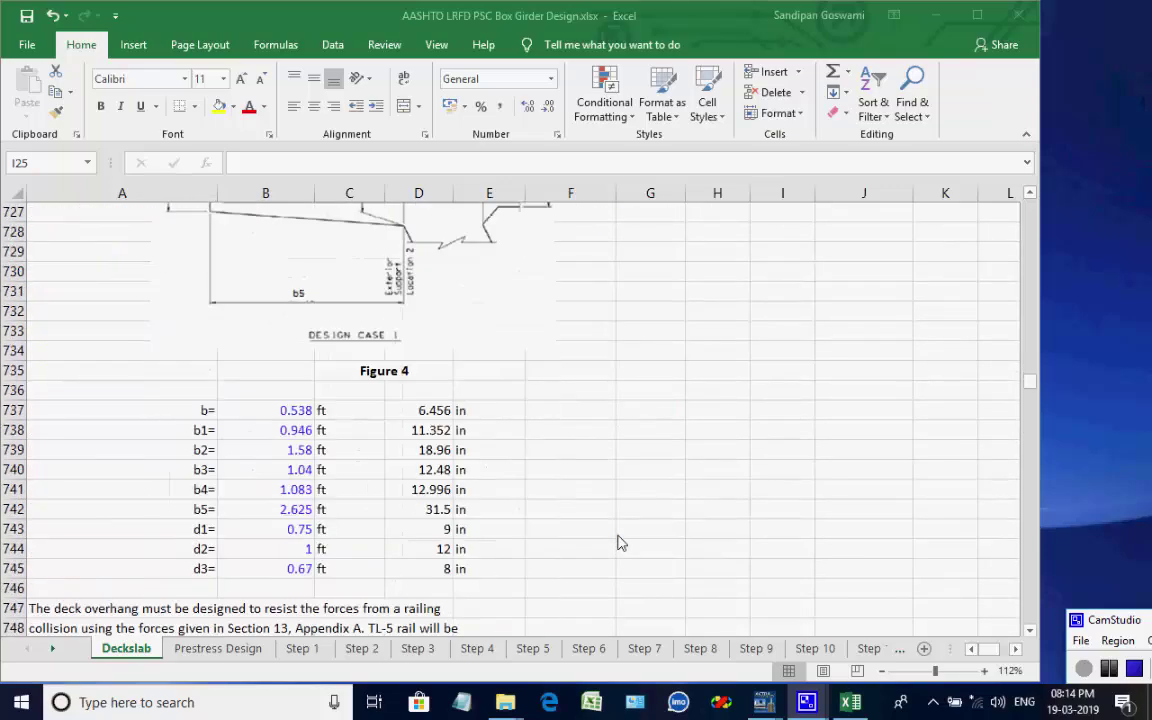
{"action": "scroll", "coordinate": [616, 556], "scroll_direction": "down", "scroll_amount": 18}
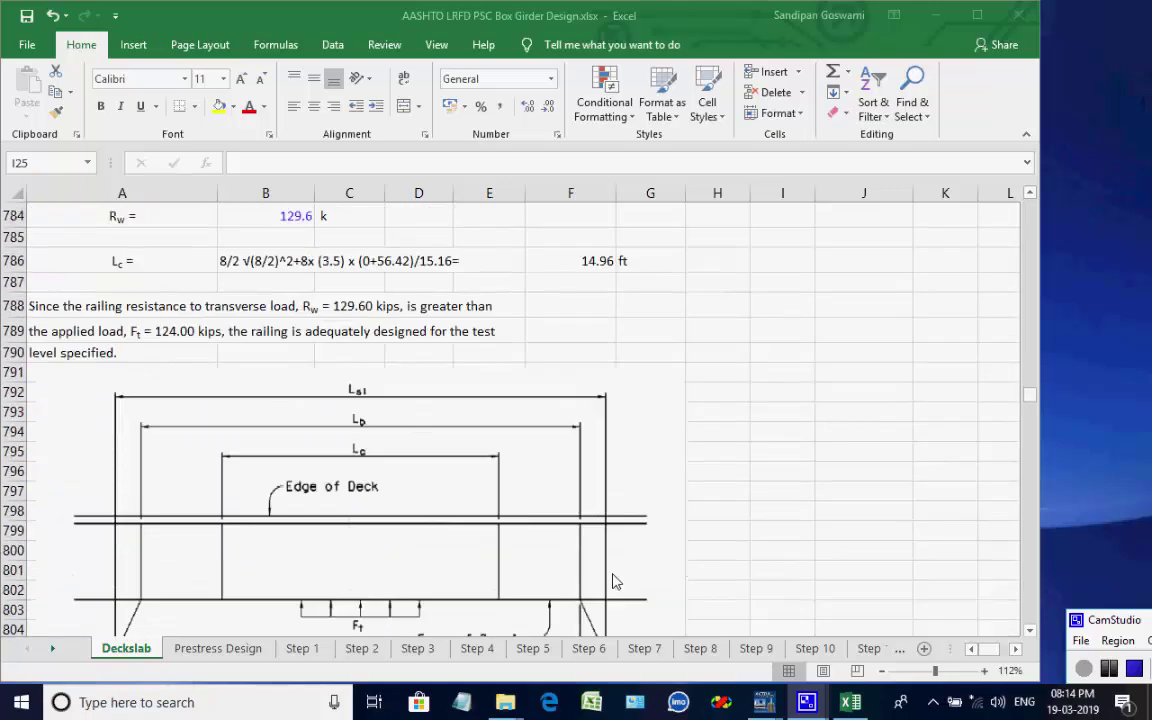
{"action": "scroll", "coordinate": [690, 545], "scroll_direction": "down", "scroll_amount": 16}
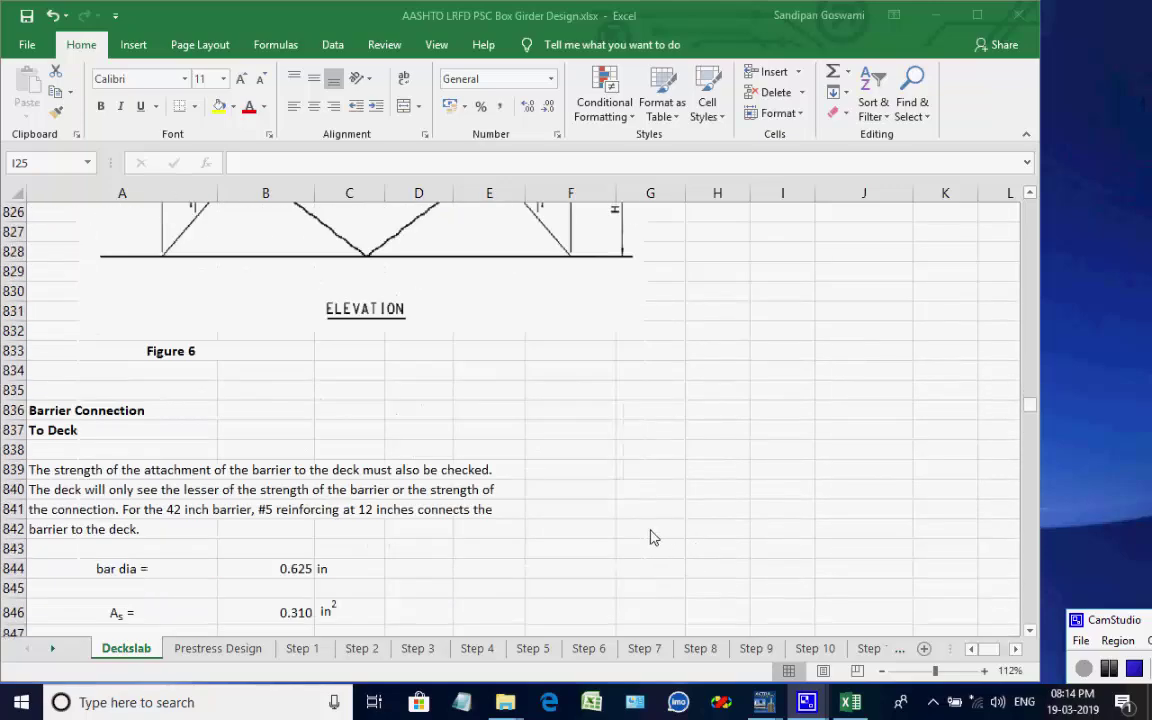
{"action": "scroll", "coordinate": [643, 540], "scroll_direction": "down", "scroll_amount": 20}
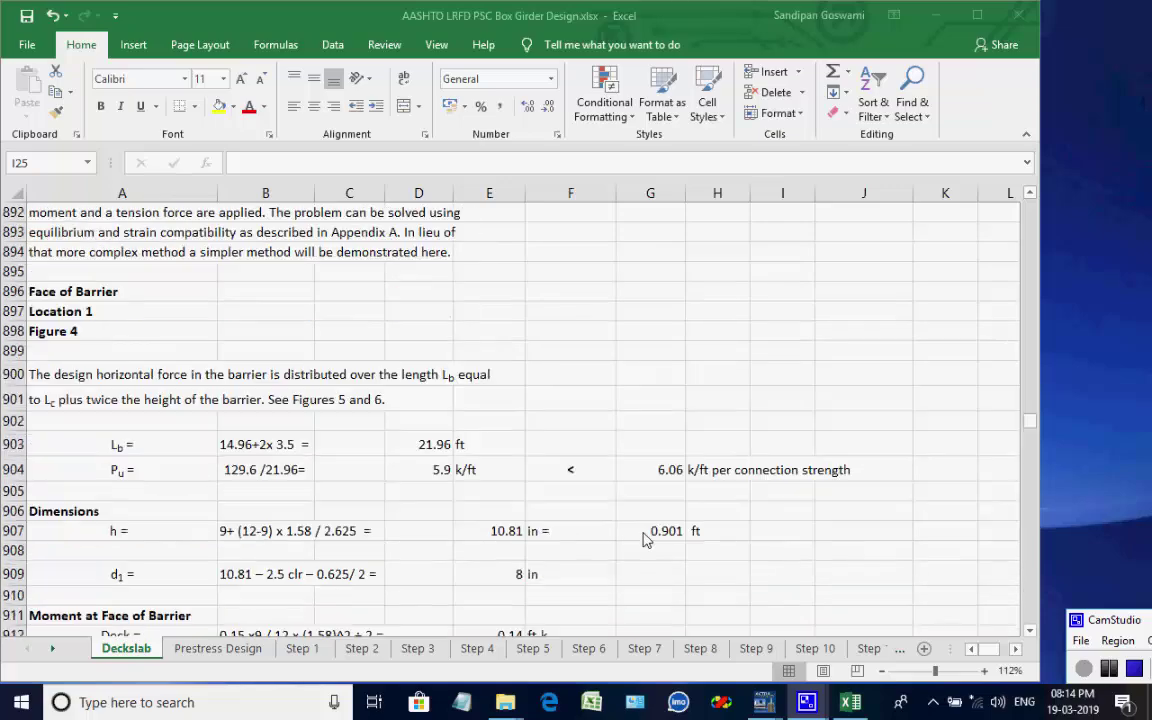
- Examine the Deckslab sheet's overhang checks for development length, interior support and Design Case 2, through to the minimum reinforcing criteria
{"action": "scroll", "coordinate": [643, 540], "scroll_direction": "down", "scroll_amount": 20}
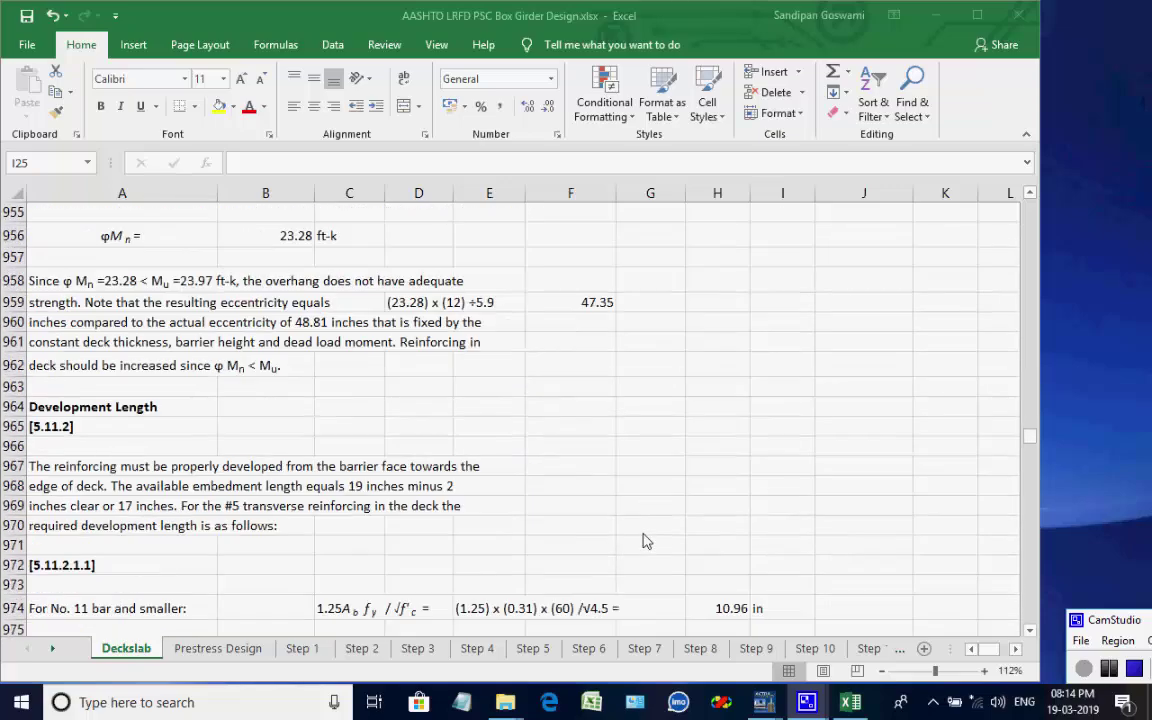
{"action": "scroll", "coordinate": [643, 540], "scroll_direction": "down", "scroll_amount": 20}
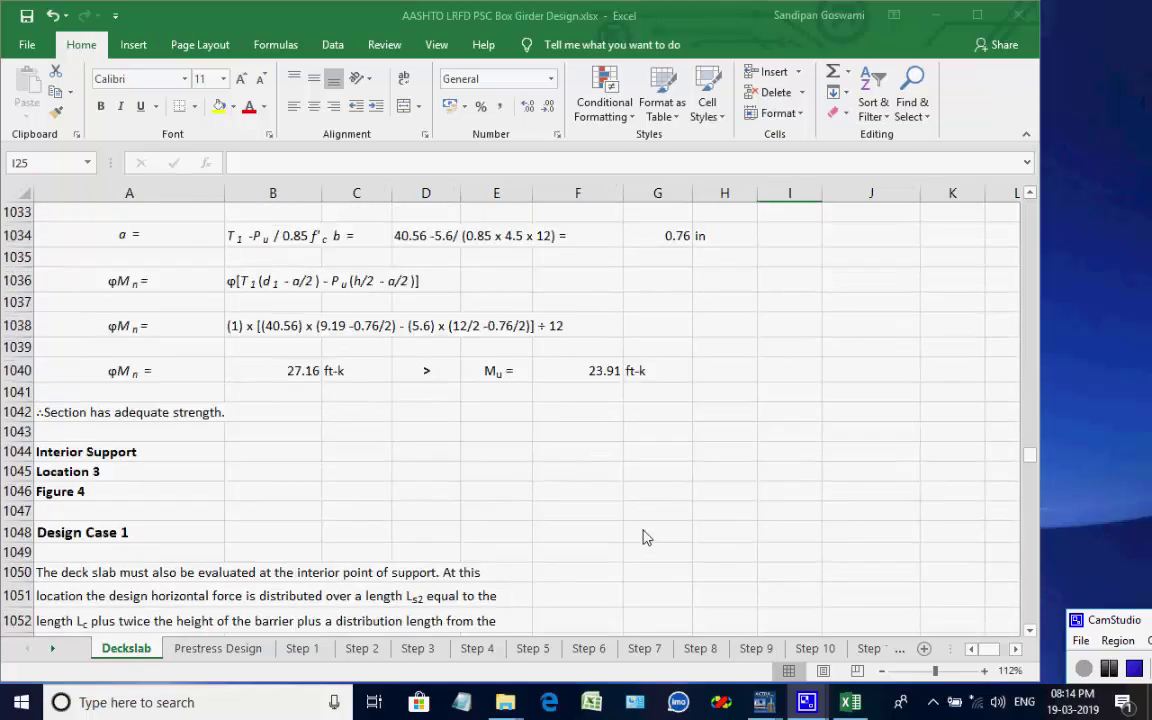
{"action": "scroll", "coordinate": [643, 534], "scroll_direction": "down", "scroll_amount": 13}
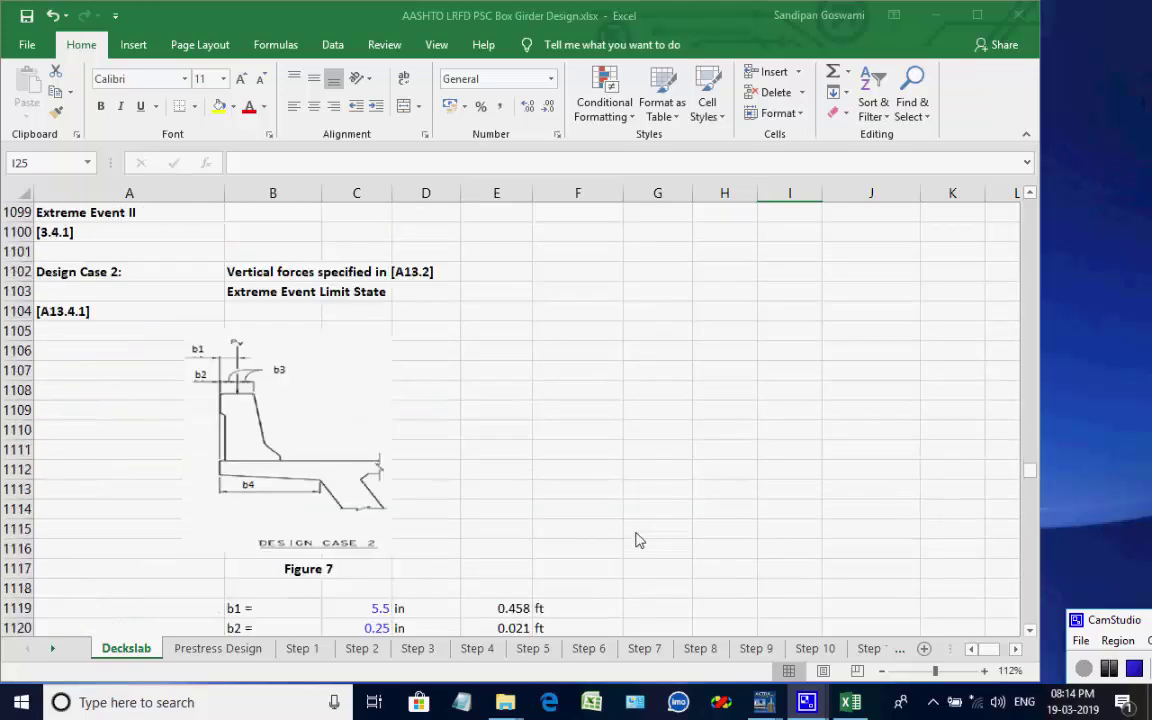
{"action": "scroll", "coordinate": [640, 540], "scroll_direction": "down", "scroll_amount": 20}
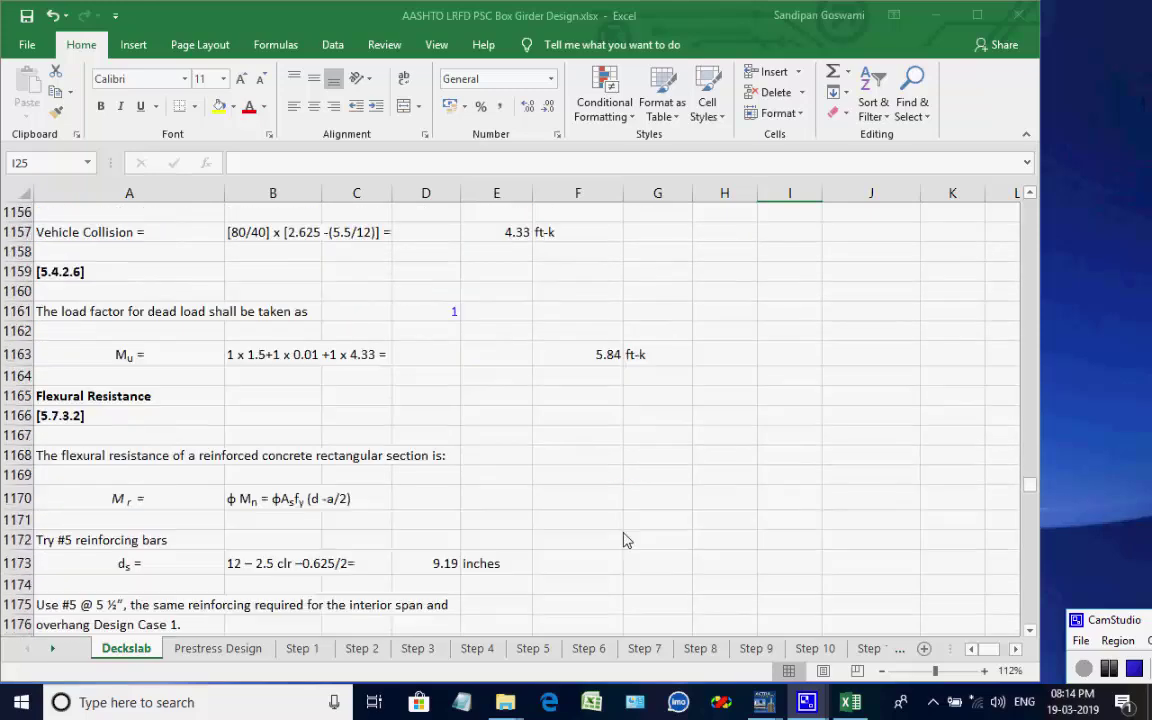
{"action": "scroll", "coordinate": [623, 540], "scroll_direction": "down", "scroll_amount": 14}
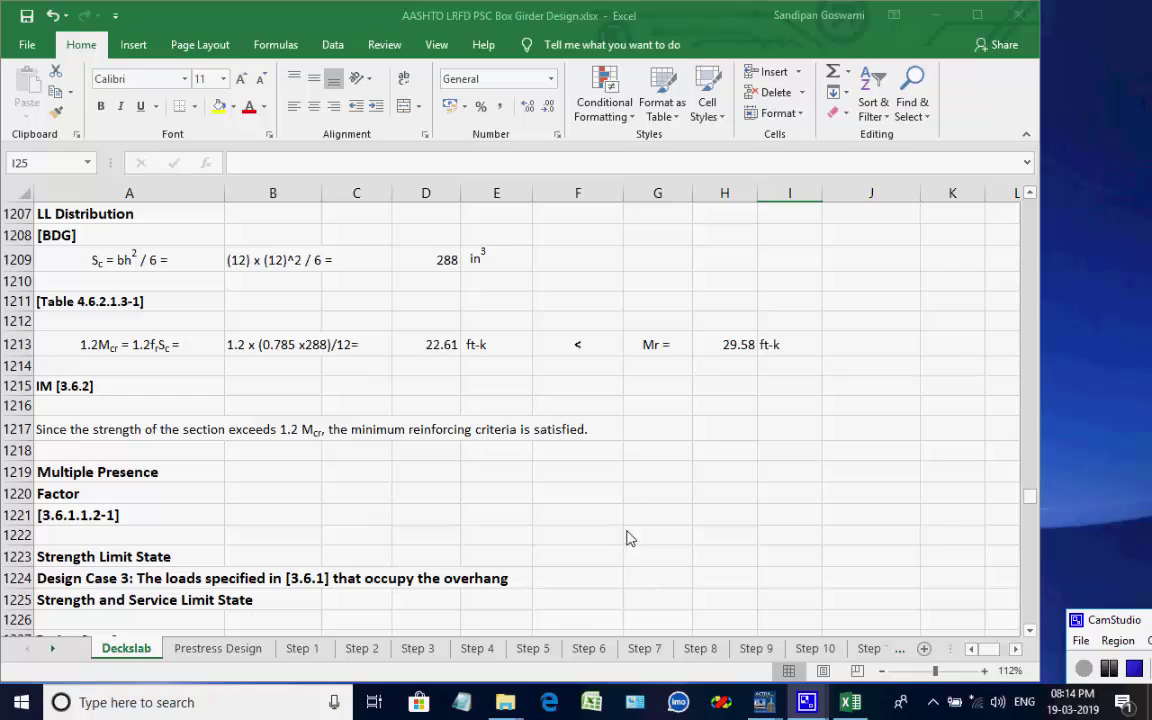
- Examine the Design Case 3 overhang, crack control and bottom slab reinforcing calculations through to the reinforcement drawing in Figure 9
{"action": "scroll", "coordinate": [630, 537], "scroll_direction": "down", "scroll_amount": 4}
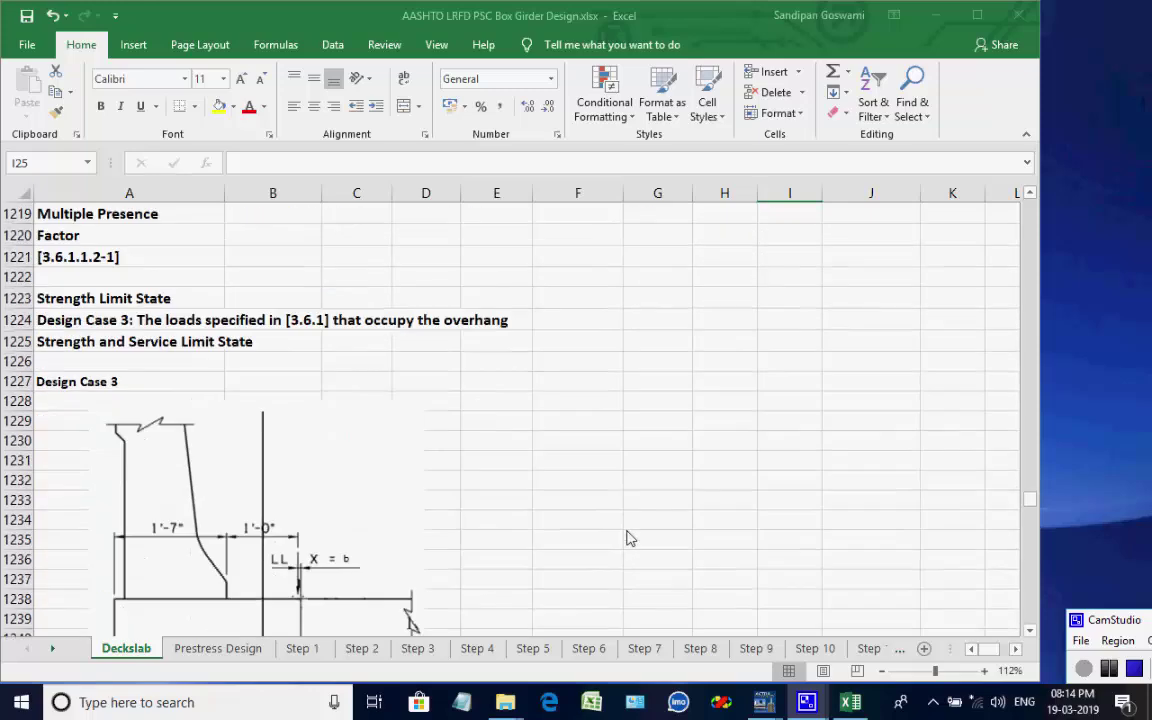
{"action": "scroll", "coordinate": [480, 420], "scroll_direction": "down", "scroll_amount": 20}
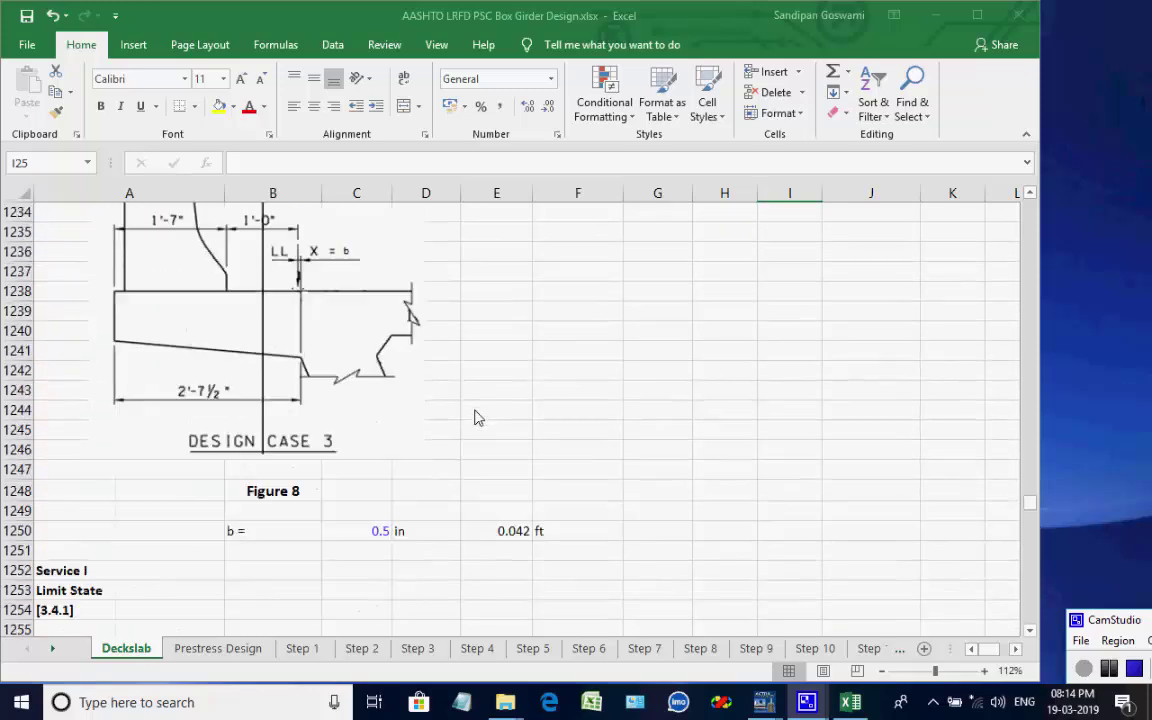
{"action": "scroll", "coordinate": [503, 442], "scroll_direction": "down", "scroll_amount": 4}
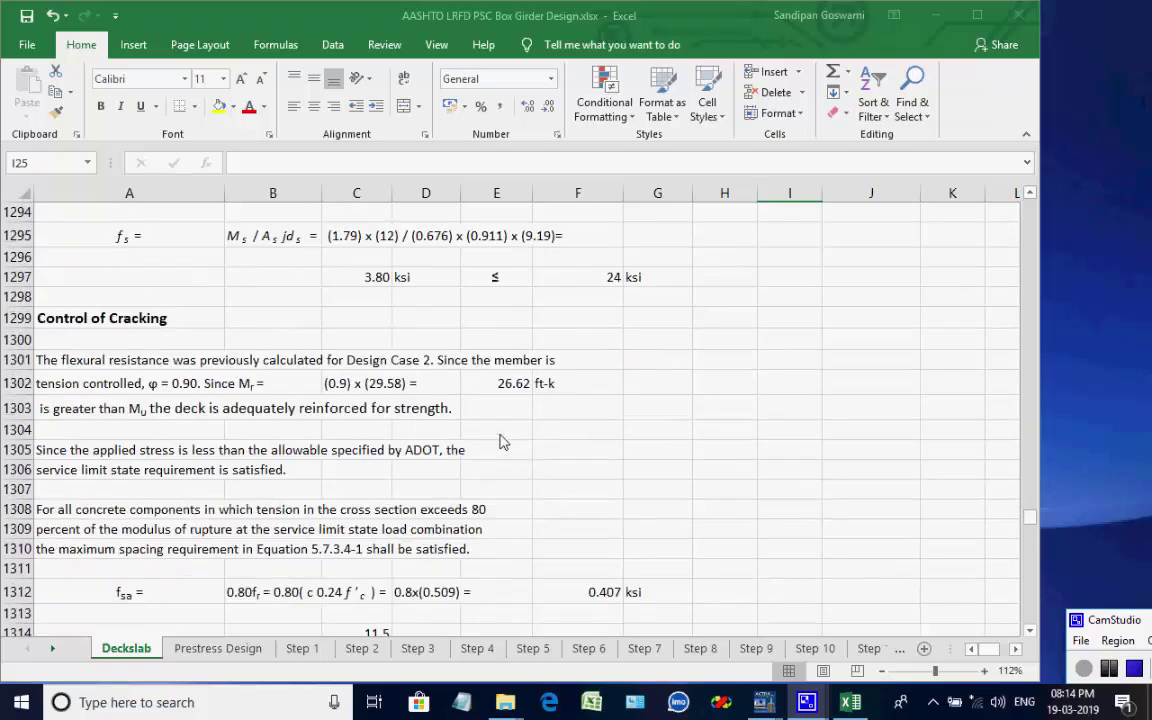
{"action": "scroll", "coordinate": [503, 442], "scroll_direction": "down", "scroll_amount": 10}
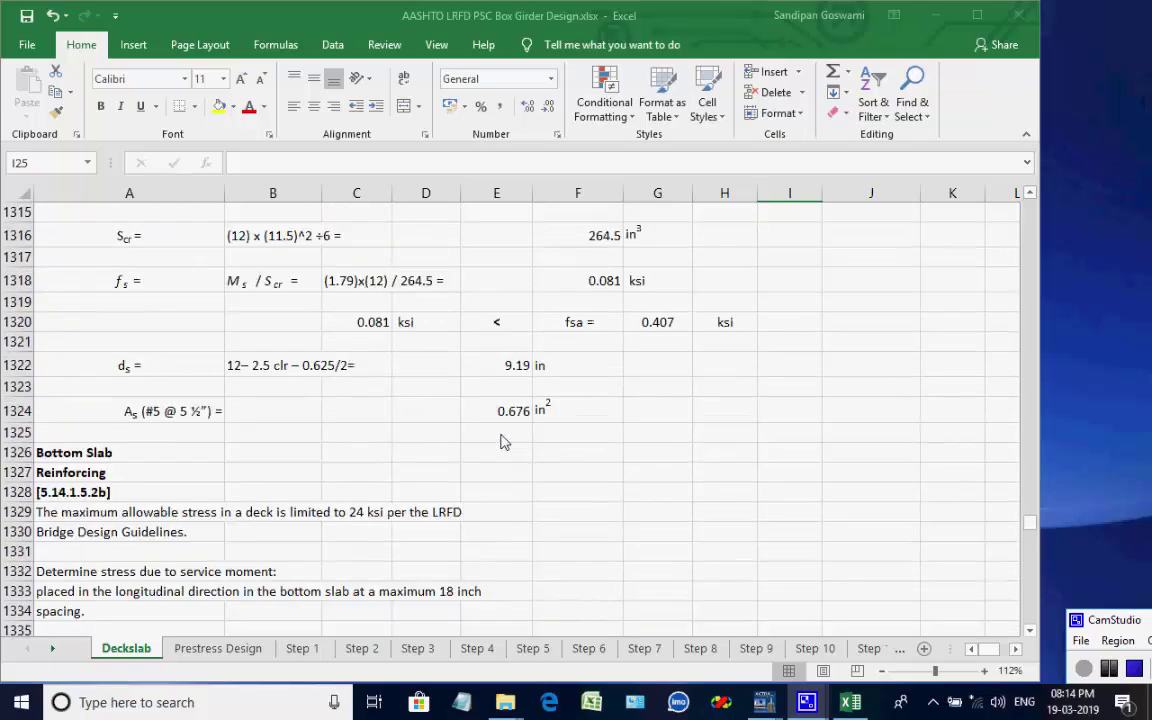
{"action": "scroll", "coordinate": [503, 442], "scroll_direction": "down", "scroll_amount": 16}
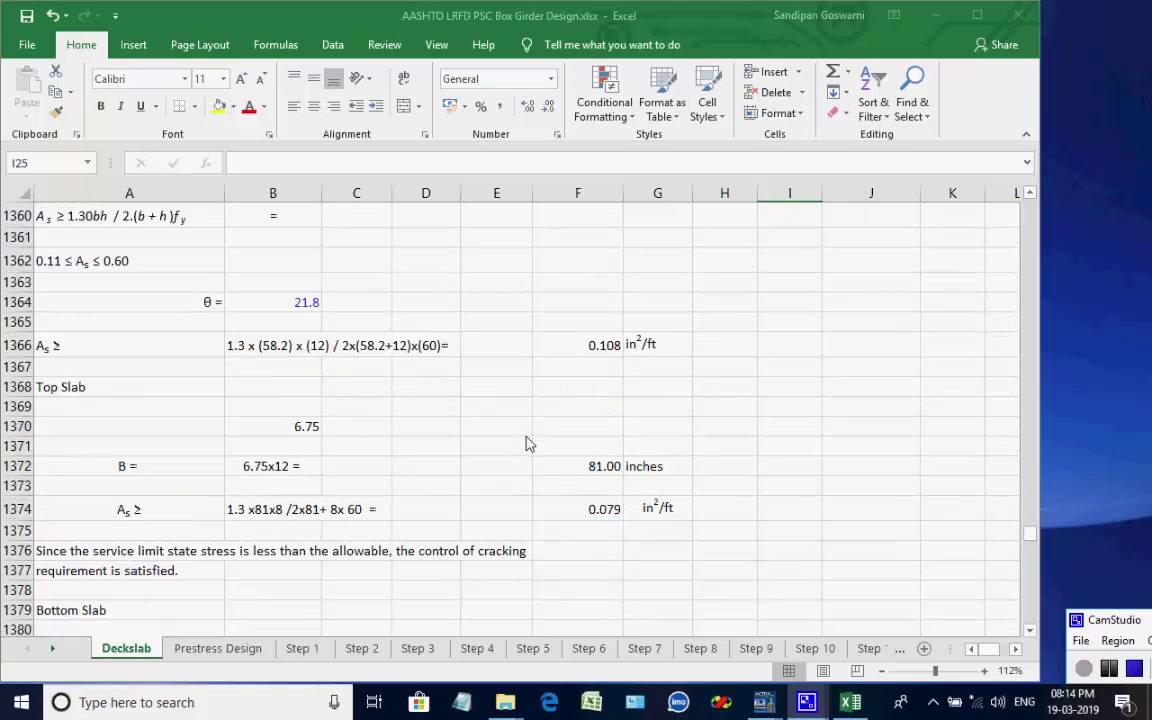
{"action": "scroll", "coordinate": [528, 443], "scroll_direction": "down", "scroll_amount": 7}
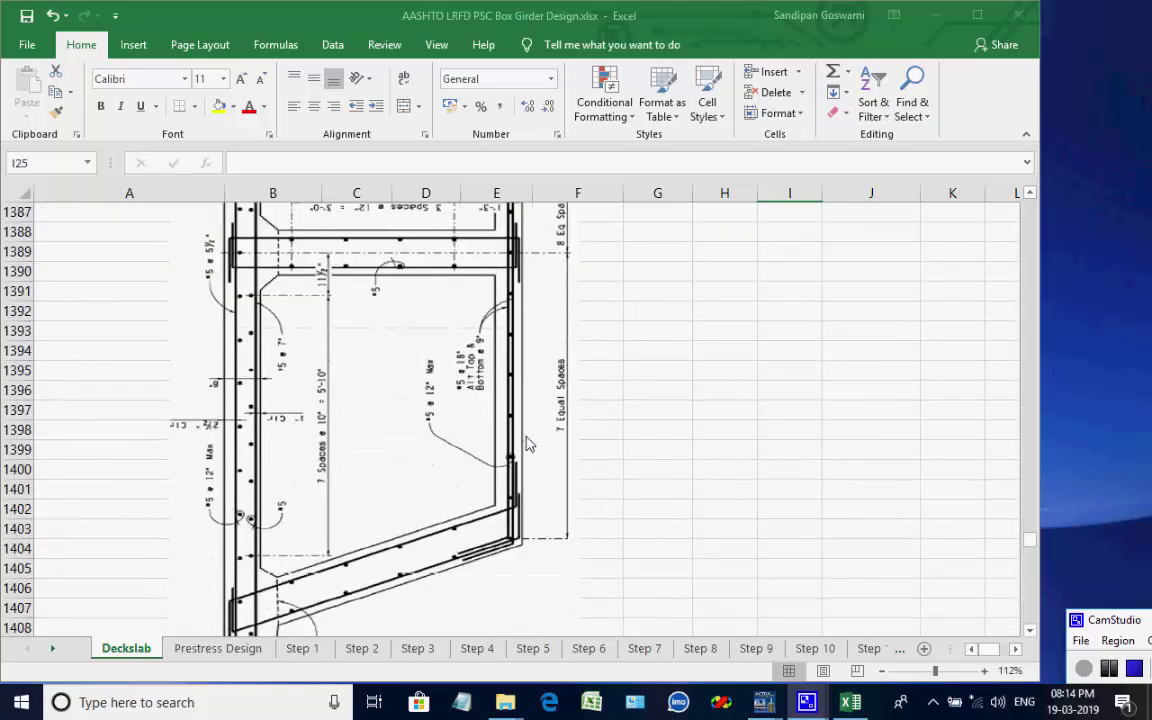
{"action": "scroll", "coordinate": [528, 443], "scroll_direction": "down", "scroll_amount": 5}
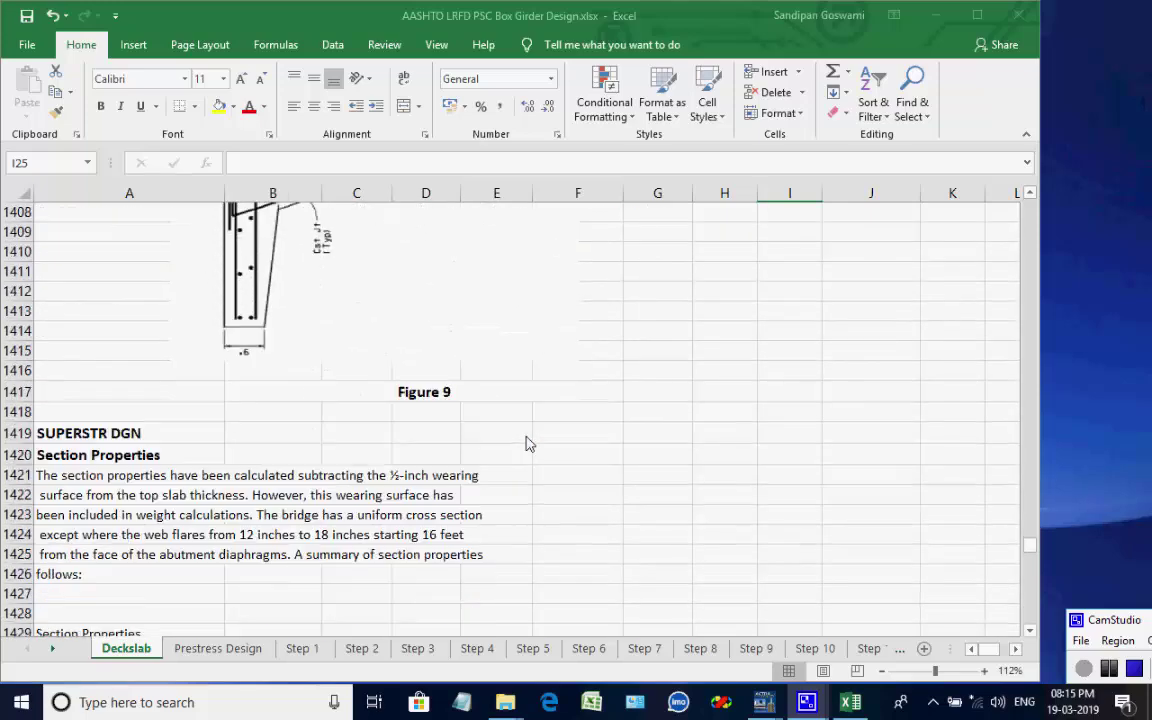
- Examine the superstructure section properties, the pier's typical section in Figure 10 and the equivalent drilled shaft length method
{"action": "scroll", "coordinate": [528, 443], "scroll_direction": "down", "scroll_amount": 15}
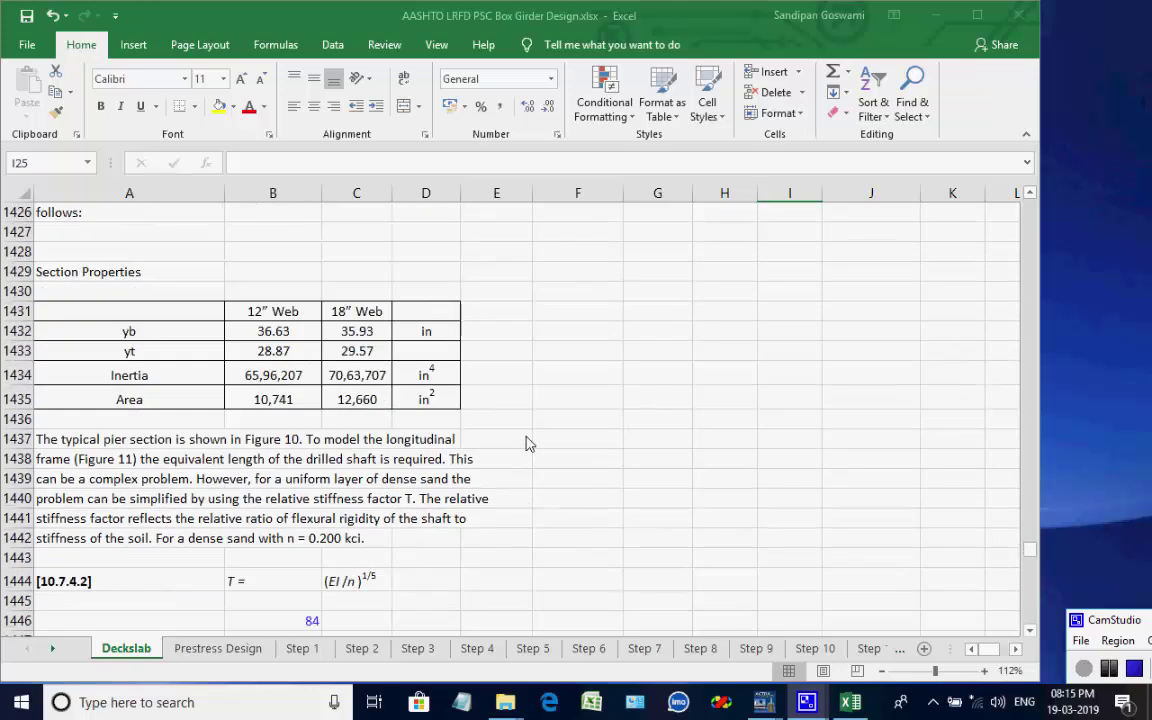
{"action": "scroll", "coordinate": [531, 443], "scroll_direction": "down", "scroll_amount": 5}
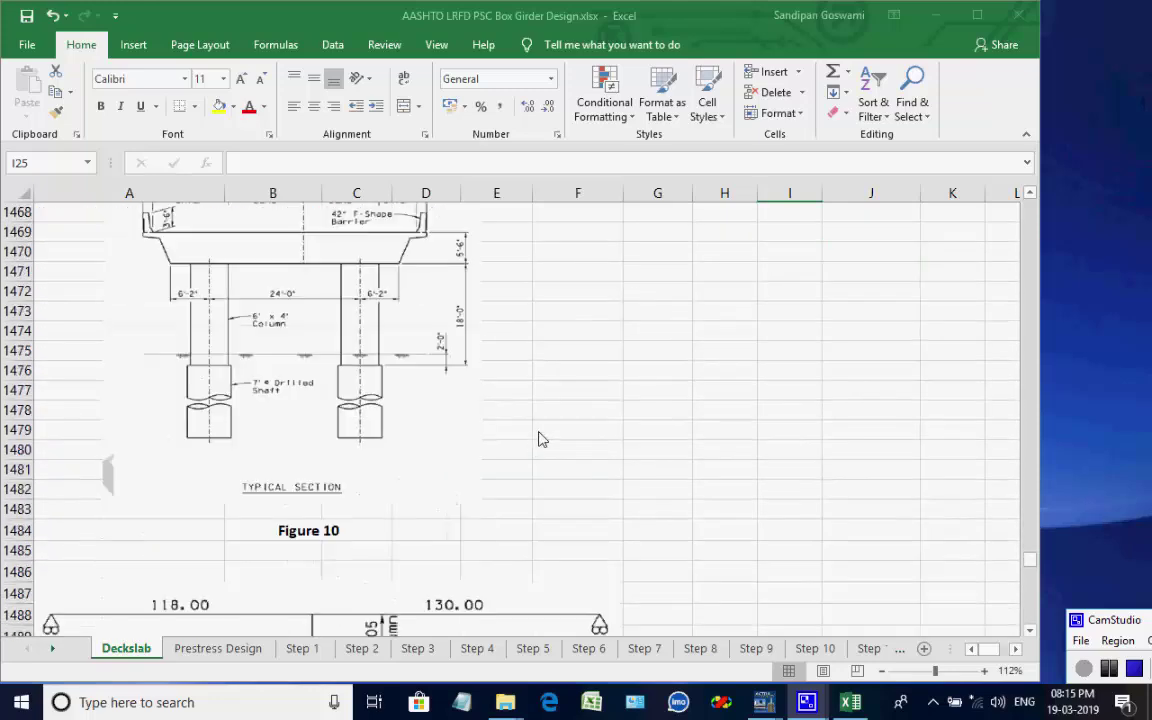
{"action": "scroll", "coordinate": [537, 437], "scroll_direction": "up", "scroll_amount": 3}
{"action": "scroll", "coordinate": [542, 440], "scroll_direction": "down", "scroll_amount": 5}
{"action": "scroll", "coordinate": [541, 440], "scroll_direction": "down", "scroll_amount": 19}
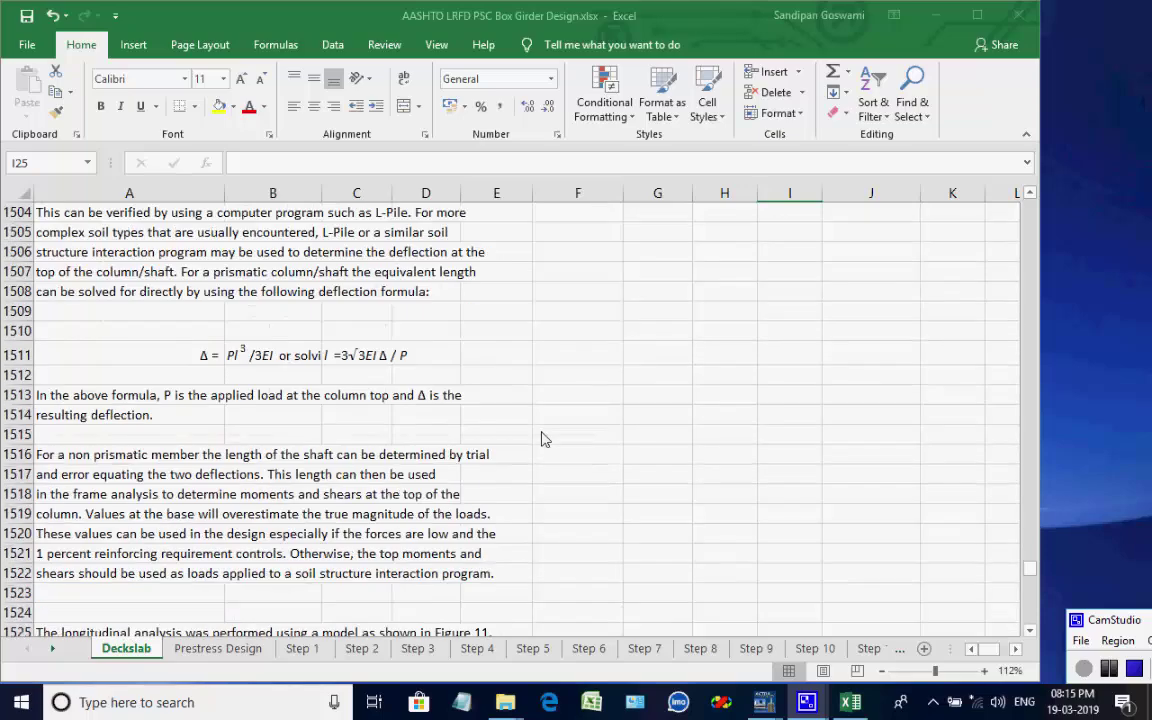
- Examine the HL-93 live load, prestress secondary moment, live load distribution factors and the Strength and Service moment combinations
{"action": "scroll", "coordinate": [542, 440], "scroll_direction": "down", "scroll_amount": 14}
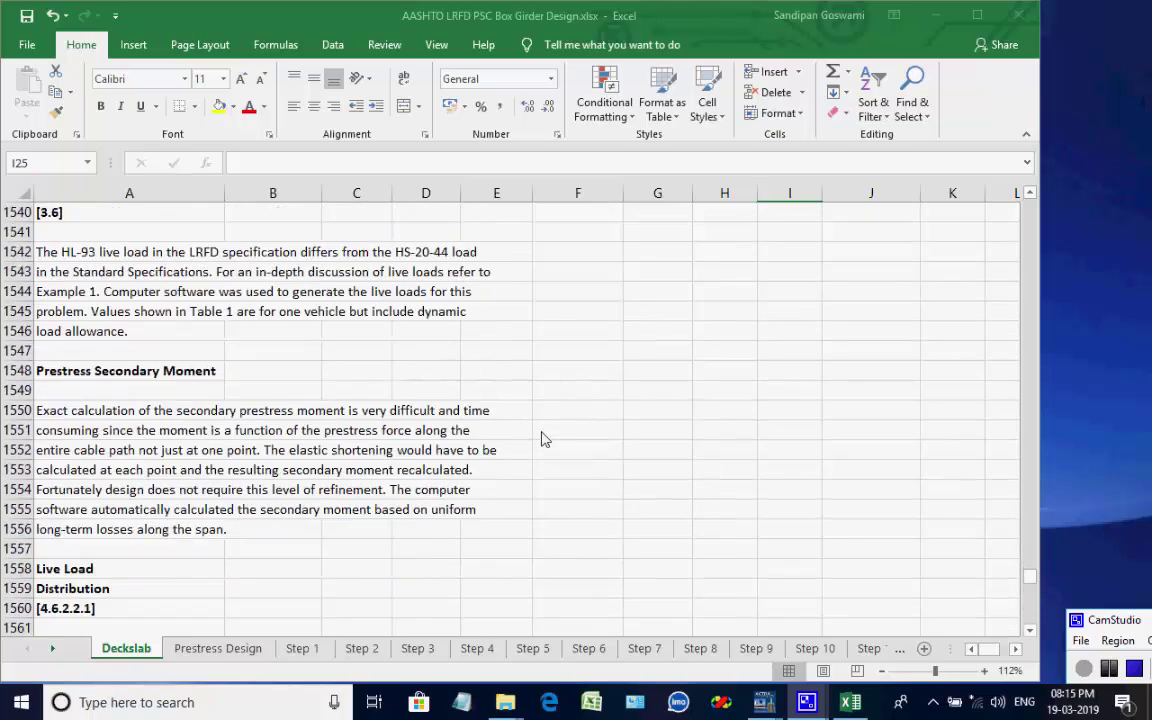
{"action": "scroll", "coordinate": [542, 446], "scroll_direction": "down", "scroll_amount": 20}
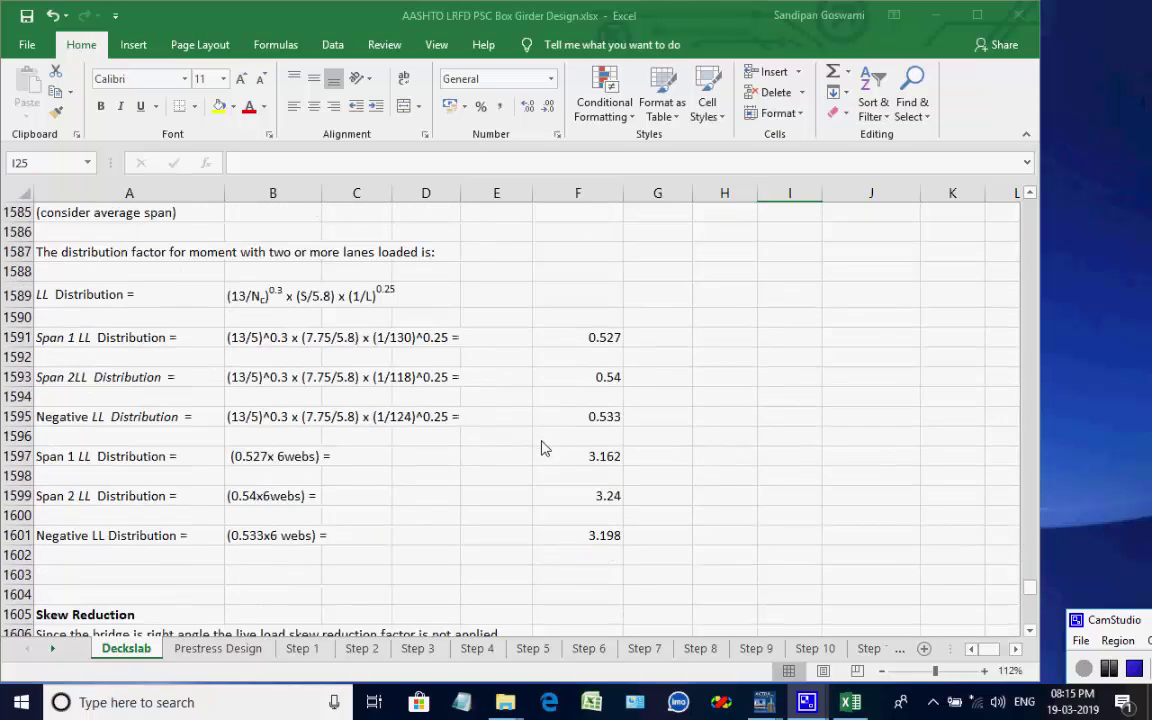
{"action": "scroll", "coordinate": [542, 446], "scroll_direction": "down", "scroll_amount": 19}
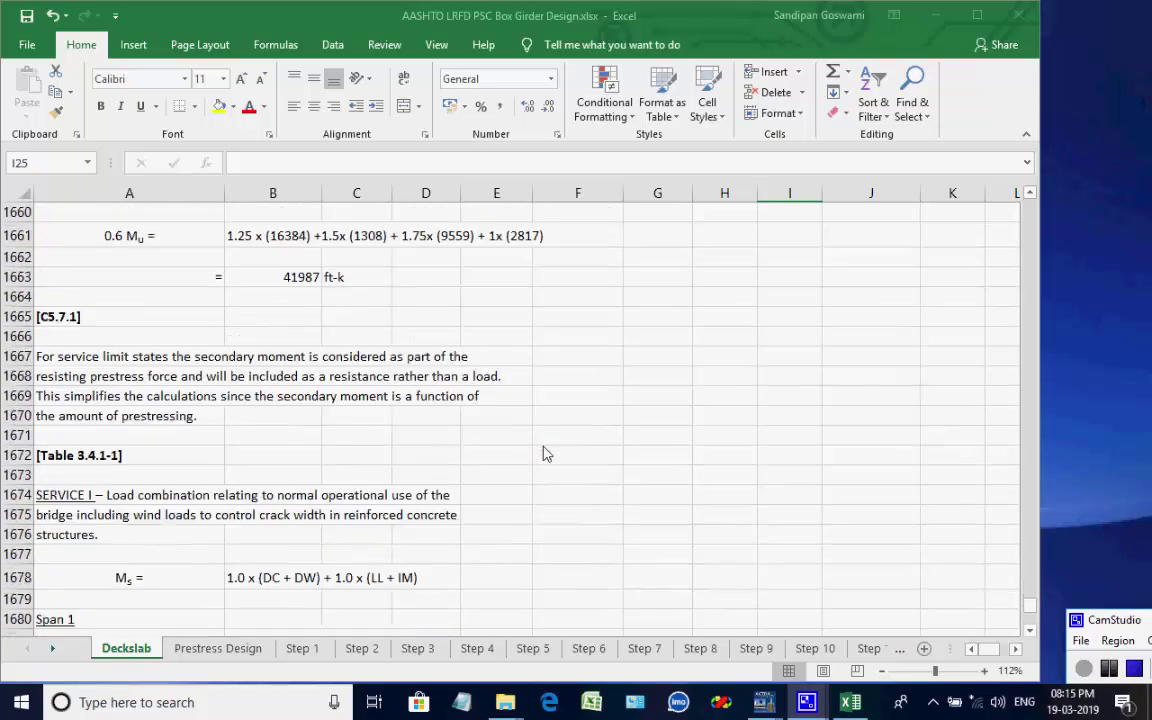
{"action": "scroll", "coordinate": [545, 453], "scroll_direction": "down", "scroll_amount": 6}
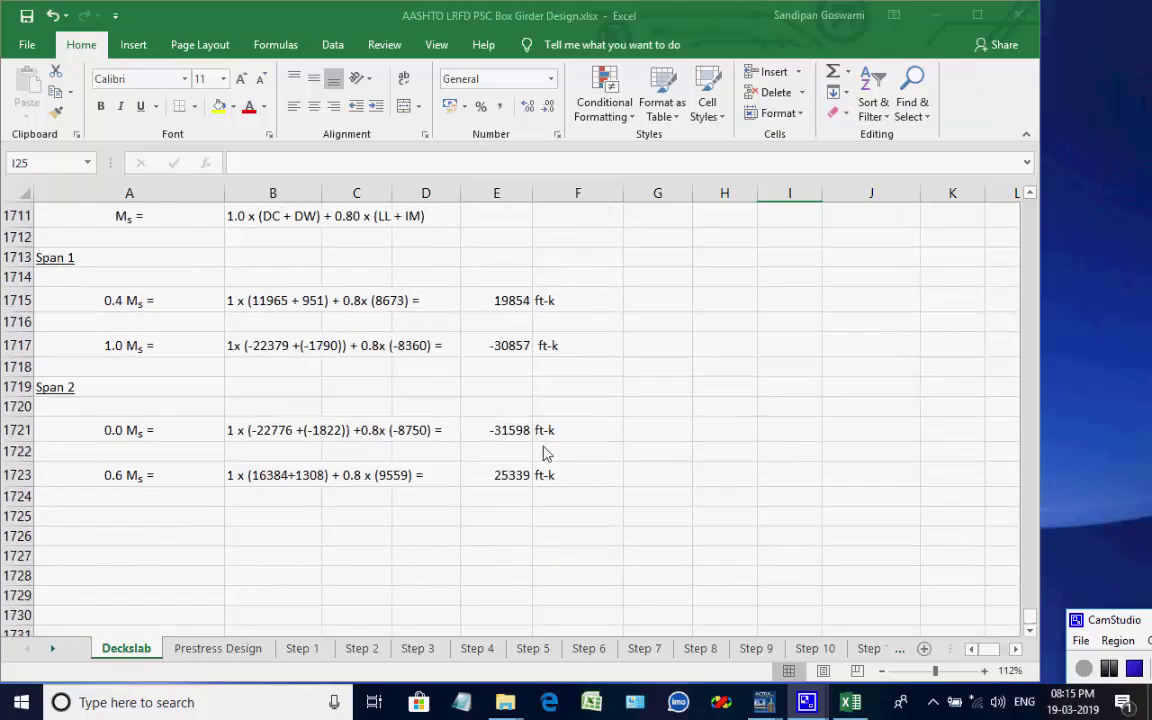
{"action": "scroll", "coordinate": [544, 453], "scroll_direction": "up", "scroll_amount": 6}
{"action": "scroll", "coordinate": [555, 449], "scroll_direction": "up", "scroll_amount": 6}
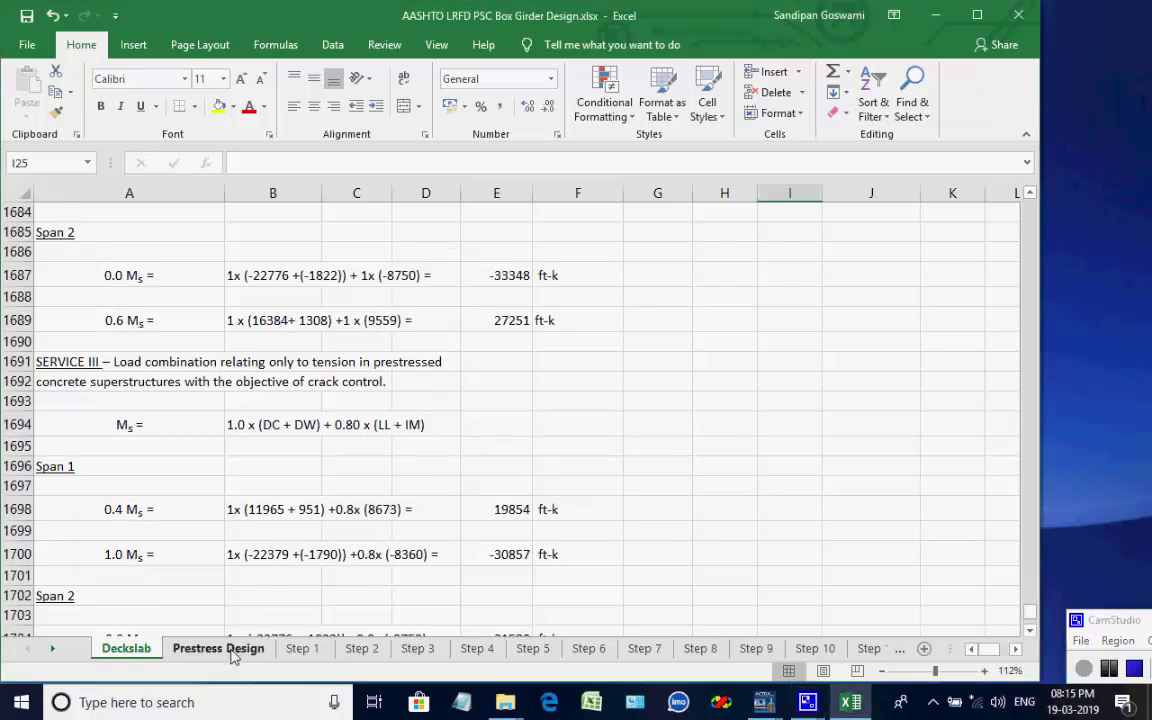
- Review the Prestress Design sheet's strand data, then the Step 1 sheet's assumed cable path dimensions for both spans
{"action": "left_click", "coordinate": [220, 649]}
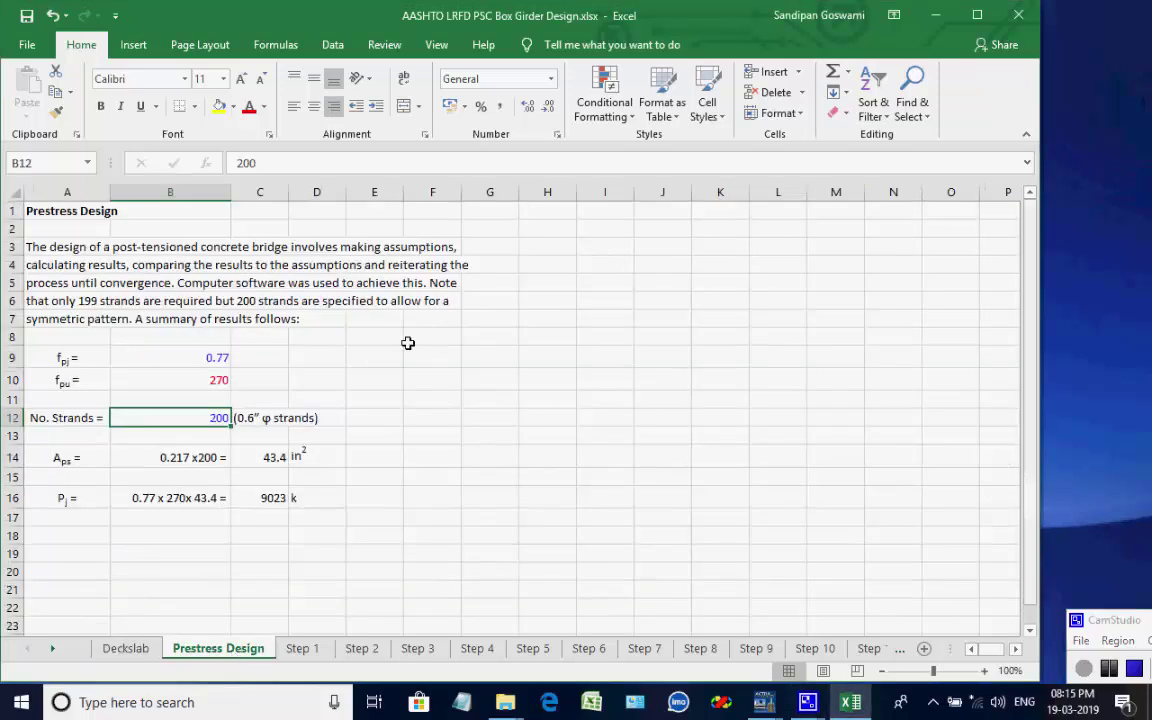
{"action": "left_click", "coordinate": [303, 649]}
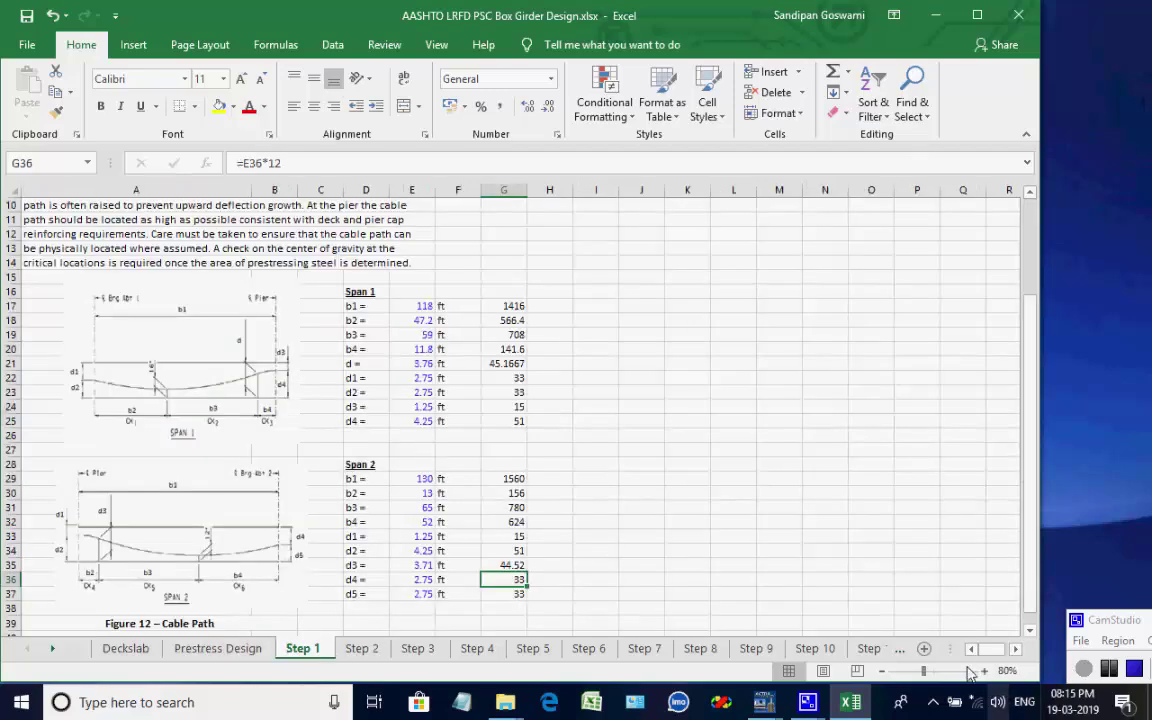
{"action": "left_click", "coordinate": [934, 673]}
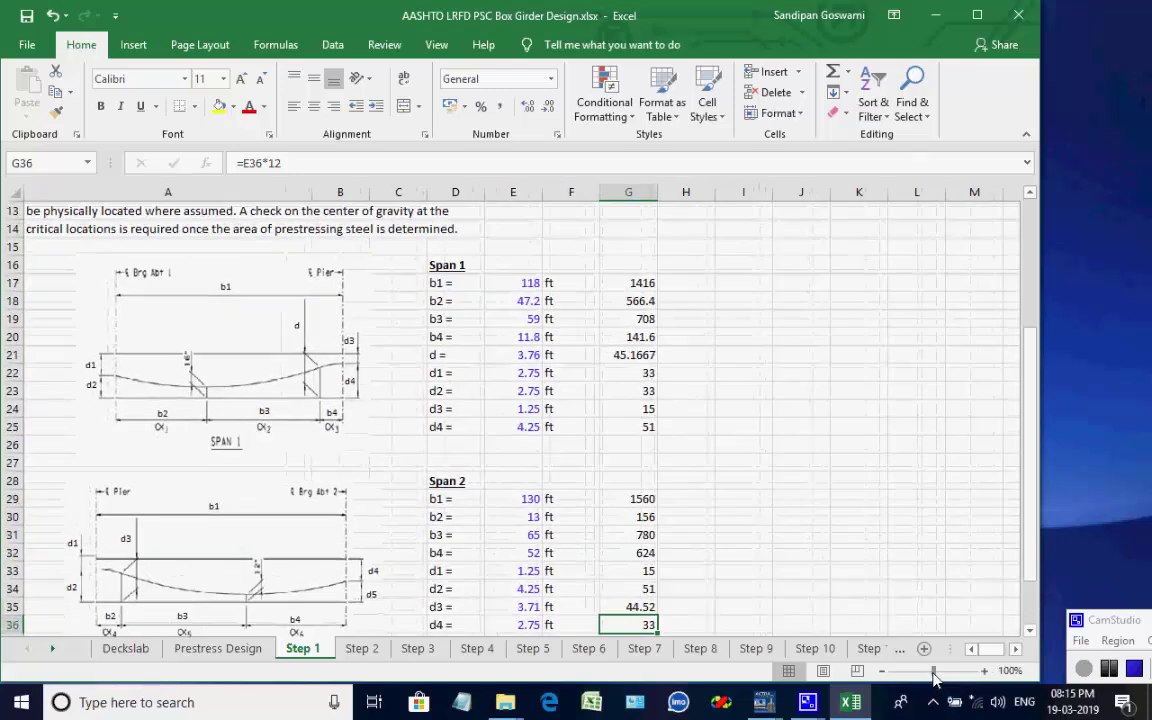
{"action": "scroll", "coordinate": [462, 442], "scroll_direction": "up", "scroll_amount": 4}
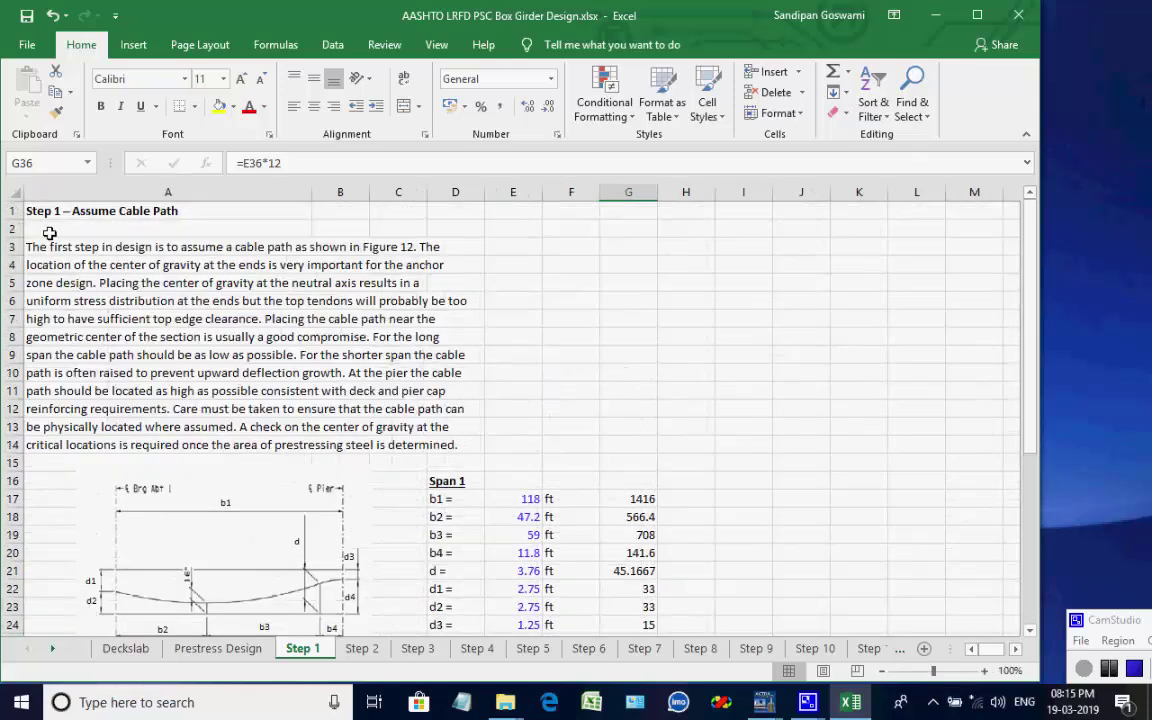
{"action": "scroll", "coordinate": [462, 411], "scroll_direction": "down", "scroll_amount": 15}
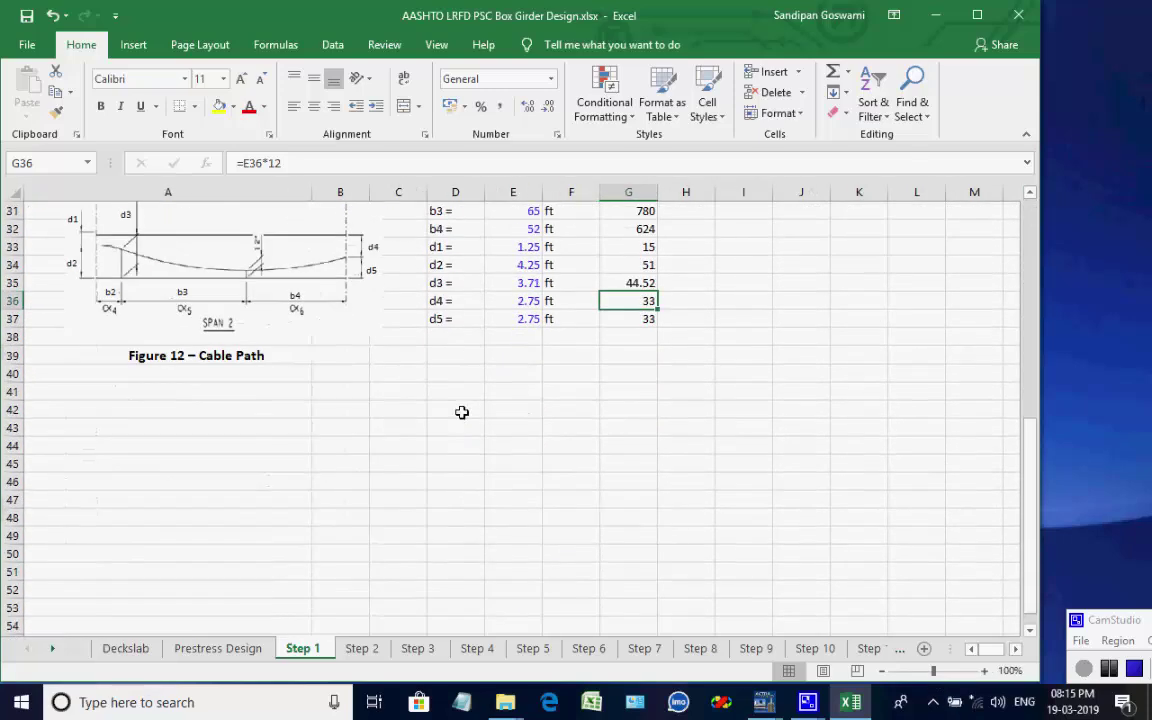
{"action": "scroll", "coordinate": [493, 415], "scroll_direction": "up", "scroll_amount": 9}
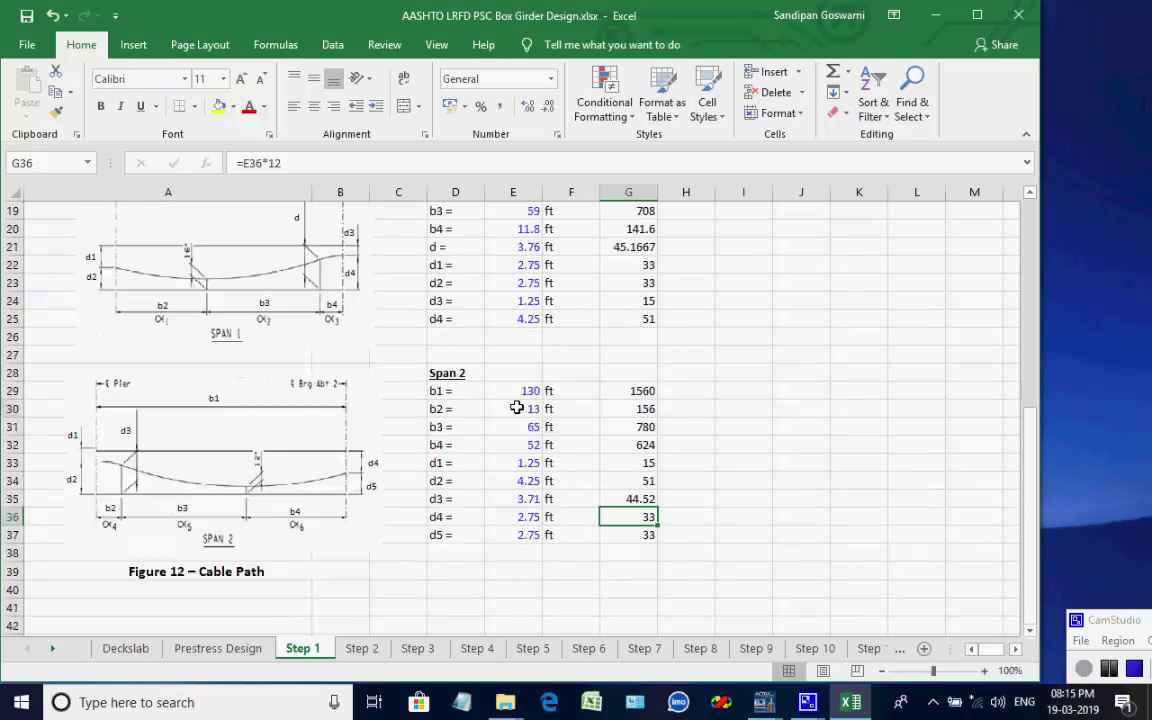
- Examine the Step 2 sheet's cable path verification, including the duct and strand centre-of-gravity calculations and Figure 13
{"action": "left_click", "coordinate": [362, 648]}
{"action": "scroll", "coordinate": [524, 522], "scroll_direction": "up", "scroll_amount": 20}
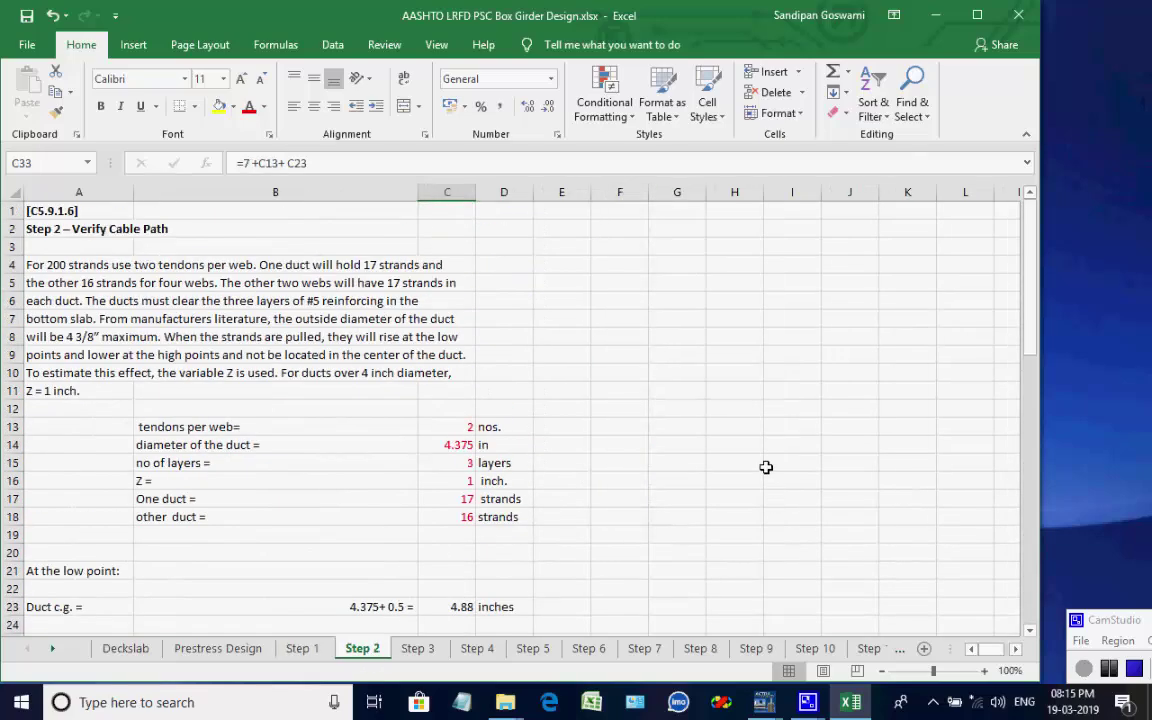
{"action": "scroll", "coordinate": [227, 254], "scroll_direction": "down", "scroll_amount": 13}
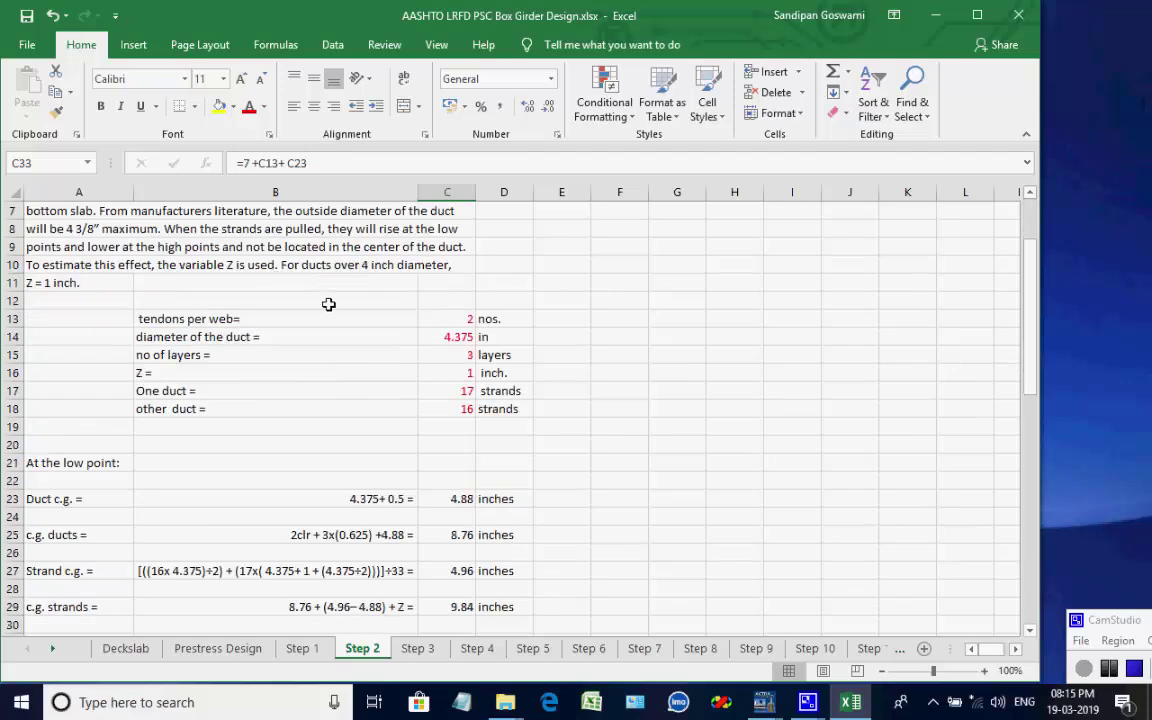
{"action": "scroll", "coordinate": [408, 346], "scroll_direction": "down", "scroll_amount": 5}
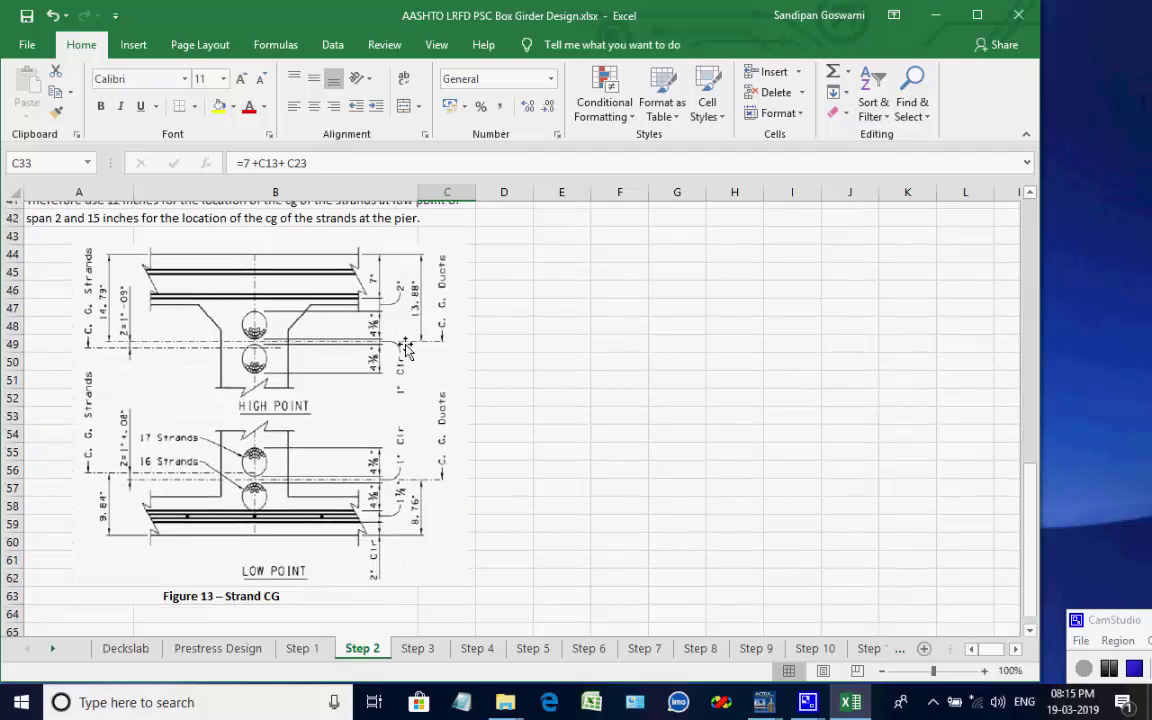
{"action": "scroll", "coordinate": [430, 370], "scroll_direction": "up", "scroll_amount": 18}
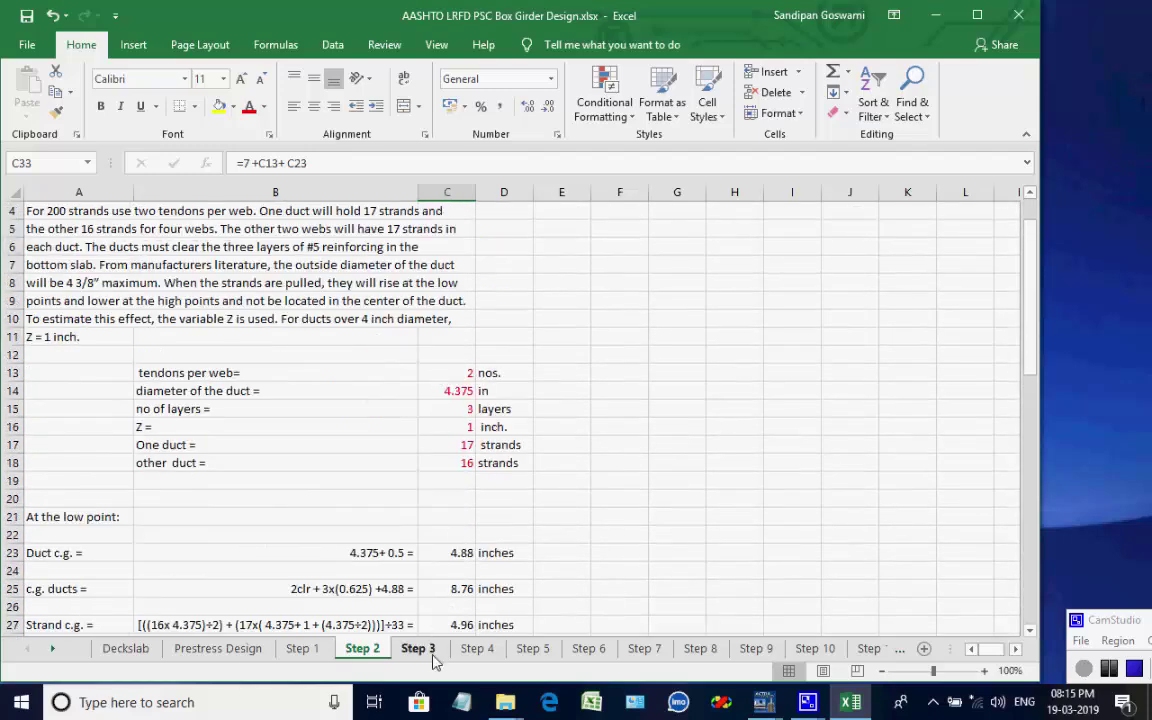
- Examine the Step 3 sheet's friction loss calculations, from the friction coefficients and angle changes to the non-jacking end
{"action": "left_click", "coordinate": [430, 648]}
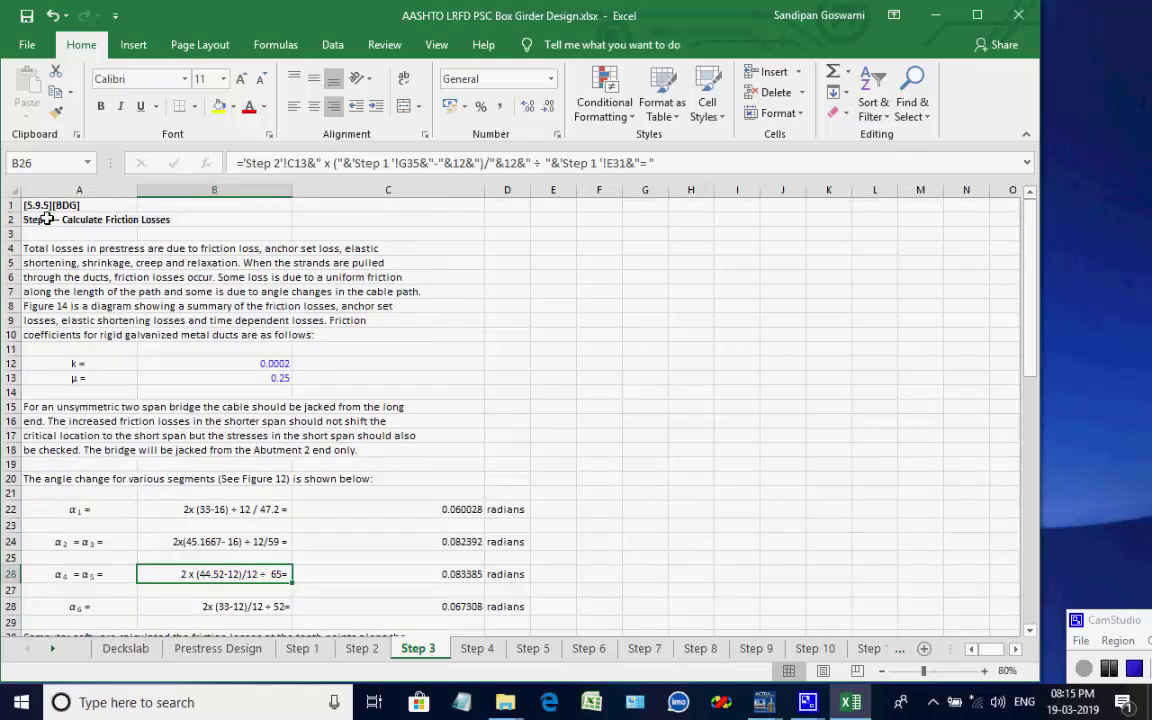
{"action": "left_click", "coordinate": [932, 678]}
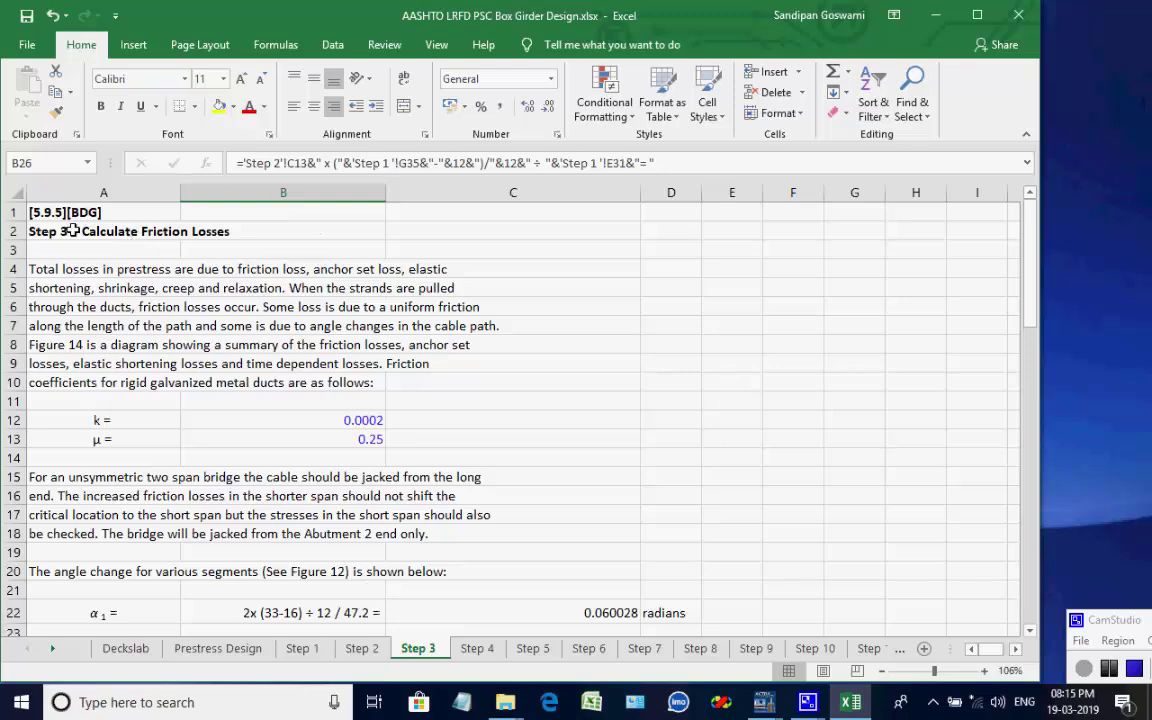
{"action": "scroll", "coordinate": [222, 370], "scroll_direction": "down", "scroll_amount": 15}
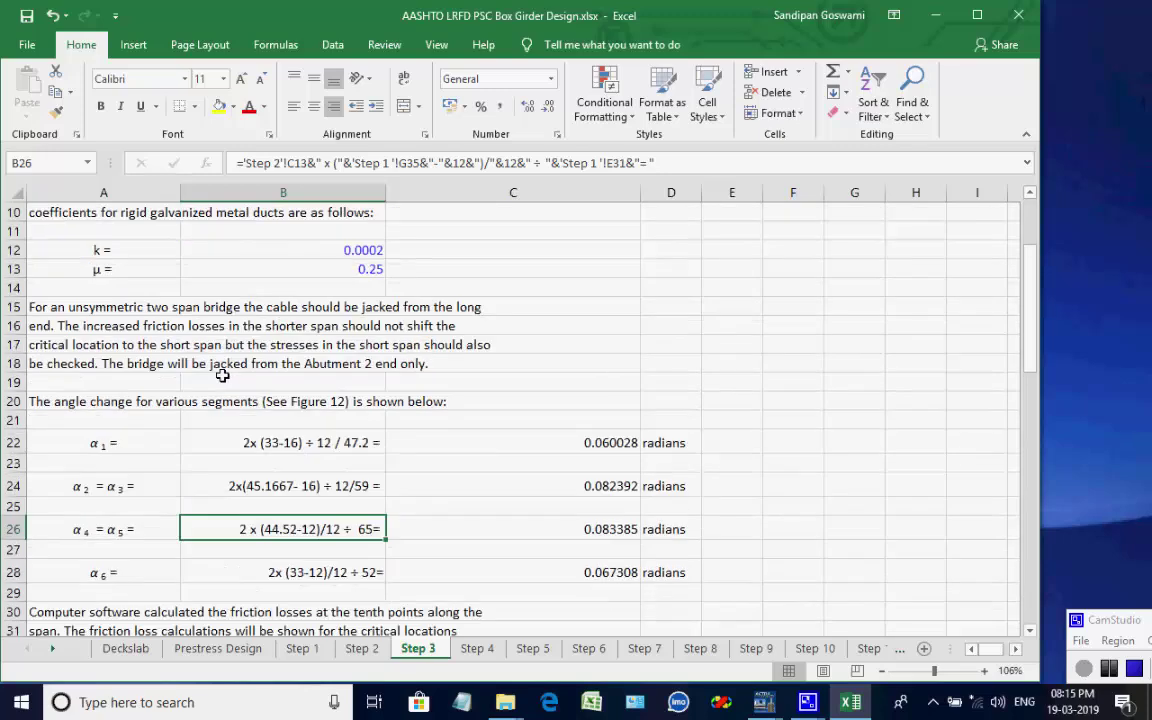
{"action": "scroll", "coordinate": [240, 379], "scroll_direction": "down", "scroll_amount": 7}
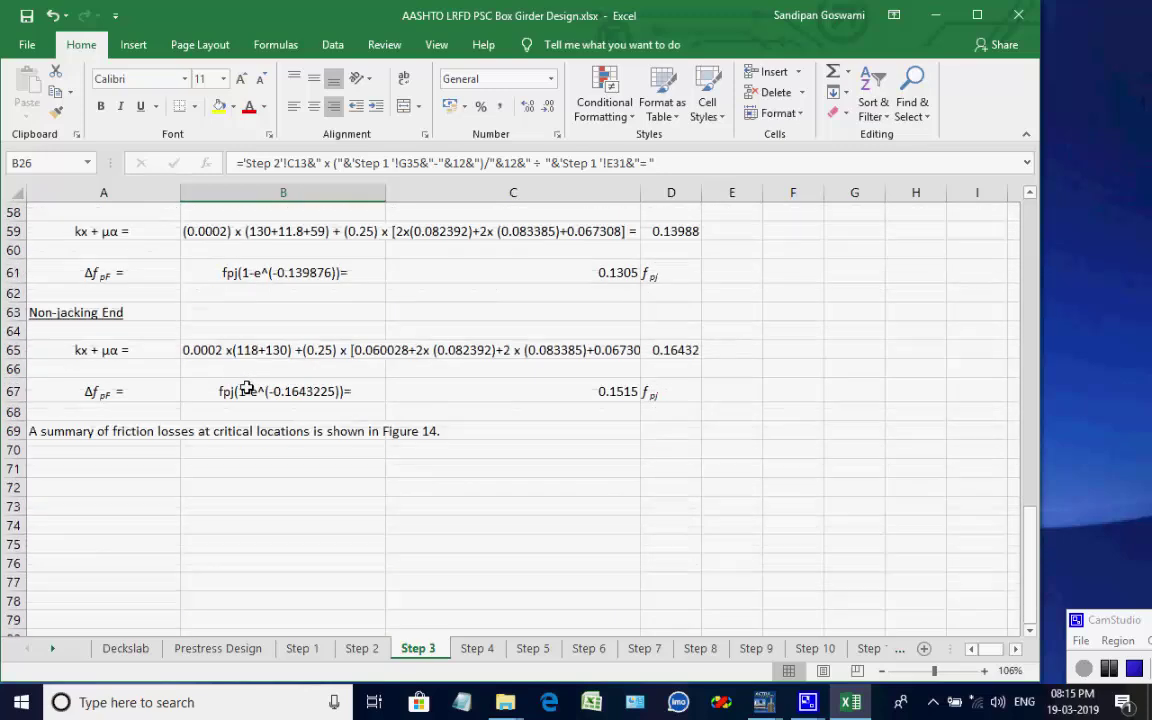
{"action": "scroll", "coordinate": [411, 386], "scroll_direction": "up", "scroll_amount": 9}
- Examine the Step 4 sheet's anchor set loss calculations, the initial force coefficients at critical locations and the Figure 14 stress diagram
{"action": "left_click", "coordinate": [481, 652]}
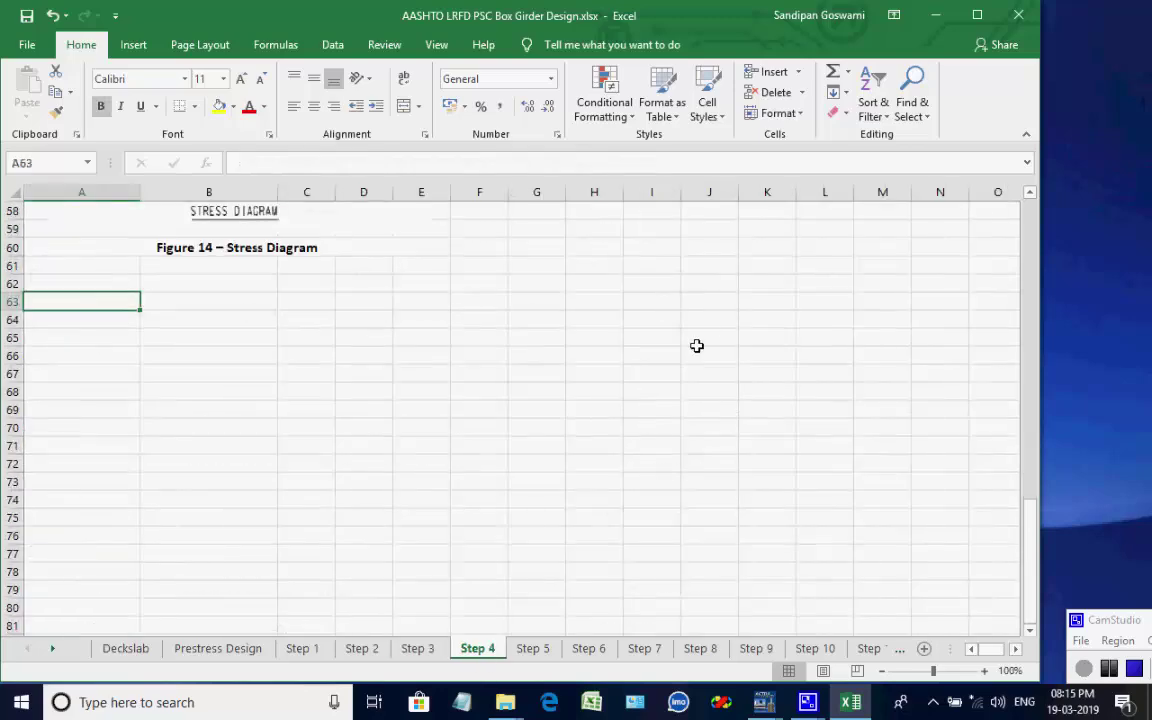
{"action": "scroll", "coordinate": [700, 345], "scroll_direction": "up", "scroll_amount": 18}
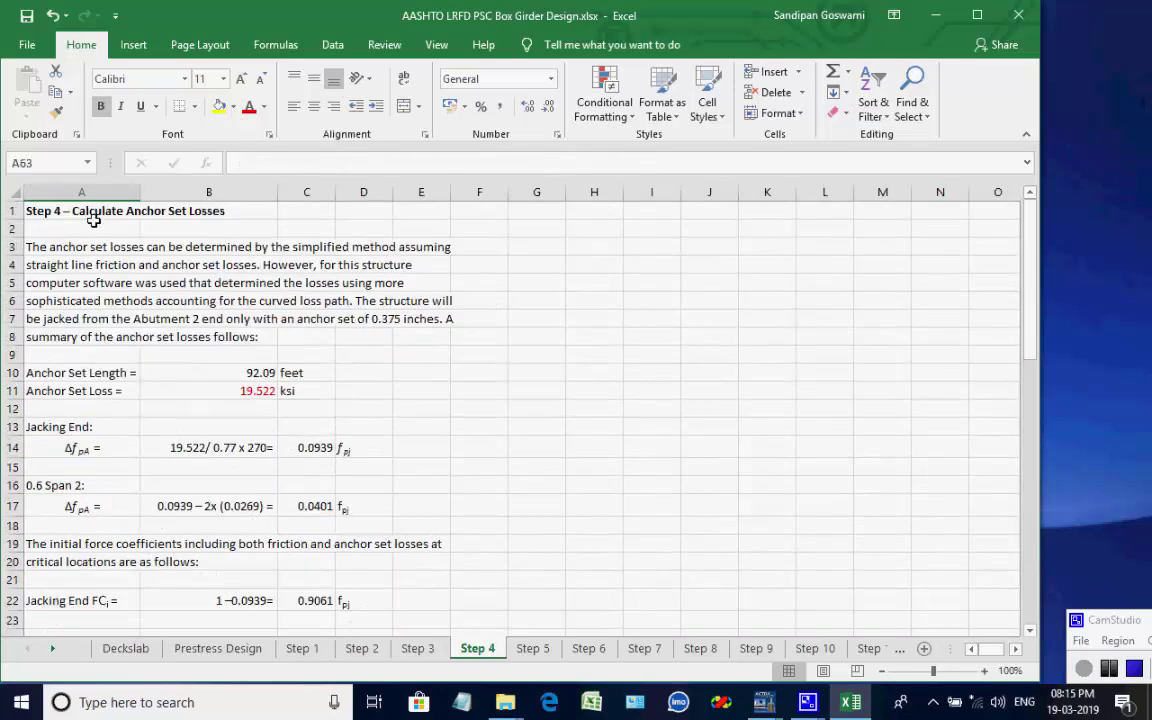
{"action": "scroll", "coordinate": [243, 245], "scroll_direction": "down", "scroll_amount": 11}
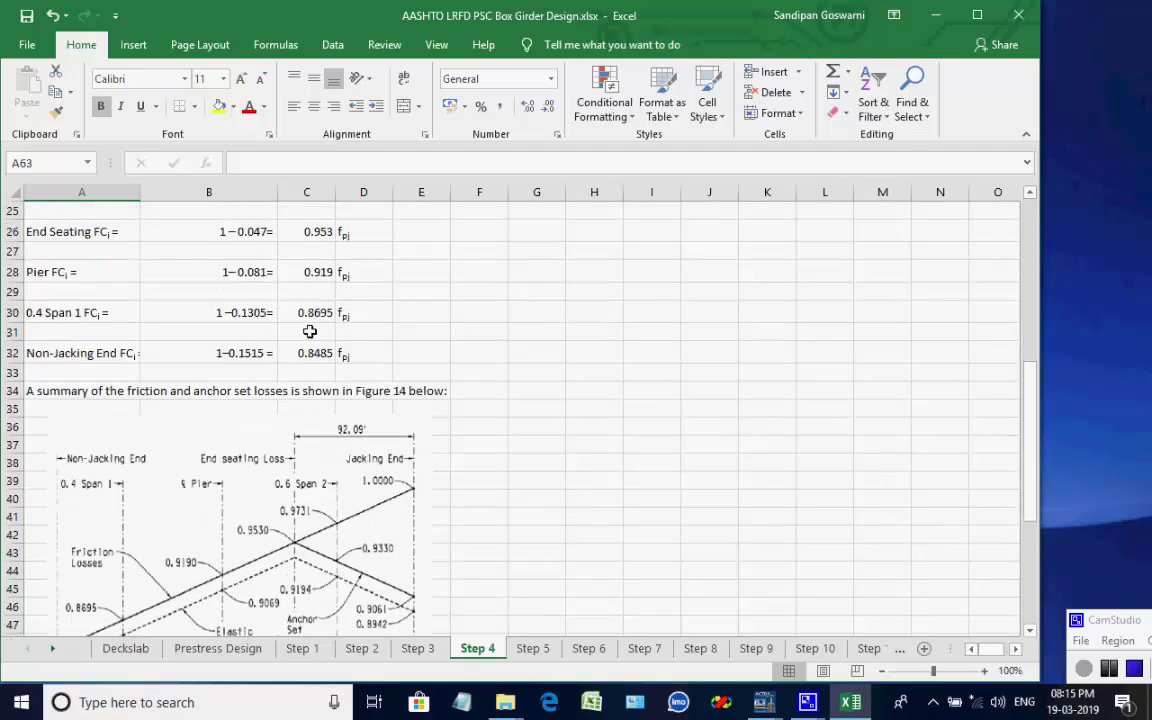
{"action": "scroll", "coordinate": [311, 335], "scroll_direction": "down", "scroll_amount": 7}
{"action": "scroll", "coordinate": [400, 420], "scroll_direction": "up", "scroll_amount": 10}
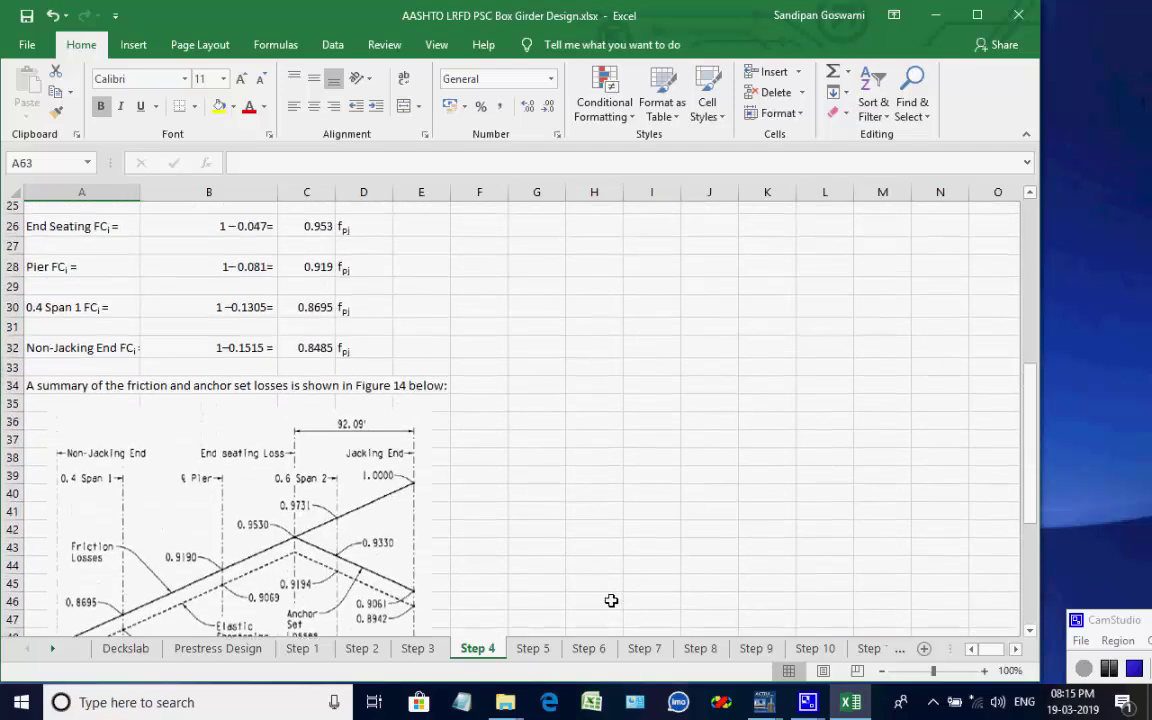
- Examine the Step 5 sheet's prestress loss calculations, covering elastic shortening, time-dependent losses, 0.4 Span 1 and the pier
{"action": "left_click", "coordinate": [548, 650]}
{"action": "scroll", "coordinate": [581, 506], "scroll_direction": "up", "scroll_amount": 12}
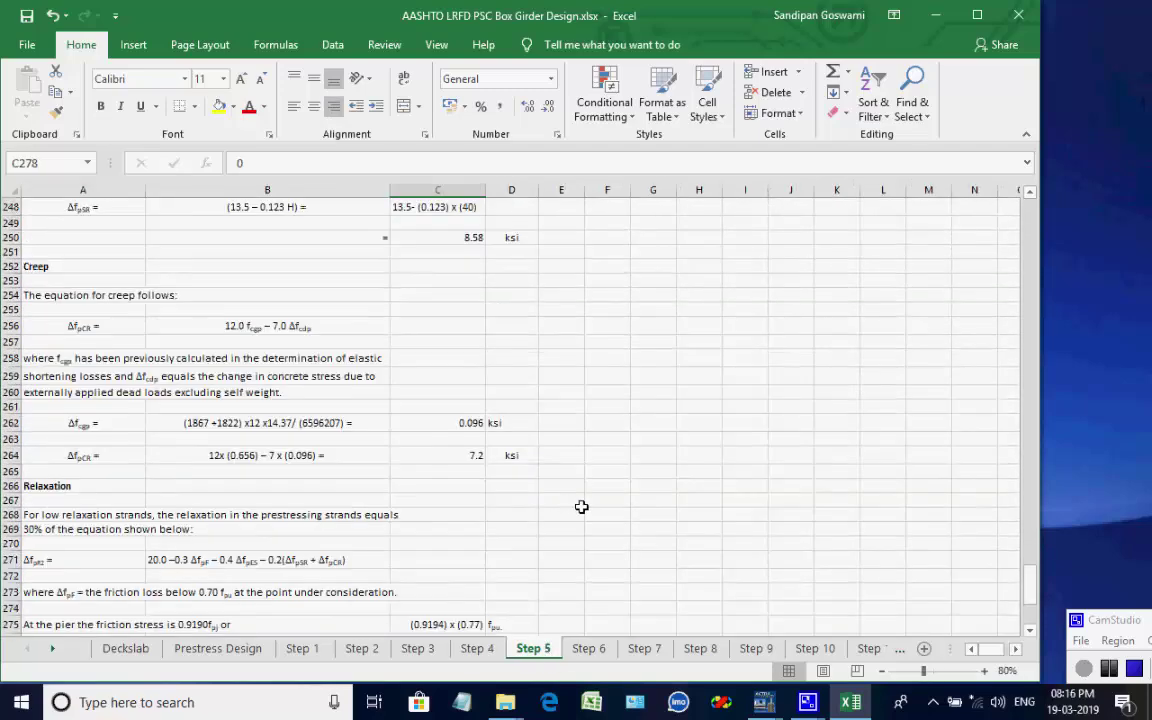
{"action": "left_click_drag", "start_coordinate": [1030, 597], "coordinate": [1030, 215]}
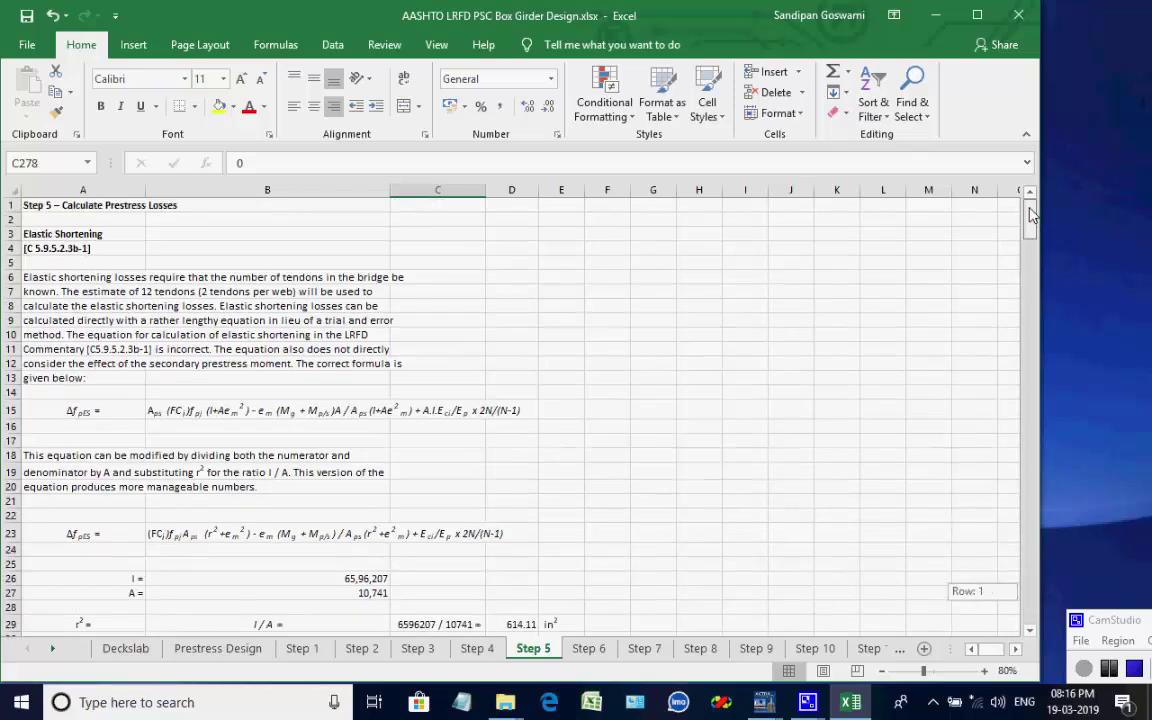
{"action": "left_click", "coordinate": [935, 676]}
{"action": "scroll", "coordinate": [103, 267], "scroll_direction": "up", "scroll_amount": 1}
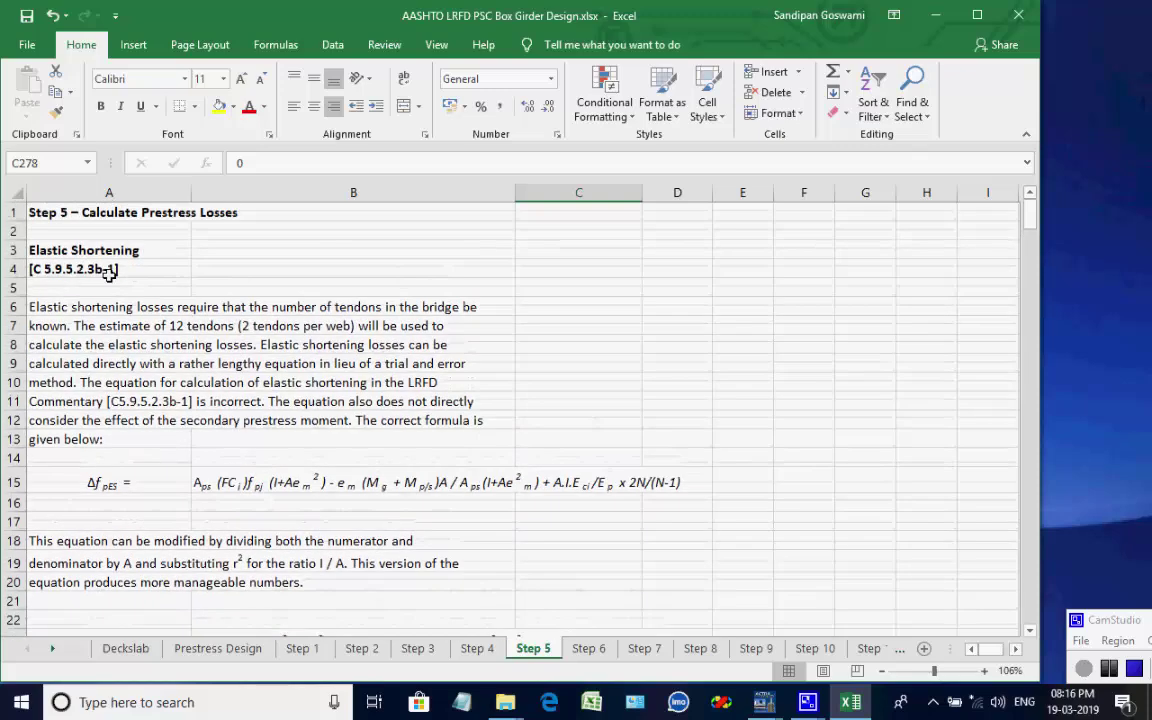
{"action": "scroll", "coordinate": [267, 313], "scroll_direction": "down", "scroll_amount": 18}
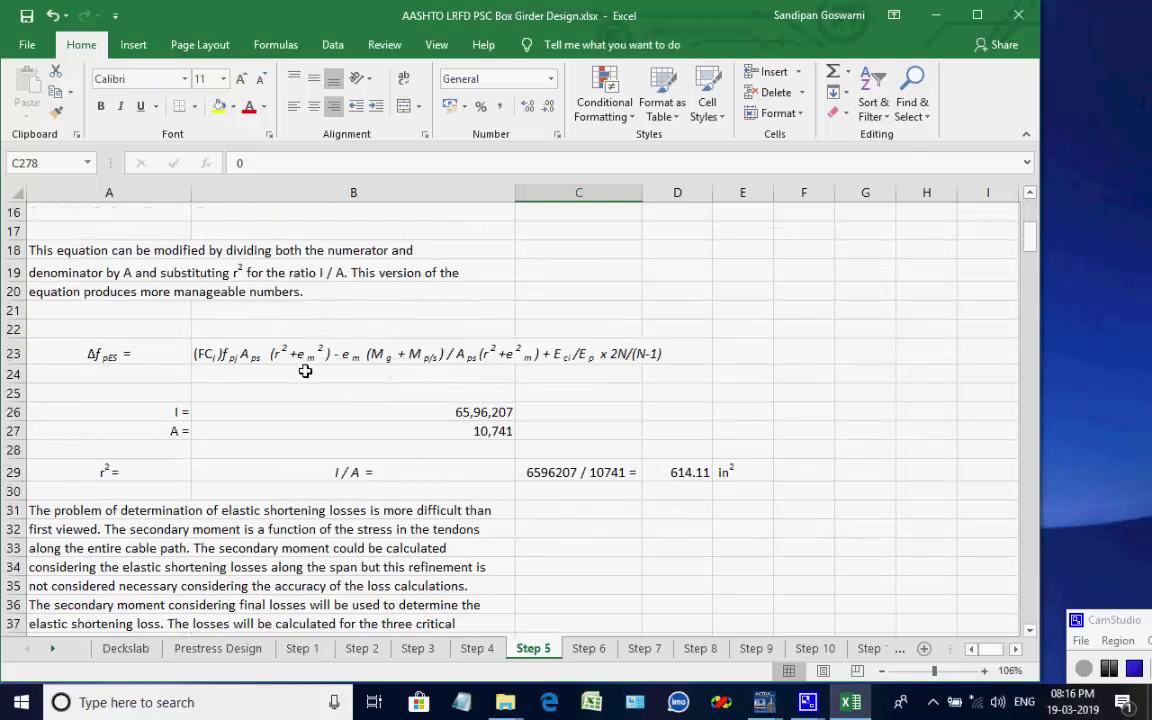
{"action": "scroll", "coordinate": [321, 388], "scroll_direction": "down", "scroll_amount": 20}
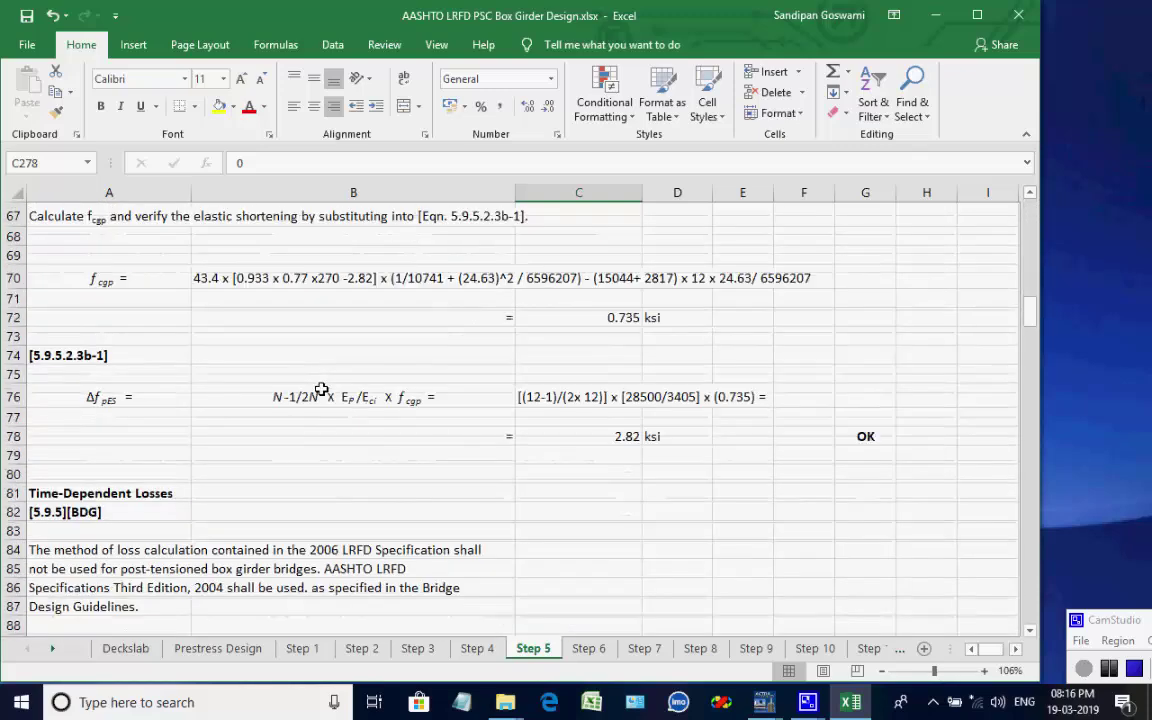
{"action": "scroll", "coordinate": [321, 387], "scroll_direction": "down", "scroll_amount": 20}
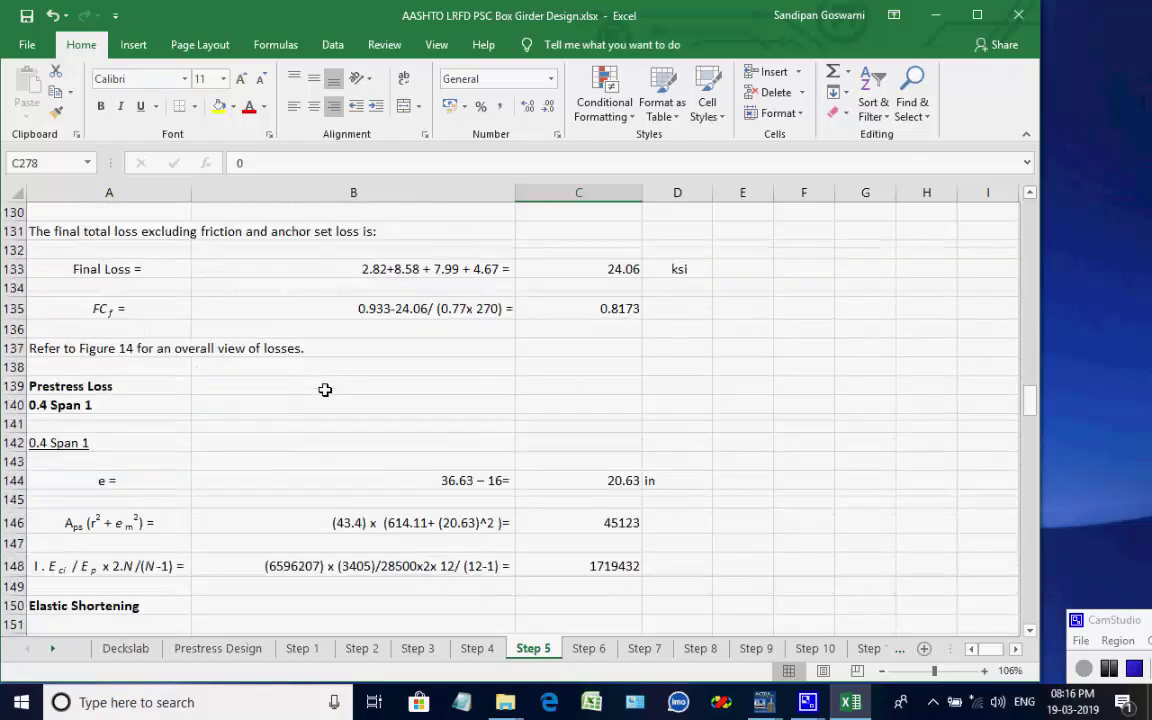
{"action": "scroll", "coordinate": [326, 391], "scroll_direction": "down", "scroll_amount": 16}
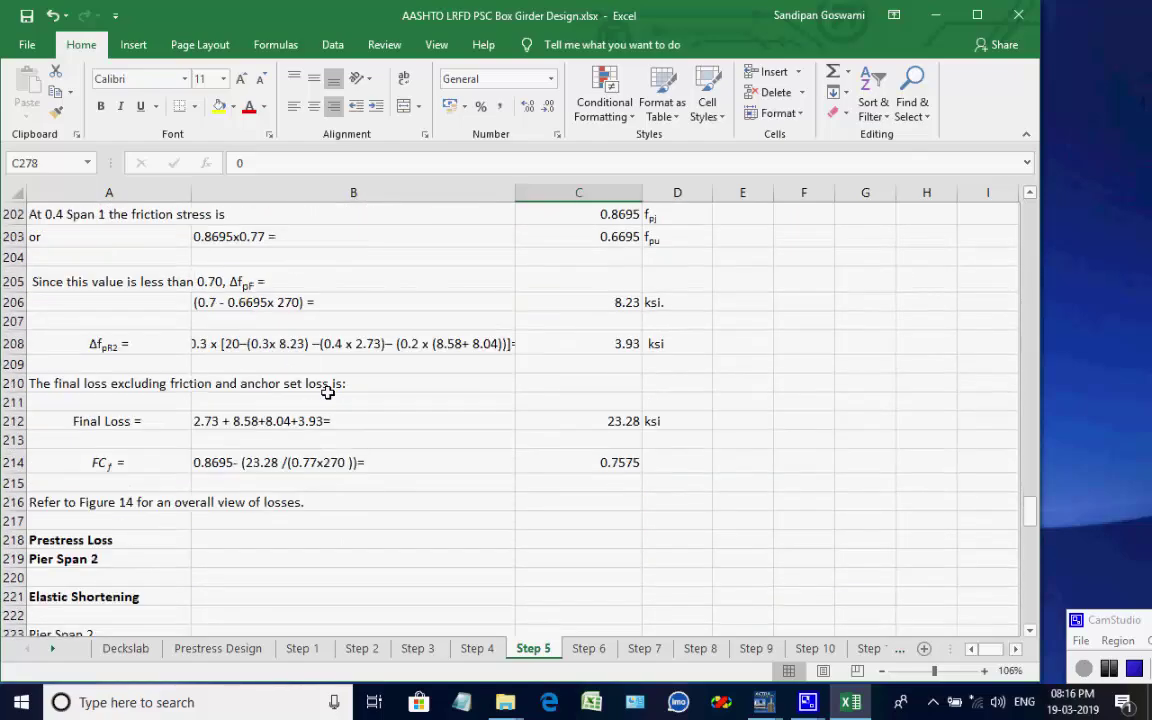
{"action": "scroll", "coordinate": [328, 393], "scroll_direction": "down", "scroll_amount": 12}
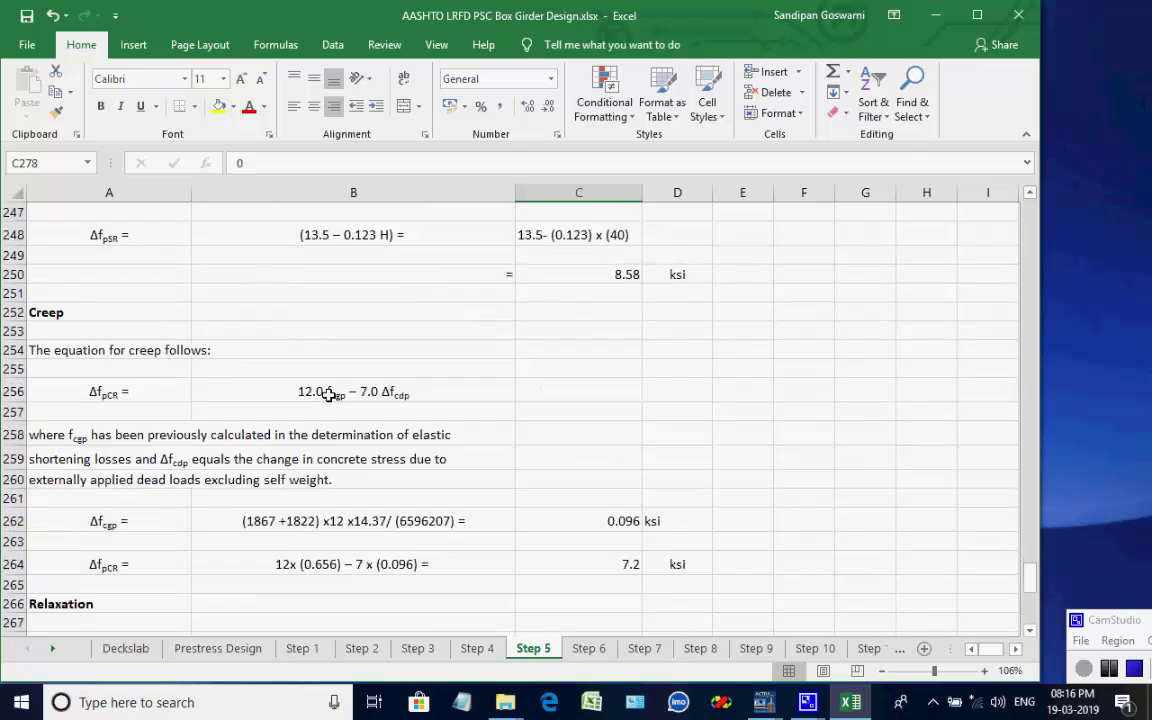
- Review the Step 6 sheet's allowable strand stress checks, from the limit prior to seating to the service limit state and jacking coefficient
{"action": "left_click", "coordinate": [588, 649]}
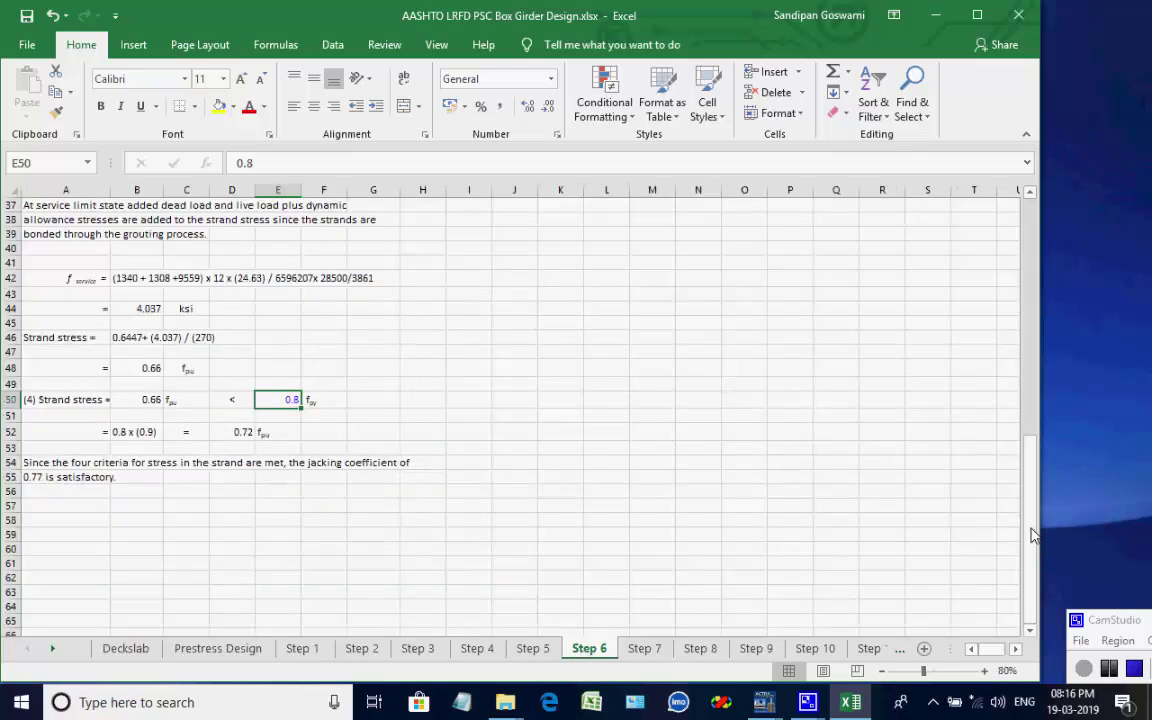
{"action": "left_click_drag", "start_coordinate": [1033, 535], "coordinate": [1033, 265]}
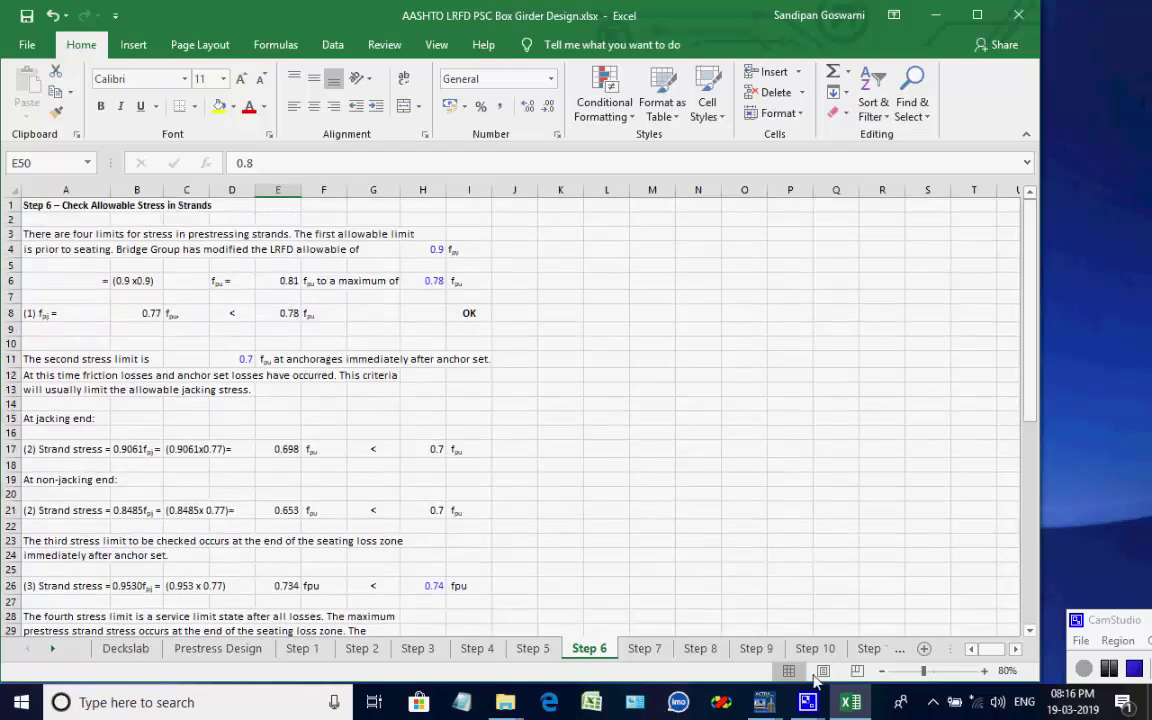
{"action": "left_click", "coordinate": [933, 671]}
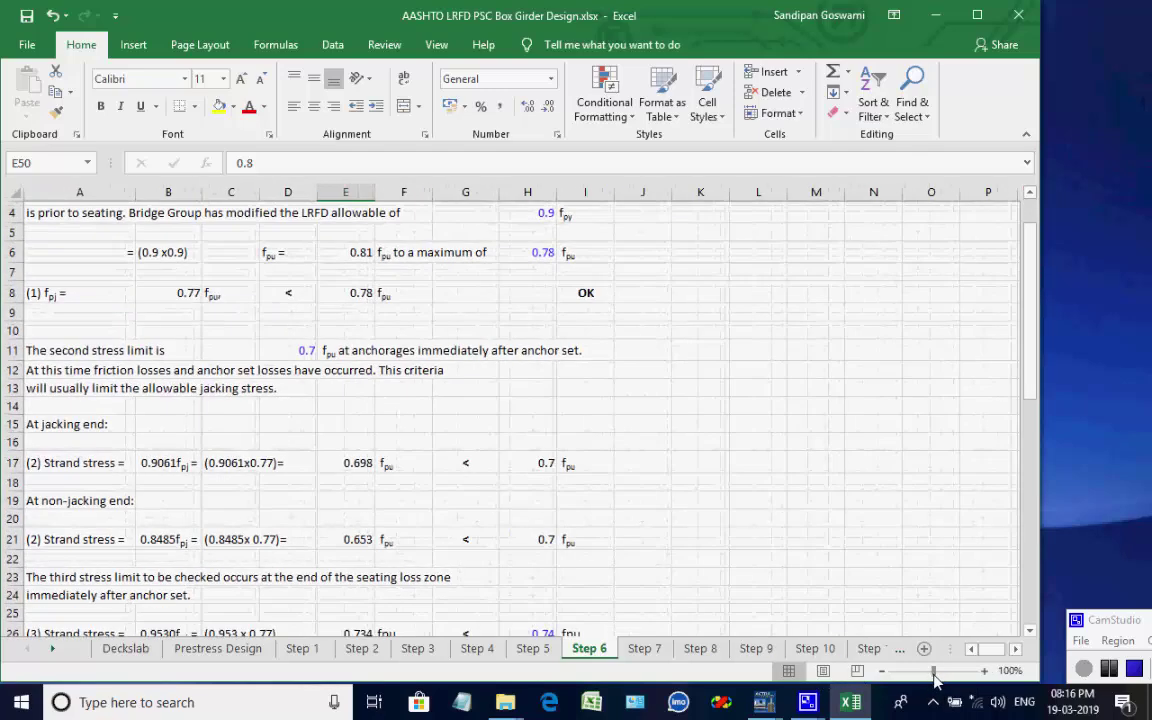
{"action": "scroll", "coordinate": [419, 393], "scroll_direction": "up", "scroll_amount": 1}
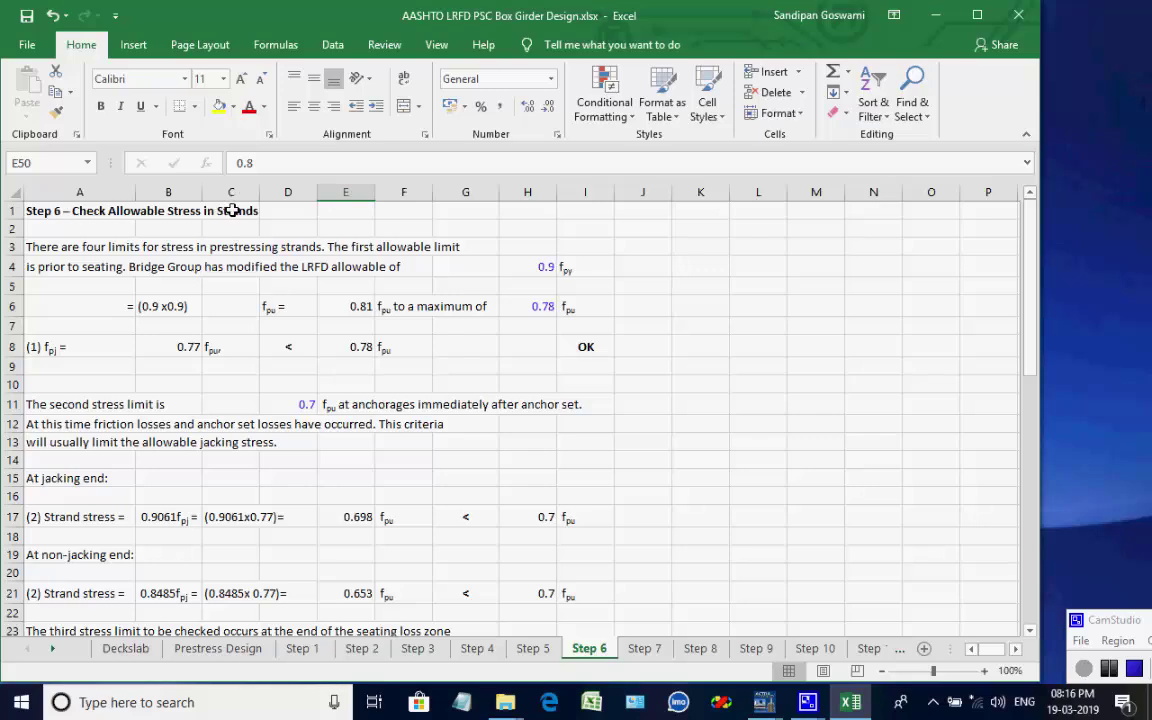
{"action": "scroll", "coordinate": [205, 302], "scroll_direction": "down", "scroll_amount": 16}
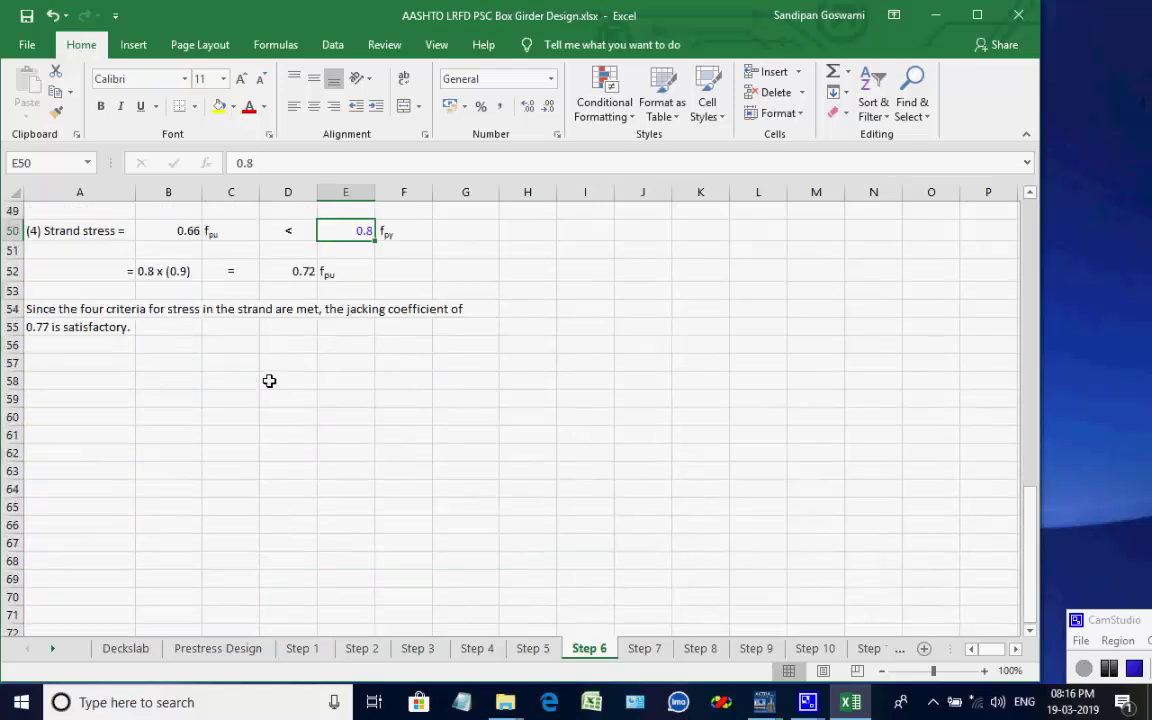
- Review the initial concrete strength checks on the Step 7 sheet and the temporary end tension check on the Step 8 sheet
{"action": "scroll", "coordinate": [573, 547], "scroll_direction": "up", "scroll_amount": 9}
{"action": "left_click", "coordinate": [641, 649]}
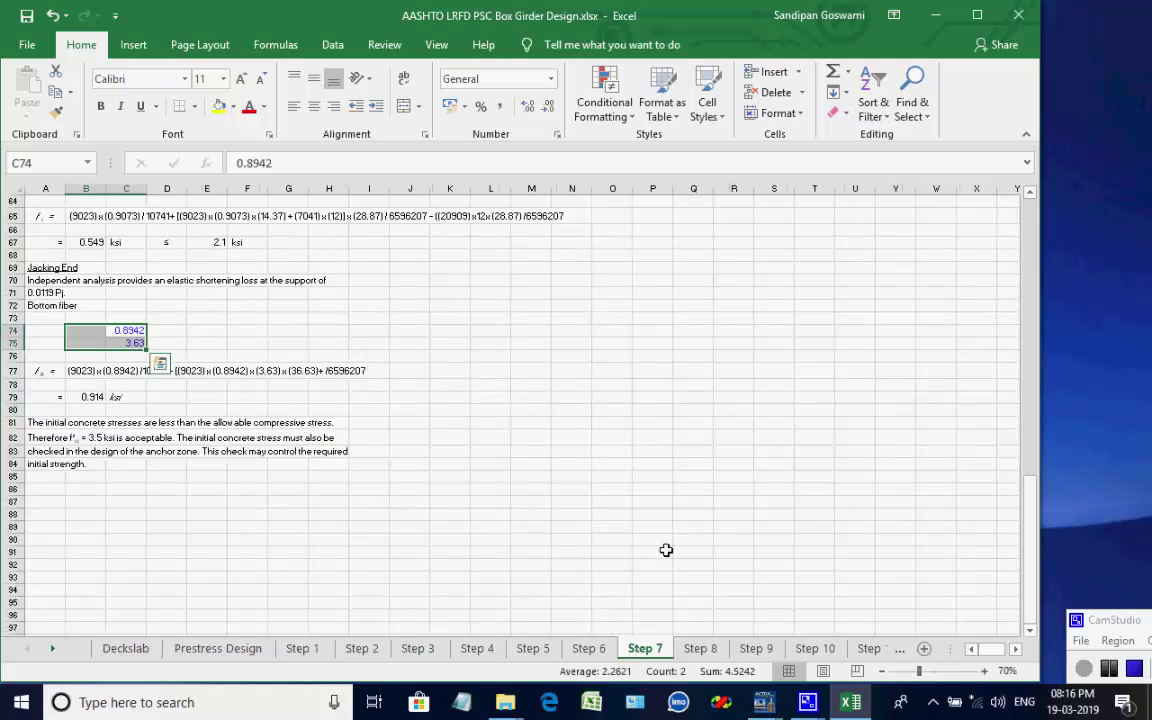
{"action": "scroll", "coordinate": [700, 520], "scroll_direction": "up", "scroll_amount": 20}
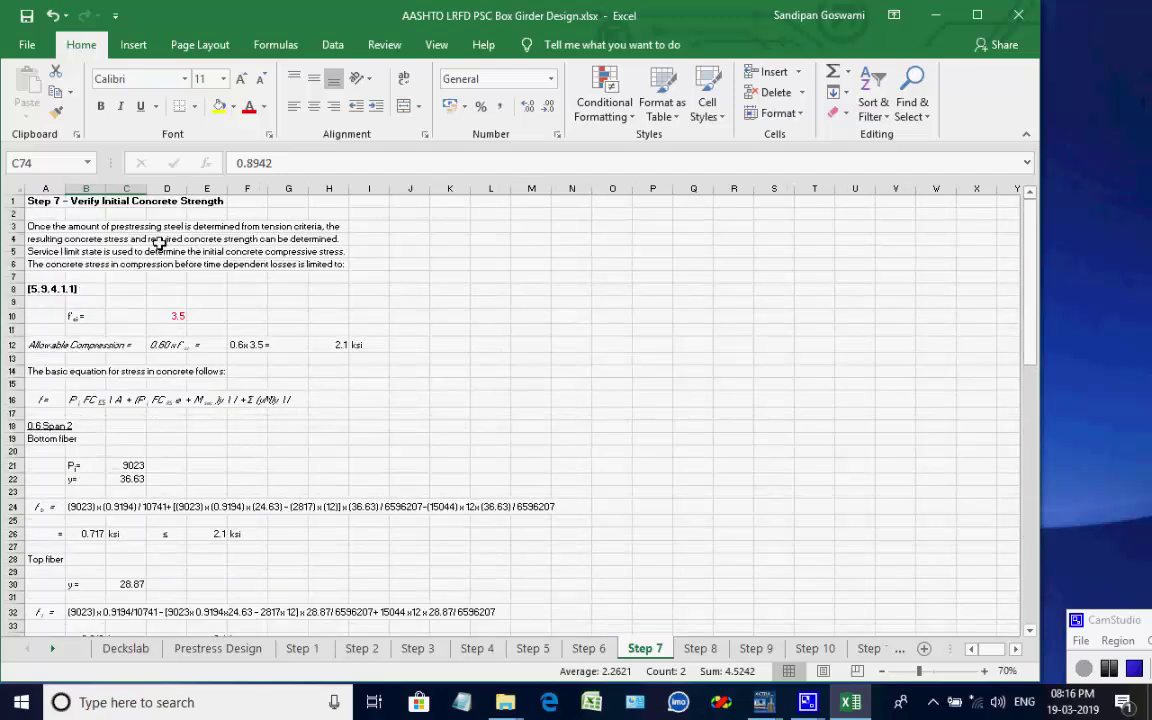
{"action": "left_click", "coordinate": [934, 673]}
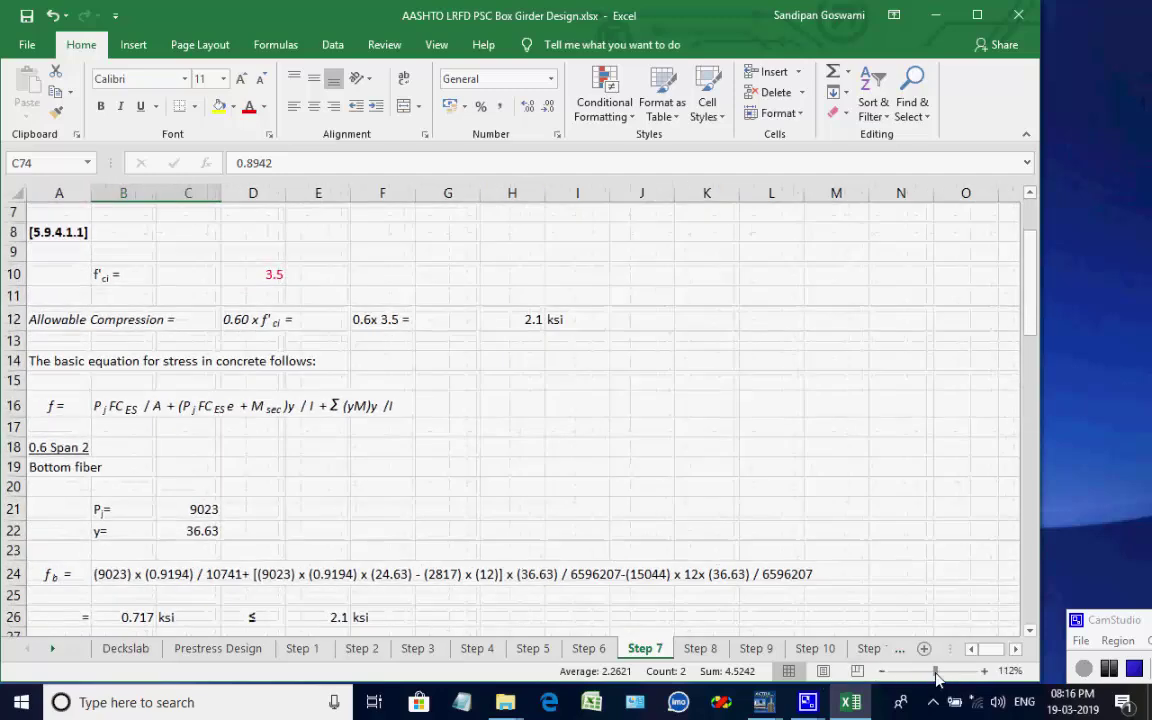
{"action": "scroll", "coordinate": [255, 298], "scroll_direction": "up", "scroll_amount": 3}
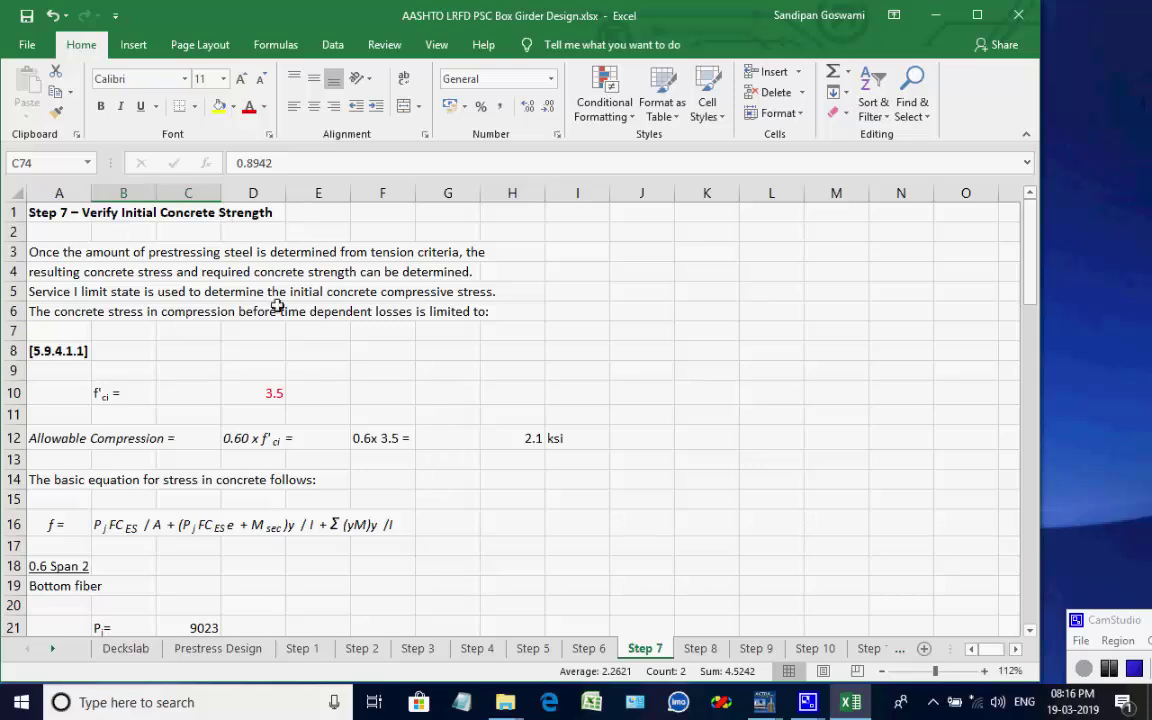
{"action": "scroll", "coordinate": [277, 305], "scroll_direction": "down", "scroll_amount": 11}
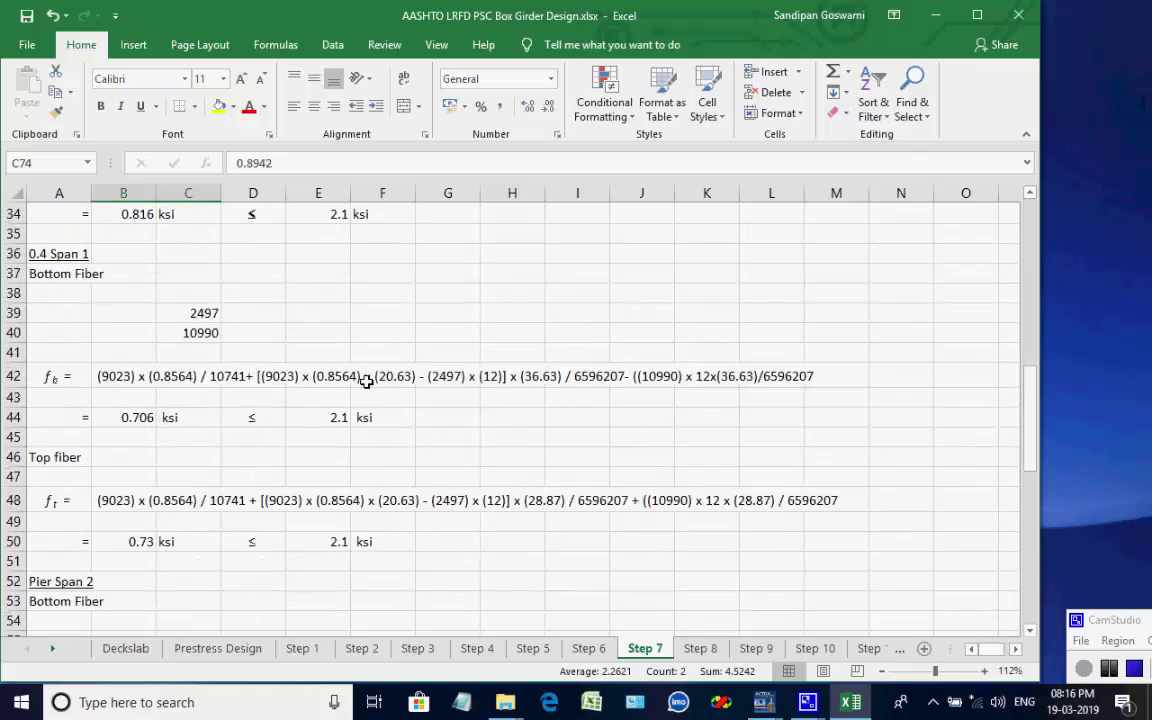
{"action": "scroll", "coordinate": [366, 381], "scroll_direction": "down", "scroll_amount": 12}
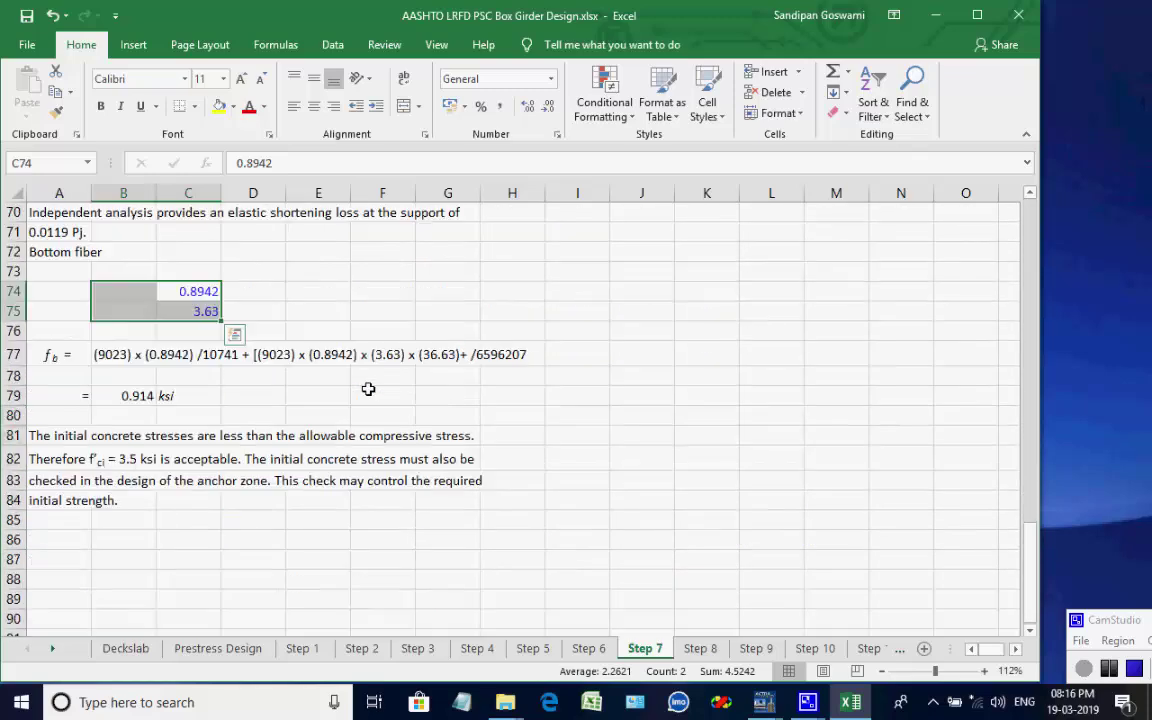
{"action": "left_click", "coordinate": [701, 649]}
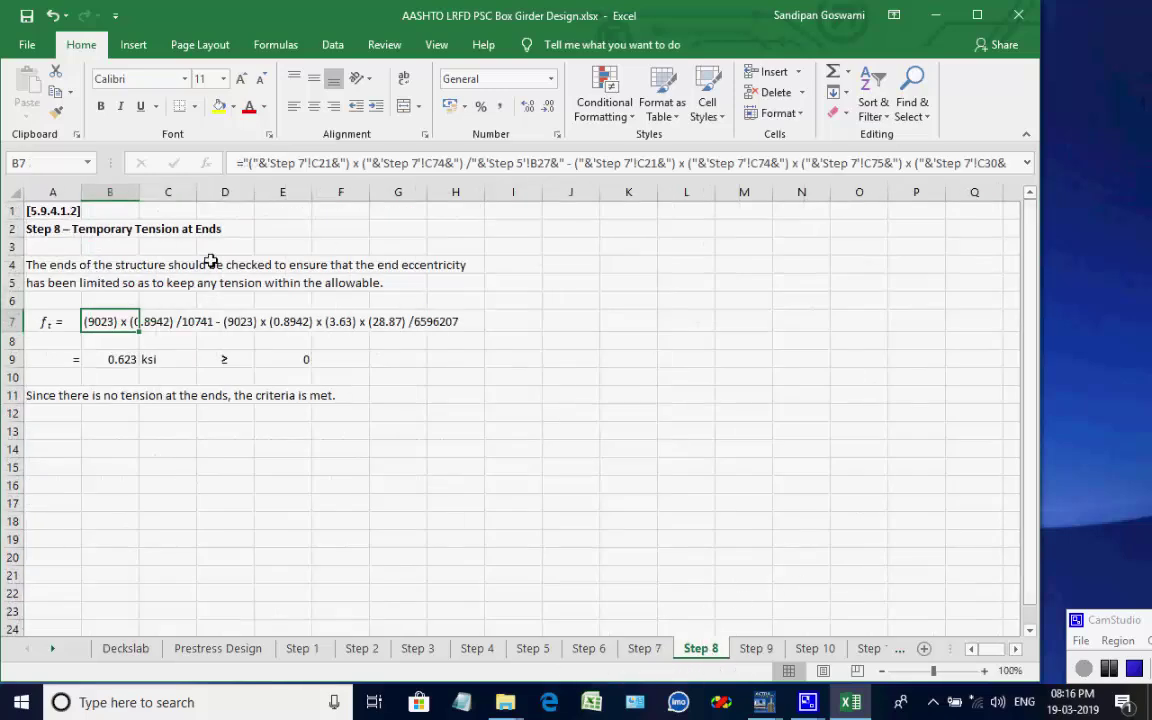
- Review the final concrete strength calculations on the Step 9 sheet, from 0.6 Span 2 through Pier Span 2, Cases I to III
{"action": "left_click", "coordinate": [757, 649]}
{"action": "scroll", "coordinate": [162, 285], "scroll_direction": "up", "scroll_amount": 20}
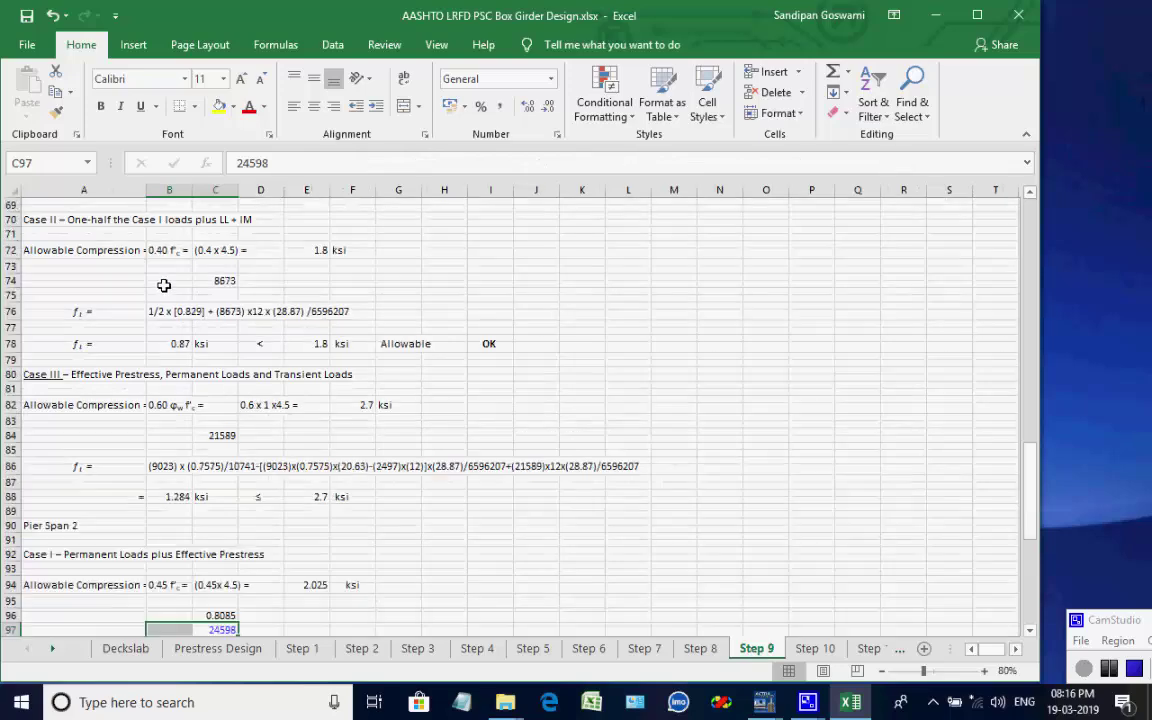
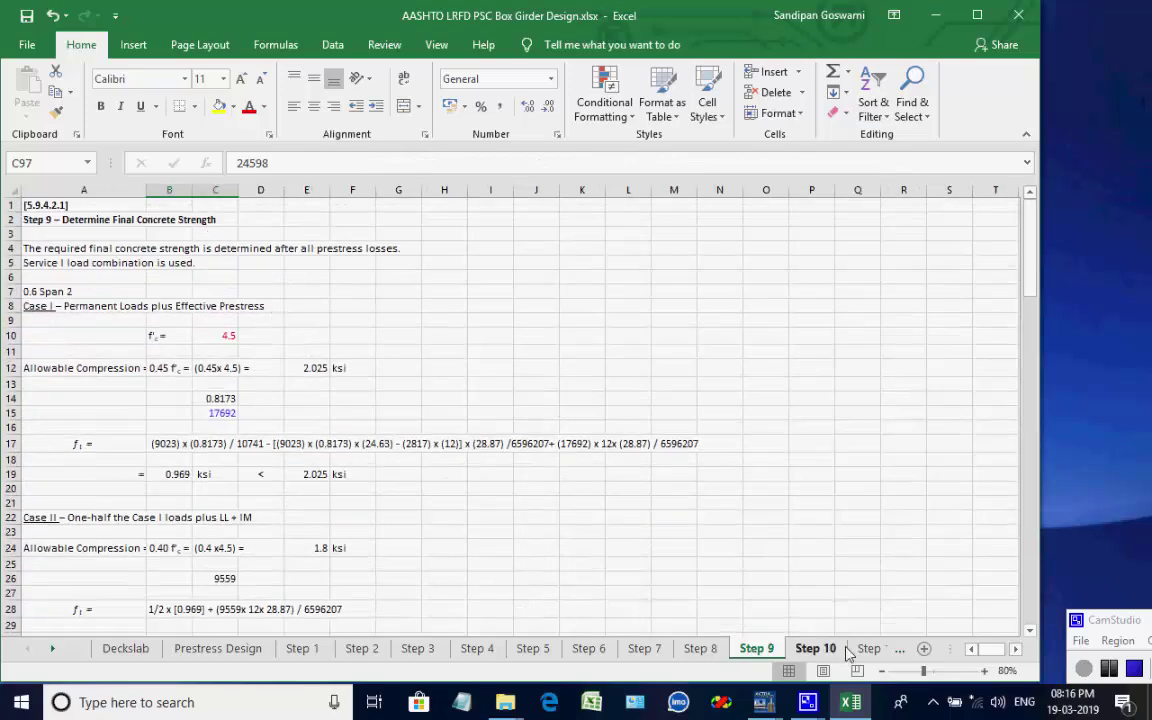
{"action": "left_click", "coordinate": [936, 671]}
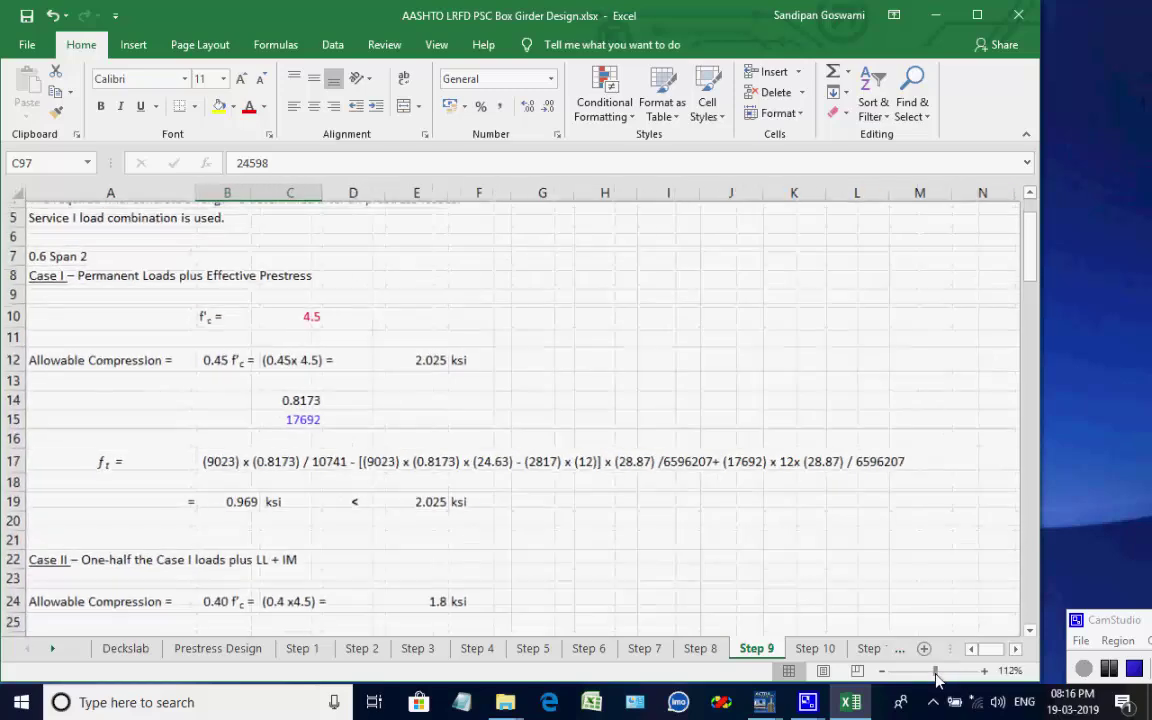
{"action": "scroll", "coordinate": [231, 391], "scroll_direction": "up", "scroll_amount": 2}
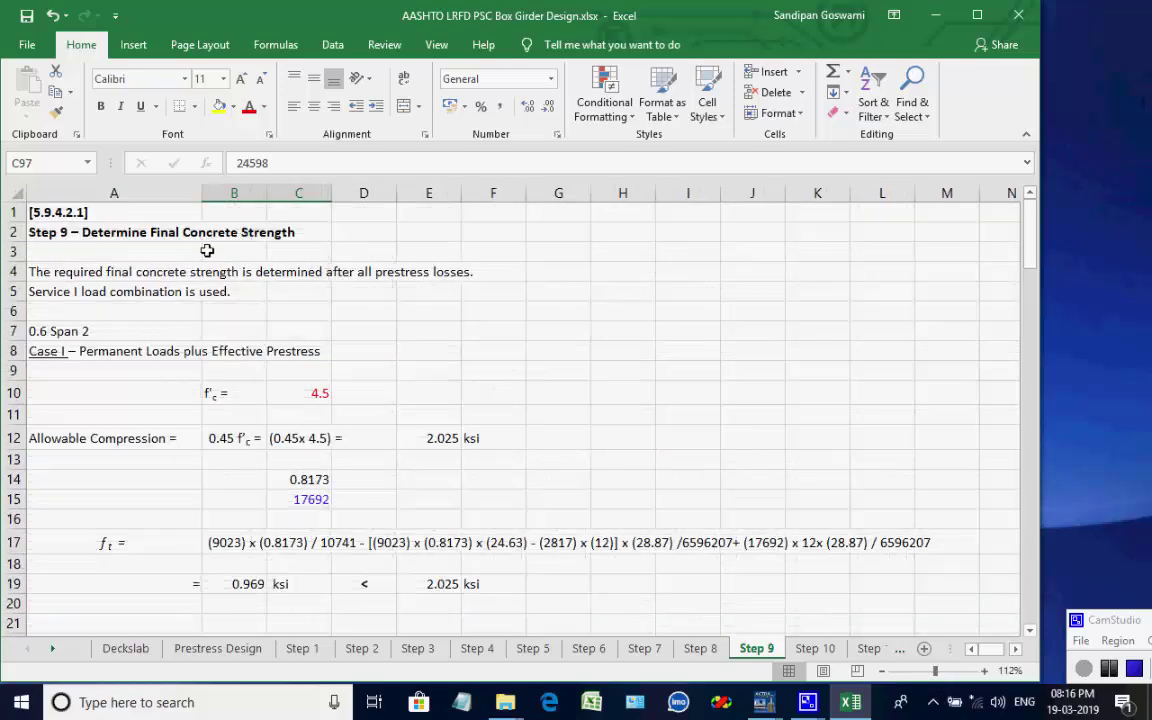
{"action": "scroll", "coordinate": [354, 252], "scroll_direction": "down", "scroll_amount": 16}
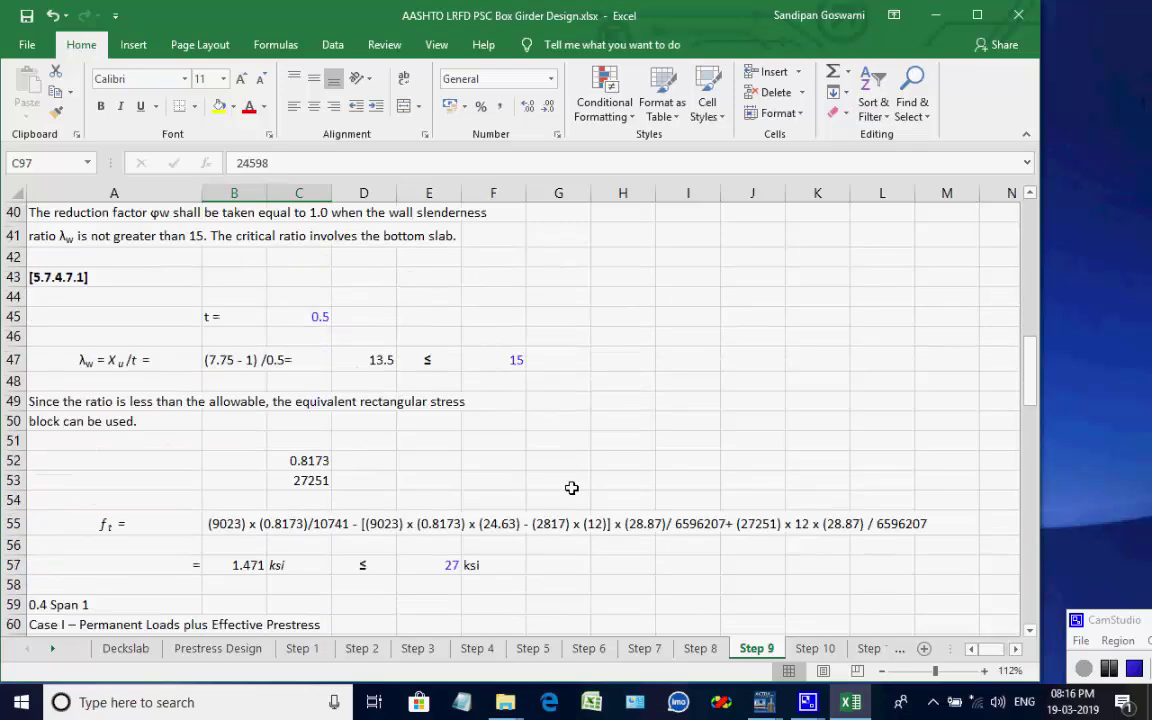
{"action": "scroll", "coordinate": [550, 475], "scroll_direction": "down", "scroll_amount": 14}
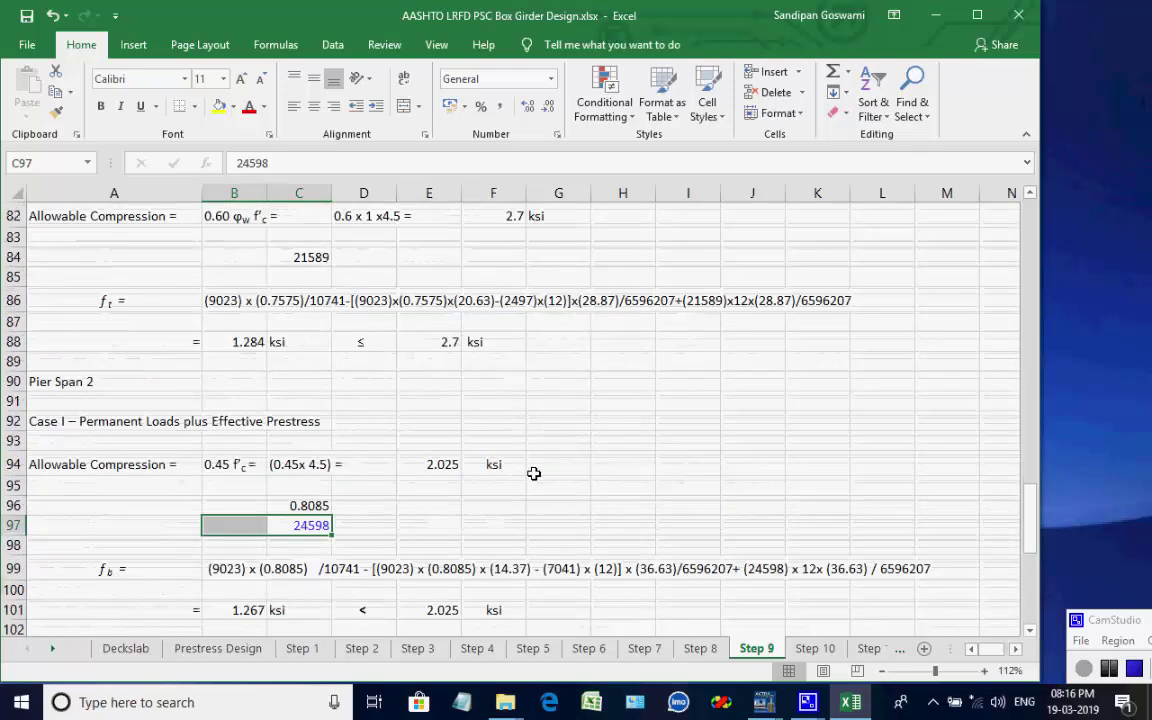
{"action": "scroll", "coordinate": [534, 473], "scroll_direction": "down", "scroll_amount": 4}
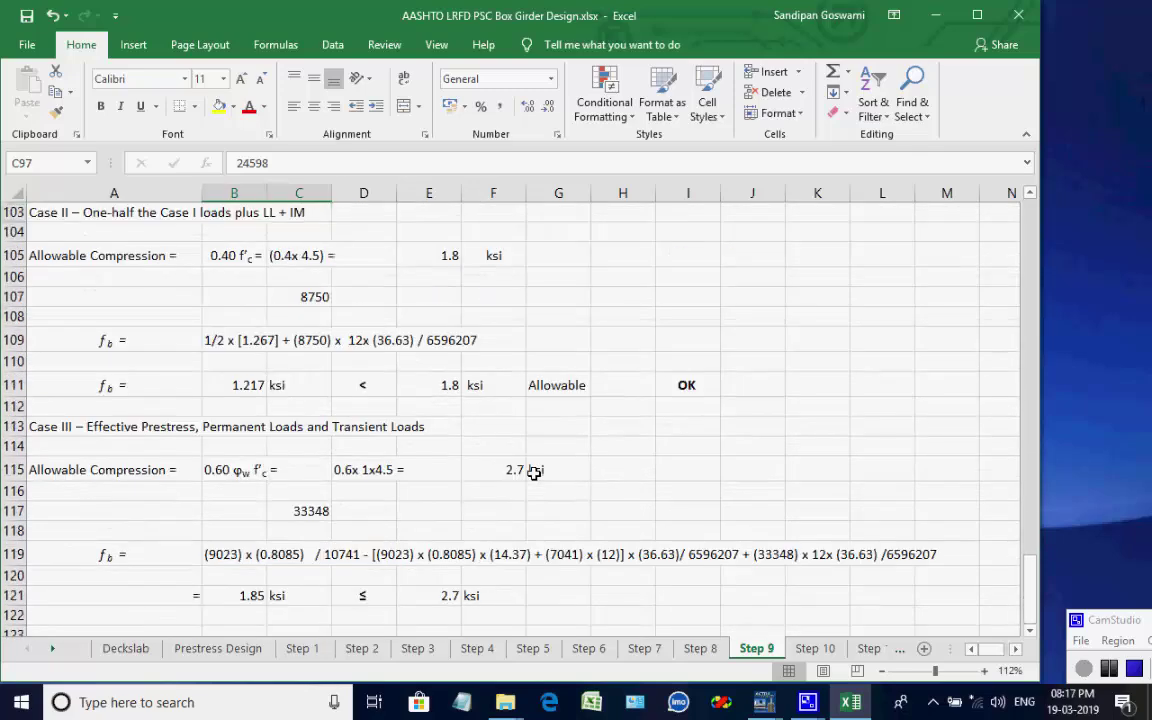
{"action": "scroll", "coordinate": [534, 471], "scroll_direction": "down", "scroll_amount": 3}
{"action": "scroll", "coordinate": [779, 583], "scroll_direction": "up", "scroll_amount": 5}
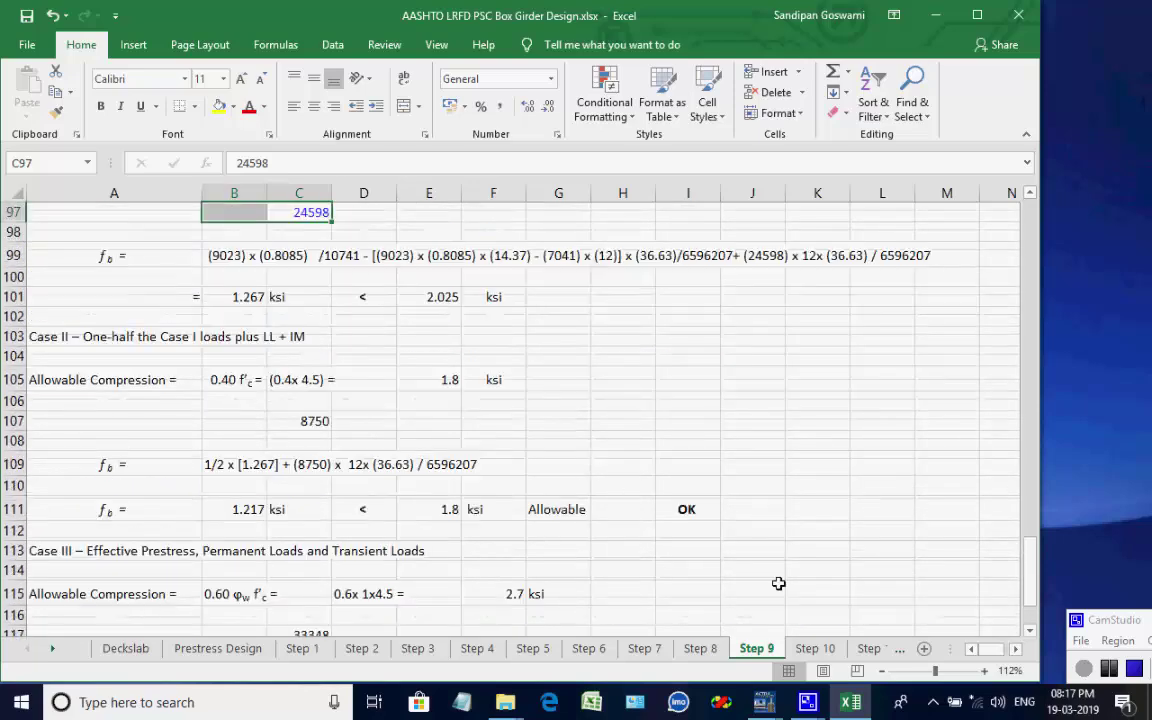
- Examine the final concrete tension checks on the Step 10 sheet from its heading down to the Fatigue Limit State note
{"action": "left_click", "coordinate": [817, 650]}
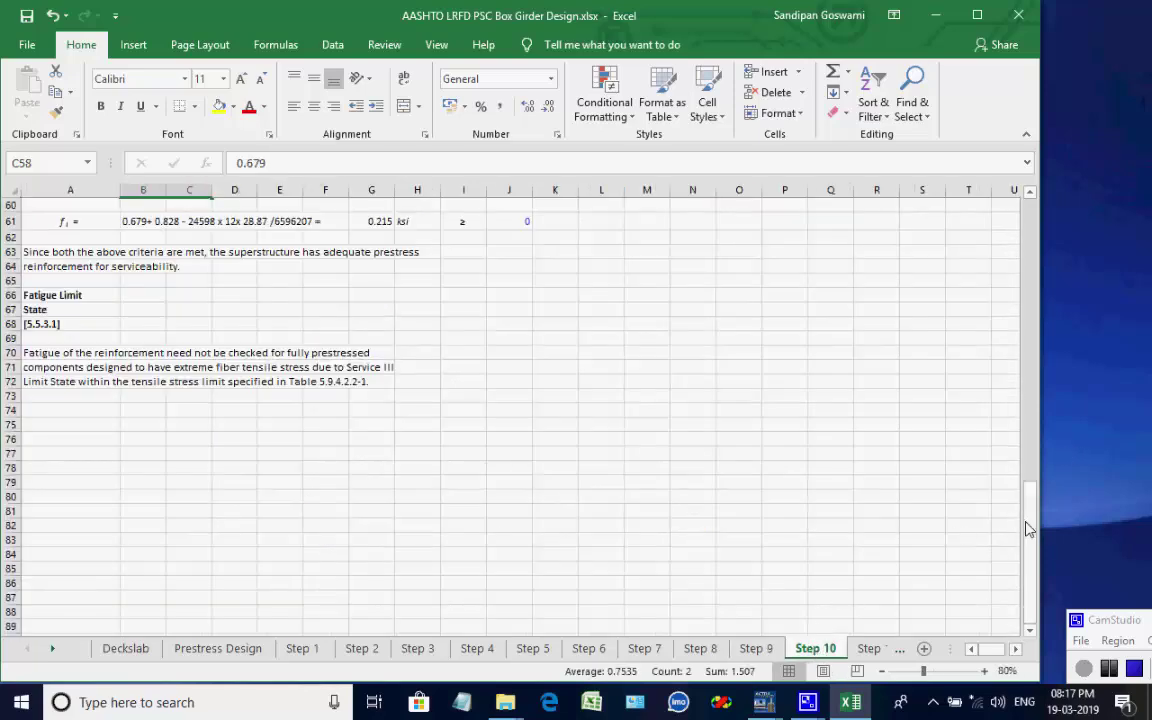
{"action": "left_click_drag", "start_coordinate": [1028, 527], "coordinate": [1017, 194]}
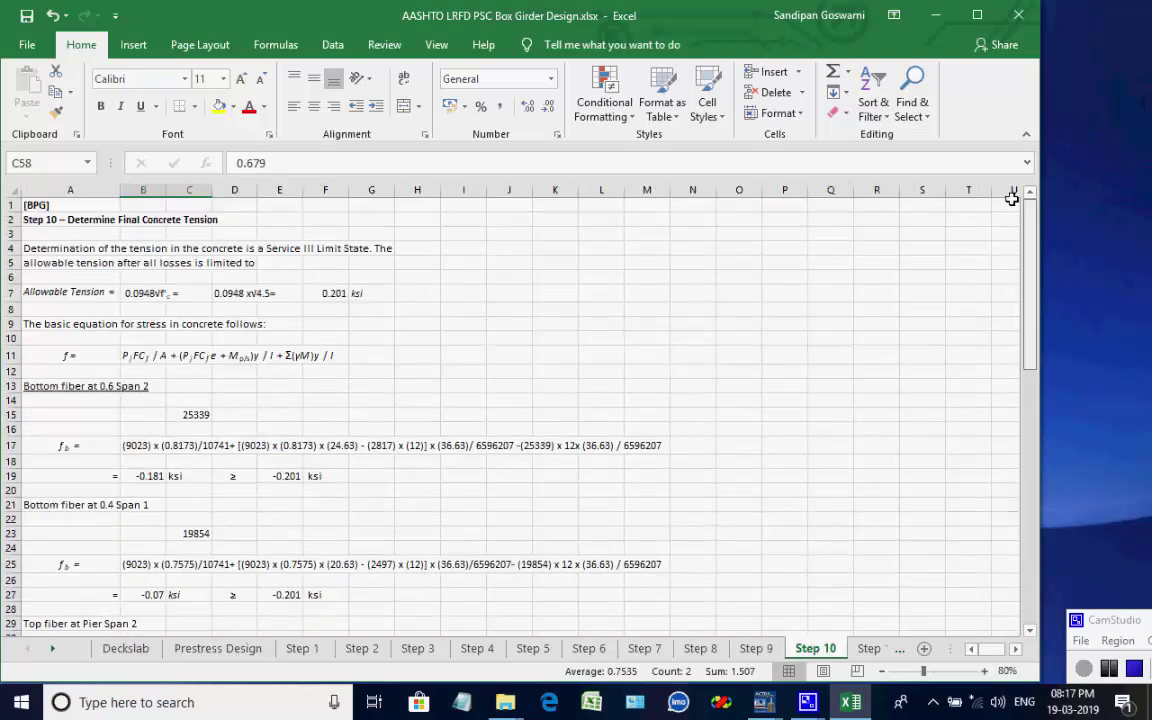
{"action": "left_click", "coordinate": [935, 672]}
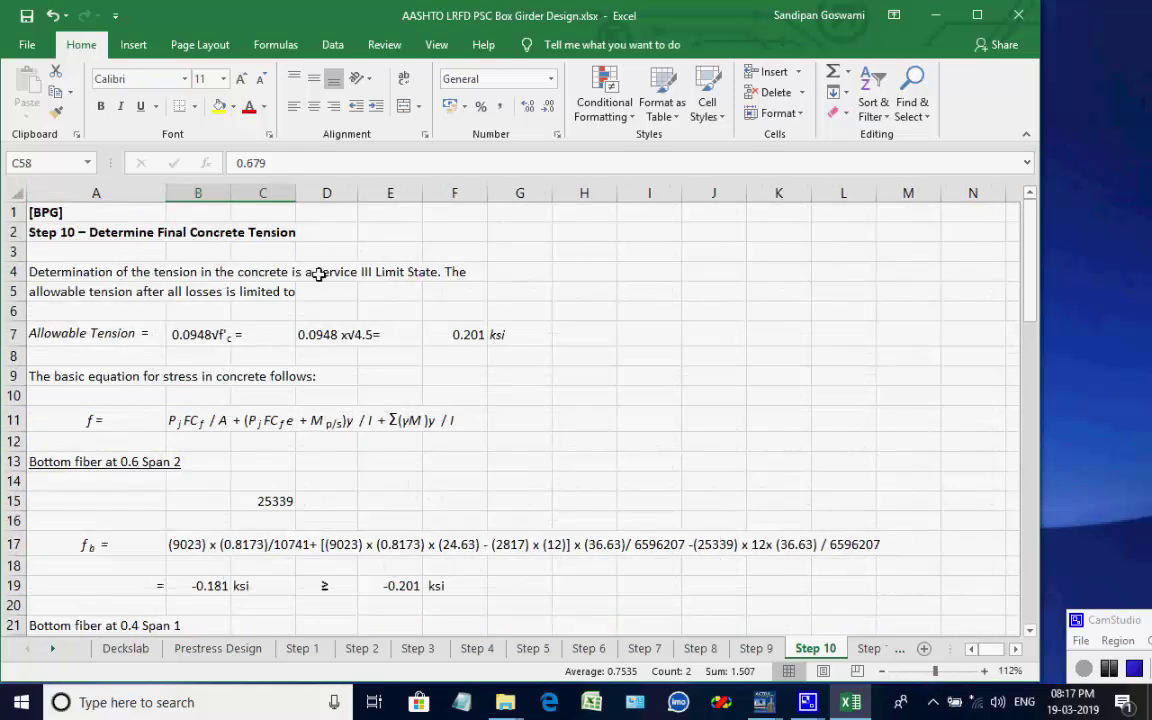
{"action": "scroll", "coordinate": [497, 542], "scroll_direction": "down", "scroll_amount": 13}
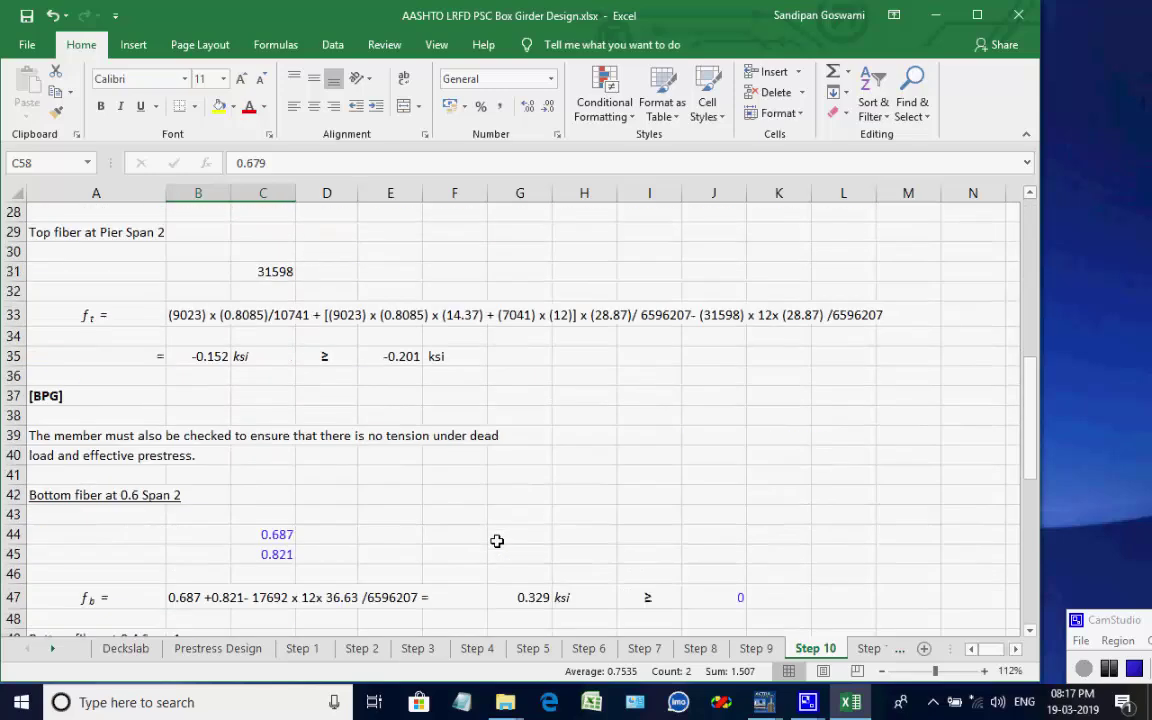
{"action": "scroll", "coordinate": [496, 540], "scroll_direction": "down", "scroll_amount": 8}
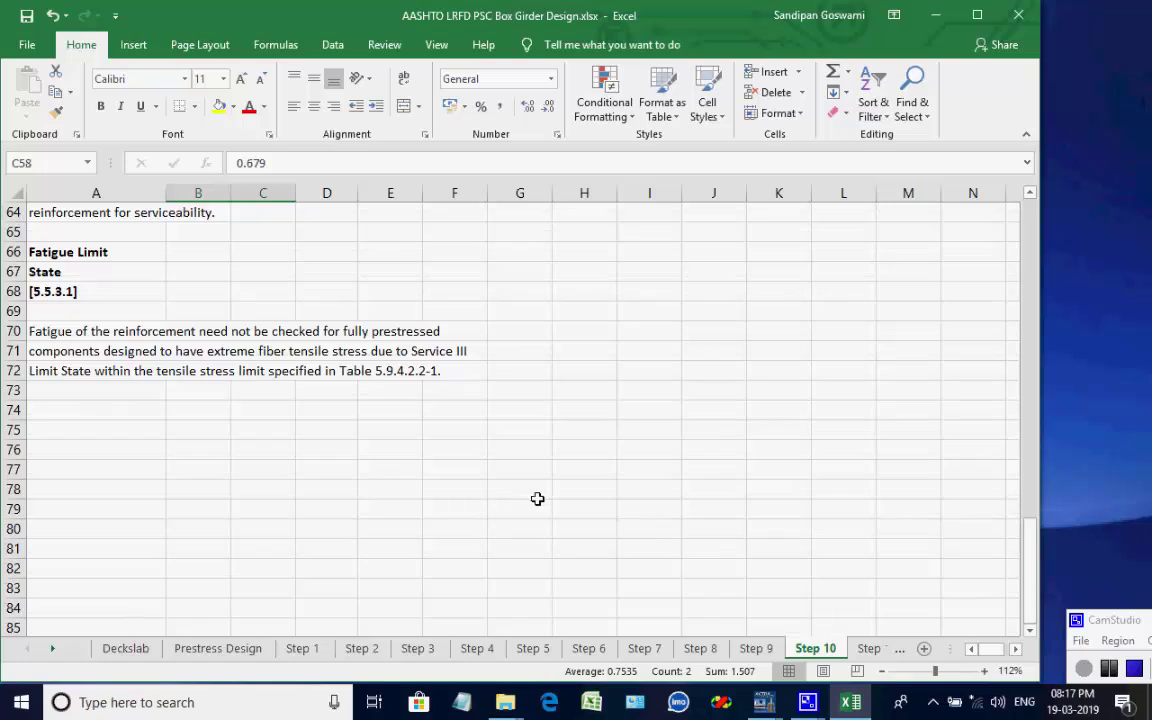
- Read through the Step 11 sheet's flexural resistance and minimum reinforcing calculations for 0.6 Span 2, 0.4 Span 1 and Pier Span 2
{"action": "left_click", "coordinate": [869, 648]}
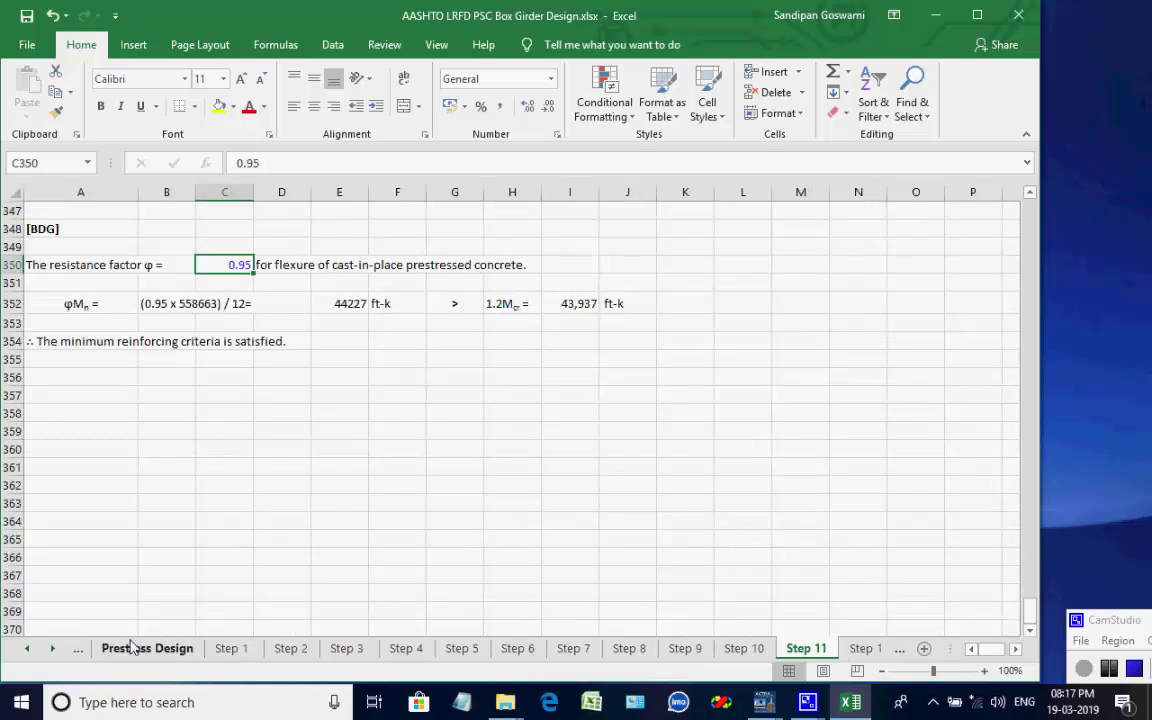
{"action": "left_click_drag", "start_coordinate": [55, 651], "coordinate": [55, 652]}
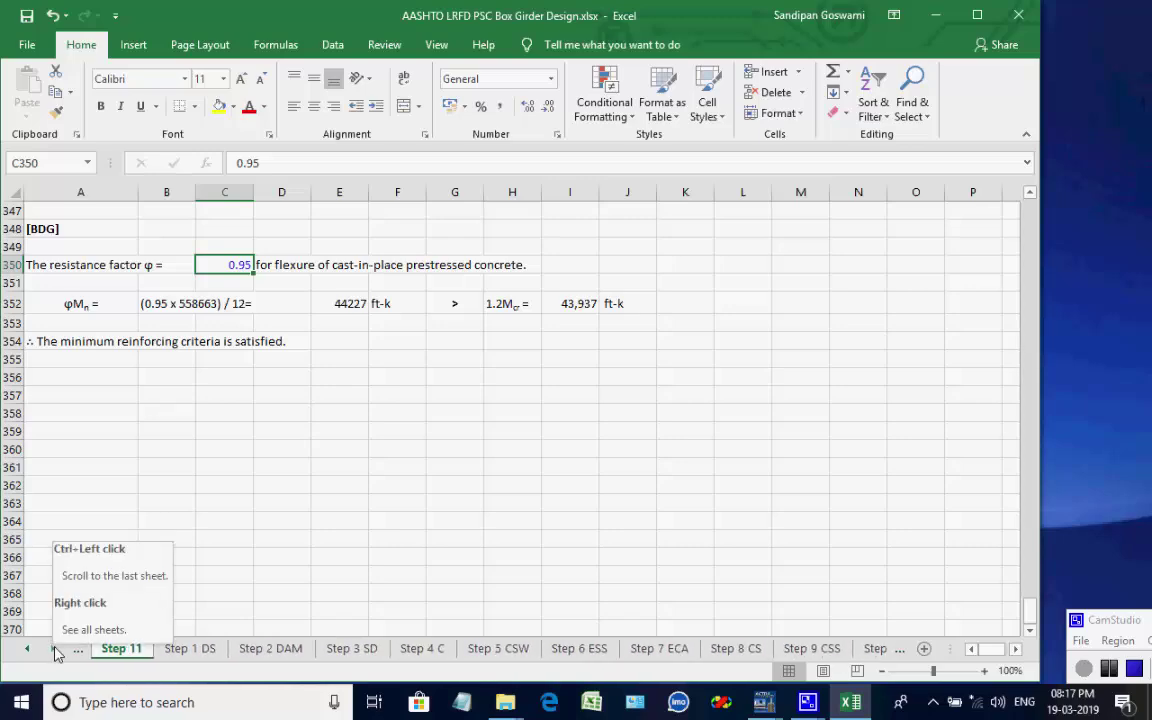
{"action": "scroll", "coordinate": [442, 453], "scroll_direction": "up", "scroll_amount": 16}
{"action": "scroll", "coordinate": [442, 453], "scroll_direction": "up", "scroll_amount": 20}
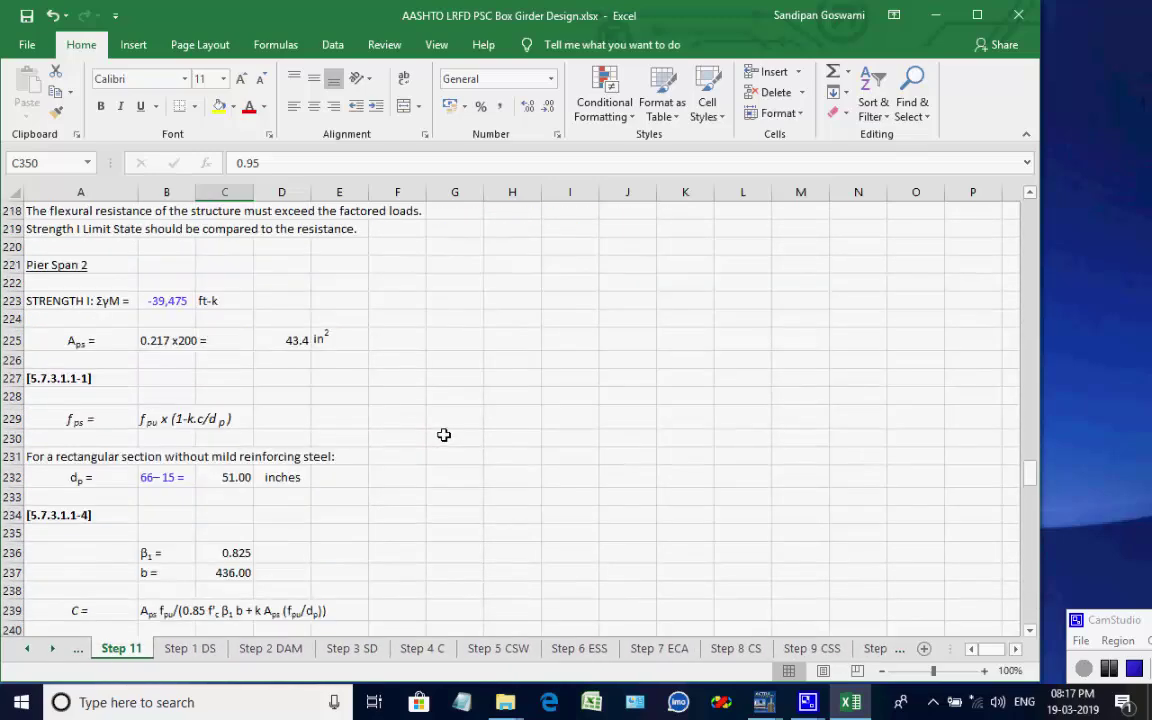
{"action": "left_click_drag", "start_coordinate": [1031, 408], "coordinate": [1030, 210]}
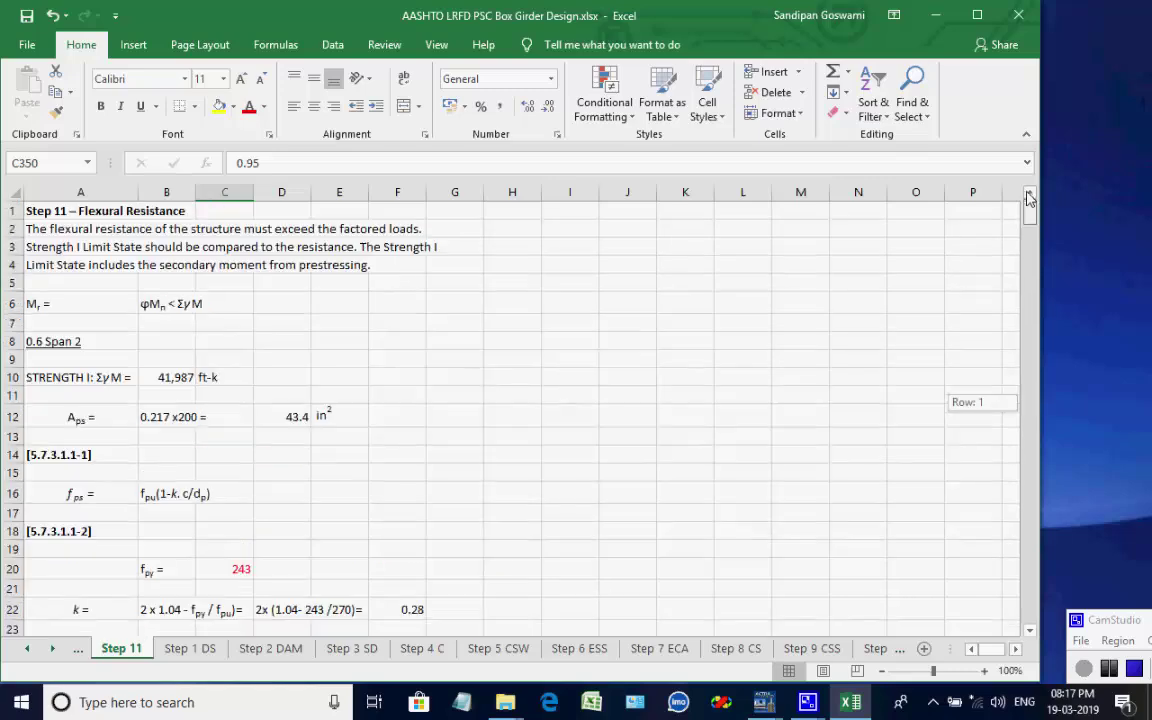
{"action": "scroll", "coordinate": [445, 411], "scroll_direction": "down", "scroll_amount": 11}
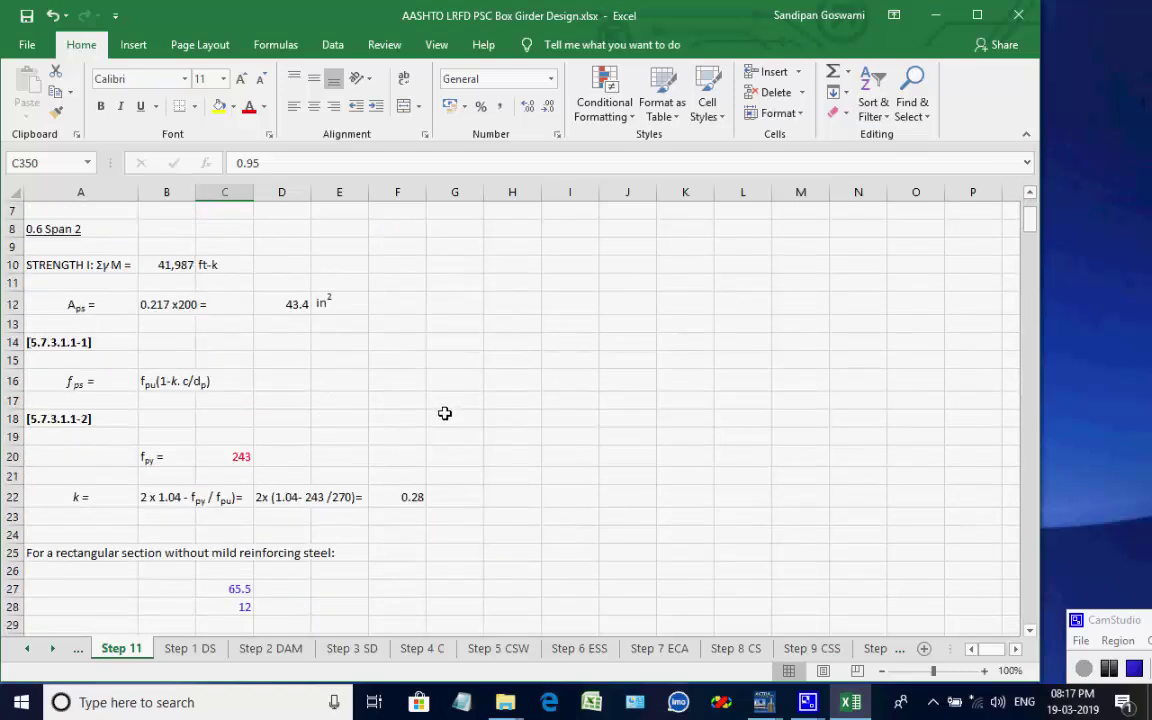
{"action": "scroll", "coordinate": [464, 428], "scroll_direction": "down", "scroll_amount": 20}
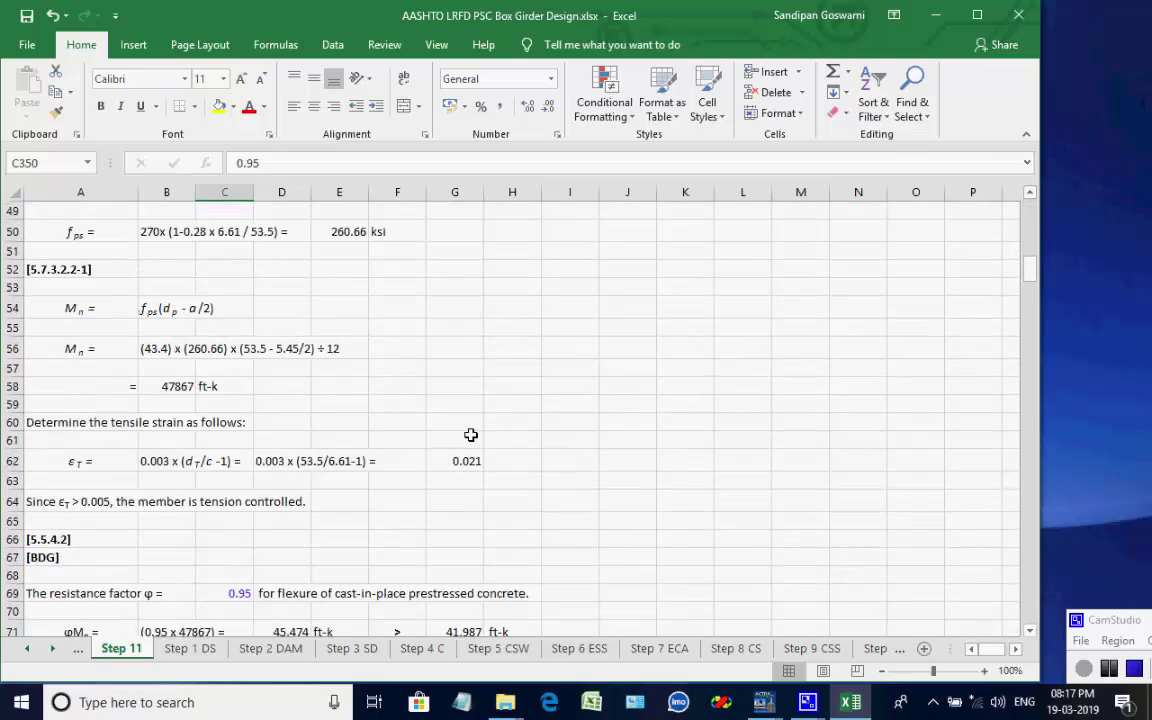
{"action": "scroll", "coordinate": [490, 457], "scroll_direction": "down", "scroll_amount": 20}
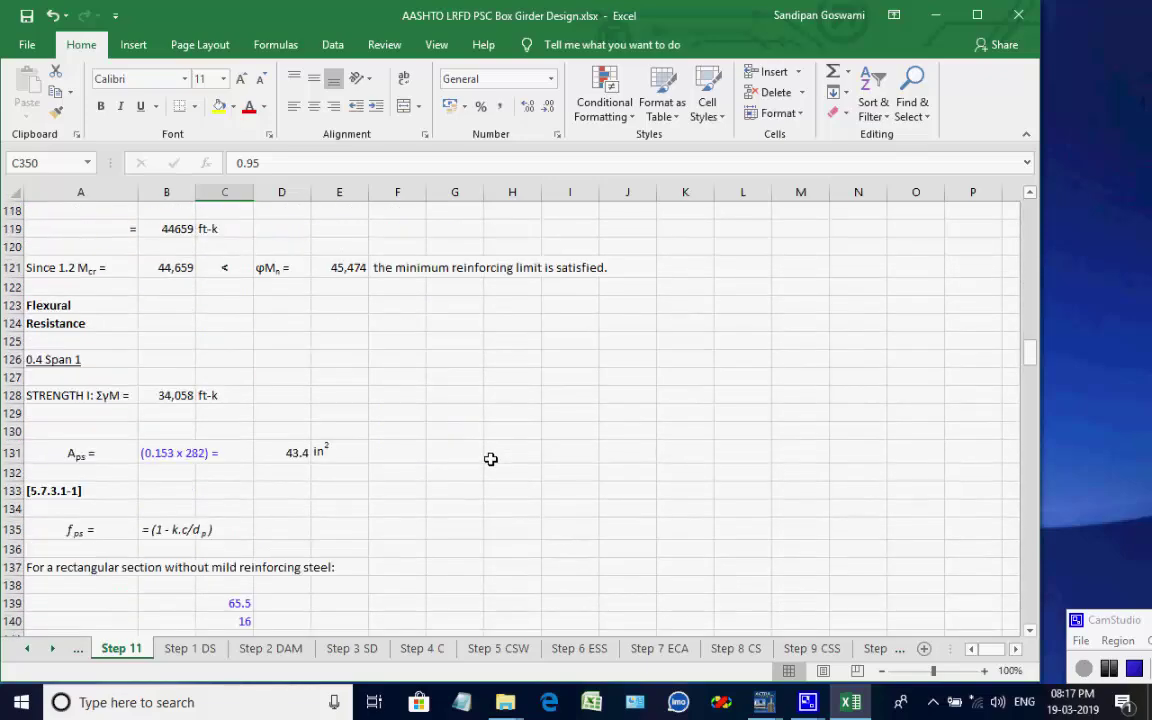
{"action": "scroll", "coordinate": [493, 463], "scroll_direction": "down", "scroll_amount": 20}
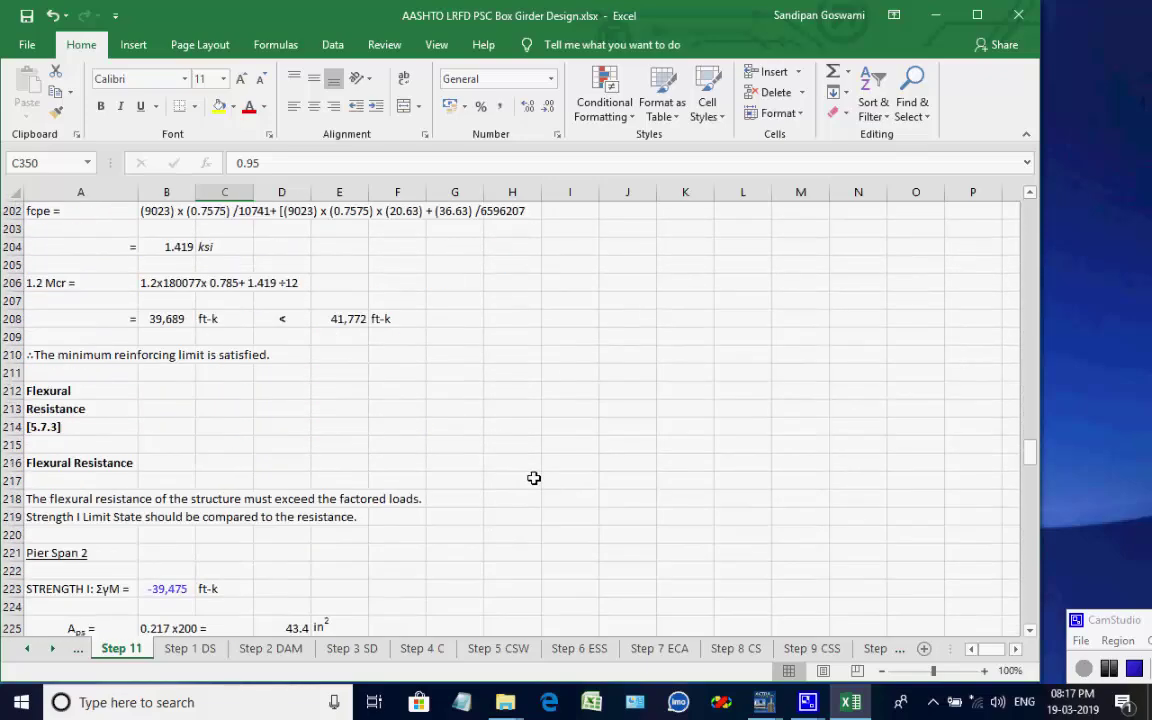
{"action": "scroll", "coordinate": [535, 485], "scroll_direction": "down", "scroll_amount": 17}
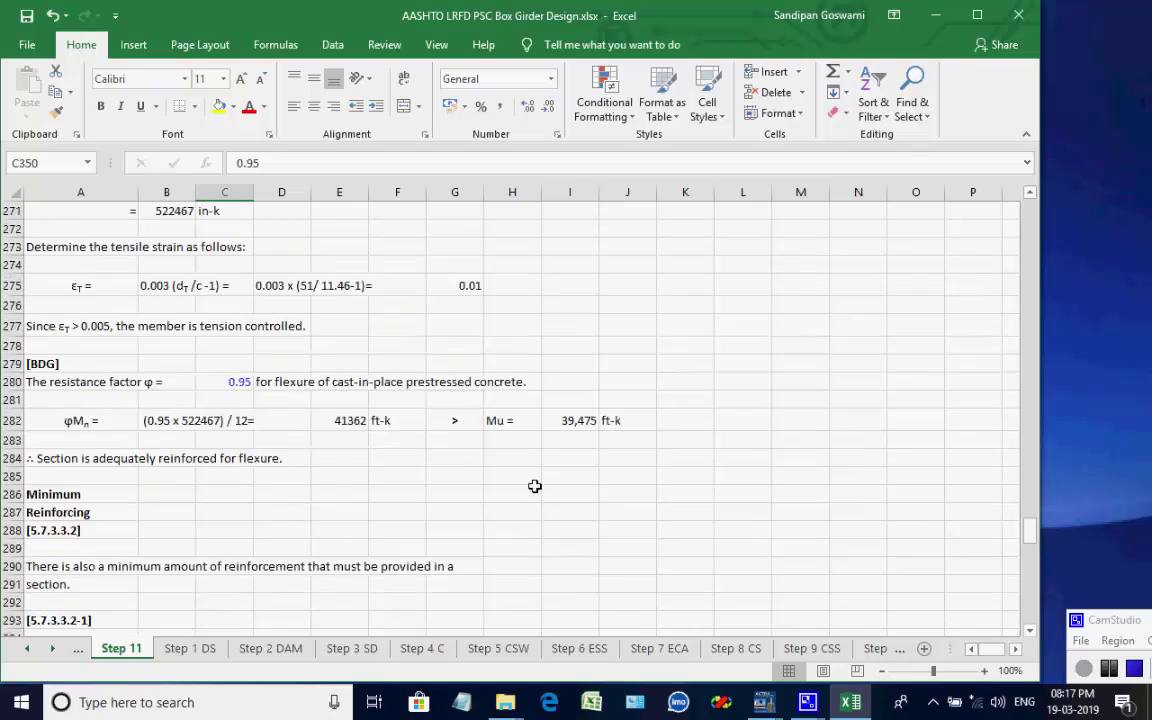
{"action": "scroll", "coordinate": [535, 486], "scroll_direction": "down", "scroll_amount": 7}
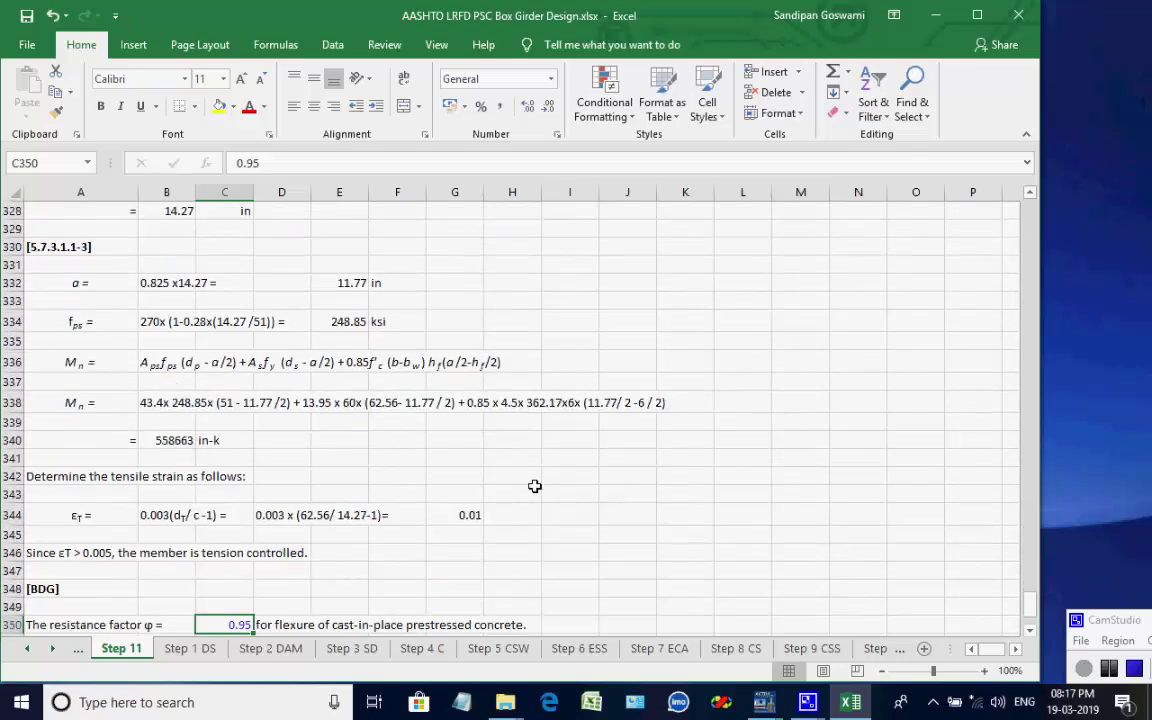
- Examine the Step 1 DS sheet's shear design text, critical section and live load distribution calculations
{"action": "left_click", "coordinate": [188, 649]}
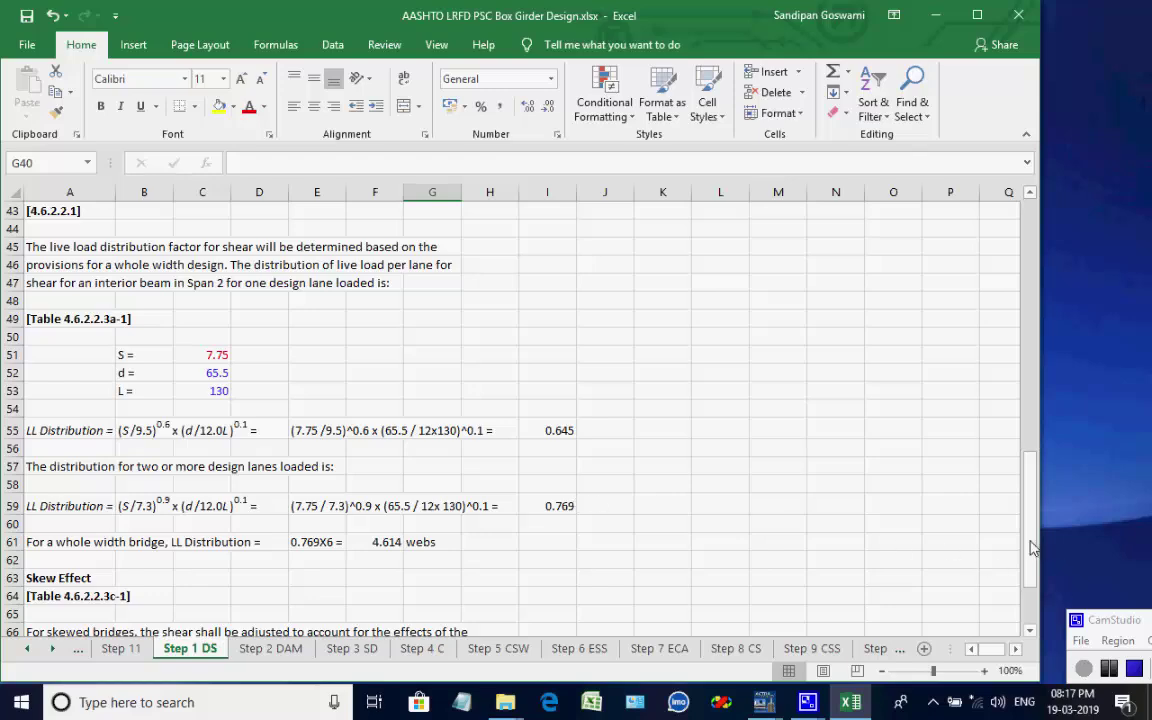
{"action": "left_click_drag", "start_coordinate": [1033, 548], "coordinate": [1035, 206]}
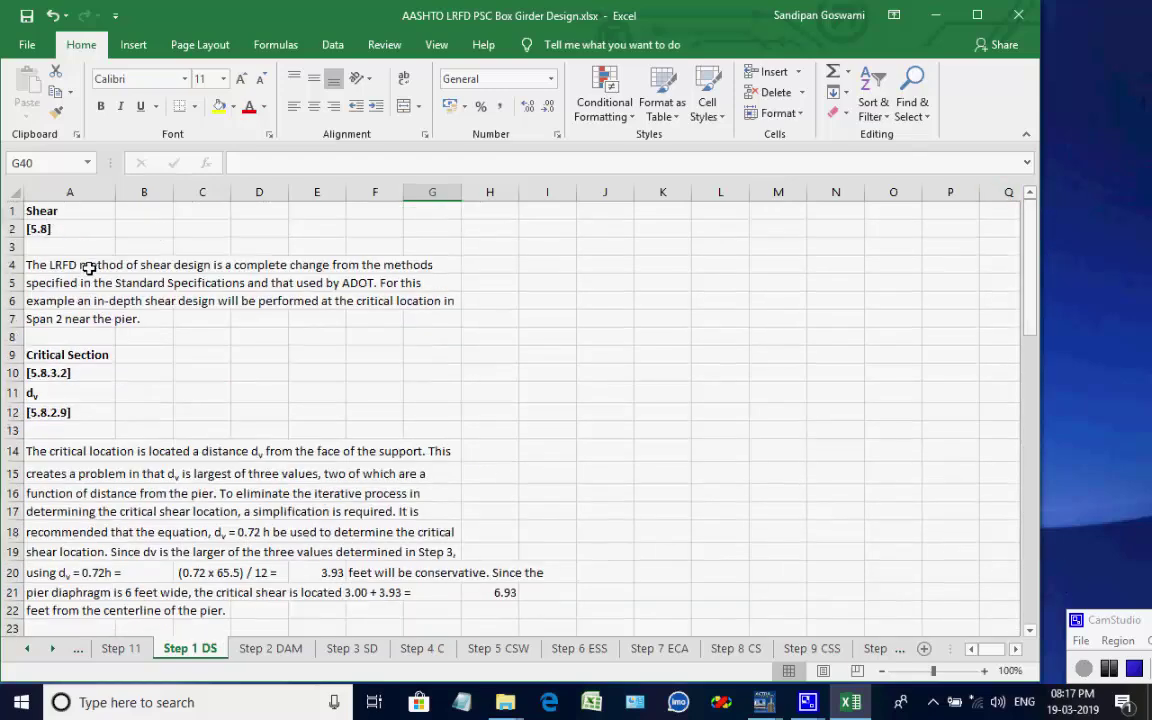
{"action": "scroll", "coordinate": [314, 421], "scroll_direction": "down", "scroll_amount": 17}
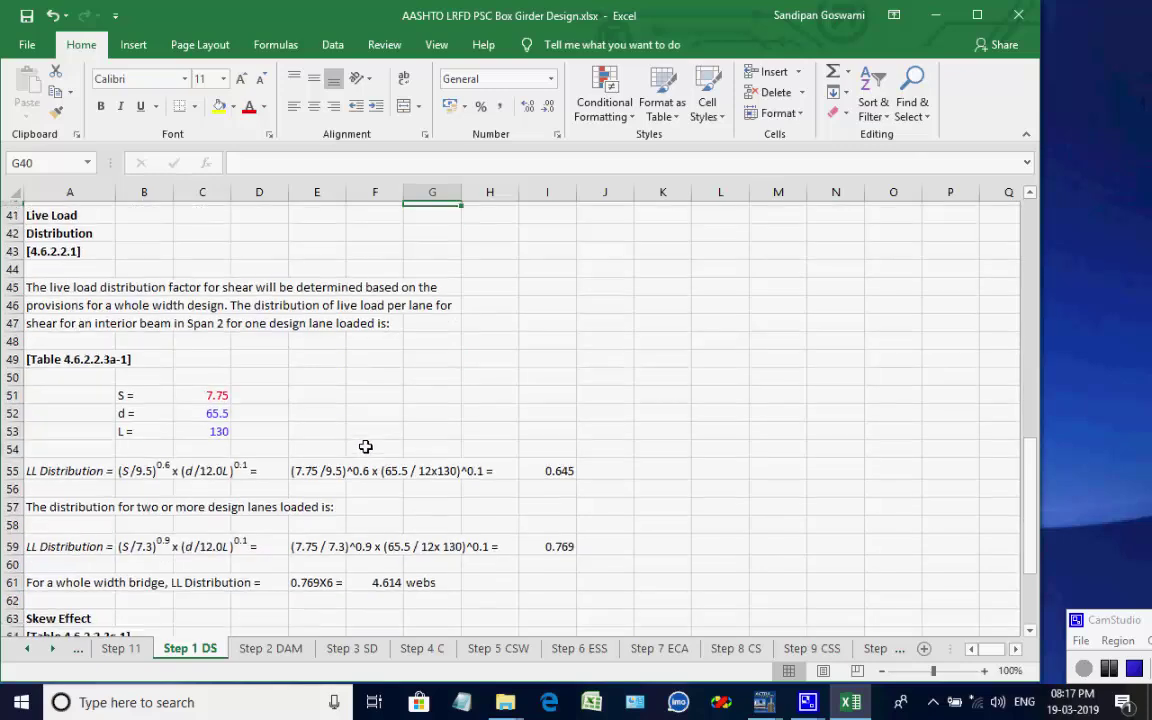
{"action": "scroll", "coordinate": [351, 447], "scroll_direction": "down", "scroll_amount": 6}
{"action": "scroll", "coordinate": [330, 500], "scroll_direction": "up", "scroll_amount": 9}
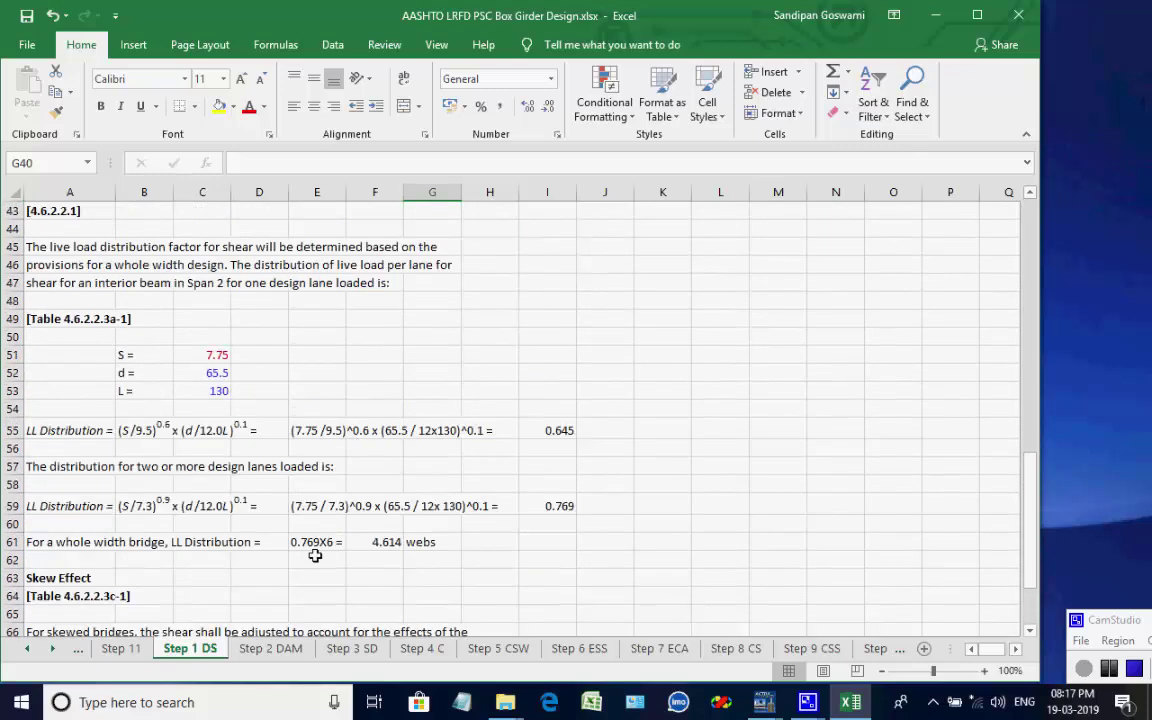
- Review the sectional model check on the Step 2 DAM sheet and the shear depth calculations on the Step 3 SD sheet
{"action": "left_click", "coordinate": [272, 648]}
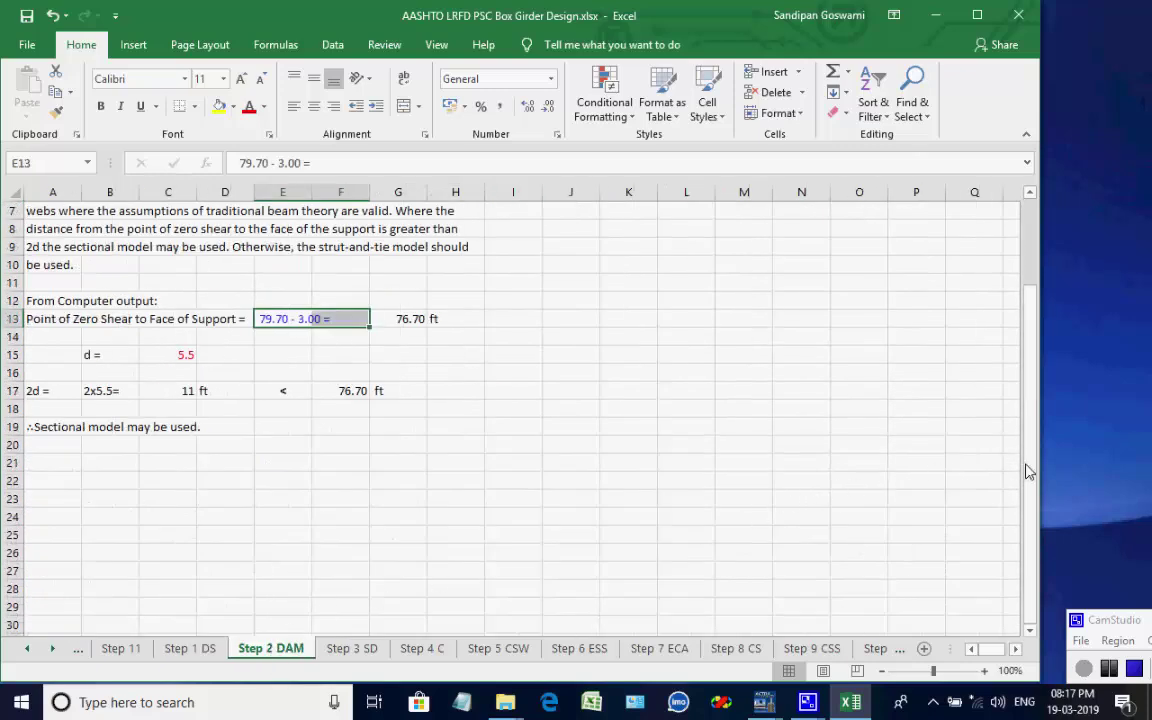
{"action": "left_click_drag", "start_coordinate": [1029, 471], "coordinate": [1030, 455]}
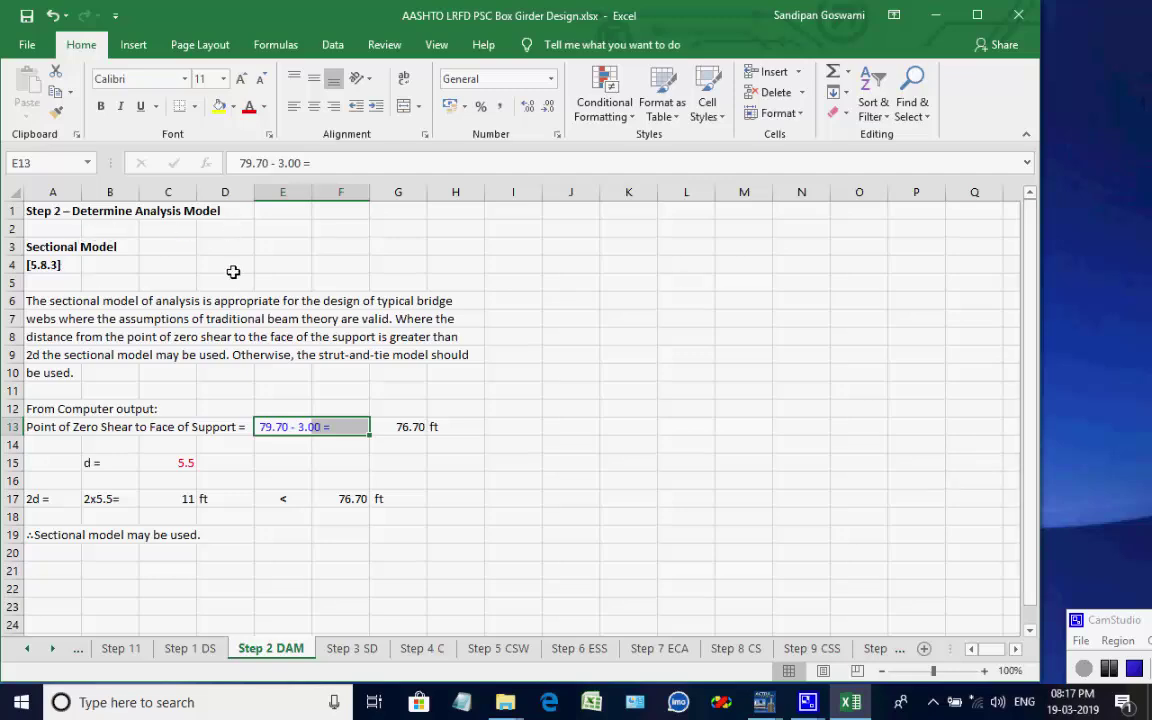
{"action": "scroll", "coordinate": [284, 359], "scroll_direction": "down", "scroll_amount": 3}
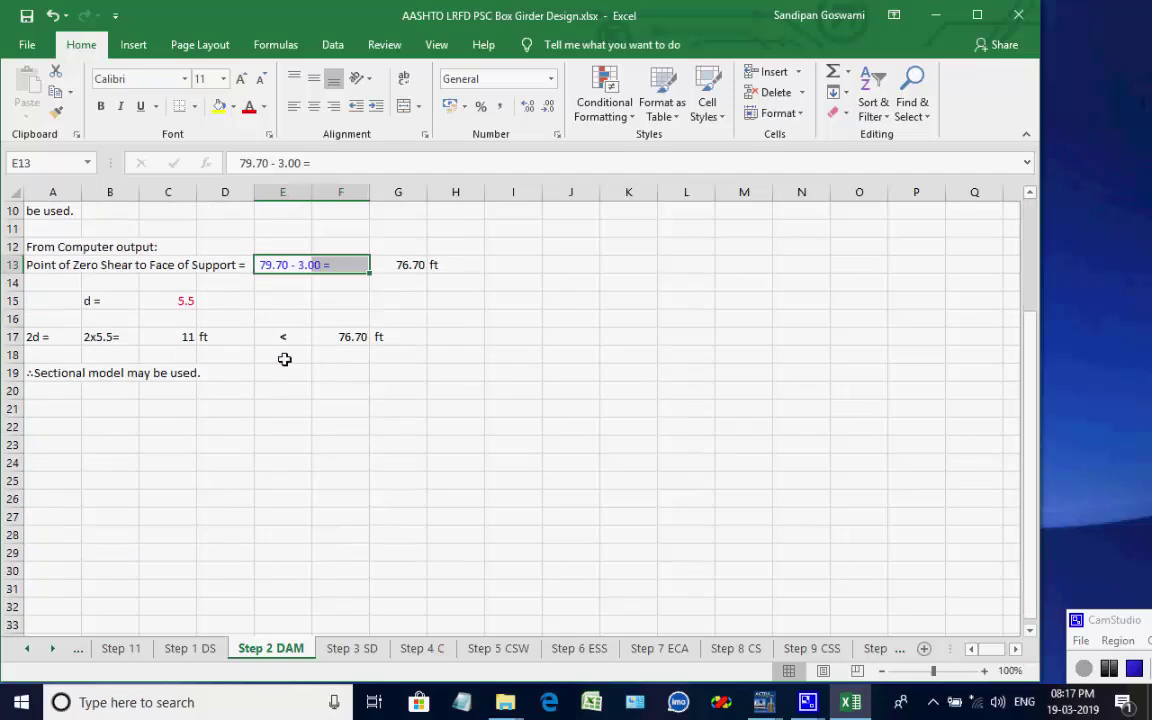
{"action": "left_click", "coordinate": [352, 649]}
{"action": "scroll", "coordinate": [214, 358], "scroll_direction": "up", "scroll_amount": 12}
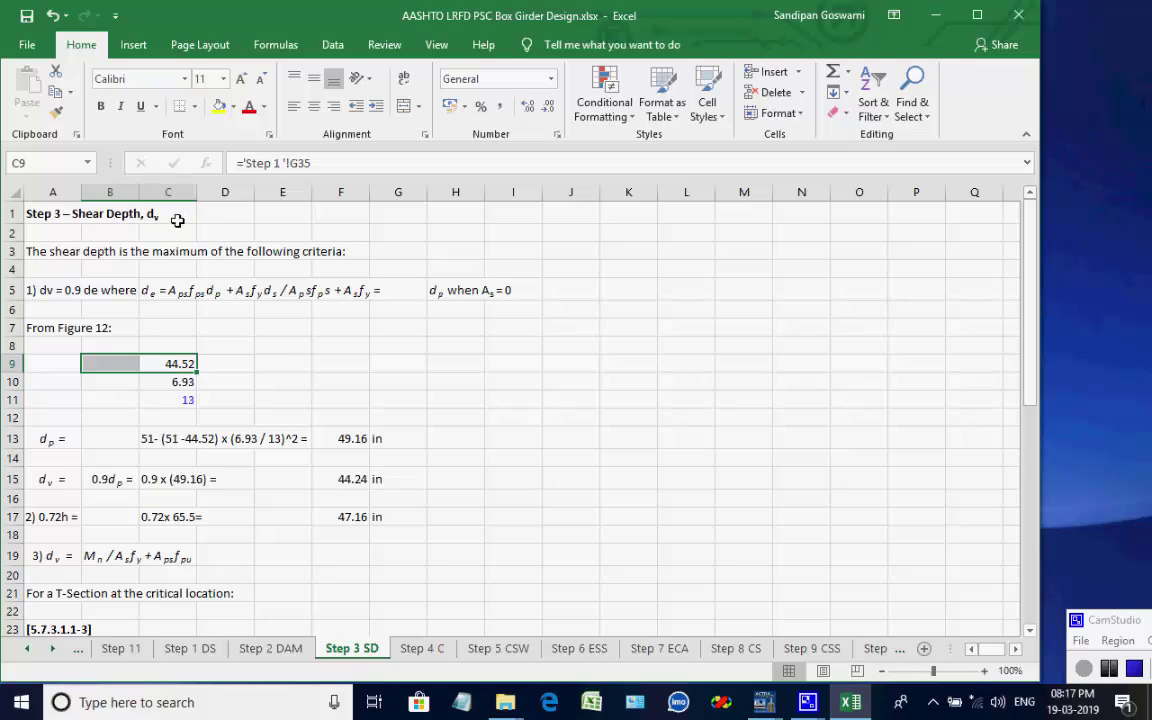
{"action": "scroll", "coordinate": [290, 427], "scroll_direction": "down", "scroll_amount": 12}
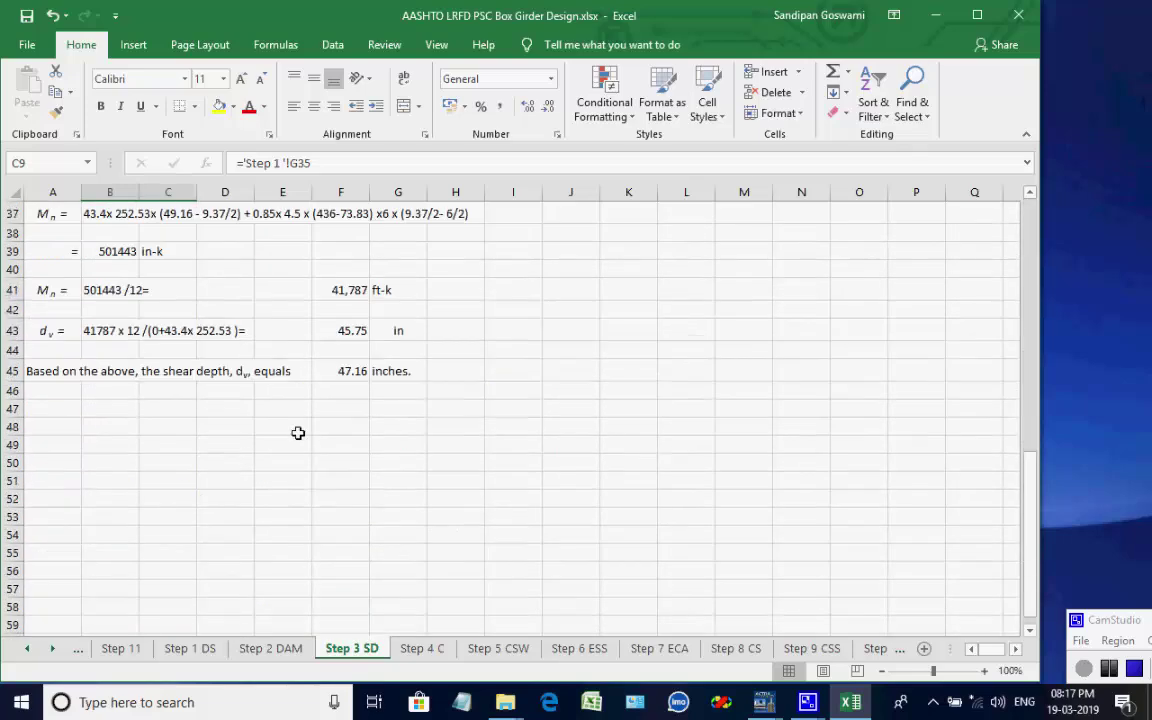
- Review the Vp calculation on the Step 4 C sheet and the ungrouted and grouted duct shear width checks on the Step 5 CSW sheet
{"action": "left_click", "coordinate": [435, 648]}
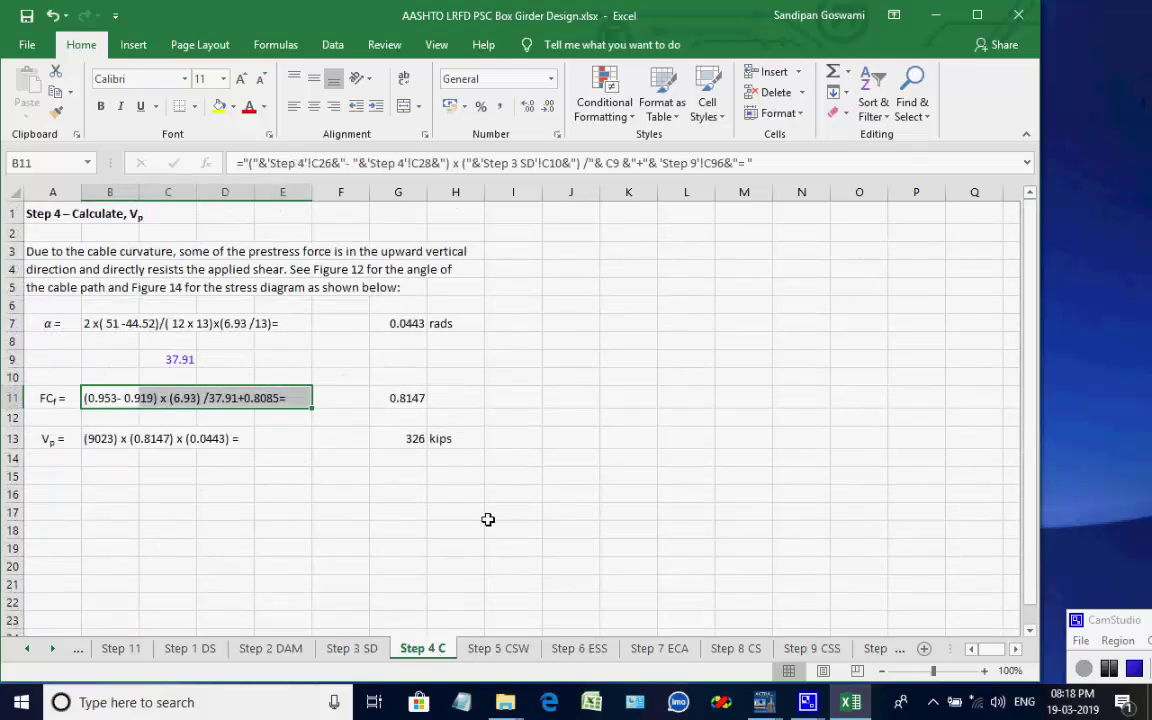
{"action": "left_click", "coordinate": [506, 650]}
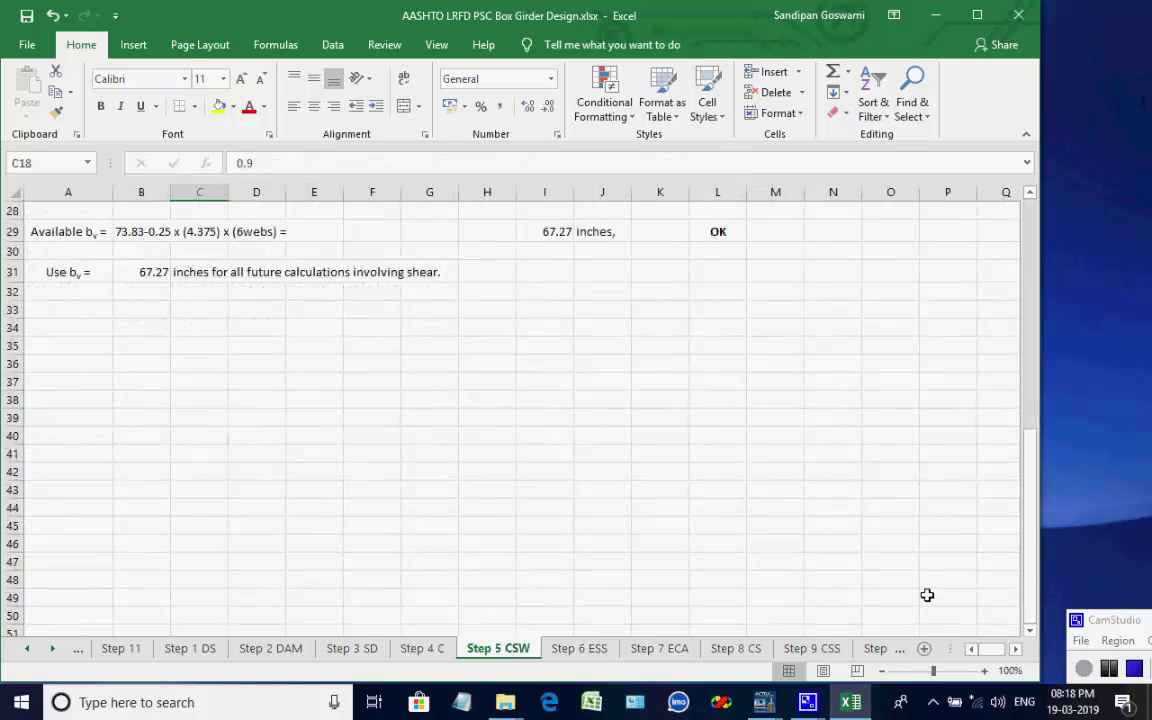
{"action": "left_click_drag", "start_coordinate": [1035, 559], "coordinate": [995, 216]}
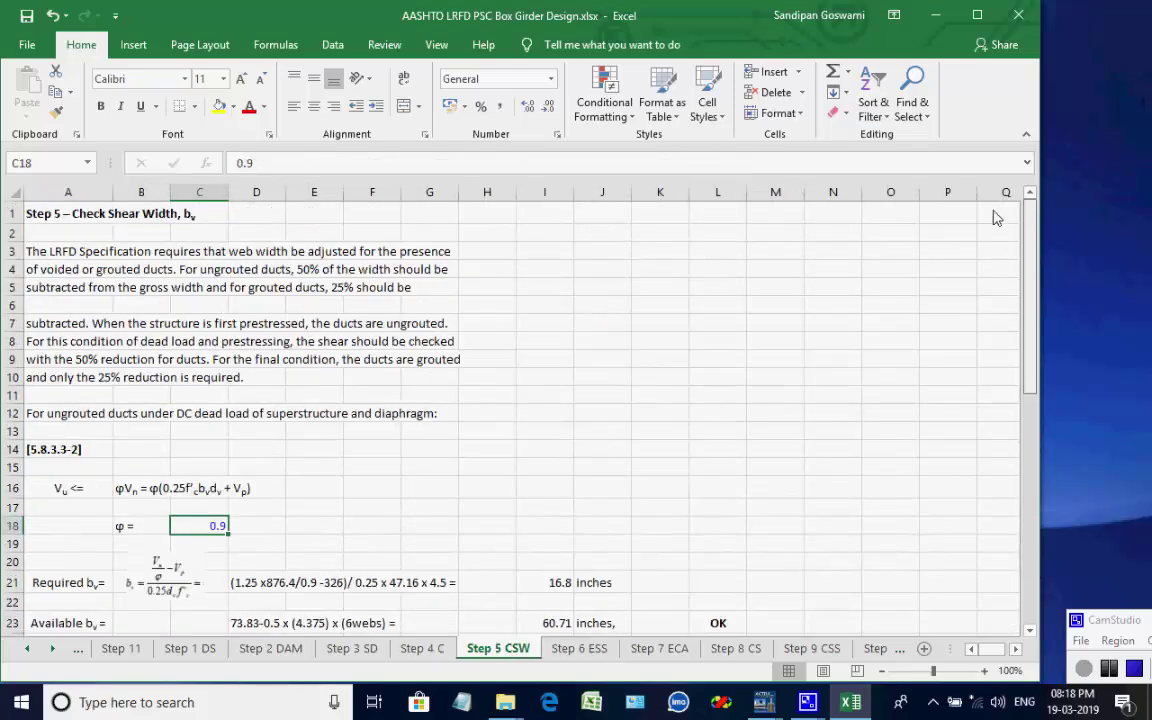
{"action": "scroll", "coordinate": [305, 350], "scroll_direction": "down", "scroll_amount": 5}
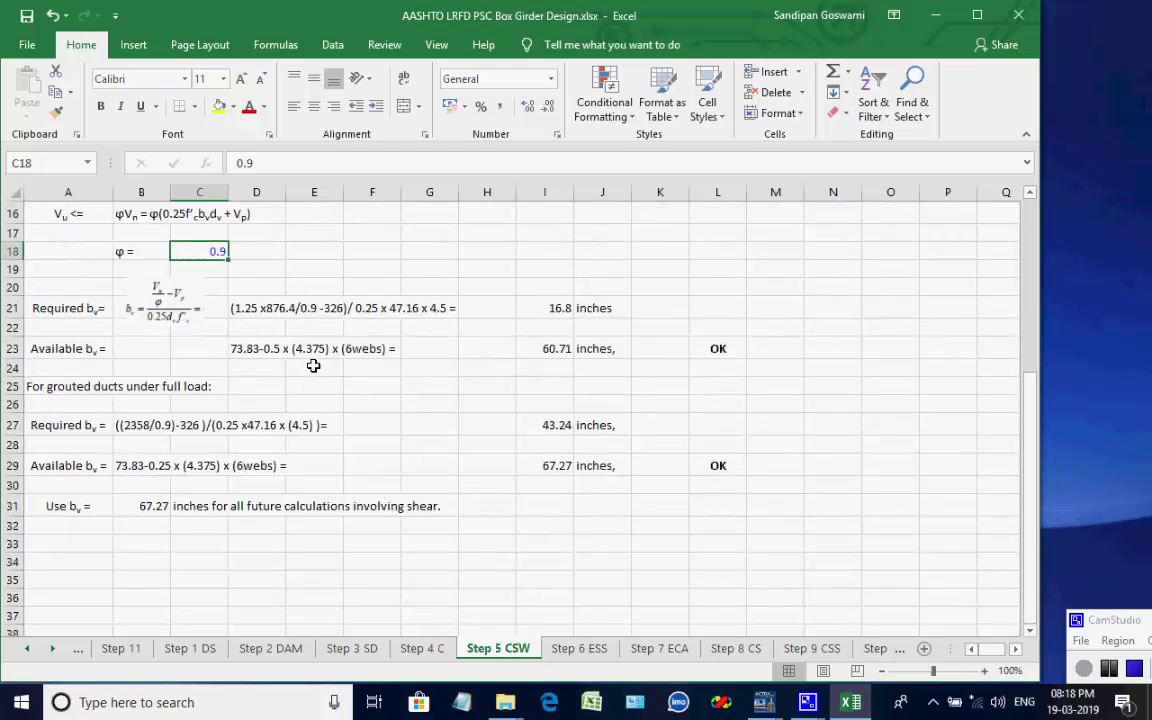
{"action": "scroll", "coordinate": [311, 365], "scroll_direction": "up", "scroll_amount": 5}
- View the shear stress evaluation on the Step 6 ESS sheet and the crack angle estimate on the Step 7 ECA sheet
{"action": "left_click", "coordinate": [565, 650]}
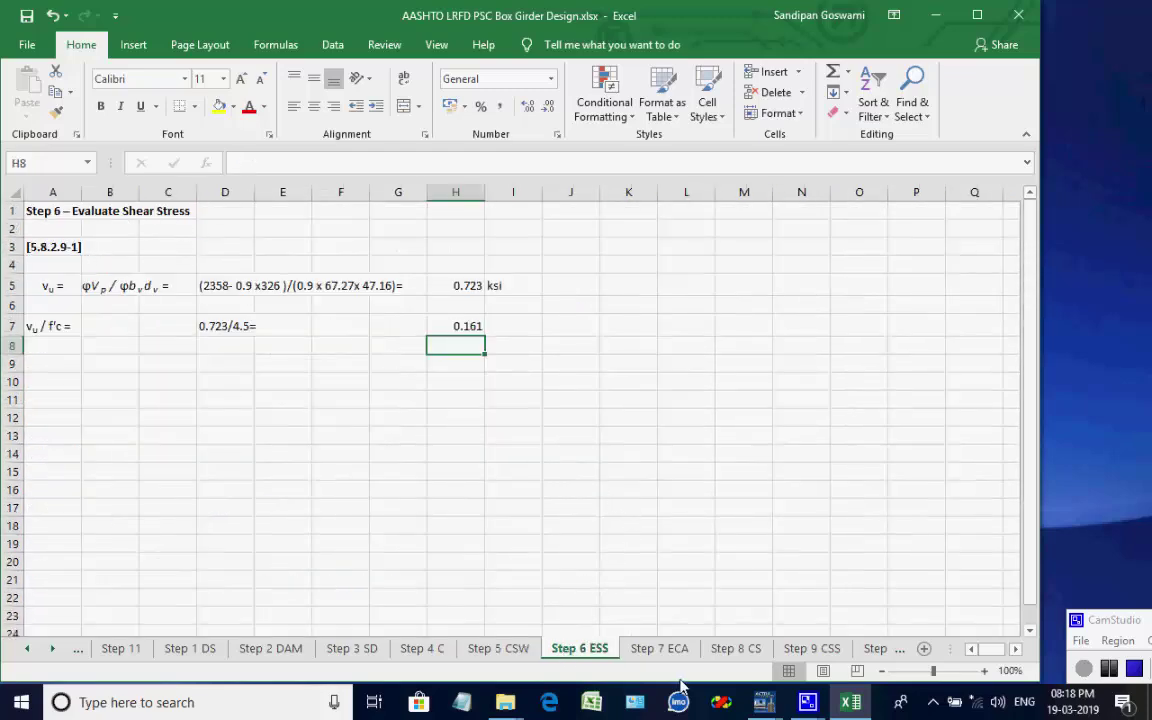
{"action": "left_click", "coordinate": [658, 650]}
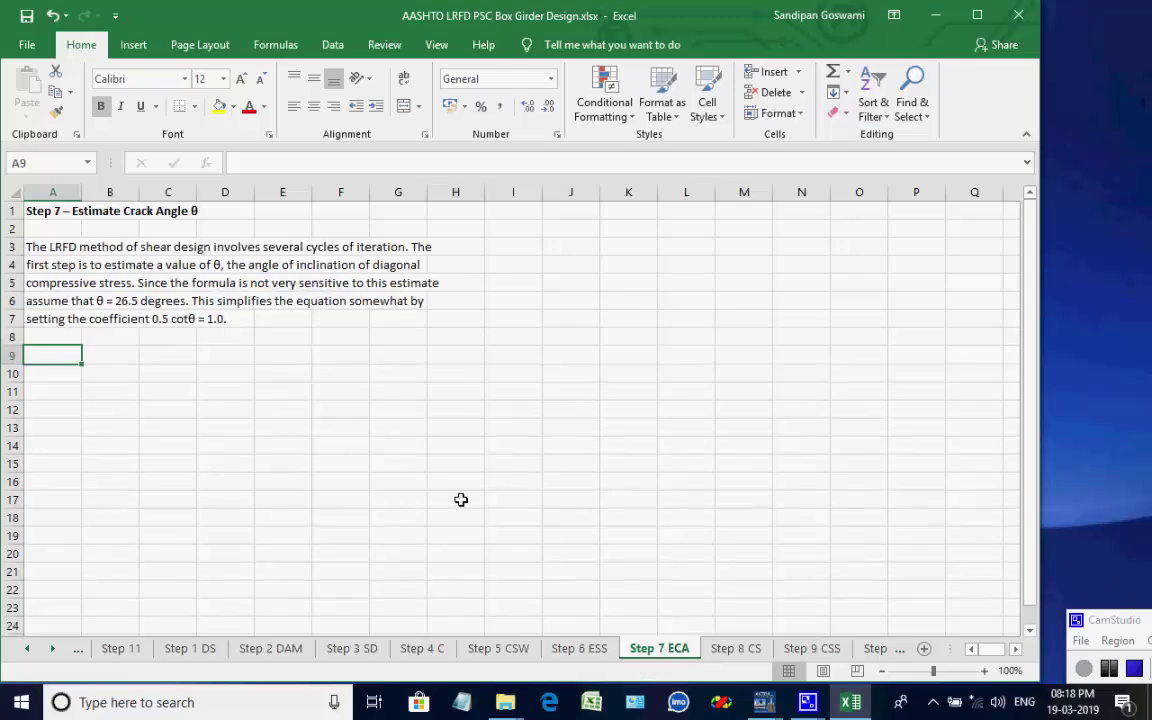
- Read through the Step 8 CS sheet's strain calculations, from the formulas for positive and negative values through the moment summary to the strain determination
{"action": "left_click", "coordinate": [727, 650]}
{"action": "scroll", "coordinate": [180, 278], "scroll_direction": "up", "scroll_amount": 10}
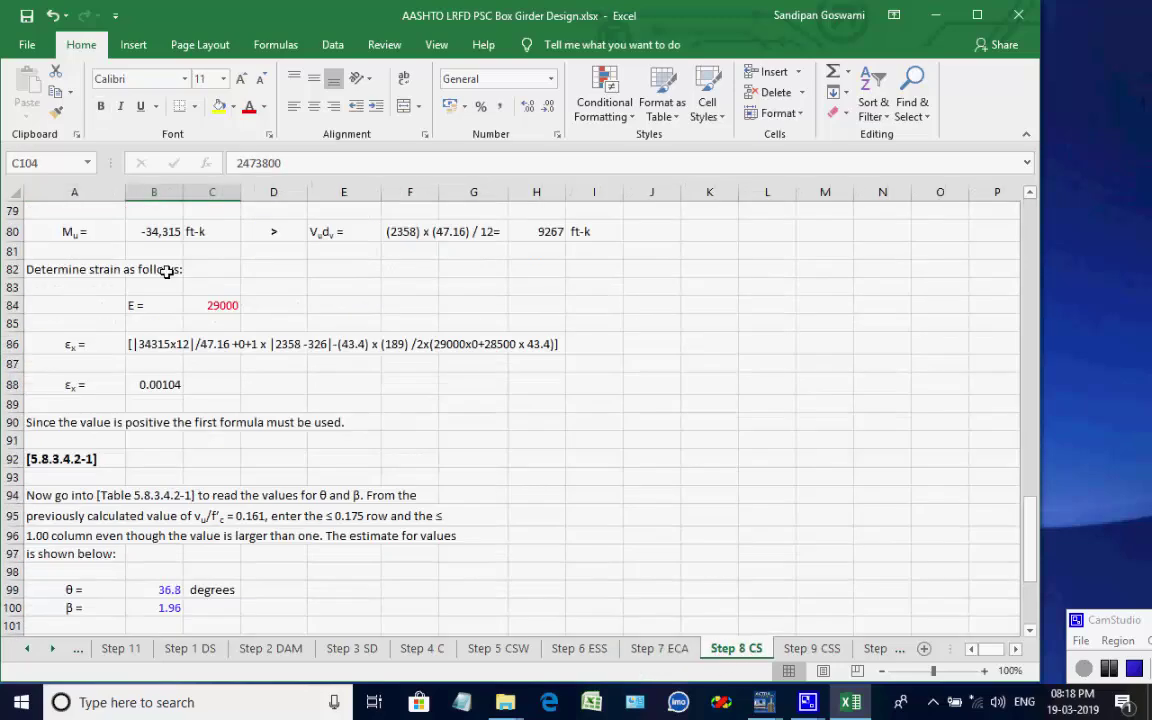
{"action": "scroll", "coordinate": [166, 270], "scroll_direction": "up", "scroll_amount": 1}
{"action": "left_click_drag", "start_coordinate": [1035, 542], "coordinate": [905, 165]}
{"action": "scroll", "coordinate": [280, 337], "scroll_direction": "down", "scroll_amount": 12}
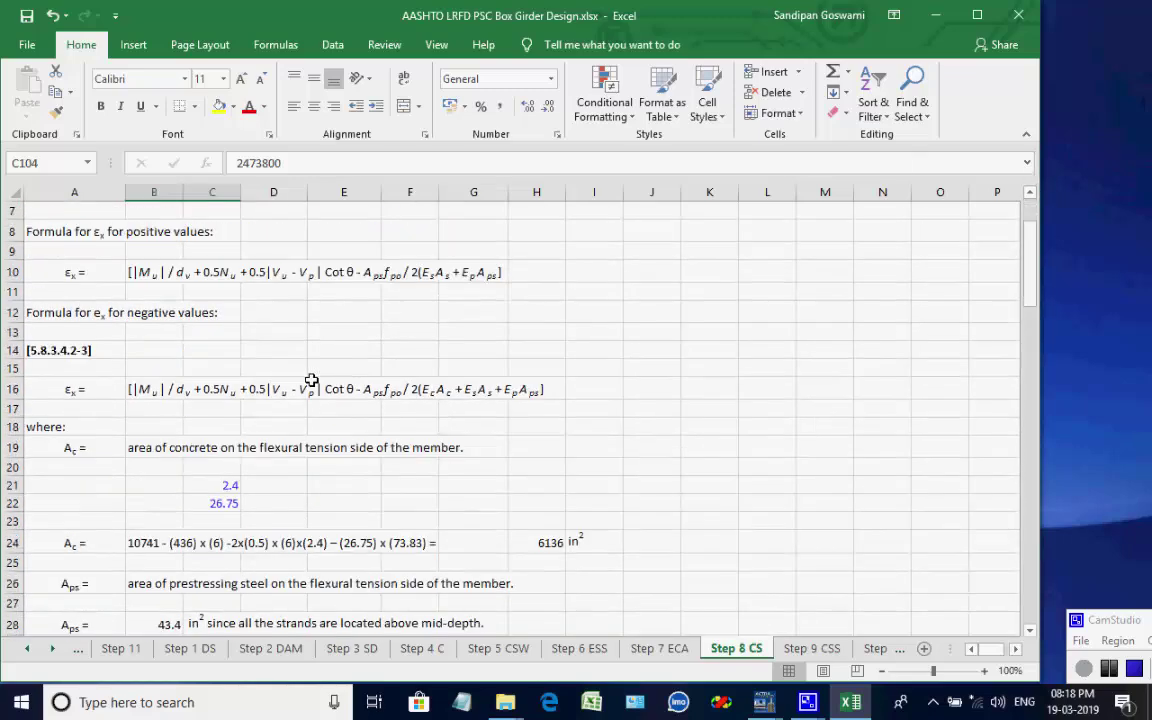
{"action": "scroll", "coordinate": [333, 451], "scroll_direction": "down", "scroll_amount": 11}
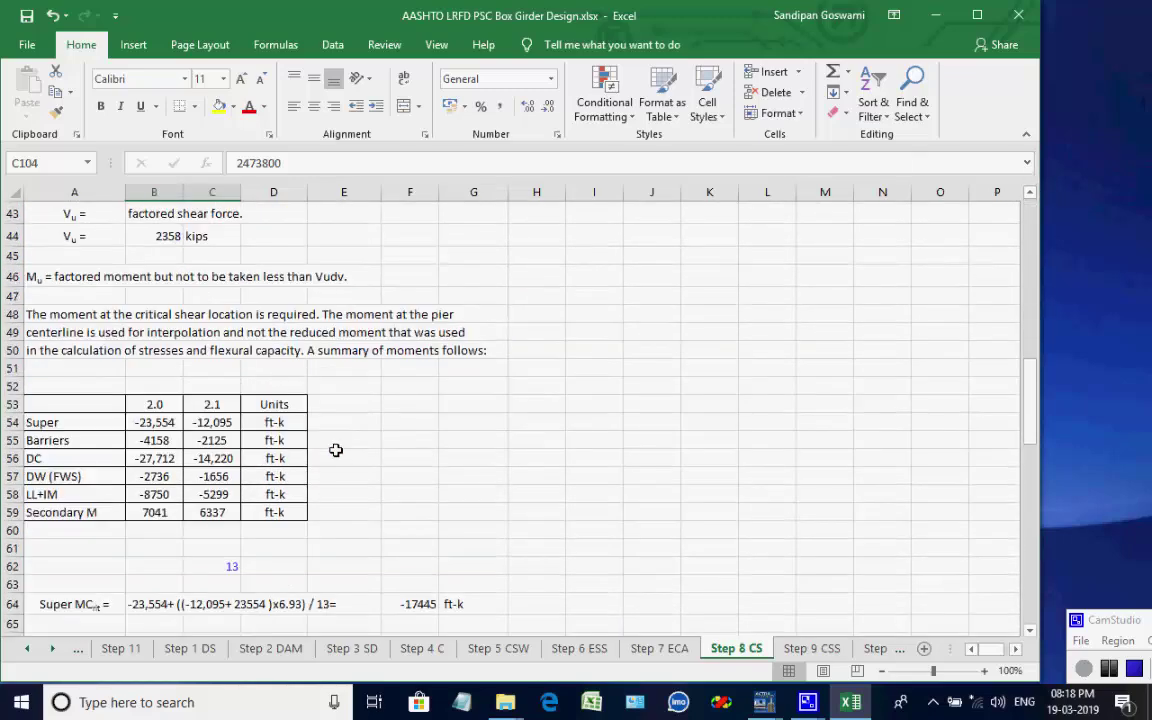
{"action": "scroll", "coordinate": [336, 449], "scroll_direction": "down", "scroll_amount": 8}
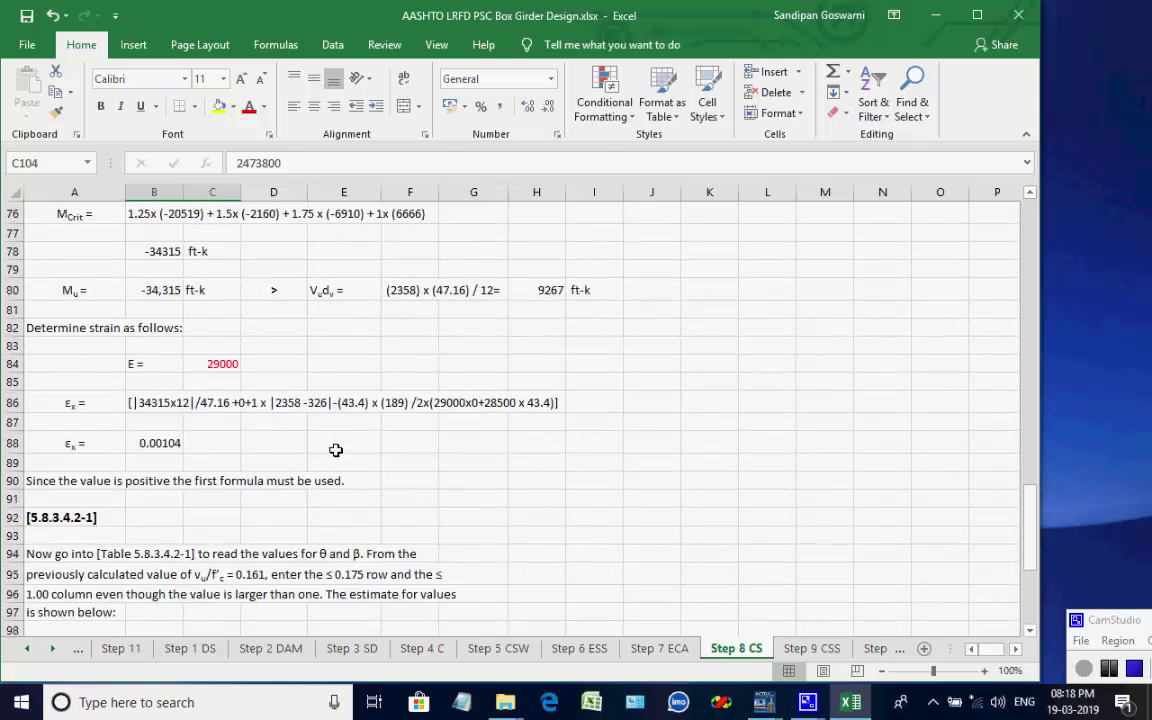
- Review the concrete shear strength on the Step 9 CSS sheet and the required vertical reinforcement and stirrup spacing on the Step 10 RVR sheet
{"action": "left_click", "coordinate": [814, 649]}
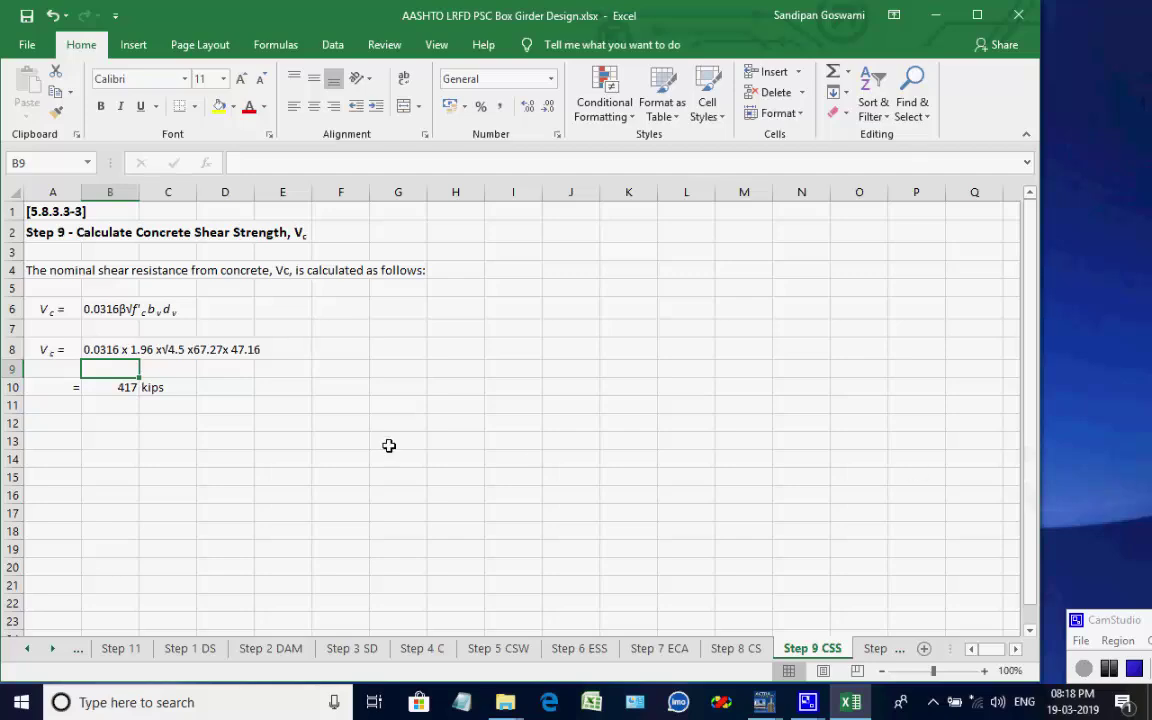
{"action": "left_click", "coordinate": [875, 649]}
{"action": "scroll", "coordinate": [200, 300], "scroll_direction": "up", "scroll_amount": 9}
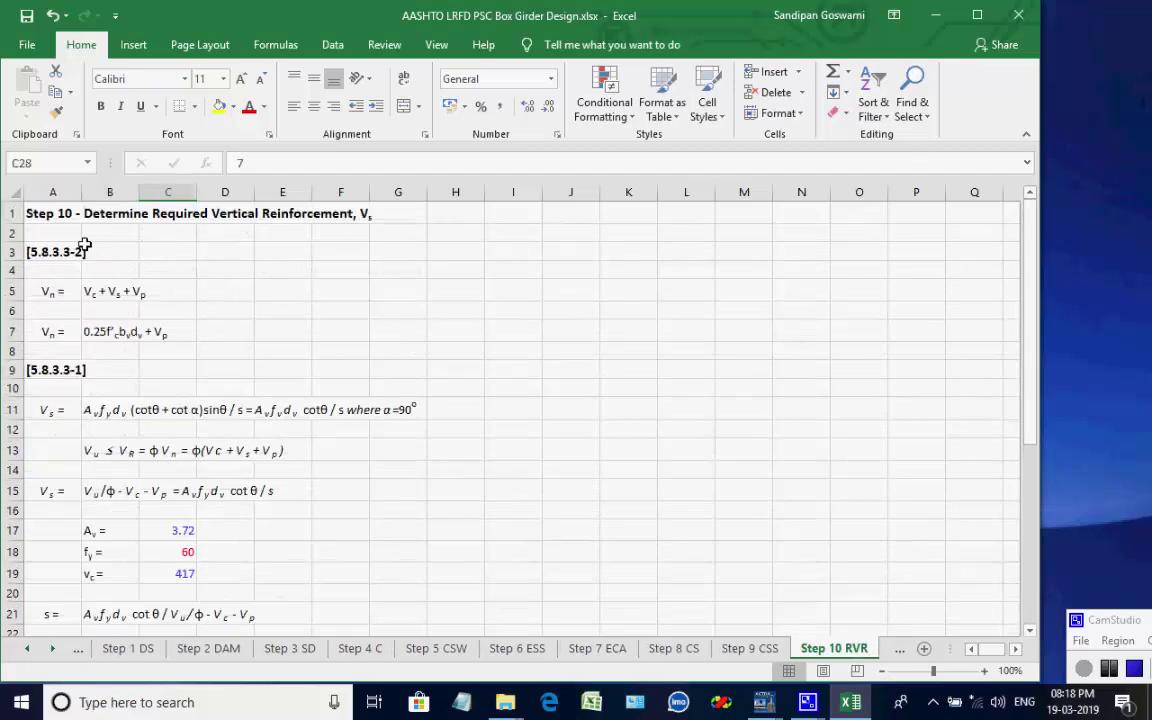
{"action": "scroll", "coordinate": [228, 336], "scroll_direction": "down", "scroll_amount": 10}
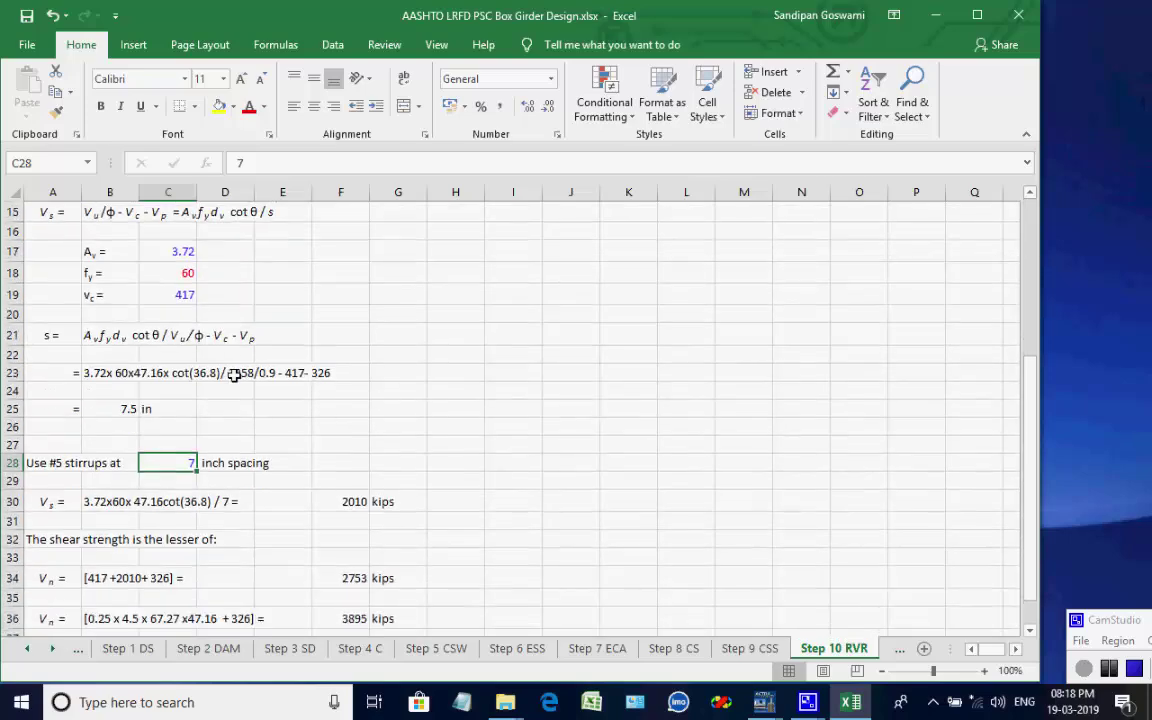
{"action": "scroll", "coordinate": [290, 403], "scroll_direction": "up", "scroll_amount": 3}
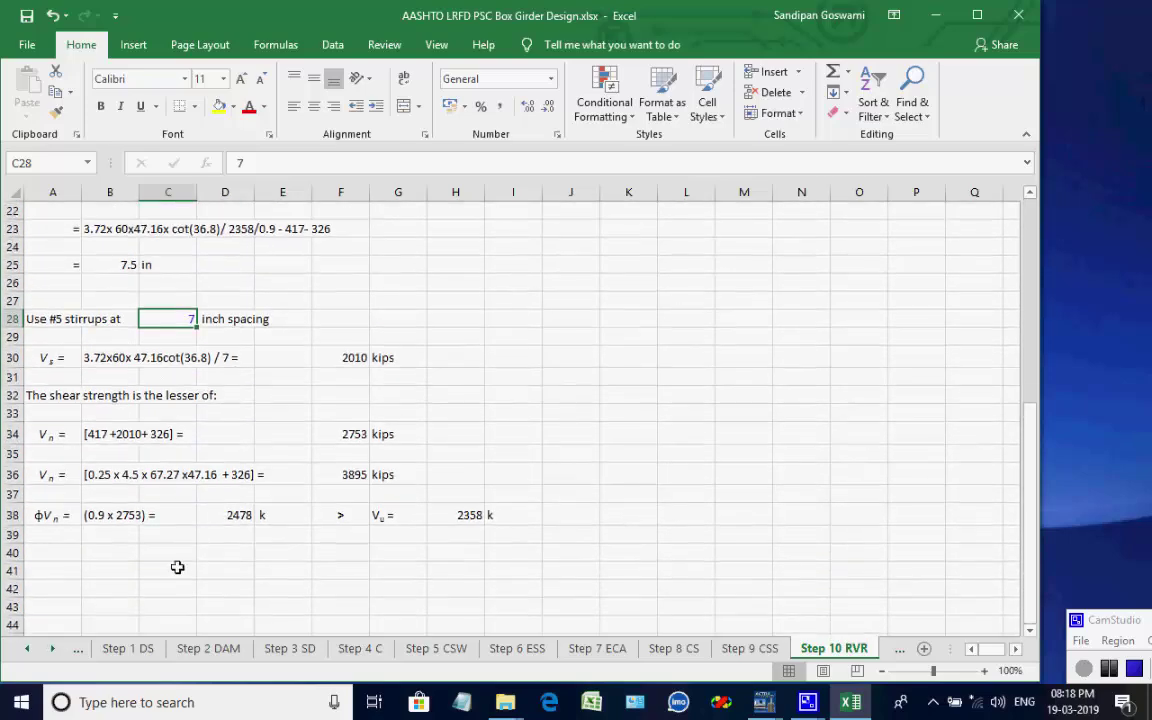
- Examine the Step 11 LR sheet from its longitudinal reinforcement heading through the Span 2 shear summary to the stirrup spacing diagram
{"action": "left_click", "coordinate": [54, 649]}
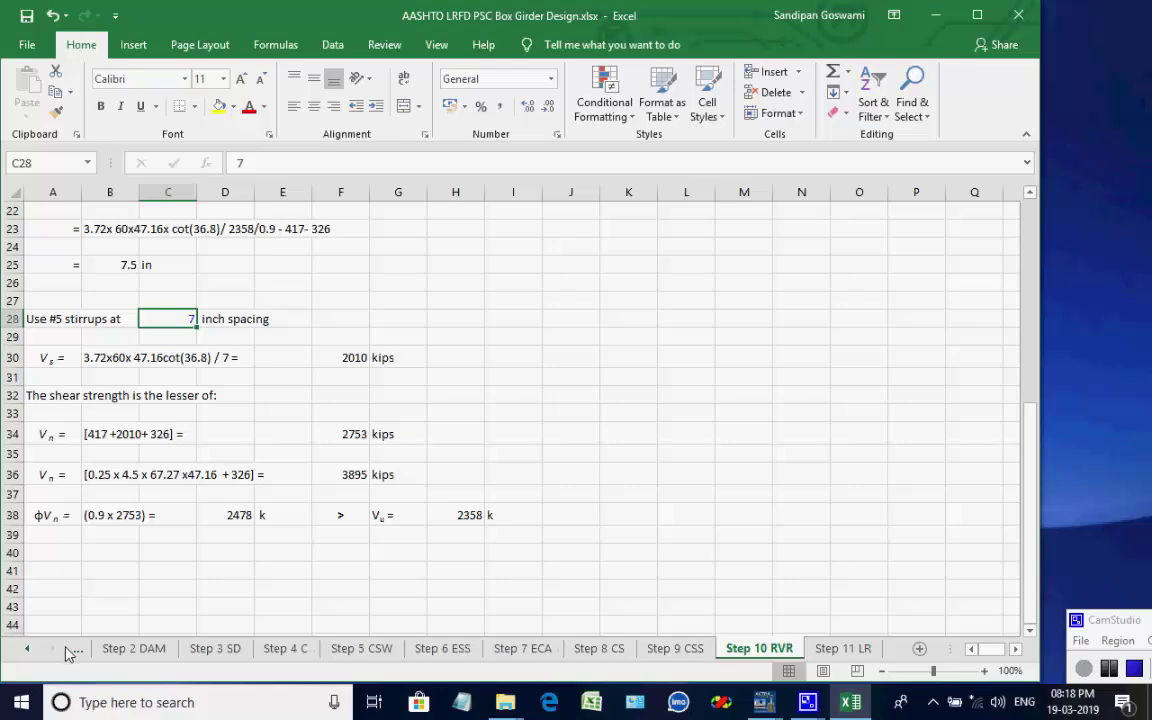
{"action": "left_click", "coordinate": [840, 649]}
{"action": "scroll", "coordinate": [282, 373], "scroll_direction": "up", "scroll_amount": 11}
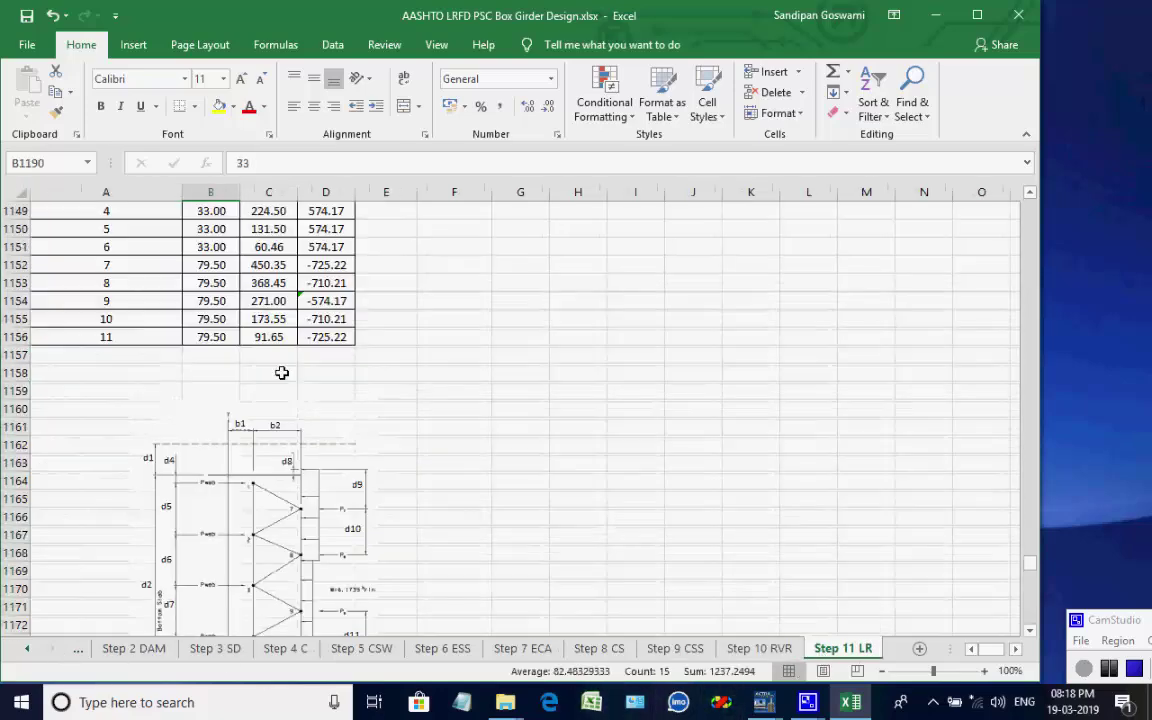
{"action": "scroll", "coordinate": [284, 360], "scroll_direction": "up", "scroll_amount": 20}
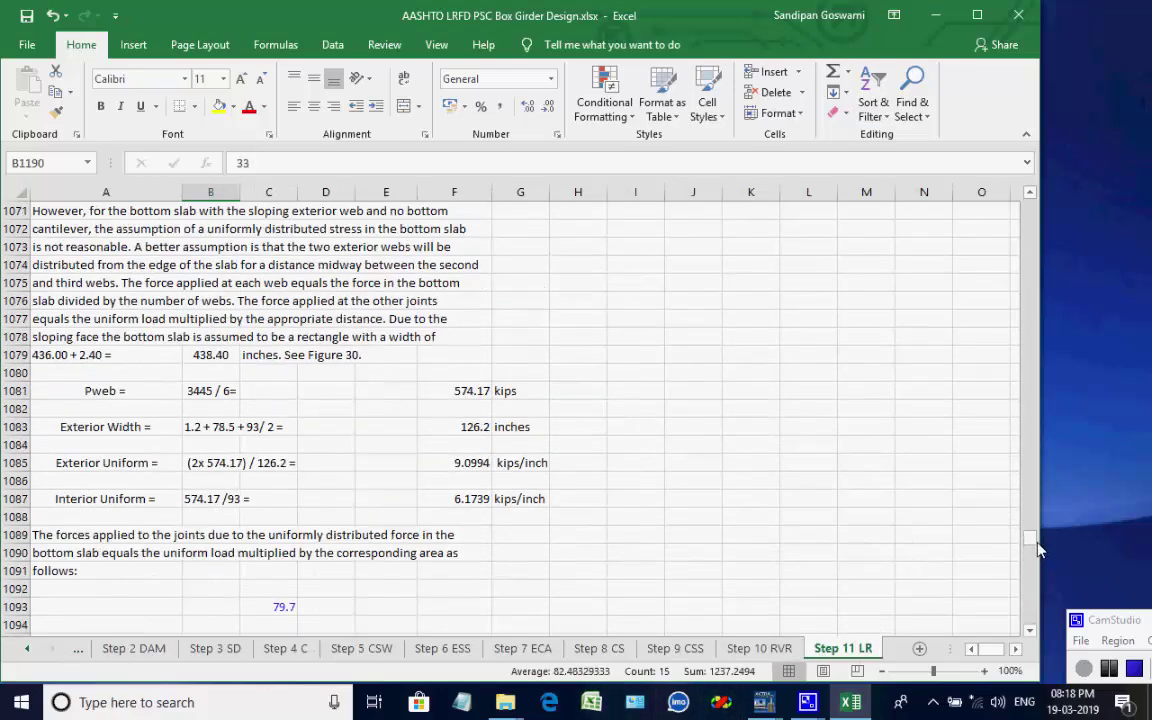
{"action": "left_click_drag", "start_coordinate": [1037, 548], "coordinate": [1029, 198]}
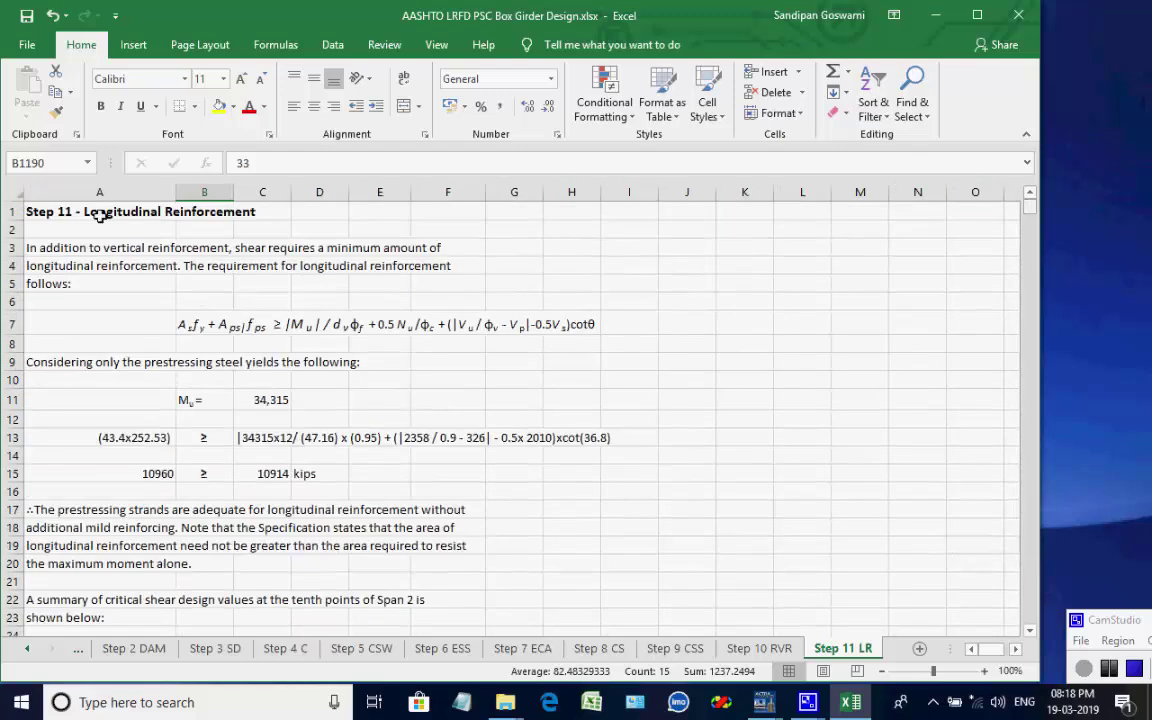
{"action": "scroll", "coordinate": [301, 406], "scroll_direction": "down", "scroll_amount": 9}
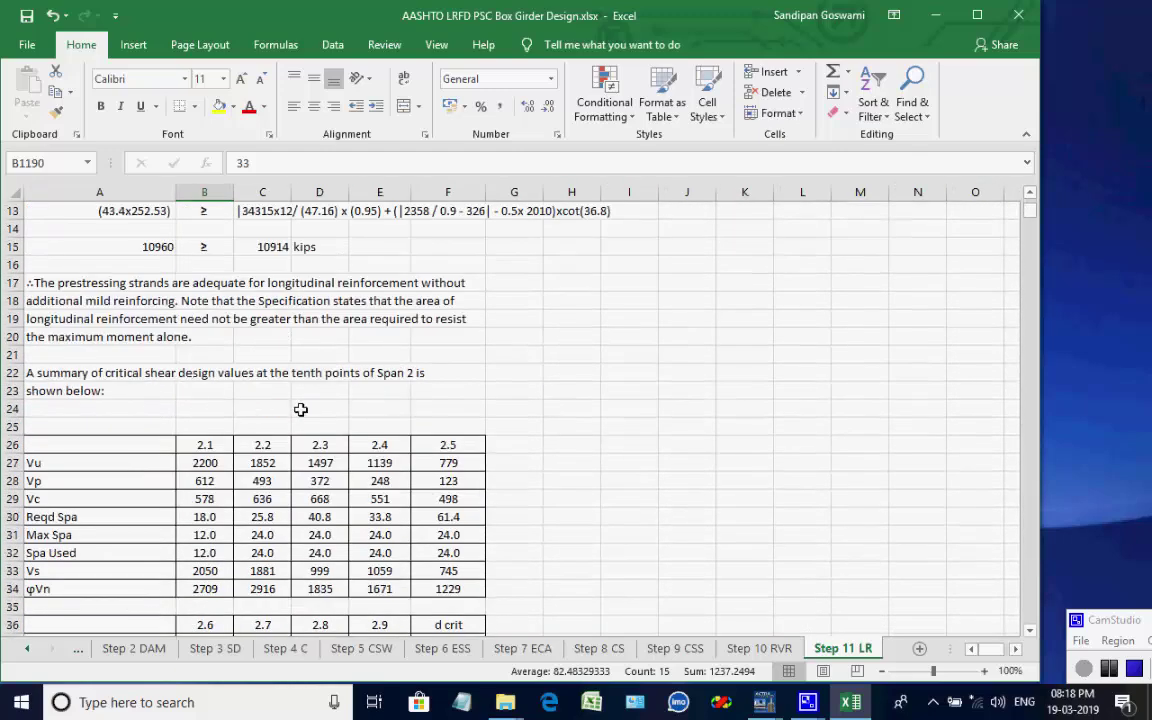
{"action": "scroll", "coordinate": [305, 422], "scroll_direction": "down", "scroll_amount": 17}
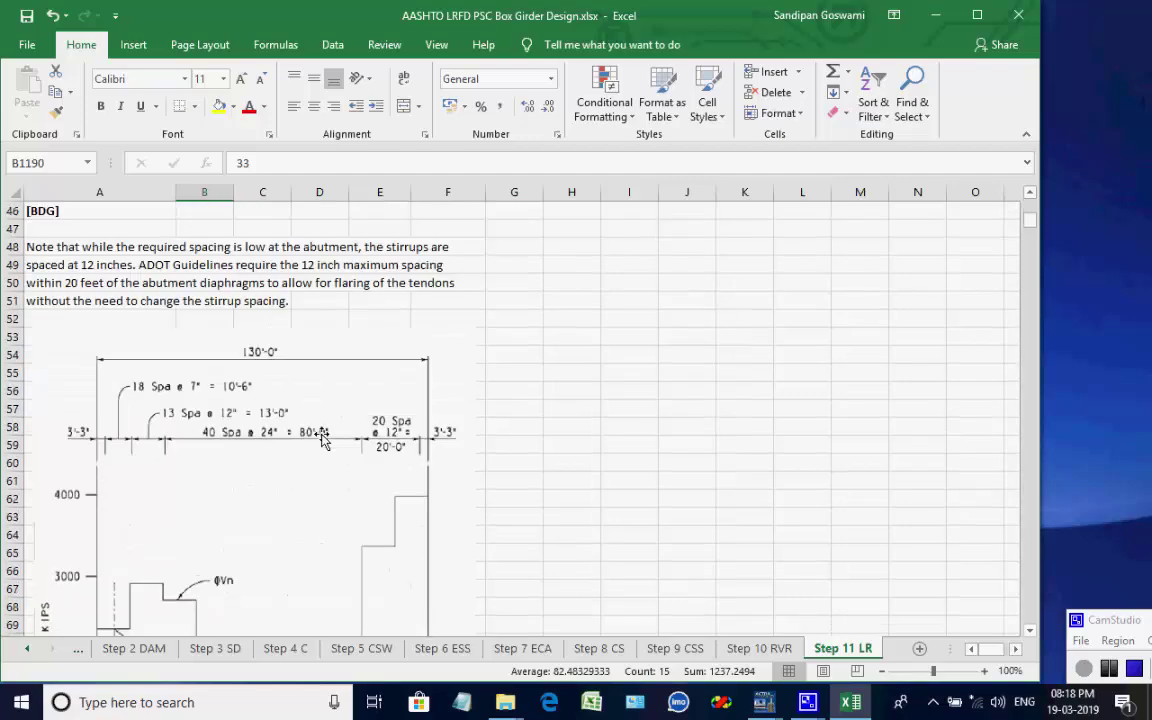
- Examine the post-tensioned anchor zone design on the Step 11 LR sheet, from its design methods and geometry to the idealized section in Figure 18
{"action": "scroll", "coordinate": [347, 451], "scroll_direction": "down", "scroll_amount": 20}
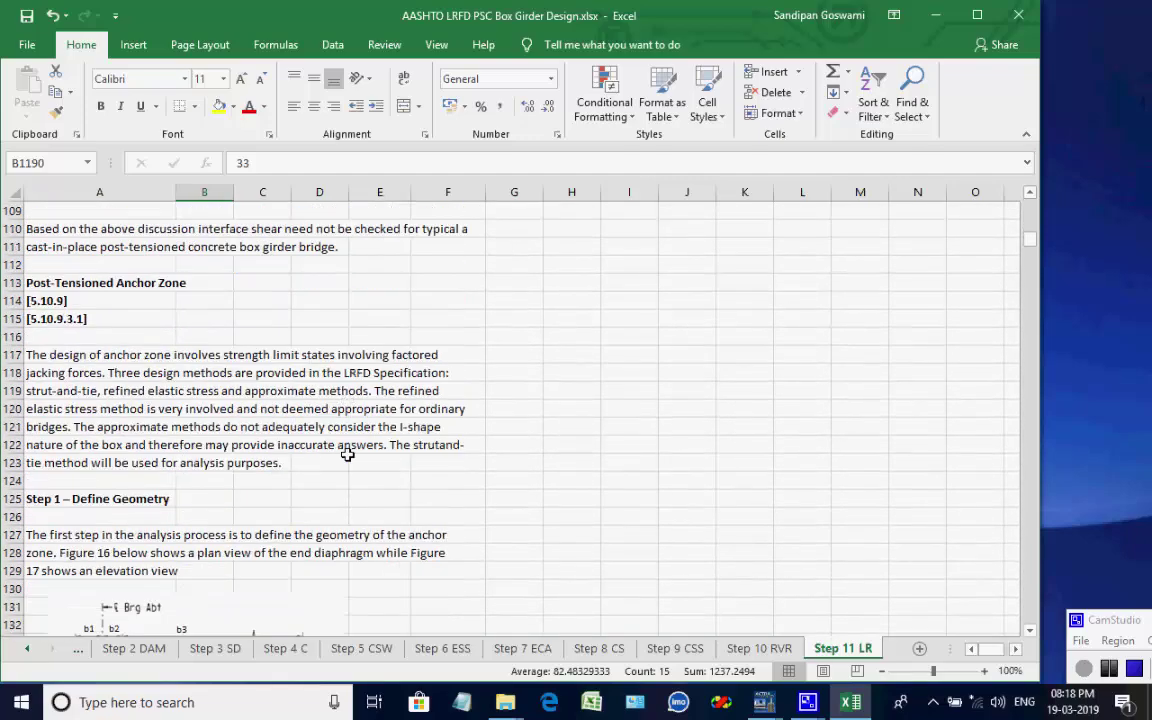
{"action": "scroll", "coordinate": [359, 480], "scroll_direction": "up", "scroll_amount": 16}
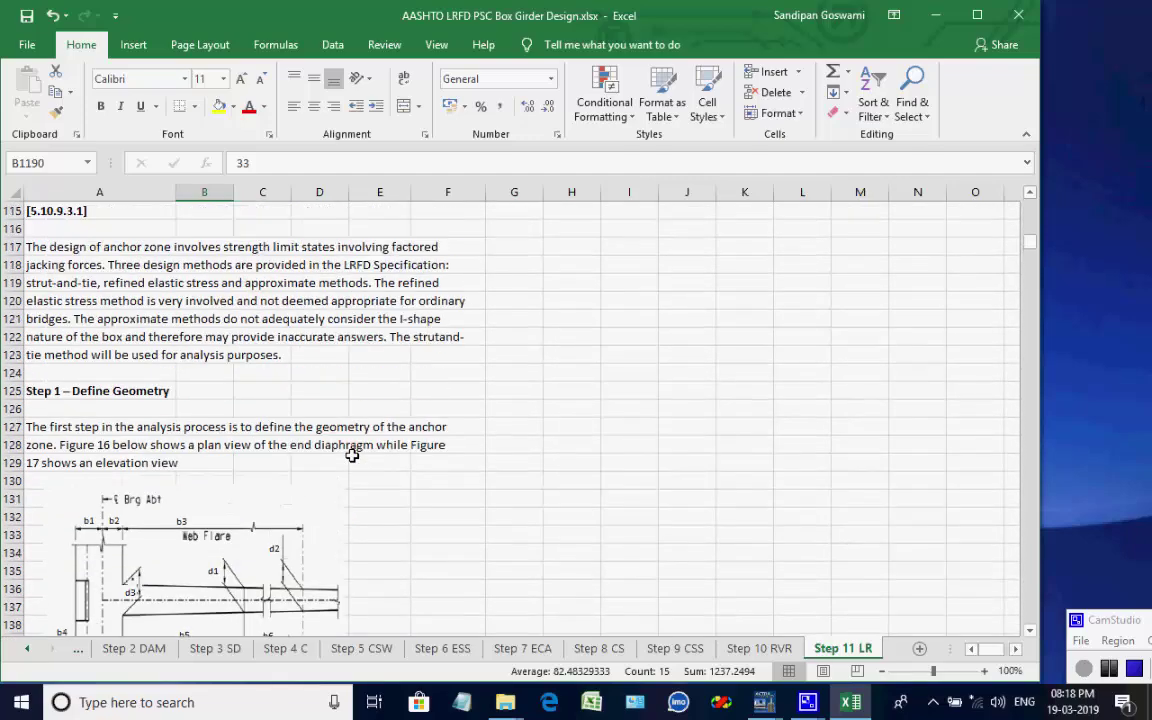
{"action": "scroll", "coordinate": [380, 488], "scroll_direction": "down", "scroll_amount": 20}
{"action": "scroll", "coordinate": [380, 490], "scroll_direction": "down", "scroll_amount": 20}
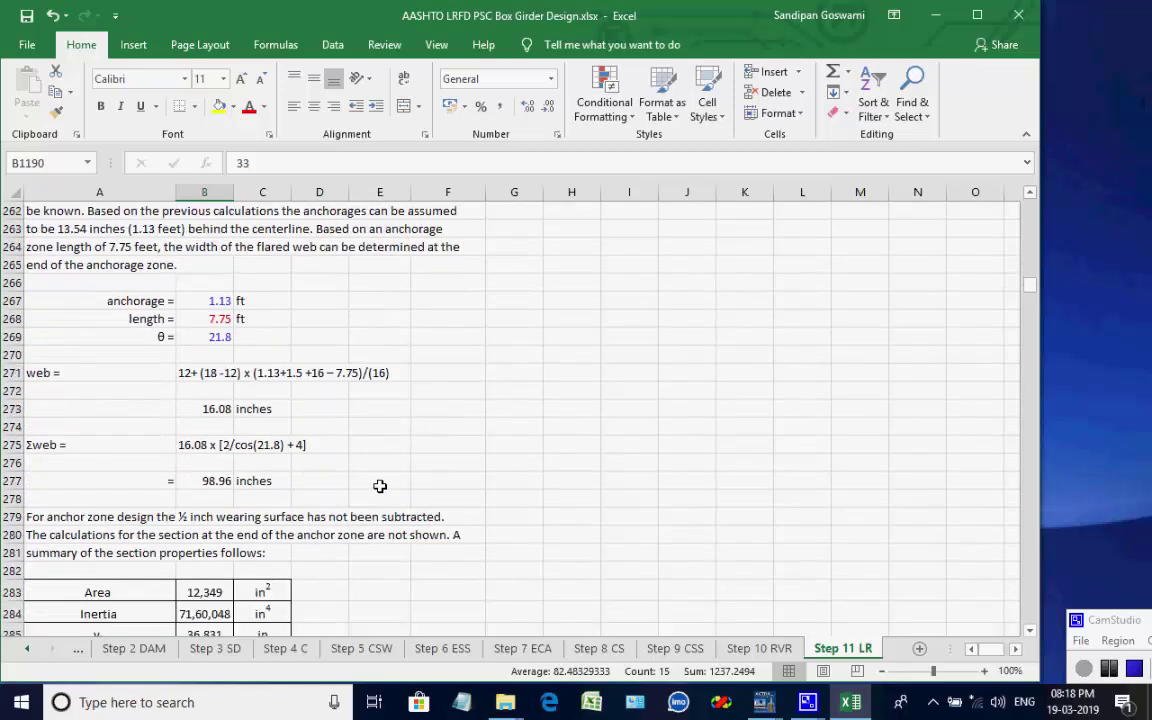
{"action": "scroll", "coordinate": [390, 445], "scroll_direction": "down", "scroll_amount": 11}
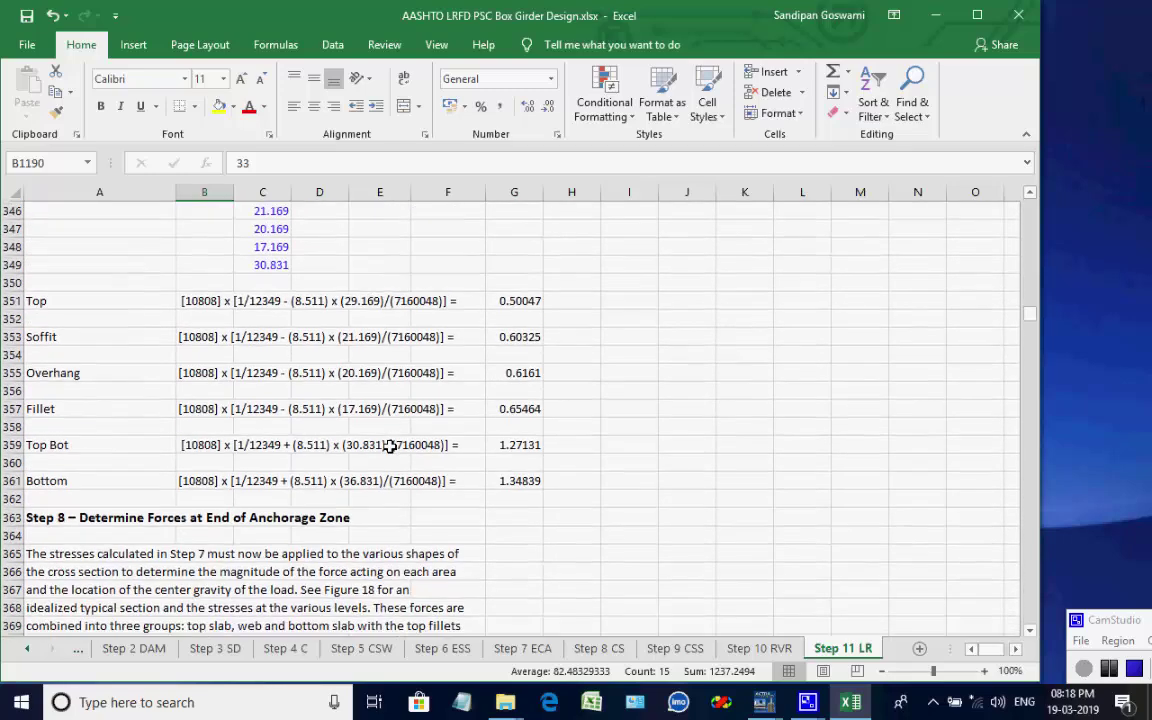
{"action": "scroll", "coordinate": [389, 446], "scroll_direction": "down", "scroll_amount": 8}
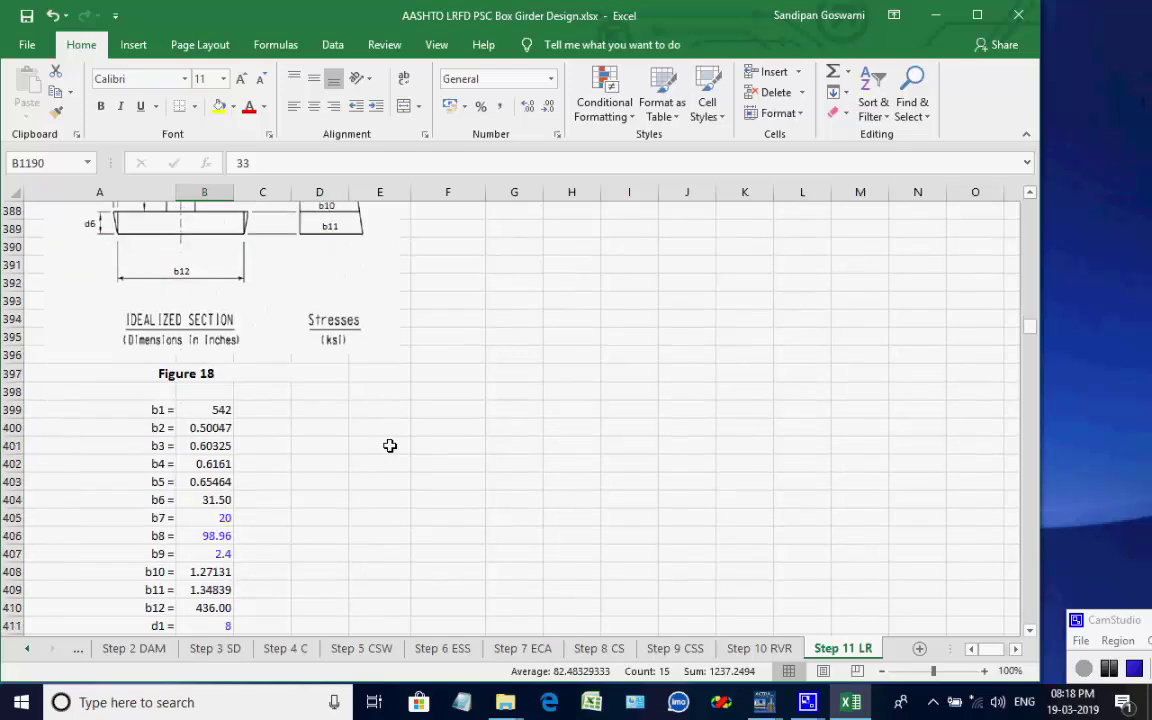
- Review the anchorage zone forces, strut-and-tie model and member force calculations on the Step 11 LR sheet, down to the Web Bursting Design section
{"action": "scroll", "coordinate": [397, 460], "scroll_direction": "down", "scroll_amount": 20}
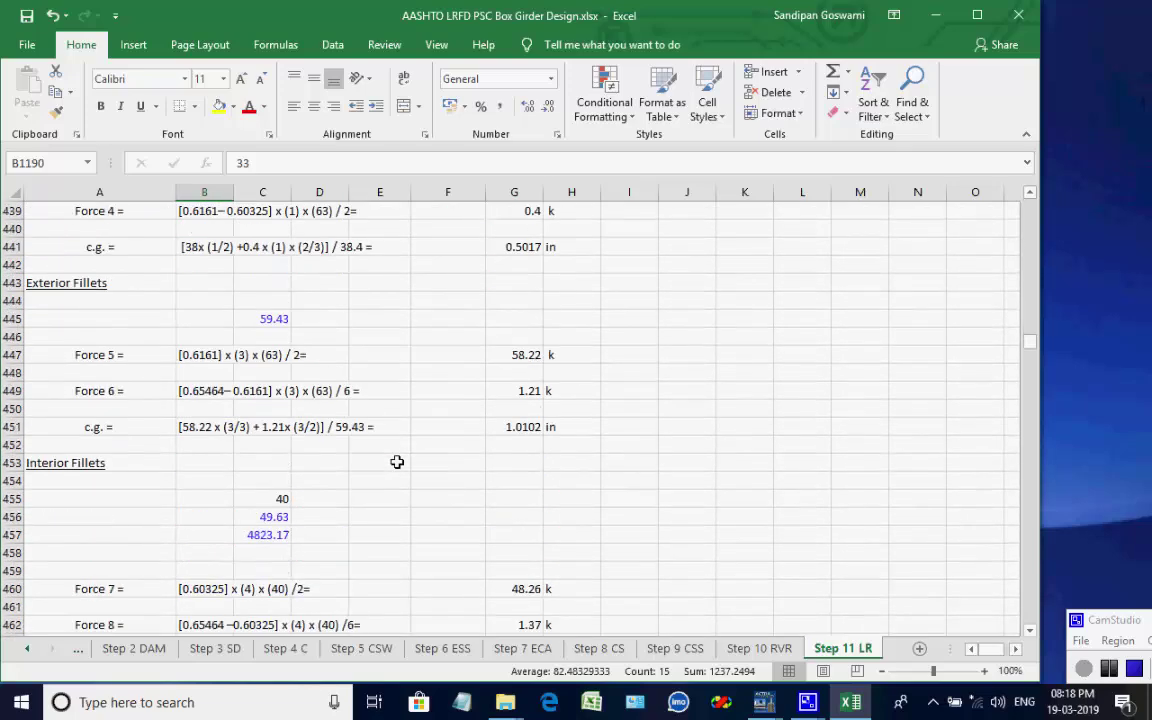
{"action": "scroll", "coordinate": [397, 457], "scroll_direction": "down", "scroll_amount": 8}
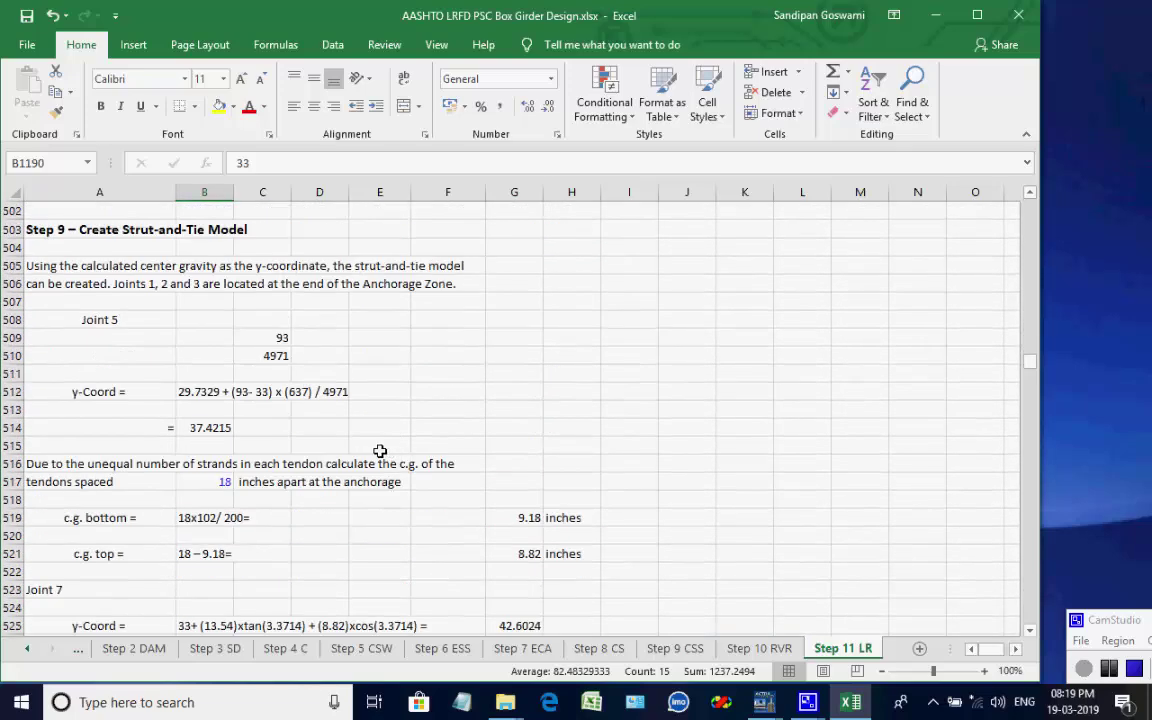
{"action": "scroll", "coordinate": [376, 443], "scroll_direction": "down", "scroll_amount": 20}
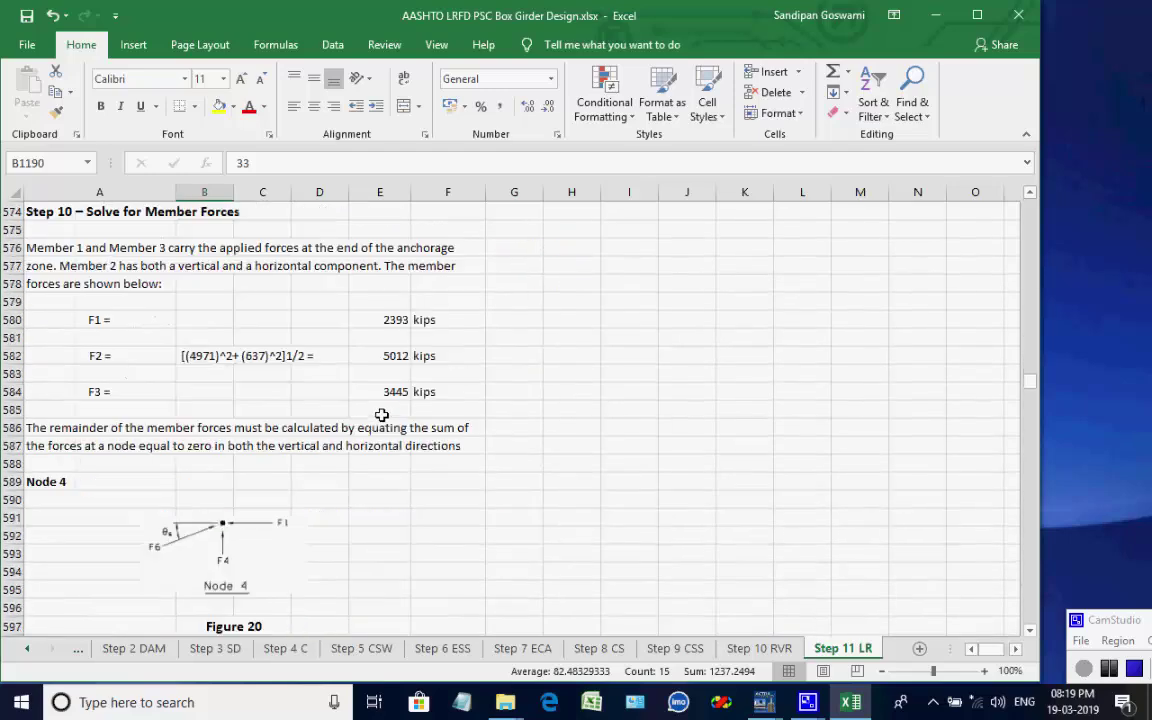
{"action": "scroll", "coordinate": [370, 408], "scroll_direction": "down", "scroll_amount": 20}
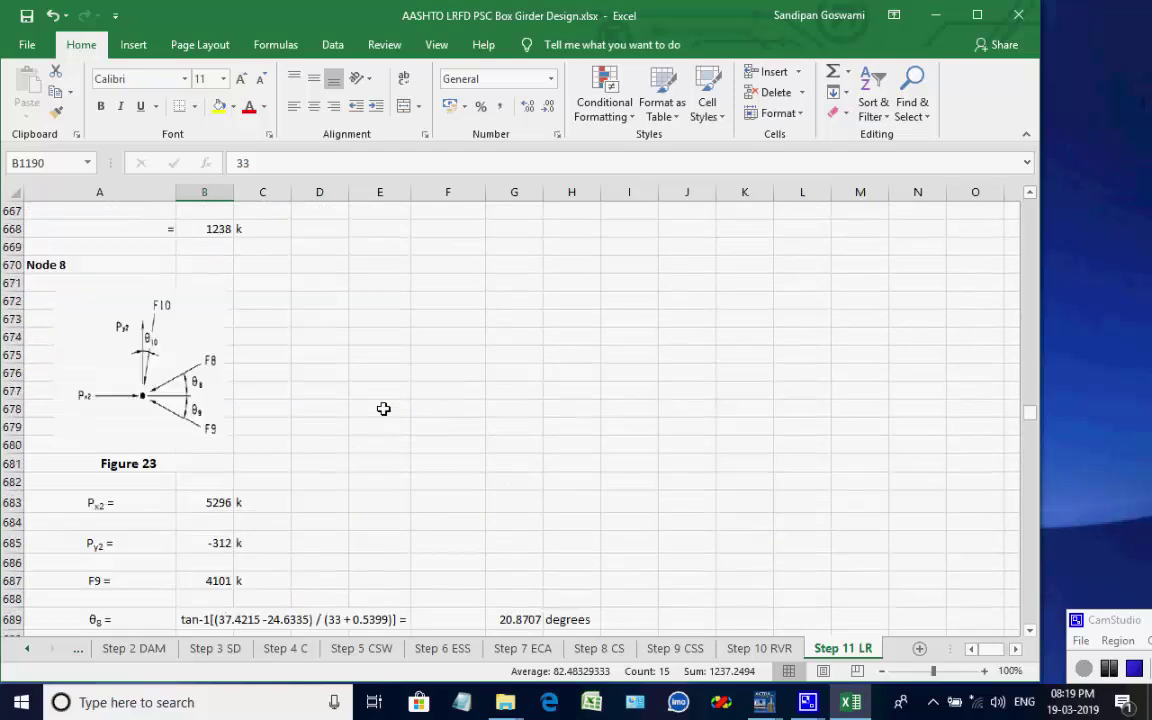
{"action": "scroll", "coordinate": [383, 408], "scroll_direction": "down", "scroll_amount": 20}
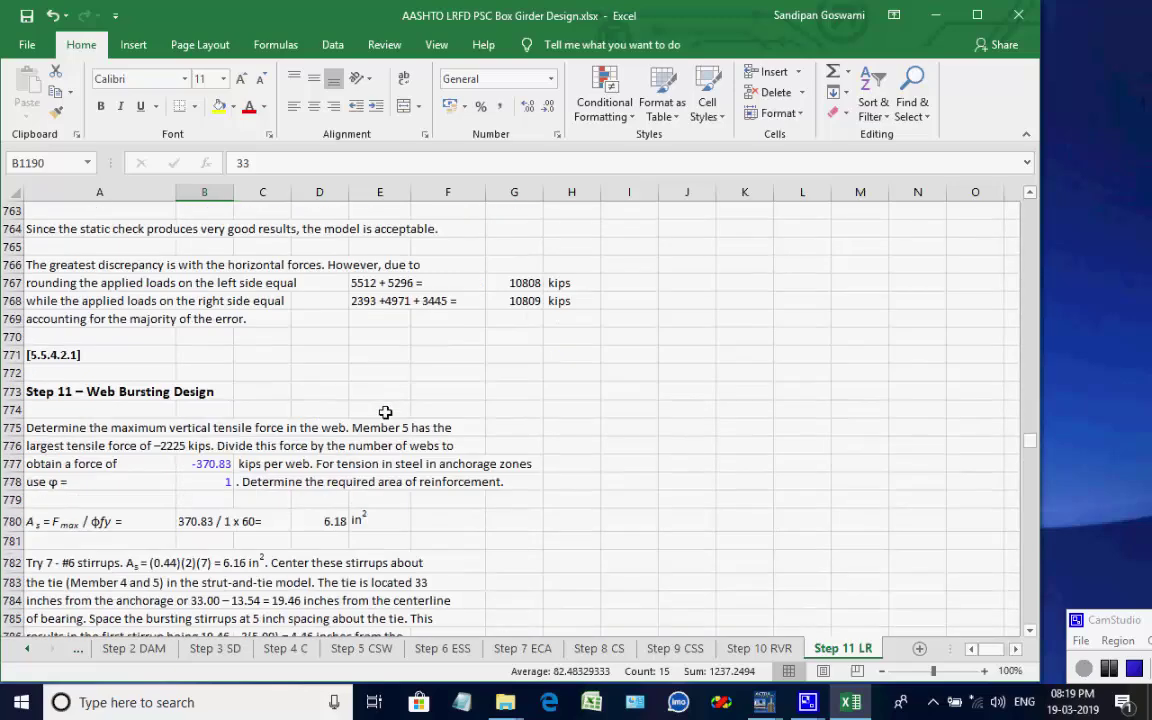
- Review the Step 11 LR sheet from Web Bursting Design through the Top Slab Analysis and its tie force calculations, with the view enlarged to 130%
{"action": "scroll", "coordinate": [385, 413], "scroll_direction": "down", "scroll_amount": 20}
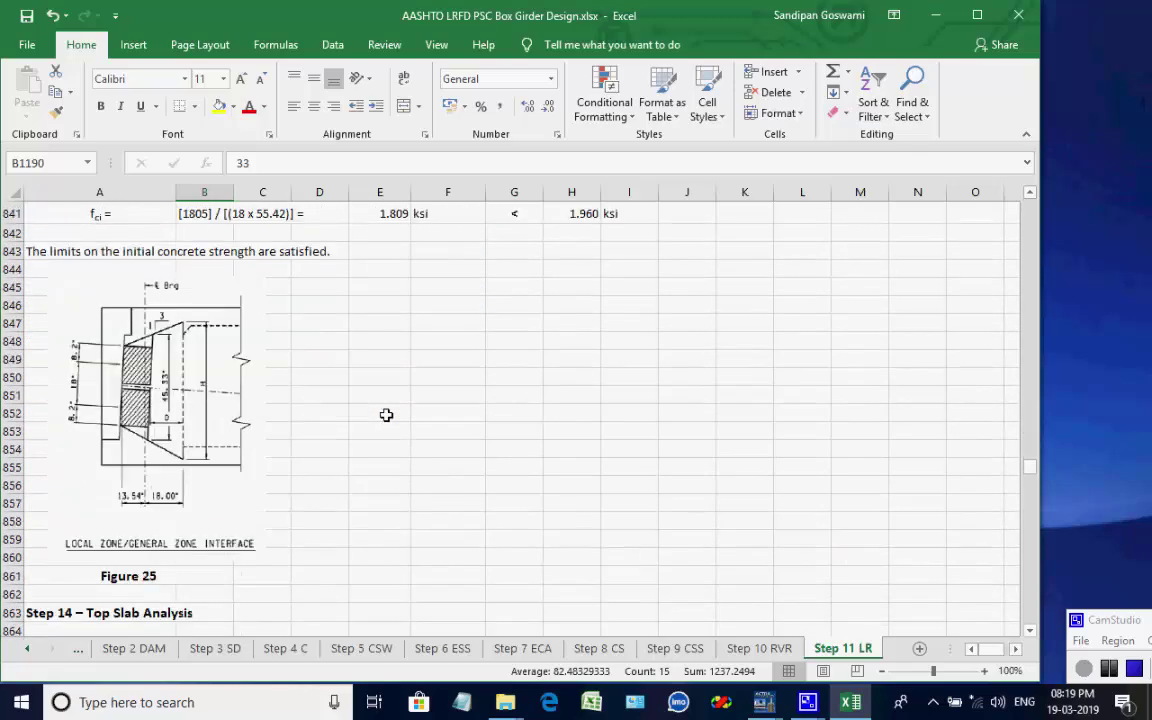
{"action": "scroll", "coordinate": [386, 412], "scroll_direction": "down", "scroll_amount": 13}
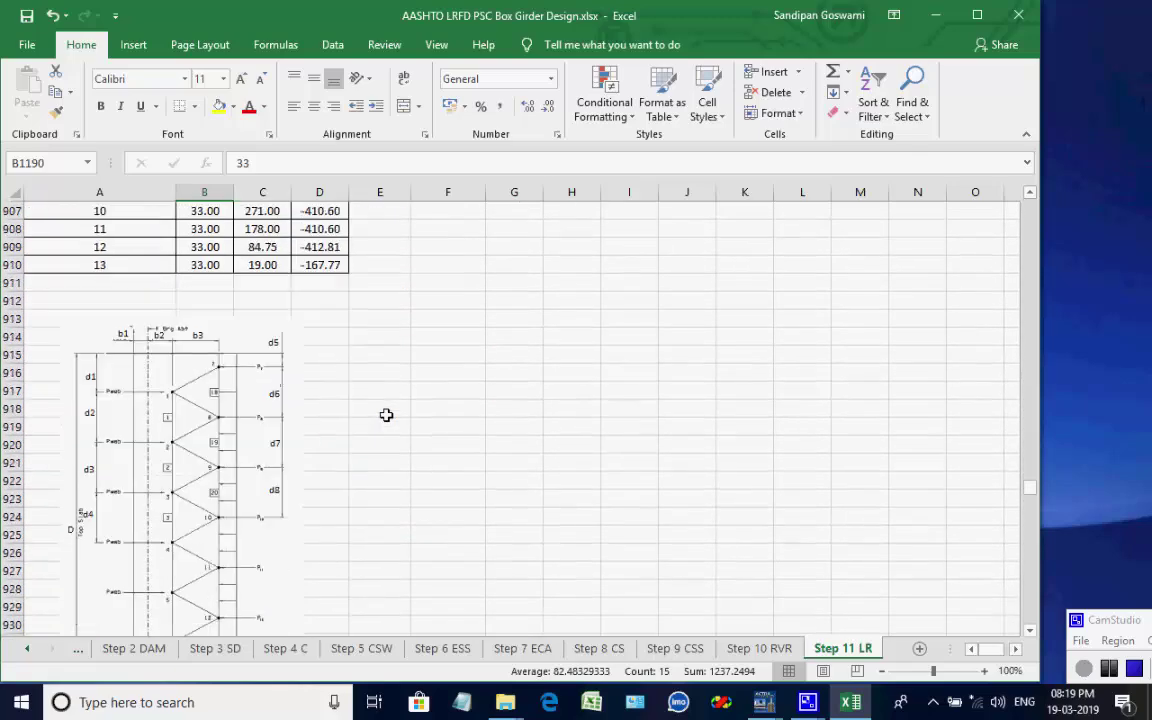
{"action": "left_click_drag", "start_coordinate": [931, 671], "coordinate": [938, 670]}
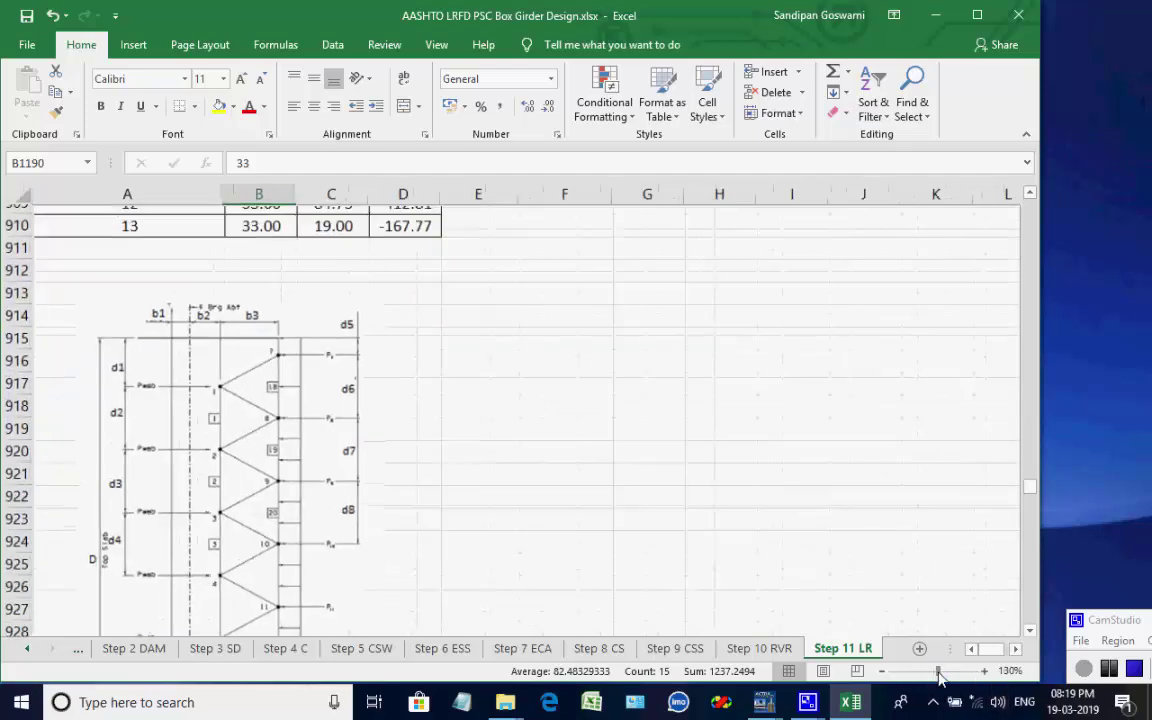
{"action": "scroll", "coordinate": [272, 416], "scroll_direction": "down", "scroll_amount": 5}
{"action": "scroll", "coordinate": [272, 416], "scroll_direction": "down", "scroll_amount": 16}
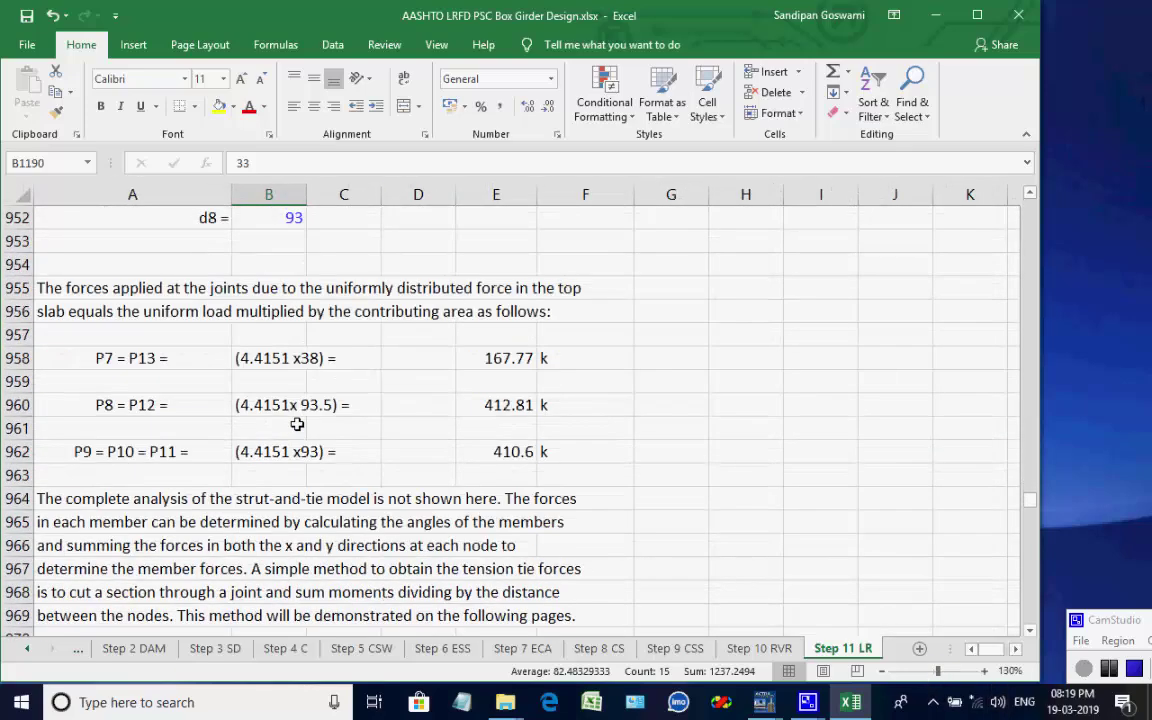
{"action": "scroll", "coordinate": [285, 450], "scroll_direction": "down", "scroll_amount": 20}
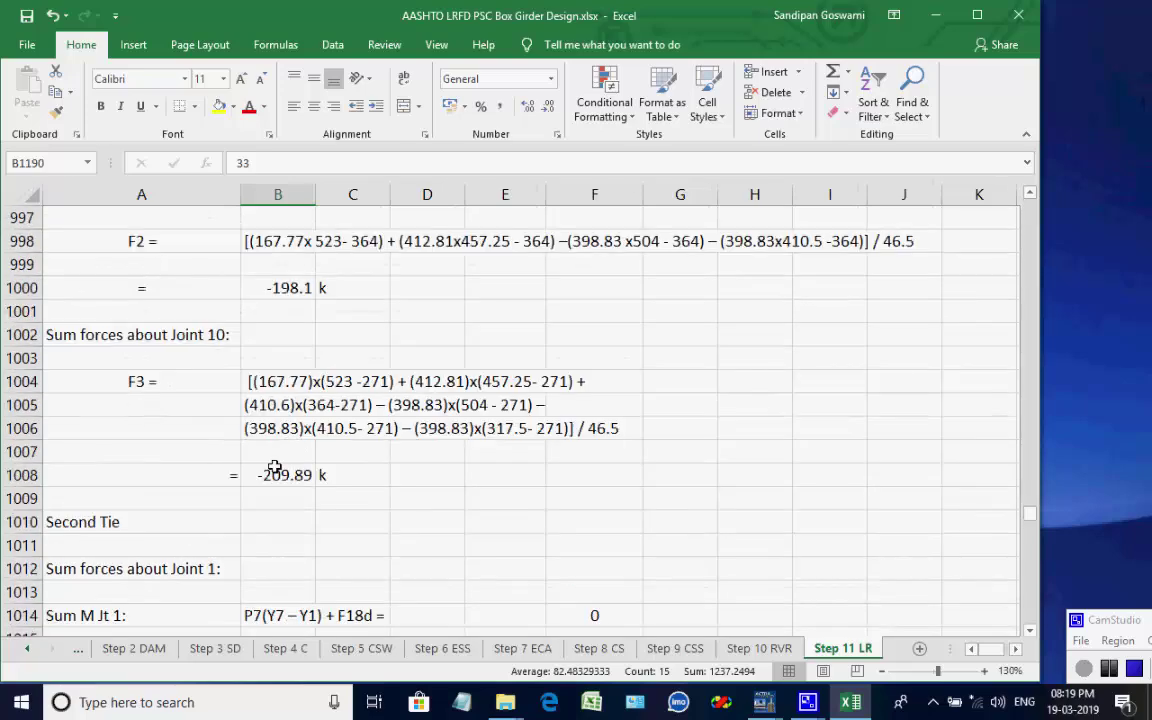
{"action": "scroll", "coordinate": [311, 488], "scroll_direction": "down", "scroll_amount": 20}
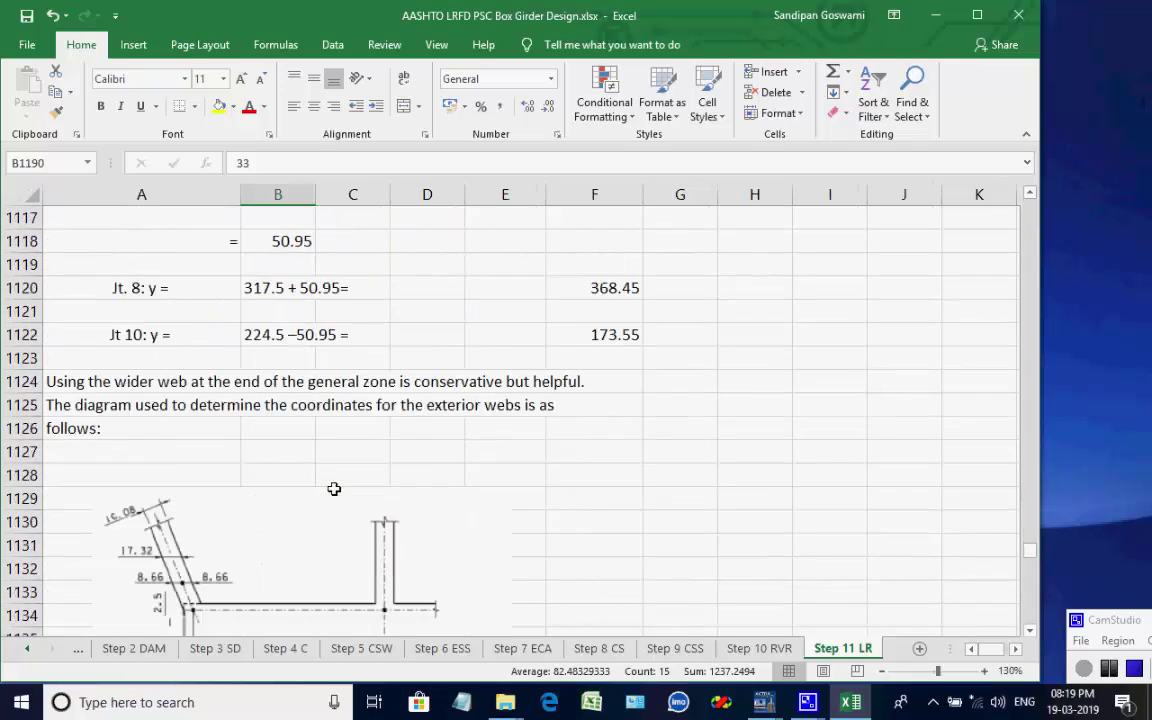
- Examine the bottom slab strut-and-tie model, tie reinforcement and anchor zone reinforcing summary, continuing to the end of the Step 11 LR sheet
{"action": "scroll", "coordinate": [336, 496], "scroll_direction": "up", "scroll_amount": 3}
{"action": "scroll", "coordinate": [335, 496], "scroll_direction": "down", "scroll_amount": 20}
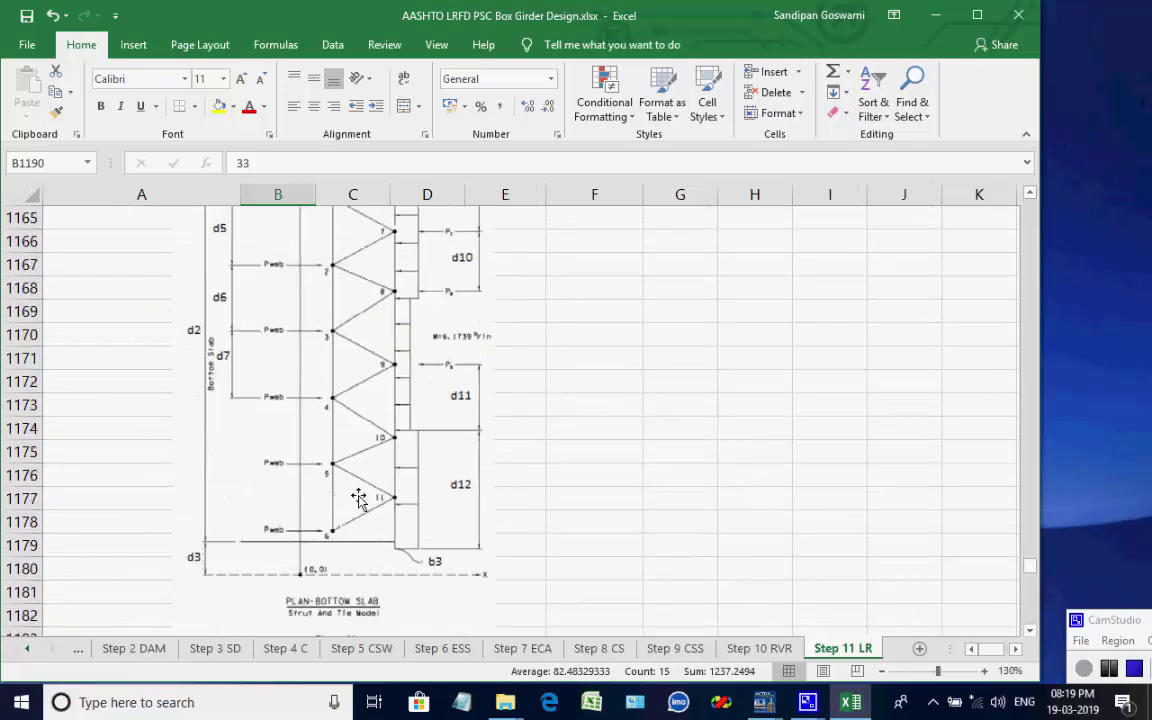
{"action": "scroll", "coordinate": [365, 493], "scroll_direction": "down", "scroll_amount": 20}
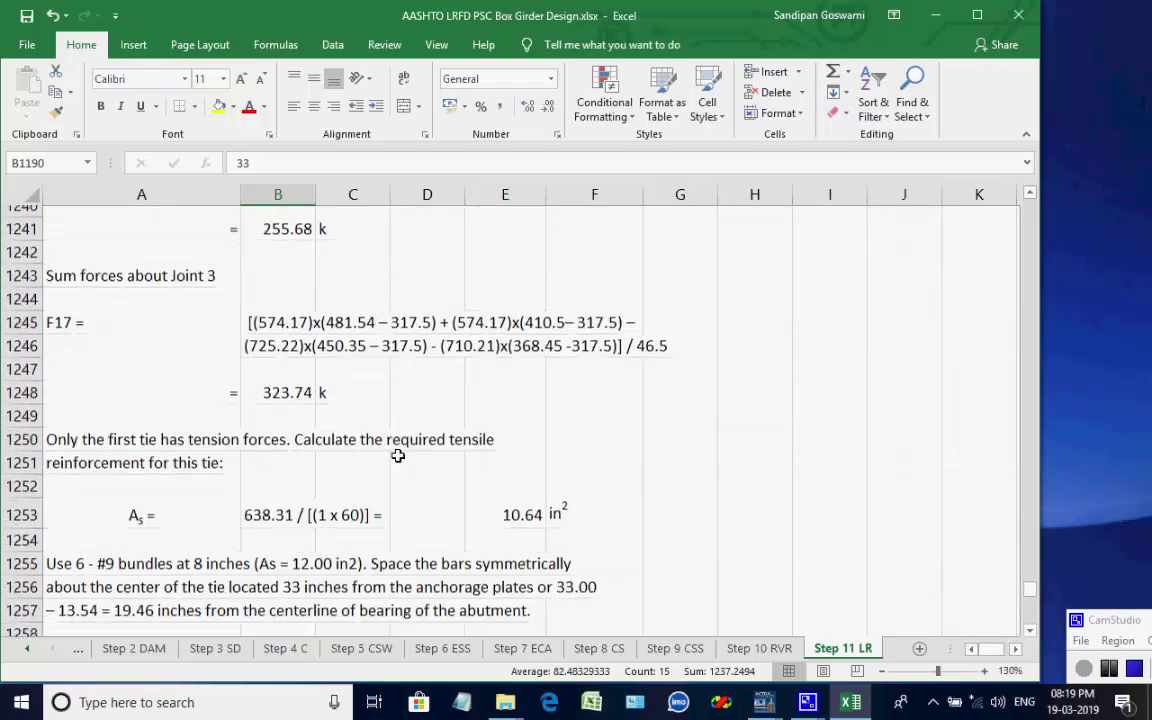
{"action": "scroll", "coordinate": [400, 460], "scroll_direction": "up", "scroll_amount": 8}
{"action": "scroll", "coordinate": [400, 458], "scroll_direction": "up", "scroll_amount": 6}
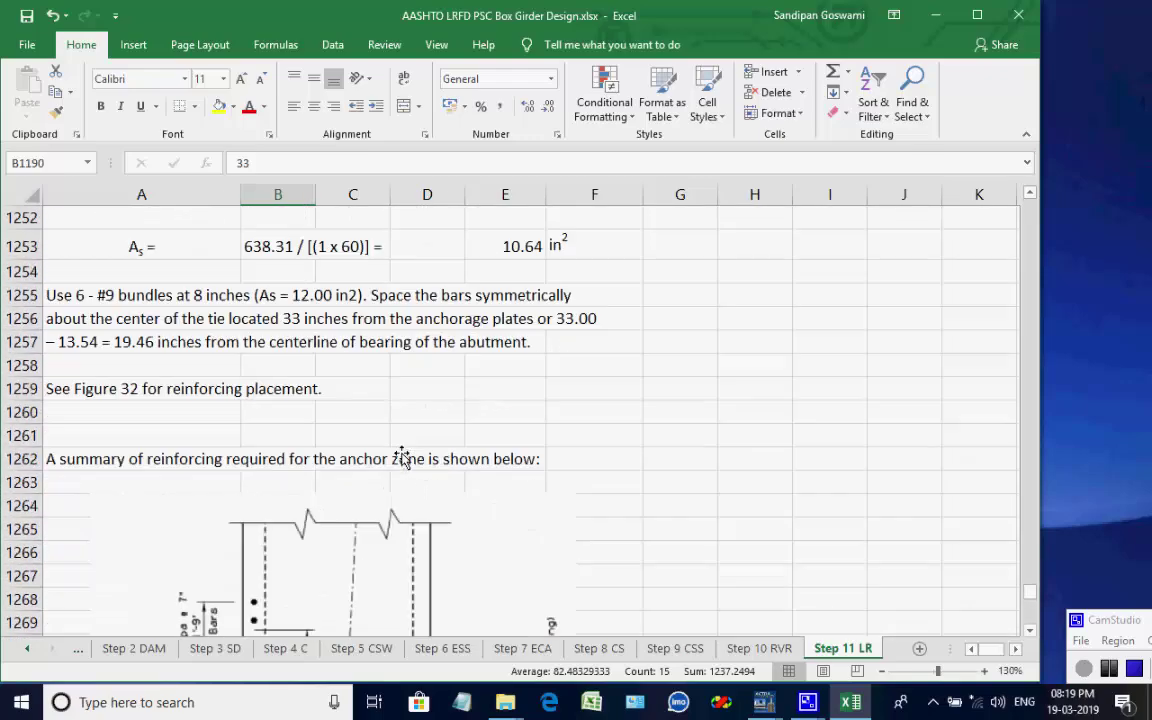
{"action": "scroll", "coordinate": [400, 458], "scroll_direction": "down", "scroll_amount": 11}
{"action": "scroll", "coordinate": [401, 455], "scroll_direction": "down", "scroll_amount": 19}
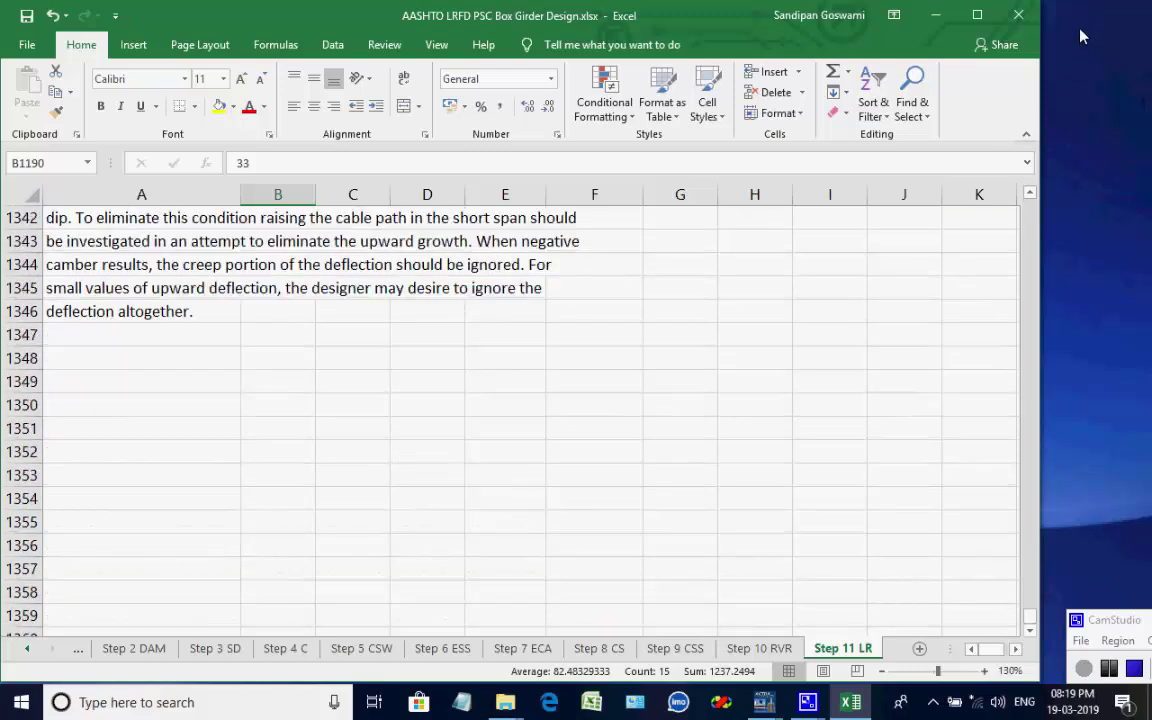
- Close the box girder workbook and process a new abutment design from the PSC Box Girder Bridge Limit State window
{"action": "left_click", "coordinate": [1018, 20]}
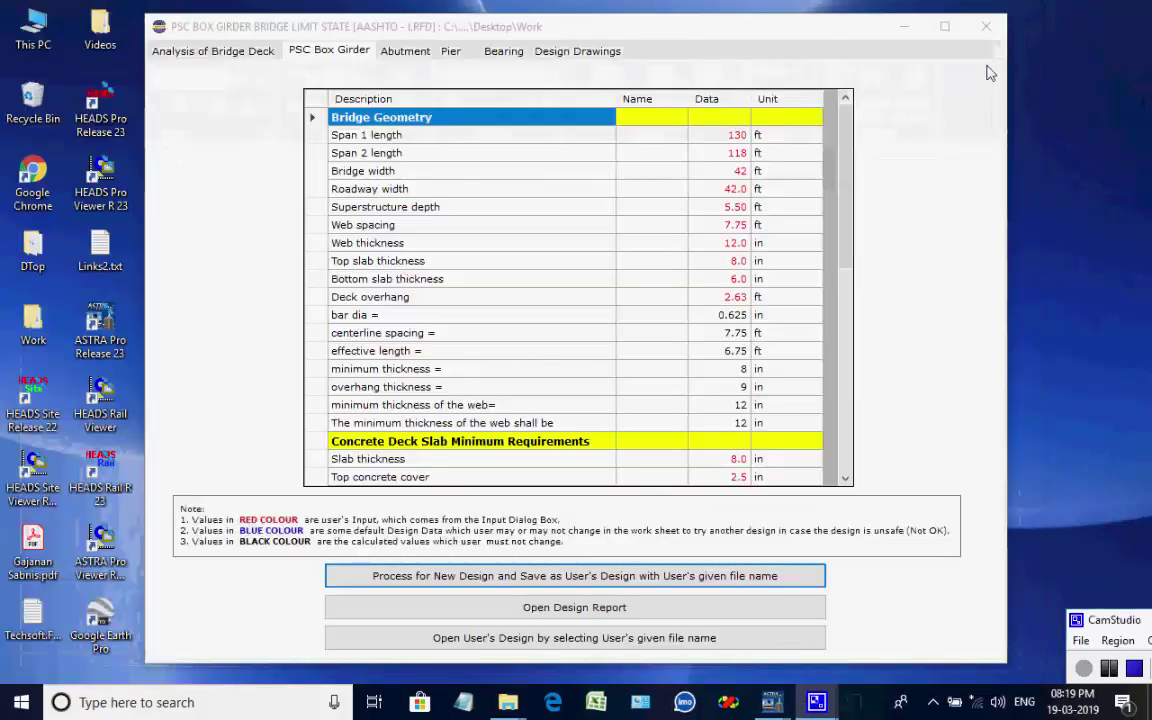
{"action": "left_click", "coordinate": [400, 52]}
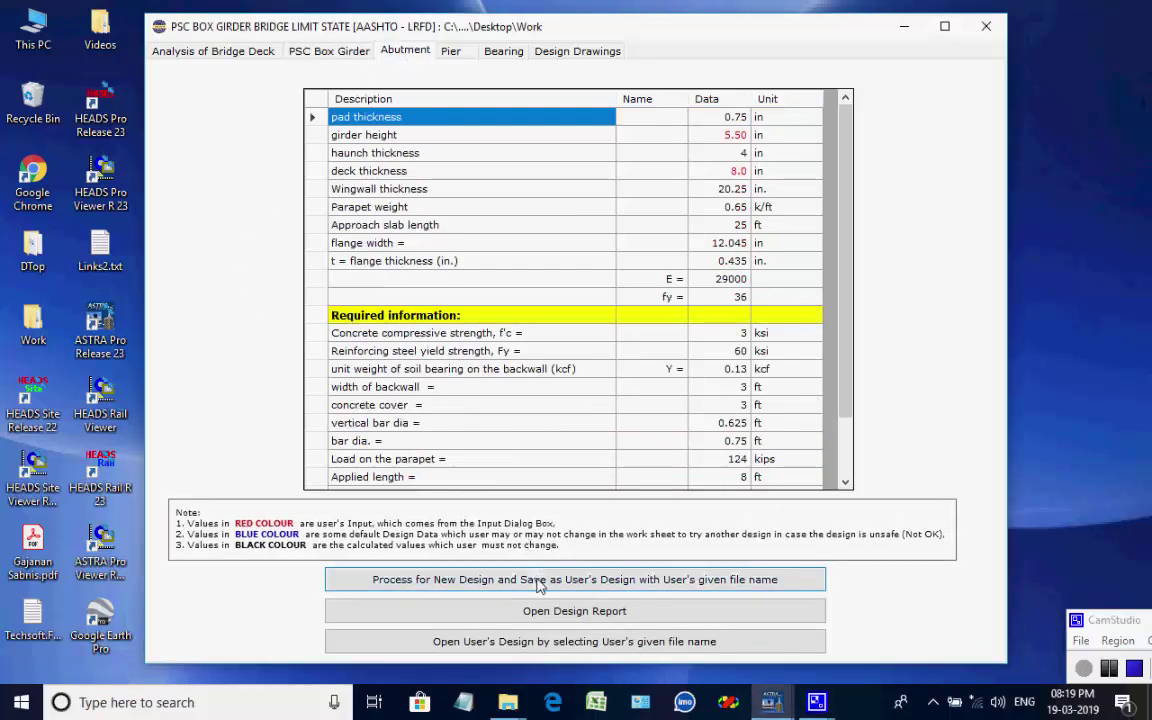
{"action": "left_click", "coordinate": [538, 582]}
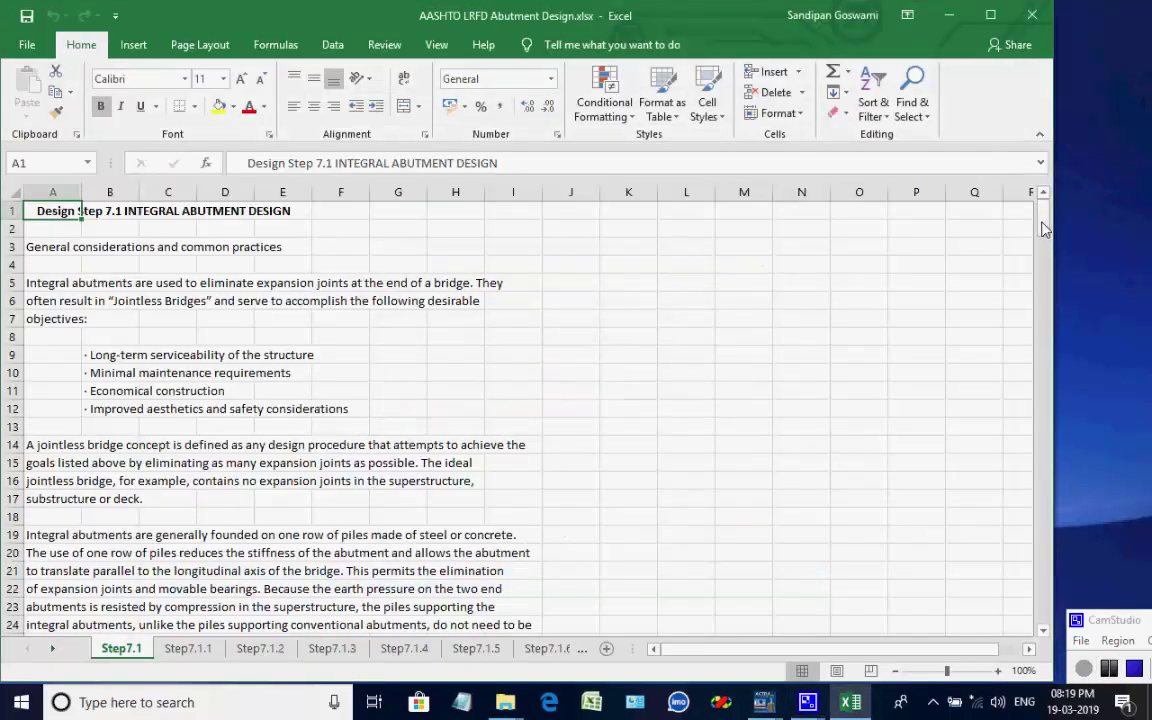
- Review the integral abutment design considerations on sheet Step7.1 and the load calculations on sheet Step7.1.1
{"action": "left_click_drag", "start_coordinate": [1043, 238], "coordinate": [1042, 629]}
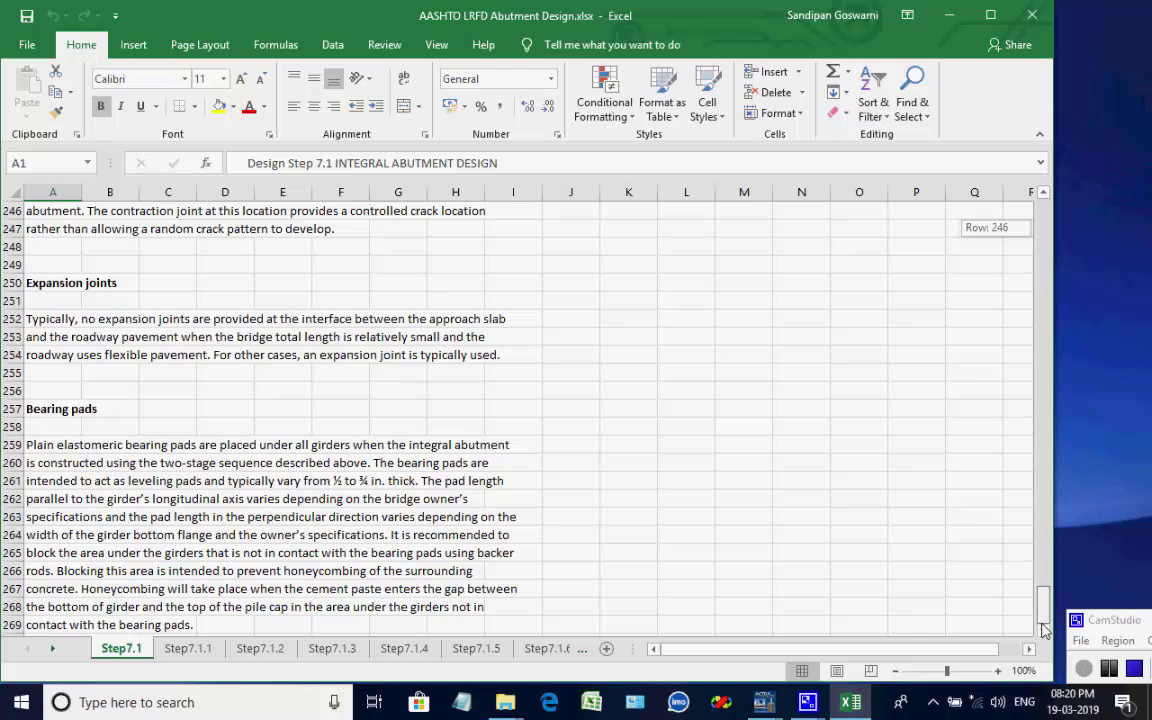
{"action": "left_click_drag", "start_coordinate": [997, 107], "coordinate": [997, 107]}
{"action": "left_click", "coordinate": [189, 649]}
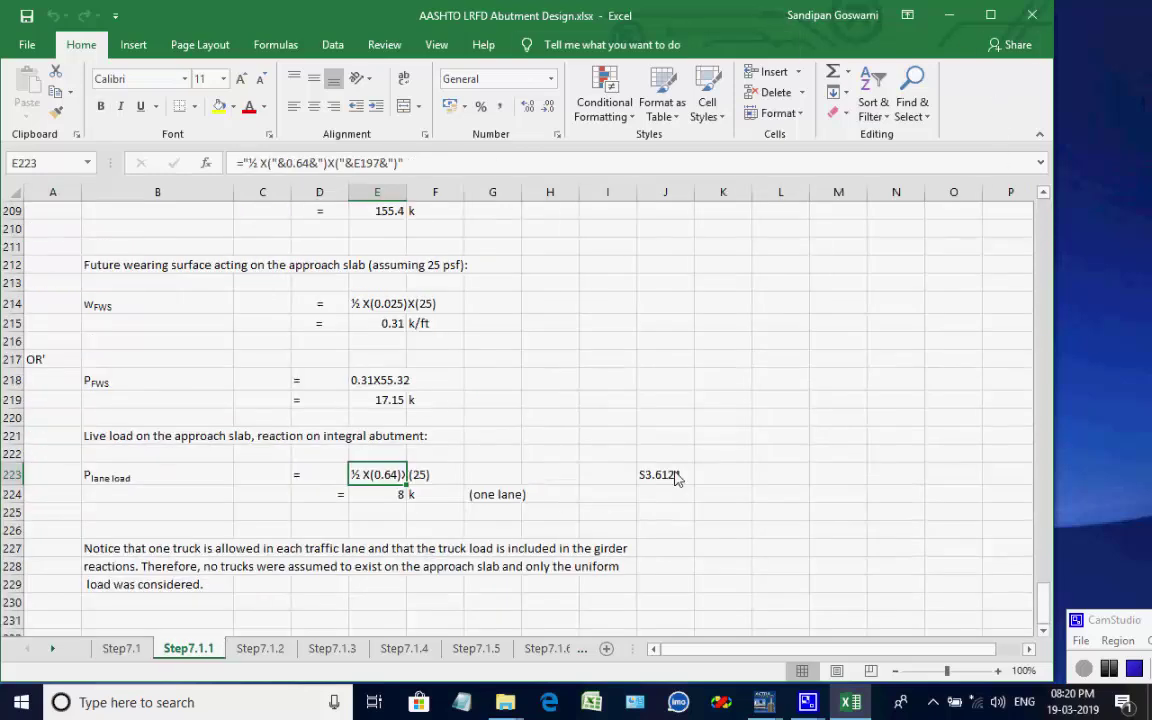
{"action": "mouse_move", "coordinate": [1045, 620]}
{"action": "left_mouse_down"}
{"action": "mouse_move", "coordinate": [1054, 210]}
{"action": "mouse_move", "coordinate": [1011, 435]}
{"action": "mouse_move", "coordinate": [1017, 607]}
{"action": "left_mouse_up"}
- Review the pile cap design on sheet Step7.1.2 and the pile design and spacing on sheet Step7.1.3
{"action": "left_click", "coordinate": [259, 650]}
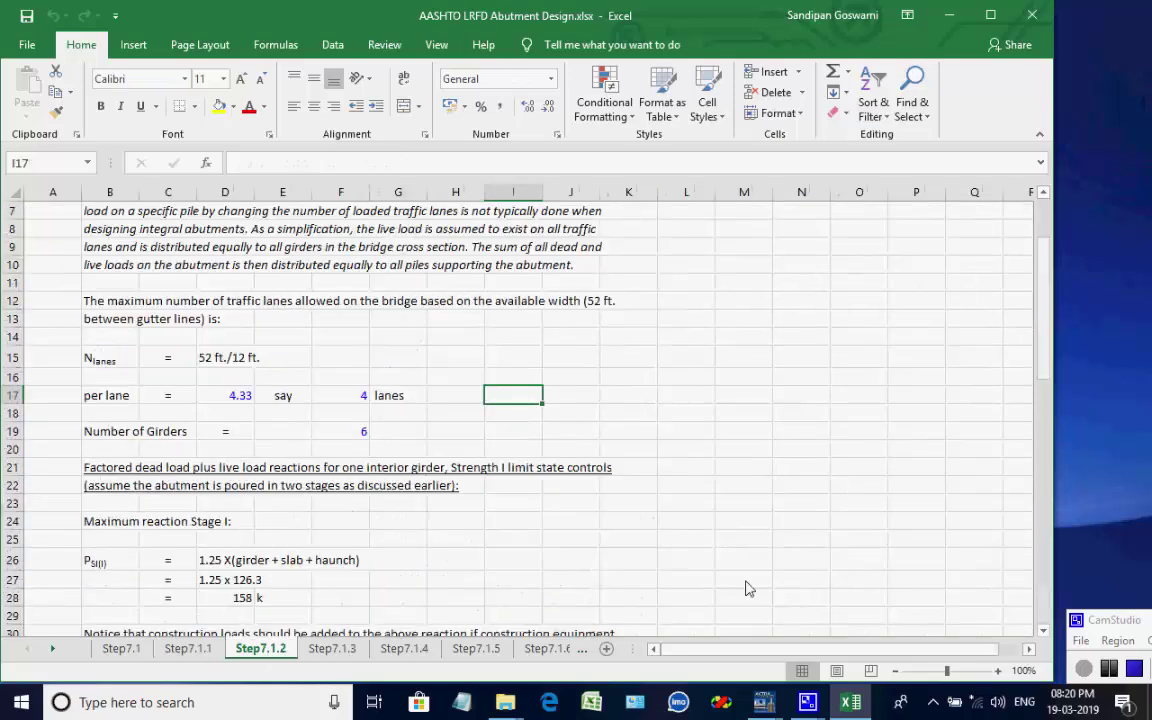
{"action": "scroll", "coordinate": [1043, 327], "scroll_direction": "up", "scroll_amount": 2}
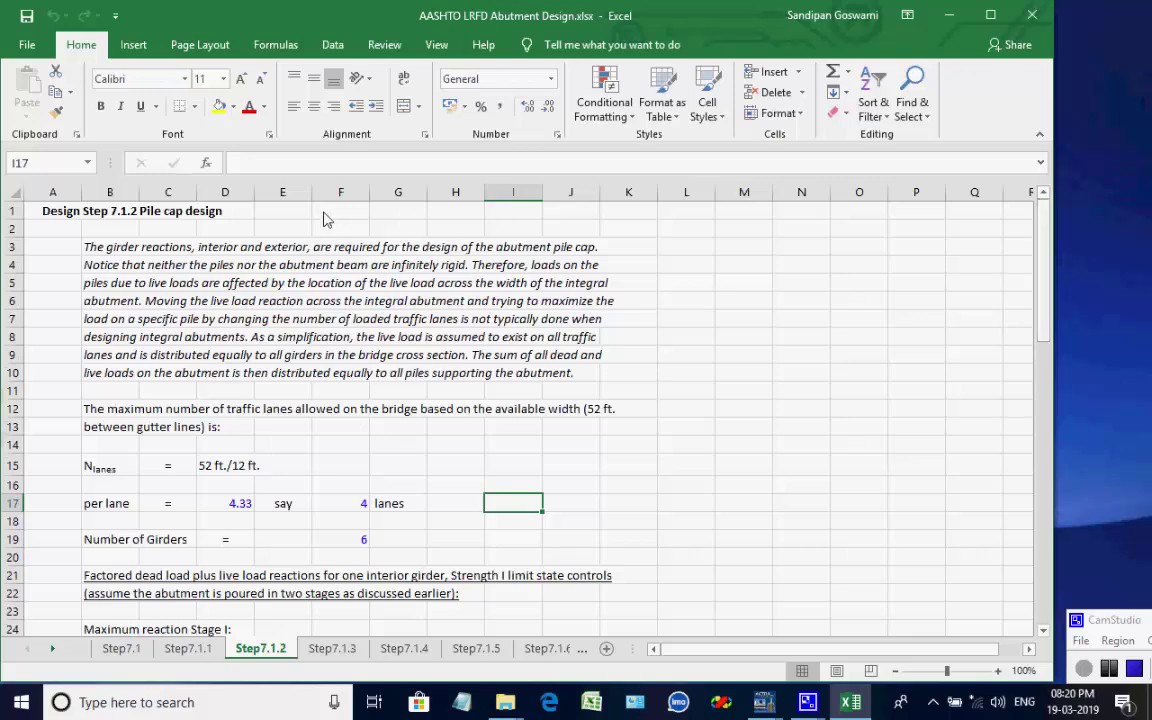
{"action": "left_click_drag", "start_coordinate": [1050, 260], "coordinate": [404, 490]}
{"action": "left_click", "coordinate": [352, 649]}
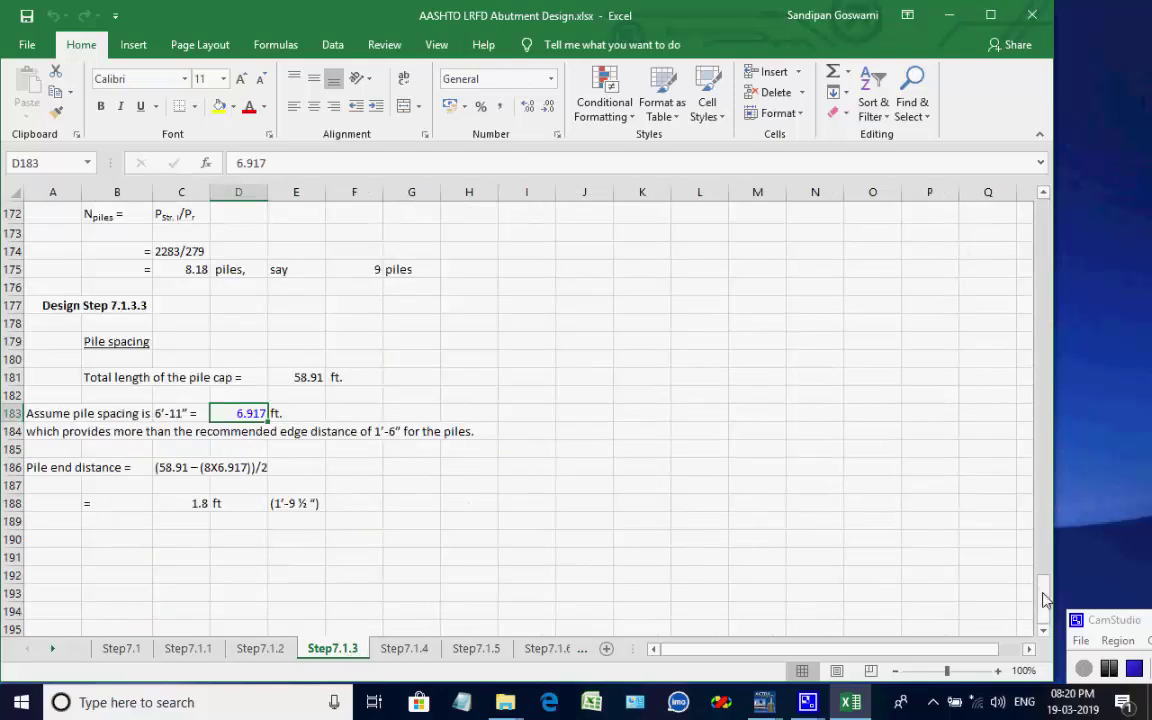
{"action": "left_click_drag", "start_coordinate": [1044, 598], "coordinate": [1036, 185]}
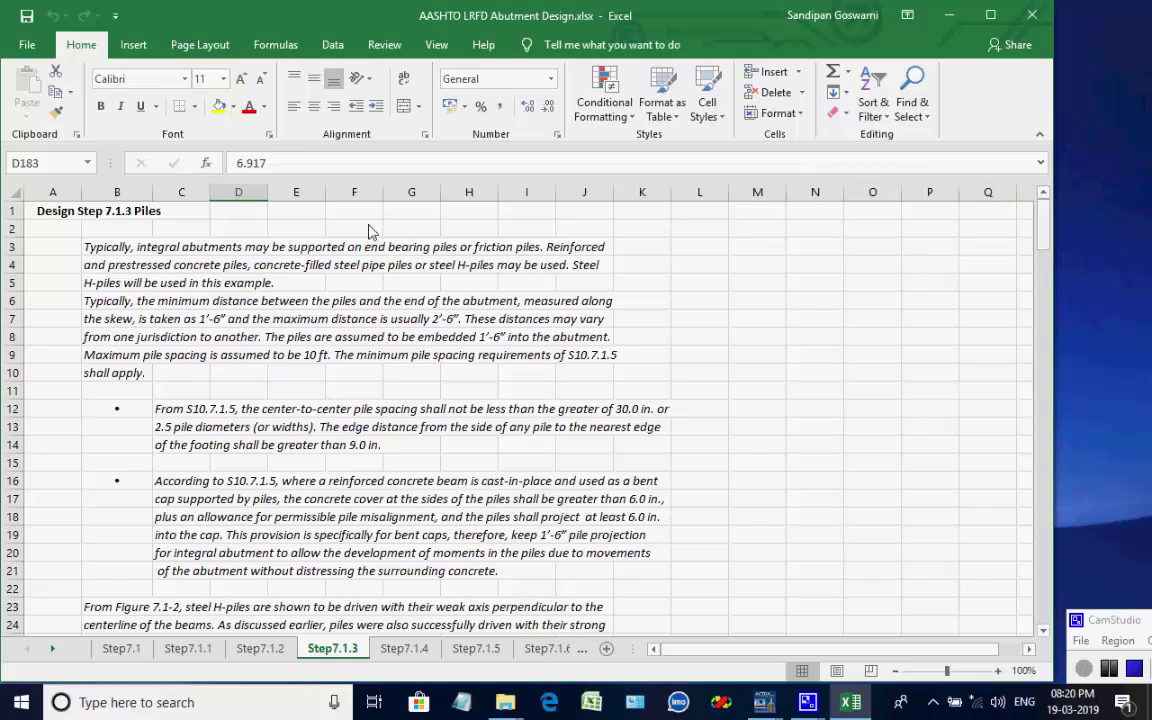
{"action": "left_click_drag", "start_coordinate": [1040, 231], "coordinate": [1018, 620]}
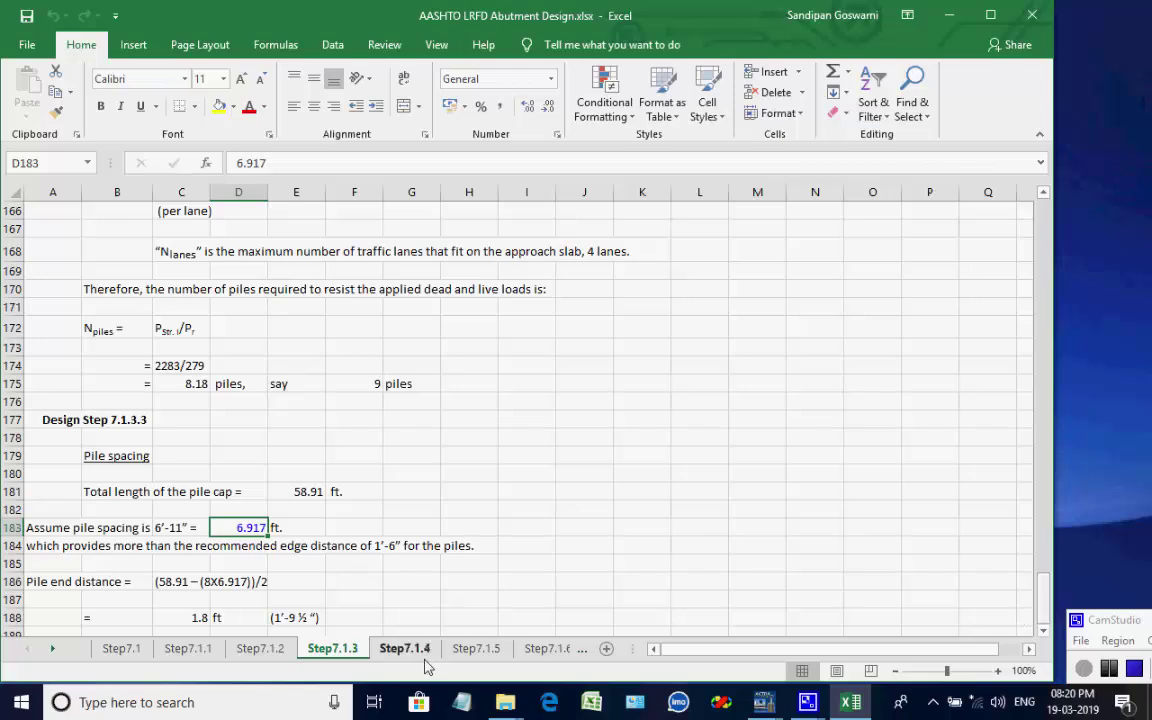
- Examine the backwall design on sheet Step7.1.4 and the wingwall design on sheet Step7.1.5
{"action": "left_click", "coordinate": [408, 652]}
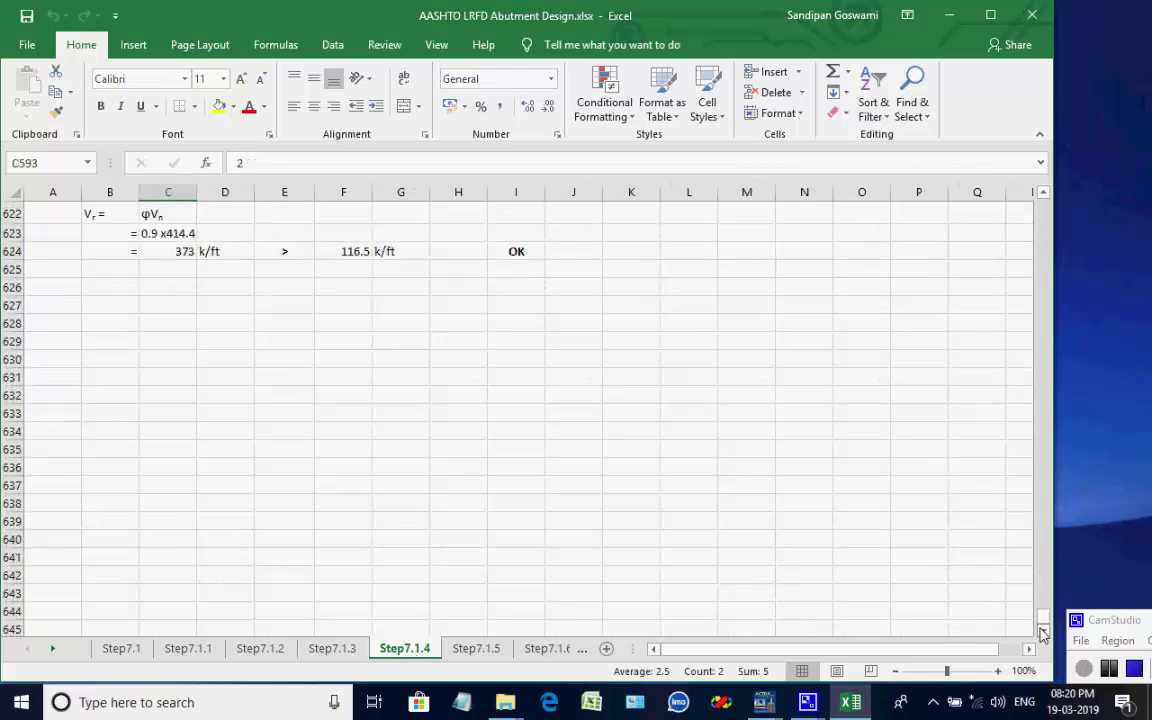
{"action": "left_click_drag", "start_coordinate": [1045, 624], "coordinate": [1044, 192]}
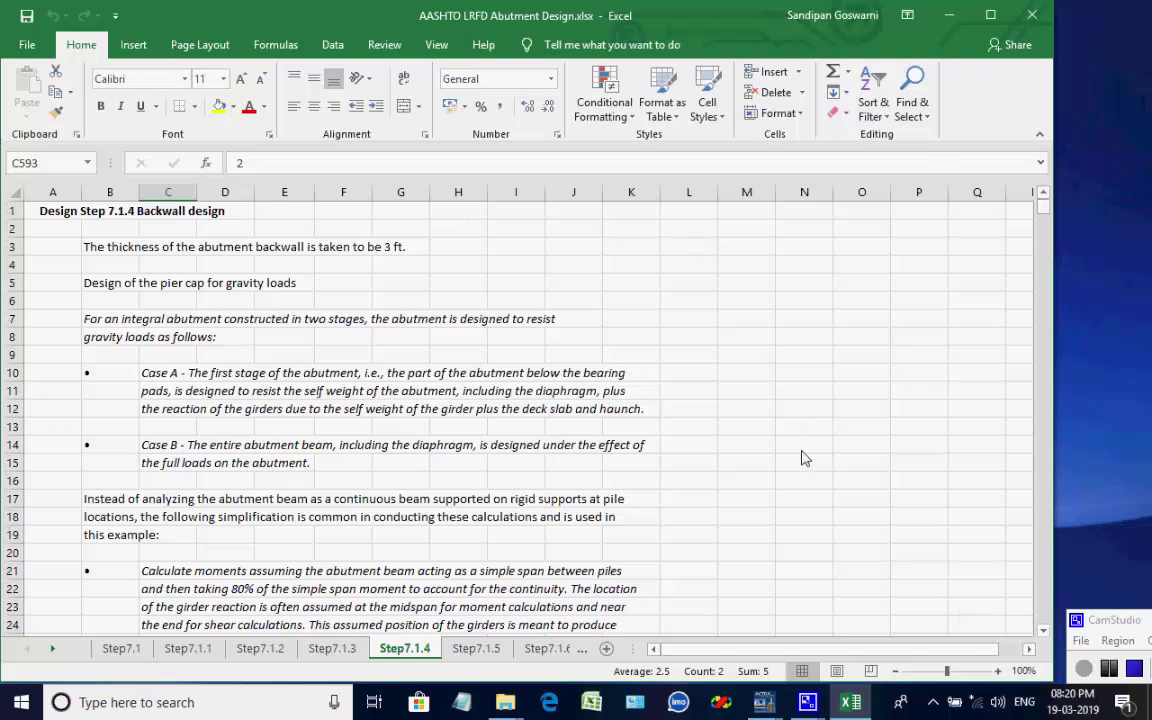
{"action": "left_click_drag", "start_coordinate": [1043, 210], "coordinate": [1039, 617]}
{"action": "left_click", "coordinate": [500, 649]}
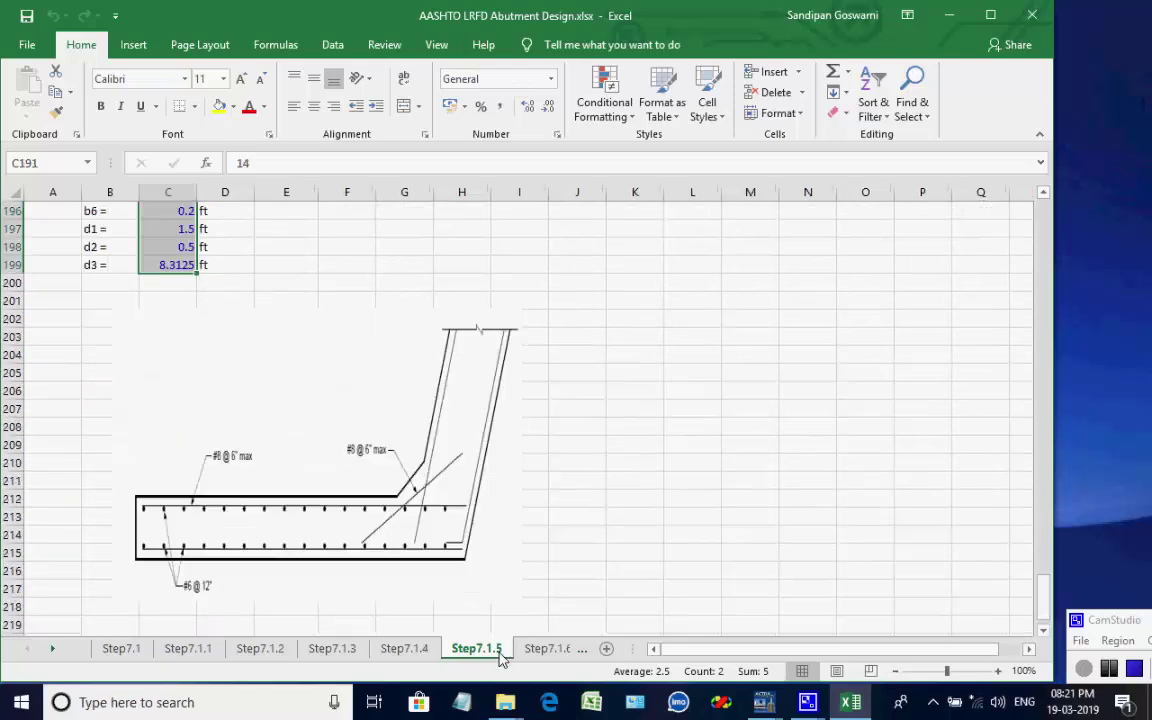
{"action": "left_click_drag", "start_coordinate": [1043, 601], "coordinate": [1026, 163]}
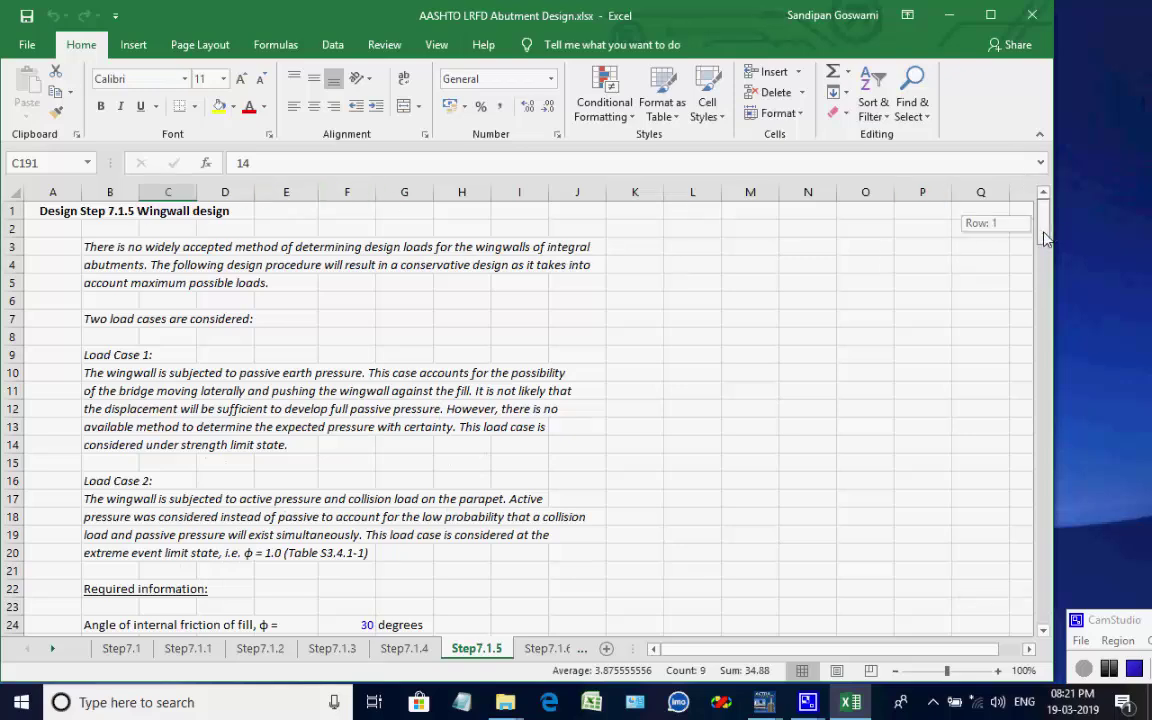
{"action": "left_click_drag", "start_coordinate": [1043, 237], "coordinate": [1003, 212]}
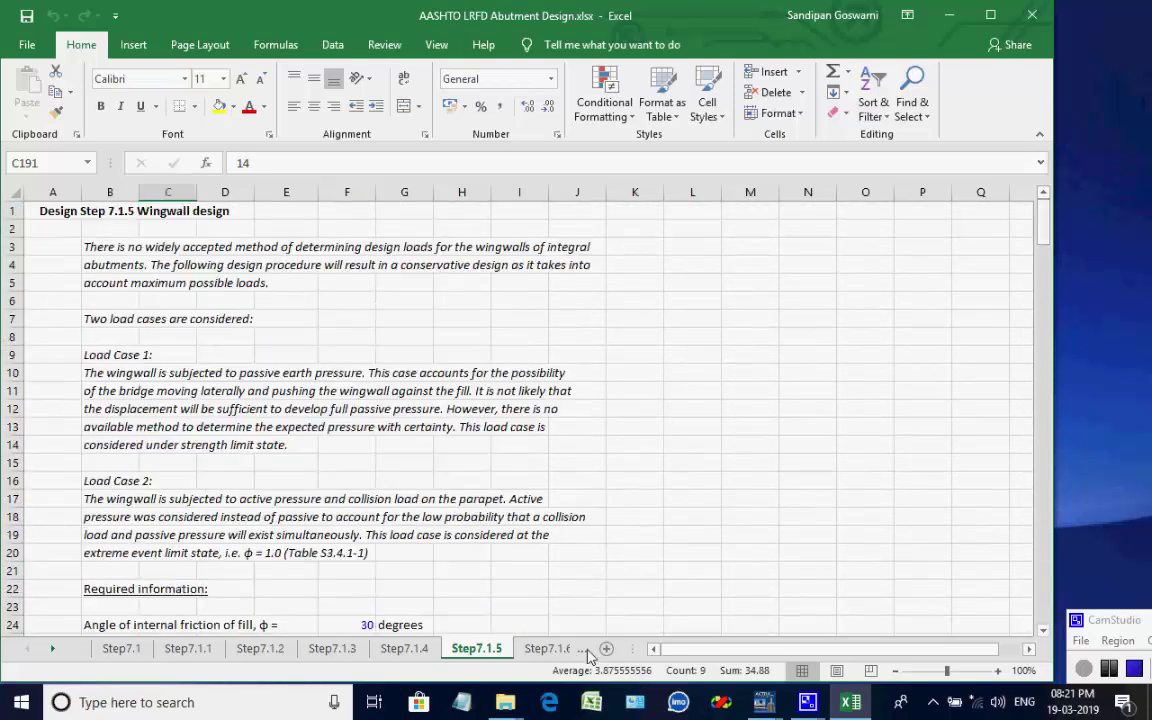
- Review the approach slab design on sheet Step7.1.6 and the sleeper slab details on sheet Step7.1.7
{"action": "left_click", "coordinate": [550, 647]}
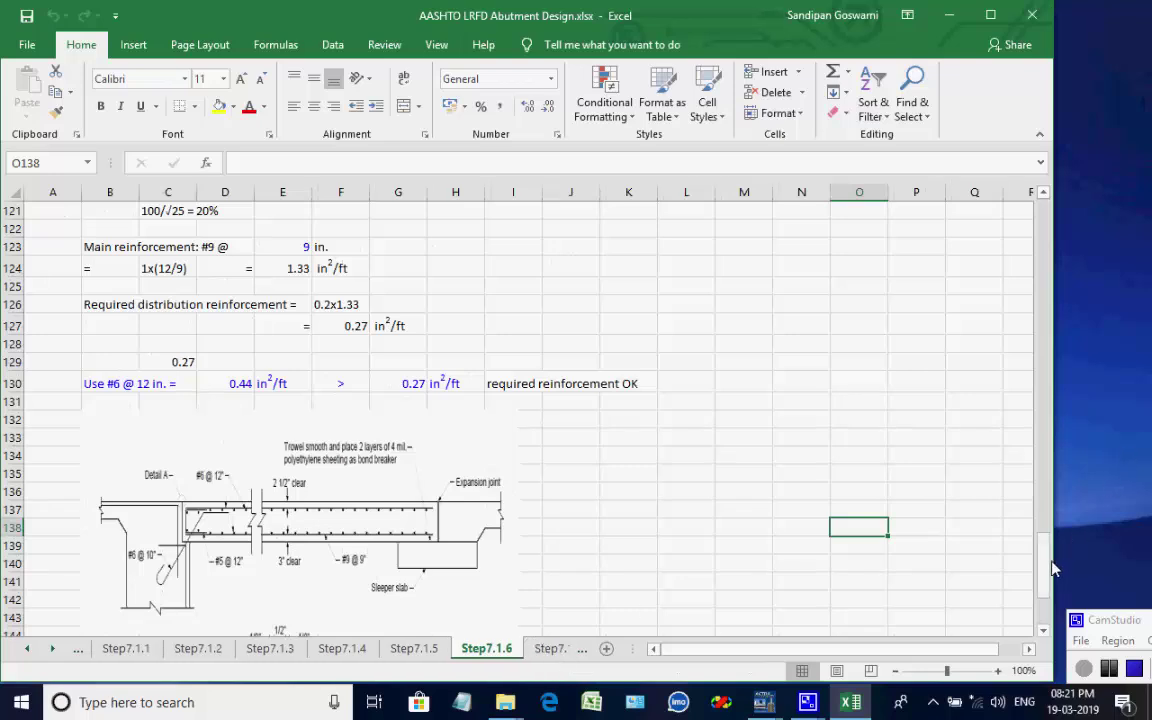
{"action": "left_click_drag", "start_coordinate": [1044, 568], "coordinate": [974, 232]}
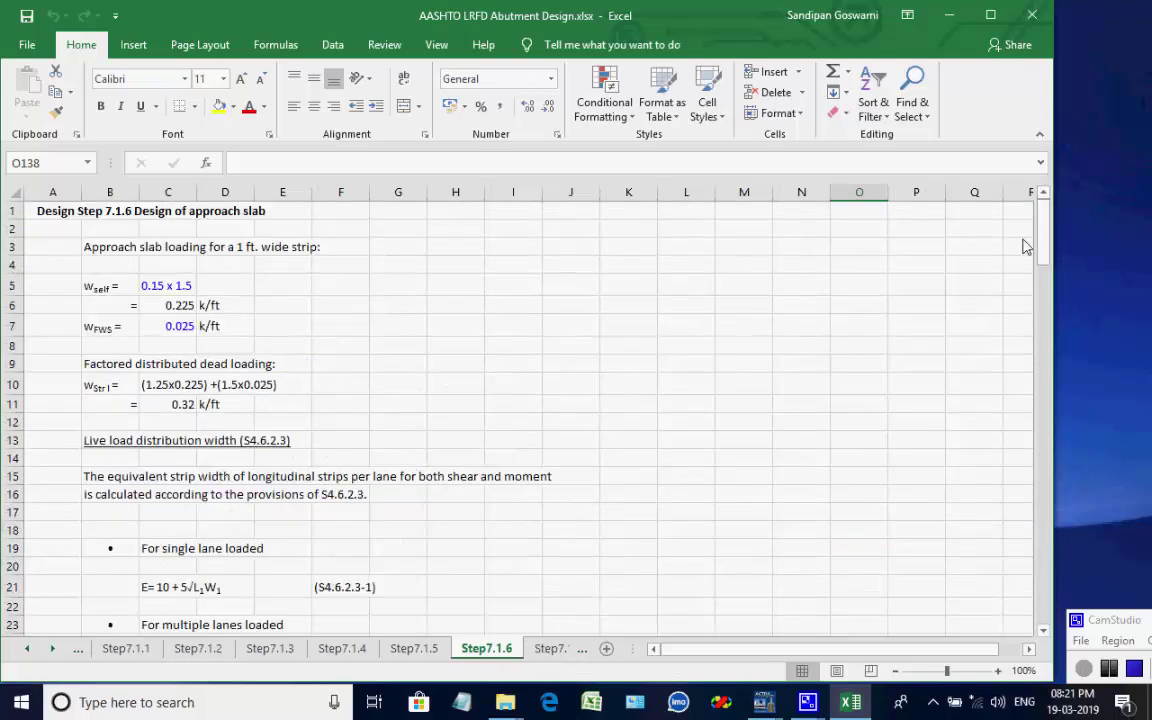
{"action": "left_click_drag", "start_coordinate": [1046, 240], "coordinate": [1043, 603]}
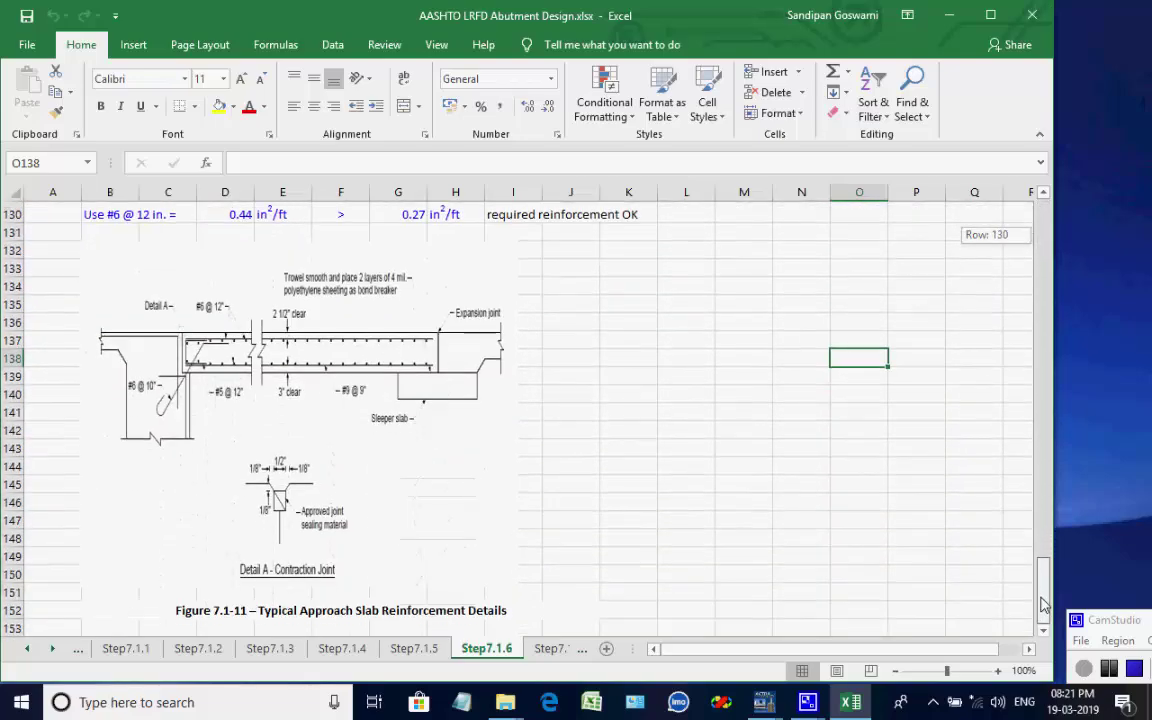
{"action": "left_click", "coordinate": [552, 648]}
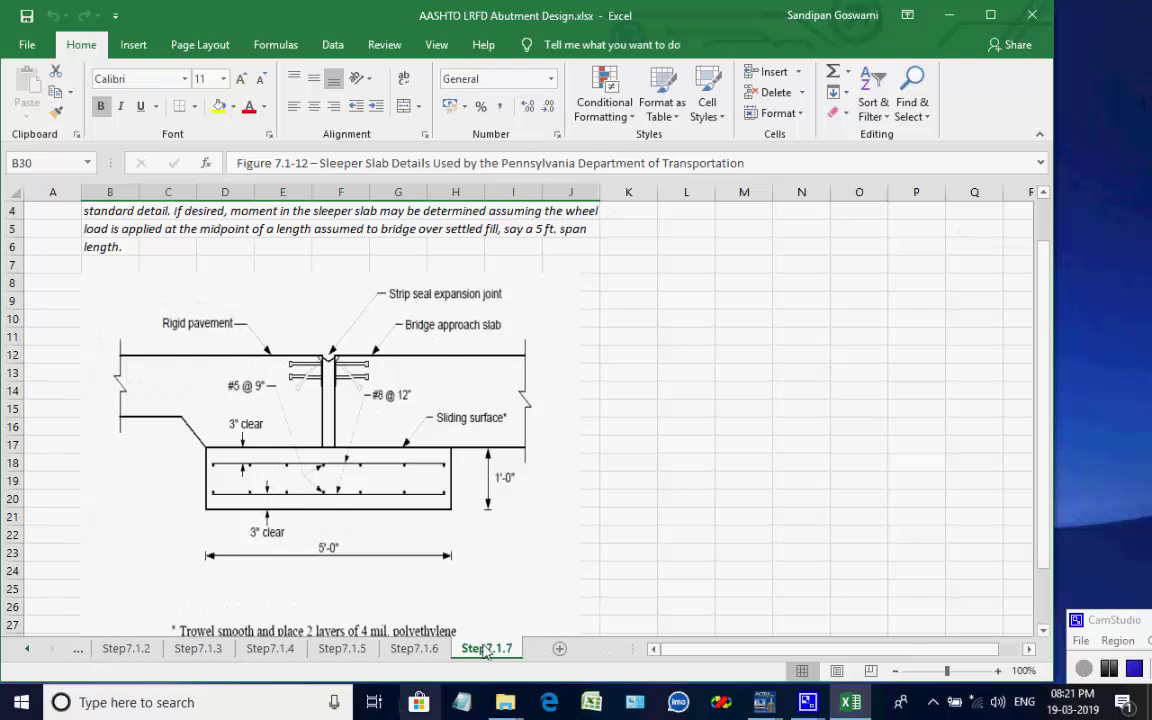
{"action": "left_click_drag", "start_coordinate": [1046, 482], "coordinate": [1035, 560]}
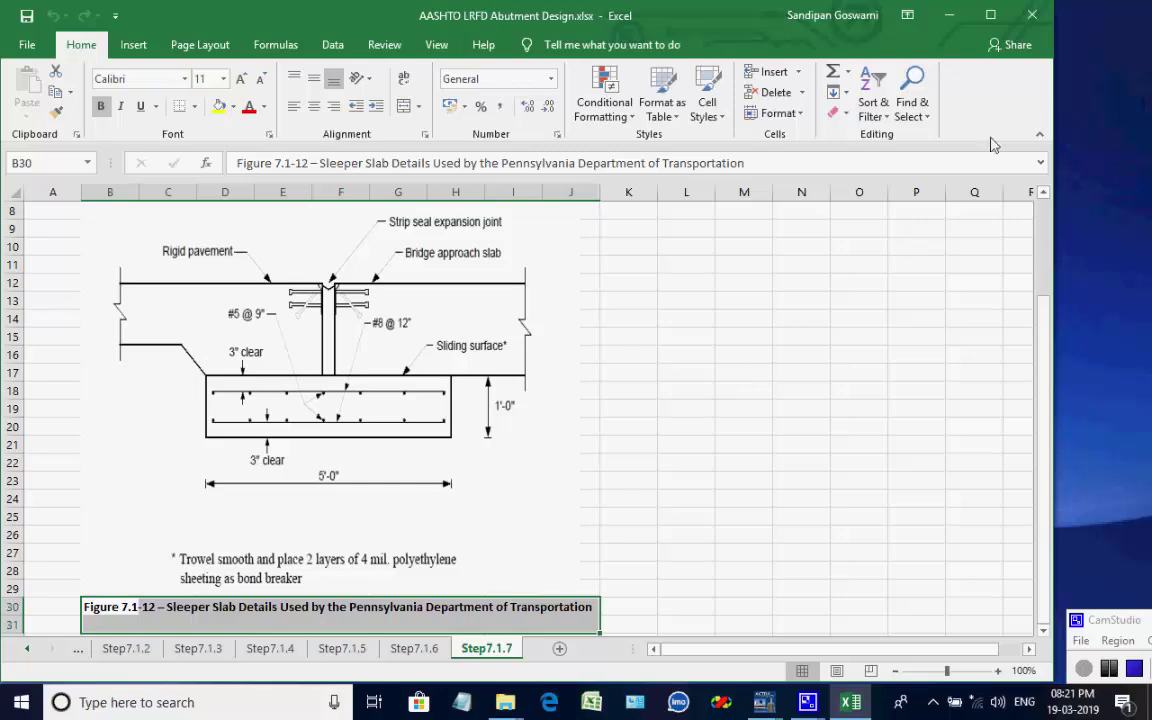
- Close the abutment workbook and process a new pier design from the PSC Box Girder Bridge Limit State window
{"action": "left_click", "coordinate": [1032, 14]}
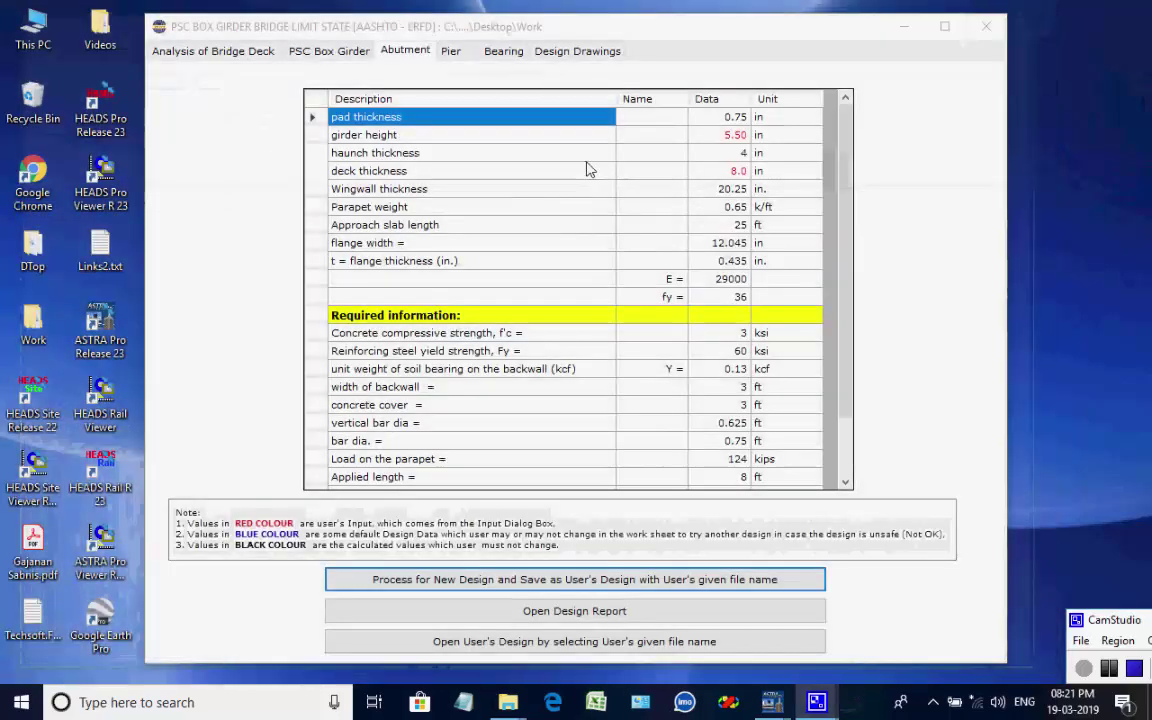
{"action": "left_click", "coordinate": [451, 52]}
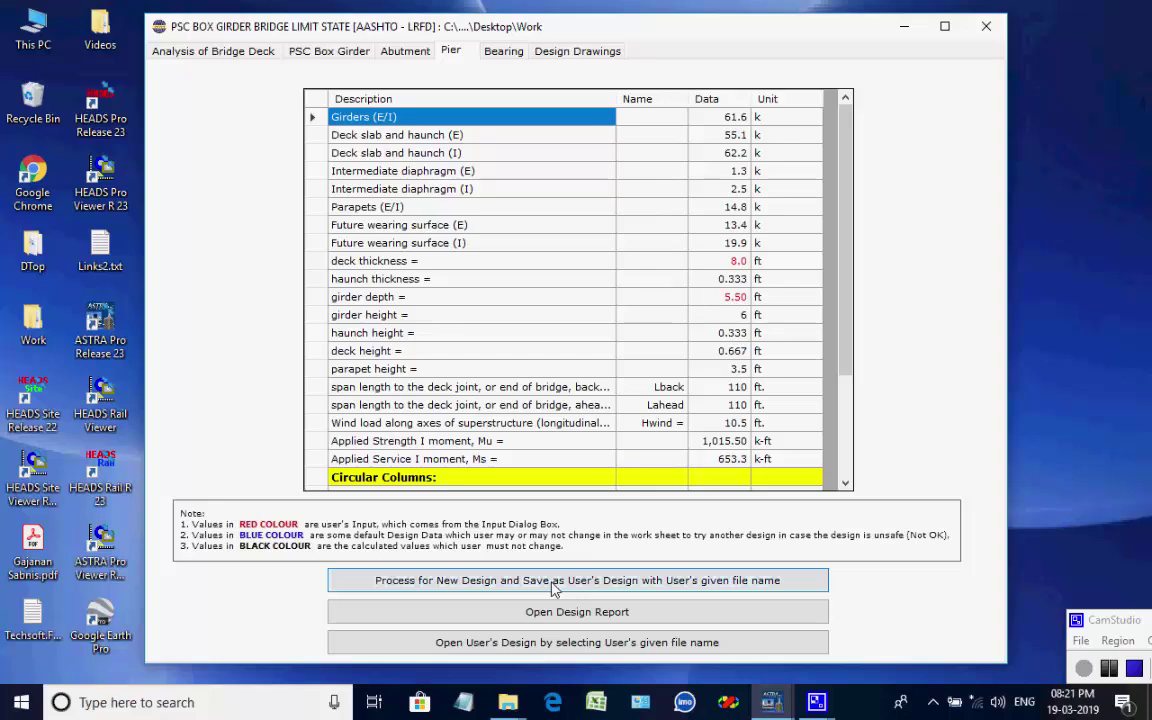
{"action": "left_click", "coordinate": [553, 581]}
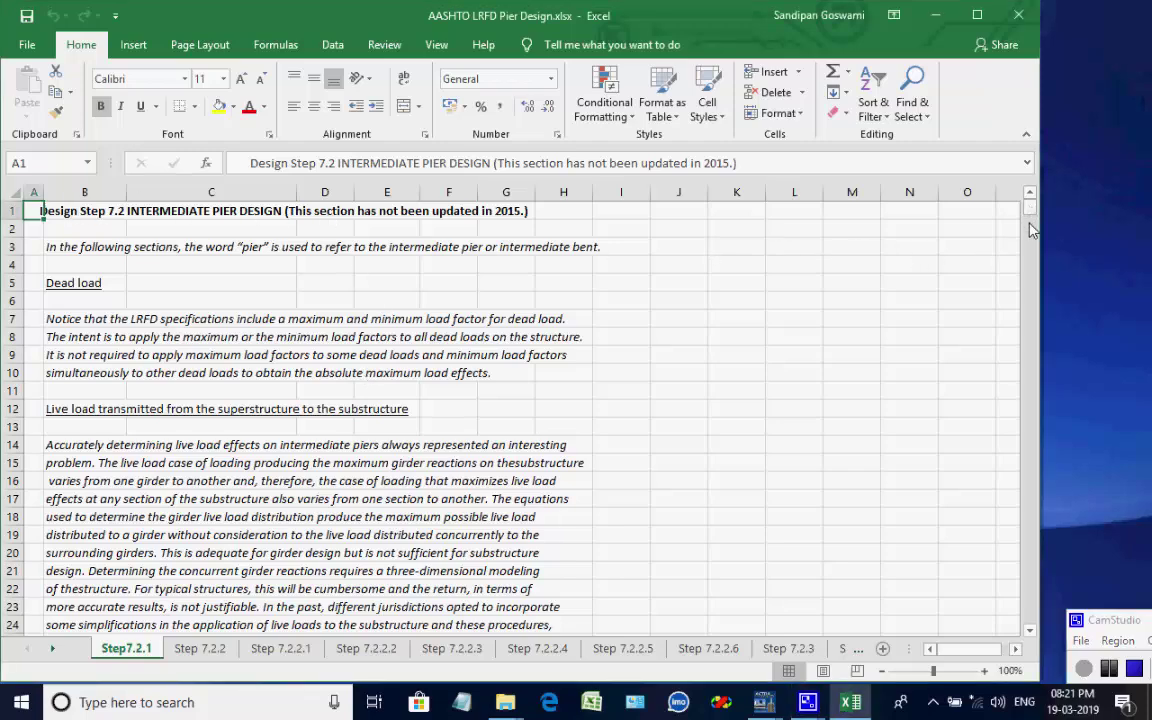
- Review the intermediate pier design notes on sheet Step7.2.1 and the pier cap design on sheet Step 7.2.2
{"action": "left_click_drag", "start_coordinate": [1030, 215], "coordinate": [575, 566]}
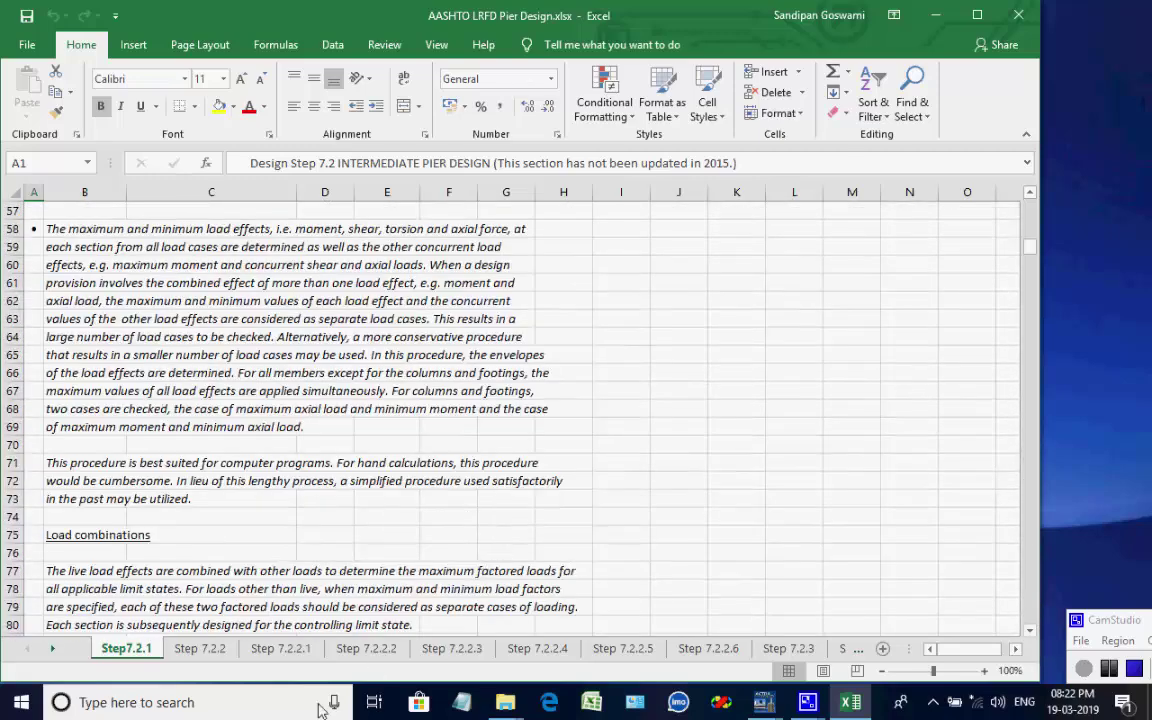
{"action": "left_click", "coordinate": [226, 649]}
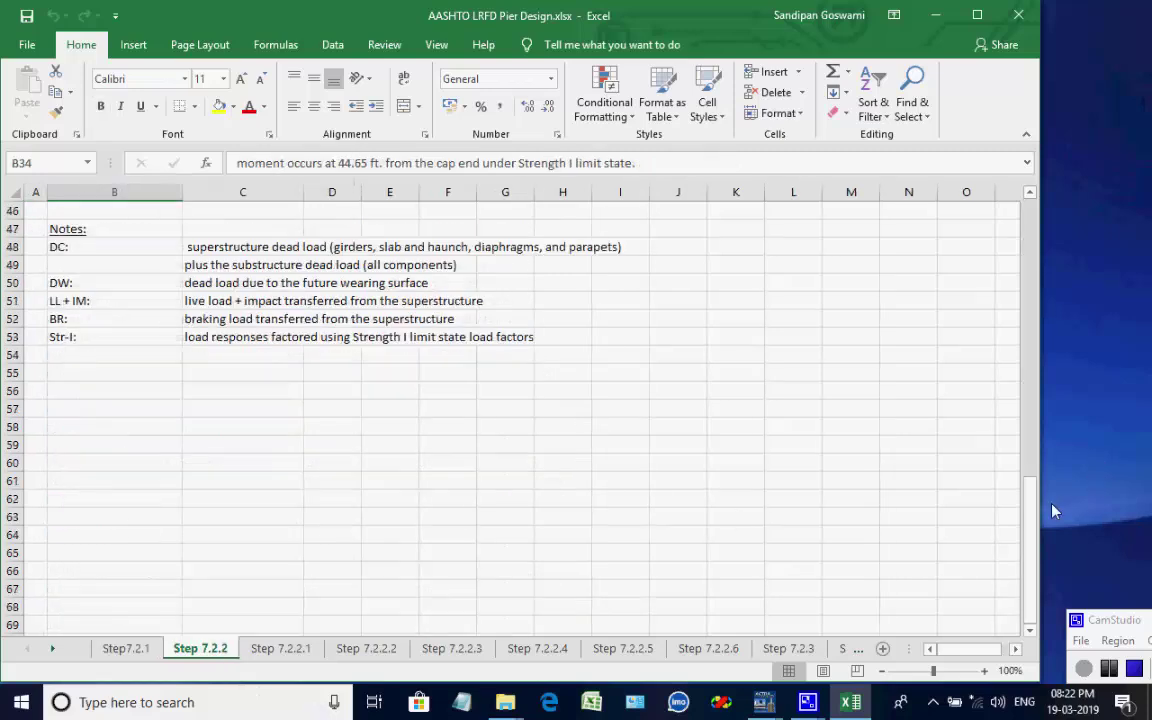
{"action": "left_click_drag", "start_coordinate": [1031, 518], "coordinate": [1029, 198]}
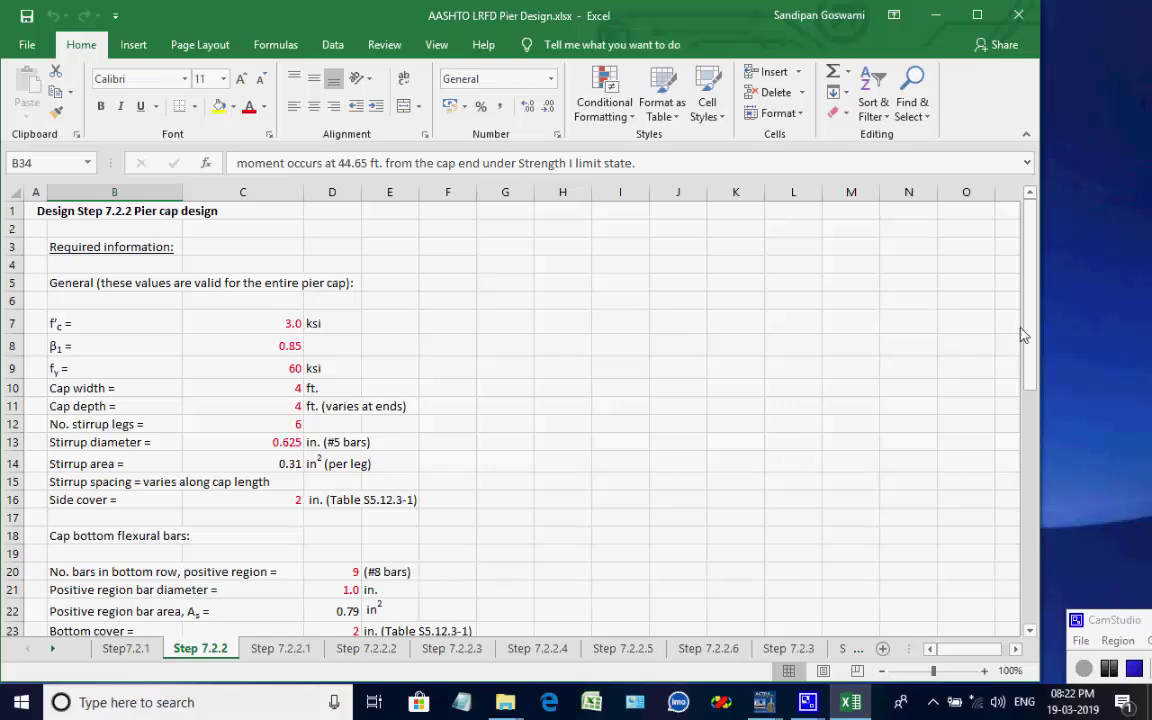
{"action": "left_click_drag", "start_coordinate": [1033, 321], "coordinate": [1035, 578]}
- Review the pier cap flexural resistance on sheet Step 7.2.2.1 and the maximum positive moment check on sheet Step 7.2.2.2
{"action": "left_click", "coordinate": [285, 649]}
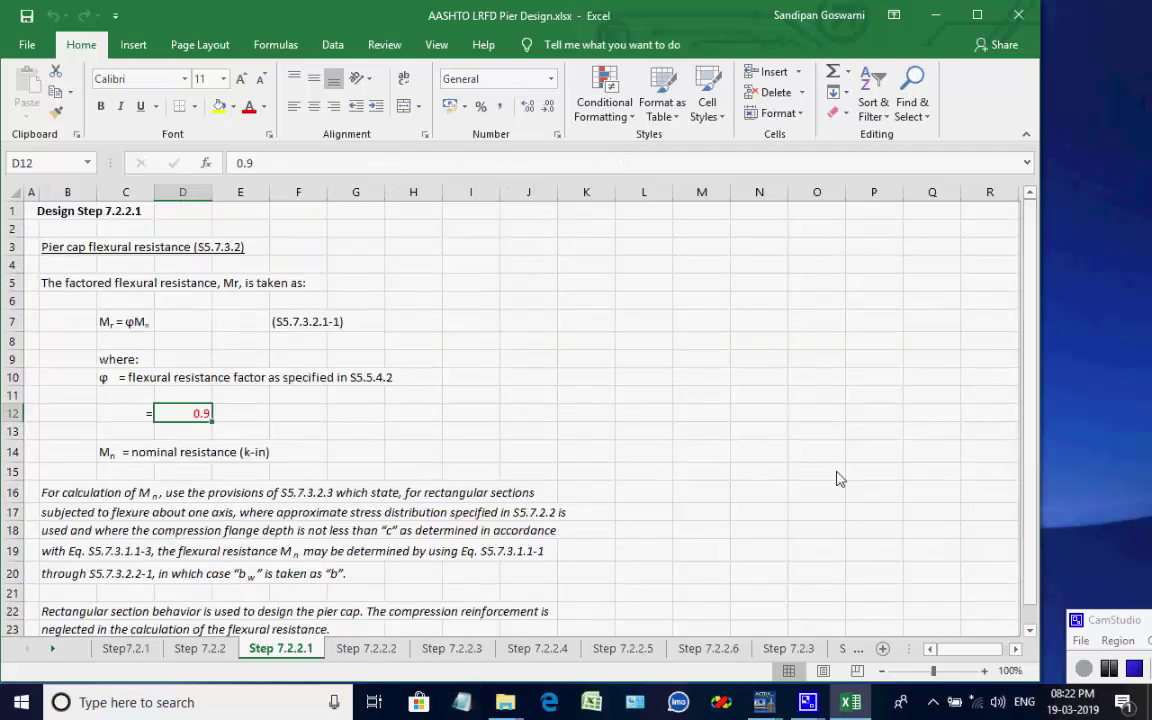
{"action": "left_click", "coordinate": [350, 648]}
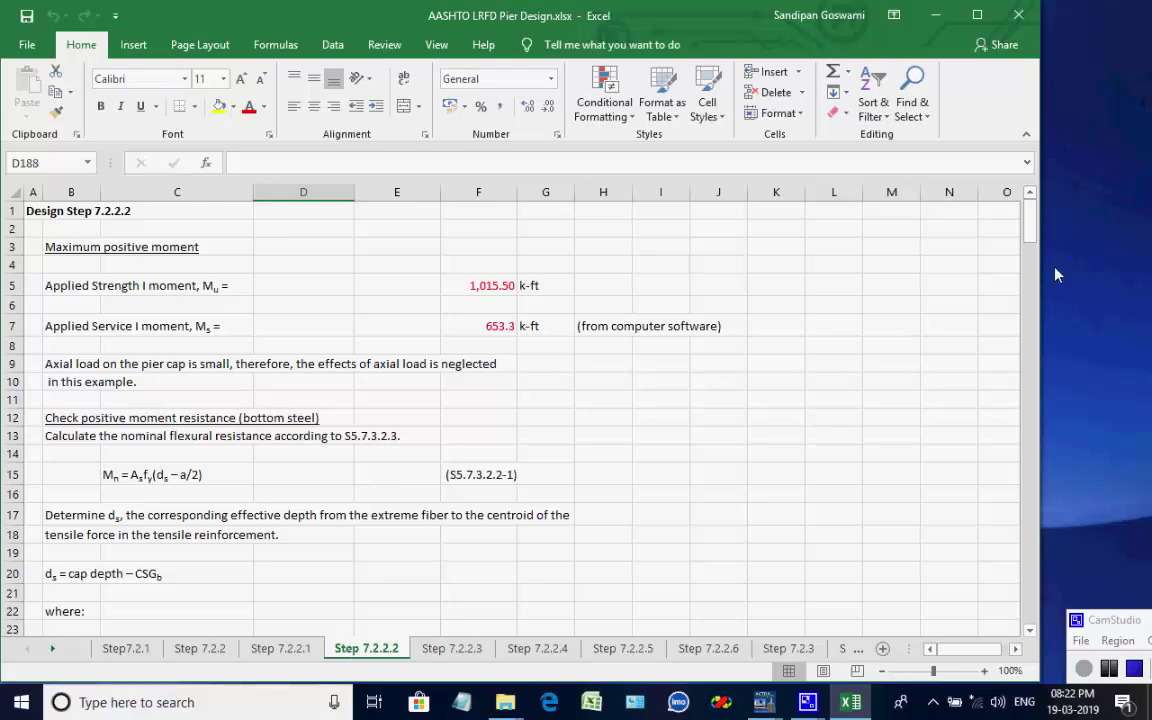
{"action": "left_click_drag", "start_coordinate": [1031, 227], "coordinate": [1032, 390]}
- Look through sheet Step 7.2.2.3 and the minimum temperature and shrinkage steel check on sheet Step 7.2.2.4
{"action": "left_click", "coordinate": [452, 648]}
{"action": "left_click", "coordinate": [537, 648]}
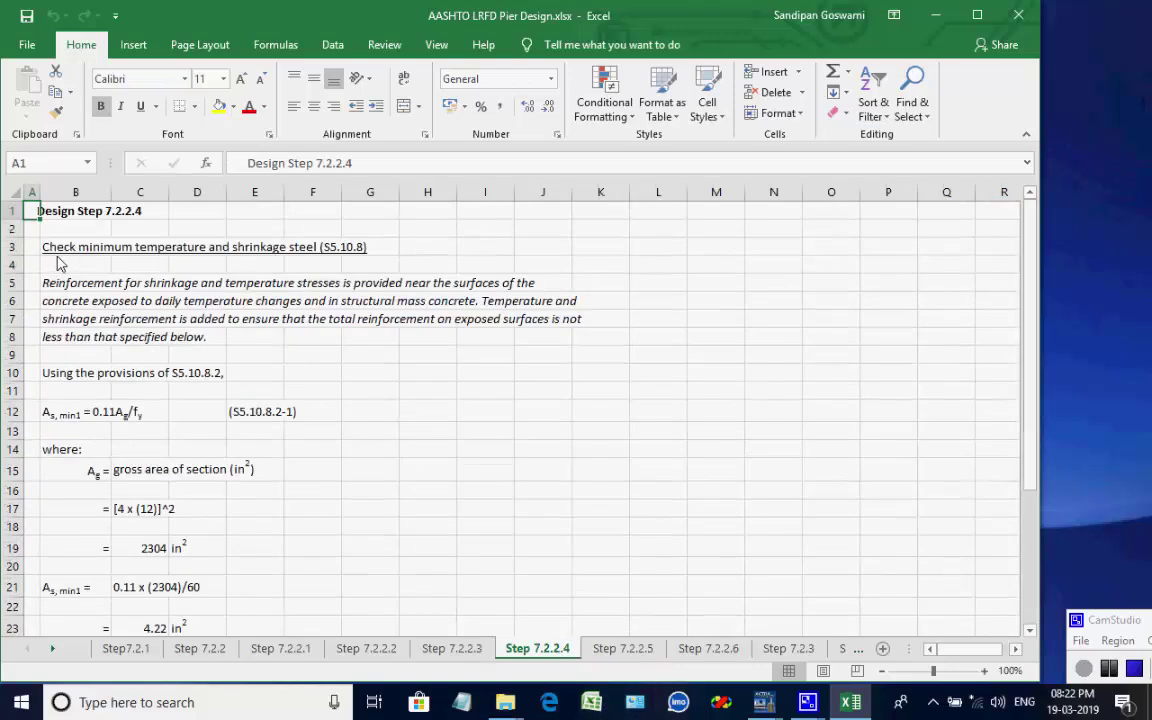
{"action": "left_click_drag", "start_coordinate": [1033, 342], "coordinate": [1029, 472]}
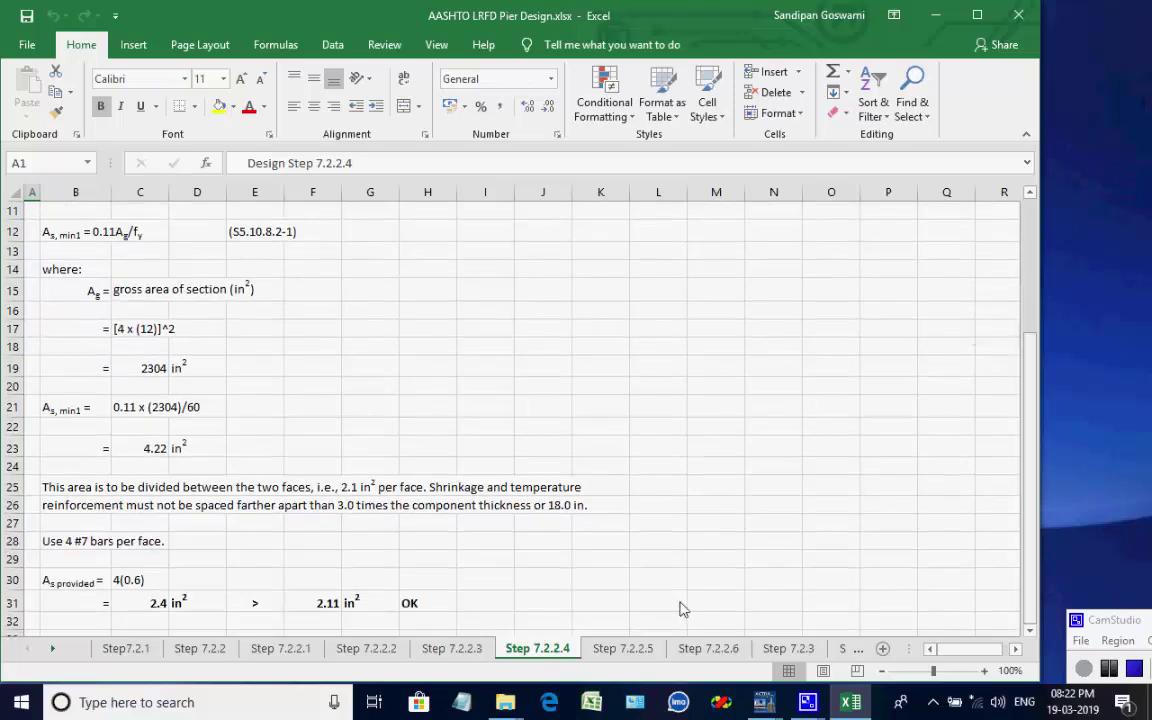
- Examine the cap cross-section on sheet Step 7.2.2.5 and the shear resistance and stirrup spacing calculations on sheet Step 7.2.2.6
{"action": "left_click", "coordinate": [622, 648]}
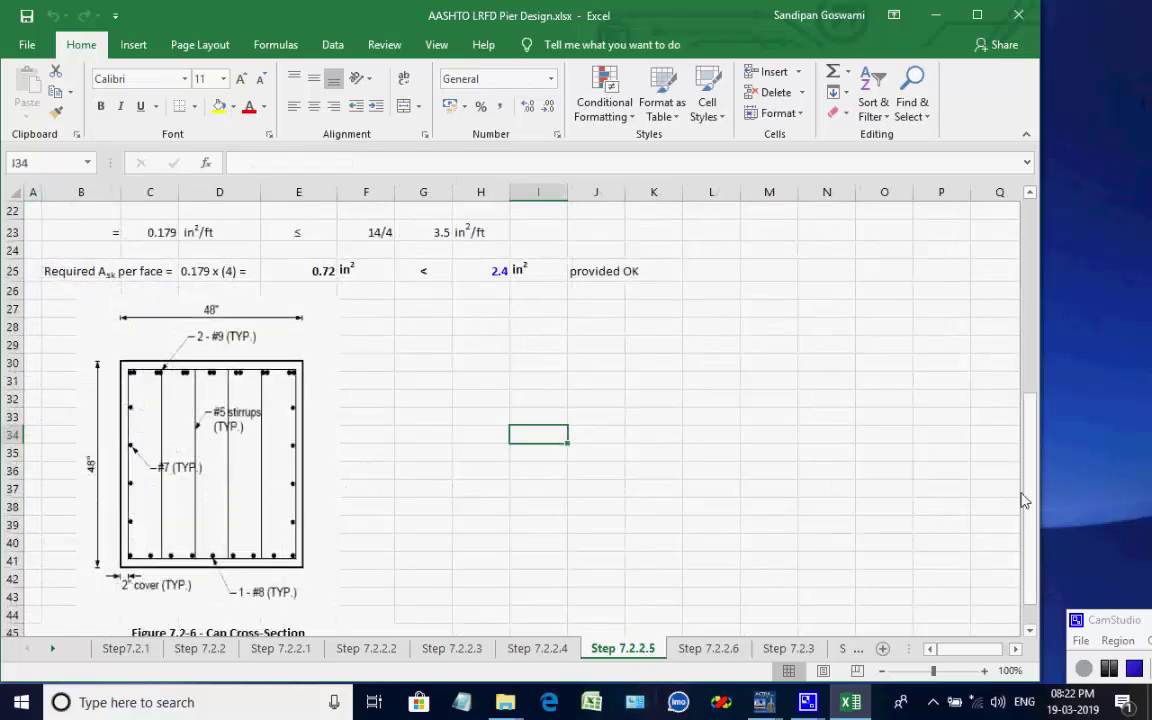
{"action": "left_click_drag", "start_coordinate": [1034, 502], "coordinate": [1000, 500]}
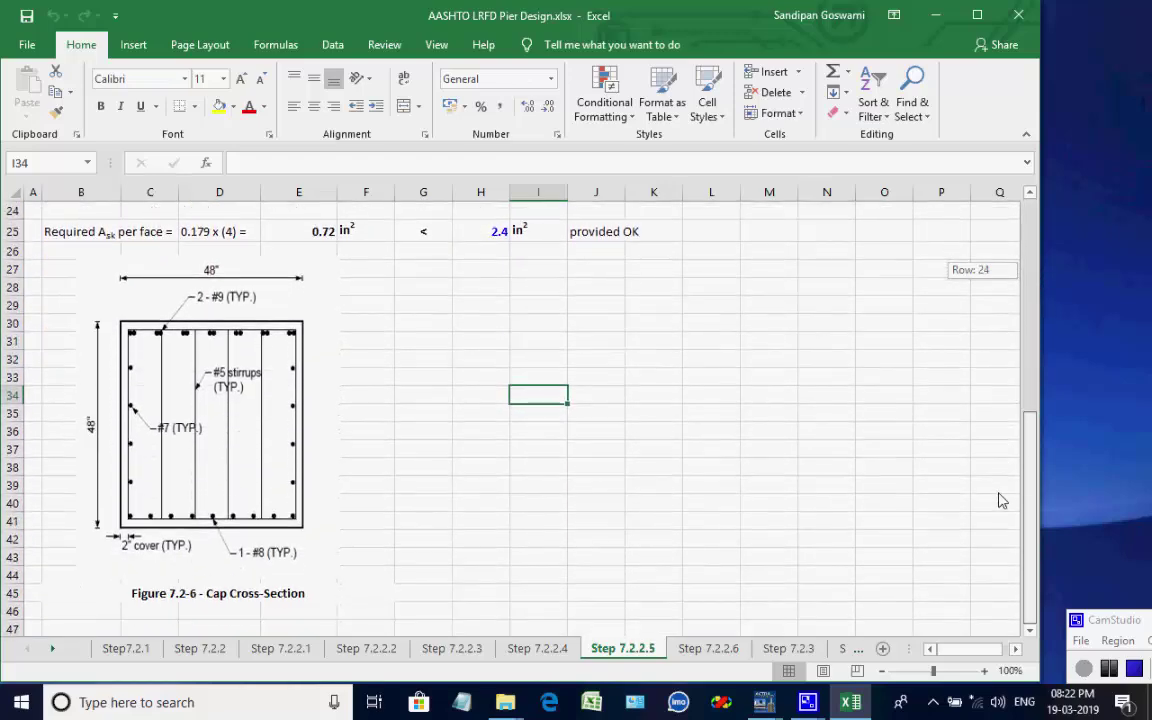
{"action": "left_click", "coordinate": [697, 649]}
{"action": "left_click_drag", "start_coordinate": [1031, 592], "coordinate": [1015, 240]}
{"action": "scroll", "coordinate": [820, 272], "scroll_direction": "down", "scroll_amount": 20}
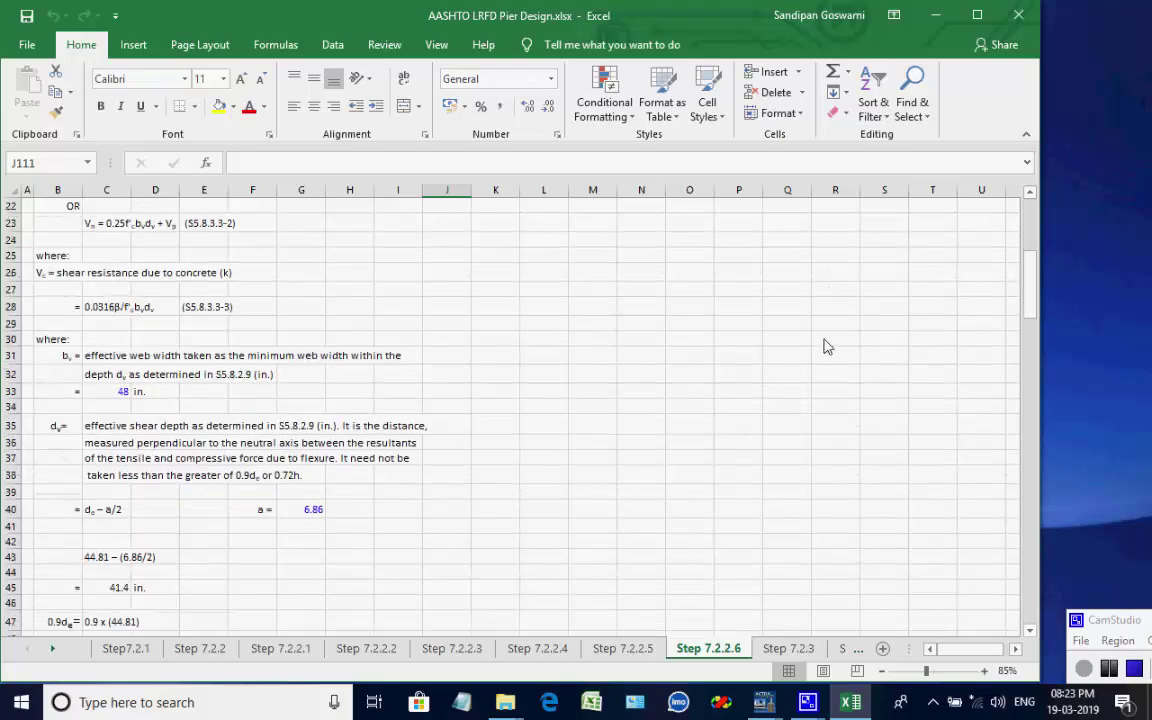
{"action": "scroll", "coordinate": [851, 372], "scroll_direction": "down", "scroll_amount": 18}
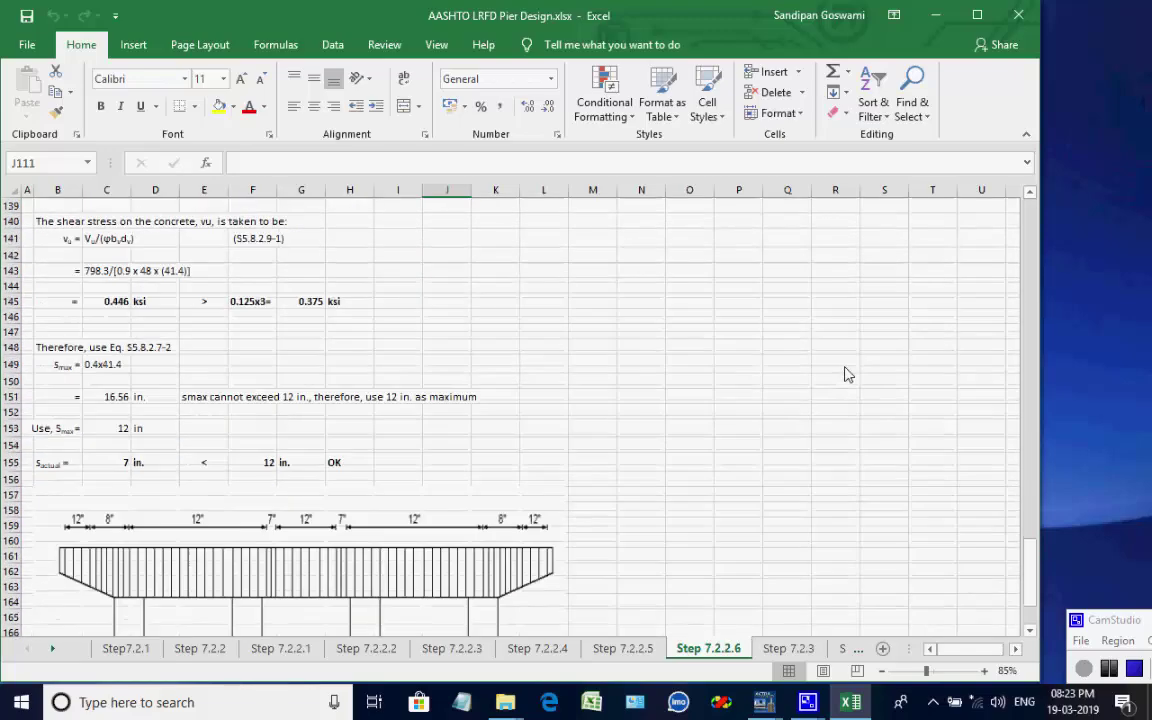
{"action": "scroll", "coordinate": [845, 374], "scroll_direction": "down", "scroll_amount": 5}
- Review the column design on sheet Step 7.2.3, from the required information through the load effects and interaction tables
{"action": "left_click", "coordinate": [788, 648]}
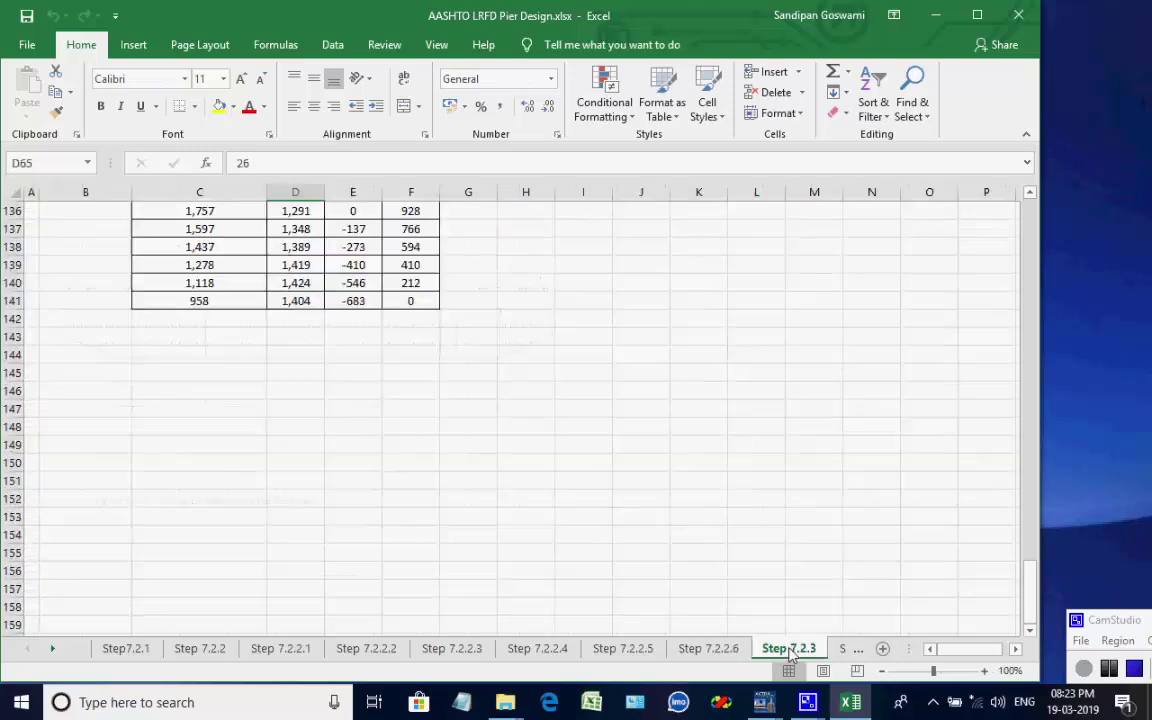
{"action": "left_click_drag", "start_coordinate": [1032, 598], "coordinate": [1026, 200]}
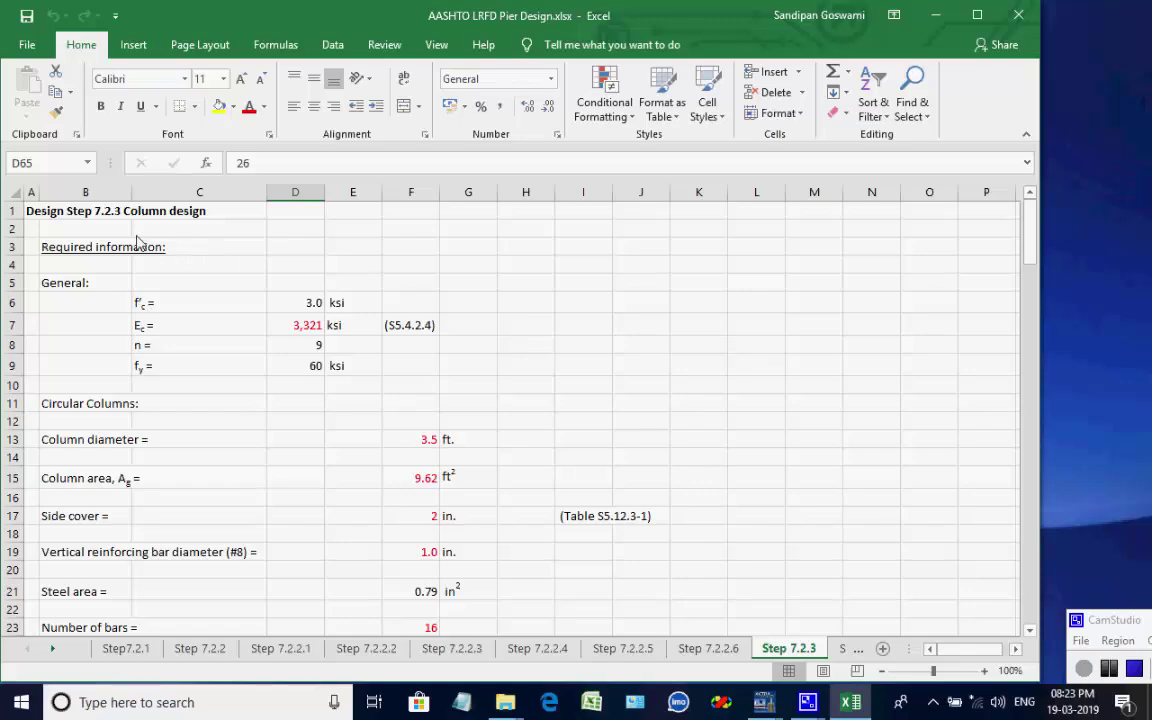
{"action": "scroll", "coordinate": [255, 298], "scroll_direction": "down", "scroll_amount": 19}
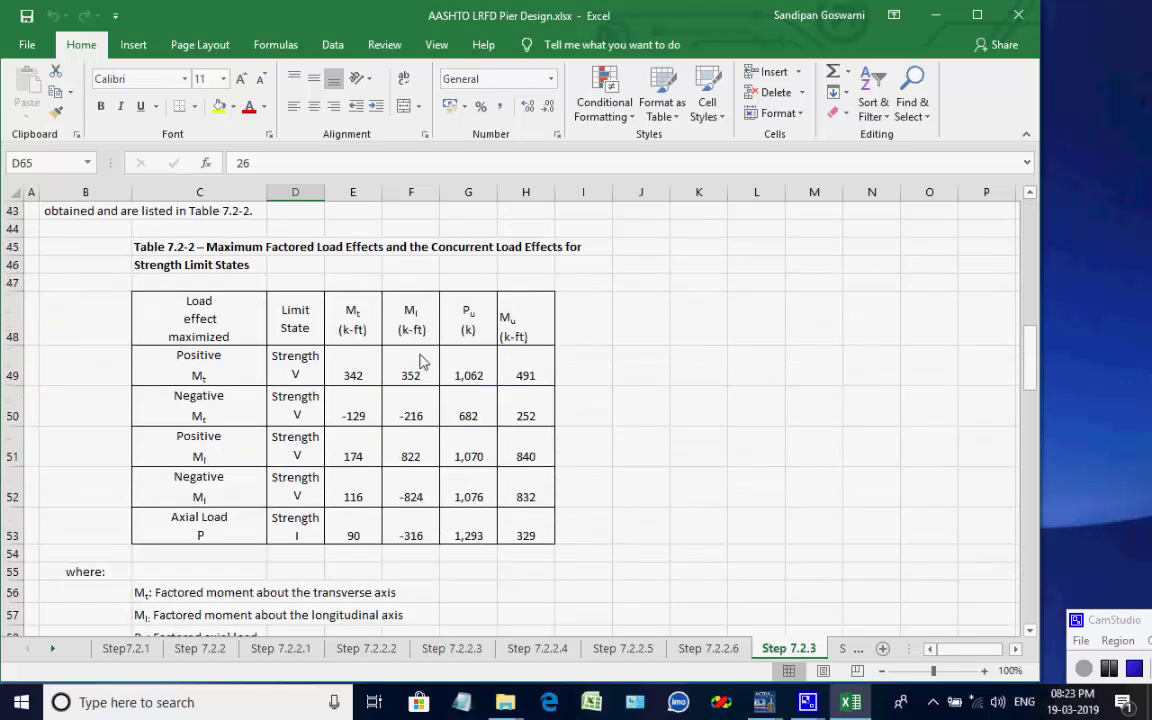
{"action": "scroll", "coordinate": [437, 386], "scroll_direction": "down", "scroll_amount": 15}
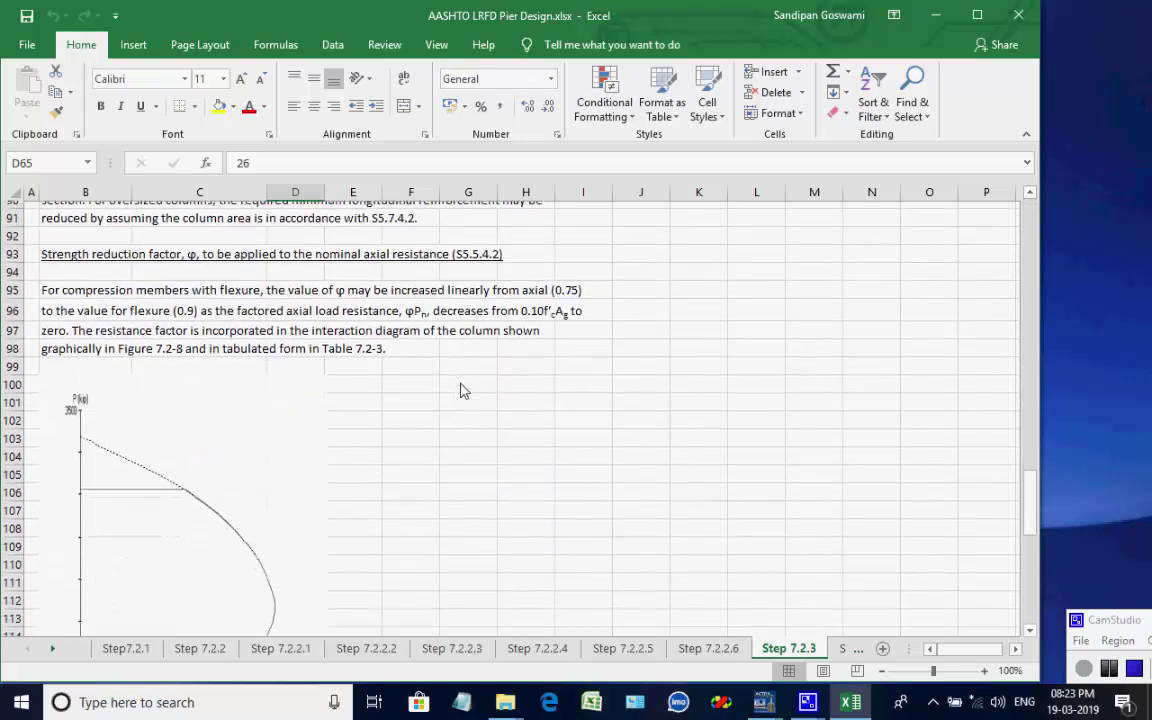
{"action": "scroll", "coordinate": [460, 391], "scroll_direction": "down", "scroll_amount": 9}
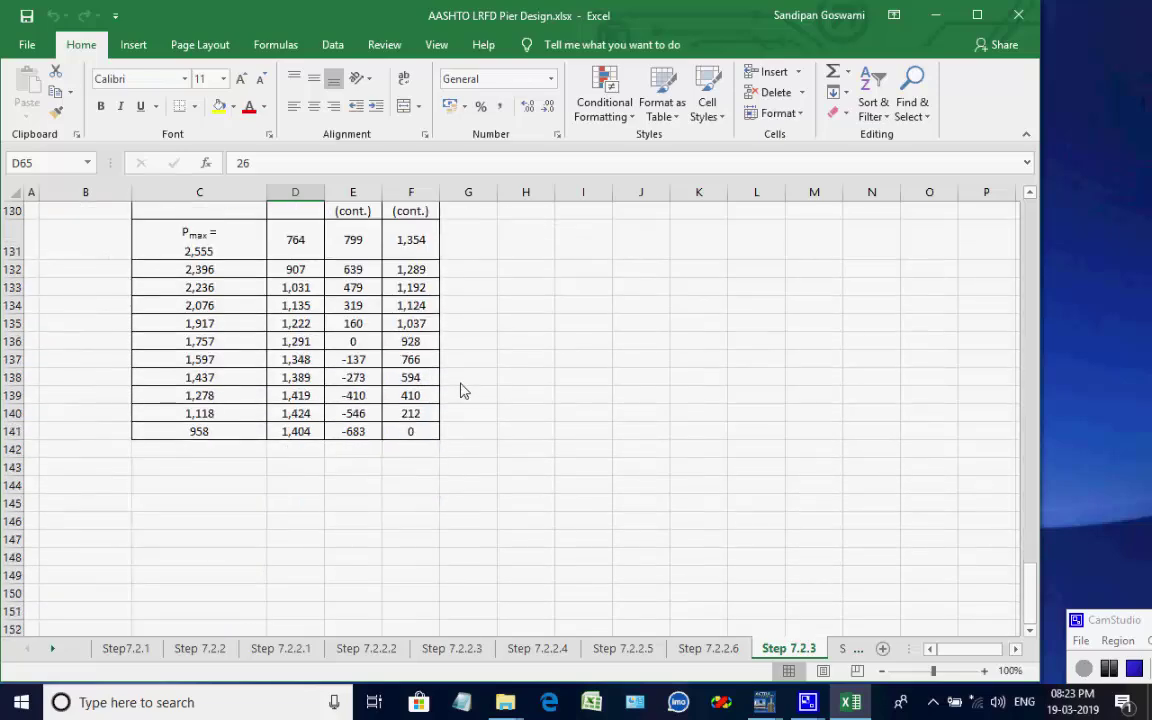
- Examine the column slenderness effects on sheet Step 7.2.3.1, from the effective length factor to the combined moment check
{"action": "left_click", "coordinate": [845, 649]}
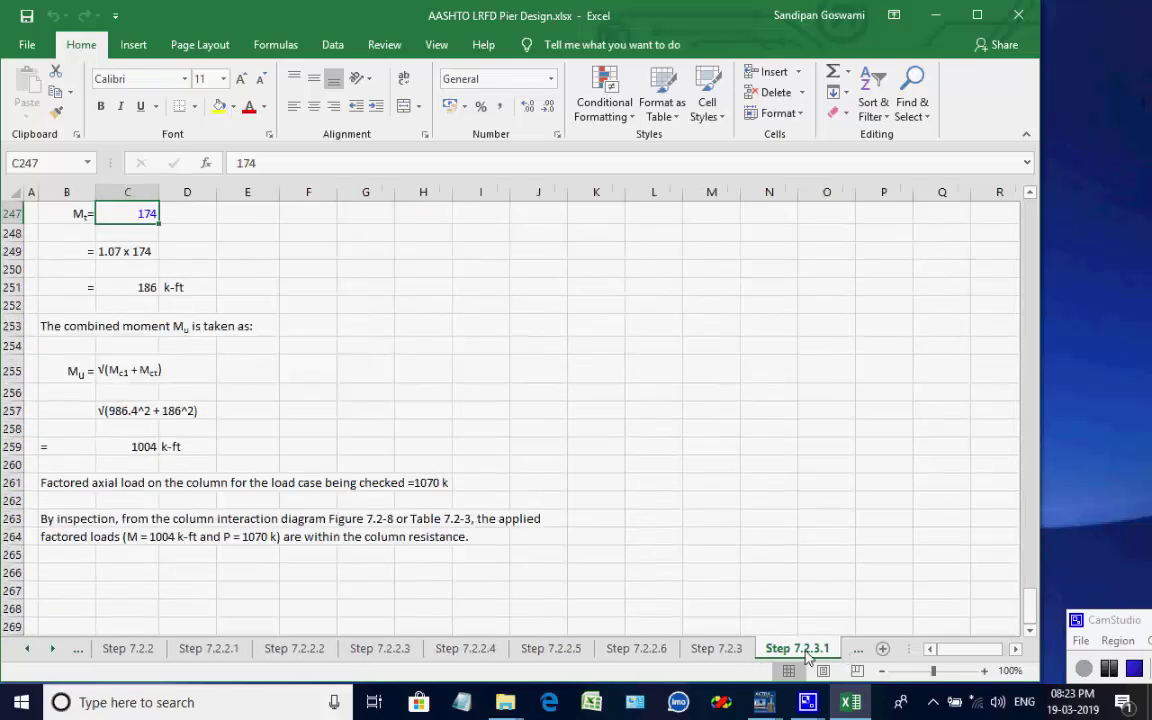
{"action": "left_click", "coordinate": [52, 649]}
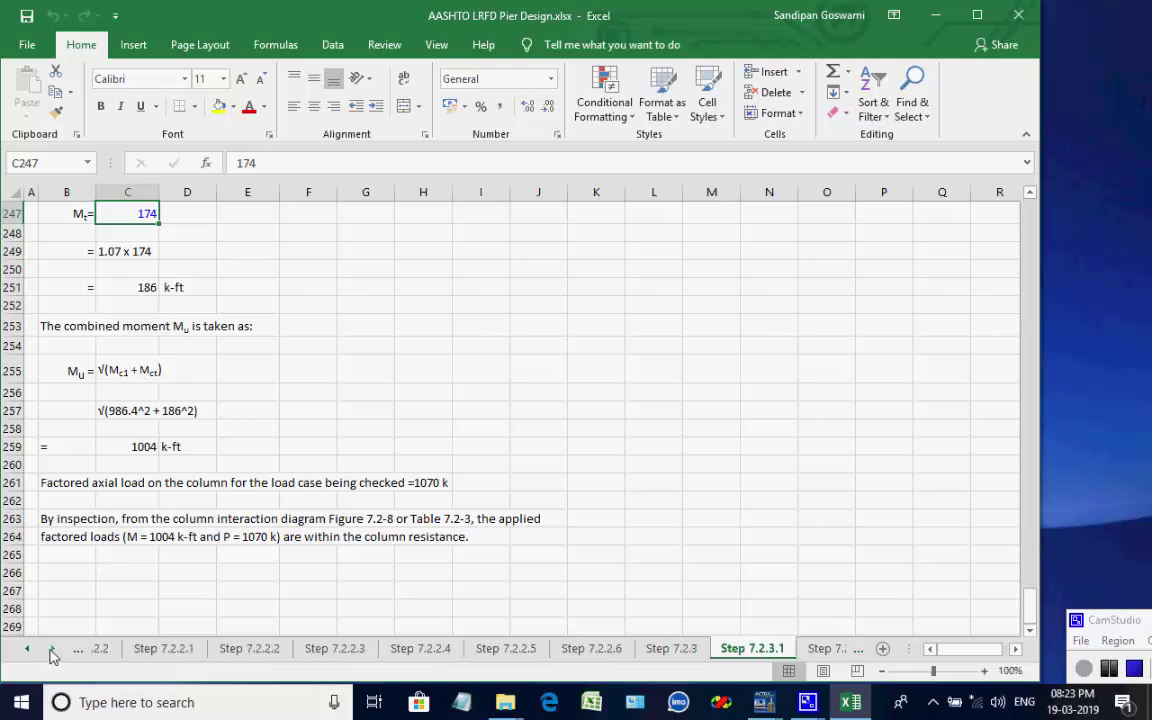
{"action": "left_click", "coordinate": [52, 649]}
{"action": "left_click", "coordinate": [52, 649]}
{"action": "left_click", "coordinate": [54, 652]}
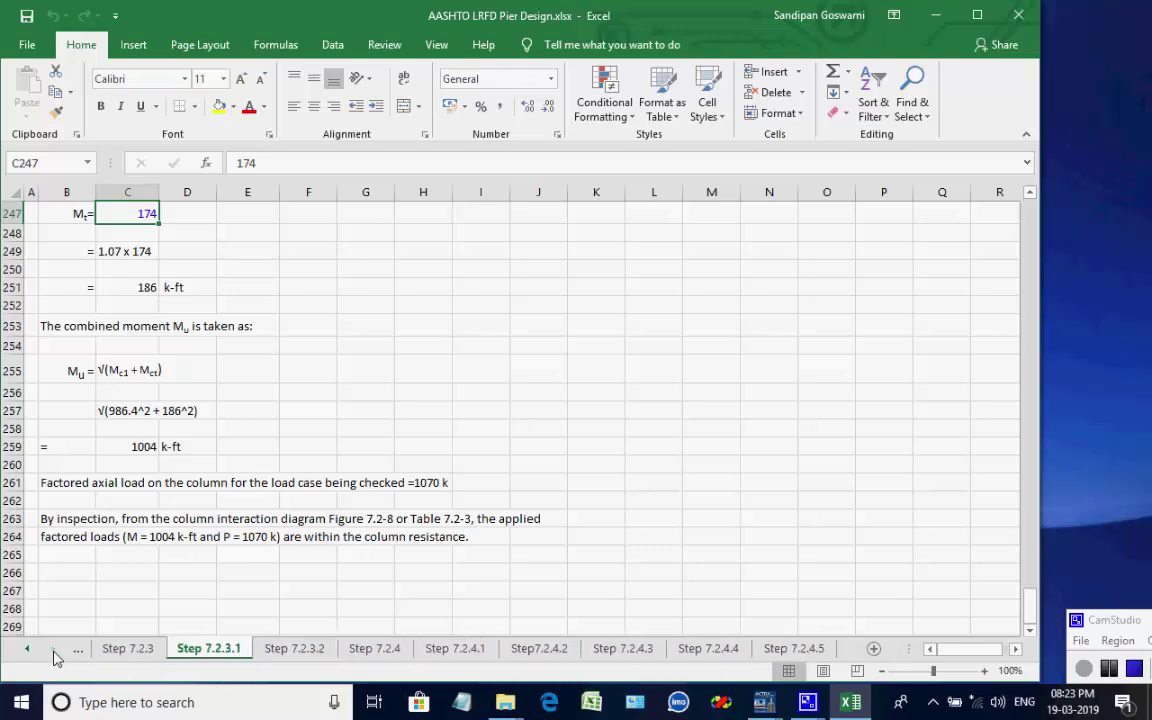
{"action": "scroll", "coordinate": [400, 440], "scroll_direction": "up", "scroll_amount": 19}
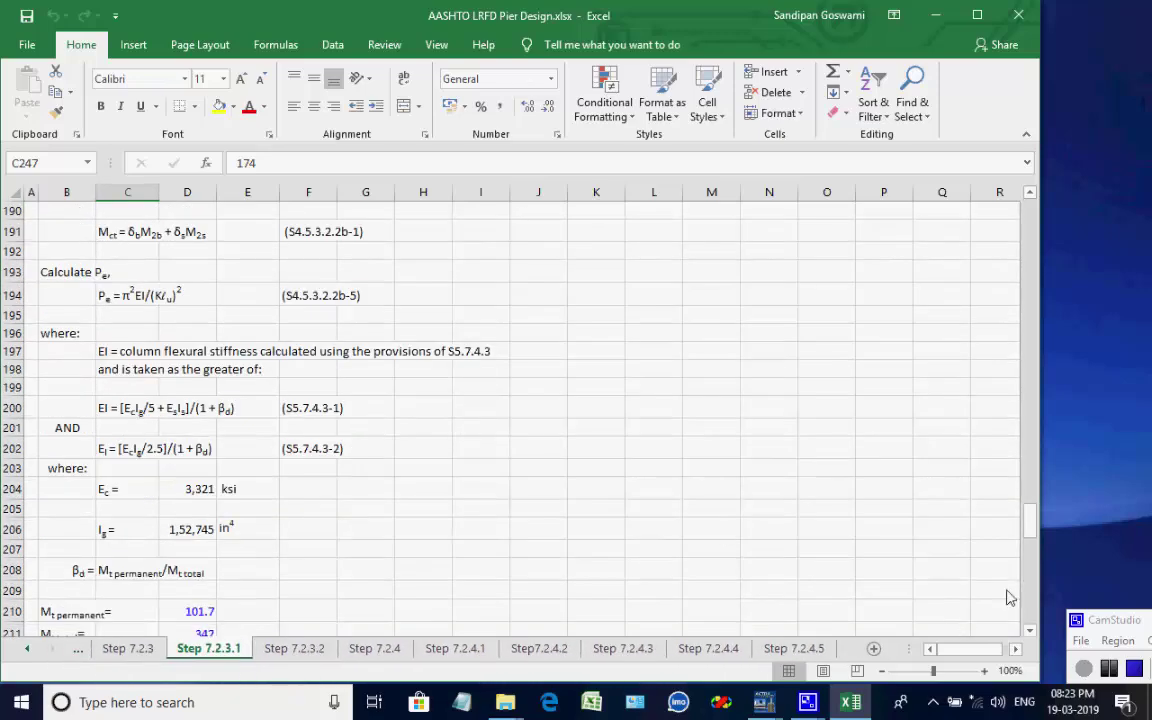
{"action": "left_click_drag", "start_coordinate": [1036, 533], "coordinate": [1029, 210]}
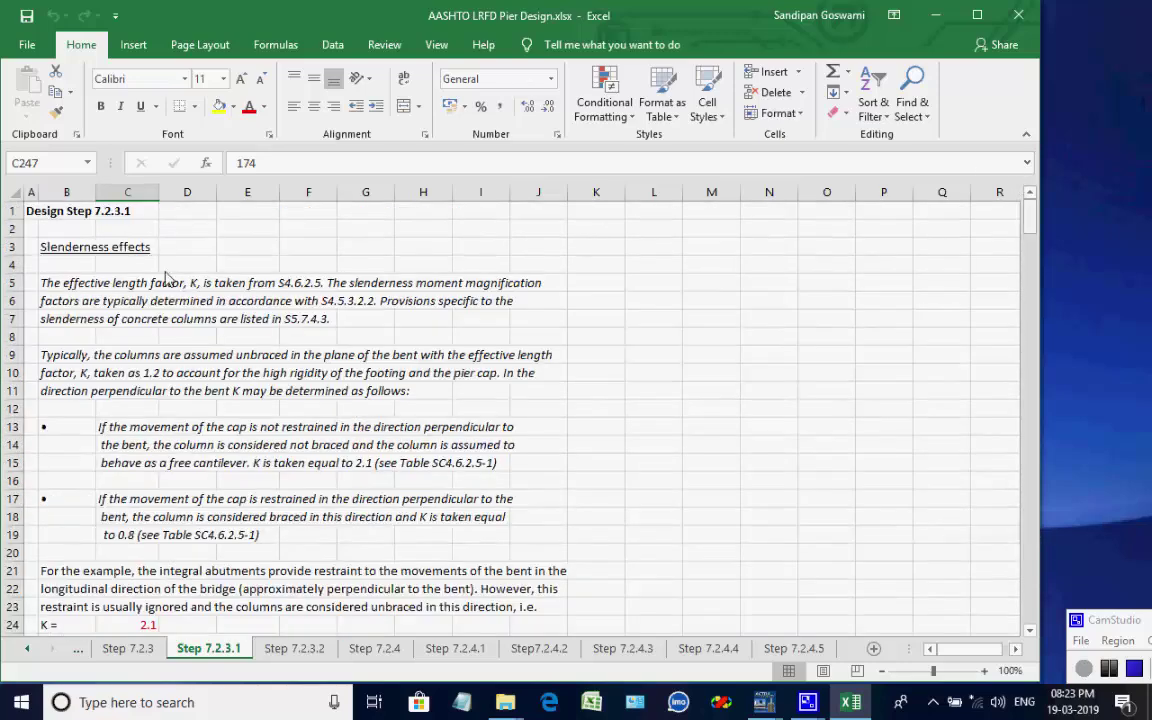
{"action": "scroll", "coordinate": [506, 408], "scroll_direction": "down", "scroll_amount": 20}
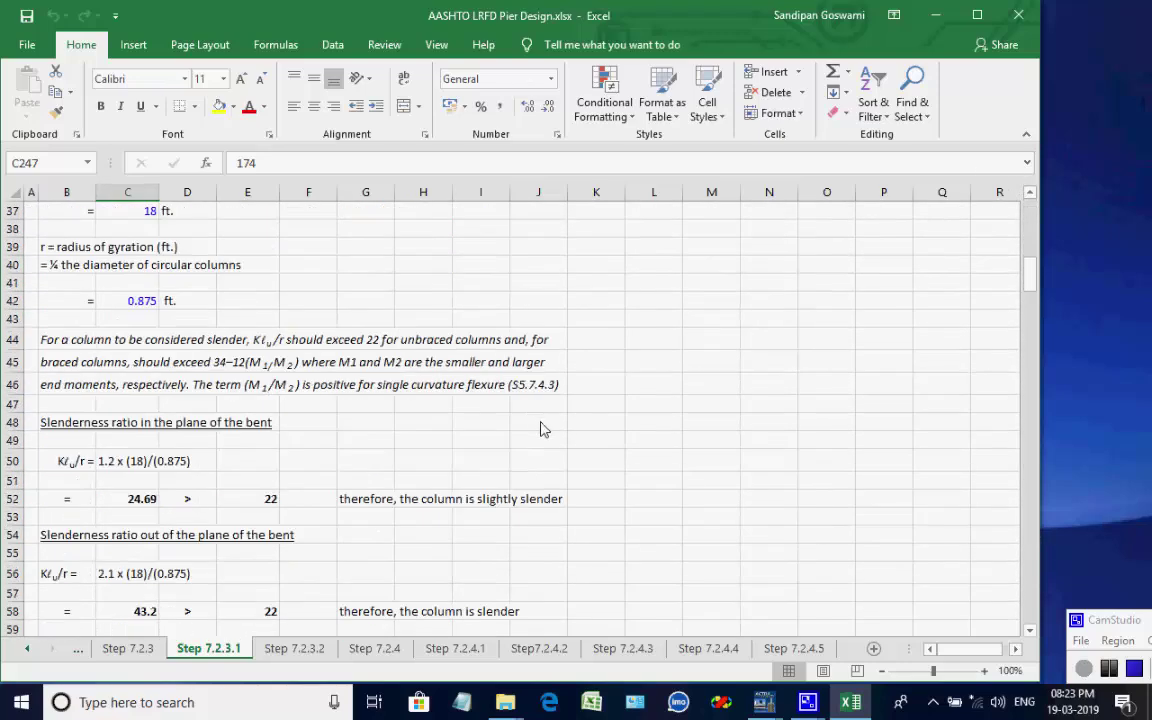
{"action": "scroll", "coordinate": [543, 428], "scroll_direction": "down", "scroll_amount": 20}
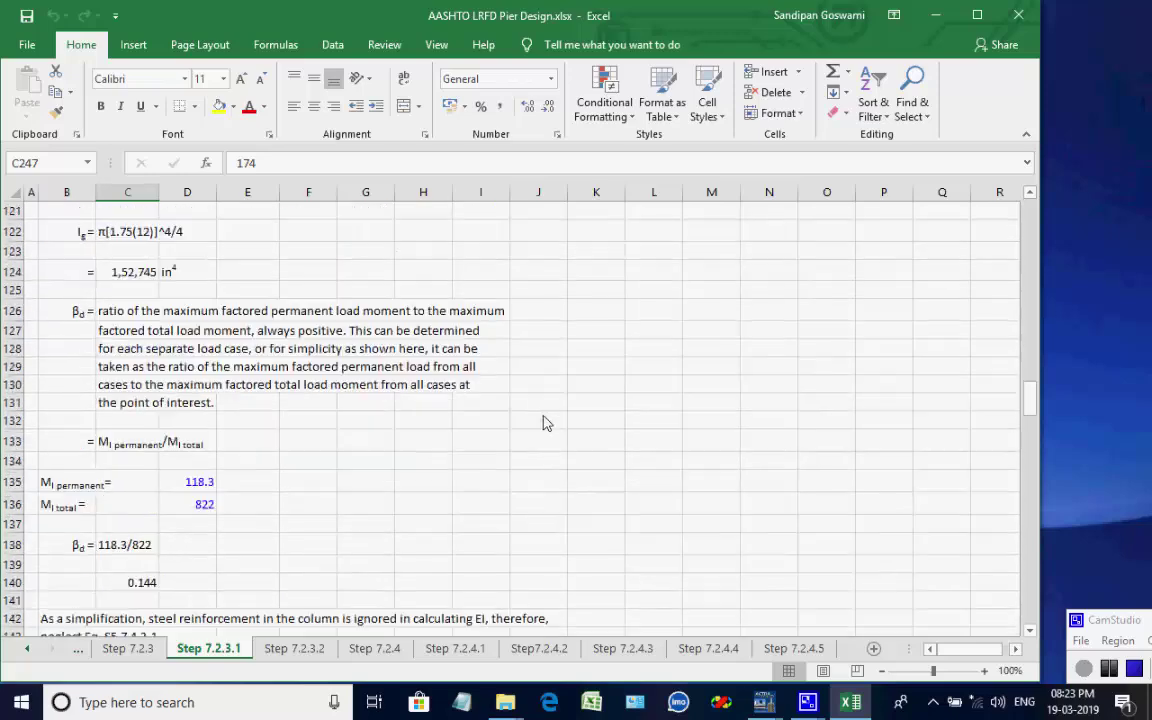
{"action": "scroll", "coordinate": [544, 422], "scroll_direction": "down", "scroll_amount": 20}
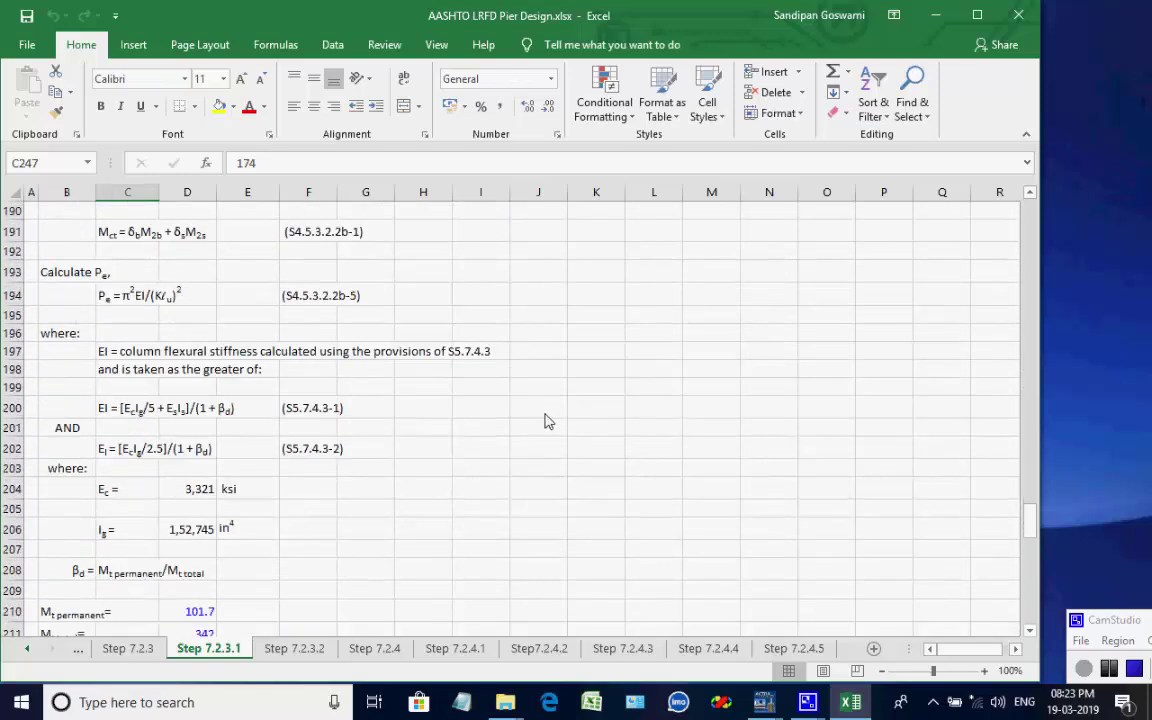
{"action": "scroll", "coordinate": [546, 420], "scroll_direction": "down", "scroll_amount": 7}
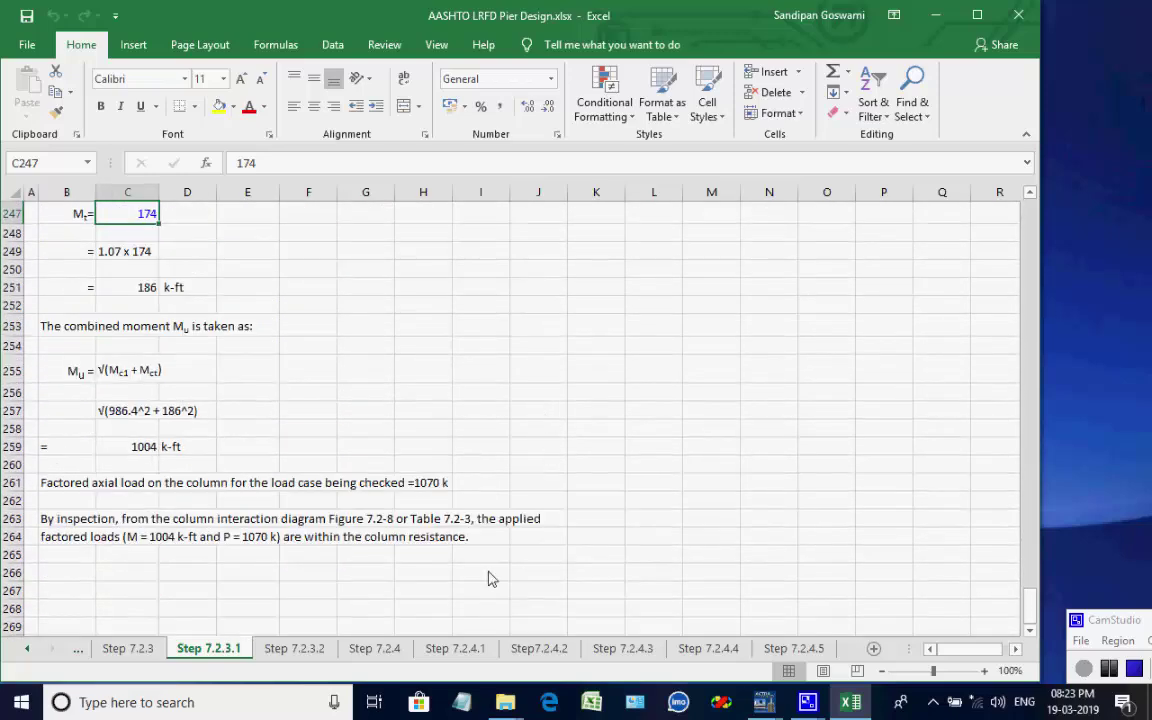
- Review the transverse reinforcement for compression members and the column cross-section figure on sheet Step 7.2.3.2
{"action": "left_click", "coordinate": [305, 649]}
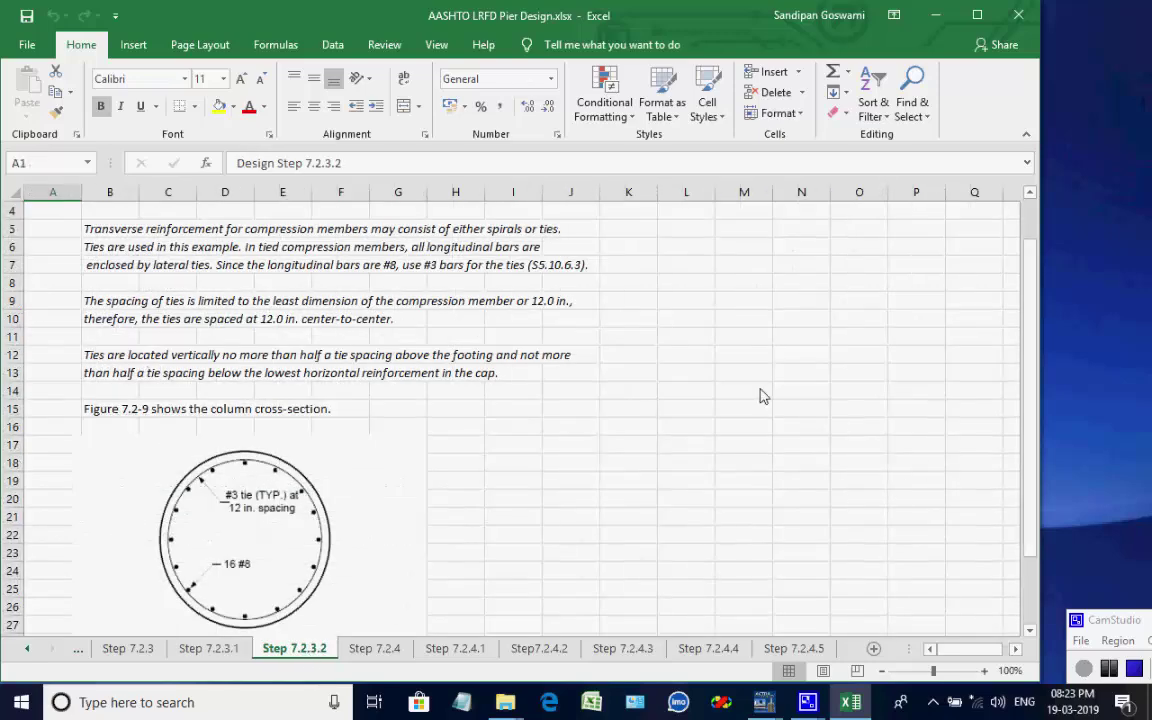
{"action": "scroll", "coordinate": [476, 290], "scroll_direction": "up", "scroll_amount": 1}
{"action": "scroll", "coordinate": [476, 290], "scroll_direction": "up", "scroll_amount": 1}
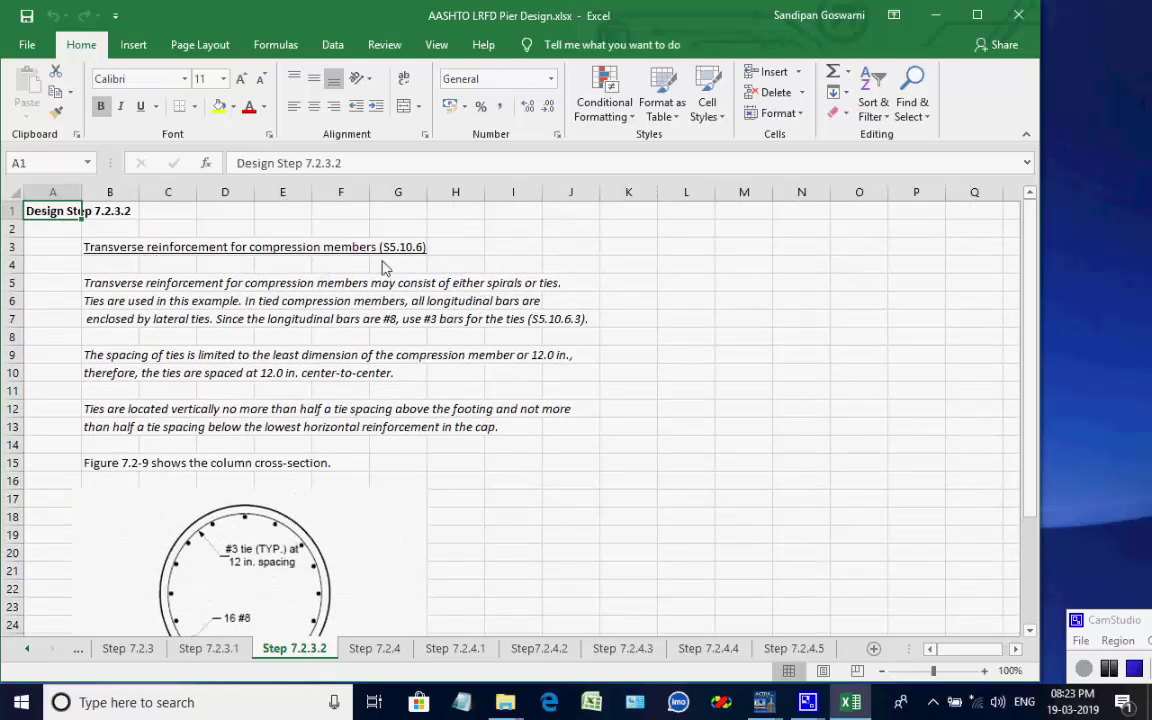
{"action": "scroll", "coordinate": [474, 292], "scroll_direction": "down", "scroll_amount": 6}
{"action": "scroll", "coordinate": [500, 325], "scroll_direction": "up", "scroll_amount": 6}
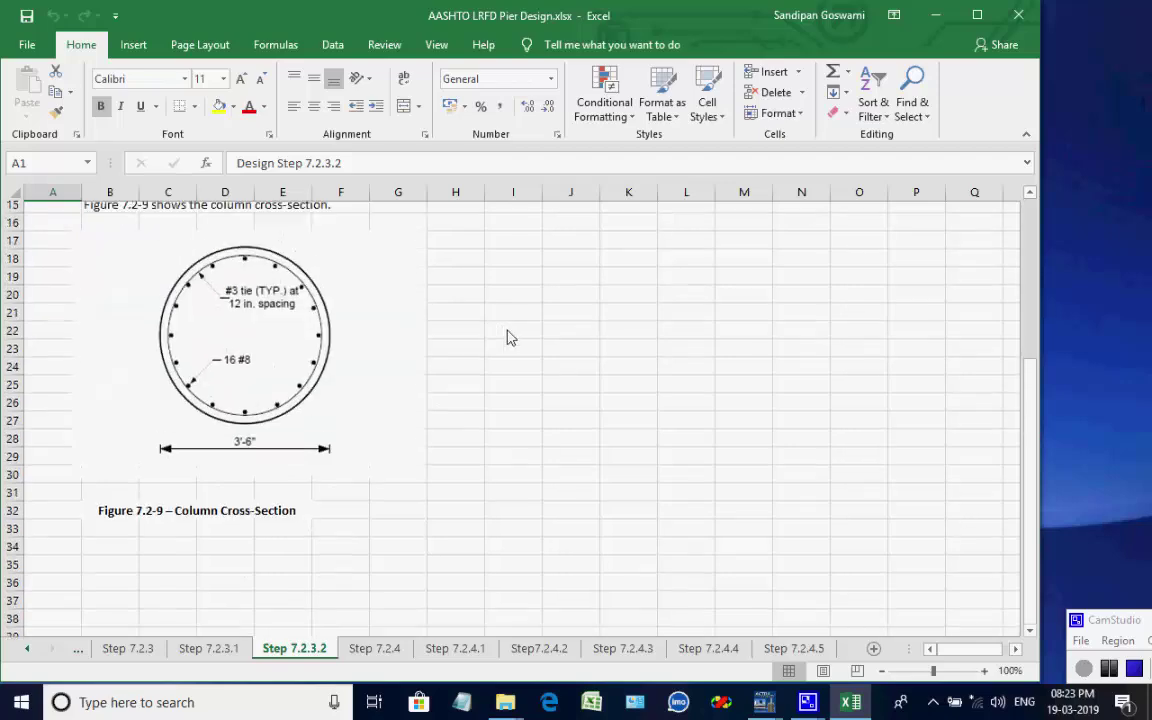
- Examine the footing design on sheet Step 7.2.4 at 106% zoom, including the critical sections, moment and shear calculations, and stress figure
{"action": "left_click", "coordinate": [376, 648]}
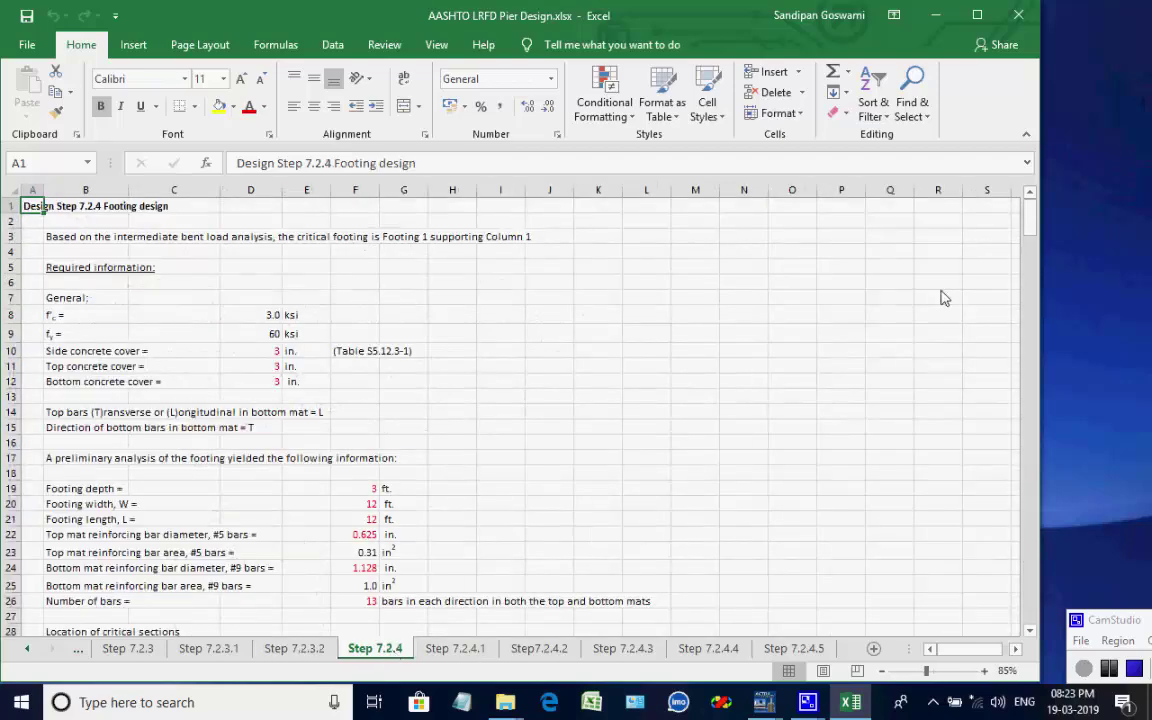
{"action": "left_click_drag", "start_coordinate": [1032, 229], "coordinate": [1027, 349]}
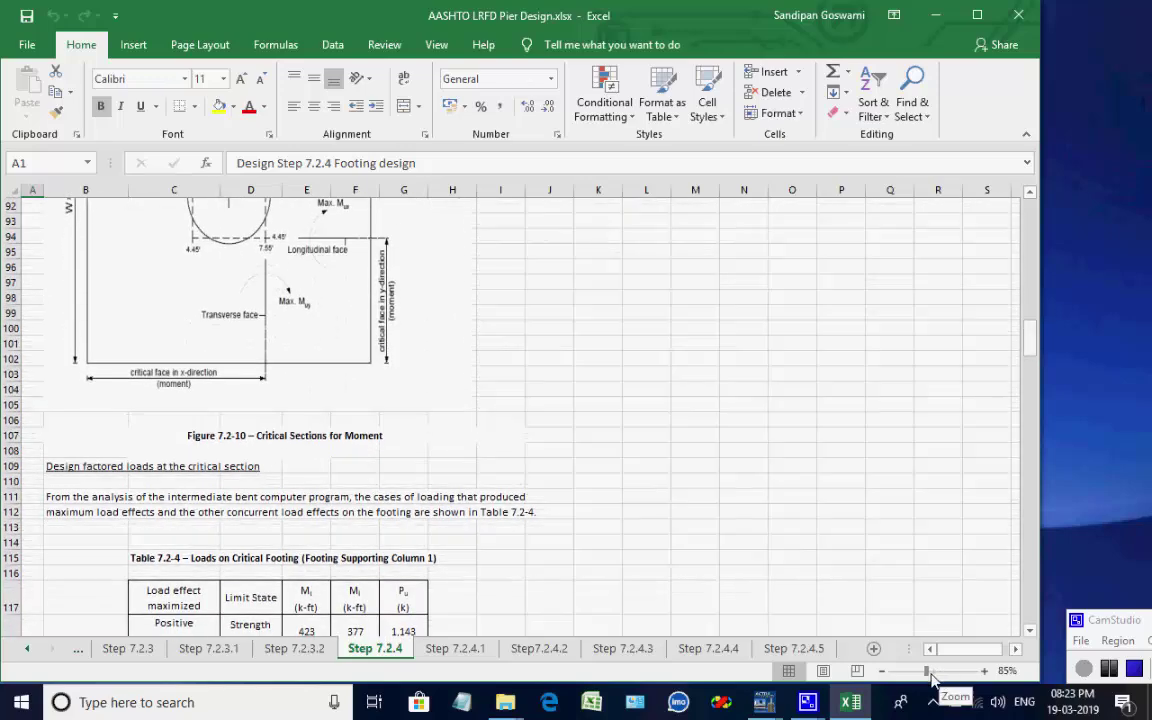
{"action": "left_click", "coordinate": [935, 671]}
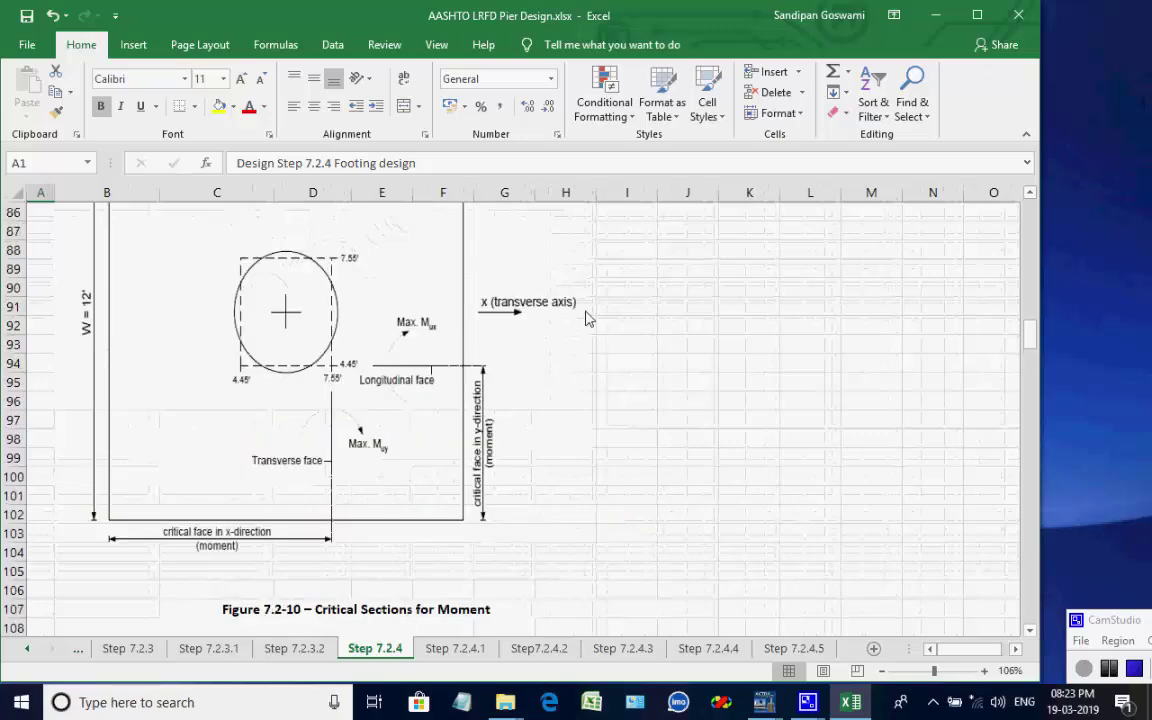
{"action": "scroll", "coordinate": [586, 316], "scroll_direction": "up", "scroll_amount": 5}
{"action": "scroll", "coordinate": [585, 320], "scroll_direction": "down", "scroll_amount": 6}
{"action": "scroll", "coordinate": [663, 329], "scroll_direction": "down", "scroll_amount": 20}
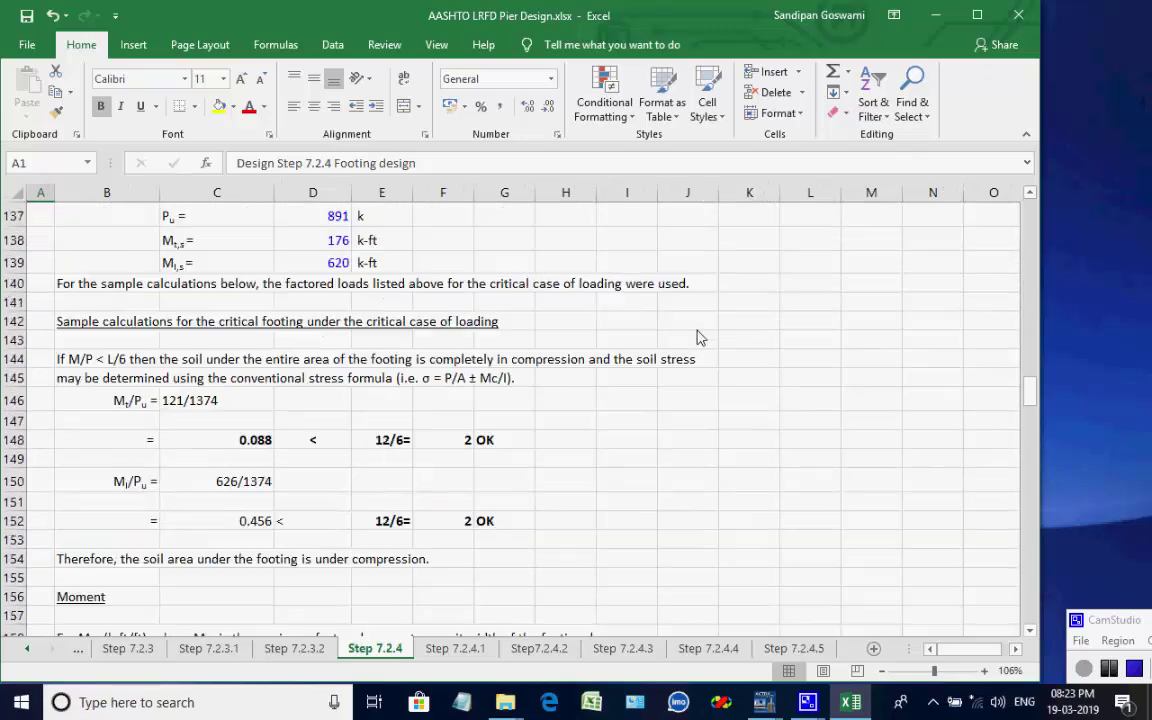
{"action": "scroll", "coordinate": [691, 338], "scroll_direction": "down", "scroll_amount": 17}
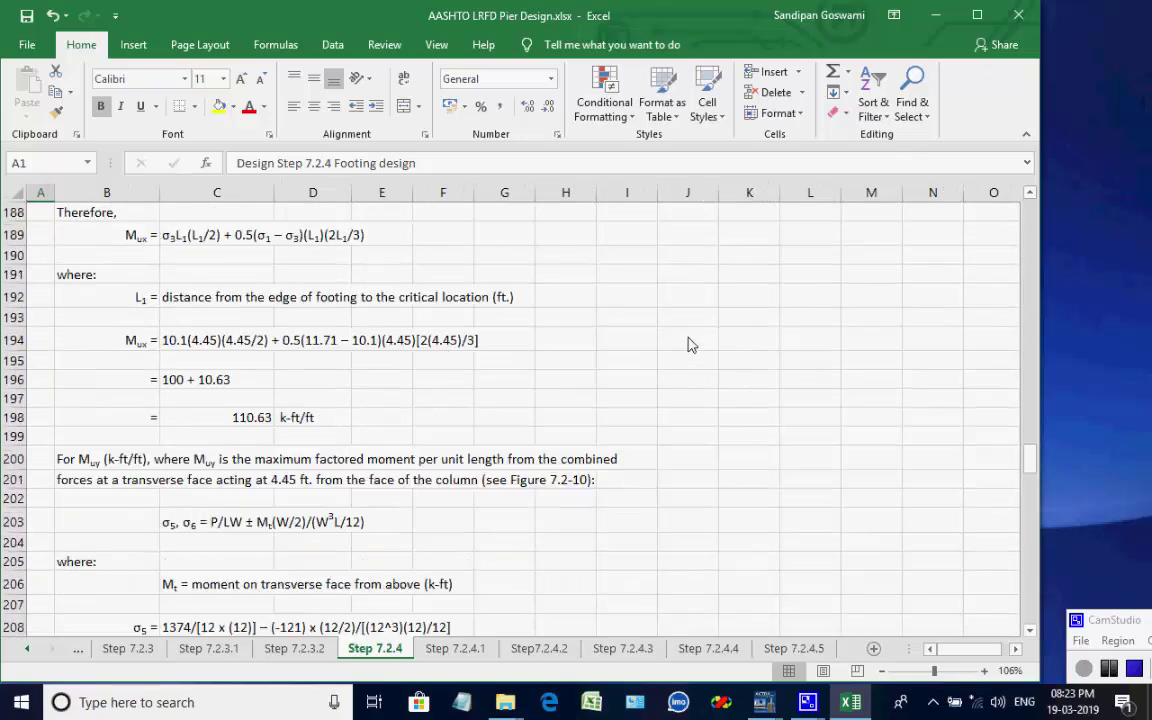
{"action": "scroll", "coordinate": [689, 342], "scroll_direction": "down", "scroll_amount": 20}
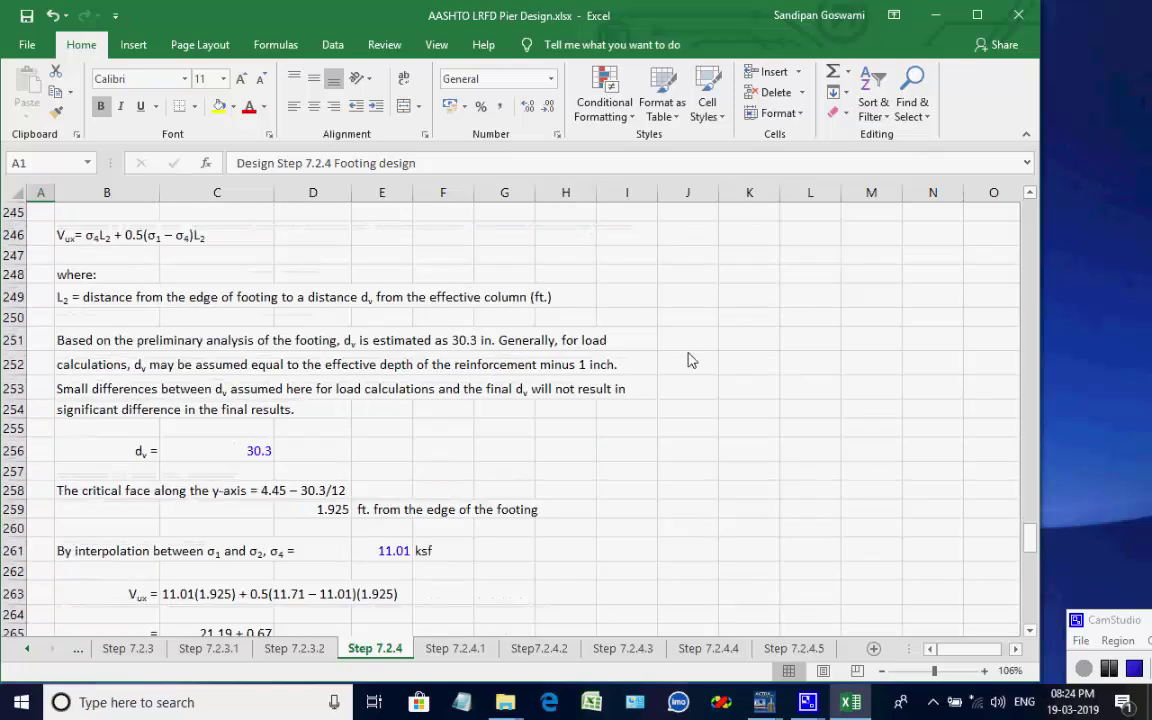
{"action": "scroll", "coordinate": [689, 376], "scroll_direction": "down", "scroll_amount": 11}
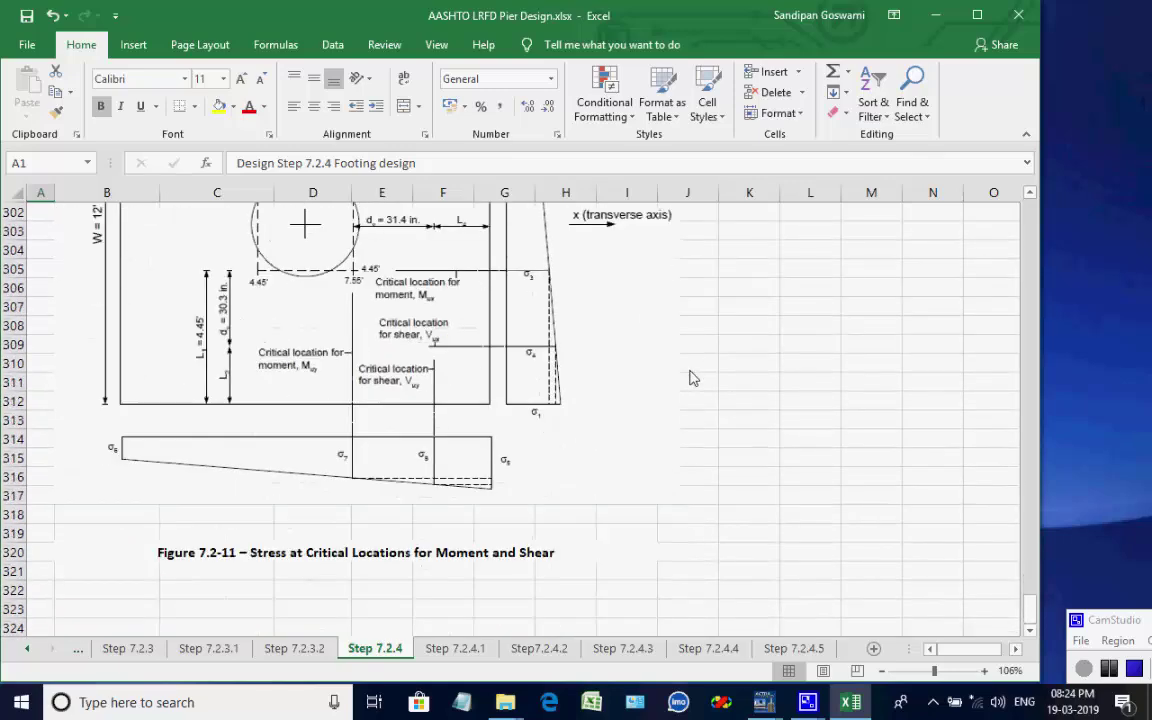
- Review the footing's flexural resistance on sheet Step 7.2.4.1, including the design moment strength, footing figure and equivalent stress block depth
{"action": "scroll", "coordinate": [689, 376], "scroll_direction": "up", "scroll_amount": 7}
{"action": "left_click", "coordinate": [455, 648]}
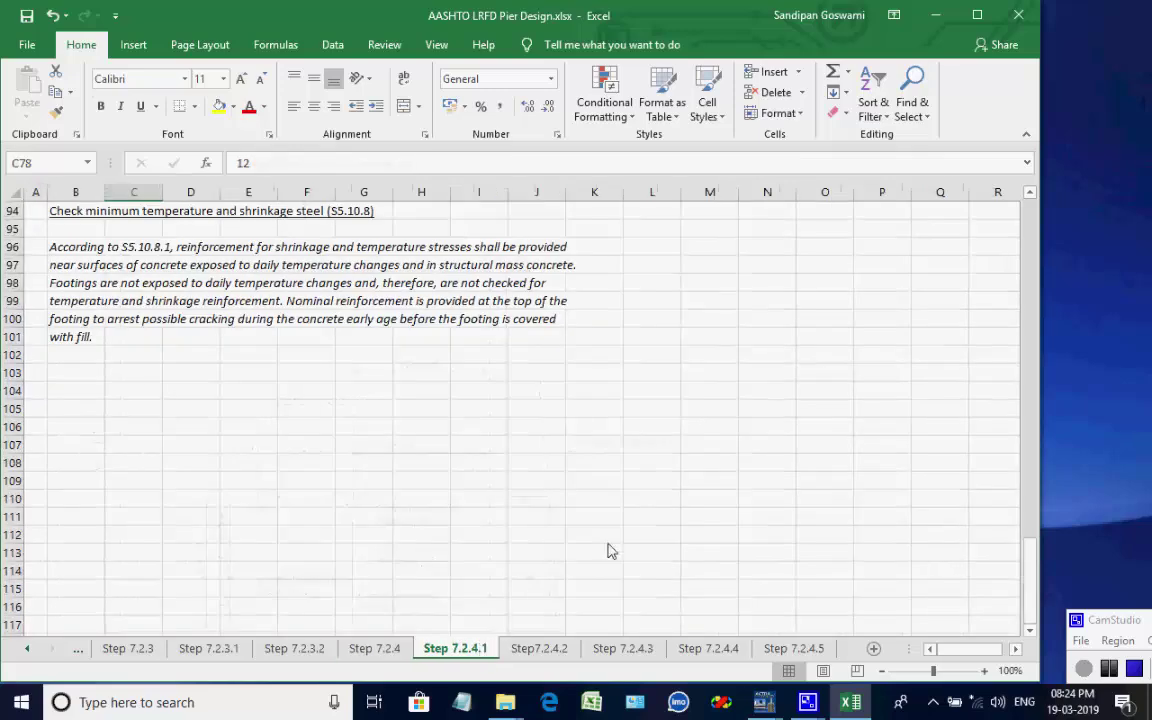
{"action": "scroll", "coordinate": [609, 550], "scroll_direction": "up", "scroll_amount": 20}
{"action": "scroll", "coordinate": [814, 432], "scroll_direction": "up", "scroll_amount": 9}
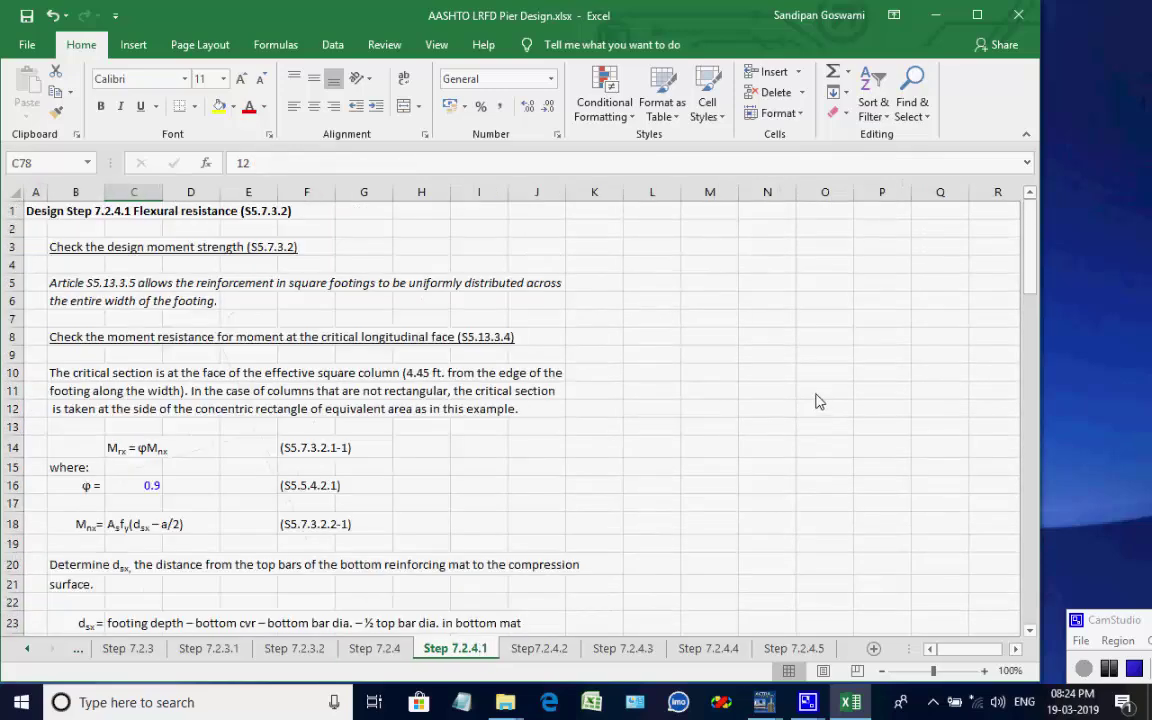
{"action": "scroll", "coordinate": [93, 254], "scroll_direction": "down", "scroll_amount": 15}
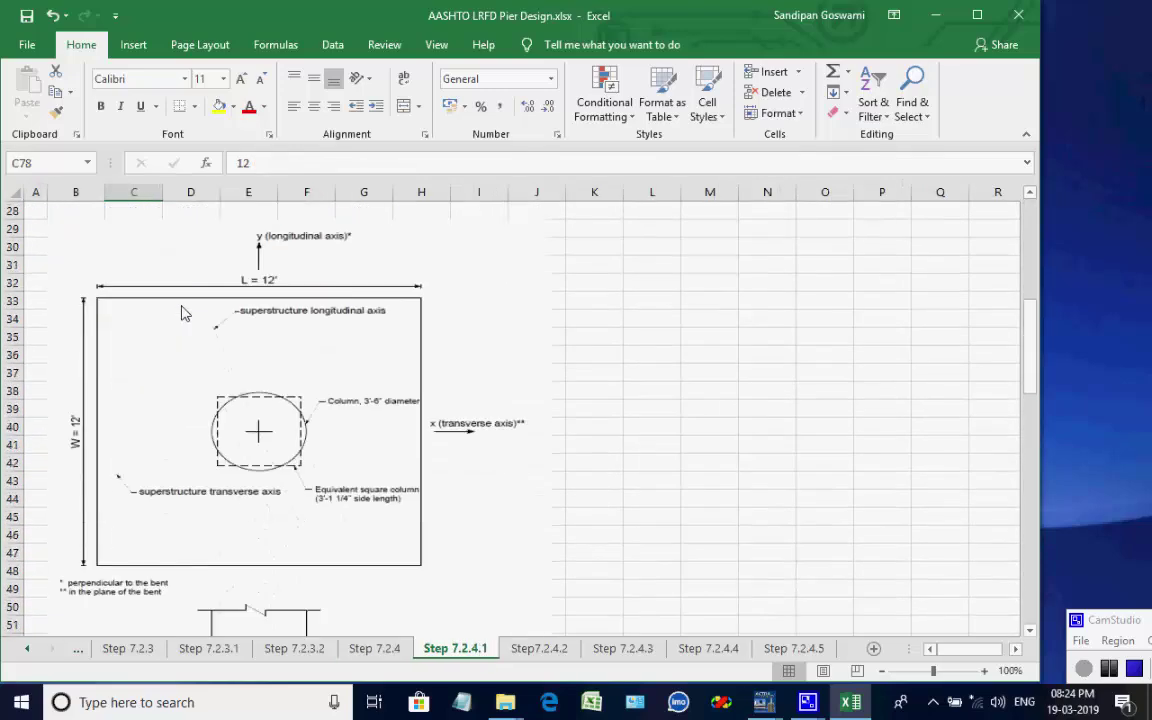
{"action": "scroll", "coordinate": [183, 318], "scroll_direction": "down", "scroll_amount": 14}
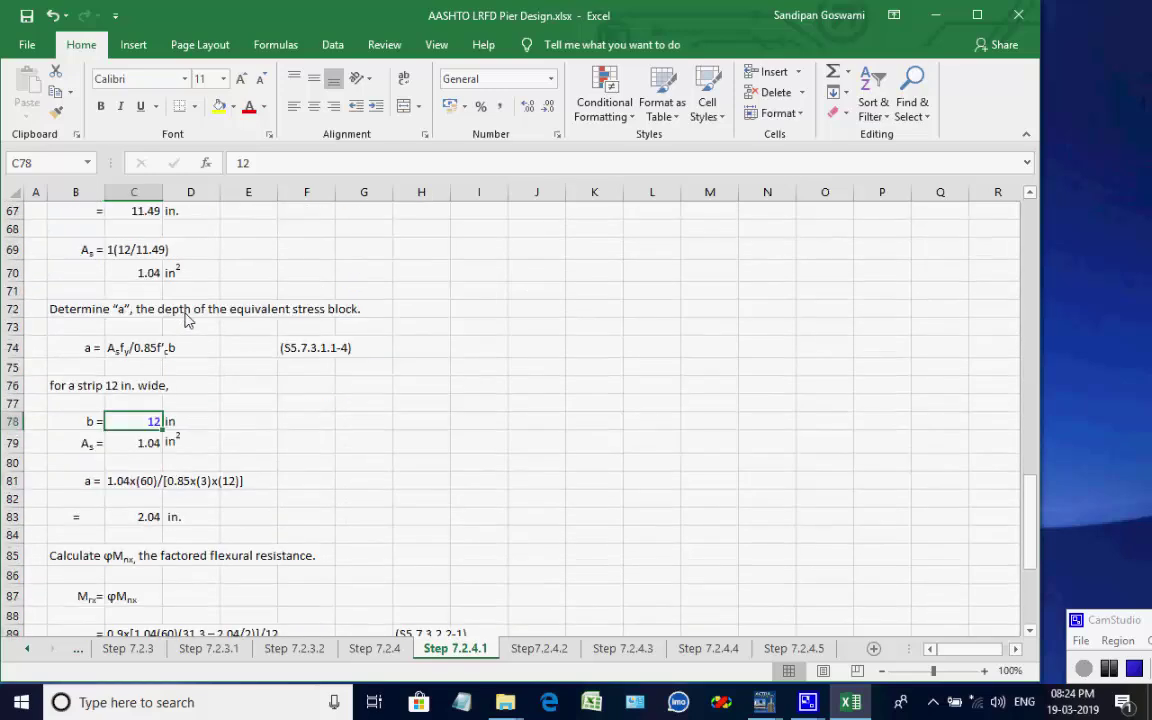
- Examine the limits for reinforcement on sheet Step7.2.4.2, from the maximum reinforcement check to the factored flexural resistance
{"action": "left_click", "coordinate": [545, 648]}
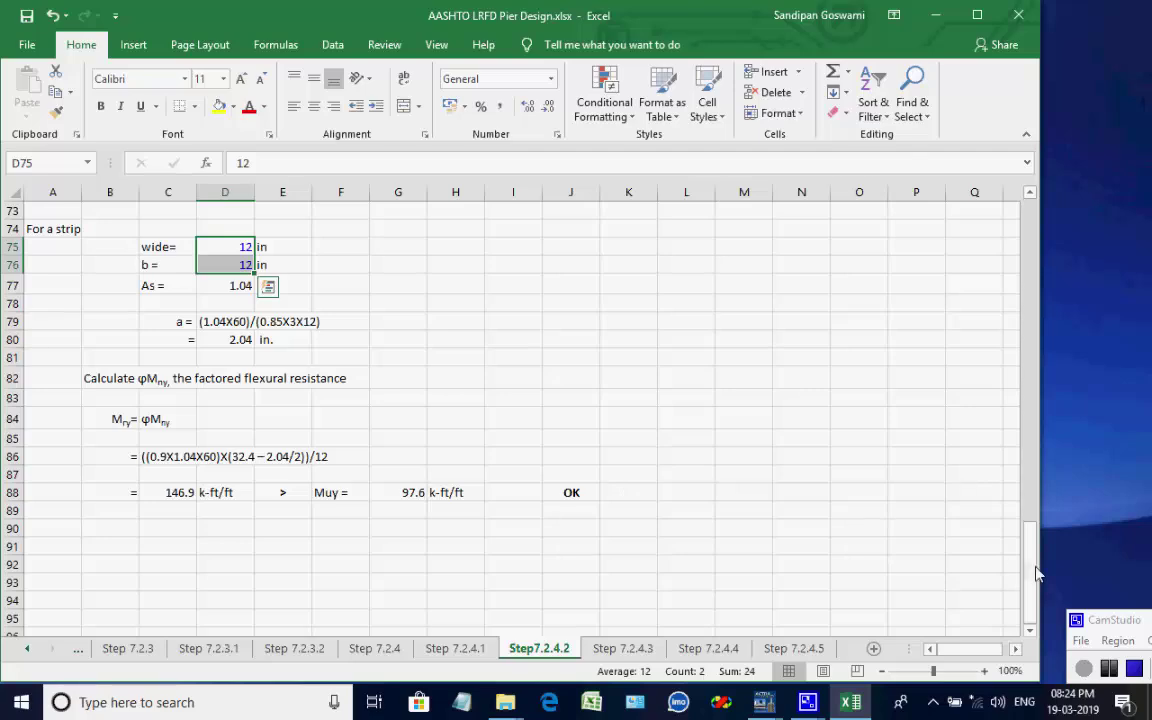
{"action": "left_click_drag", "start_coordinate": [1036, 572], "coordinate": [1030, 249]}
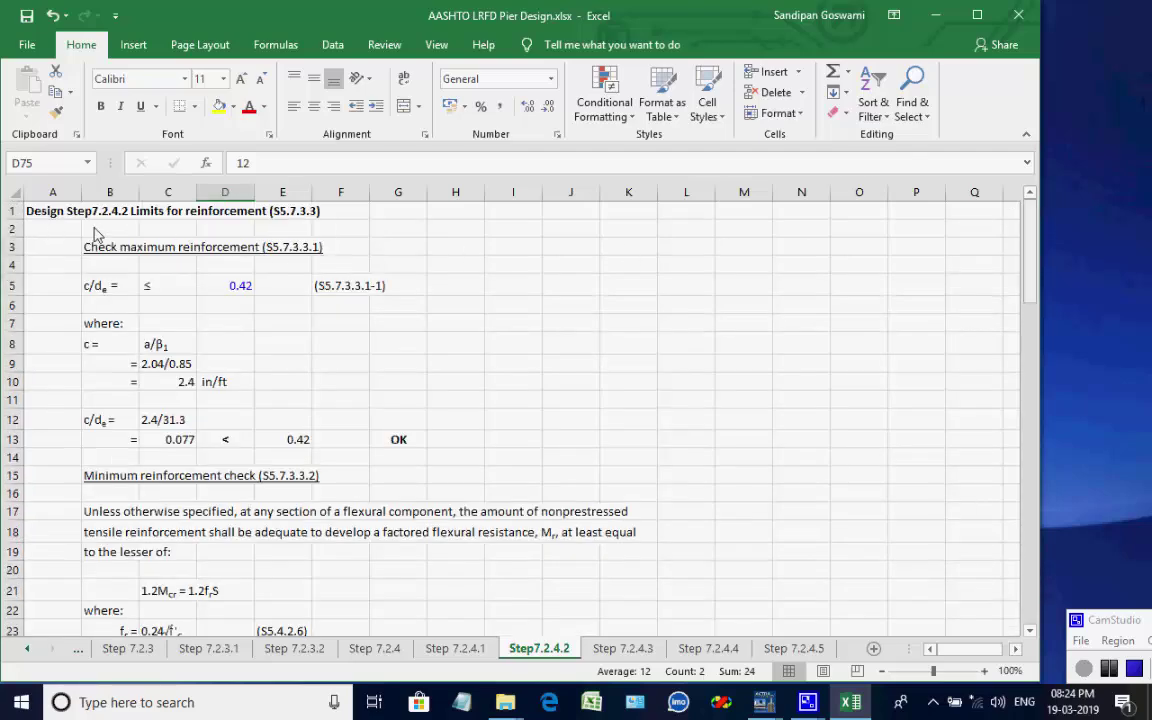
{"action": "scroll", "coordinate": [377, 295], "scroll_direction": "down", "scroll_amount": 19}
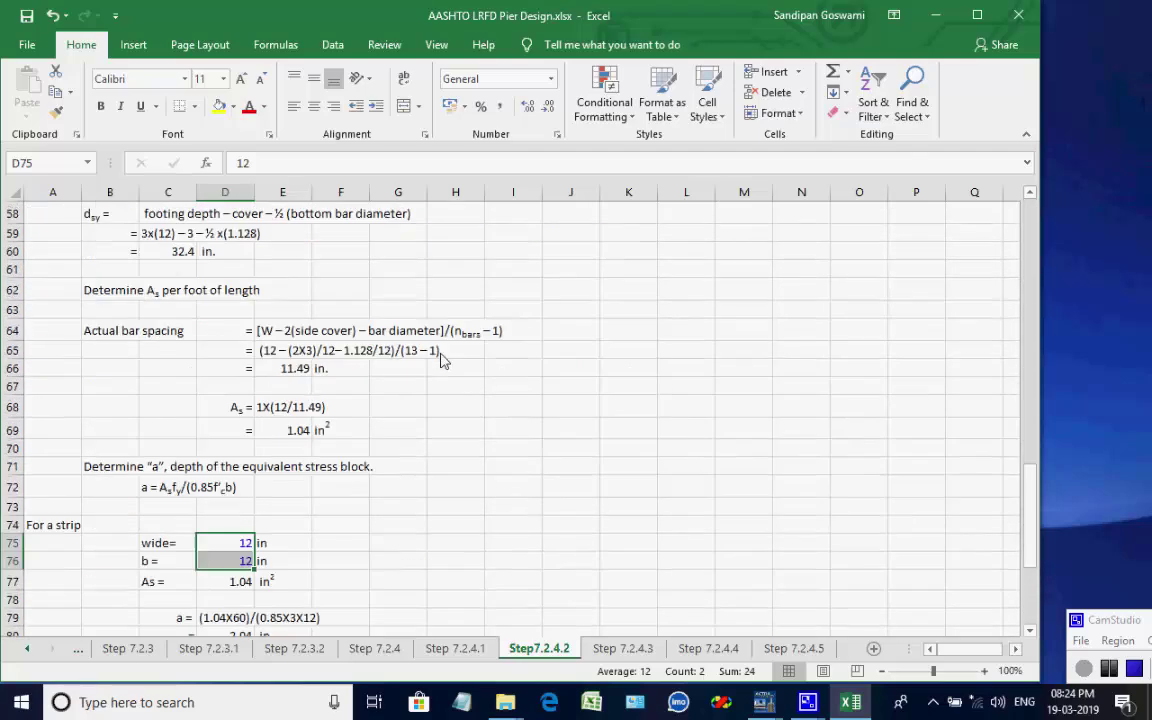
{"action": "scroll", "coordinate": [440, 366], "scroll_direction": "down", "scroll_amount": 8}
{"action": "scroll", "coordinate": [460, 371], "scroll_direction": "up", "scroll_amount": 9}
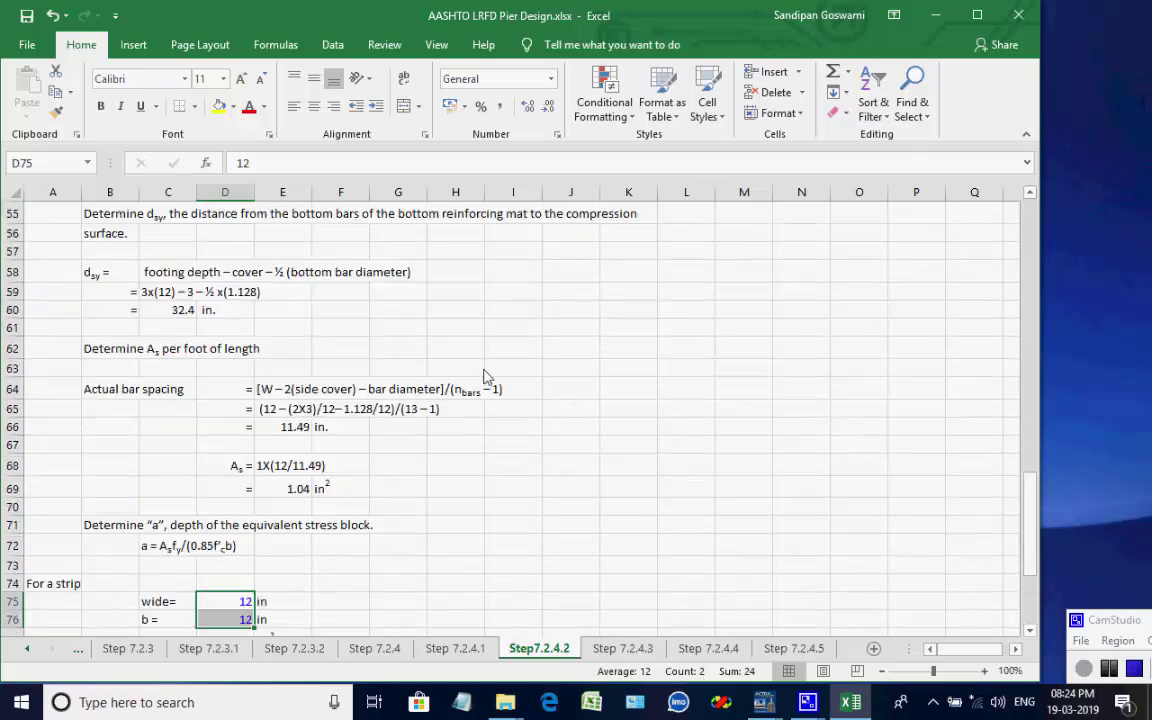
- Review crack control by distribution of reinforcement on sheet Step 7.2.4.3, including the footing length and width checks and Figure 7.2-13
{"action": "left_click", "coordinate": [622, 648]}
{"action": "scroll", "coordinate": [540, 405], "scroll_direction": "up", "scroll_amount": 20}
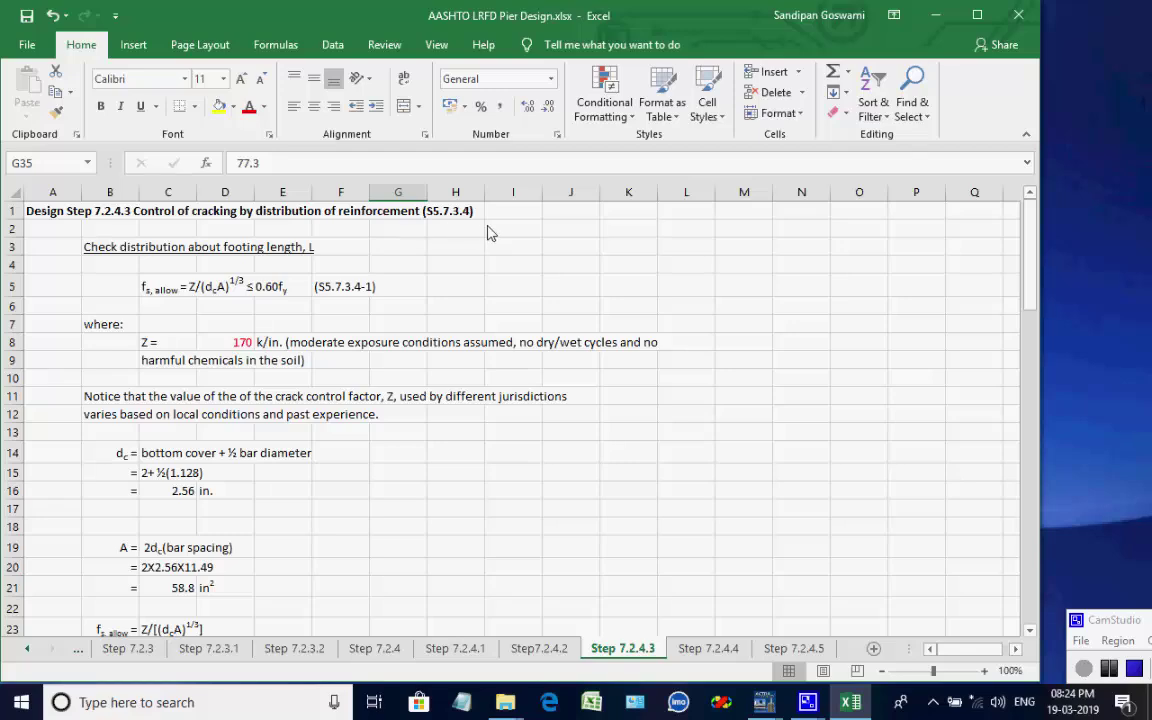
{"action": "scroll", "coordinate": [489, 237], "scroll_direction": "down", "scroll_amount": 20}
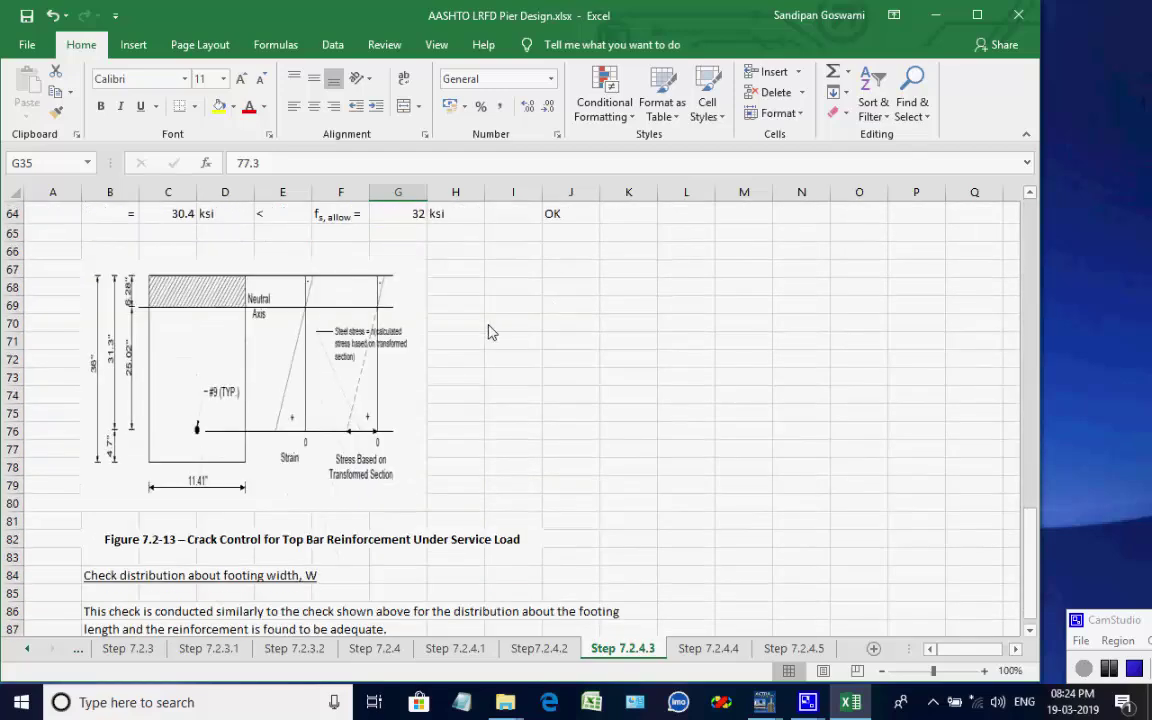
{"action": "scroll", "coordinate": [500, 350], "scroll_direction": "down", "scroll_amount": 5}
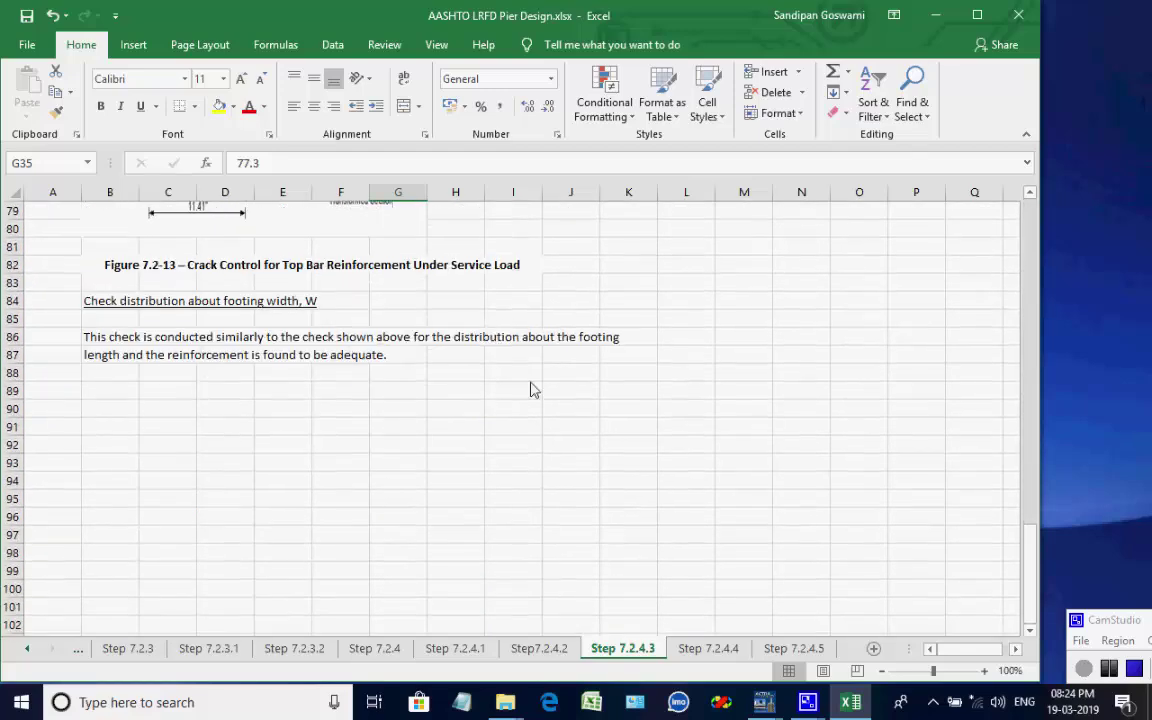
- Examine the footing shear analysis on sheet Step 7.2.4.4, covering critical faces, one-way shear capacity and two-way punching shear
{"action": "left_click", "coordinate": [709, 648]}
{"action": "scroll", "coordinate": [634, 410], "scroll_direction": "up", "scroll_amount": 20}
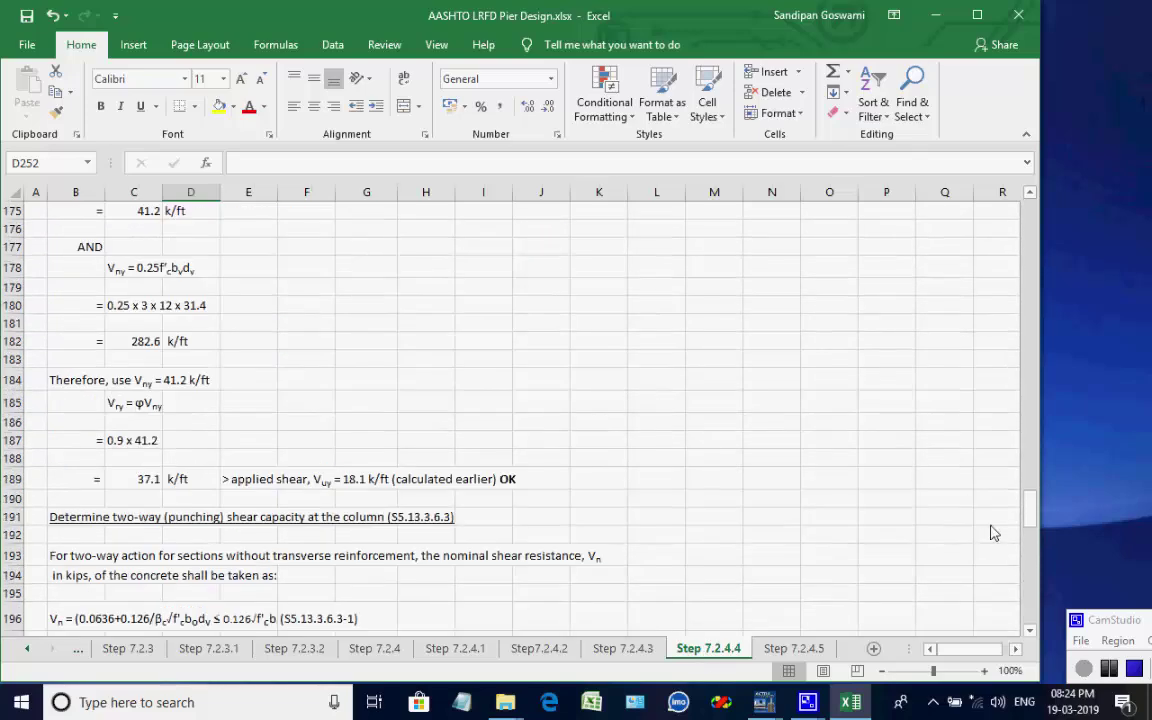
{"action": "left_click_drag", "start_coordinate": [1031, 527], "coordinate": [1031, 215]}
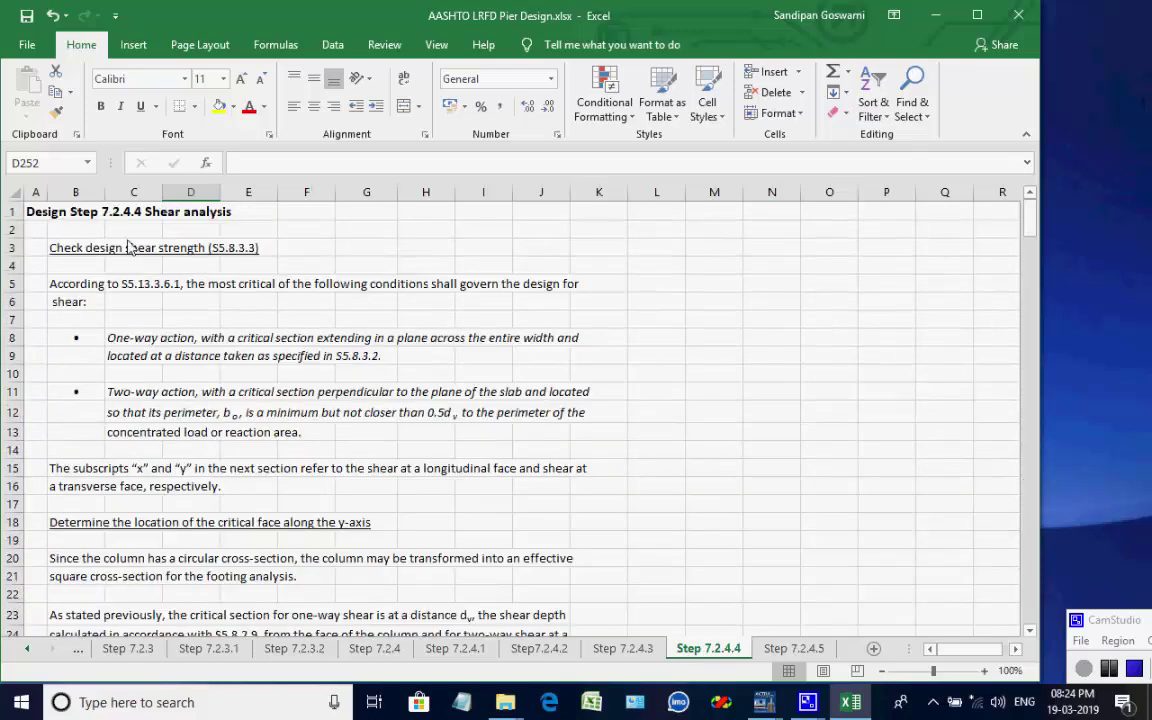
{"action": "scroll", "coordinate": [297, 276], "scroll_direction": "down", "scroll_amount": 17}
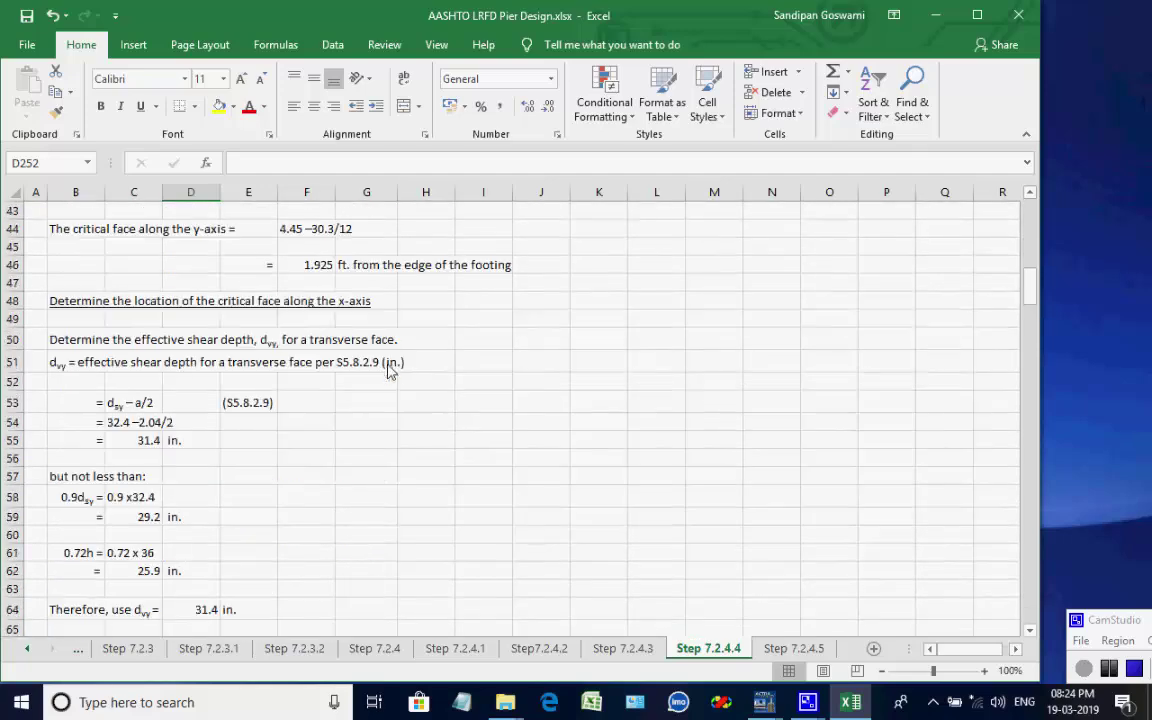
{"action": "scroll", "coordinate": [399, 386], "scroll_direction": "down", "scroll_amount": 14}
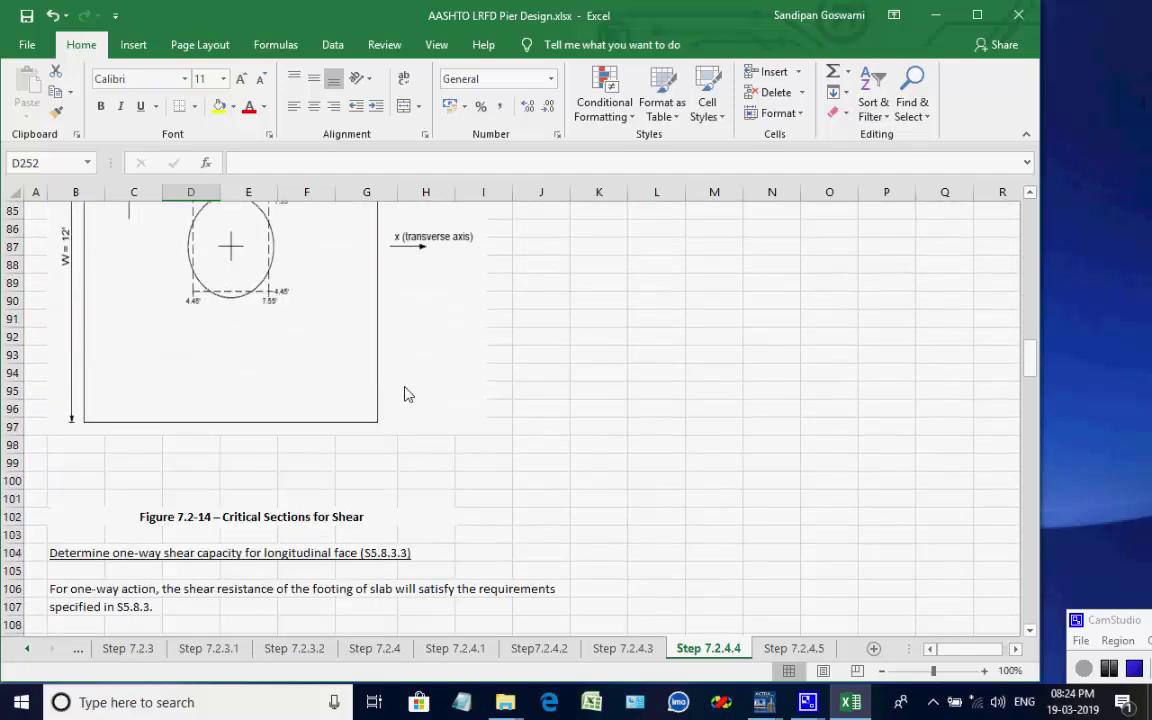
{"action": "scroll", "coordinate": [405, 393], "scroll_direction": "down", "scroll_amount": 17}
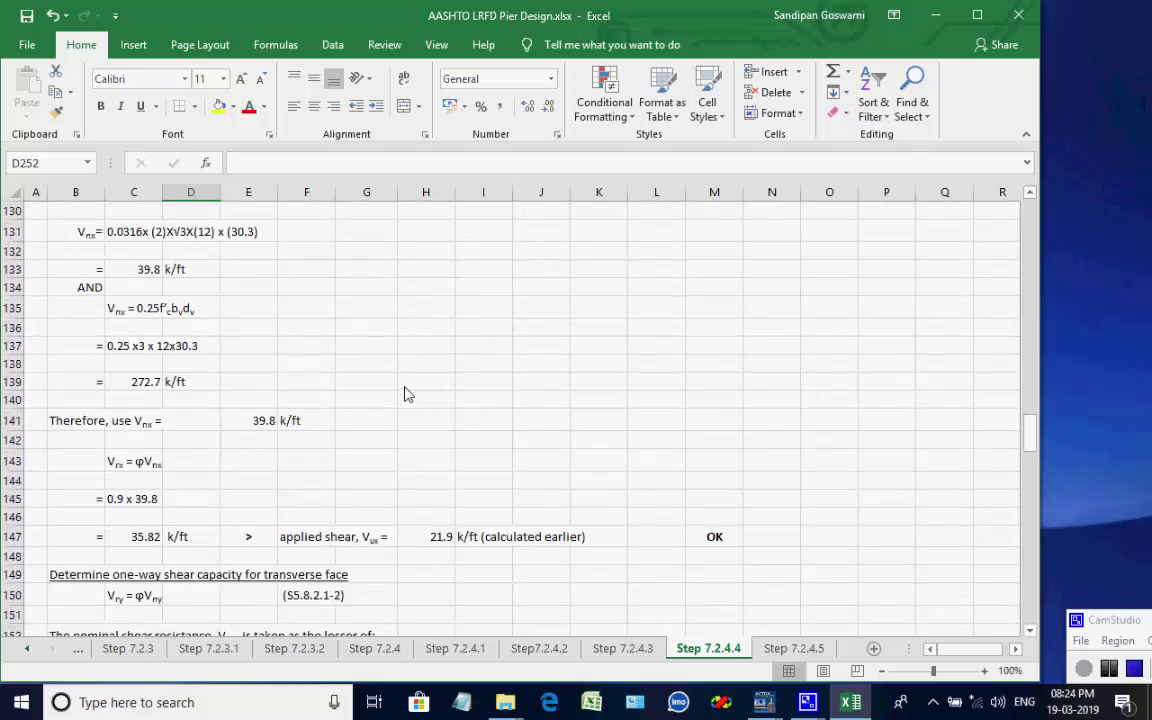
{"action": "scroll", "coordinate": [405, 393], "scroll_direction": "down", "scroll_amount": 20}
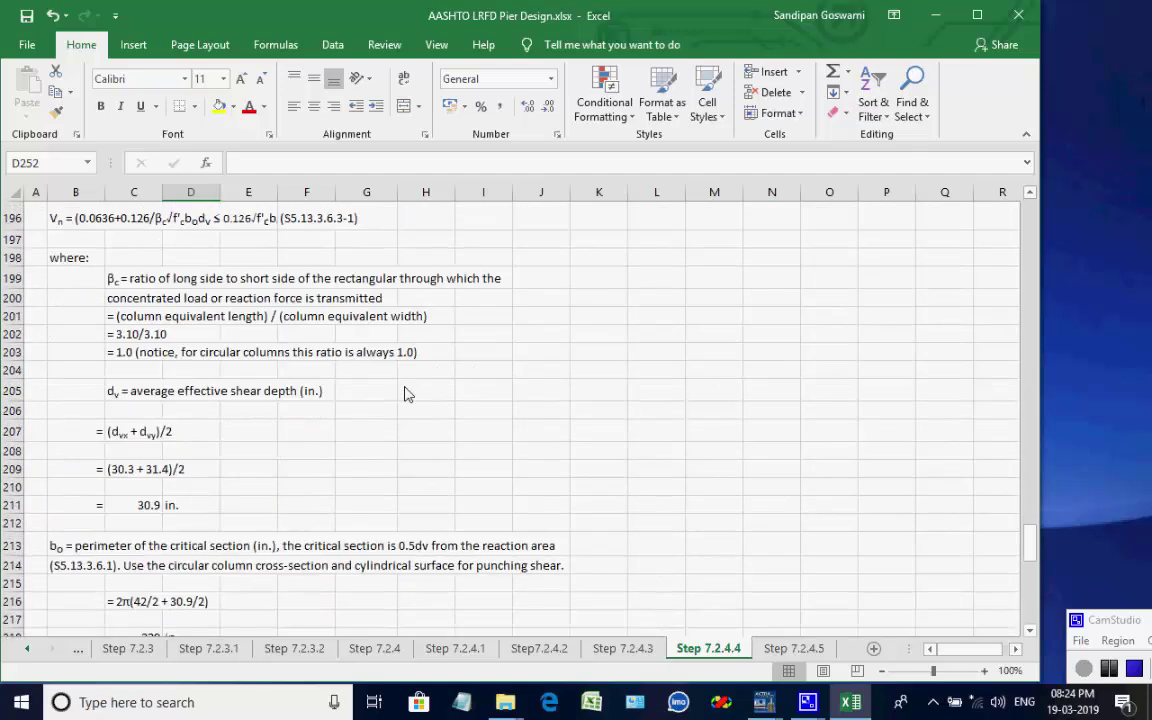
{"action": "scroll", "coordinate": [405, 393], "scroll_direction": "down", "scroll_amount": 7}
{"action": "scroll", "coordinate": [405, 393], "scroll_direction": "down", "scroll_amount": 1}
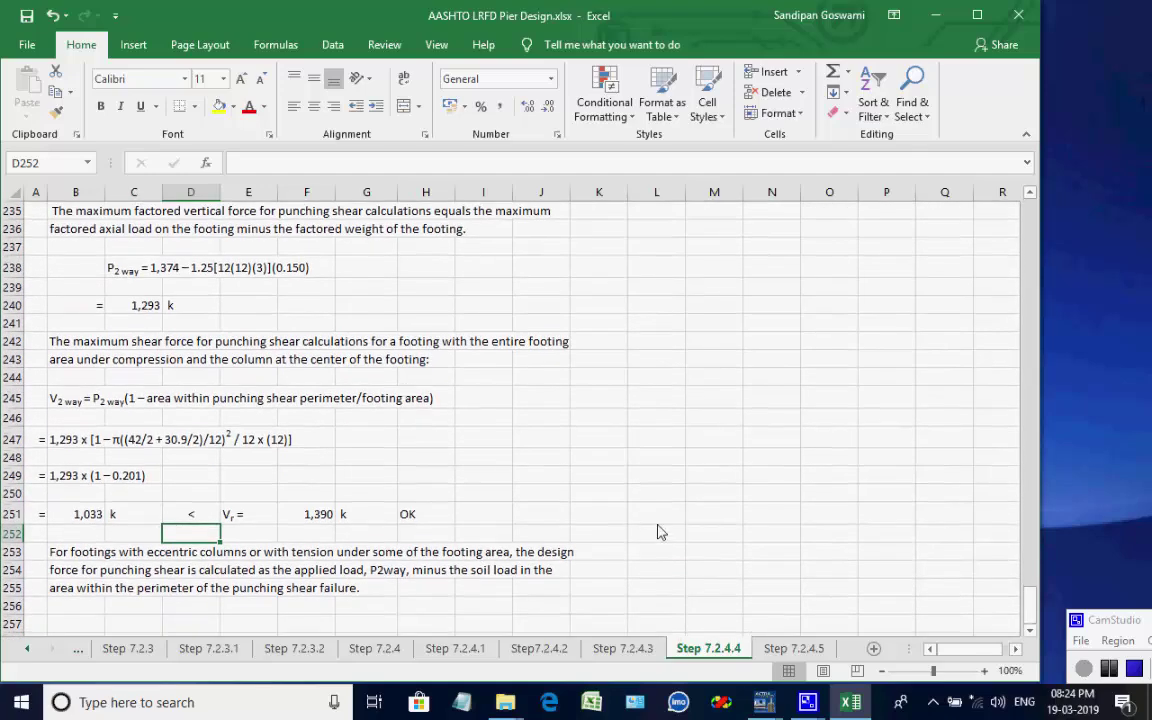
- Review the foundation soil bearing resistance on sheet Step 7.2.4.5, from the foundation assumptions through the bearing capacity factors and footing load resistance
{"action": "left_click", "coordinate": [790, 649]}
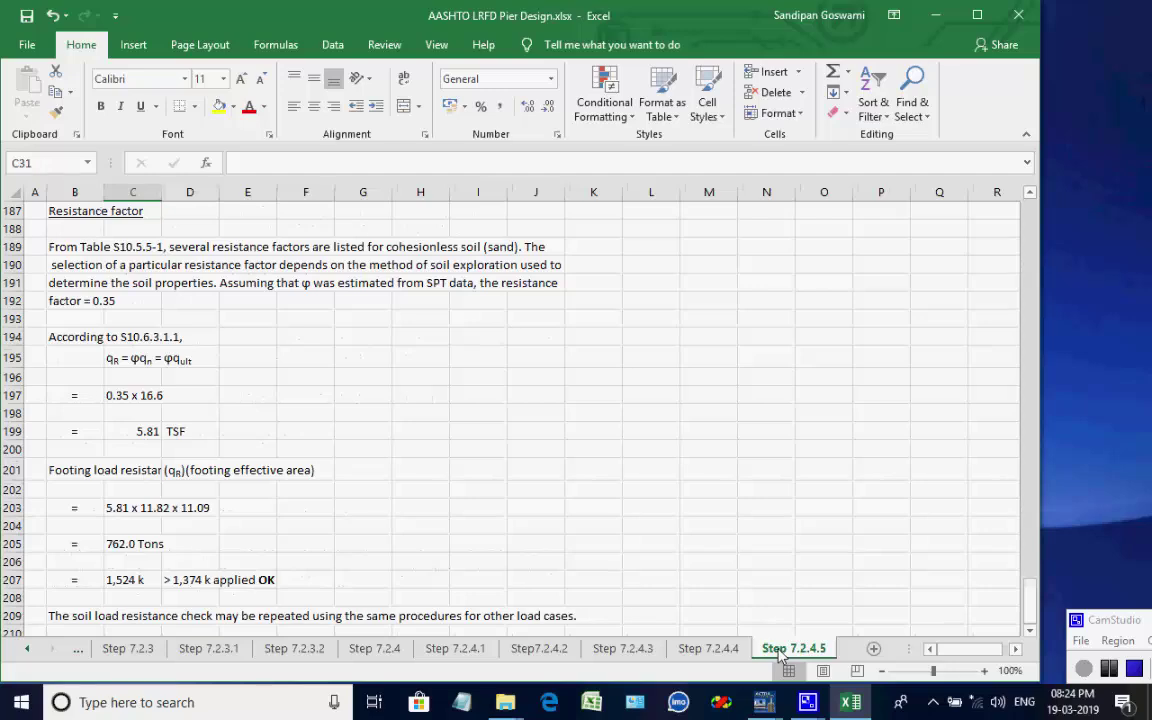
{"action": "scroll", "coordinate": [432, 342], "scroll_direction": "up", "scroll_amount": 10}
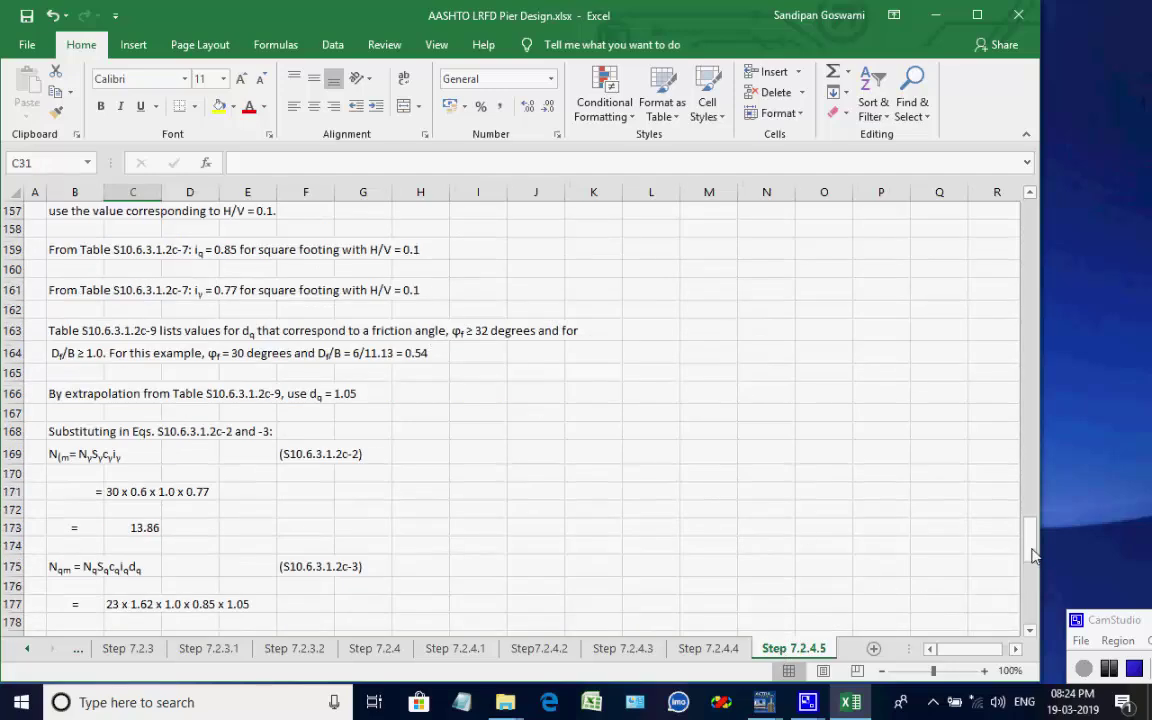
{"action": "left_click_drag", "start_coordinate": [1033, 555], "coordinate": [1015, 195]}
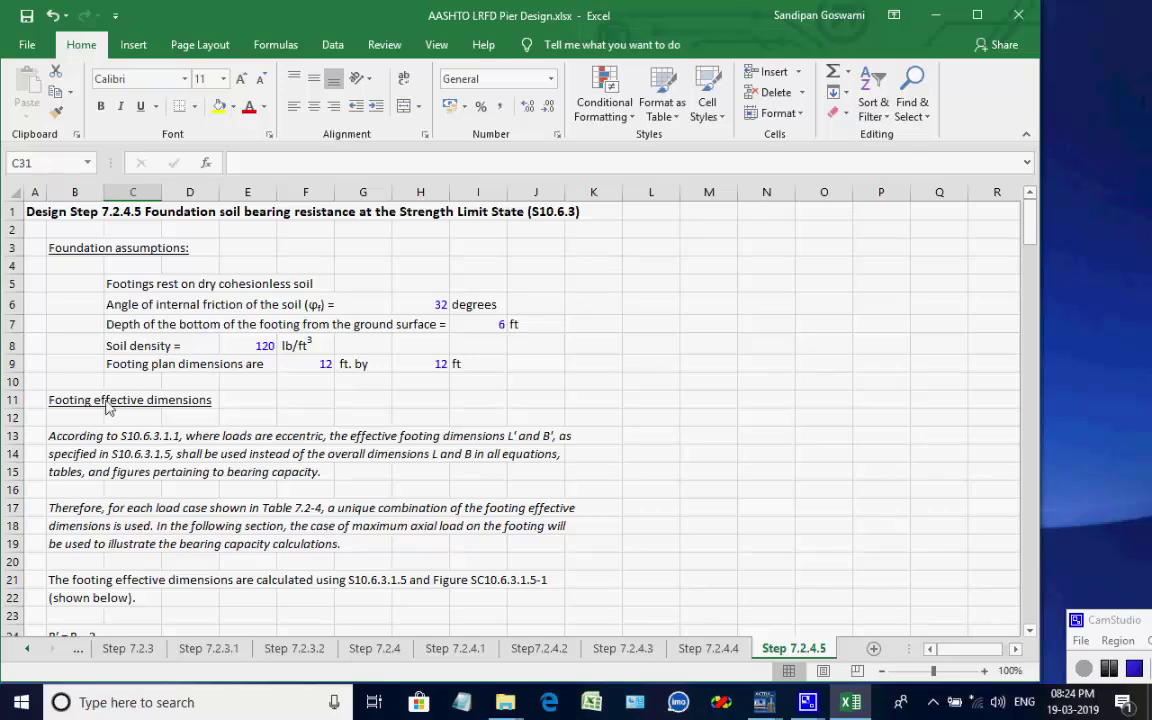
{"action": "scroll", "coordinate": [108, 405], "scroll_direction": "down", "scroll_amount": 17}
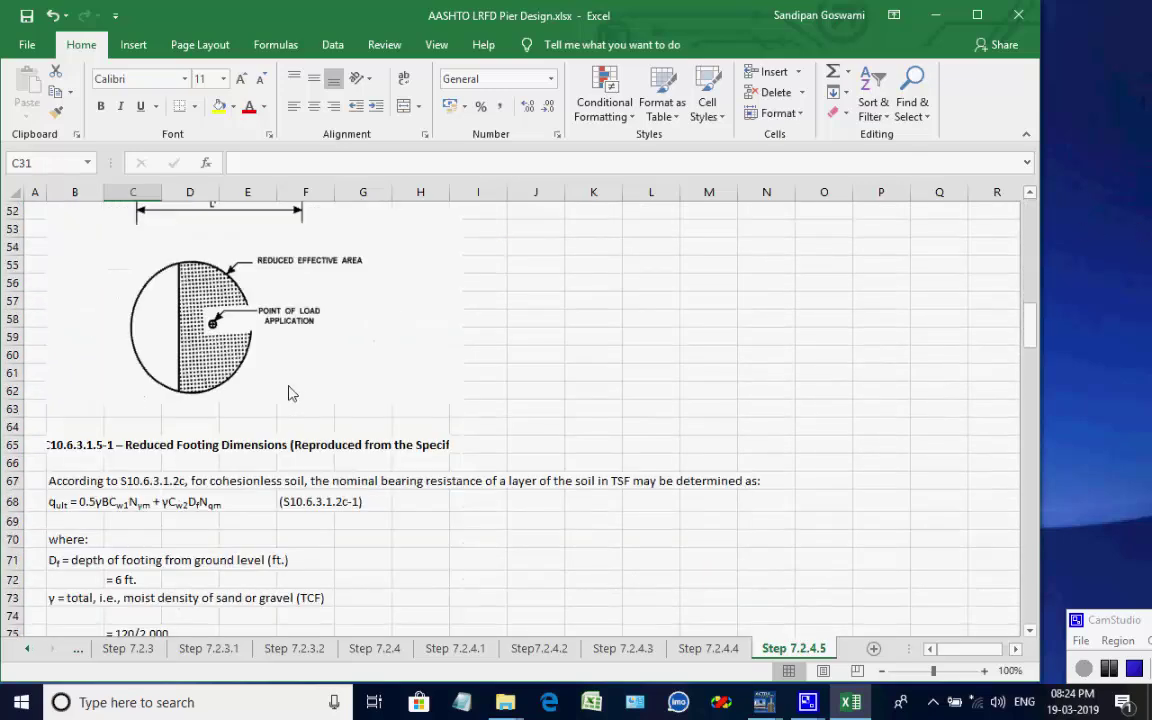
{"action": "scroll", "coordinate": [288, 393], "scroll_direction": "down", "scroll_amount": 16}
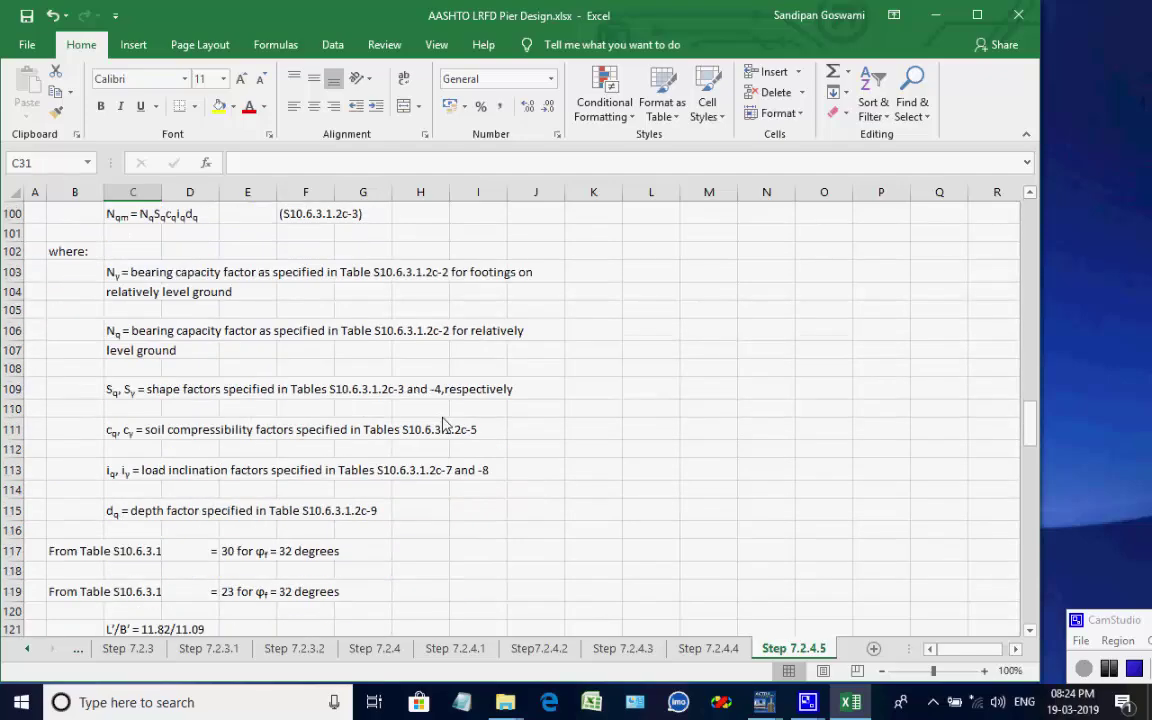
{"action": "scroll", "coordinate": [445, 427], "scroll_direction": "down", "scroll_amount": 20}
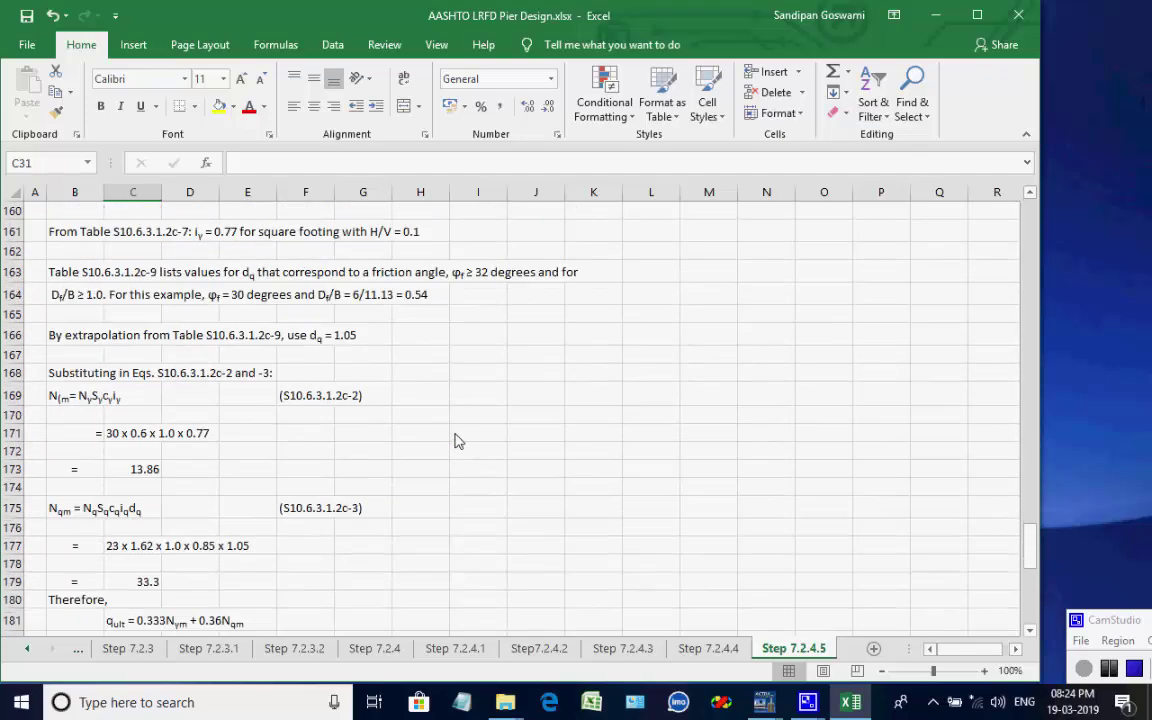
{"action": "scroll", "coordinate": [454, 440], "scroll_direction": "down", "scroll_amount": 11}
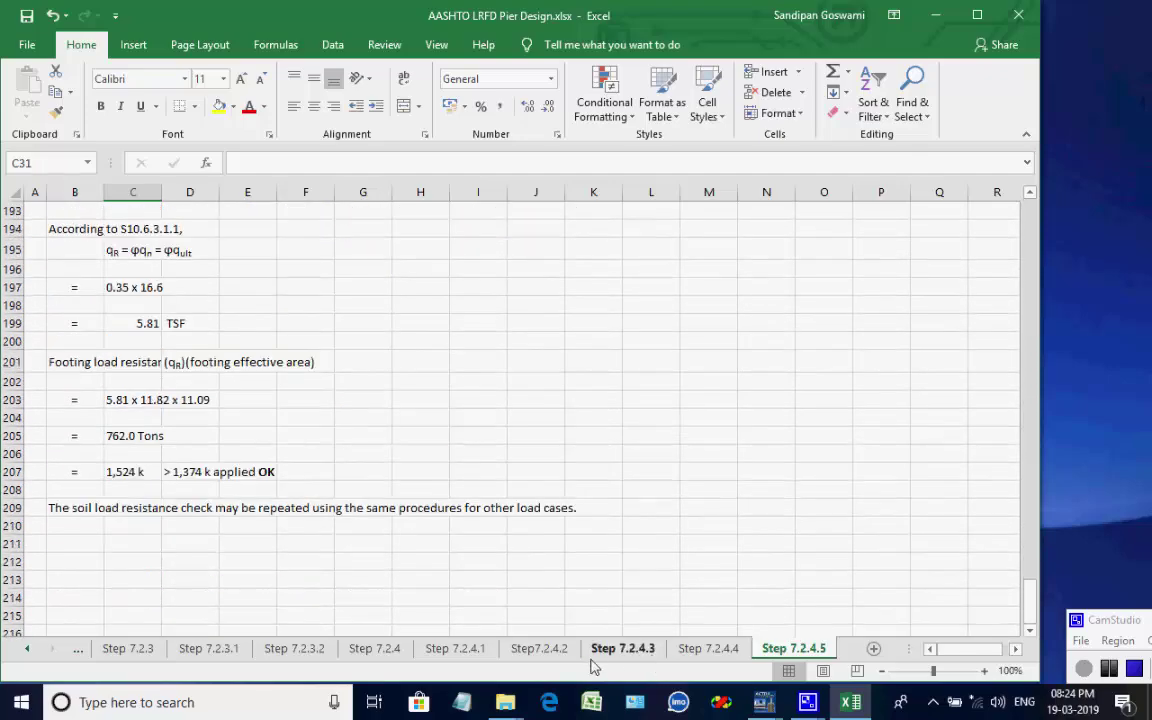
- Close the pier design workbook and process a new bearing design in the PSC box girder bridge program
{"action": "left_click", "coordinate": [1018, 15]}
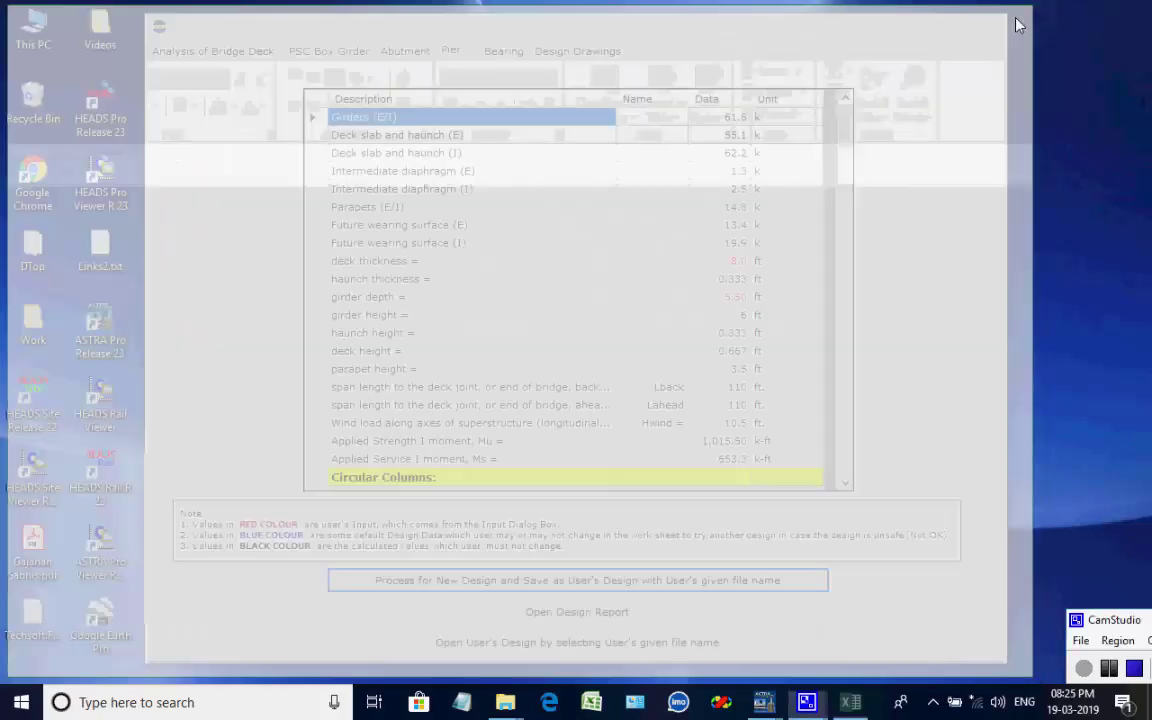
{"action": "left_click", "coordinate": [502, 51]}
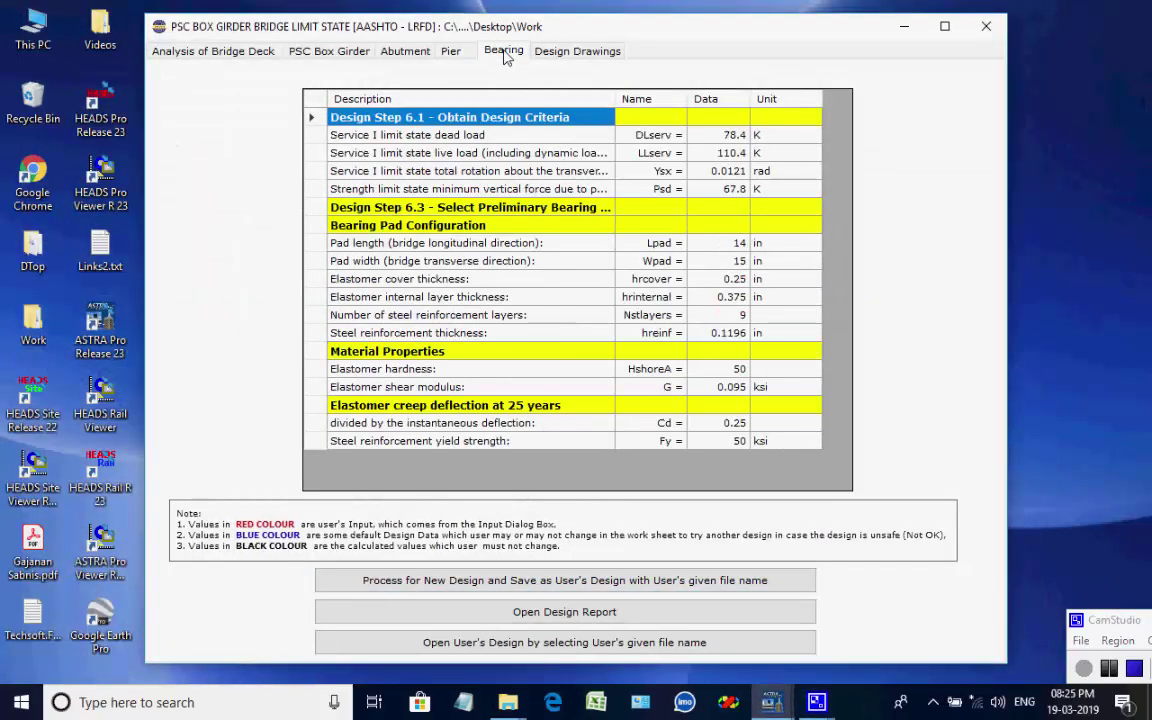
{"action": "left_click", "coordinate": [557, 585]}
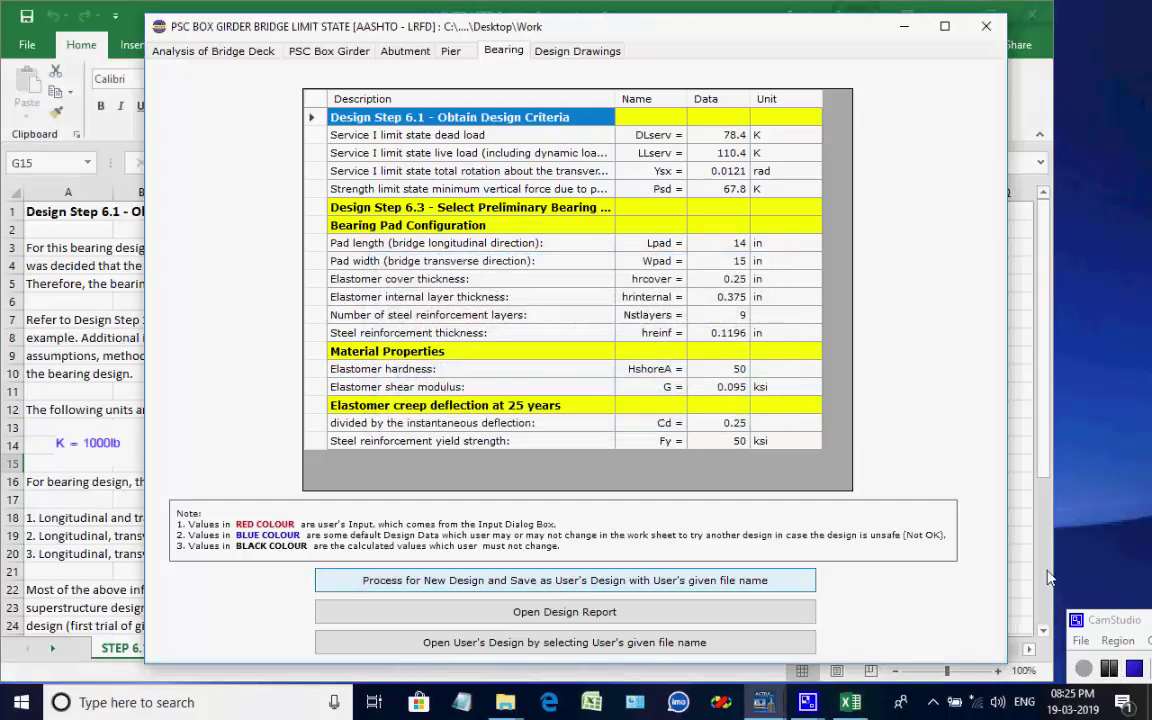
- Bring the AASHTO LRFD Bearing Design workbook forward in Excel and review the design criteria on sheet STEP 6.1
{"action": "left_click", "coordinate": [1047, 572]}
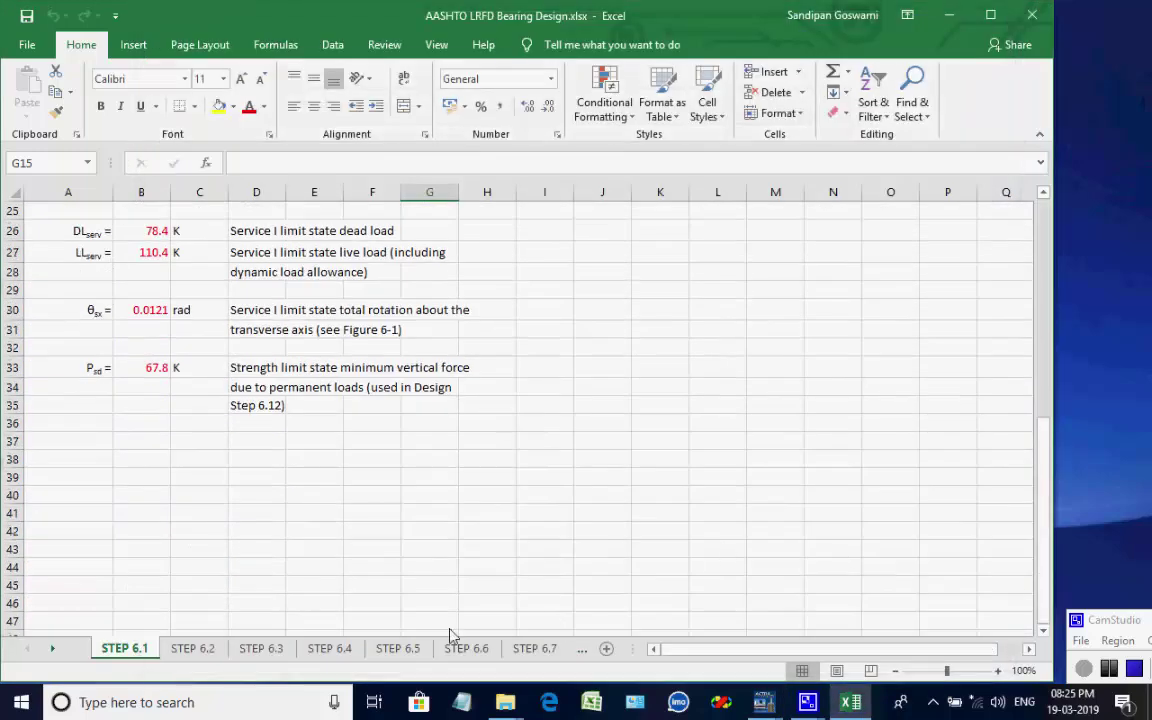
{"action": "scroll", "coordinate": [288, 540], "scroll_direction": "up", "scroll_amount": 8}
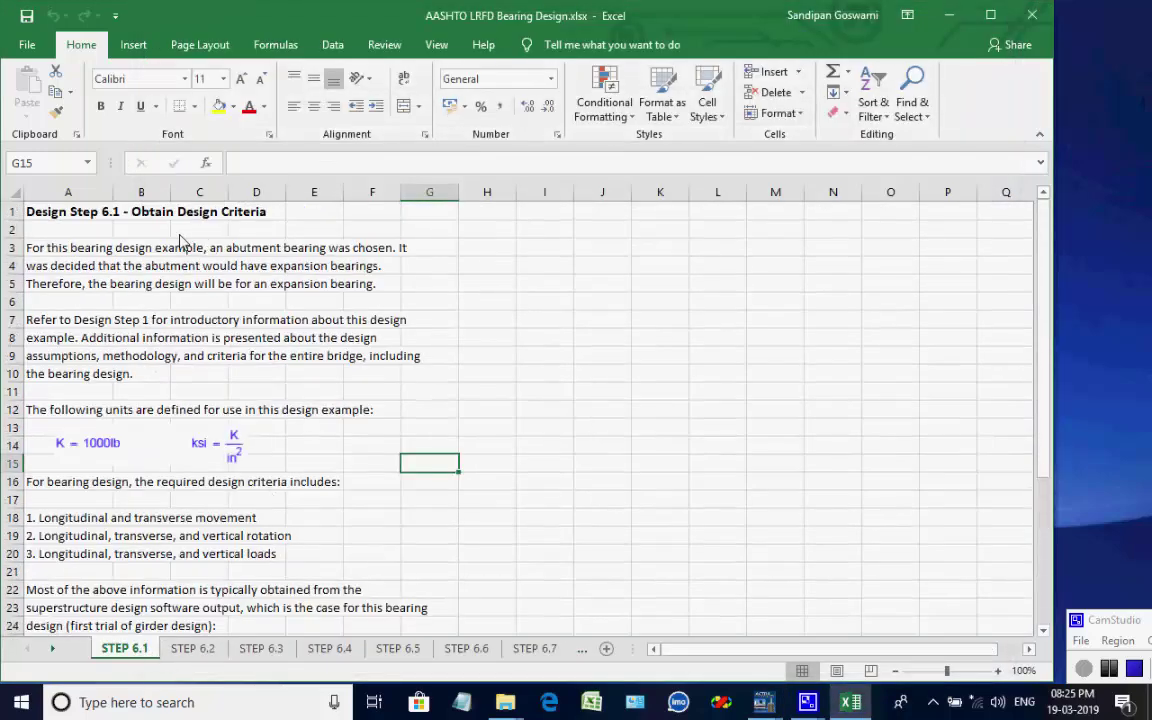
{"action": "scroll", "coordinate": [515, 450], "scroll_direction": "down", "scroll_amount": 10}
{"action": "scroll", "coordinate": [369, 543], "scroll_direction": "up", "scroll_amount": 7}
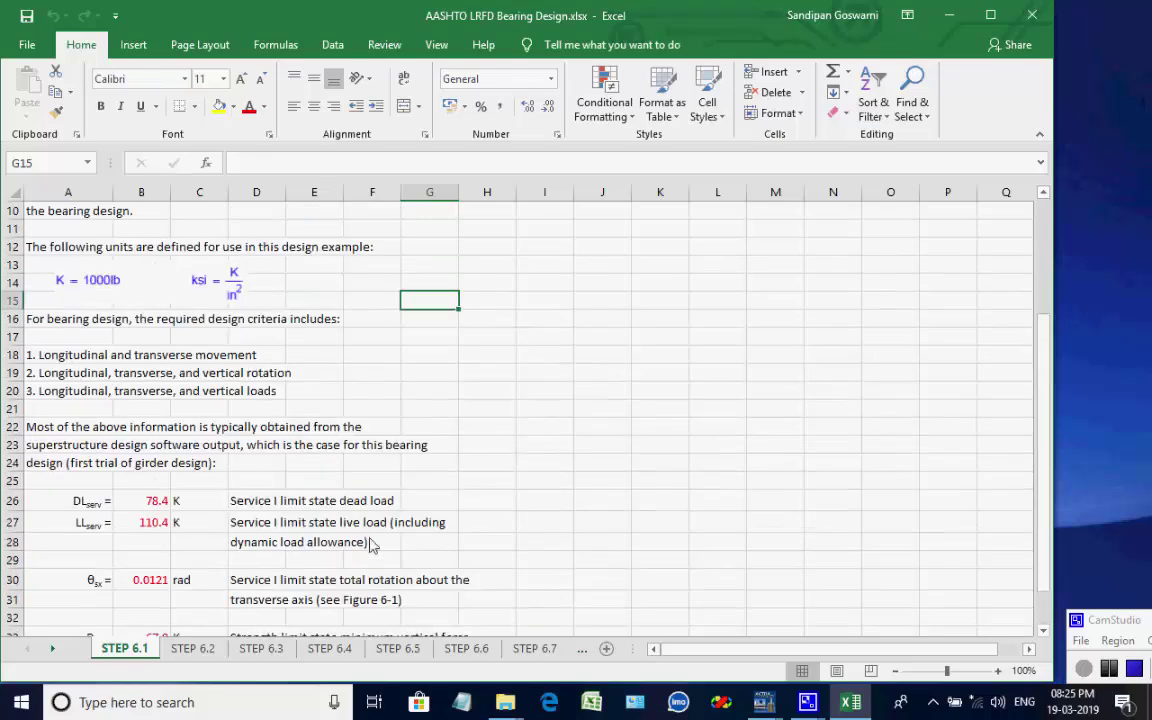
- Review the optimum bearing type on sheet STEP 6.2 and the preliminary bearing pad configuration and material properties on sheet STEP 6.3
{"action": "left_click", "coordinate": [195, 648]}
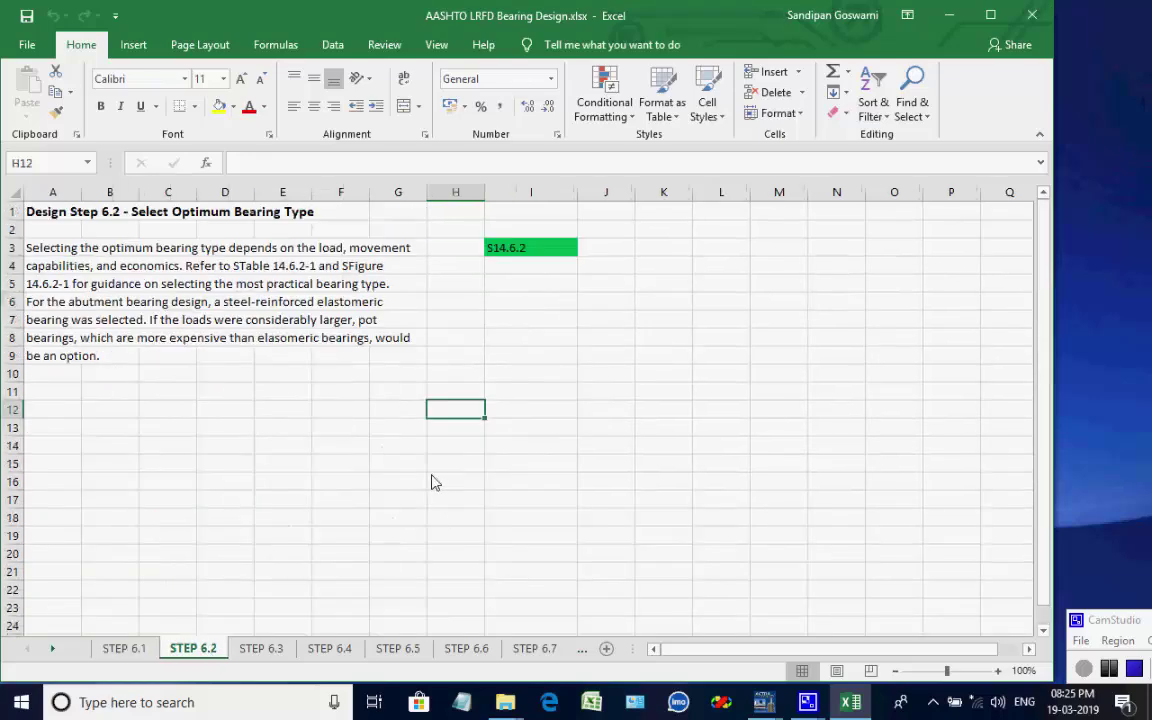
{"action": "left_click", "coordinate": [262, 648]}
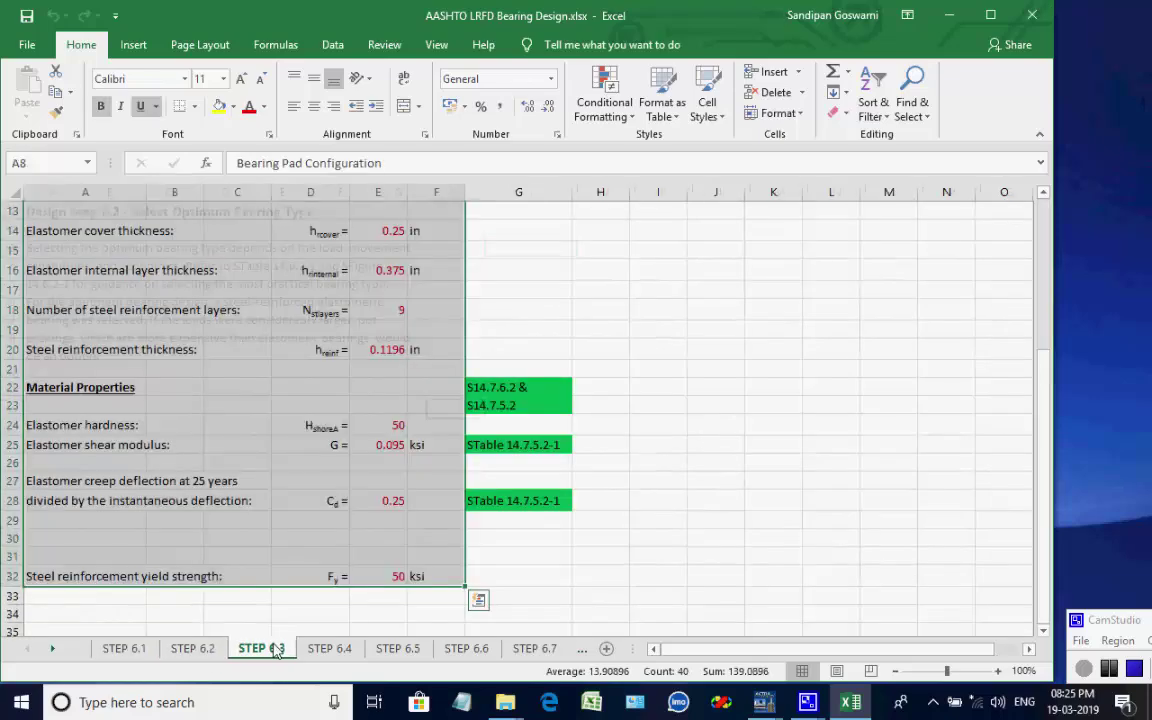
{"action": "scroll", "coordinate": [350, 449], "scroll_direction": "up", "scroll_amount": 5}
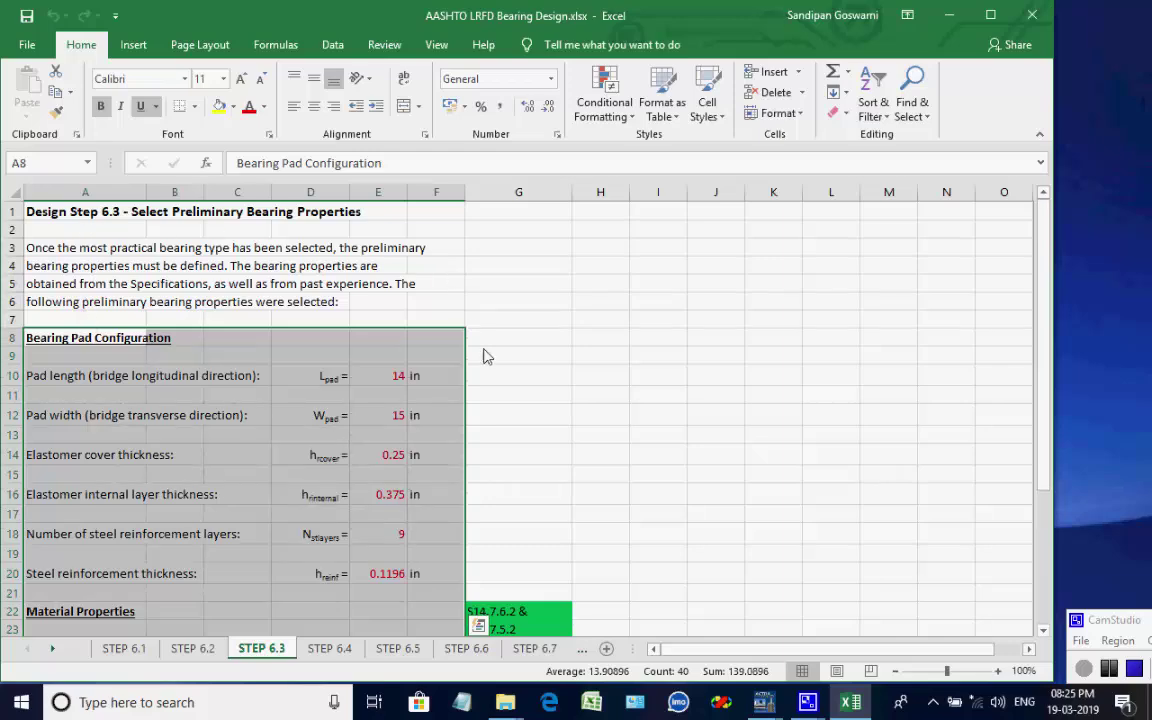
{"action": "scroll", "coordinate": [489, 417], "scroll_direction": "down", "scroll_amount": 6}
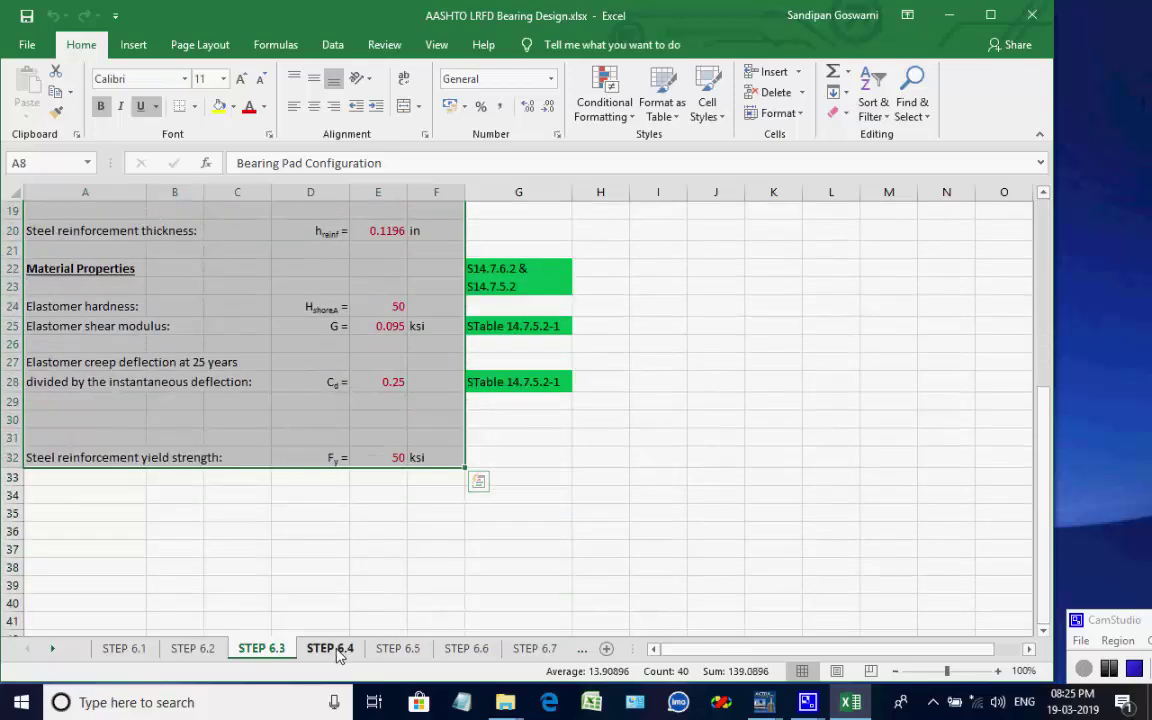
- Review the design method selection on sheet STEP 6.4 and the shape factor computation on sheet STEP 6.5
{"action": "left_click", "coordinate": [336, 648]}
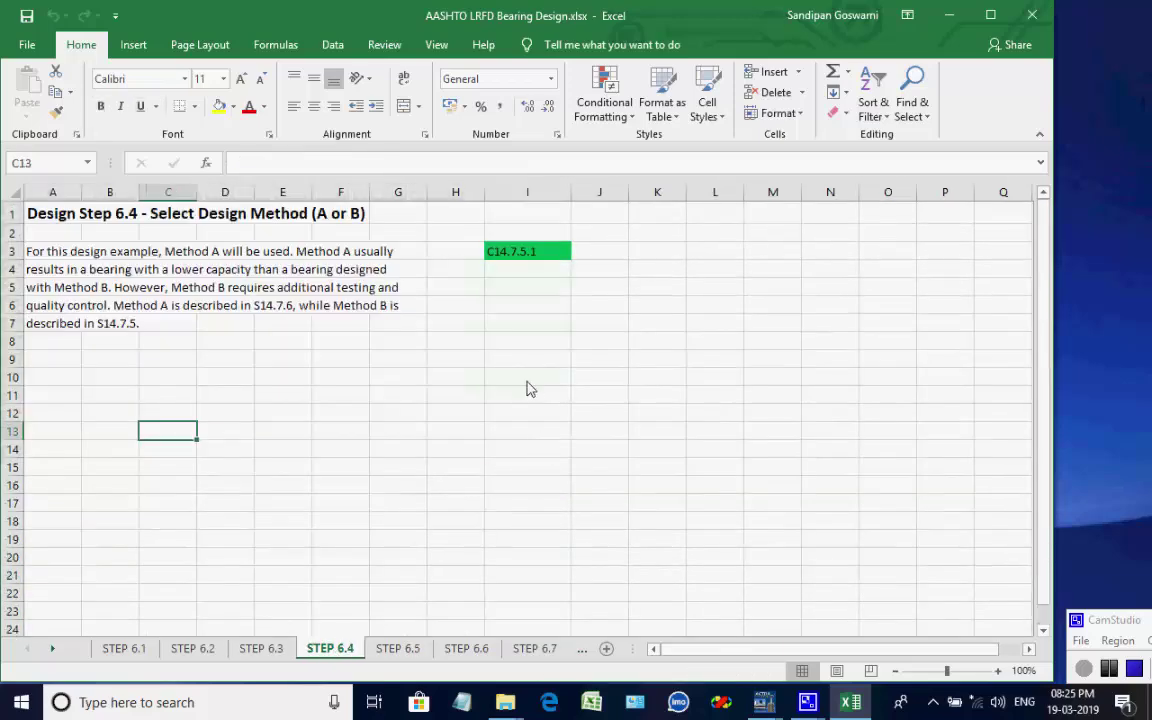
{"action": "left_click", "coordinate": [398, 647]}
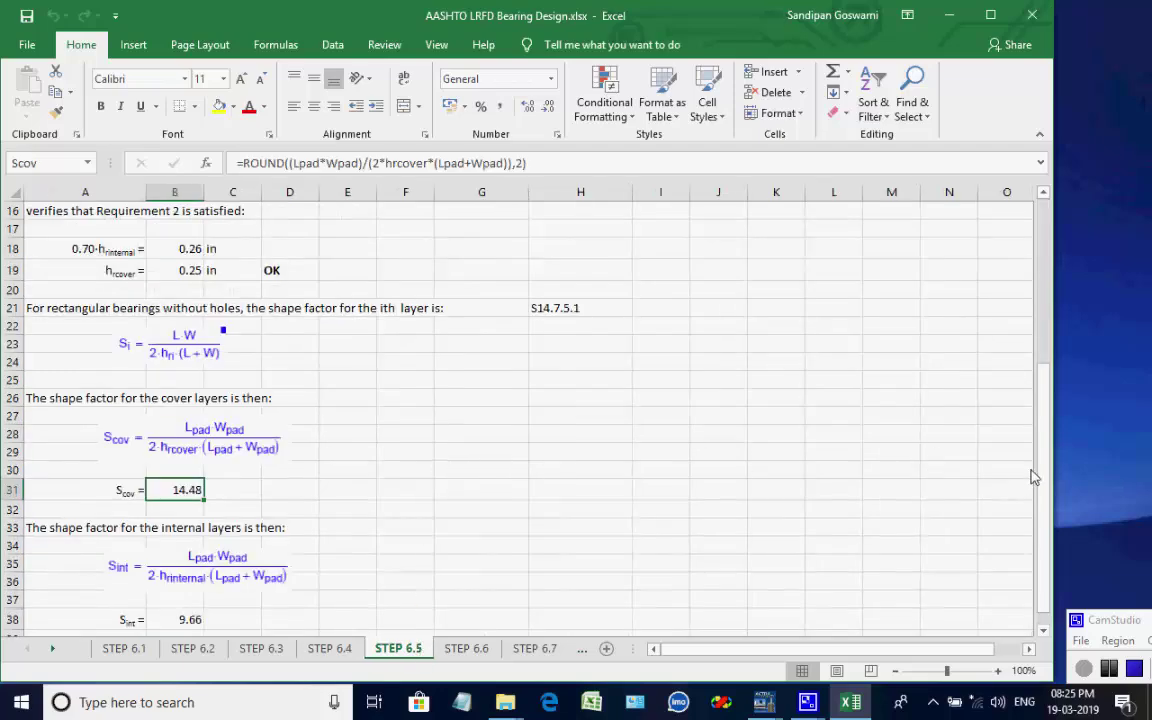
{"action": "left_click_drag", "start_coordinate": [1042, 476], "coordinate": [1043, 305]}
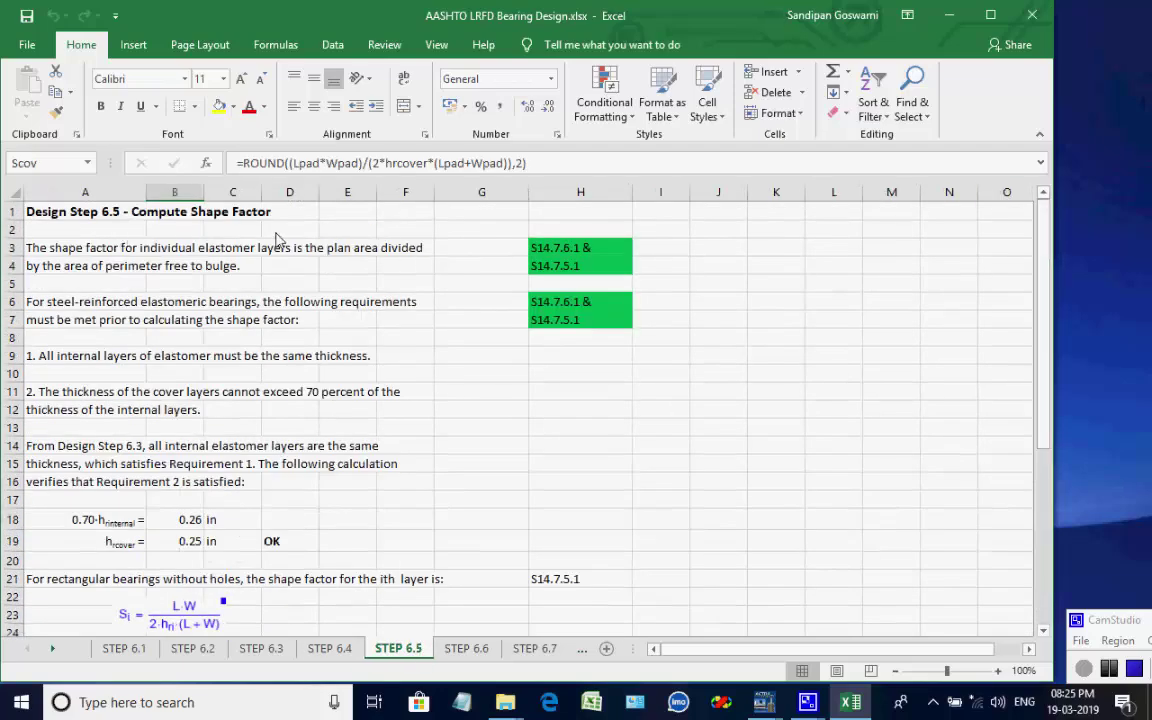
{"action": "scroll", "coordinate": [339, 355], "scroll_direction": "down", "scroll_amount": 11}
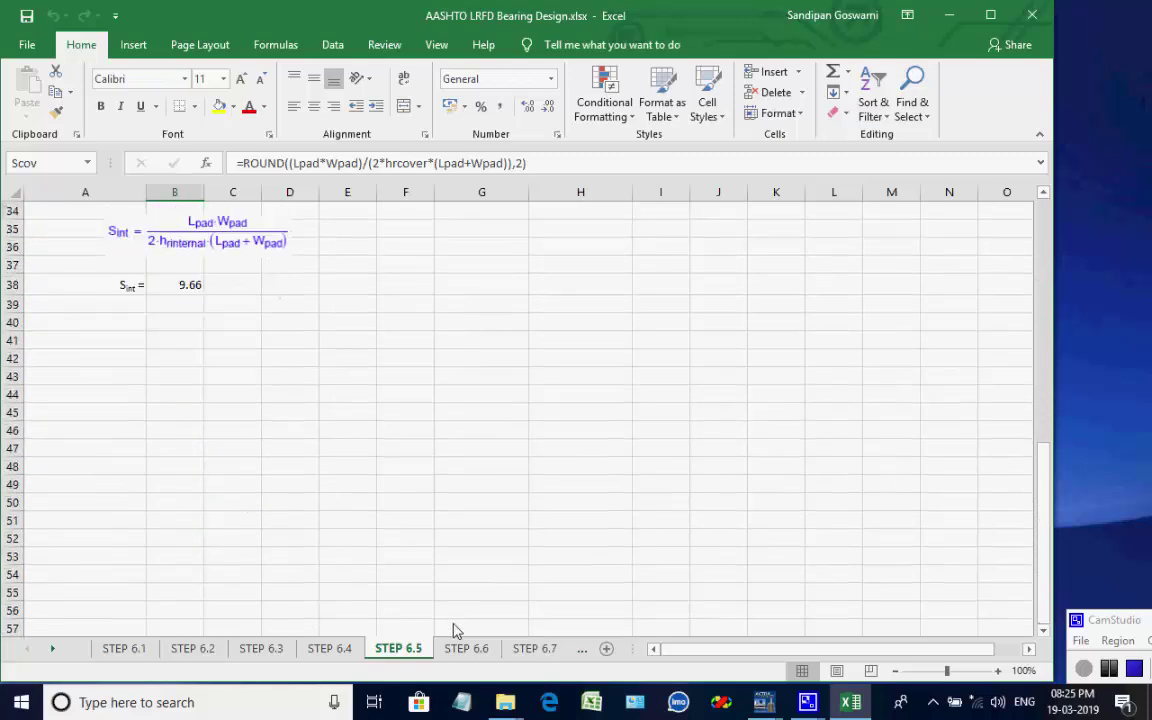
- Review the compressive stress check on sheet STEP 6.6 and the compressive deflection check on sheet STEP 6.7
{"action": "left_click", "coordinate": [464, 647]}
{"action": "scroll", "coordinate": [528, 460], "scroll_direction": "up", "scroll_amount": 7}
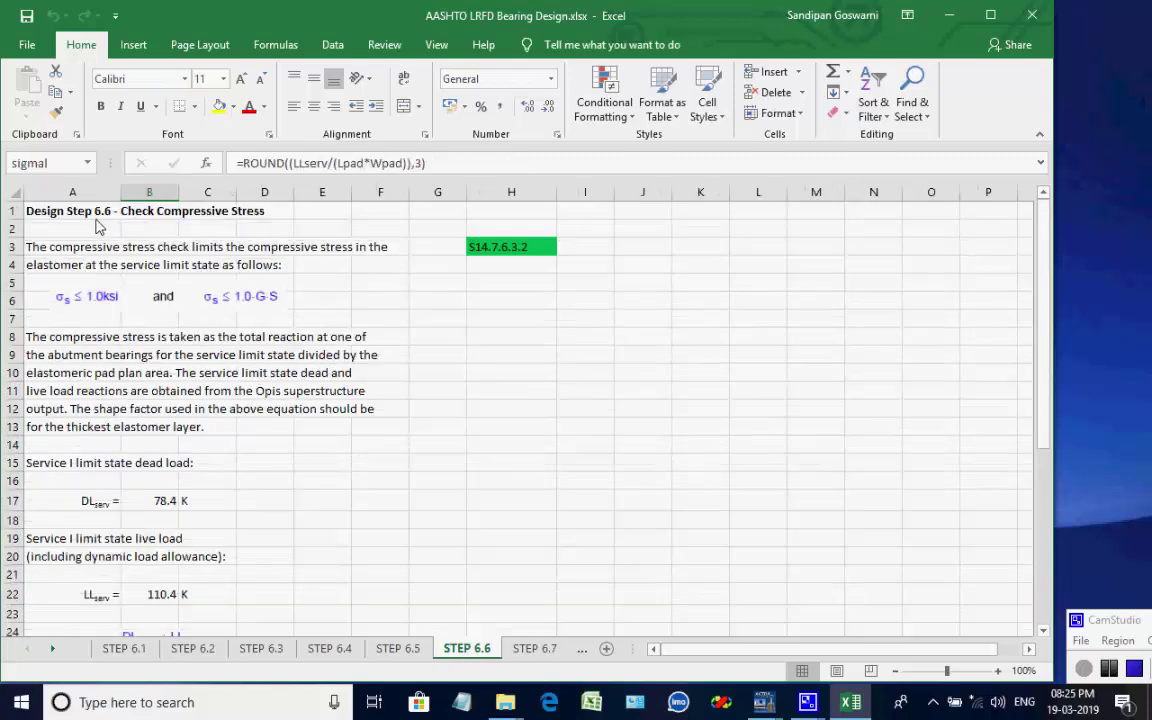
{"action": "scroll", "coordinate": [305, 292], "scroll_direction": "down", "scroll_amount": 7}
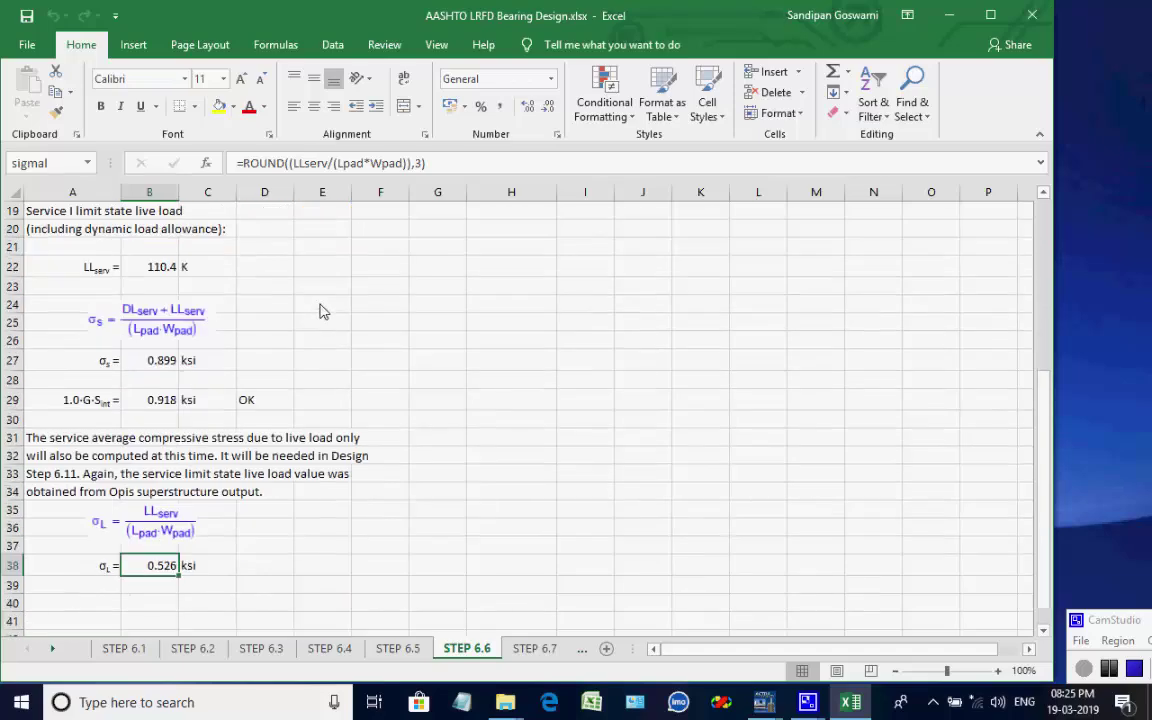
{"action": "left_click", "coordinate": [521, 651]}
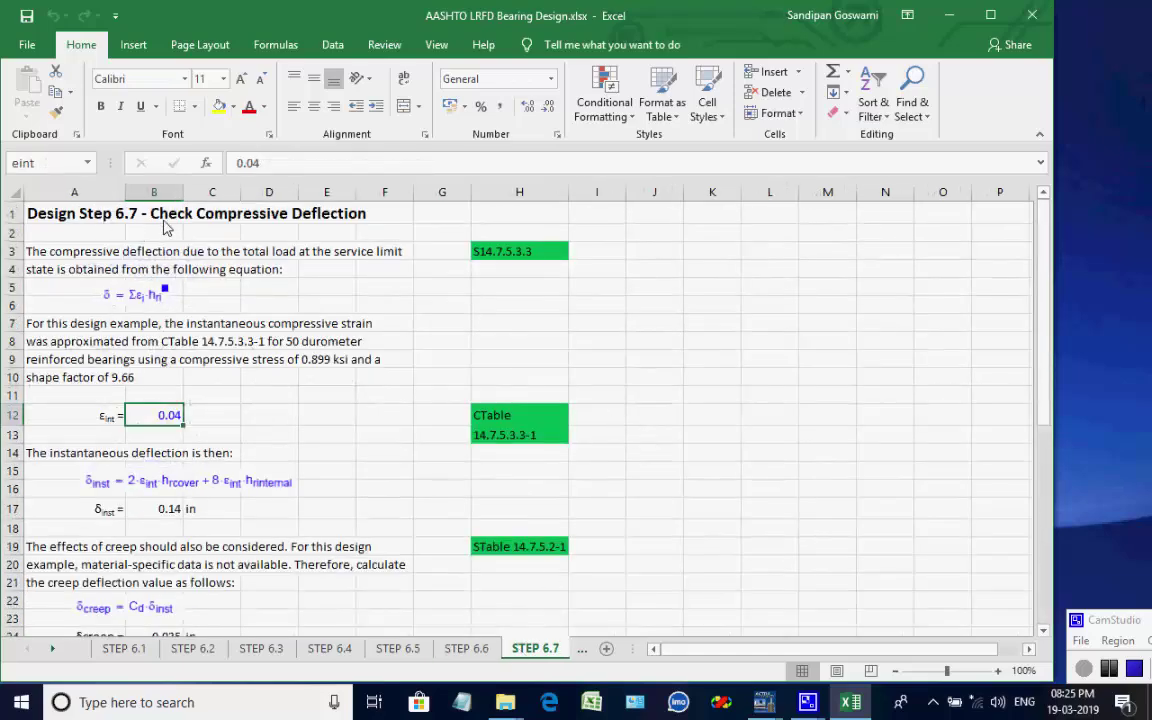
{"action": "scroll", "coordinate": [539, 279], "scroll_direction": "down", "scroll_amount": 8}
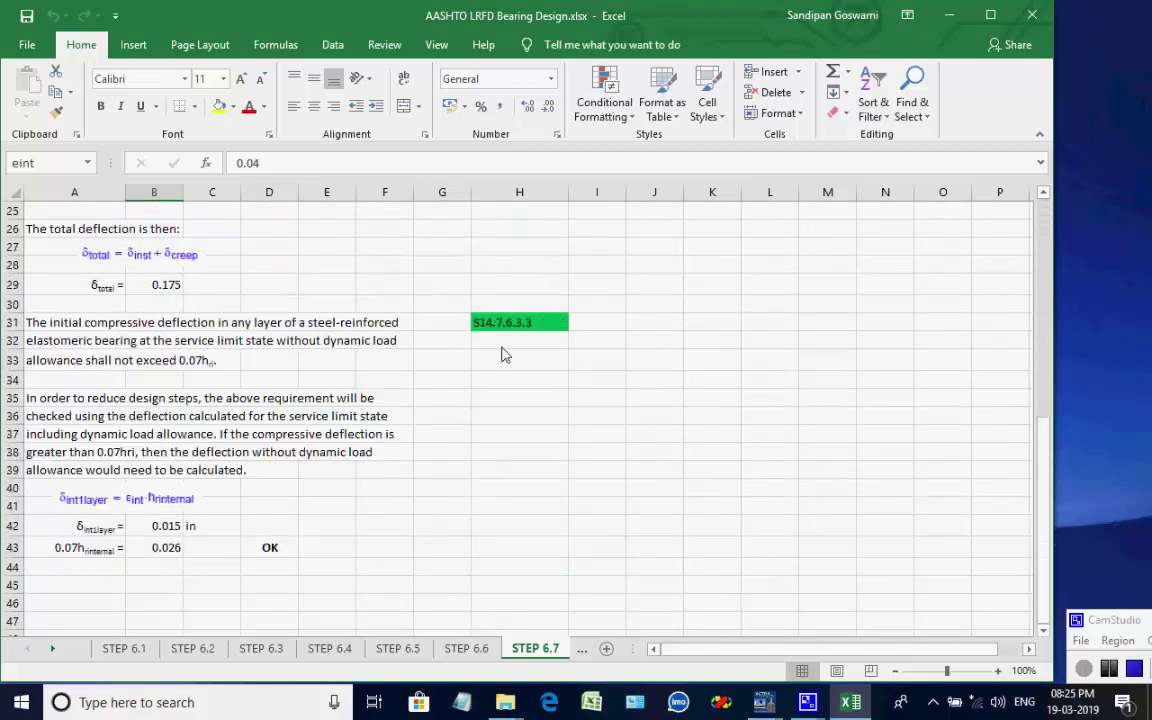
- Review the shear deformation check on sheet STEP 6.8 and the rotation or combined compression and rotation check on sheet STEP 6.9
{"action": "left_click", "coordinate": [55, 650]}
{"action": "left_click", "coordinate": [55, 650]}
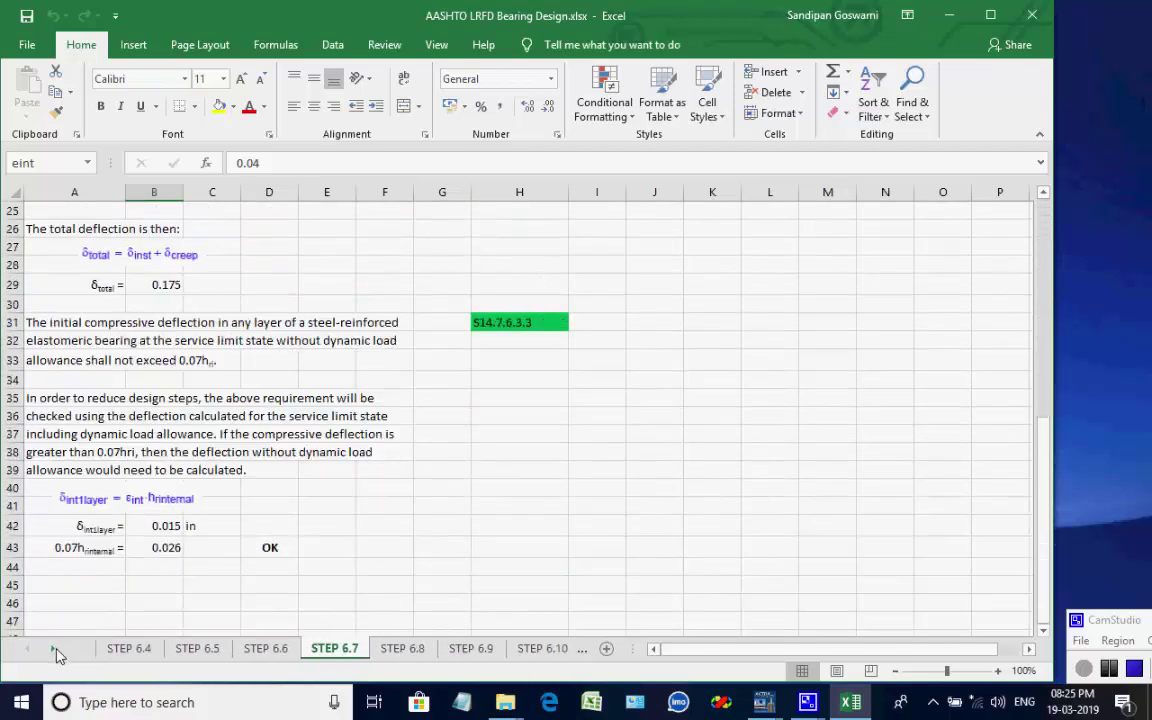
{"action": "left_click", "coordinate": [55, 650]}
{"action": "left_click", "coordinate": [55, 650]}
{"action": "left_click", "coordinate": [55, 650]}
{"action": "left_click", "coordinate": [125, 649]}
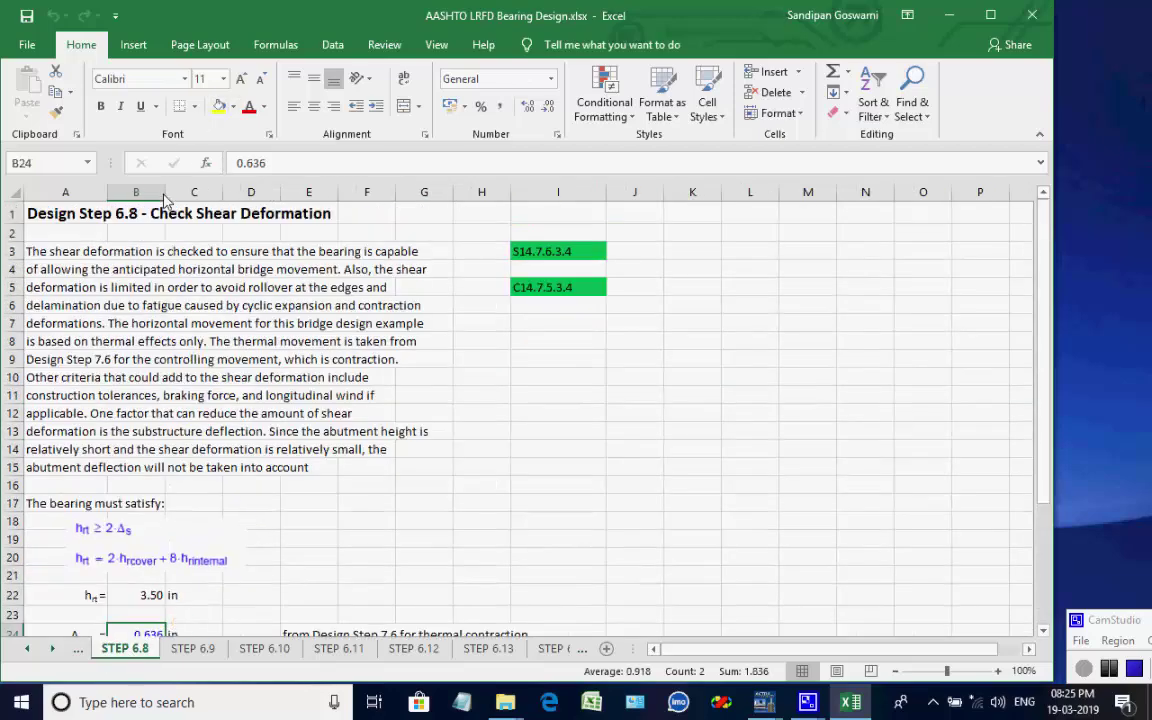
{"action": "left_click", "coordinate": [193, 650]}
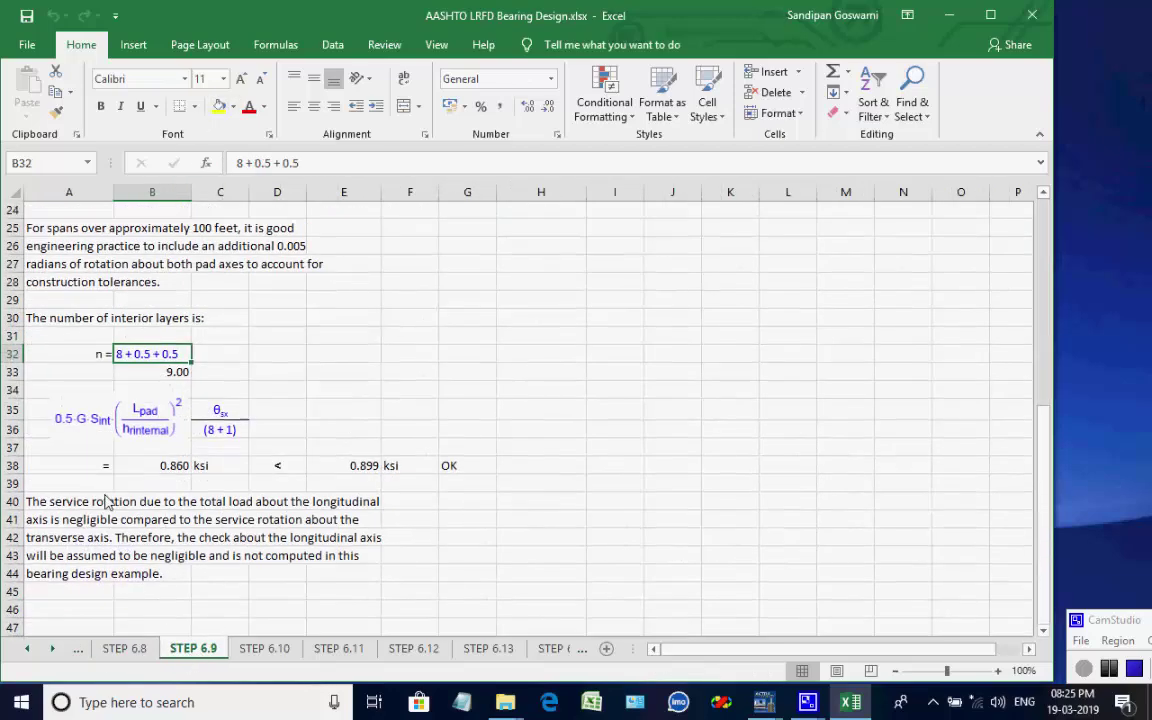
{"action": "scroll", "coordinate": [105, 490], "scroll_direction": "up", "scroll_amount": 8}
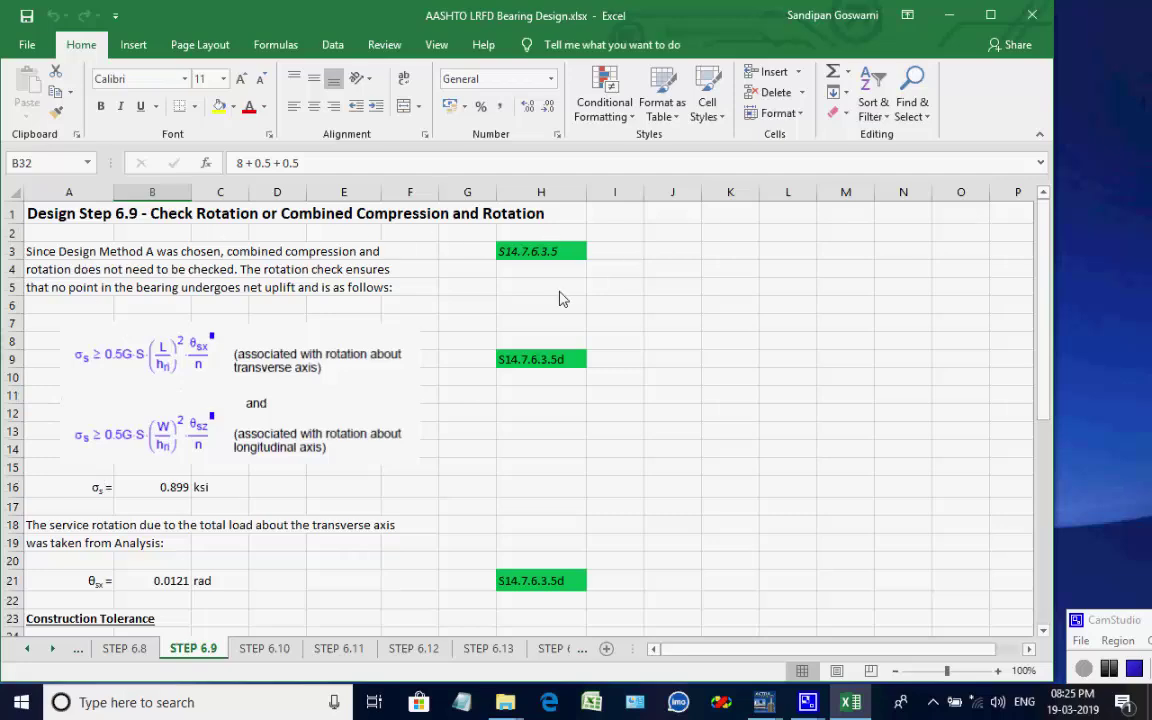
- Review the pad stability check on sheet STEP 6.10 and the steel reinforcement thickness checks on sheet STEP 6.11
{"action": "left_click", "coordinate": [283, 648]}
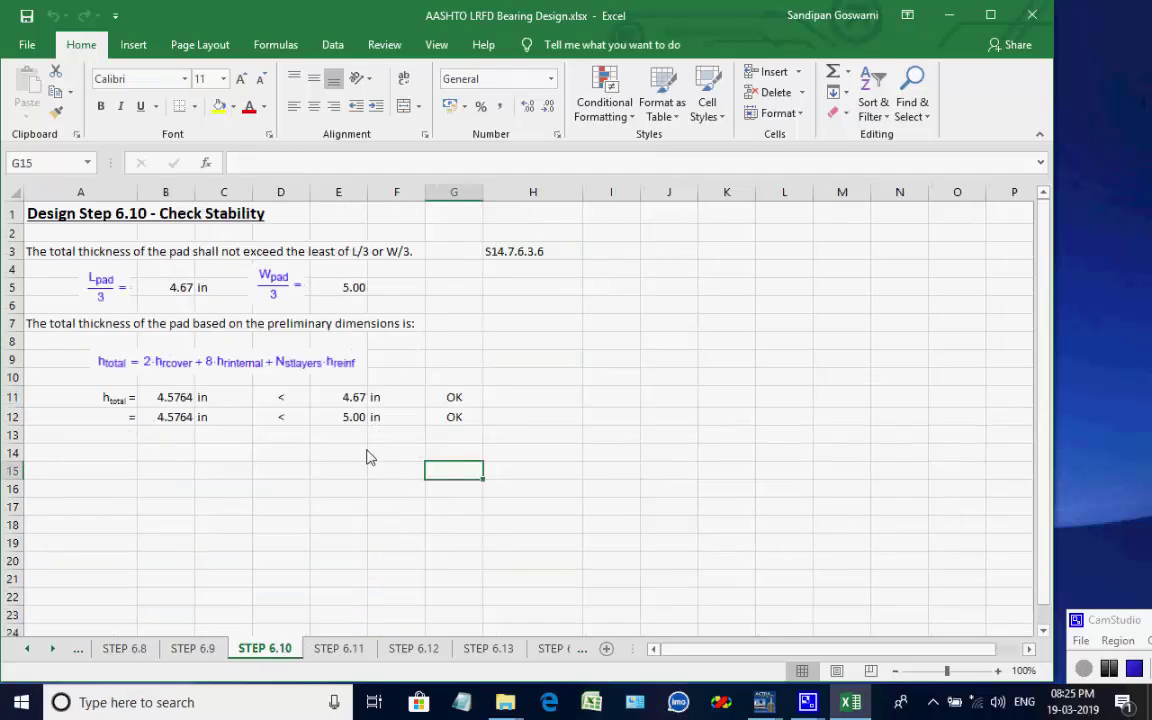
{"action": "left_click", "coordinate": [345, 649]}
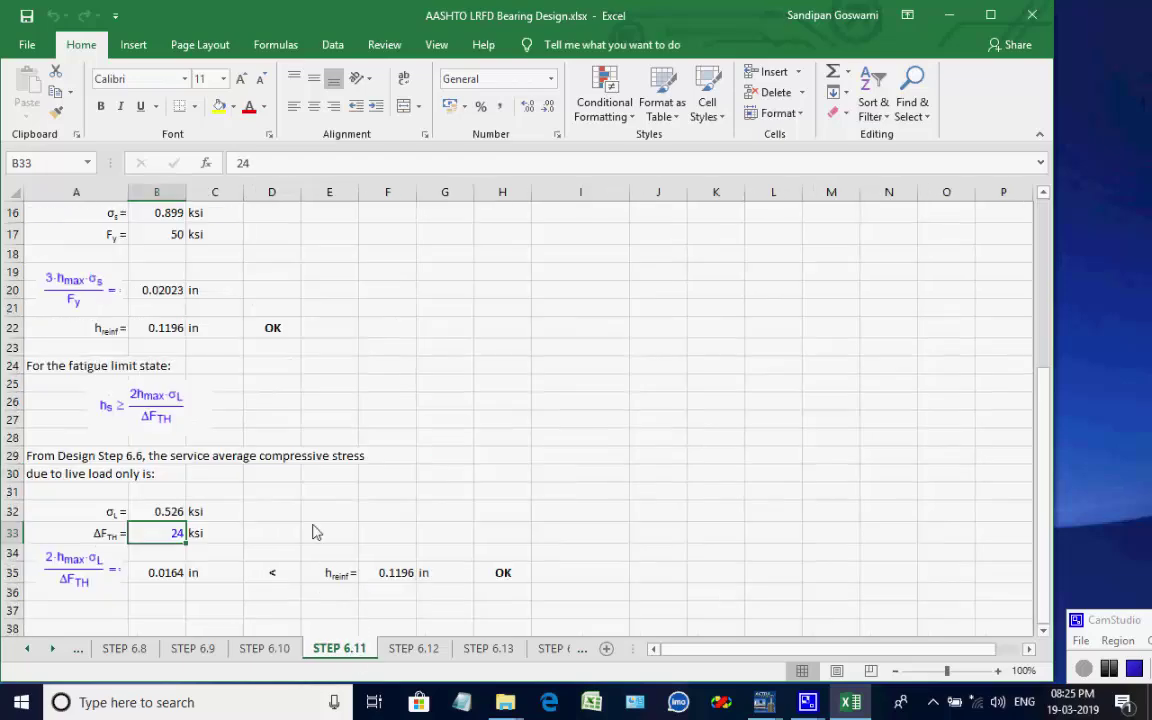
{"action": "scroll", "coordinate": [310, 500], "scroll_direction": "up", "scroll_amount": 5}
{"action": "scroll", "coordinate": [303, 424], "scroll_direction": "down", "scroll_amount": 6}
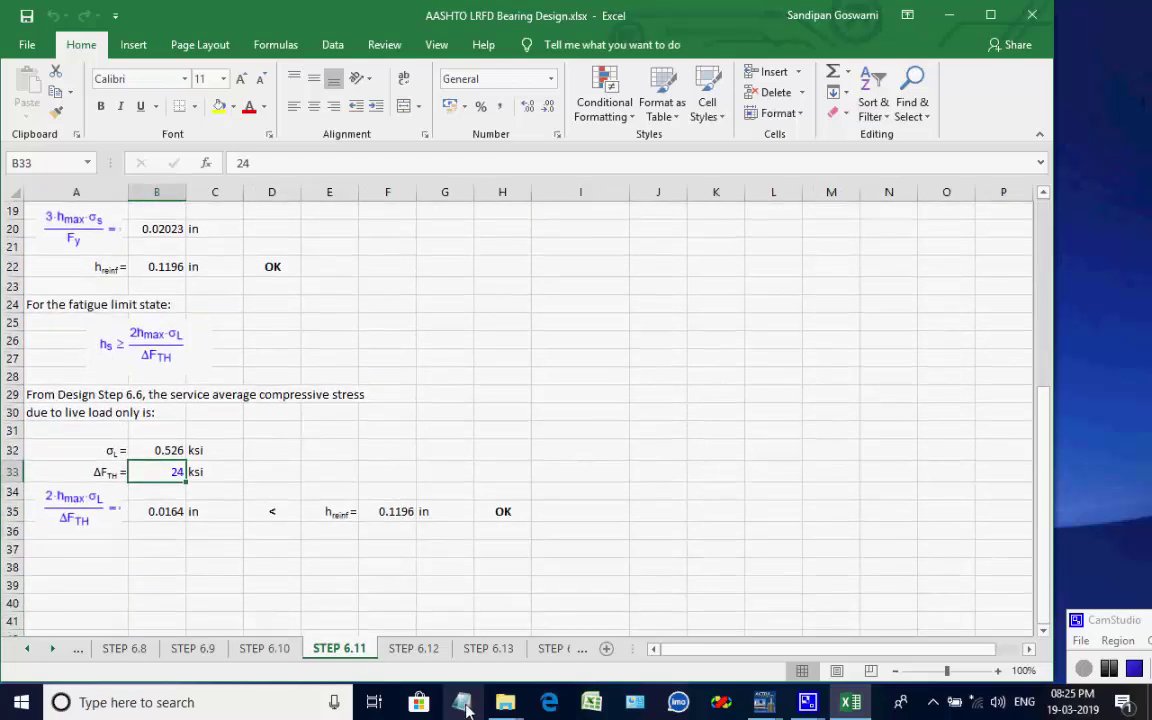
- Review the design for anchorage on sheet STEP 6.12, from the wind shear forces through the horizontal movement conclusion
{"action": "left_click", "coordinate": [429, 649]}
{"action": "scroll", "coordinate": [391, 442], "scroll_direction": "up", "scroll_amount": 10}
{"action": "scroll", "coordinate": [383, 434], "scroll_direction": "up", "scroll_amount": 1}
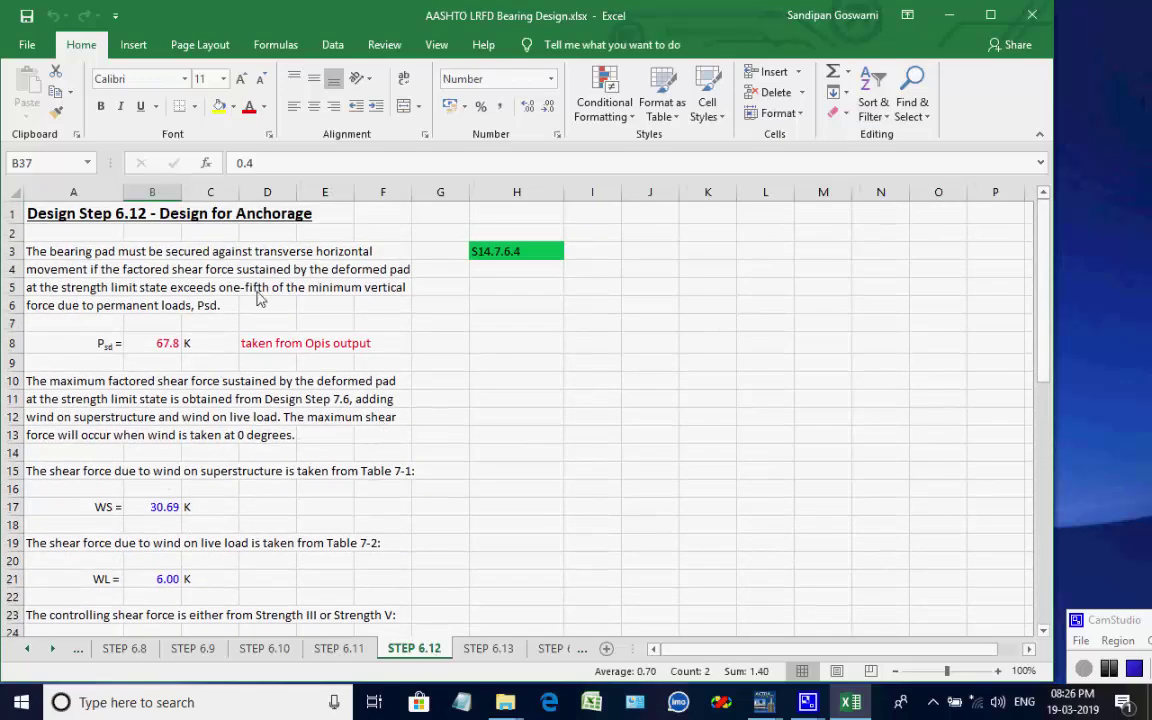
{"action": "scroll", "coordinate": [380, 444], "scroll_direction": "down", "scroll_amount": 12}
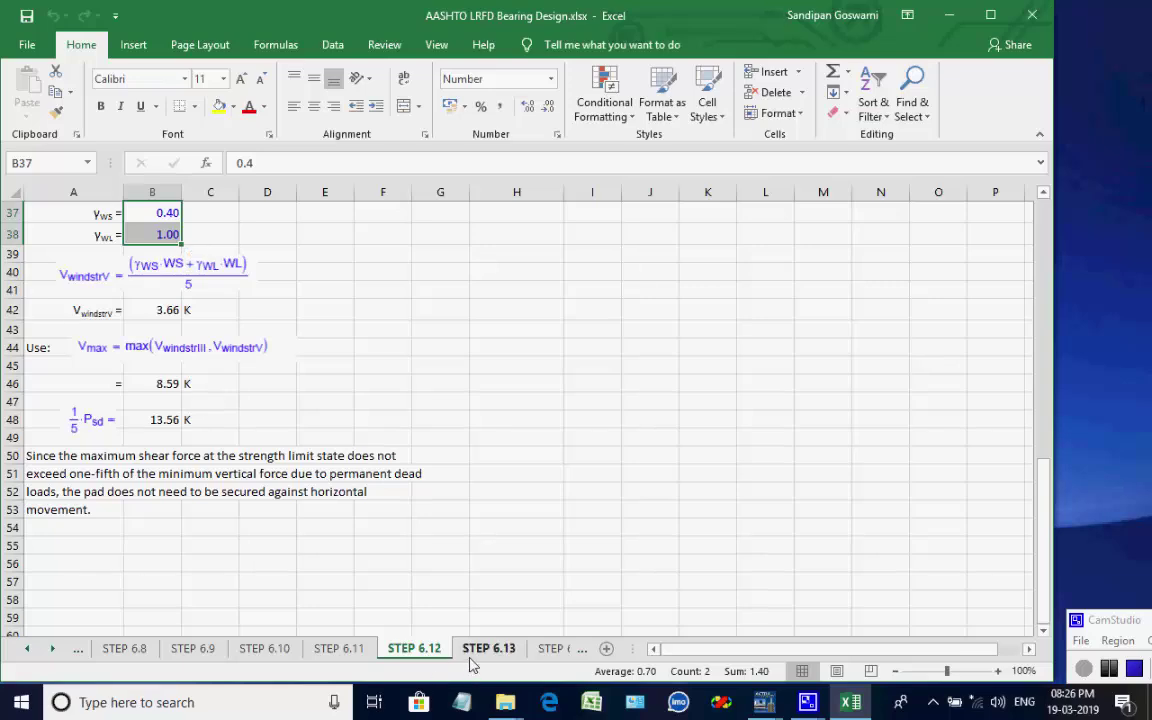
- Review the anchorage design for fixed bearings on sheet STEP 6.13, from the earthquake load through the anchor bolt embedment length
{"action": "key", "text": "ctrl+Page_Down"}
{"action": "scroll", "coordinate": [447, 461], "scroll_direction": "up", "scroll_amount": 20}
{"action": "scroll", "coordinate": [446, 460], "scroll_direction": "up", "scroll_amount": 8}
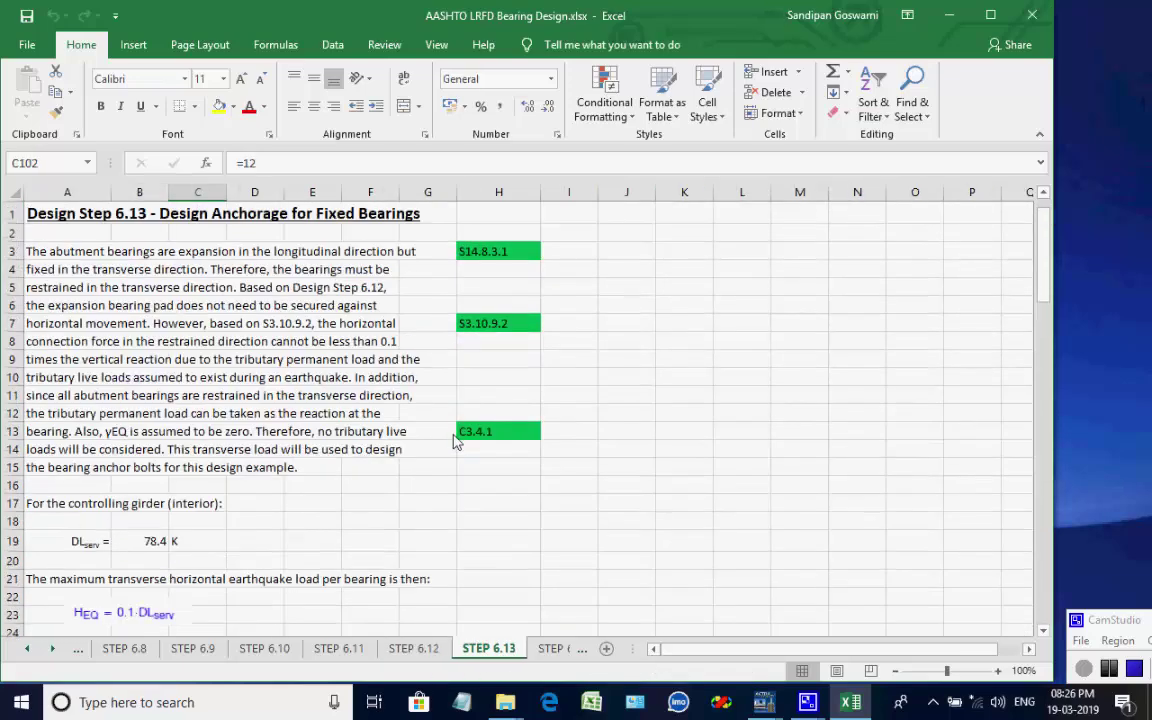
{"action": "scroll", "coordinate": [313, 403], "scroll_direction": "down", "scroll_amount": 14}
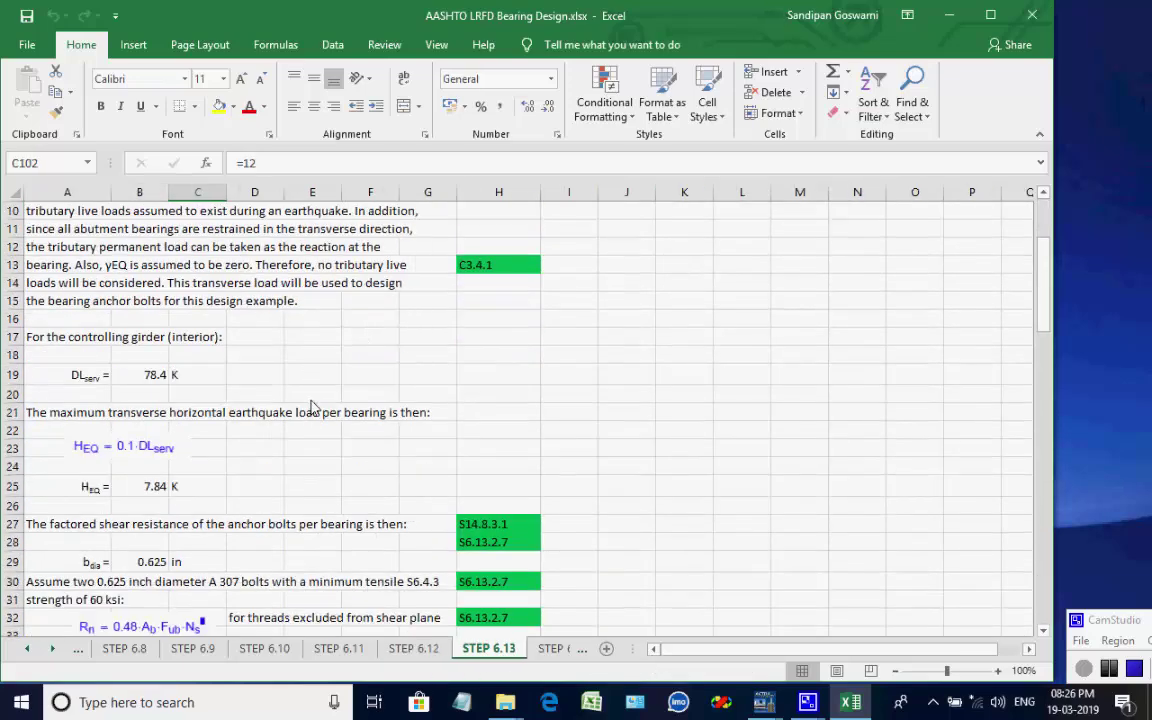
{"action": "scroll", "coordinate": [335, 414], "scroll_direction": "down", "scroll_amount": 12}
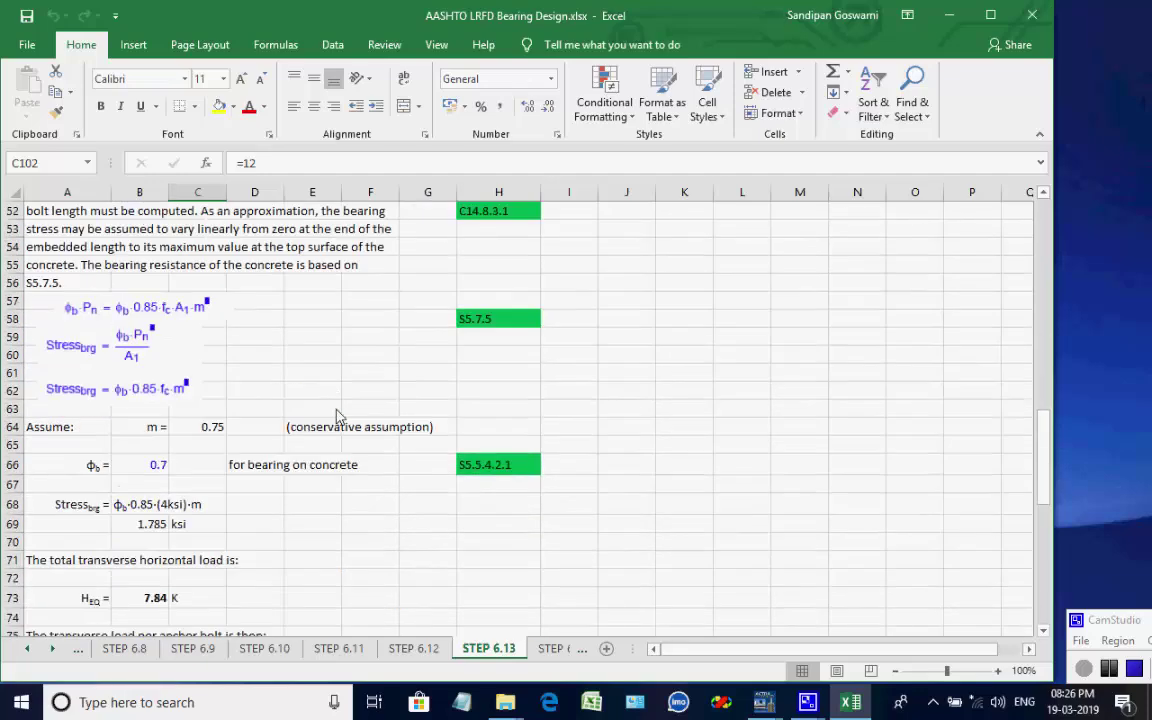
{"action": "scroll", "coordinate": [338, 416], "scroll_direction": "down", "scroll_amount": 2}
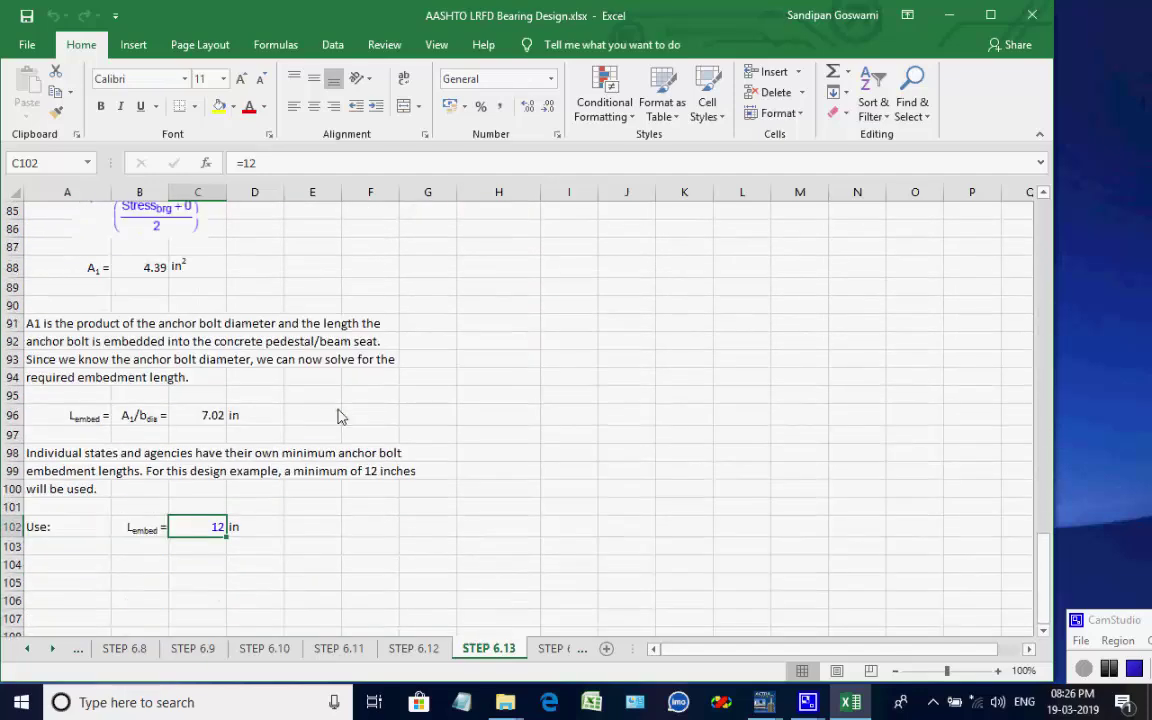
- Examine the bearing pad plan, elevation and anchor bolt embedment figures on sheet STEP 6.14
{"action": "left_click", "coordinate": [551, 648]}
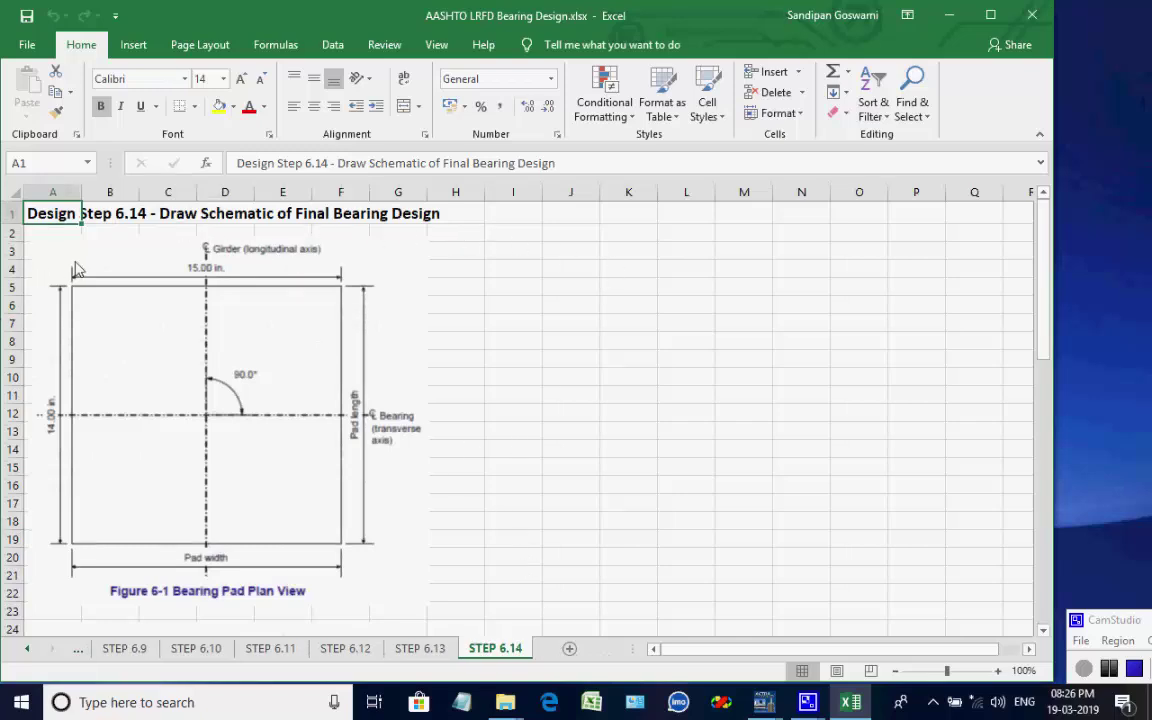
{"action": "scroll", "coordinate": [495, 570], "scroll_direction": "down", "scroll_amount": 11}
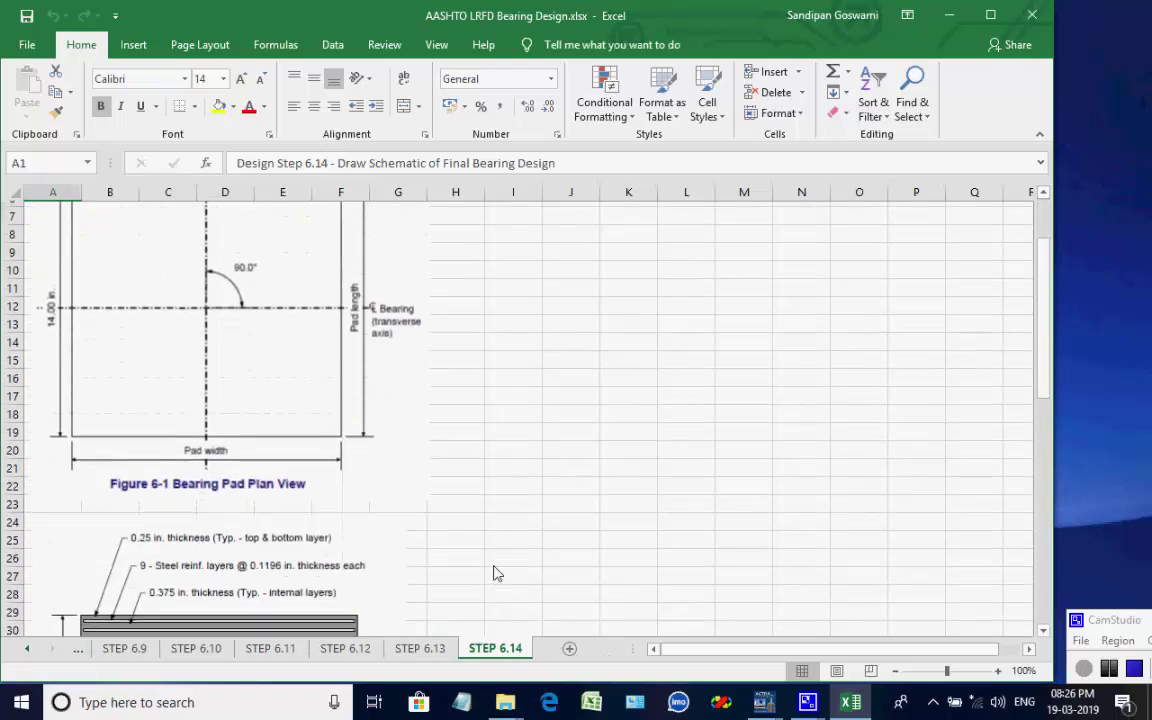
{"action": "scroll", "coordinate": [495, 566], "scroll_direction": "down", "scroll_amount": 5}
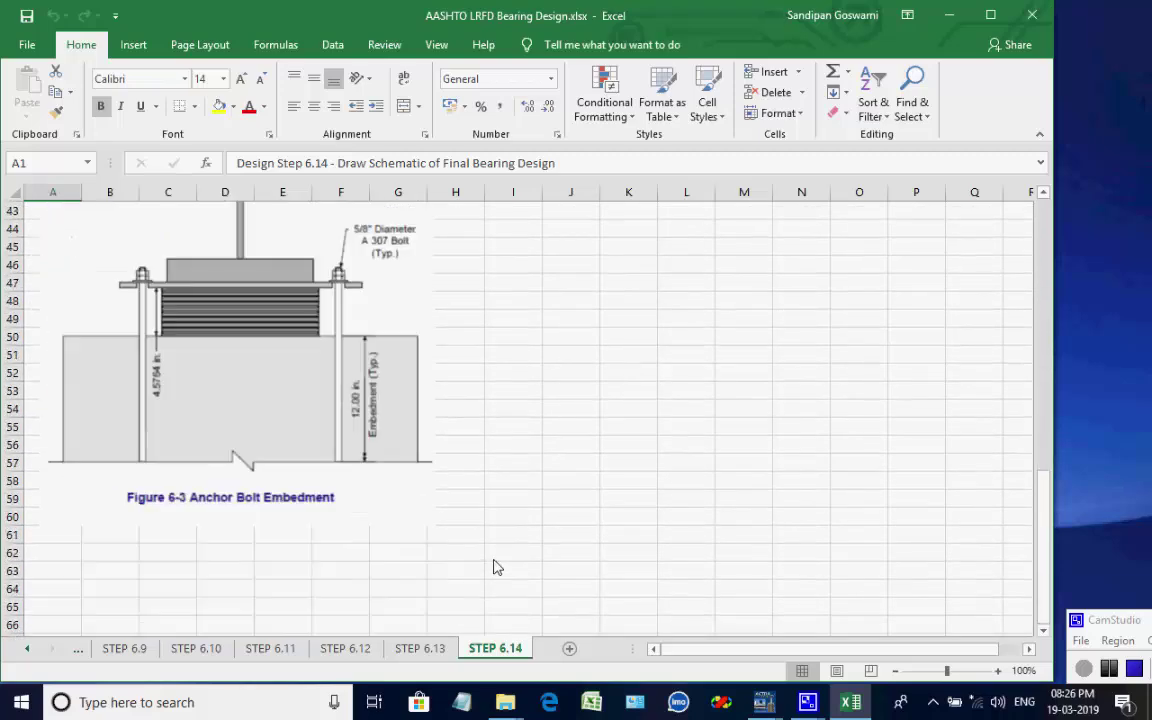
{"action": "scroll", "coordinate": [404, 437], "scroll_direction": "up", "scroll_amount": 9}
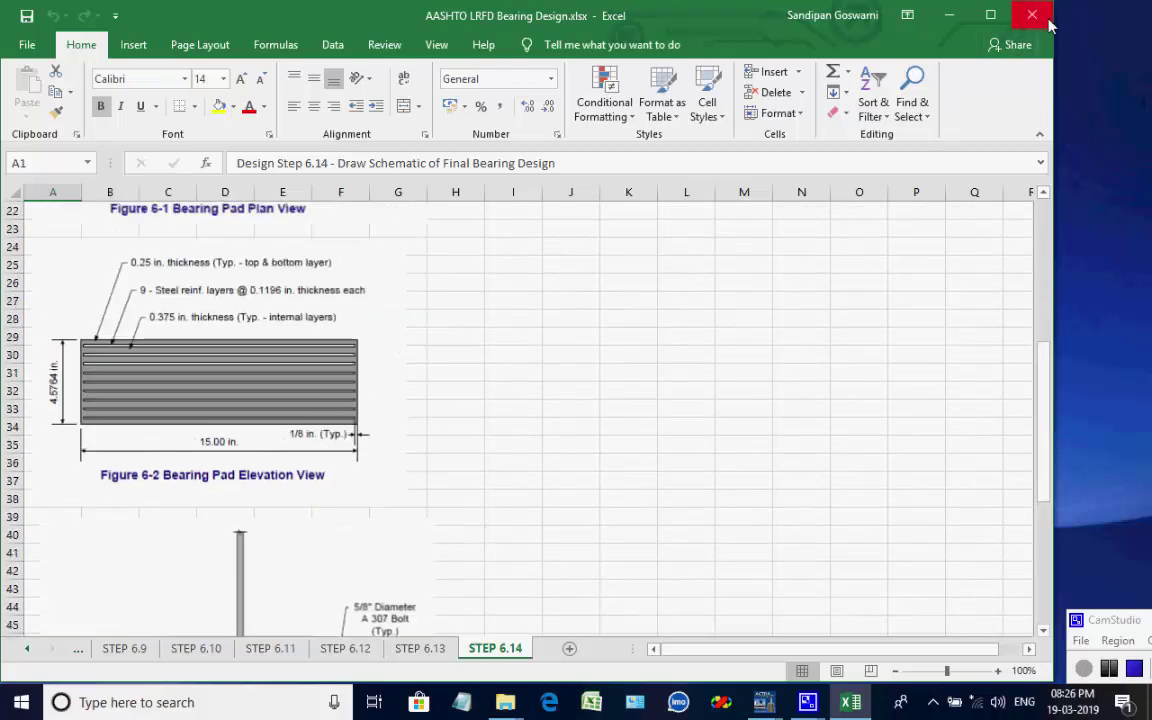
- Minimize the bearing workbook and open the sample prestressed box girder drawings from the PSC box girder bridge program's design drawings
{"action": "left_click", "coordinate": [946, 15]}
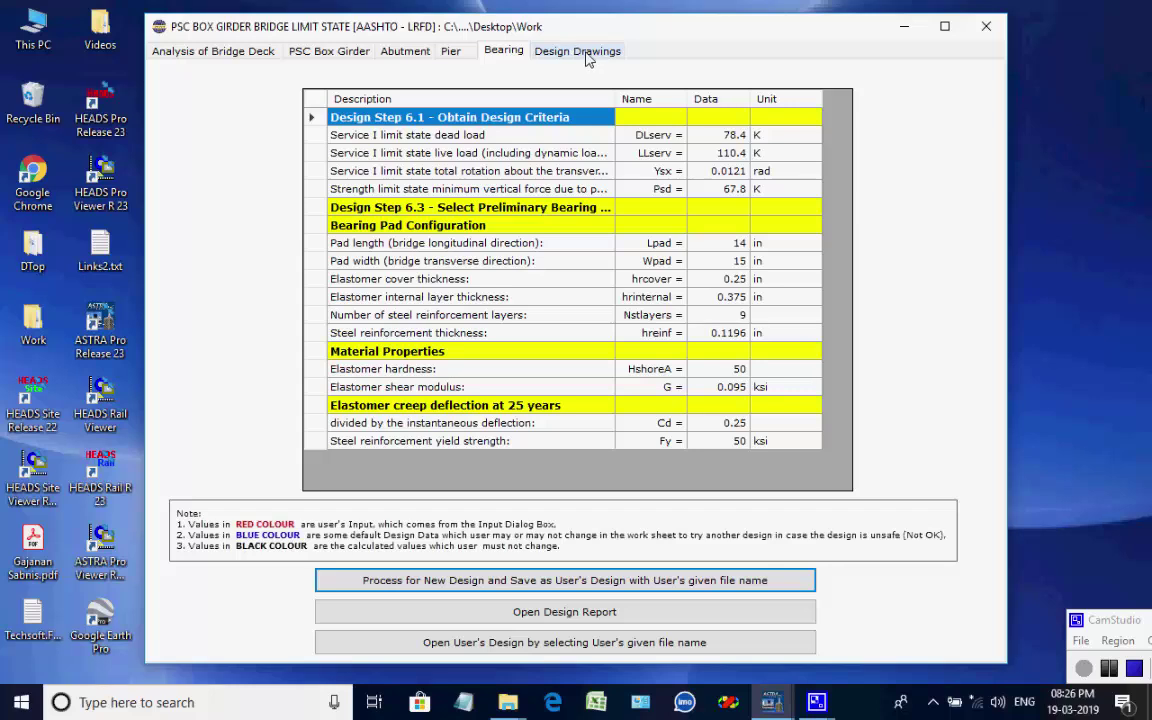
{"action": "left_click", "coordinate": [585, 51]}
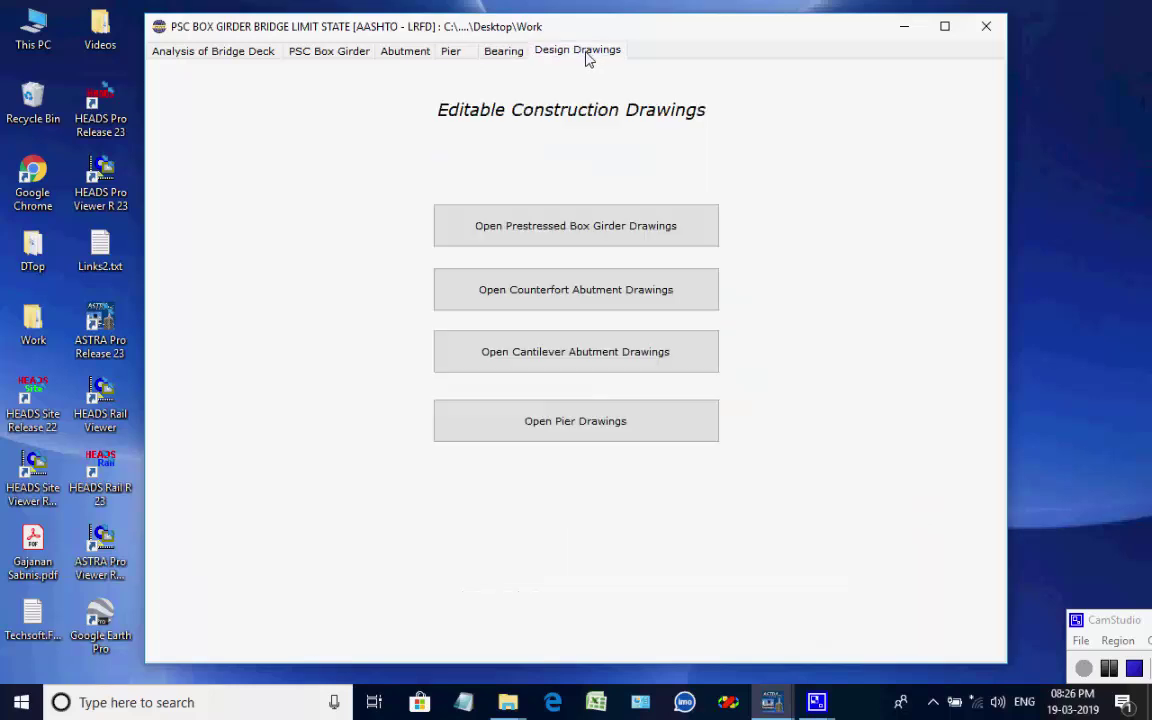
{"action": "left_click", "coordinate": [585, 236]}
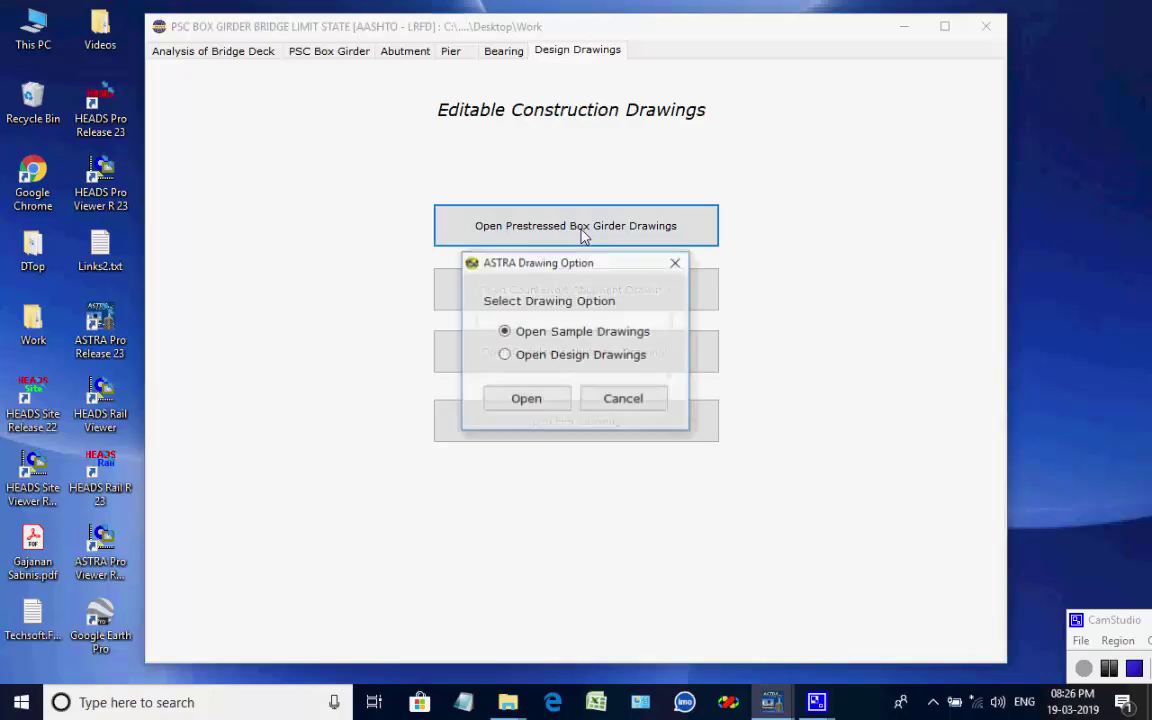
{"action": "left_click", "coordinate": [550, 403]}
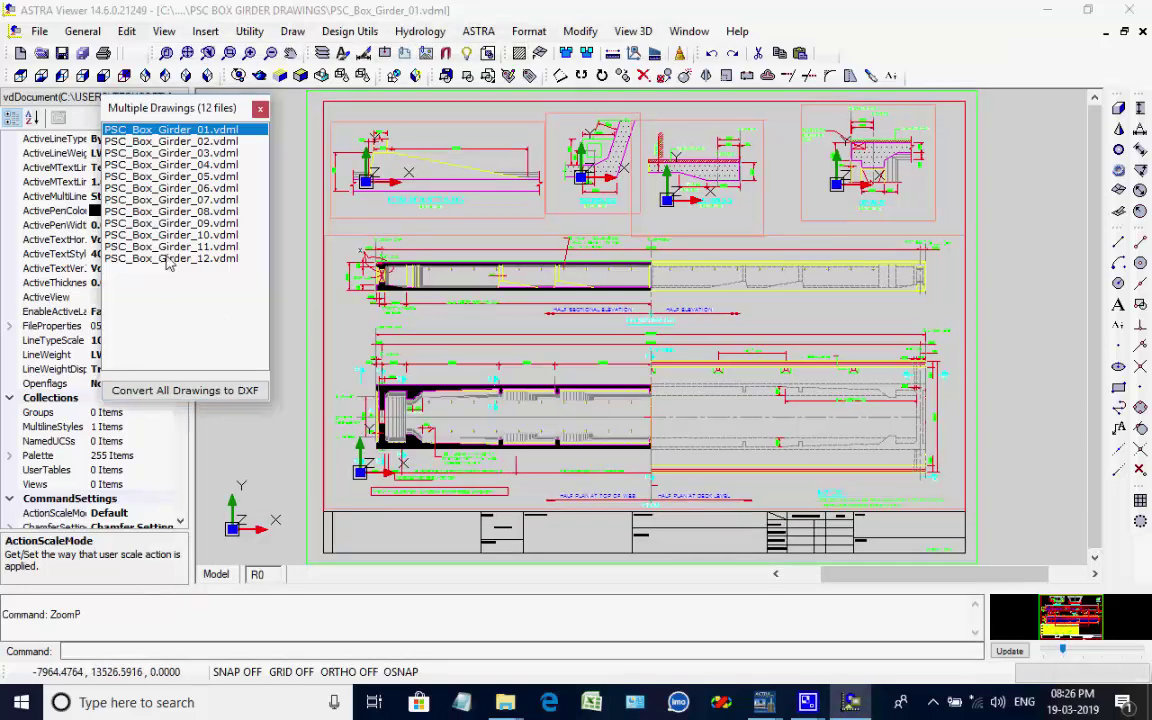
- View the box girder drawings PSC_Box_Girder_02.vdml through PSC_Box_Girder_12.vdml one after another
{"action": "left_click", "coordinate": [183, 145]}
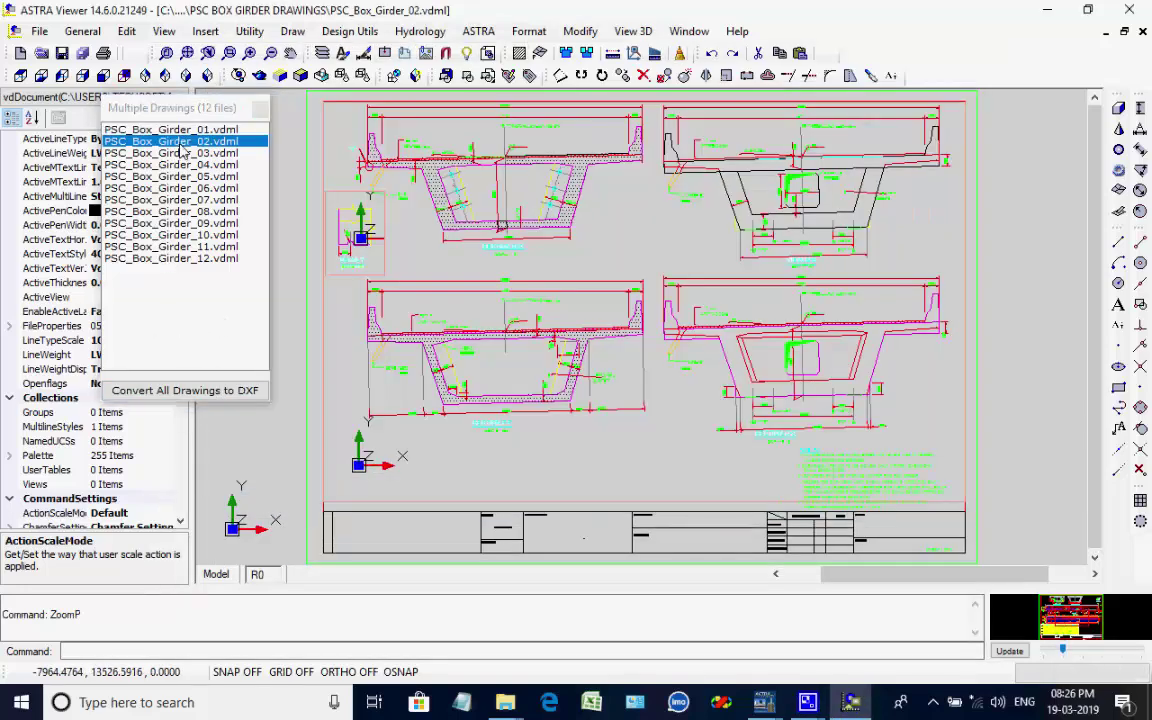
{"action": "left_click", "coordinate": [181, 154]}
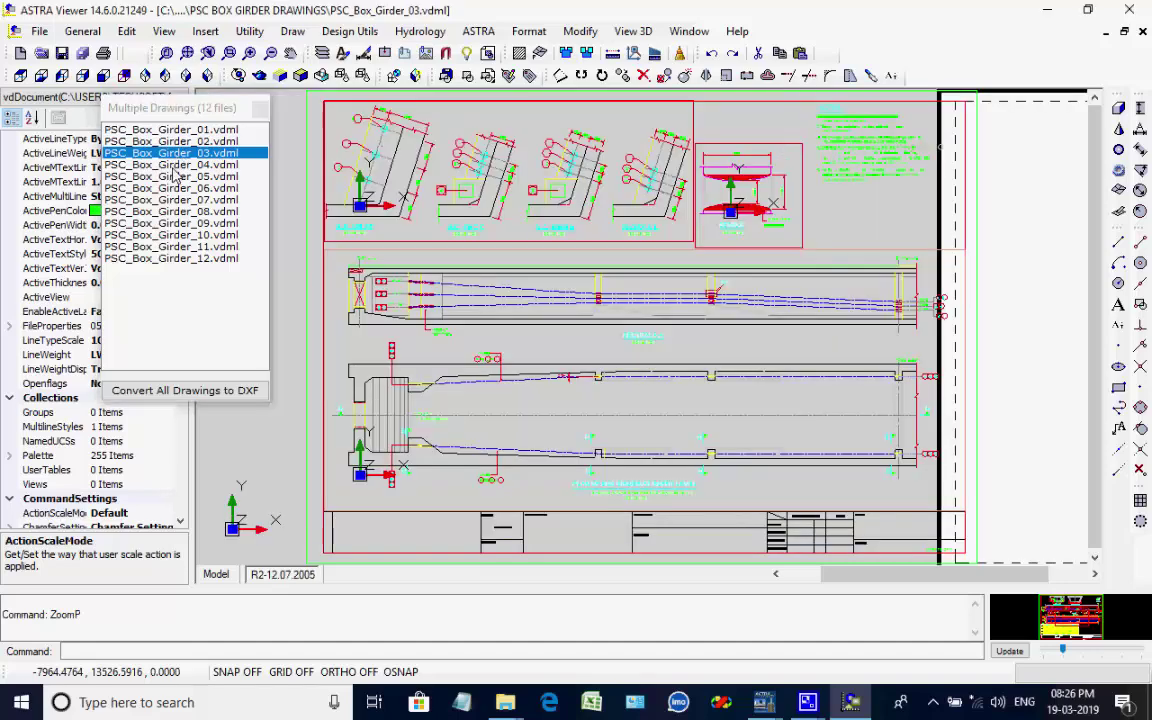
{"action": "left_click", "coordinate": [173, 165]}
{"action": "left_click", "coordinate": [174, 177]}
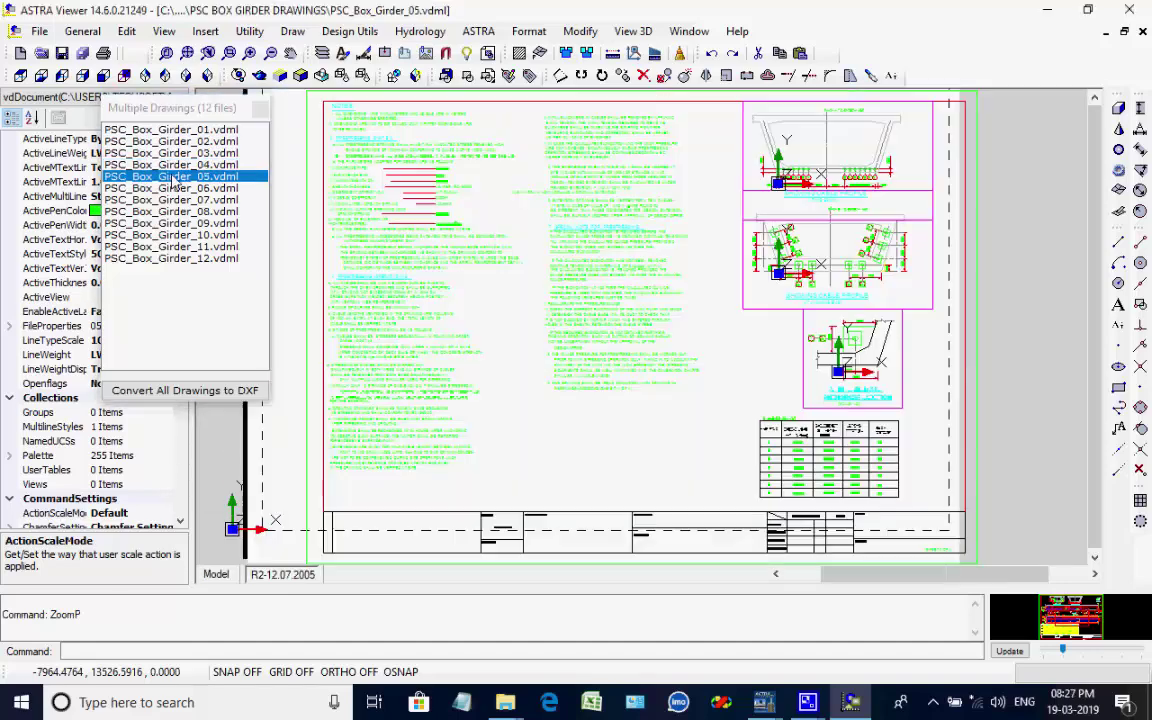
{"action": "left_click", "coordinate": [176, 189]}
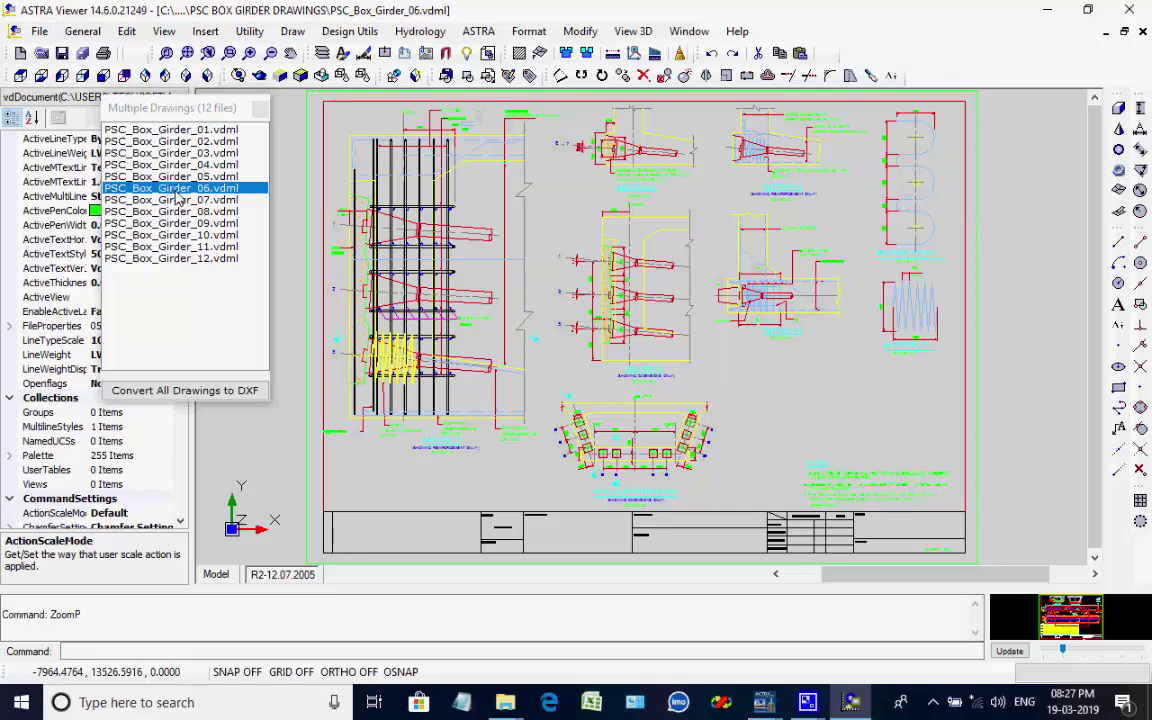
{"action": "left_click", "coordinate": [177, 202]}
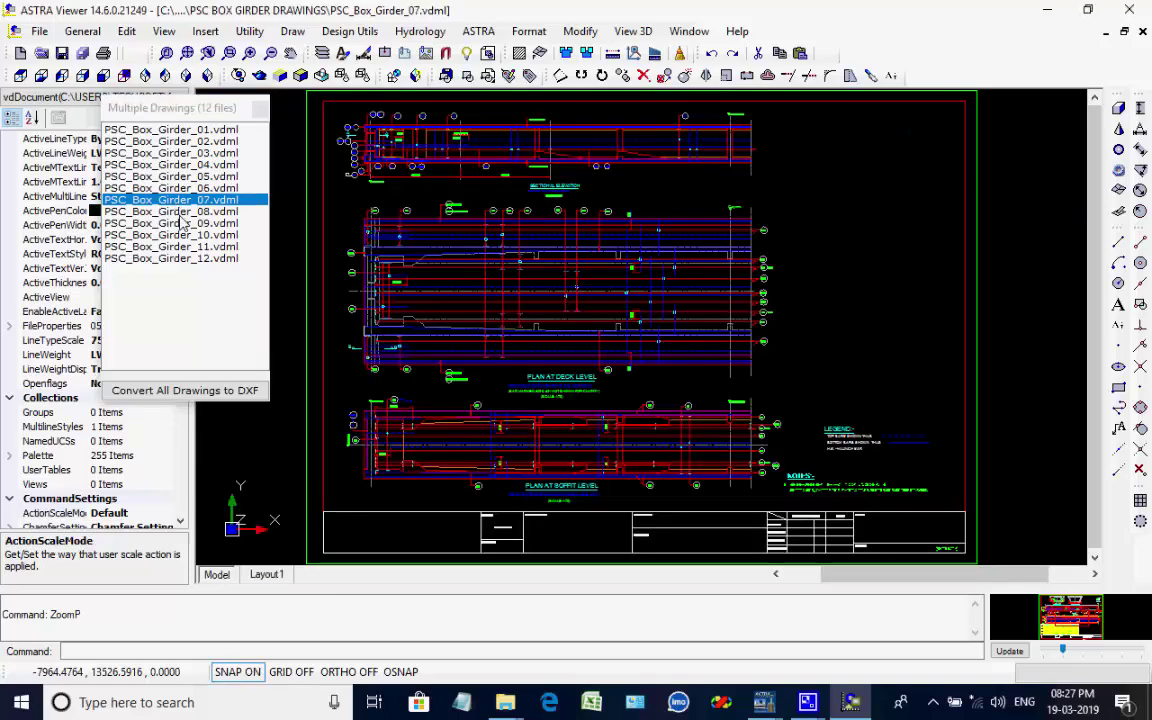
{"action": "left_click", "coordinate": [178, 212]}
{"action": "left_click", "coordinate": [180, 224]}
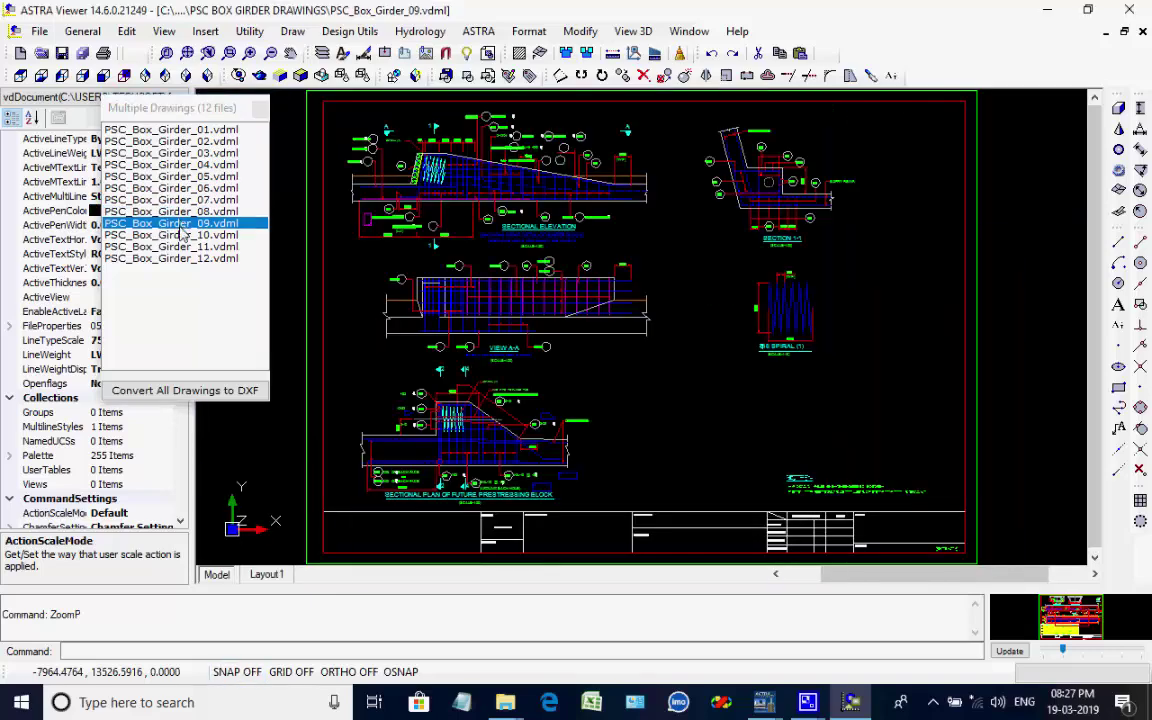
{"action": "left_click", "coordinate": [181, 237]}
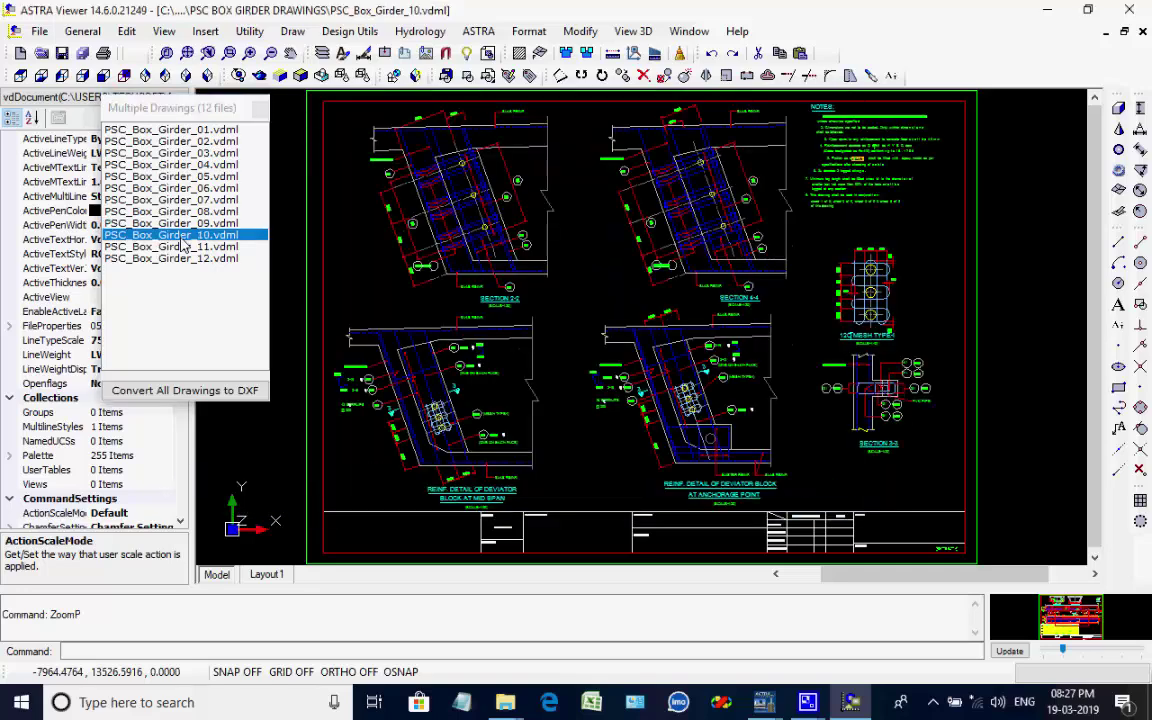
{"action": "left_click", "coordinate": [183, 247]}
{"action": "left_click", "coordinate": [185, 262]}
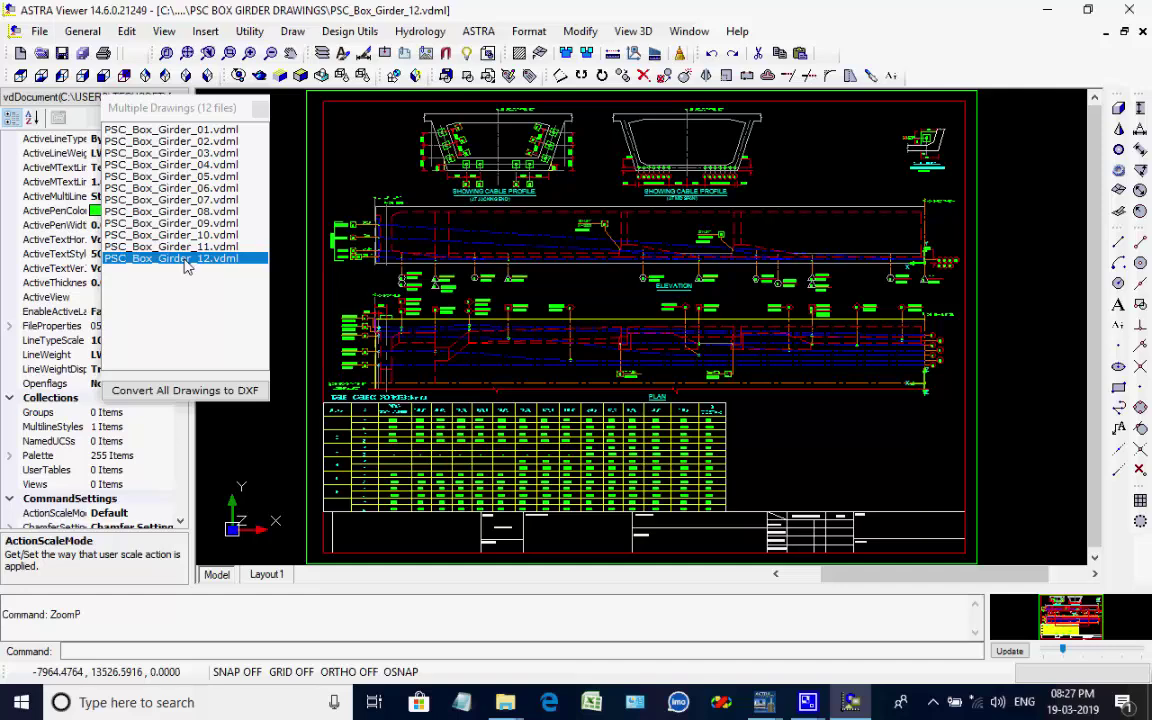
- Revisit PSC_Box_Girder_08.vdml and examine the notes and the blister block sectional elevation in PSC_Box_Girder_09.vdml
{"action": "left_click", "coordinate": [193, 214]}
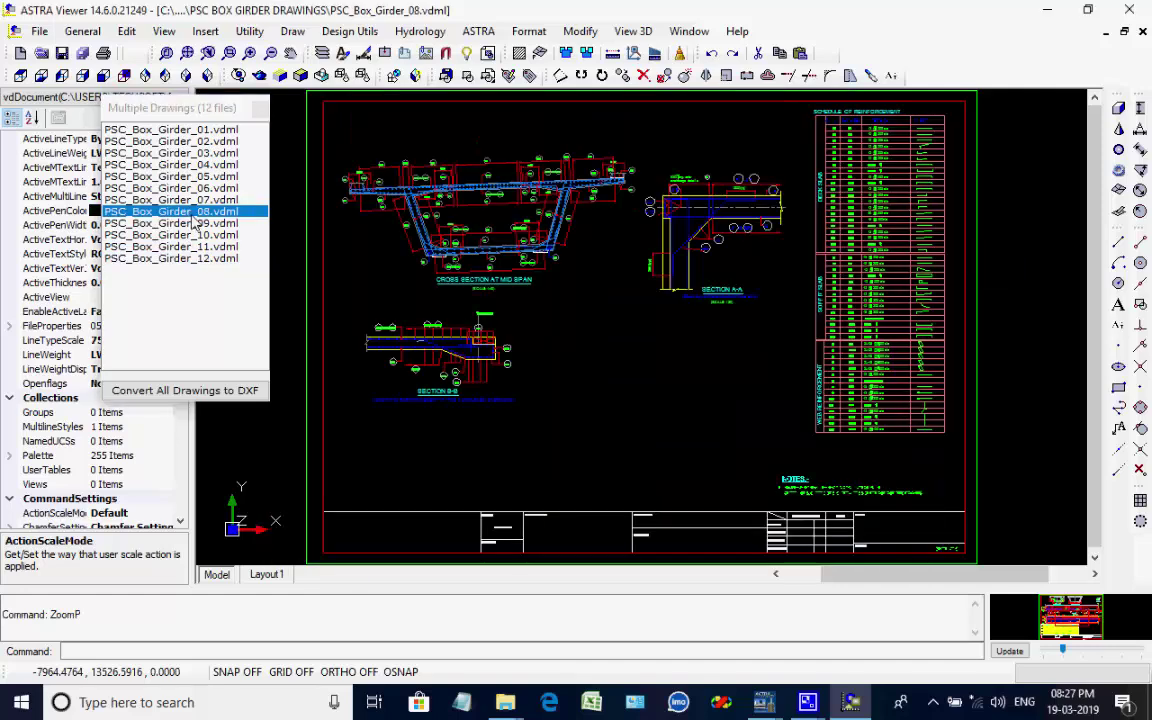
{"action": "left_click", "coordinate": [192, 224]}
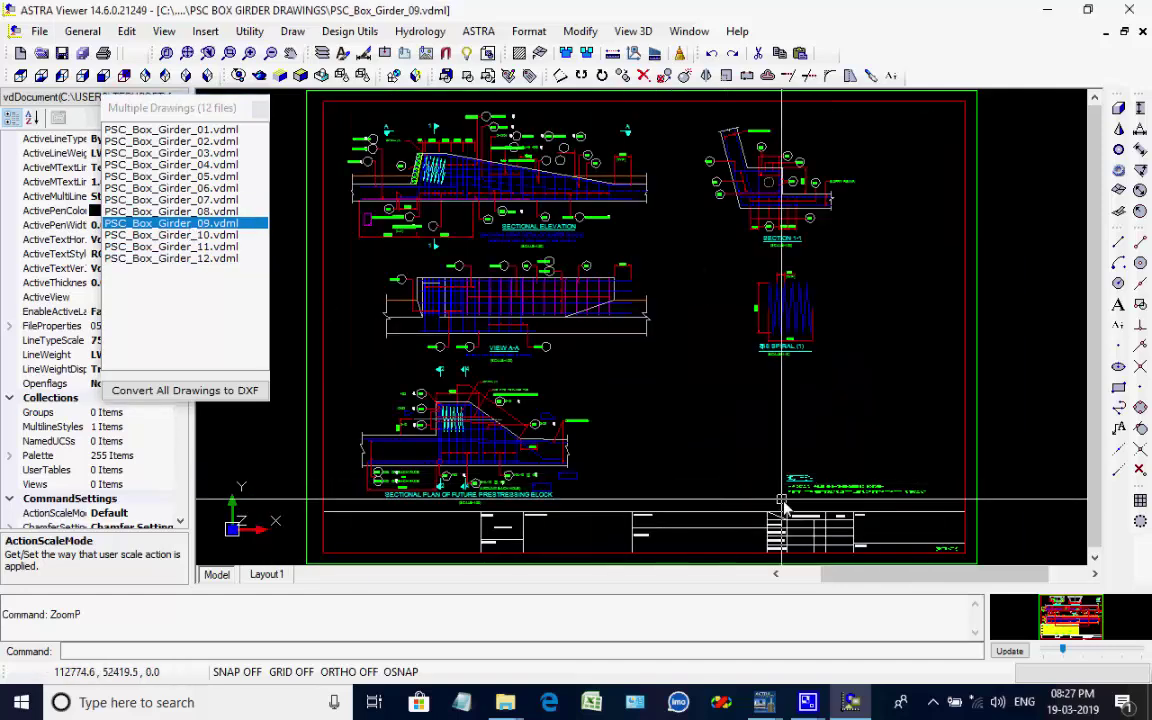
{"action": "scroll", "coordinate": [866, 519], "scroll_direction": "up", "scroll_amount": 6}
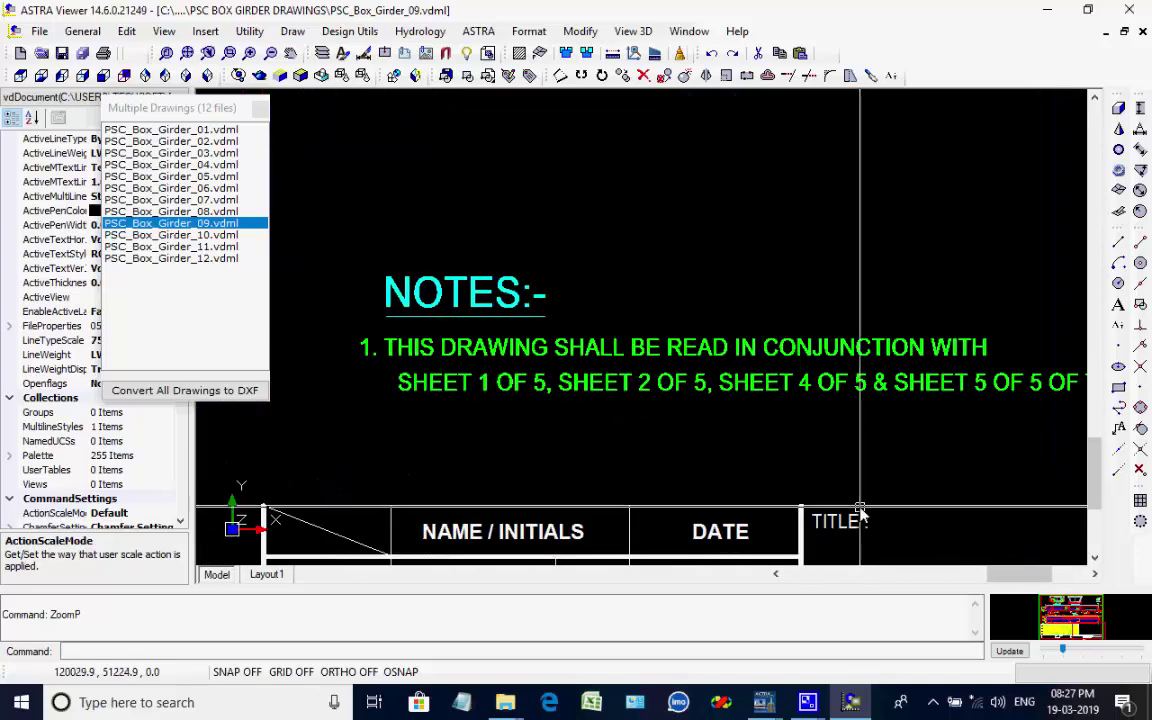
{"action": "scroll", "coordinate": [857, 513], "scroll_direction": "down", "scroll_amount": 4}
{"action": "scroll", "coordinate": [818, 484], "scroll_direction": "down", "scroll_amount": 3}
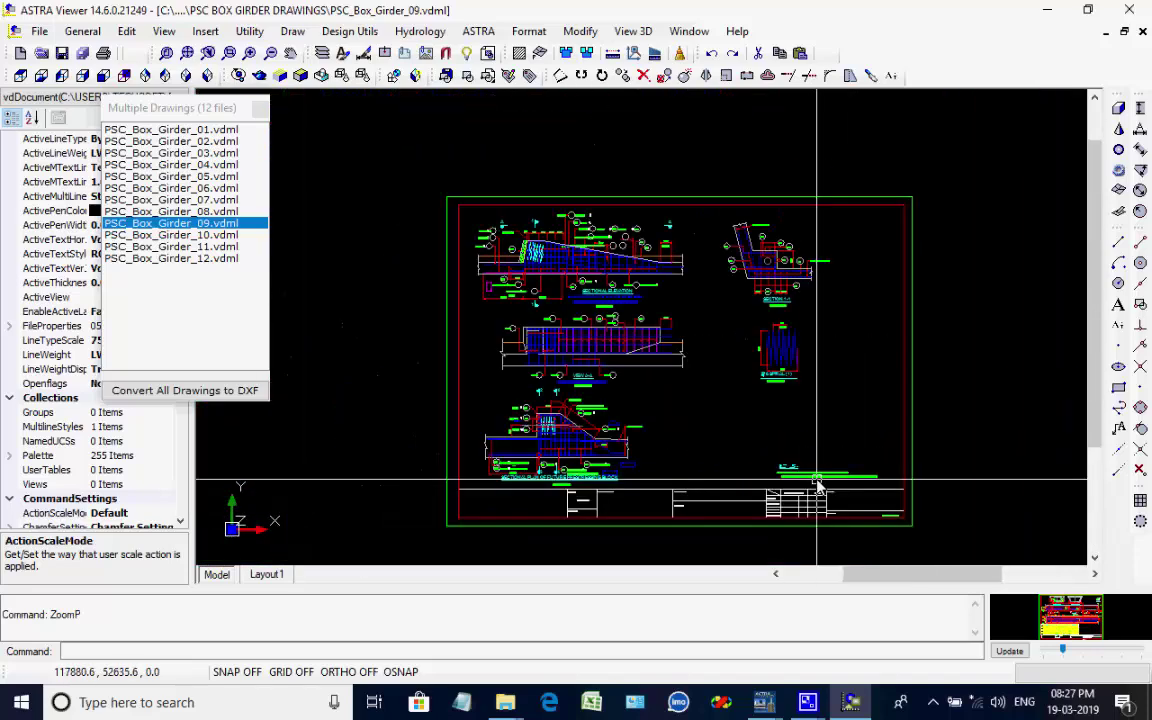
{"action": "scroll", "coordinate": [686, 333], "scroll_direction": "up", "scroll_amount": 4}
{"action": "scroll", "coordinate": [686, 333], "scroll_direction": "up", "scroll_amount": 1}
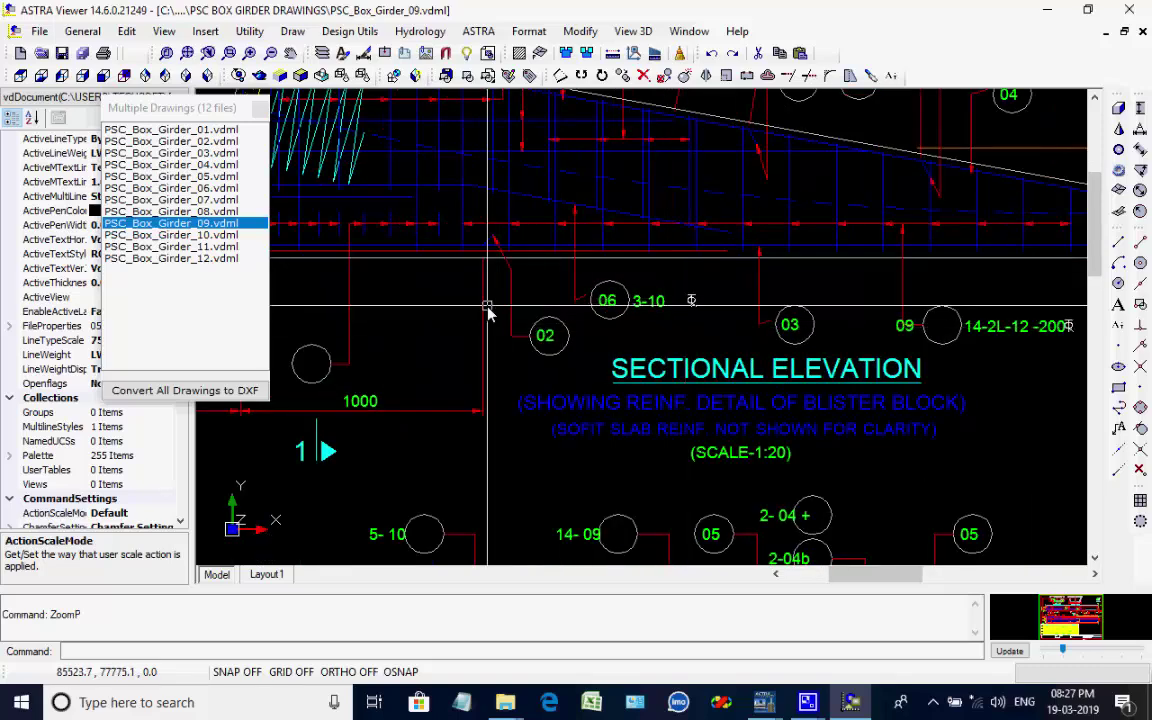
{"action": "scroll", "coordinate": [486, 313], "scroll_direction": "down", "scroll_amount": 5}
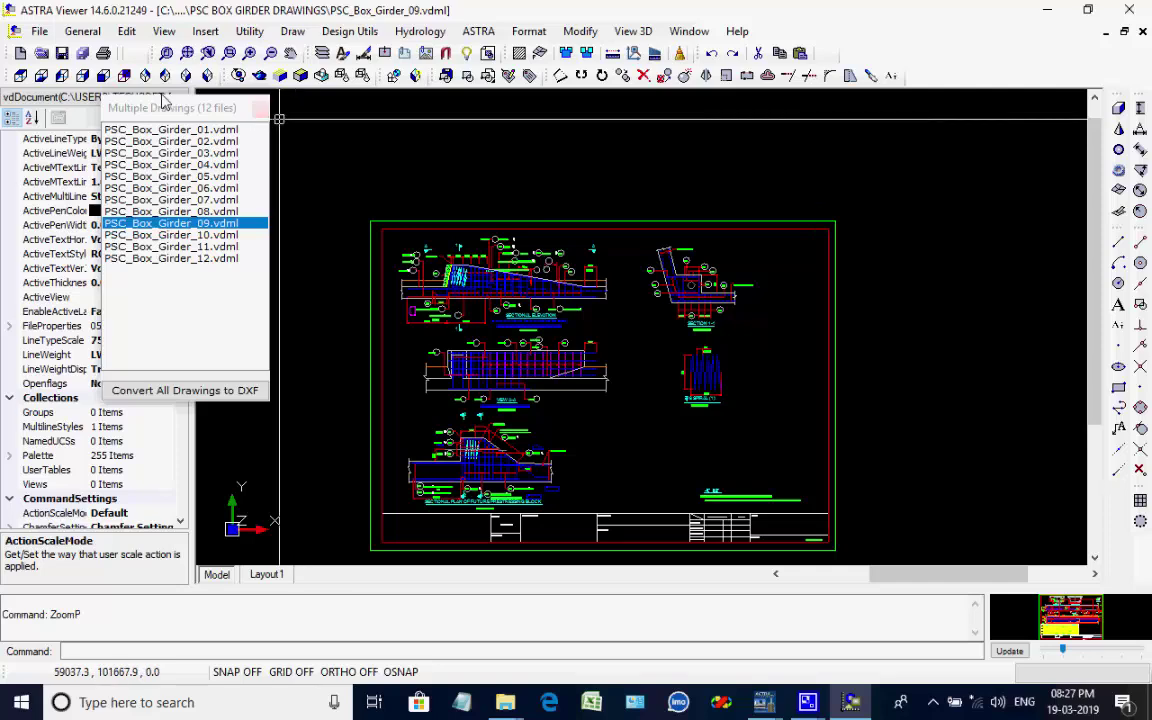
- Check which file formats PSC_Box_Girder_09 can be saved as, and leave without saving
{"action": "left_click", "coordinate": [40, 31]}
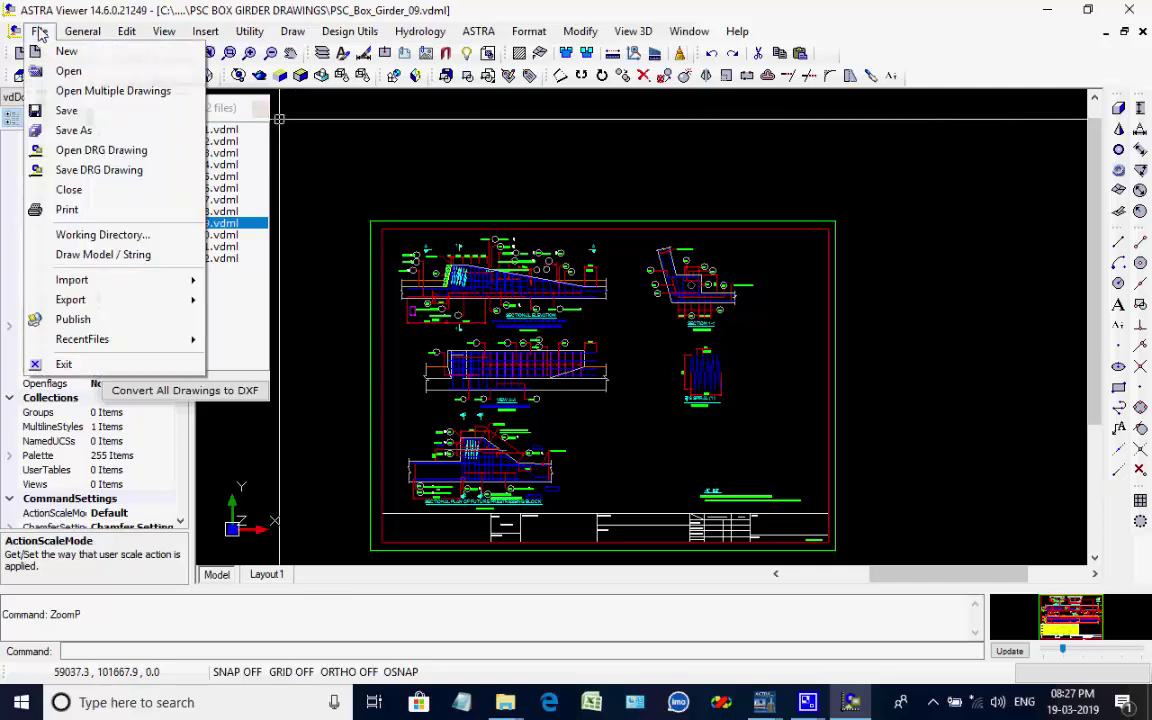
{"action": "left_click", "coordinate": [92, 129]}
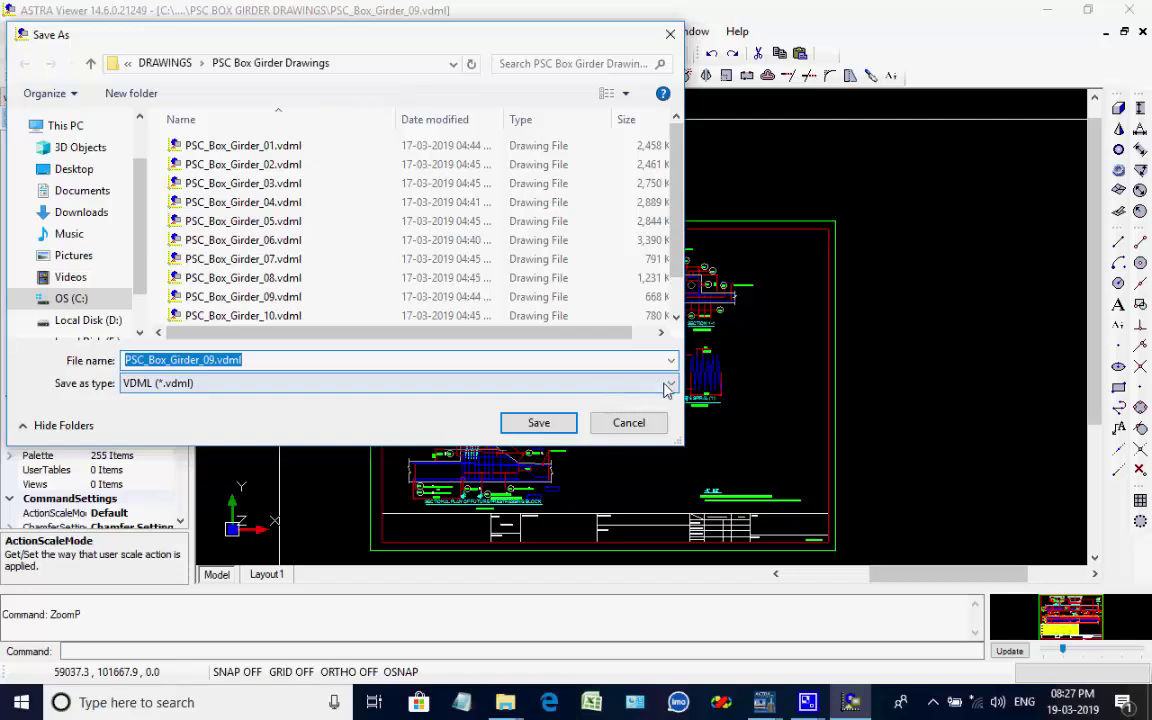
{"action": "left_click", "coordinate": [672, 383]}
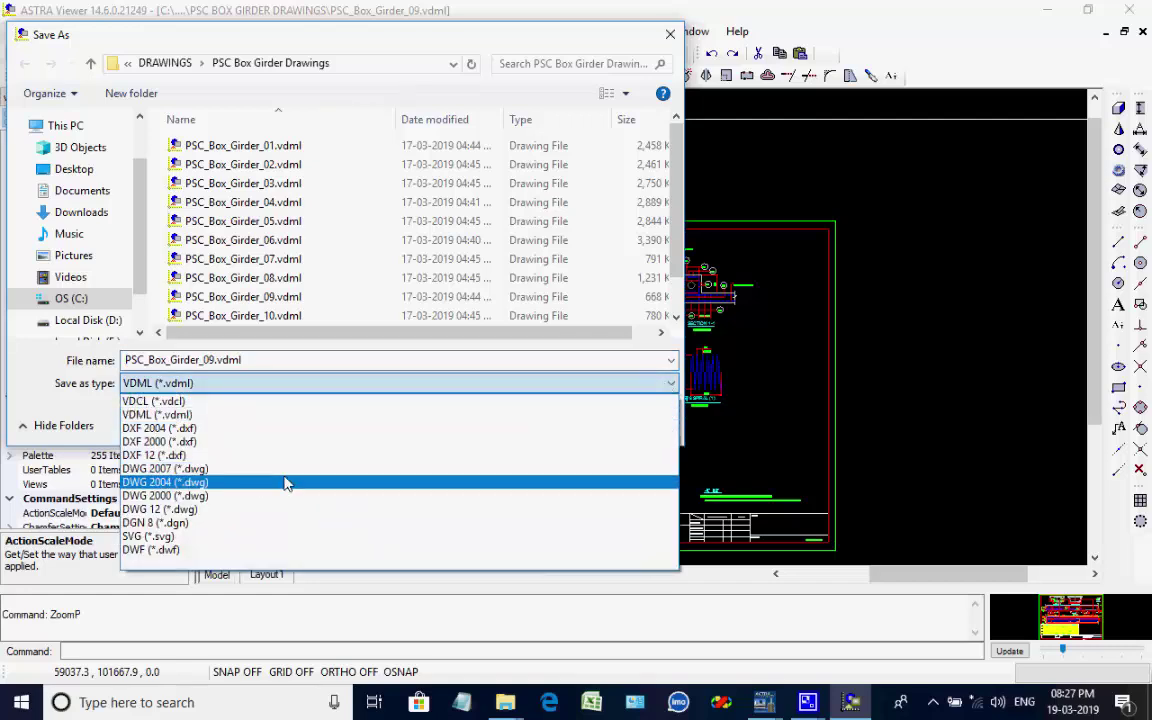
{"action": "left_click", "coordinate": [547, 385]}
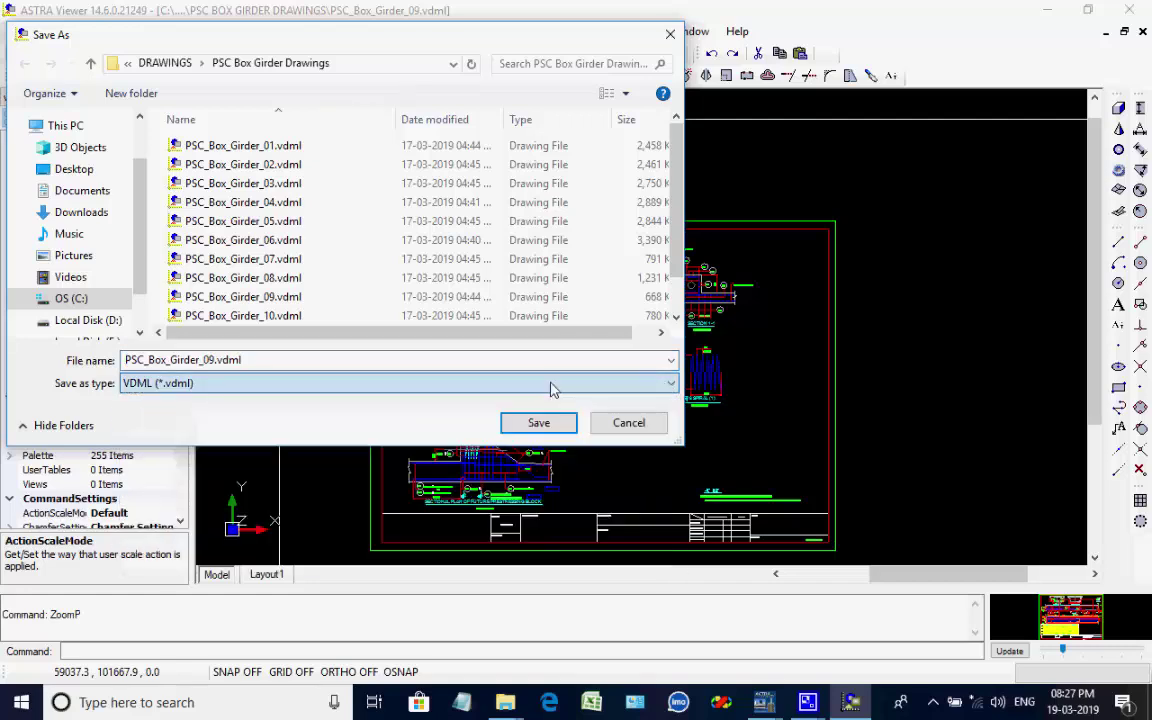
{"action": "left_click", "coordinate": [640, 424]}
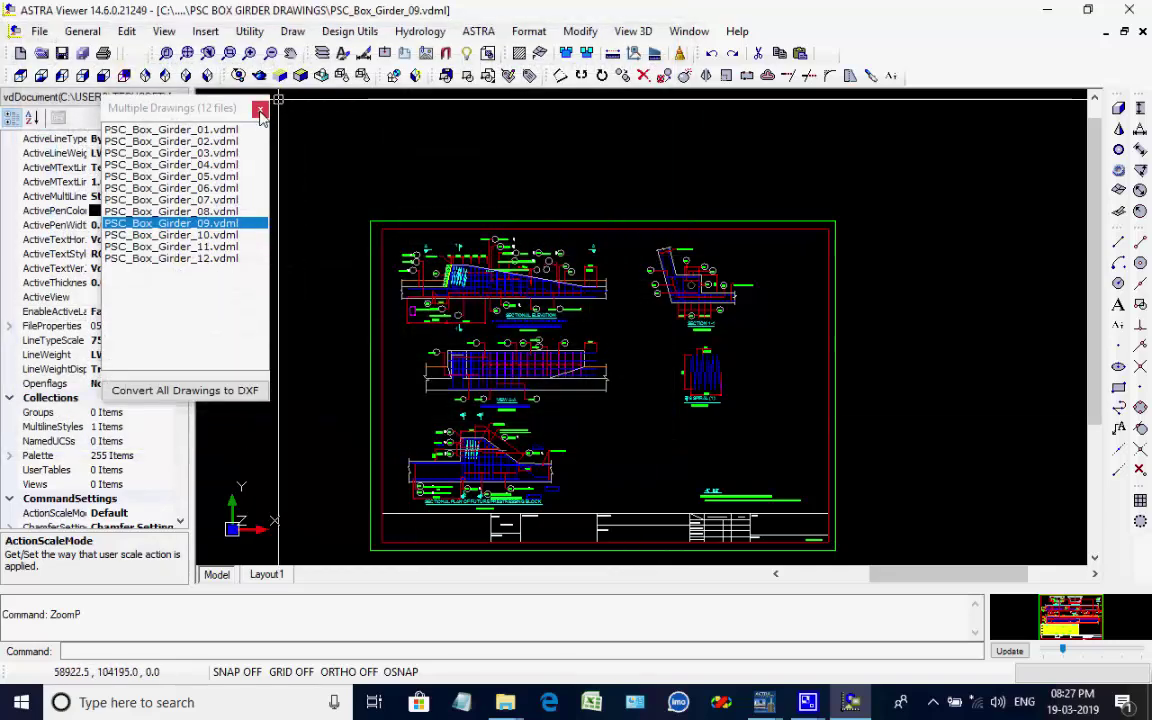
- Close the multiple drawings list, the drawing viewer and the PSC box girder bridge design program
{"action": "left_click", "coordinate": [260, 112]}
{"action": "left_click", "coordinate": [259, 112]}
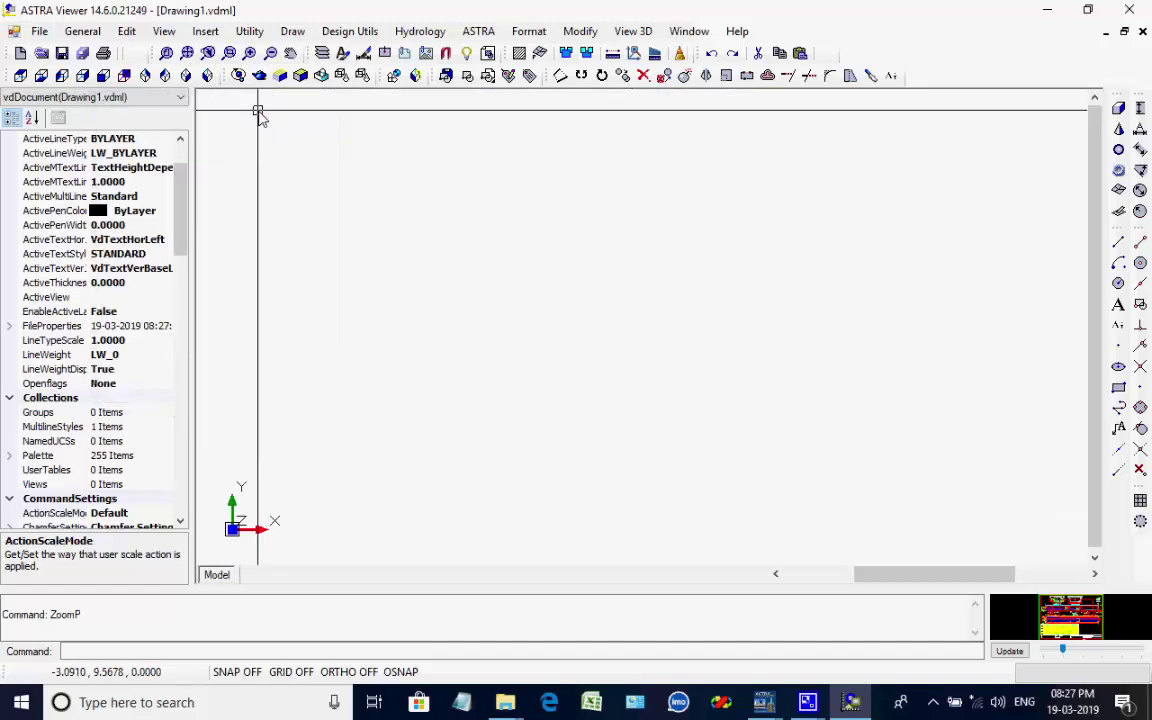
{"action": "left_click", "coordinate": [1130, 12]}
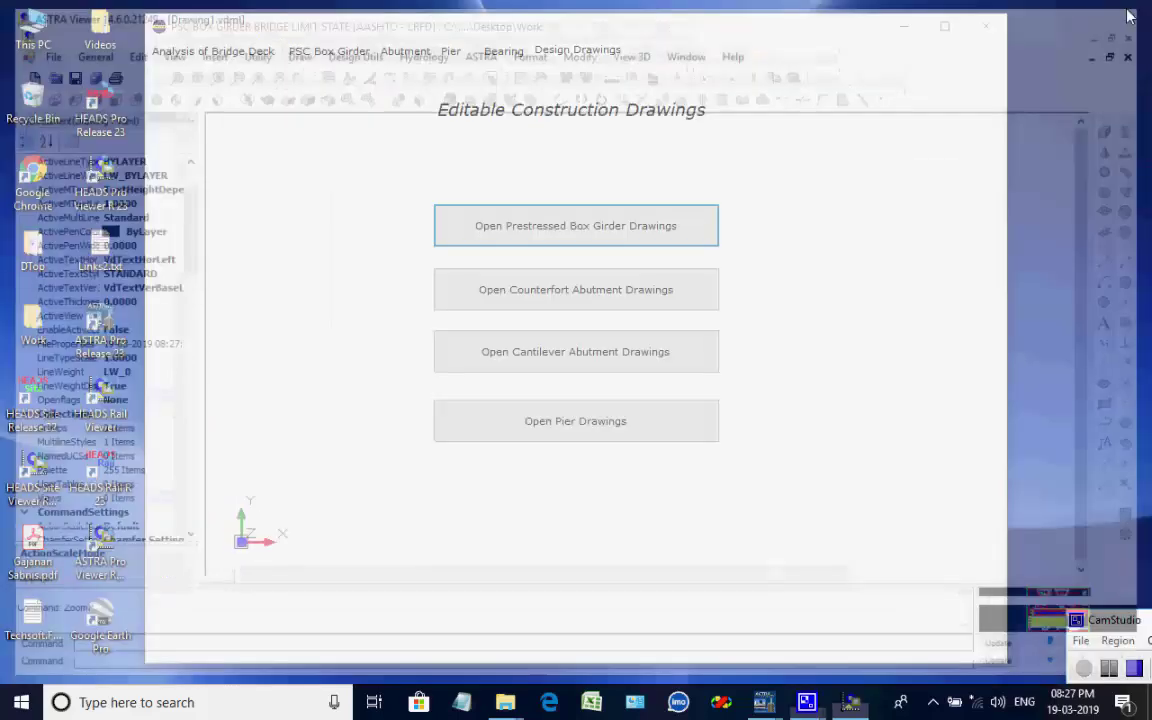
{"action": "left_click", "coordinate": [985, 28]}
{"action": "left_click", "coordinate": [986, 28]}
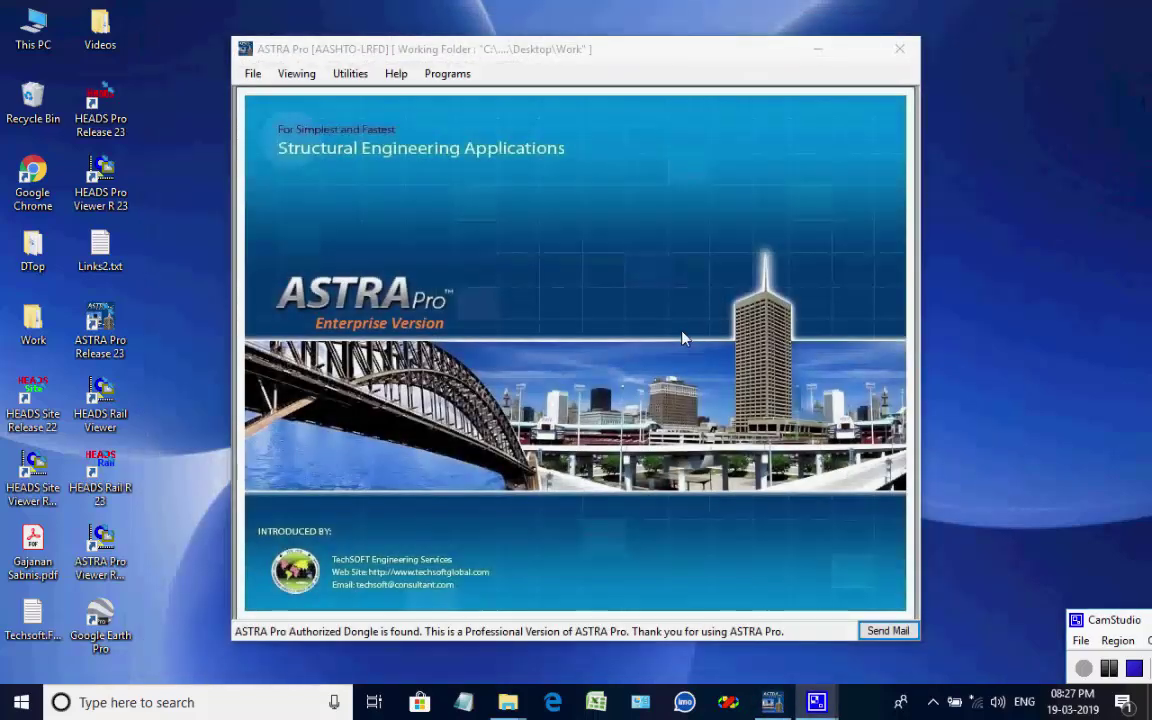